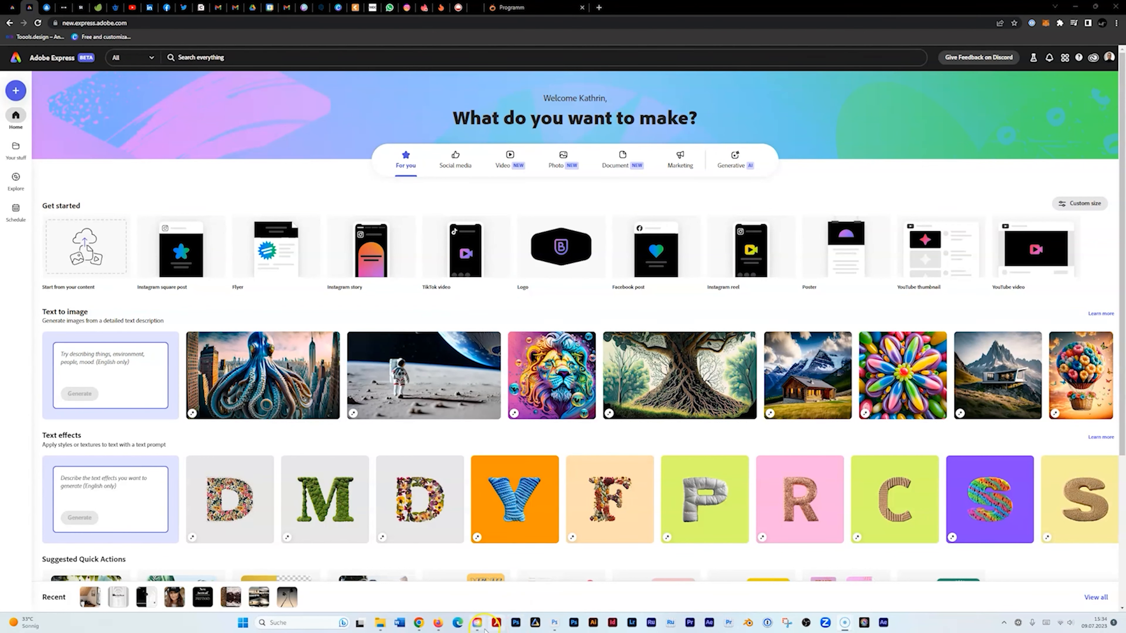
Step: Switch from the Adobe Express home to Creative Cloud Desktop, opening on its app Updates page
click(477, 622)
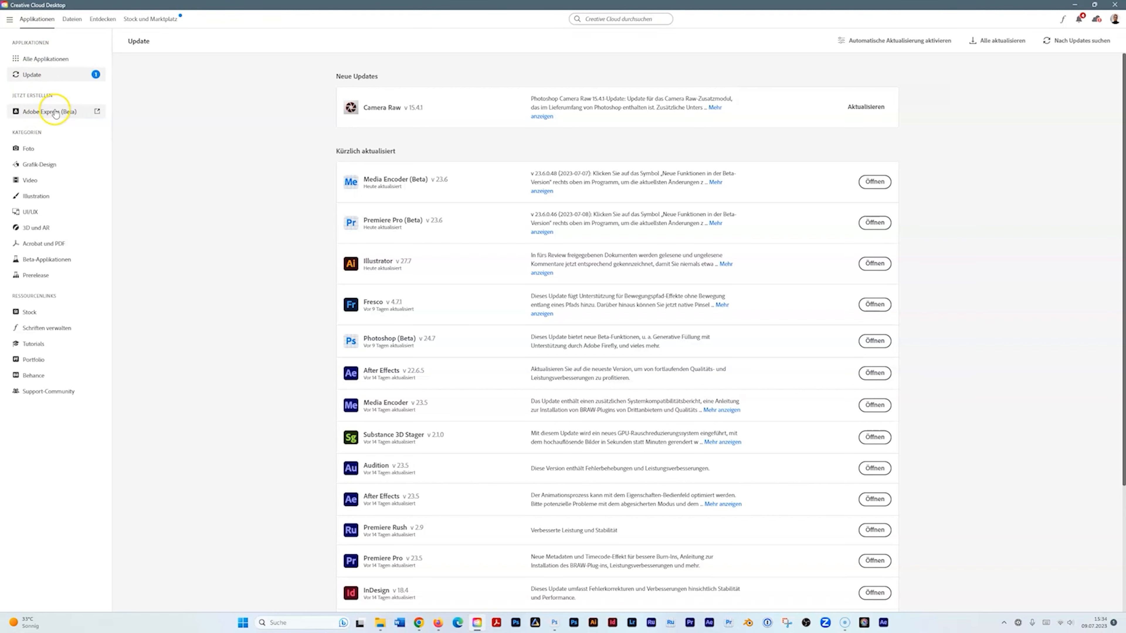
Step: Look through Creative Cloud's cloud files and libraries, then minimize it back to Adobe Express
click(71, 23)
click(52, 64)
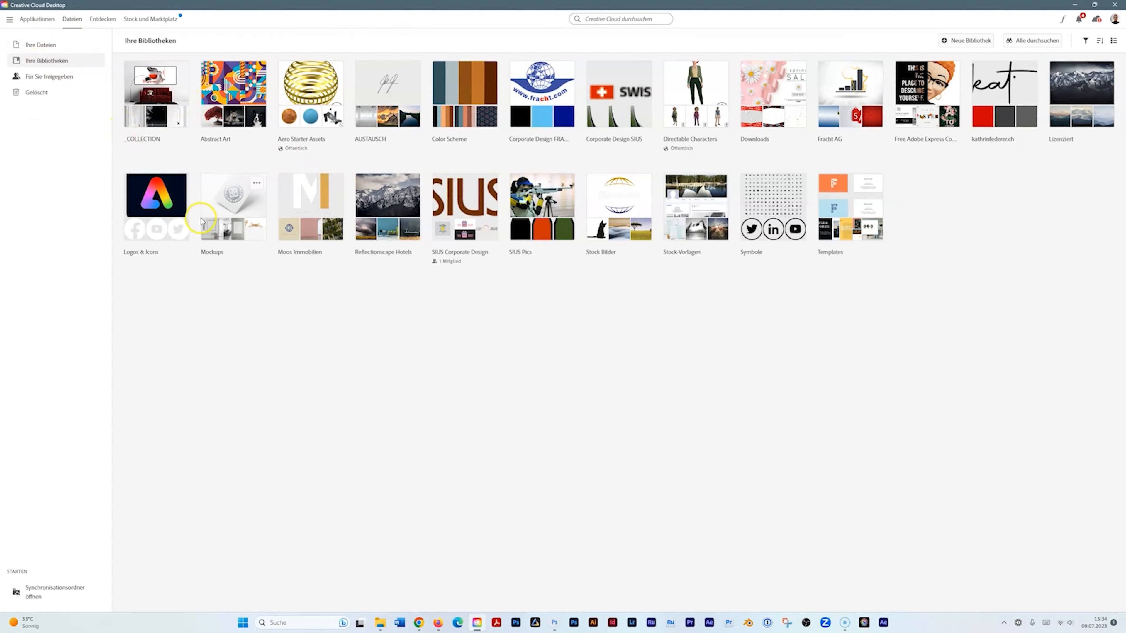
click(41, 45)
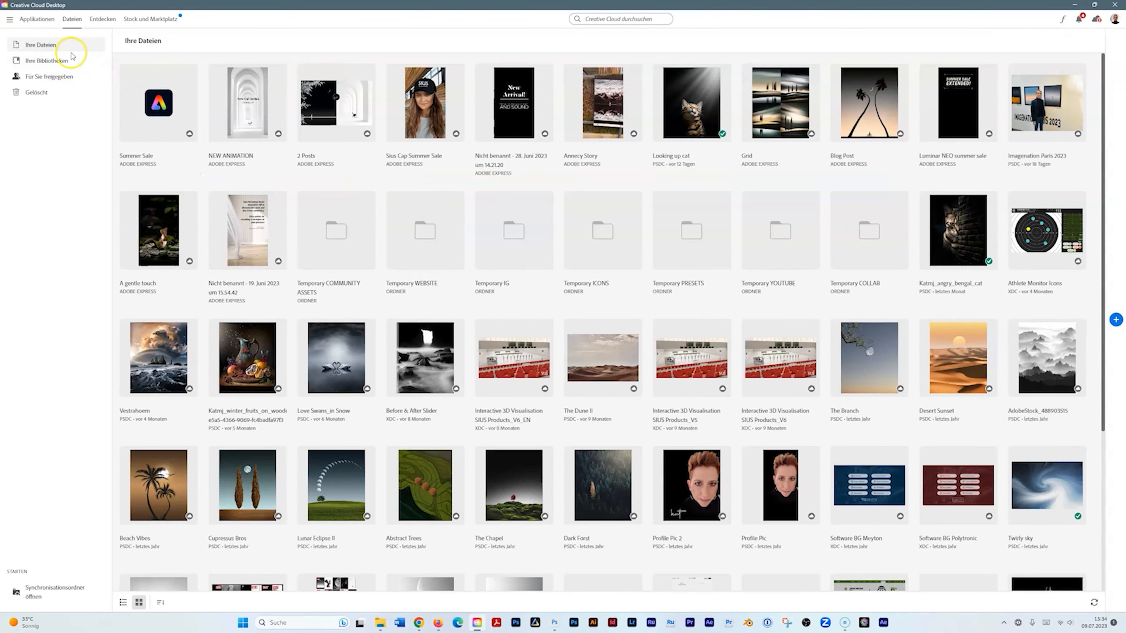
click(46, 60)
click(41, 45)
click(48, 61)
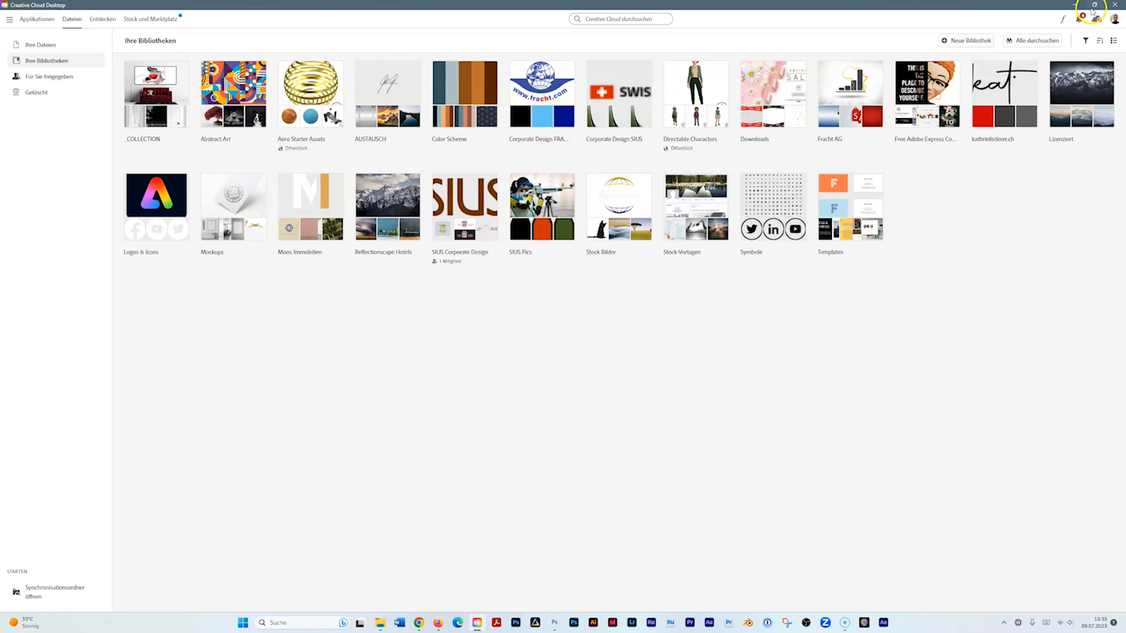
click(1074, 5)
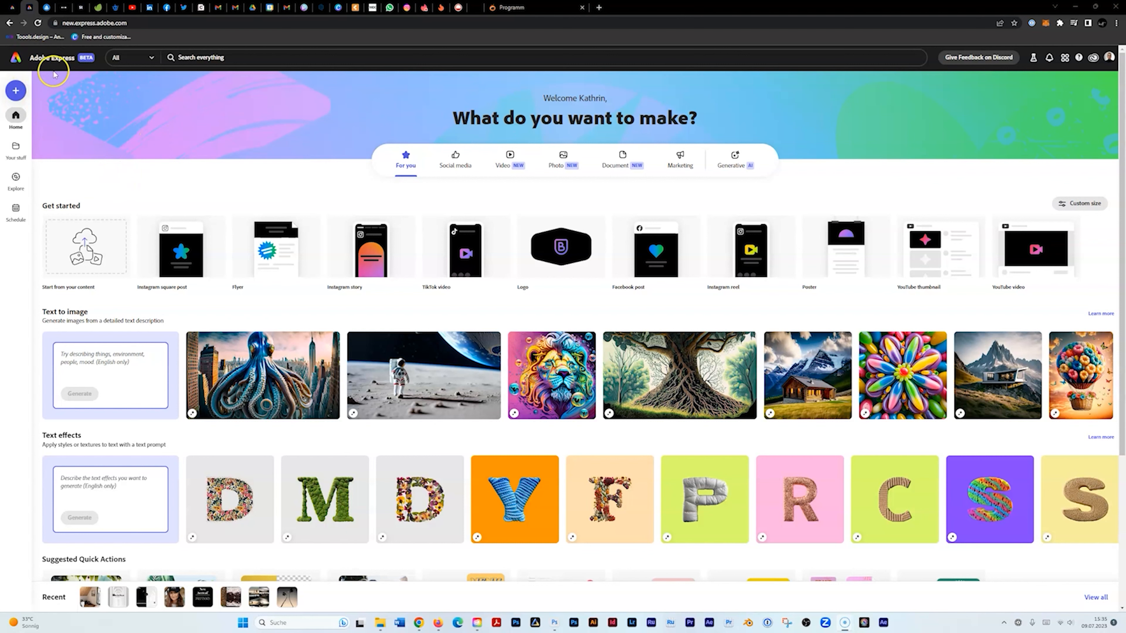
mouse_move(404, 231)
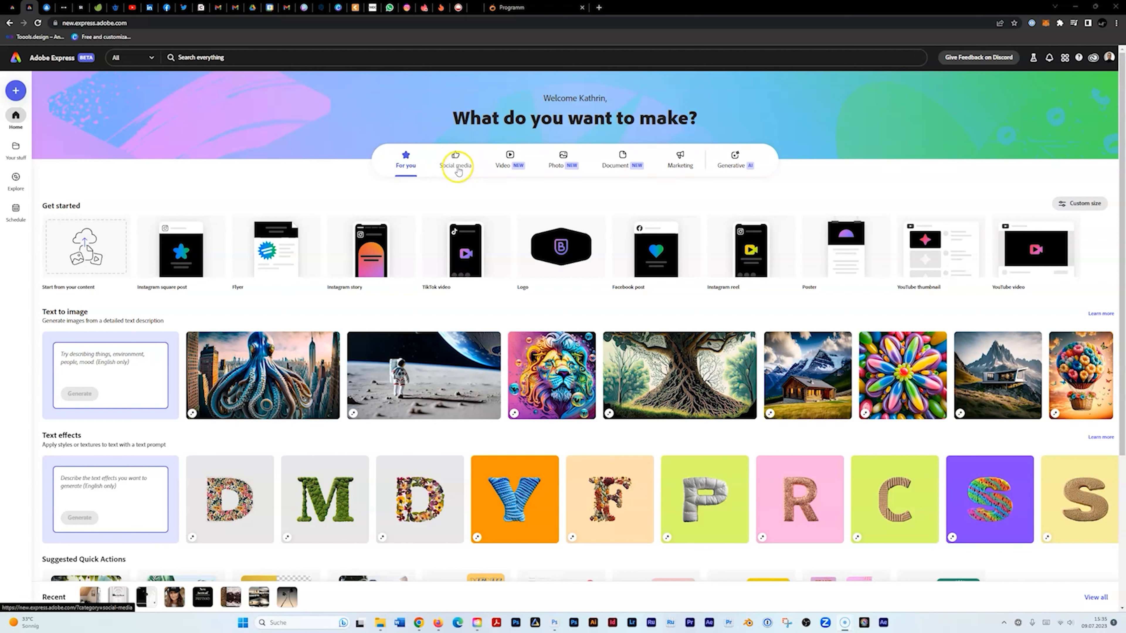
mouse_move(535, 258)
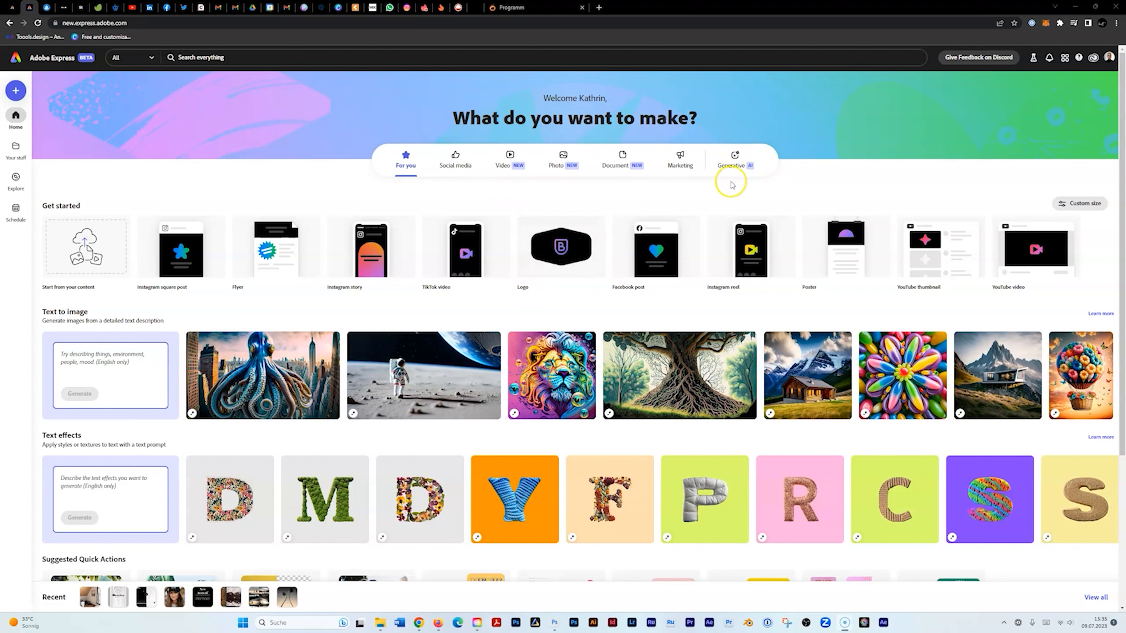
mouse_move(695, 238)
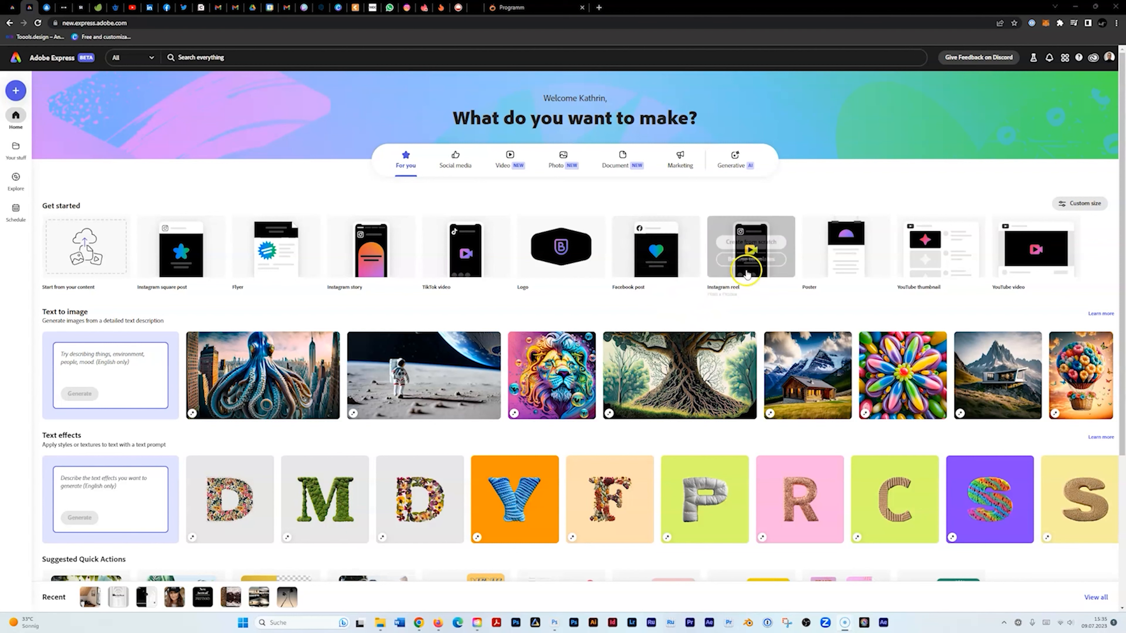
mouse_move(727, 367)
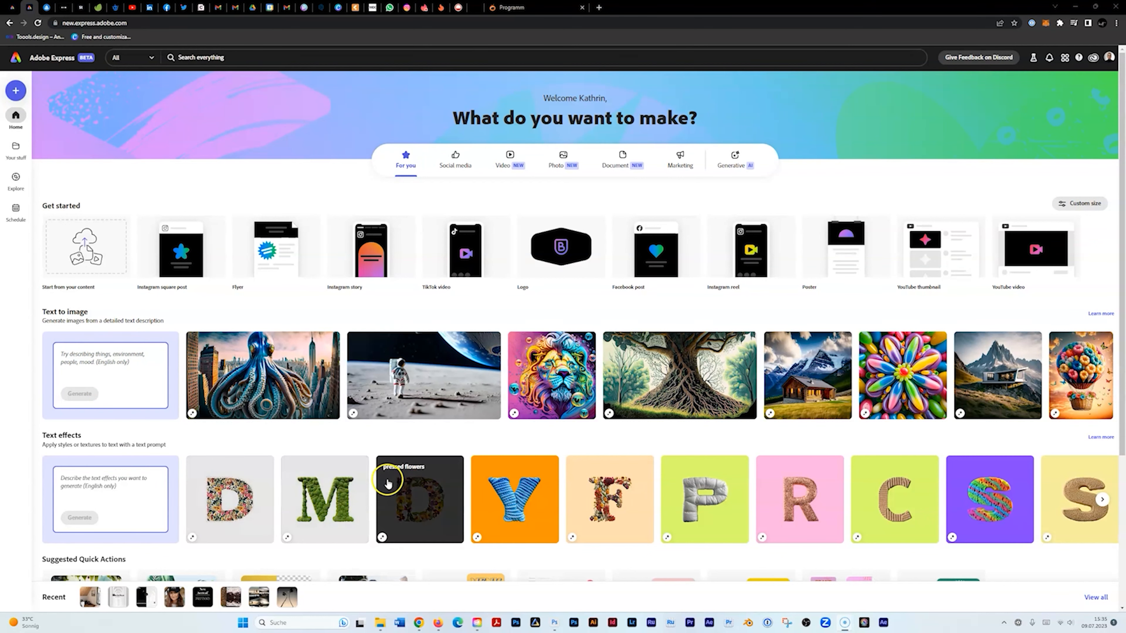
scroll(364, 483, down, 3)
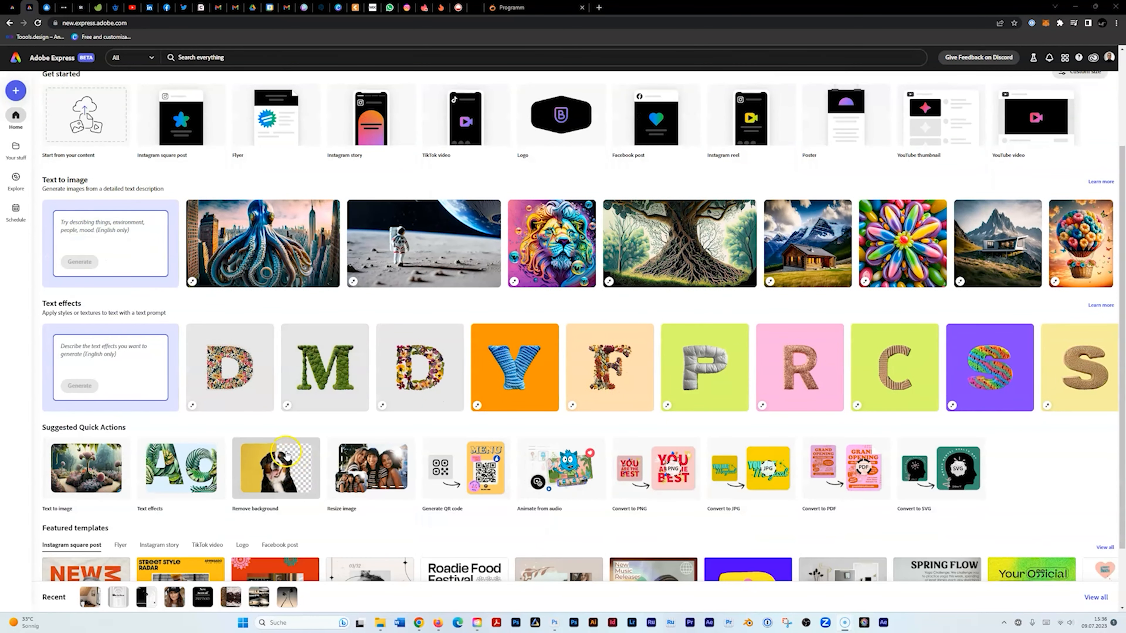
scroll(286, 454, down, 2)
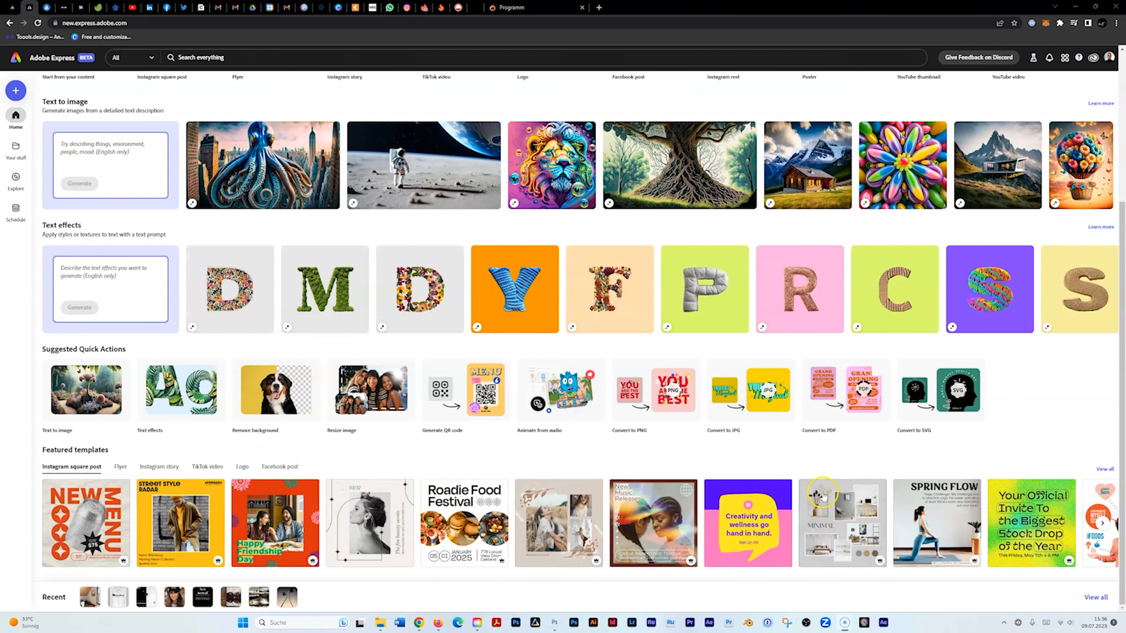
scroll(304, 460, up, 4)
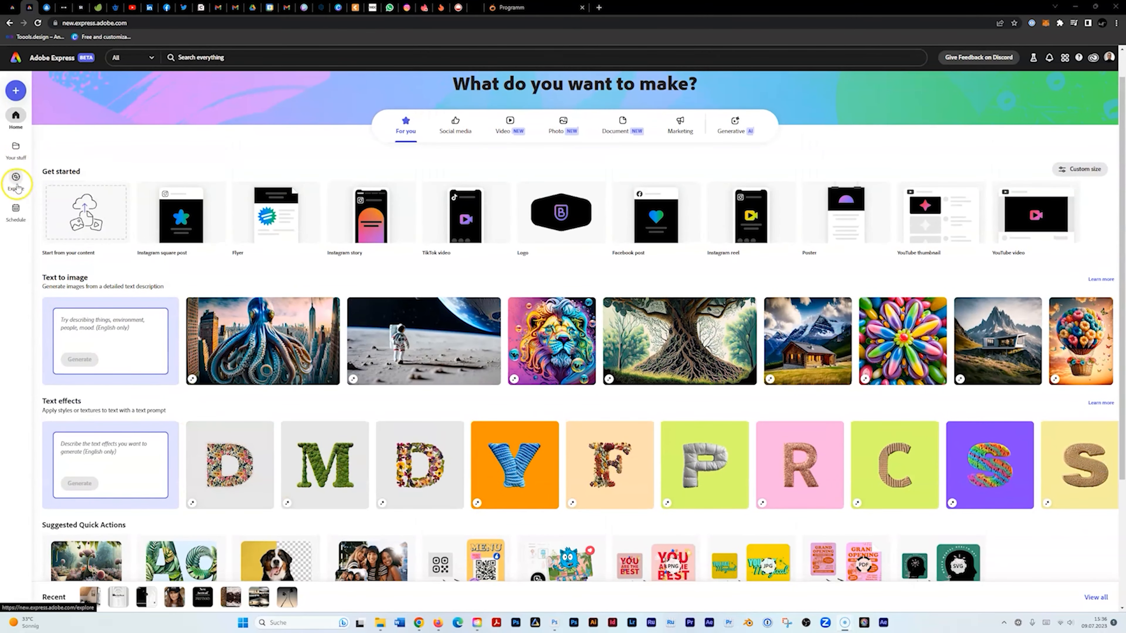
Step: Browse Social media formats for Instagram, Facebook, TikTok, YouTube, Twitter and Pinterest
click(450, 132)
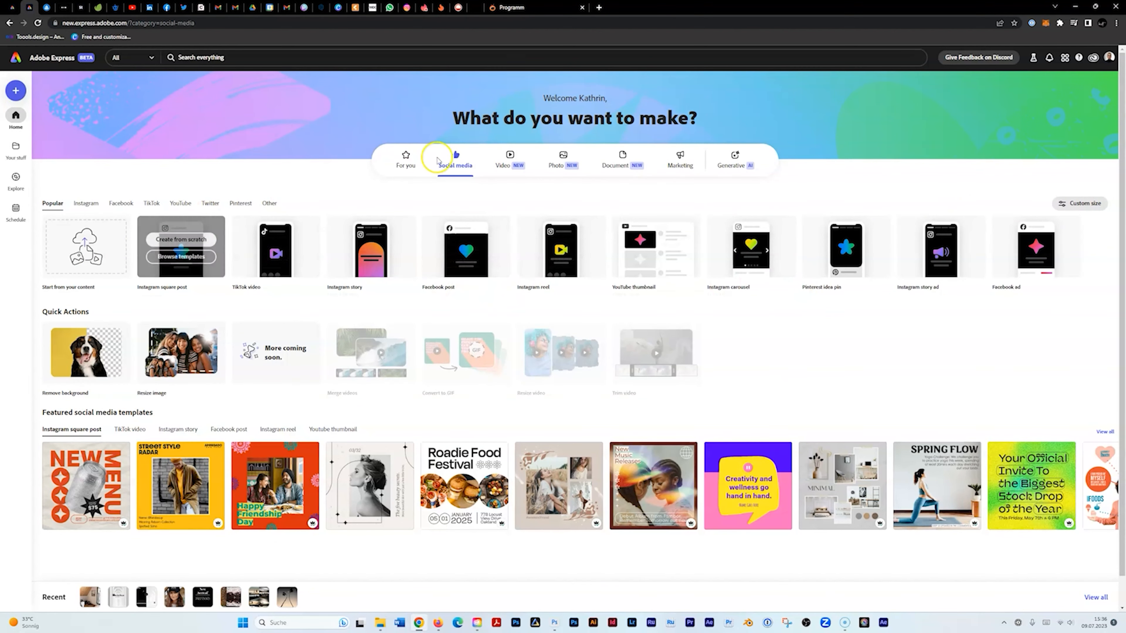
click(87, 205)
click(121, 204)
click(151, 204)
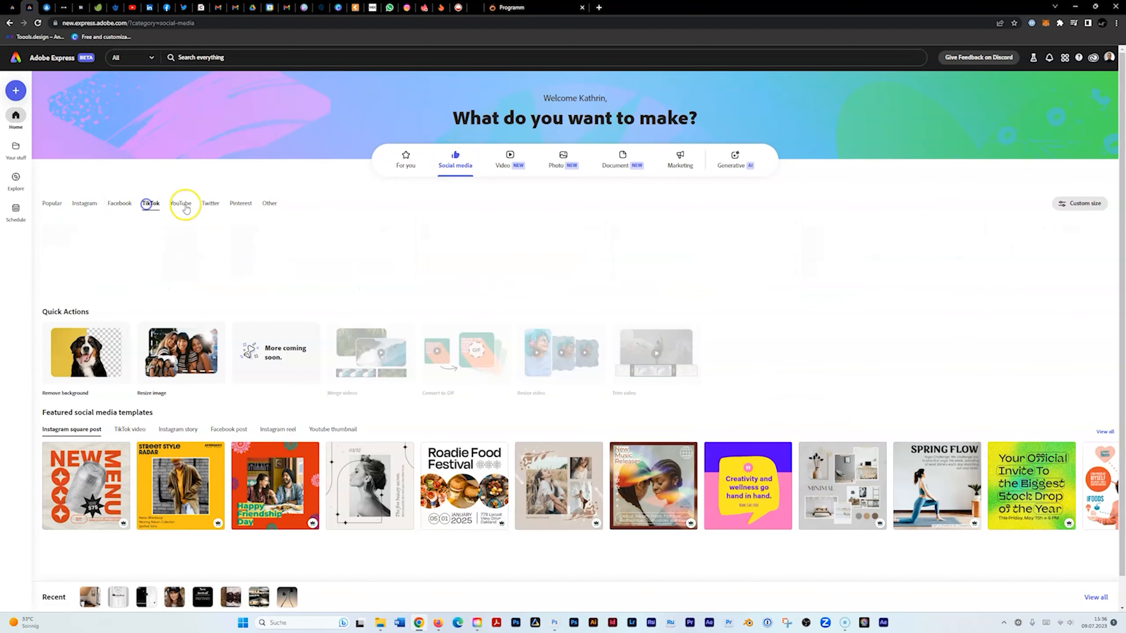
click(182, 204)
click(211, 204)
click(233, 204)
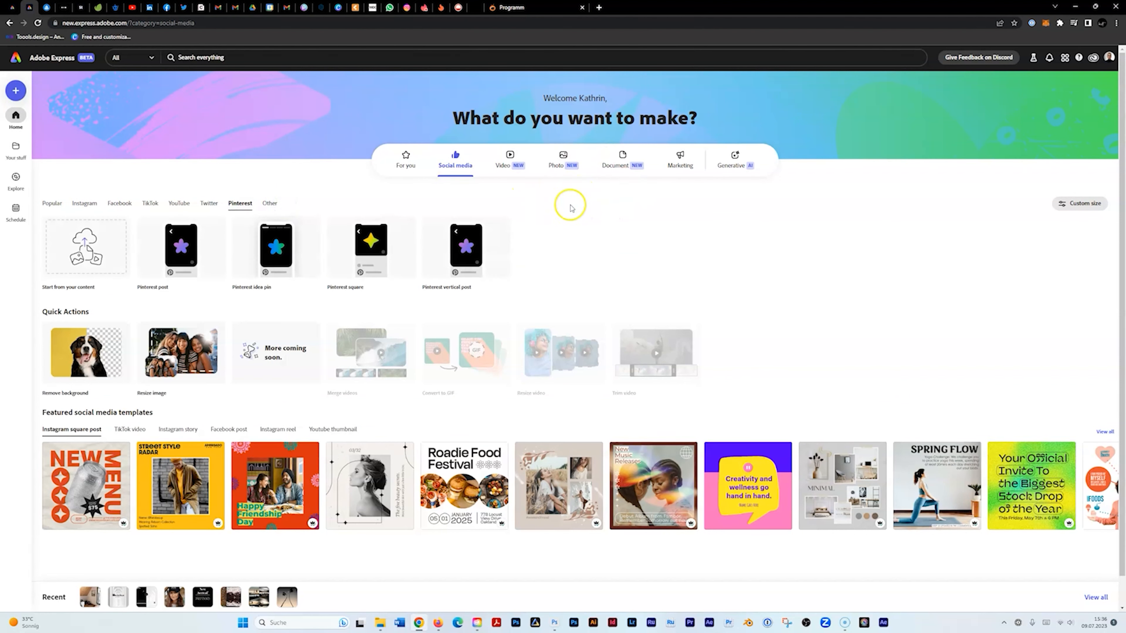
Step: View Standard video formats, then switch to the Document category and open the account menu
click(511, 164)
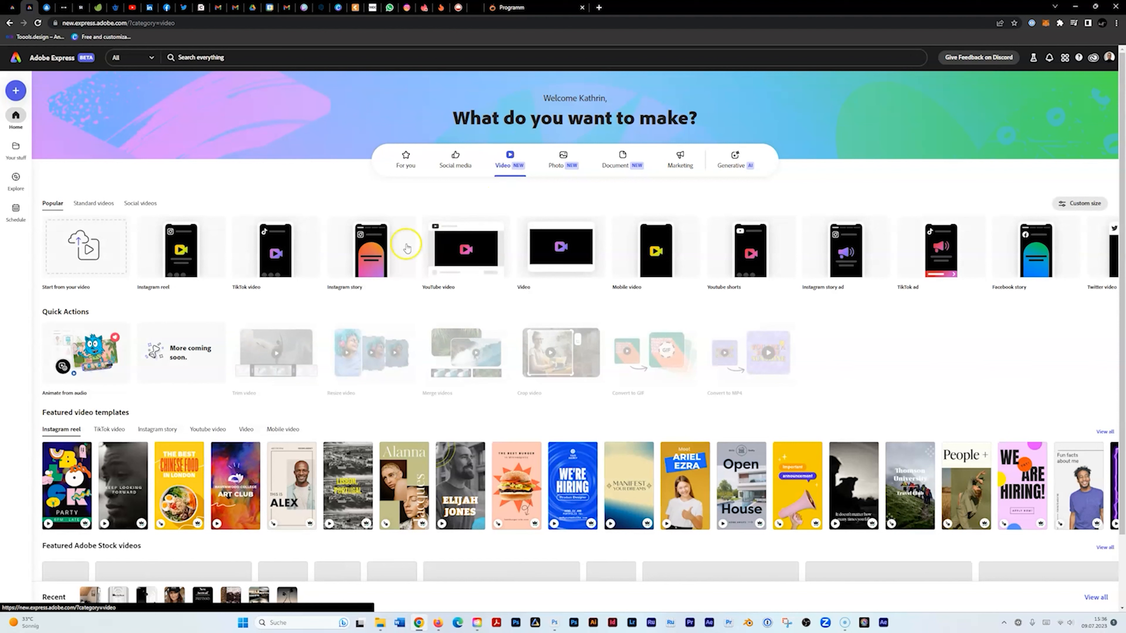
mouse_move(239, 266)
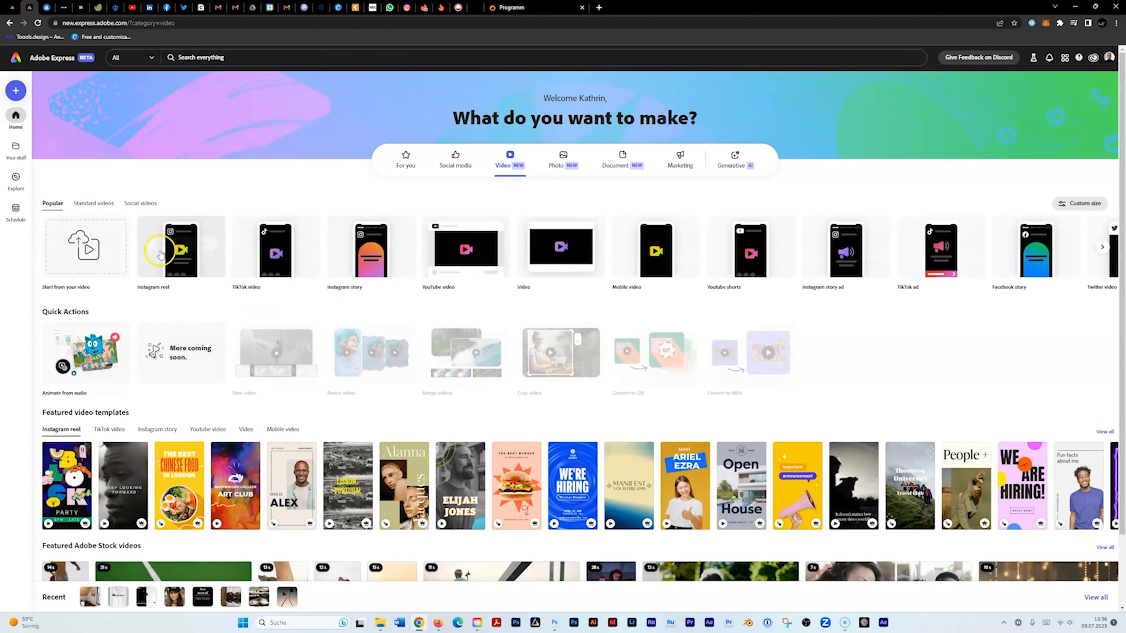
click(102, 205)
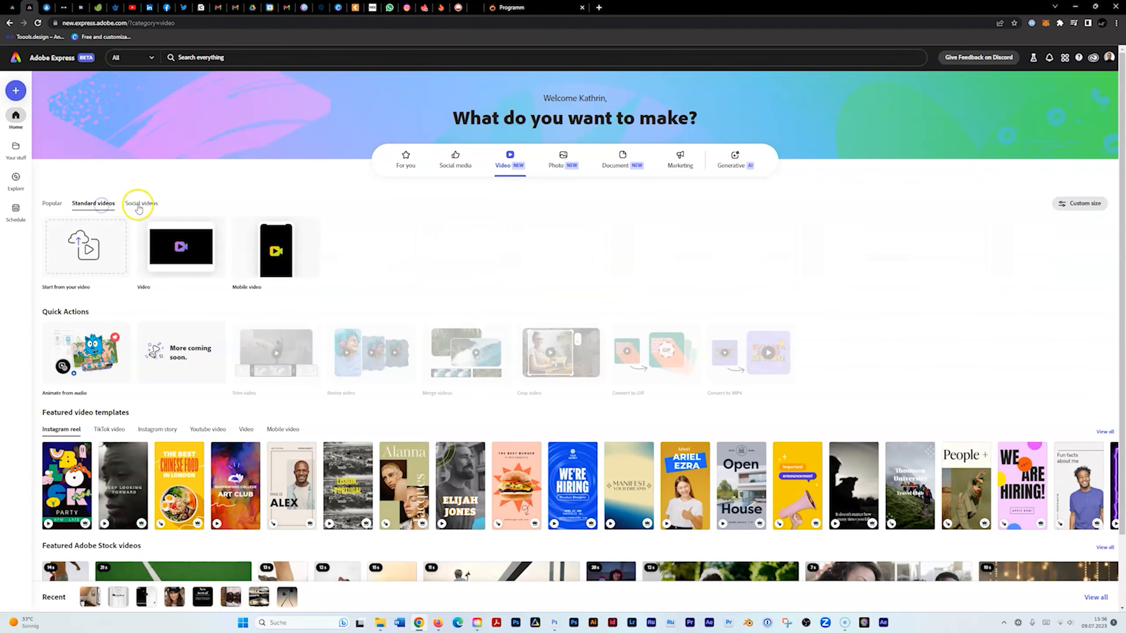
click(647, 160)
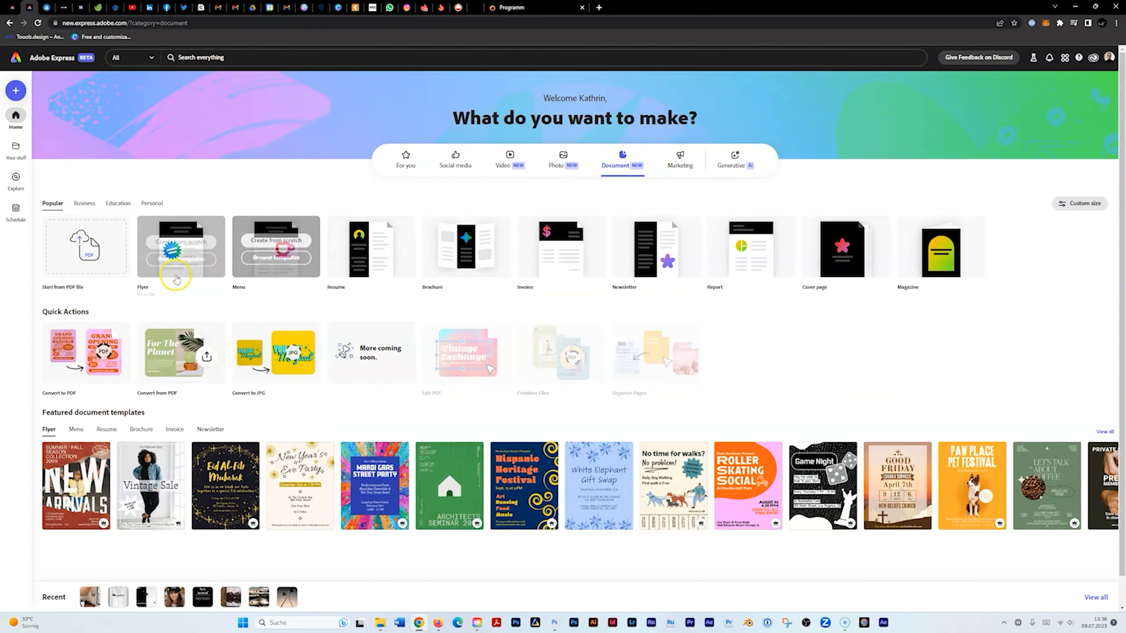
click(165, 255)
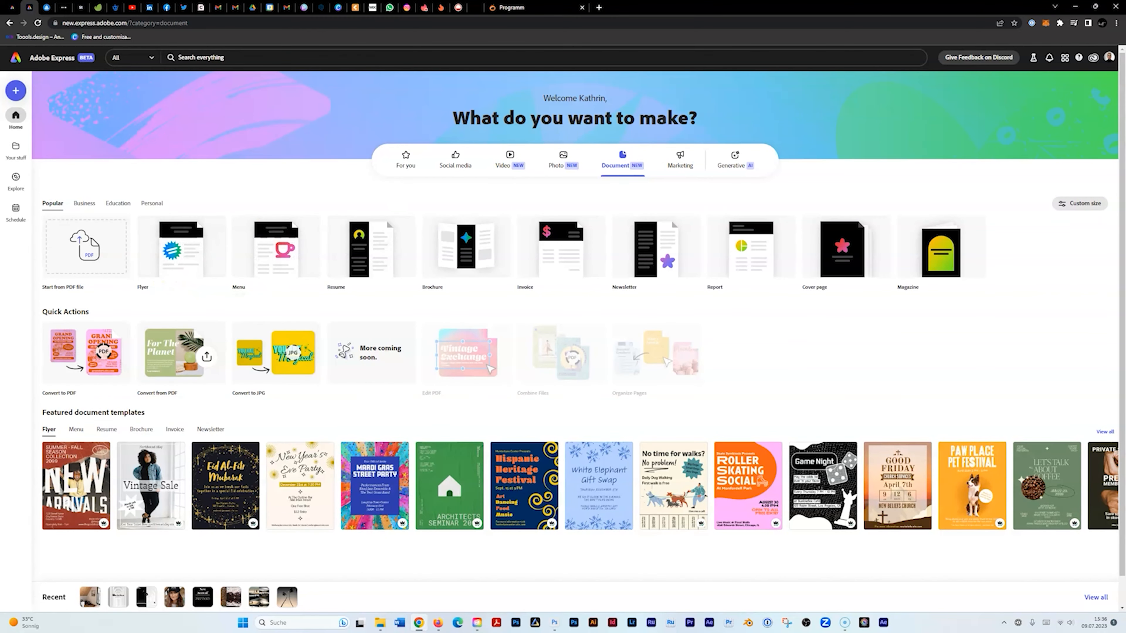
click(1109, 58)
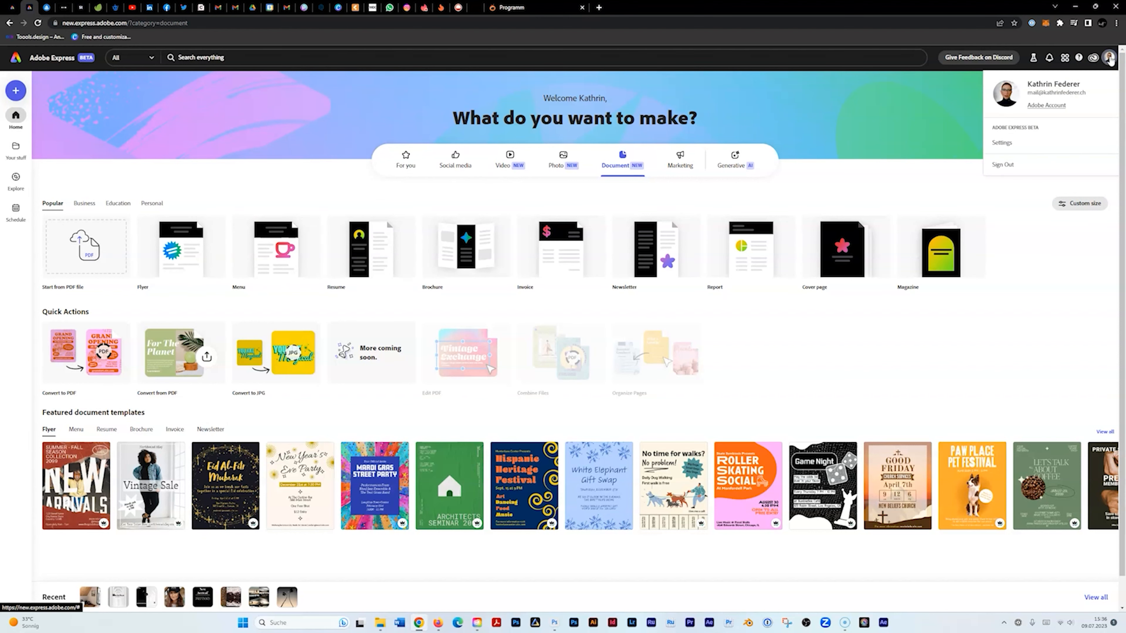
click(1014, 141)
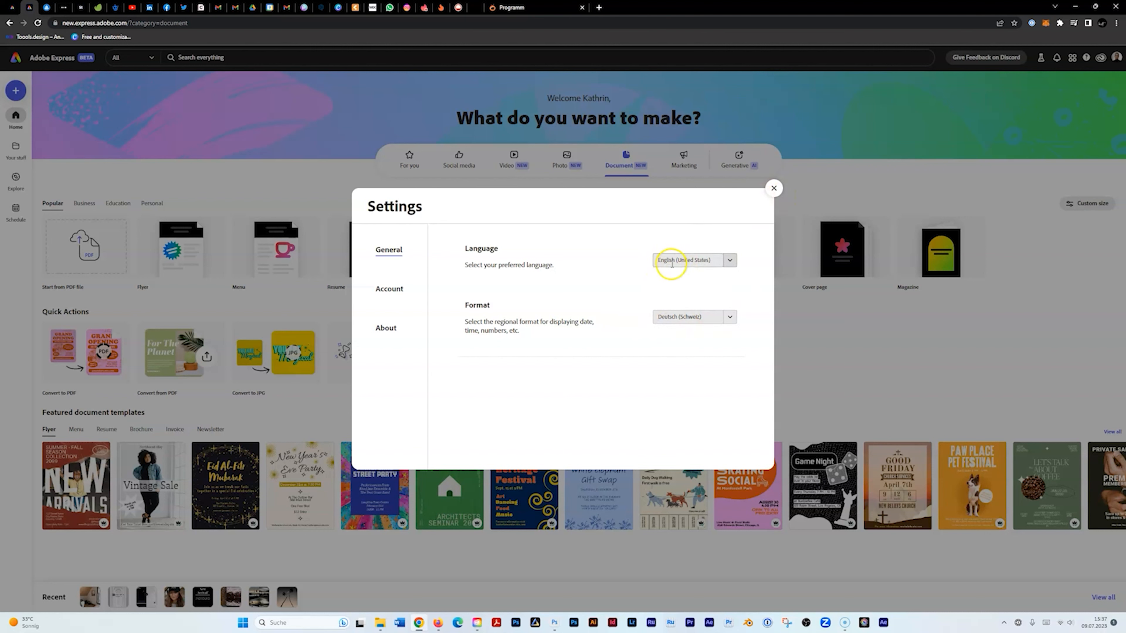
click(679, 260)
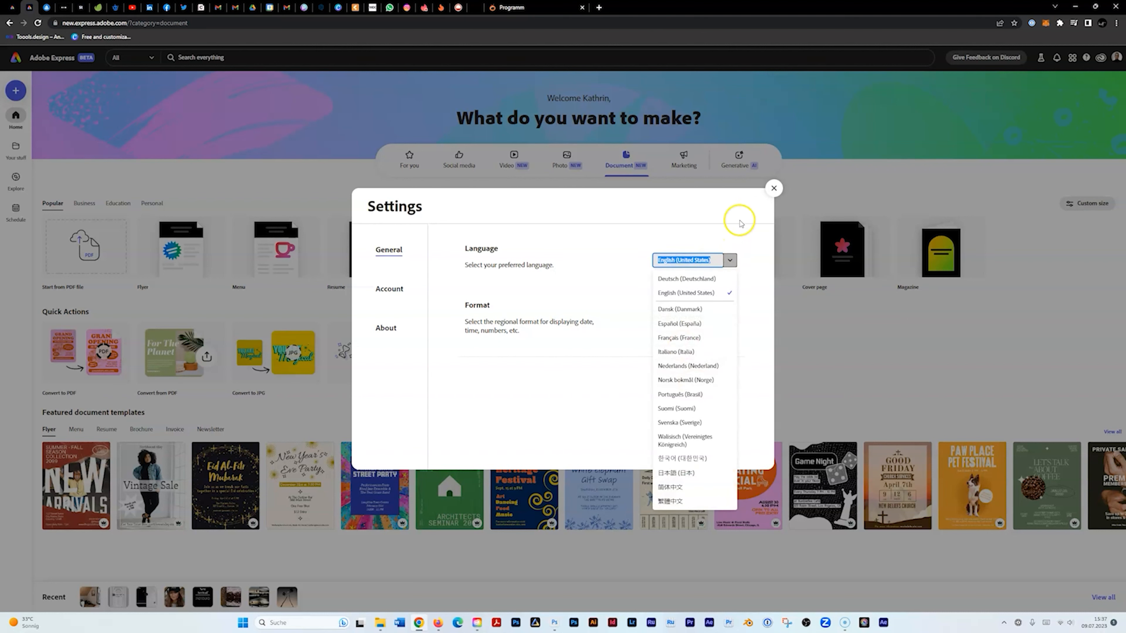
click(775, 189)
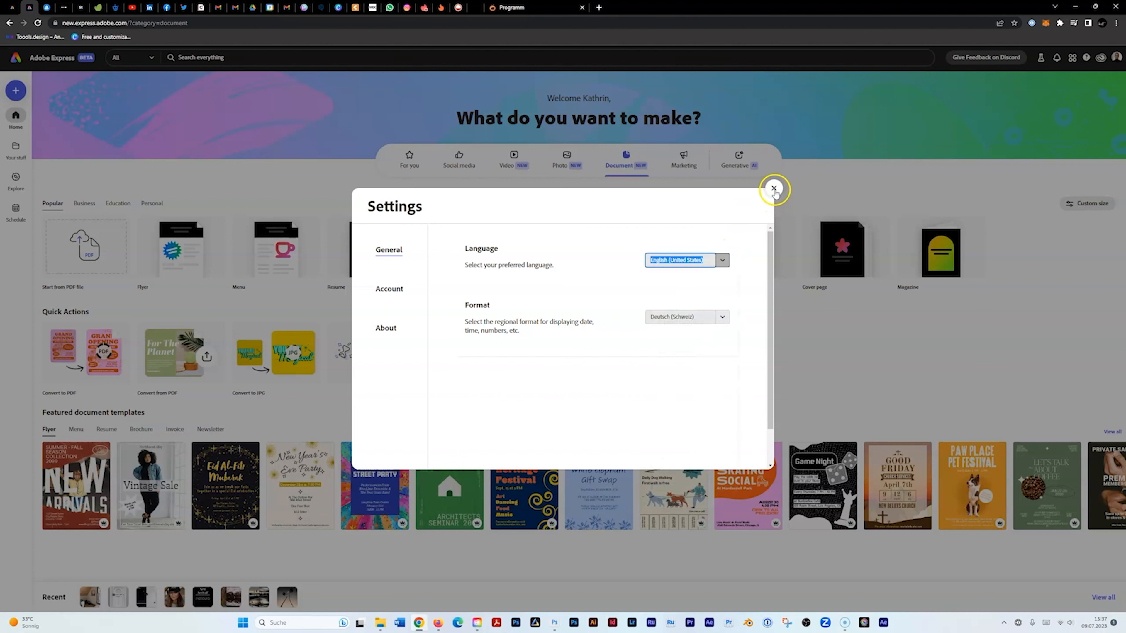
click(774, 189)
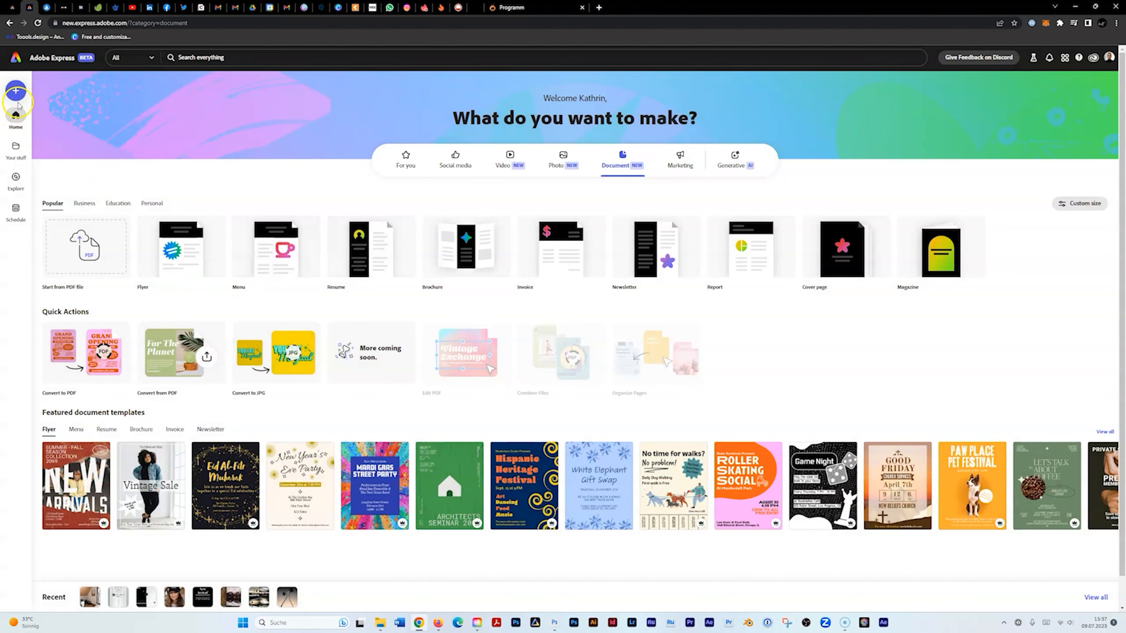
Step: Browse the new-project panel and its list of quick actions
click(16, 90)
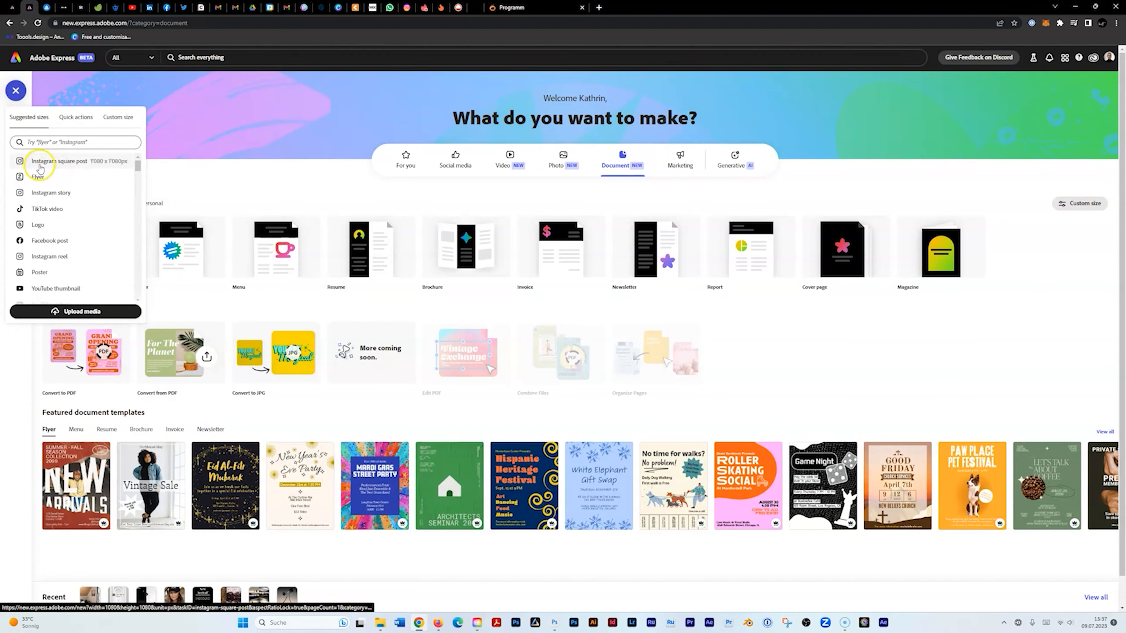
click(38, 118)
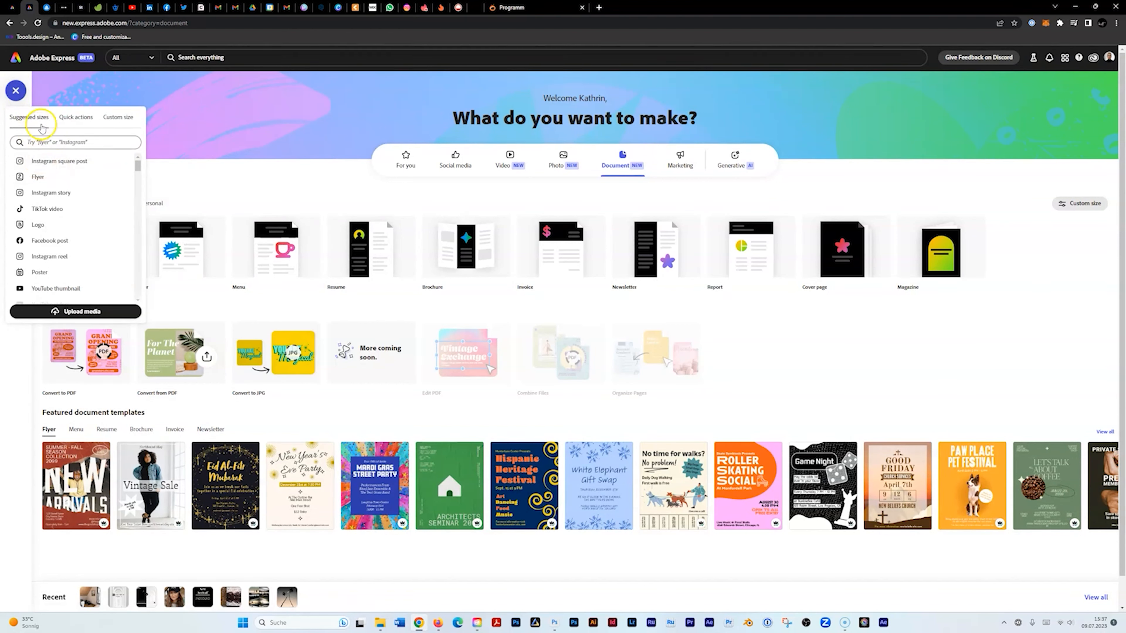
click(85, 120)
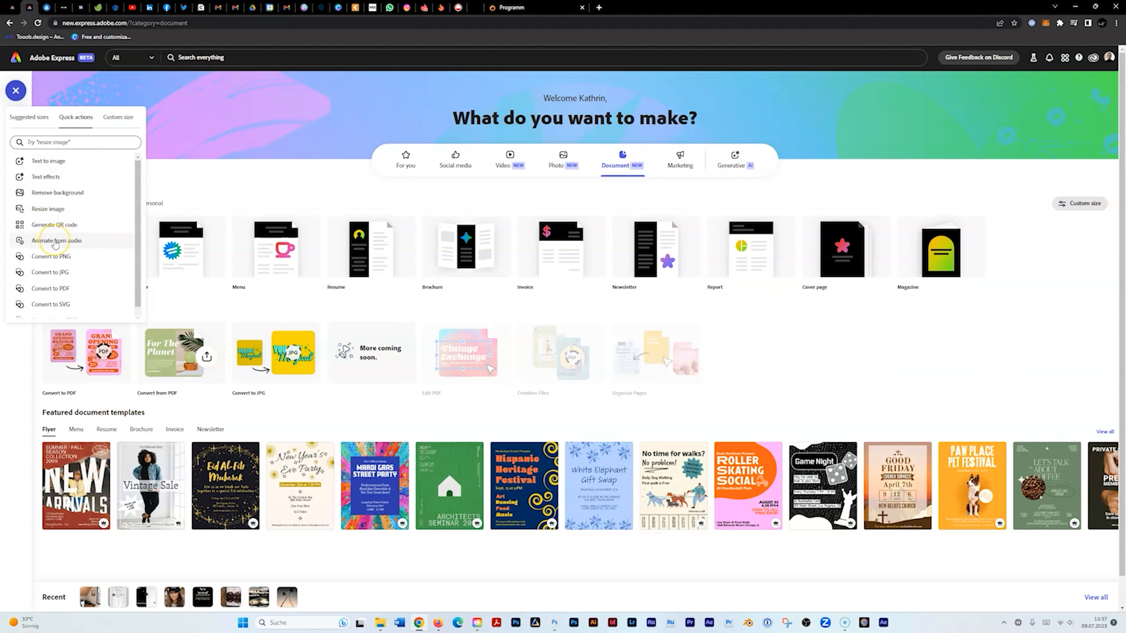
click(32, 240)
scroll(54, 249, down, 1)
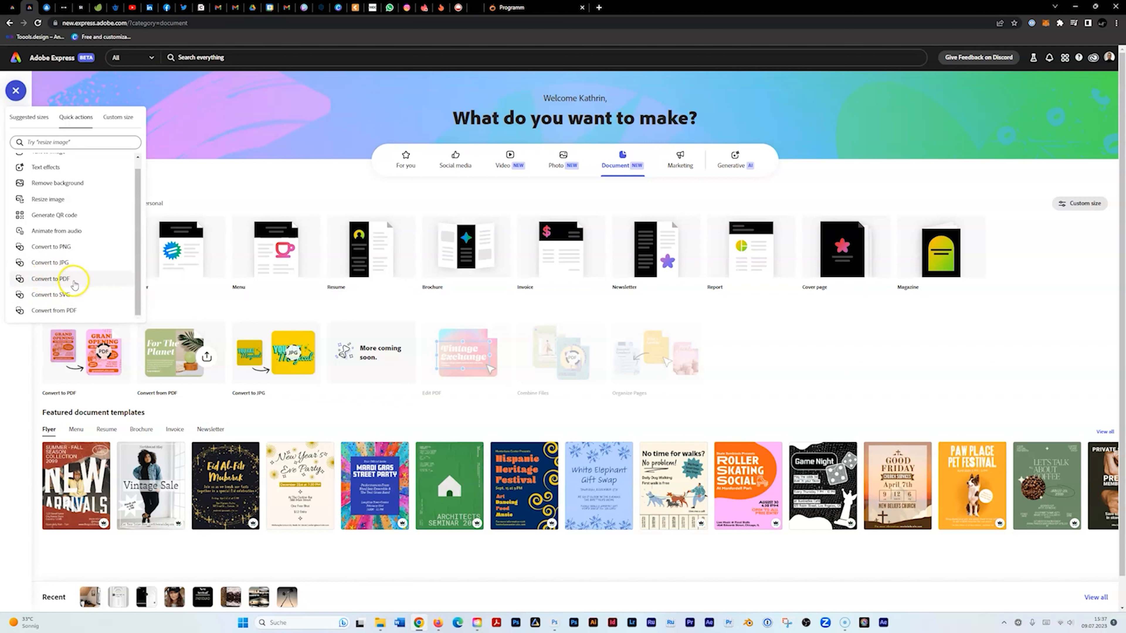
Step: Check the custom size options, then close the panel and return to the For you home page
click(117, 119)
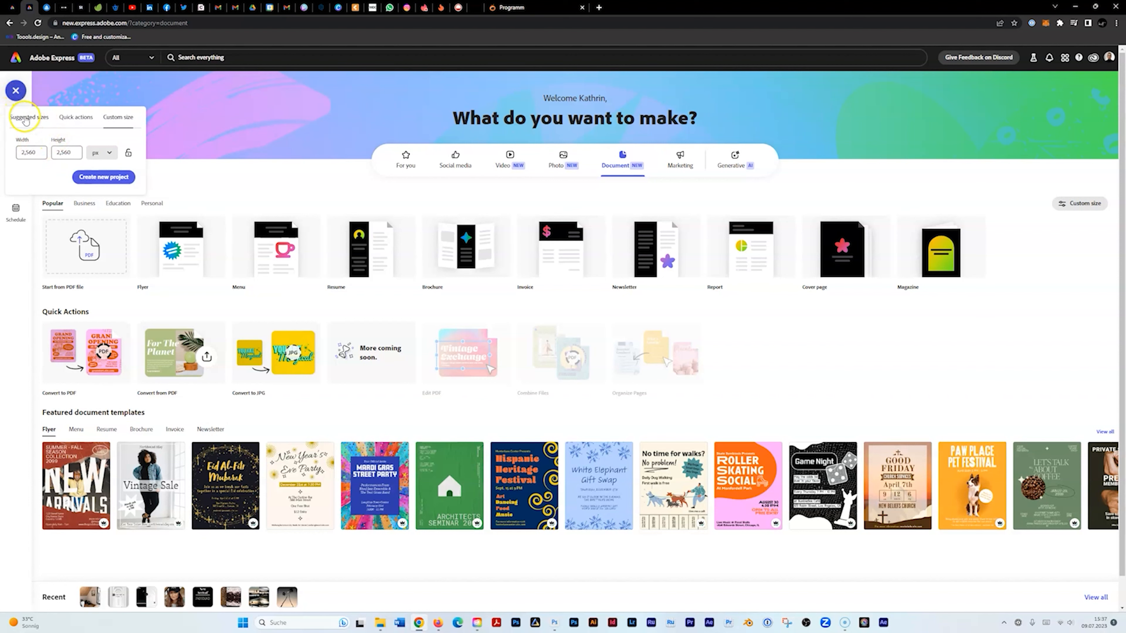
click(16, 91)
click(18, 116)
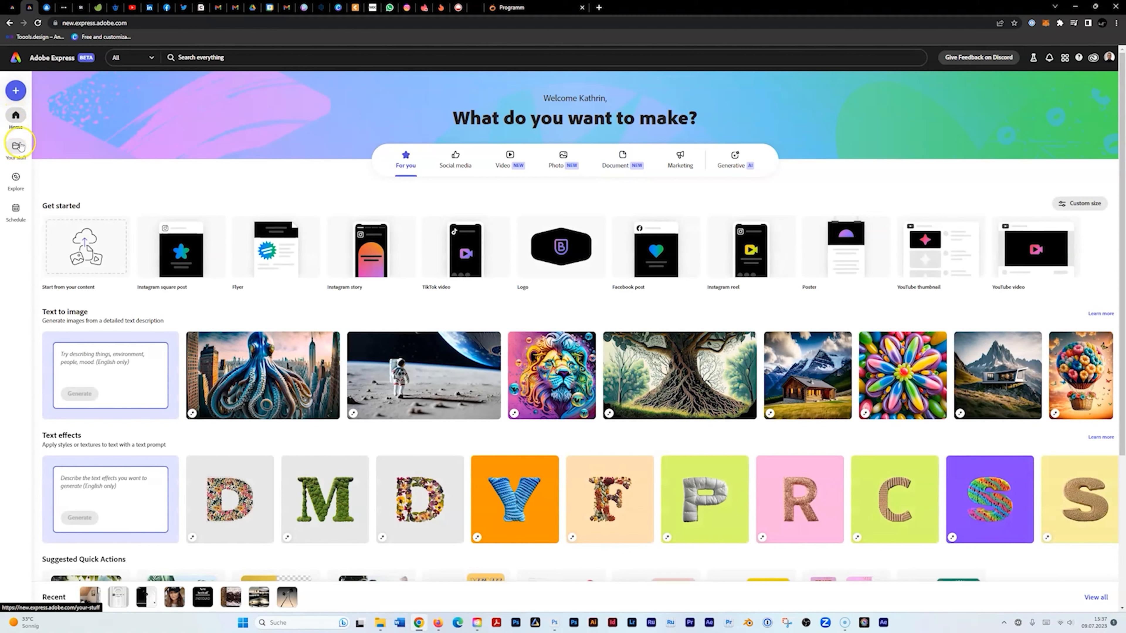
Step: Open Your stuff files, then check the Projects list in the classic Adobe Express tab
click(10, 148)
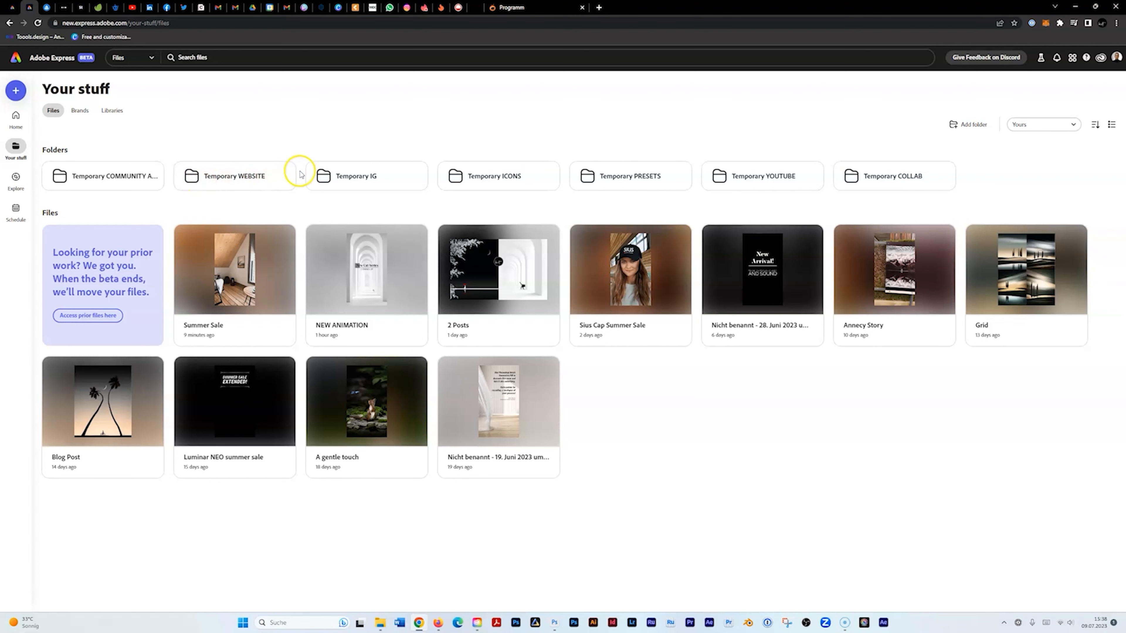
click(12, 7)
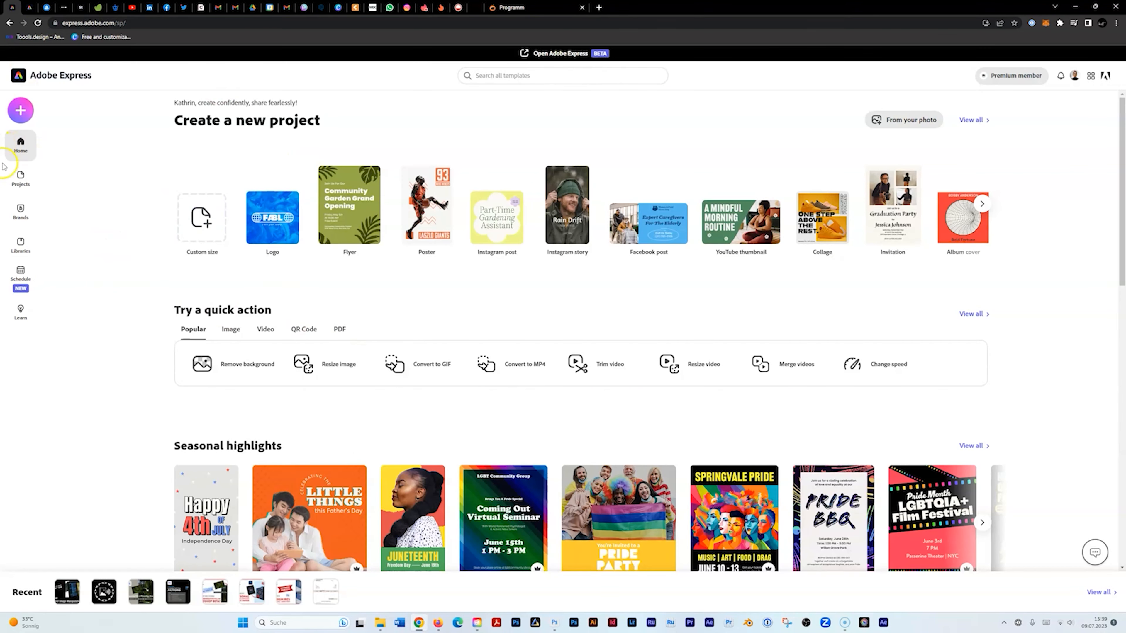
click(17, 184)
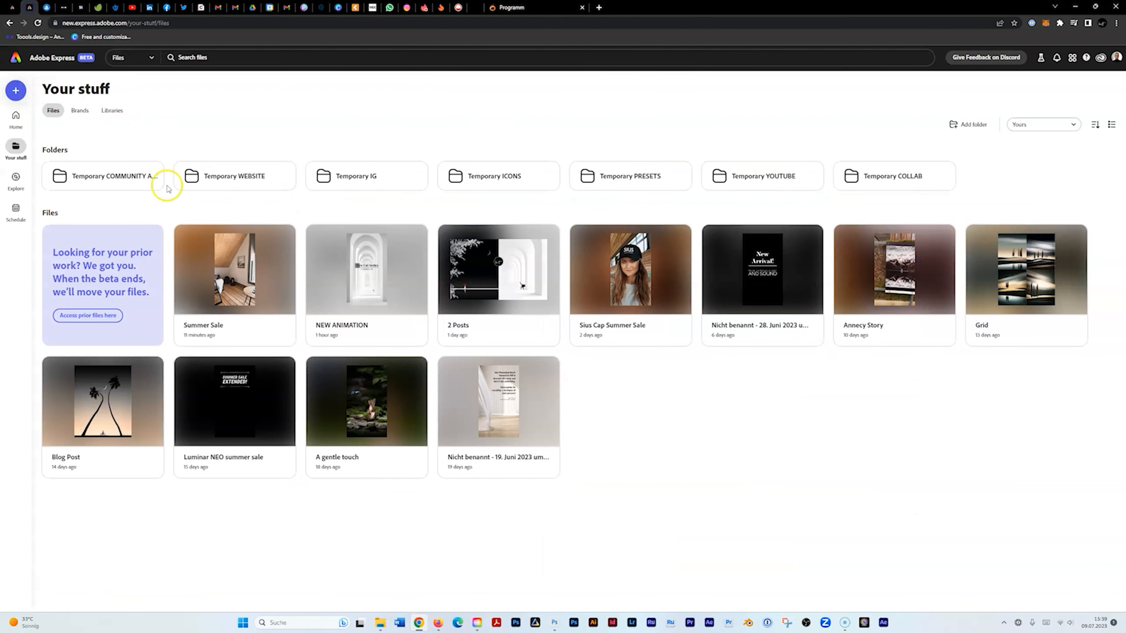
Step: View saved Brands and Libraries, inspect a brand's logos, colours and fonts, then return to files
click(80, 110)
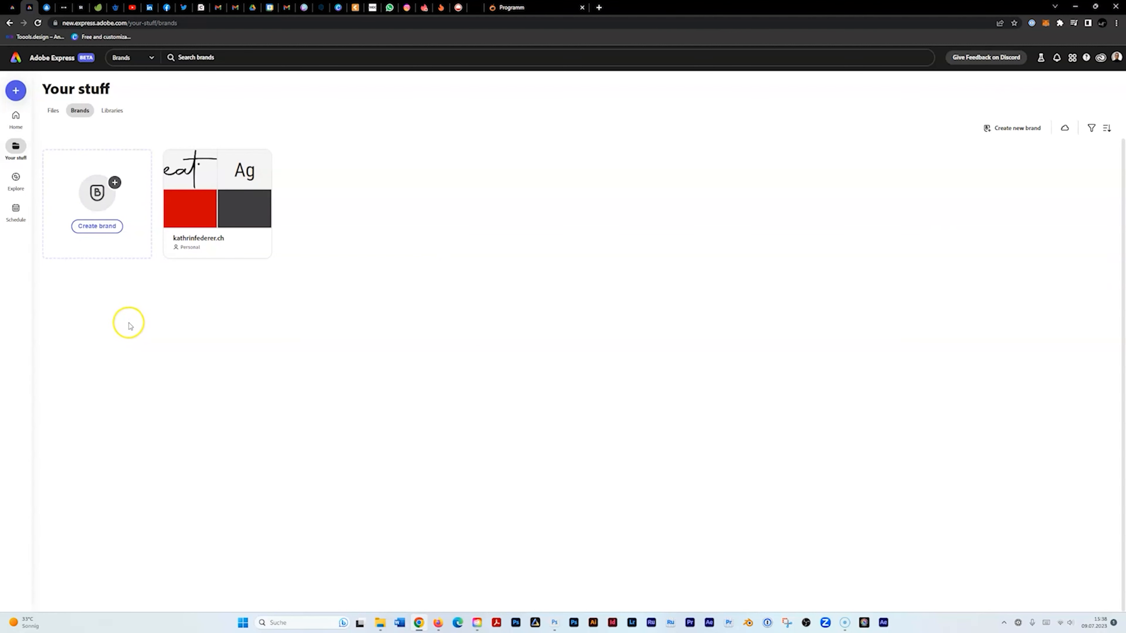
click(112, 110)
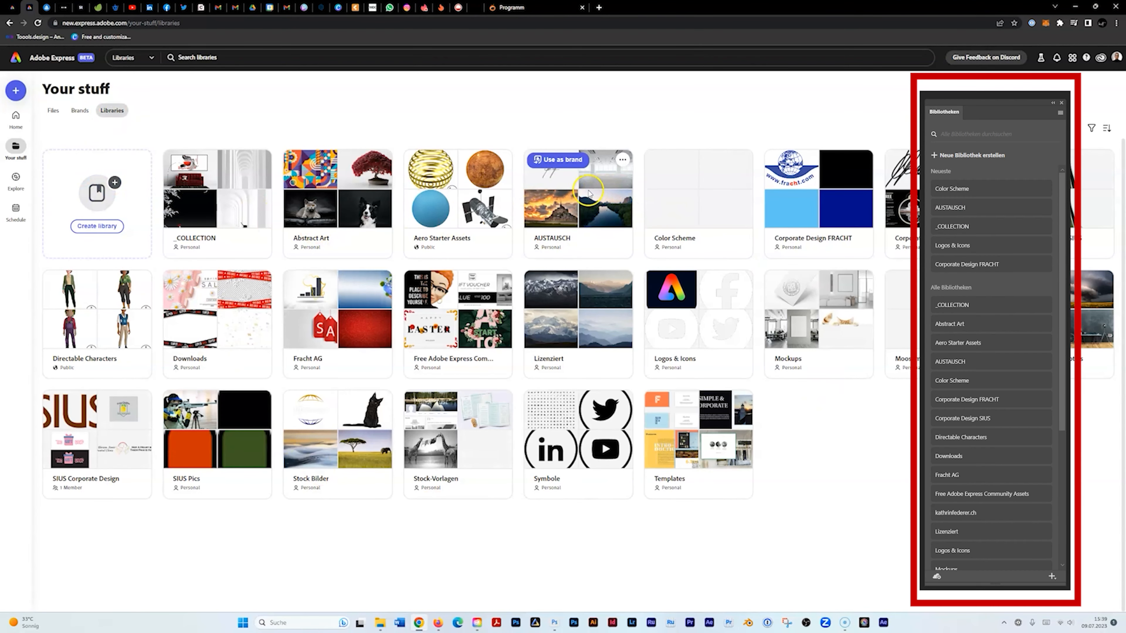
click(80, 111)
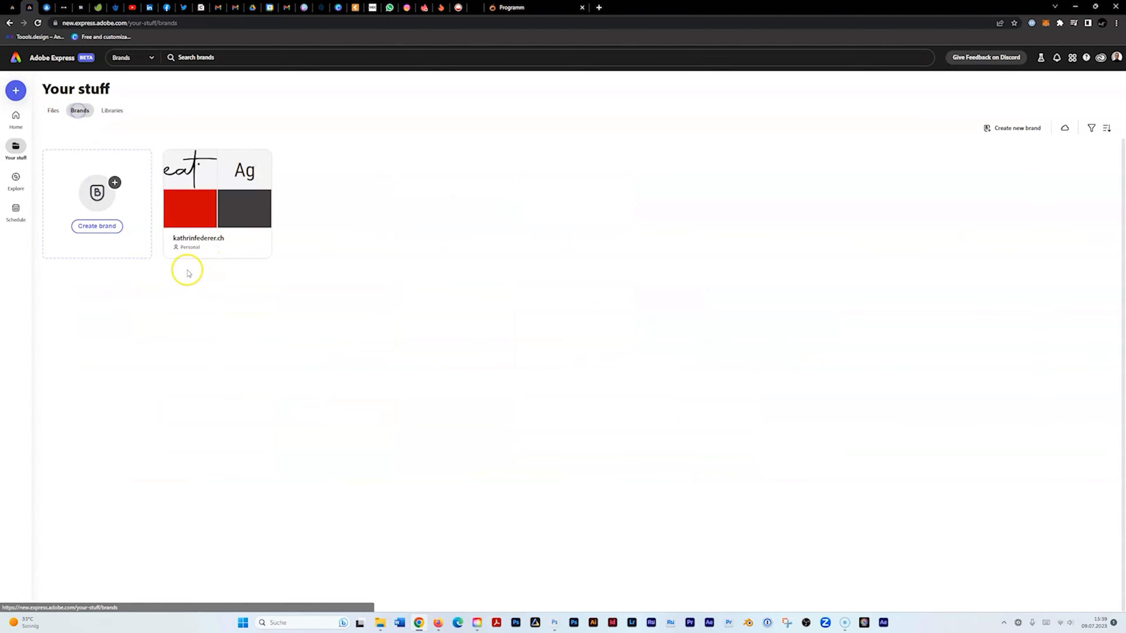
click(197, 185)
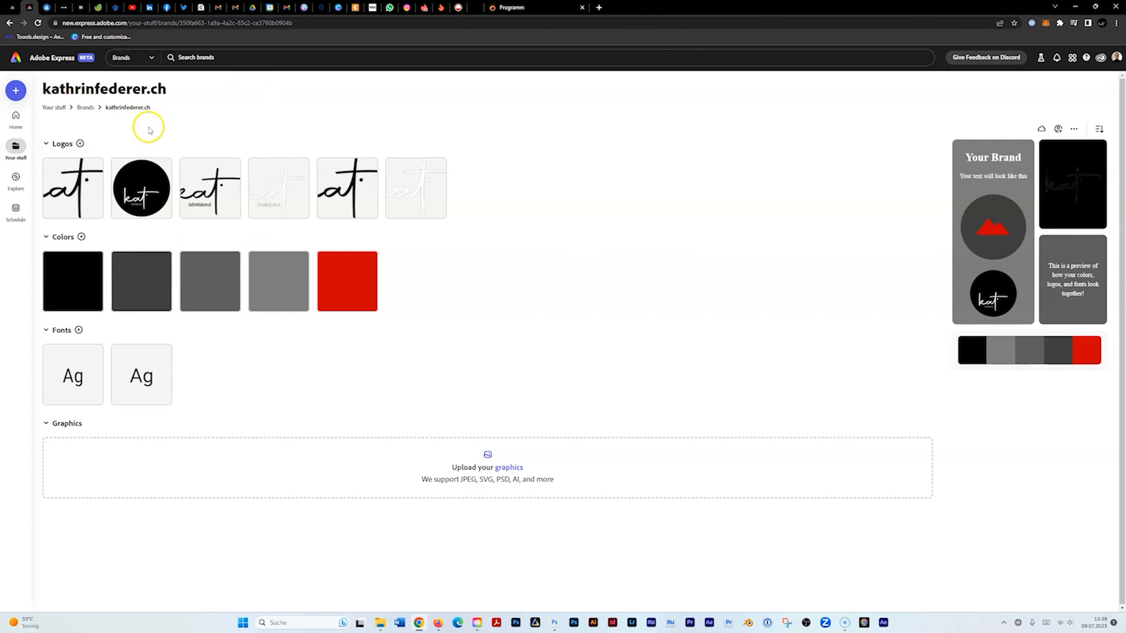
click(45, 144)
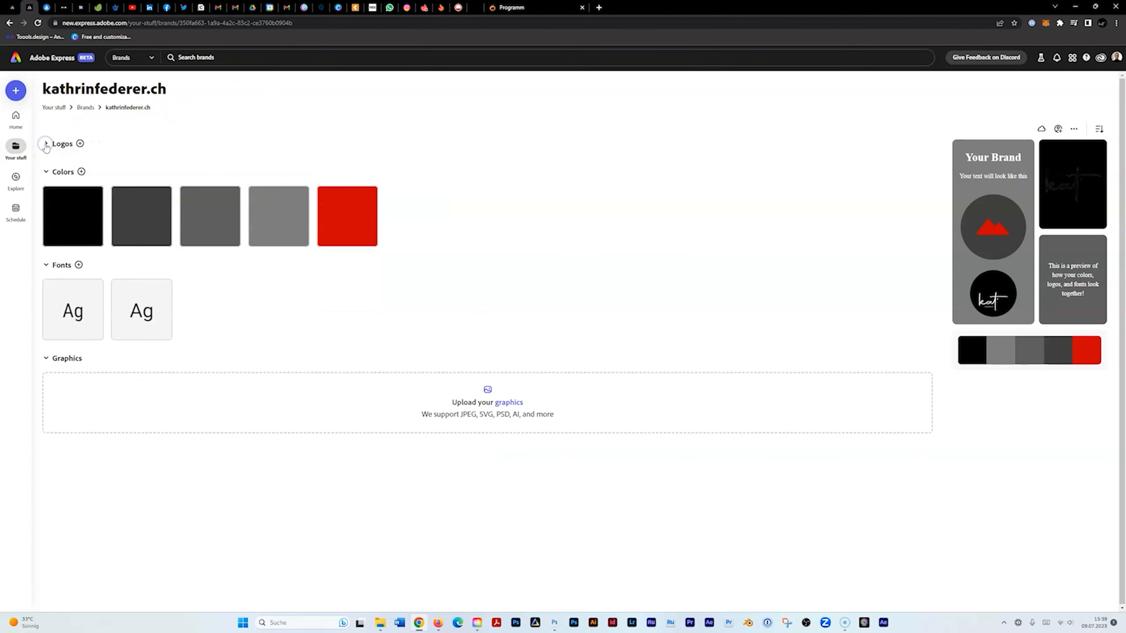
click(54, 109)
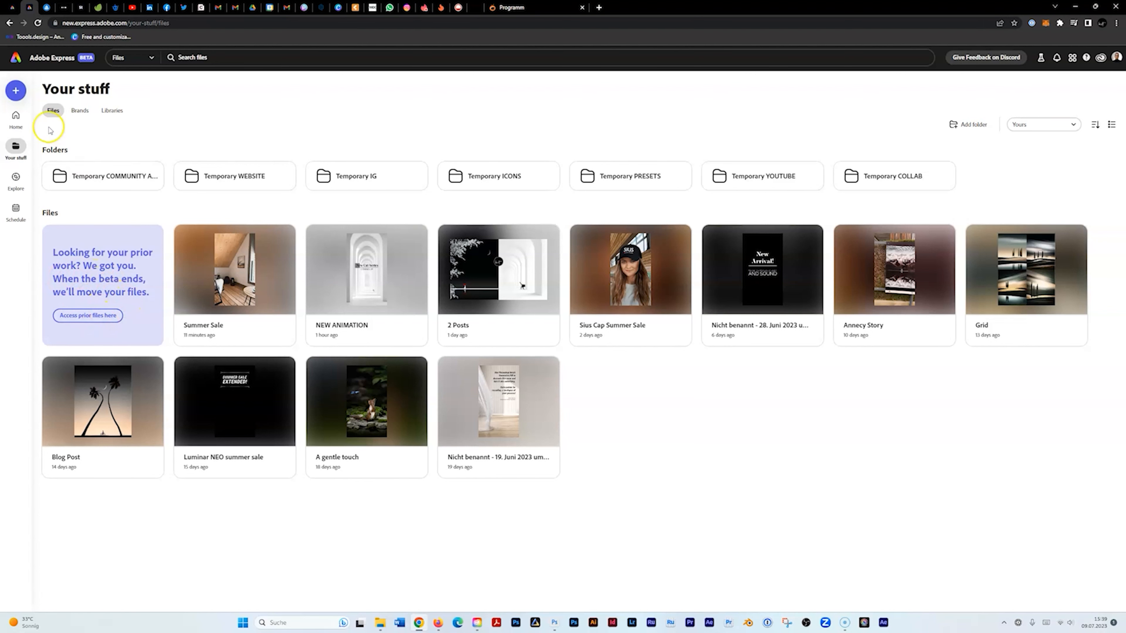
Step: Go to the tab loading the Instagram post and put the cursor in its address bar
click(13, 8)
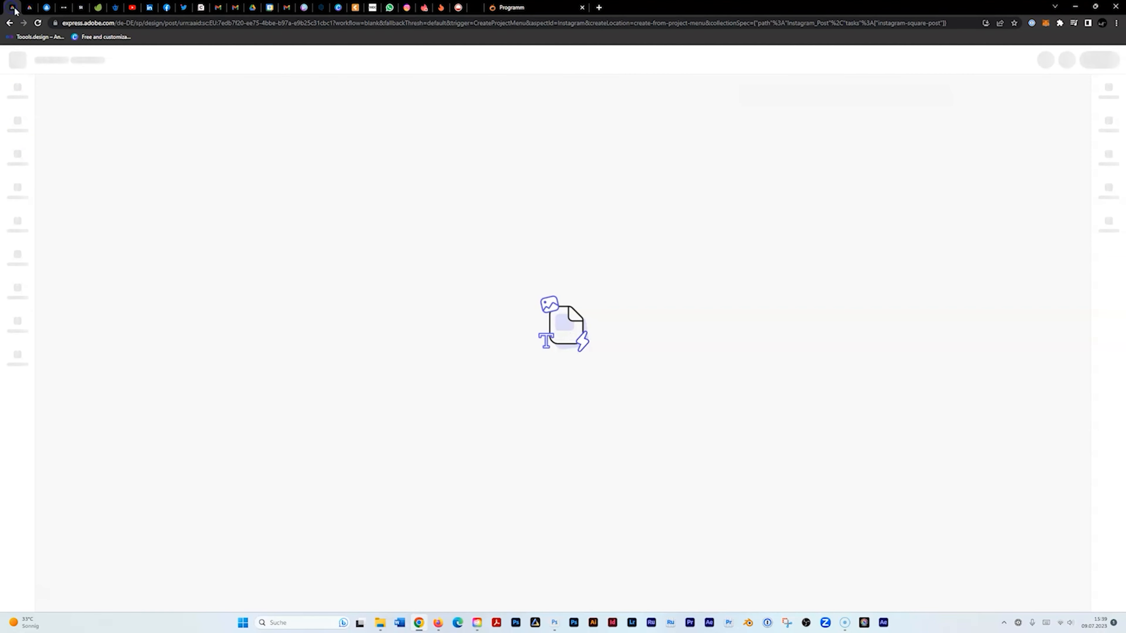
click(128, 23)
click(135, 22)
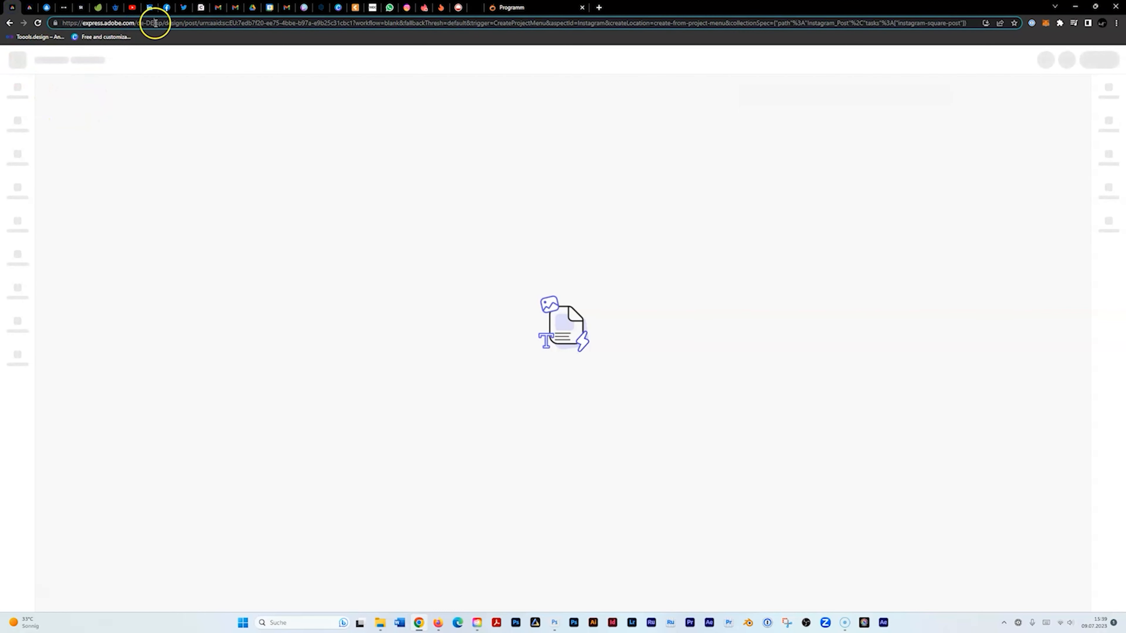
Step: Load express.adobe.com in the first tab, open its Projects page, then return to the beta's files
drag(138, 22, 966, 23)
key(BackSpace)
mouse_move(1095, 6)
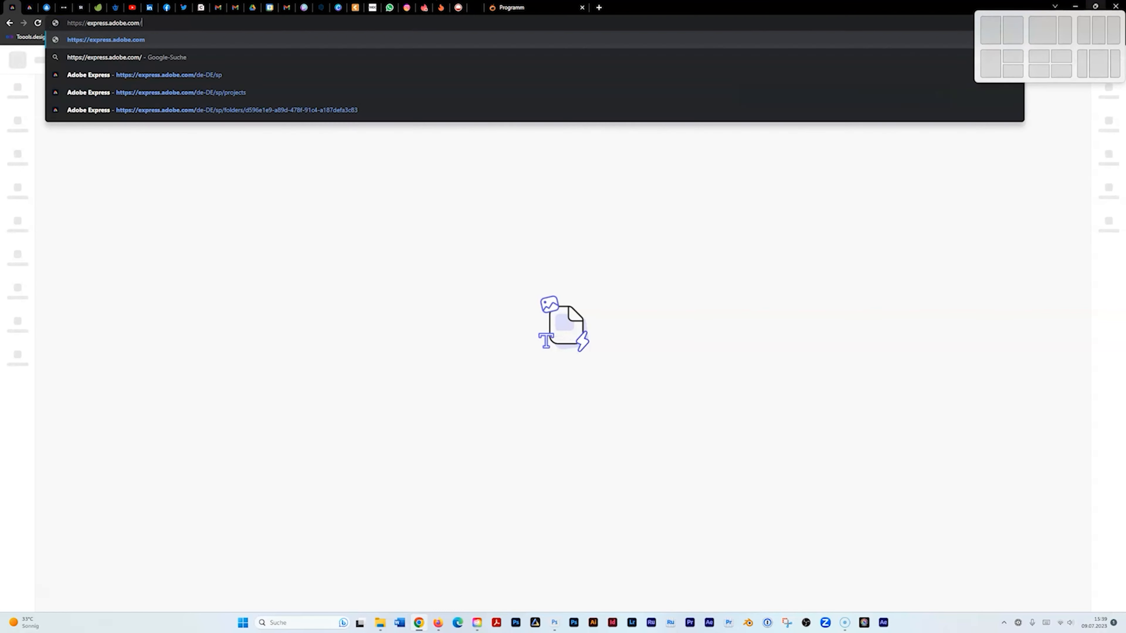
key(Return)
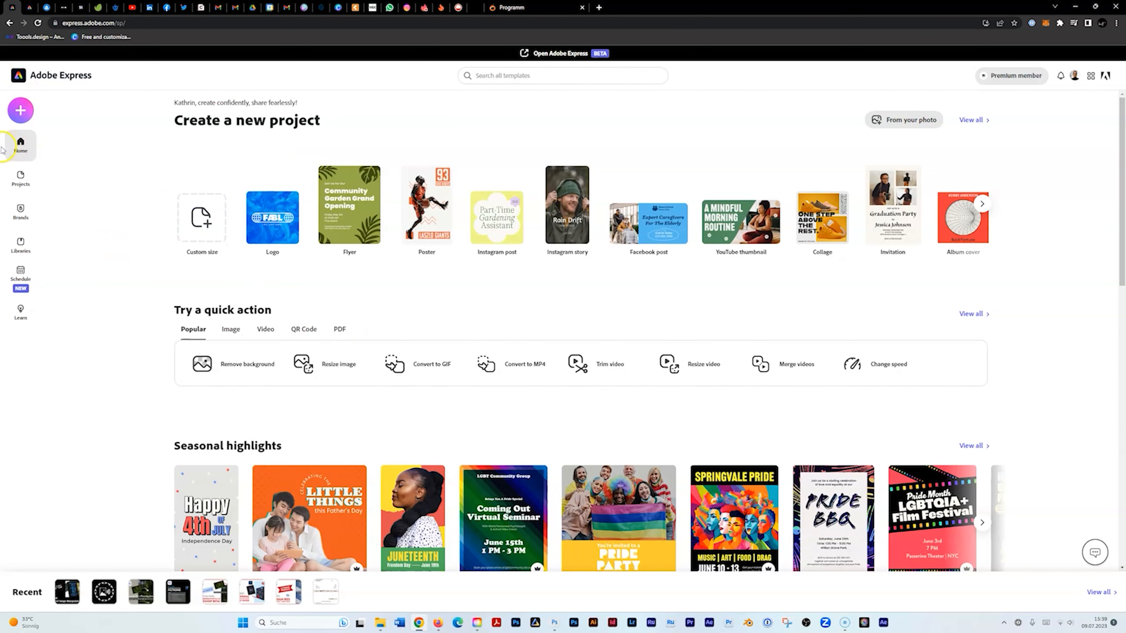
click(21, 177)
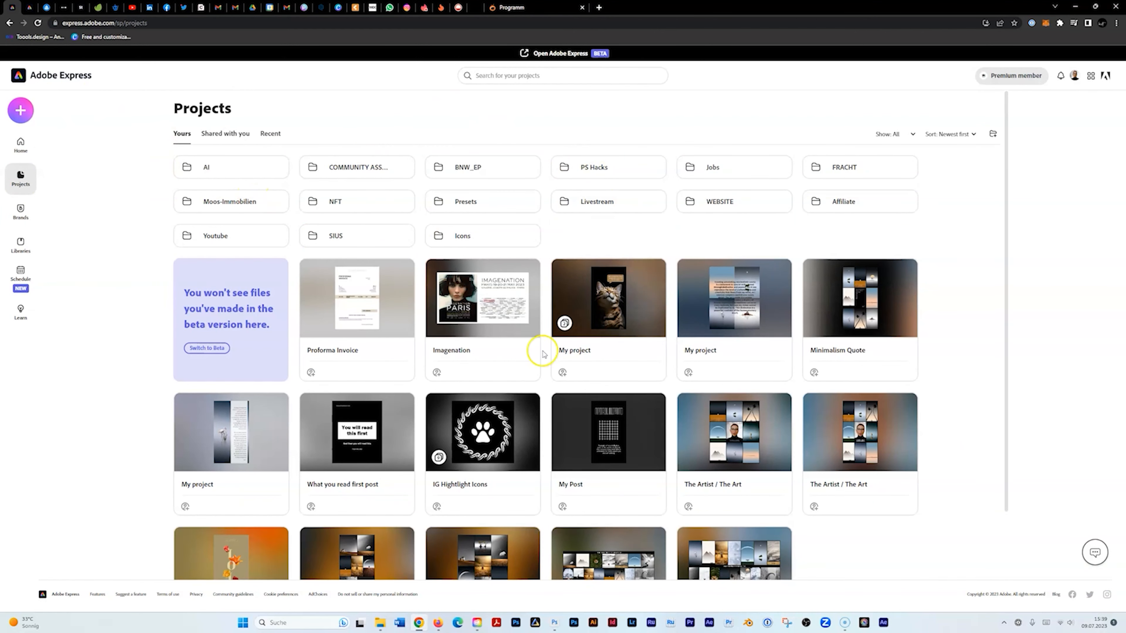
click(29, 7)
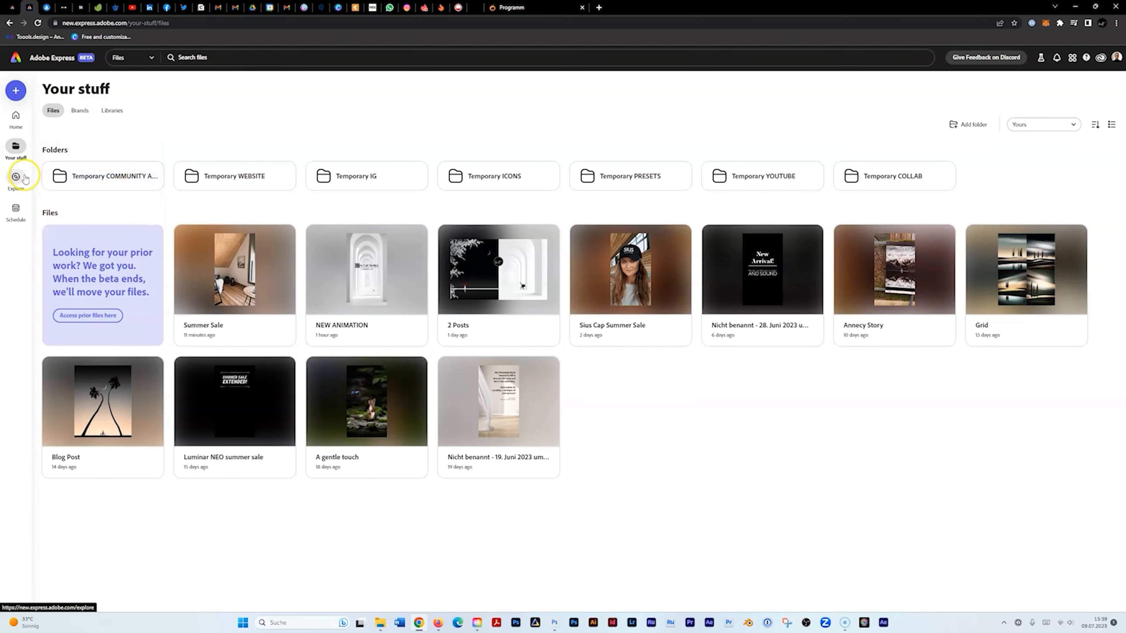
Step: Open the Schedule calendar from Your stuff, showing the week of July 9–15, 2023
mouse_move(13, 149)
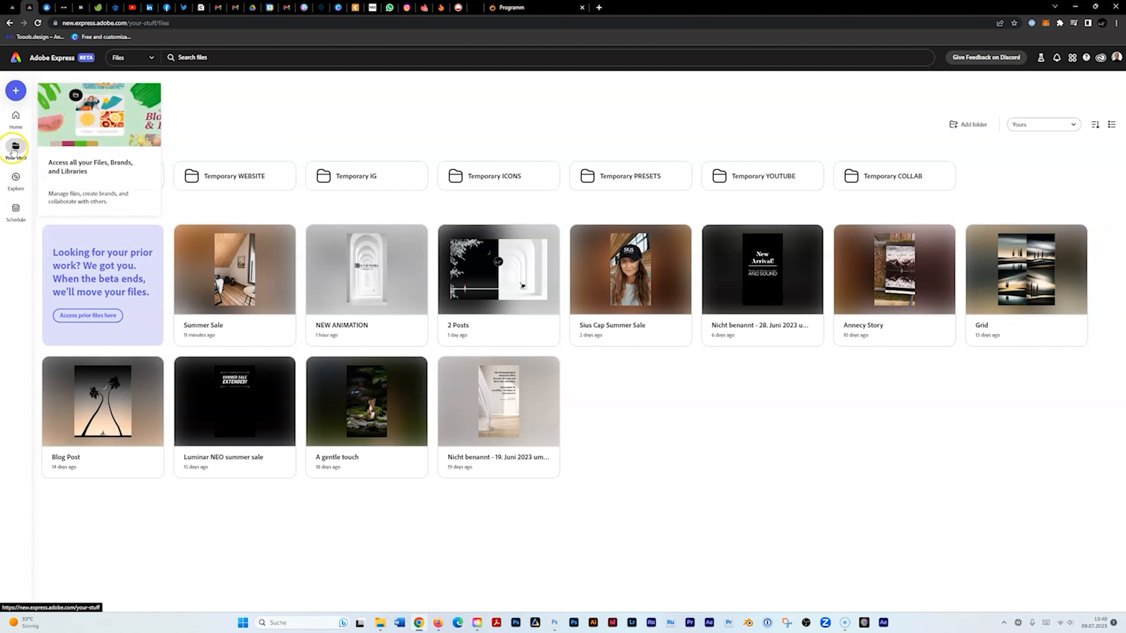
click(16, 209)
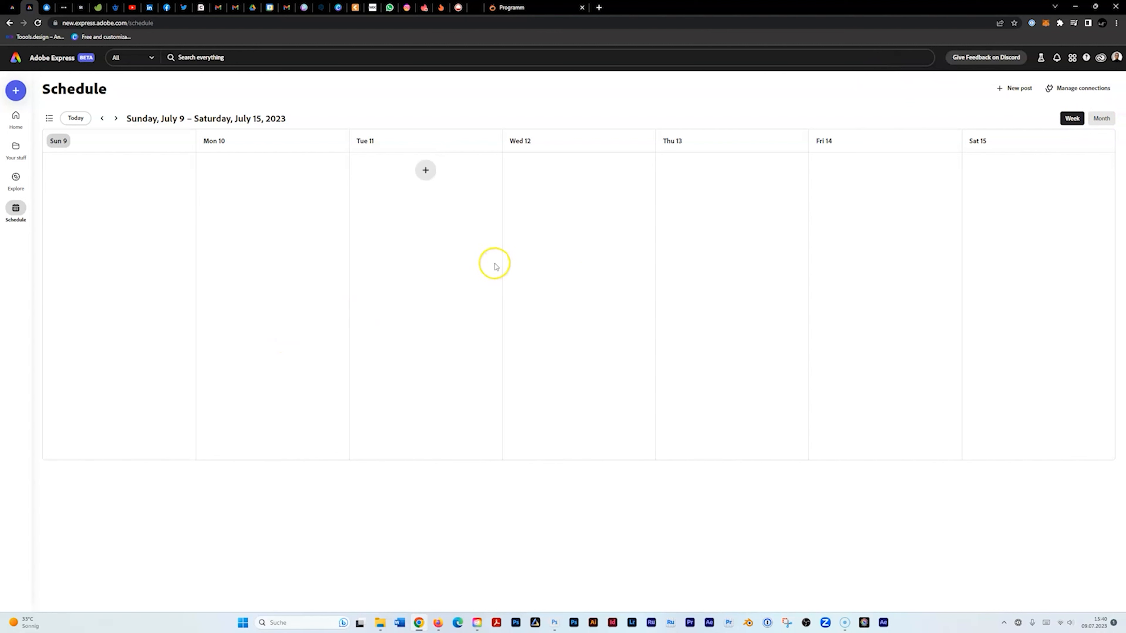
Step: Check the connected social accounts under Manage connections, then go to the Explore Templates gallery
click(1065, 88)
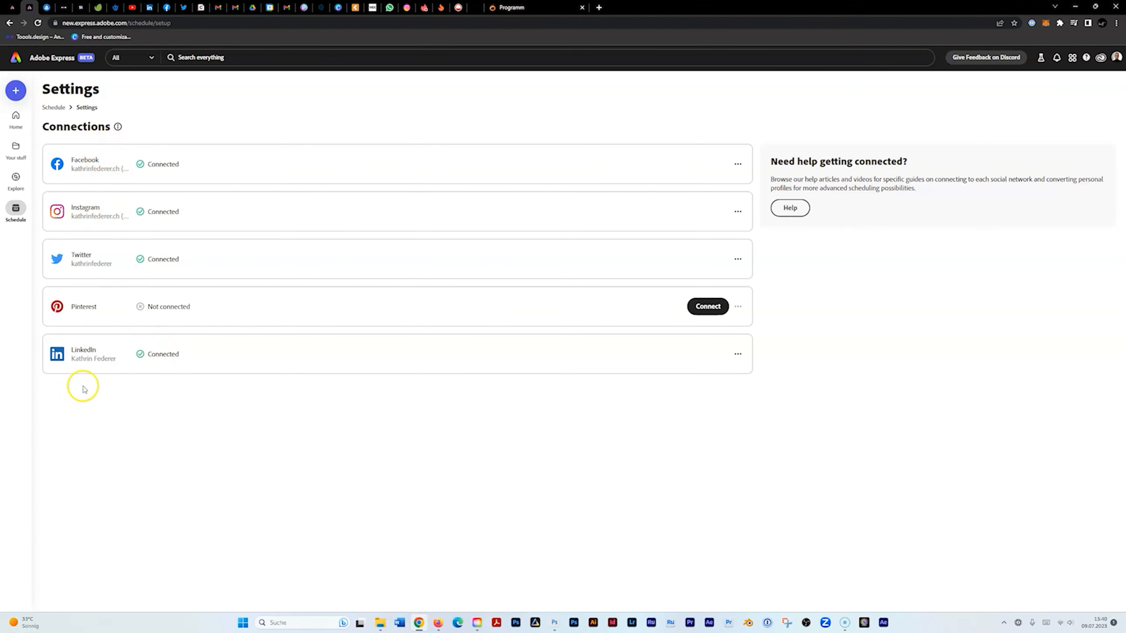
click(53, 107)
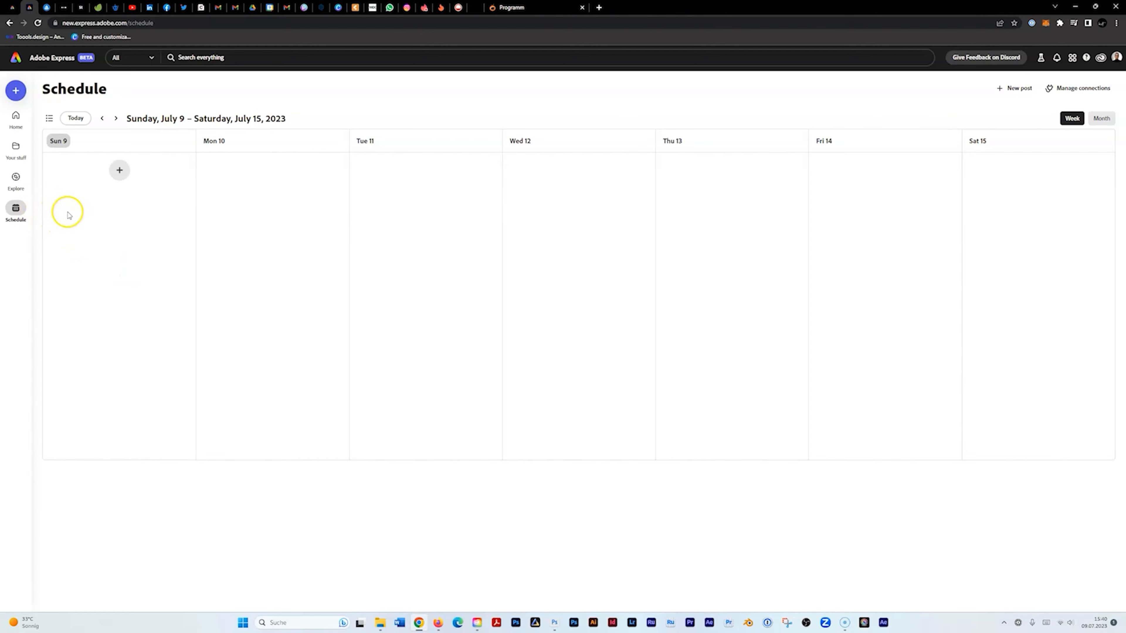
click(16, 180)
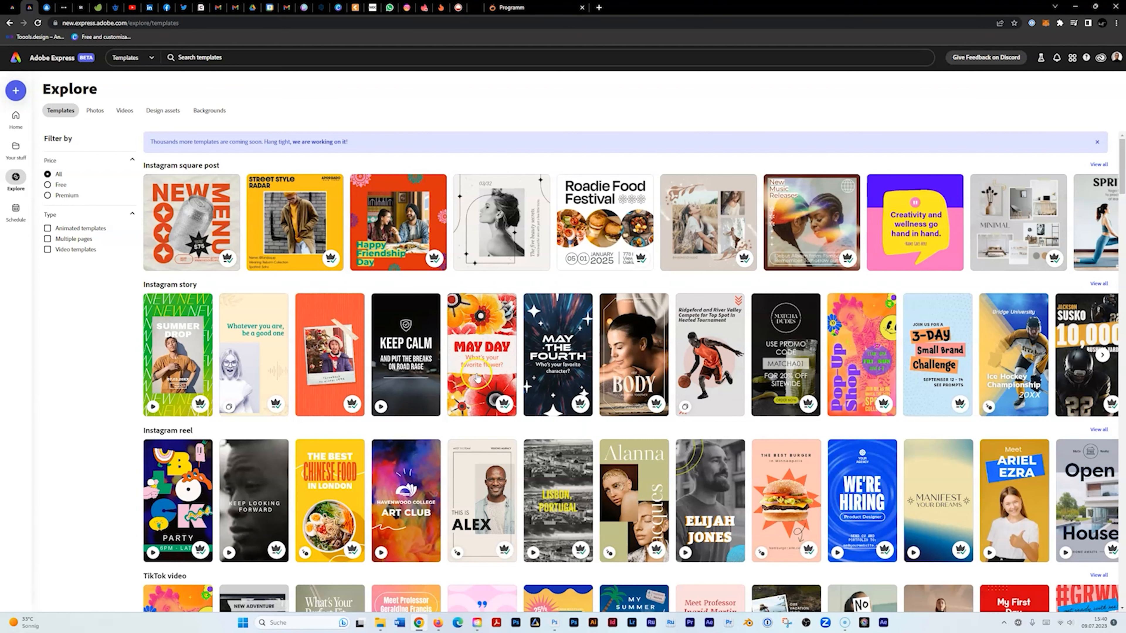
Step: Browse Explore's Photos, Videos, Design assets and Backgrounds tabs, then return to the For you home
click(95, 111)
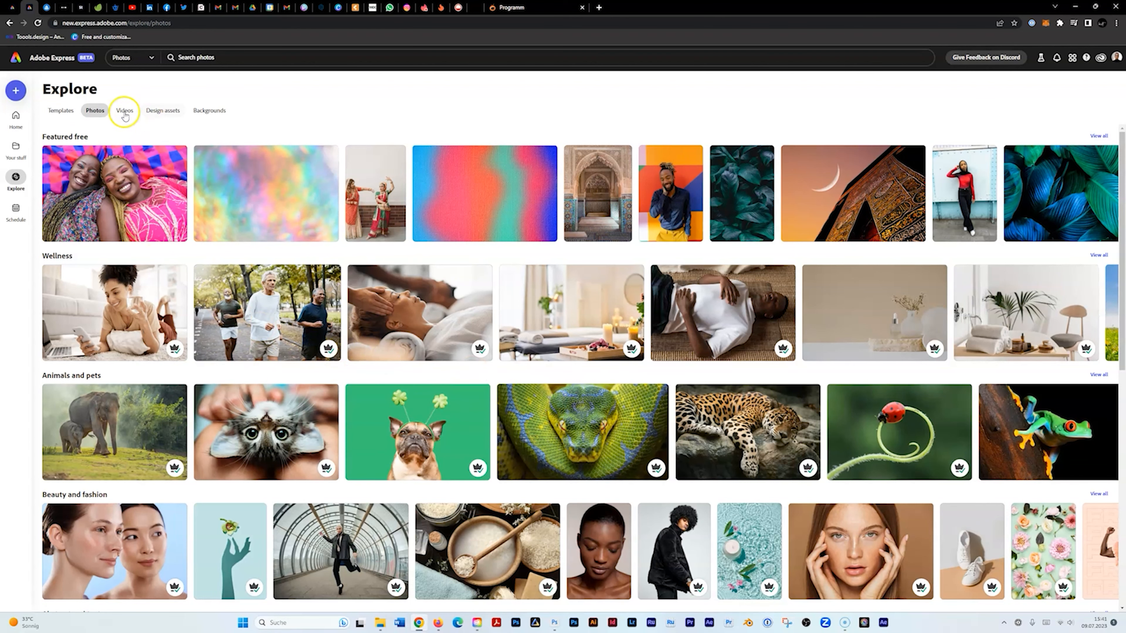
click(125, 112)
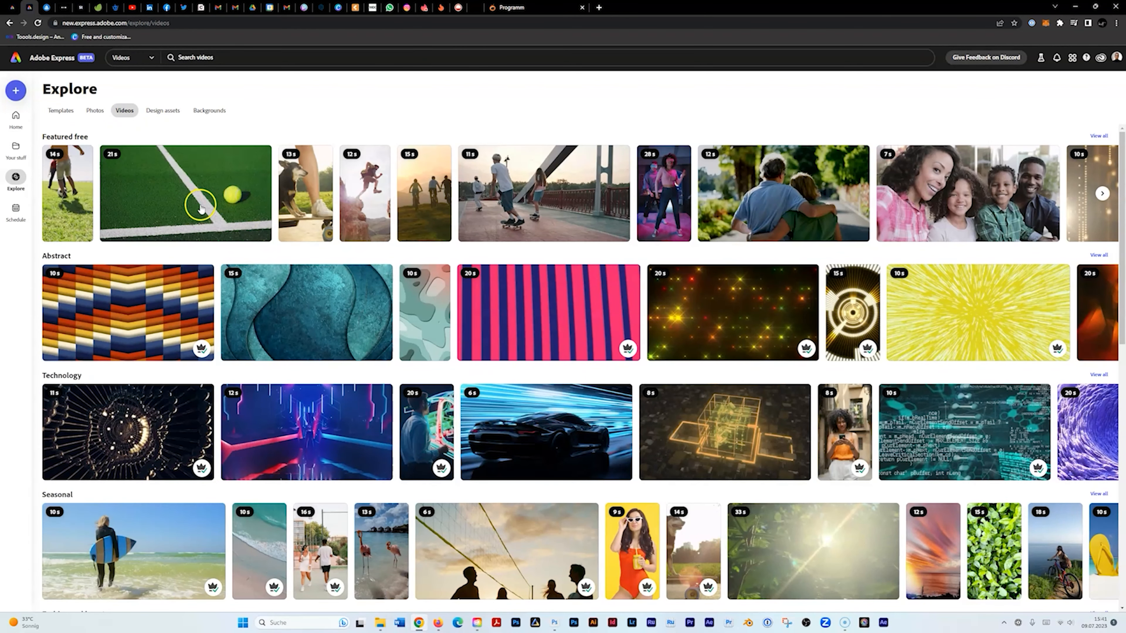
click(157, 111)
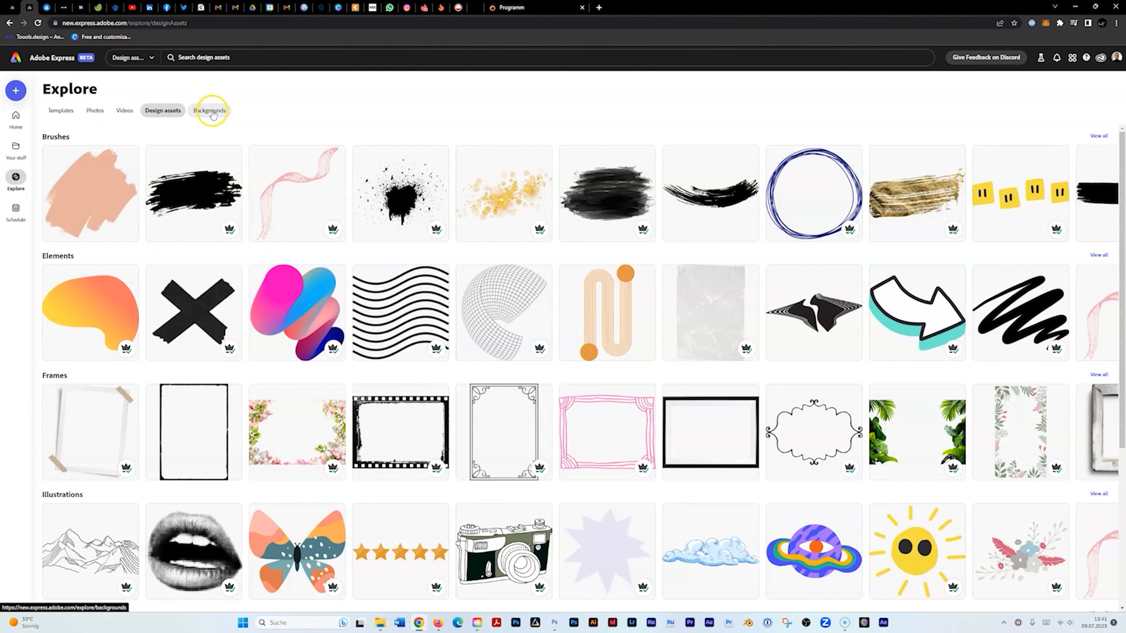
click(209, 113)
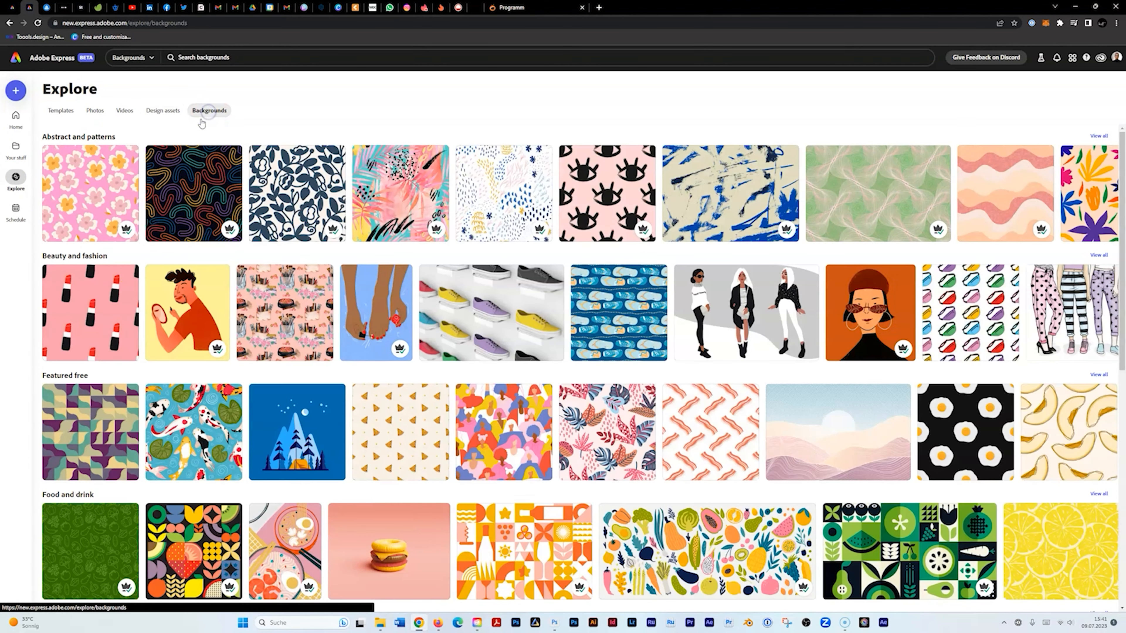
click(60, 114)
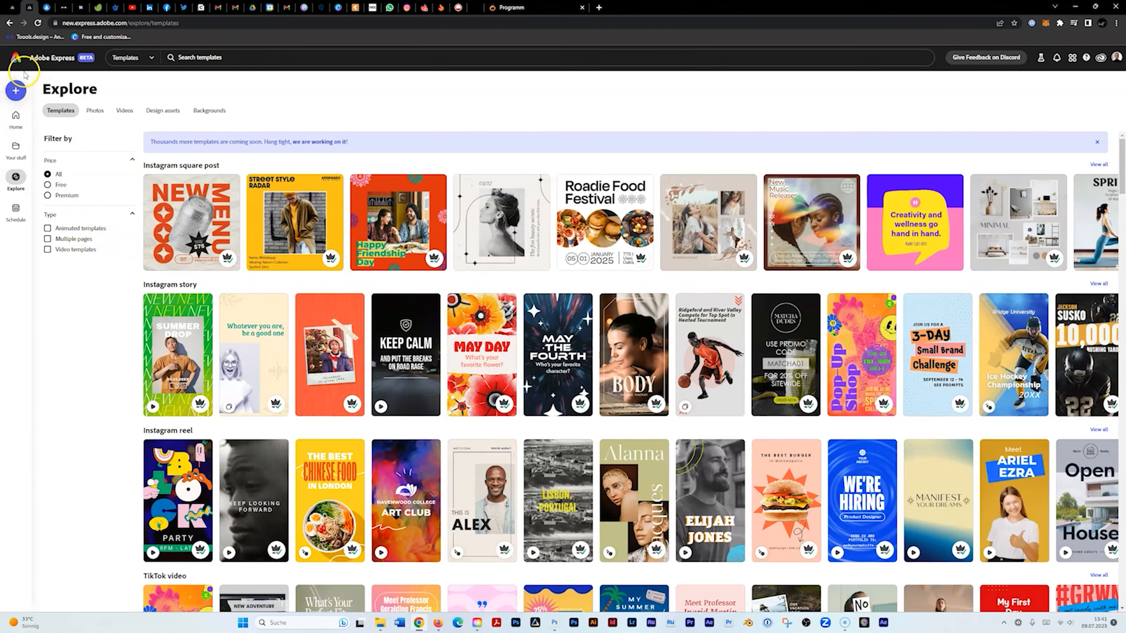
click(16, 114)
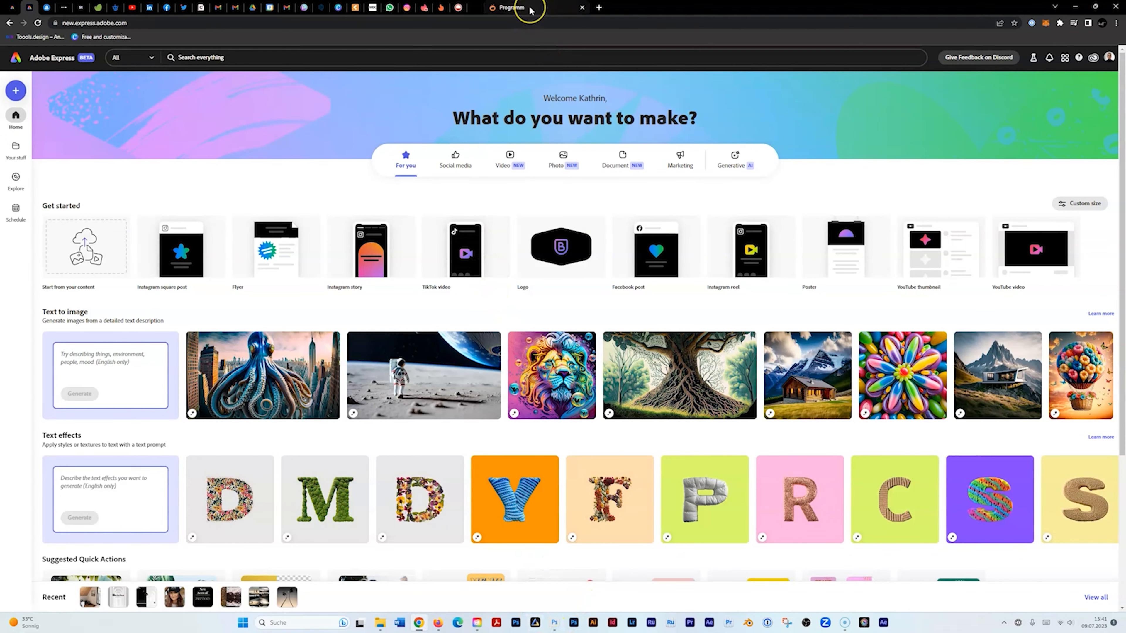
mouse_move(530, 9)
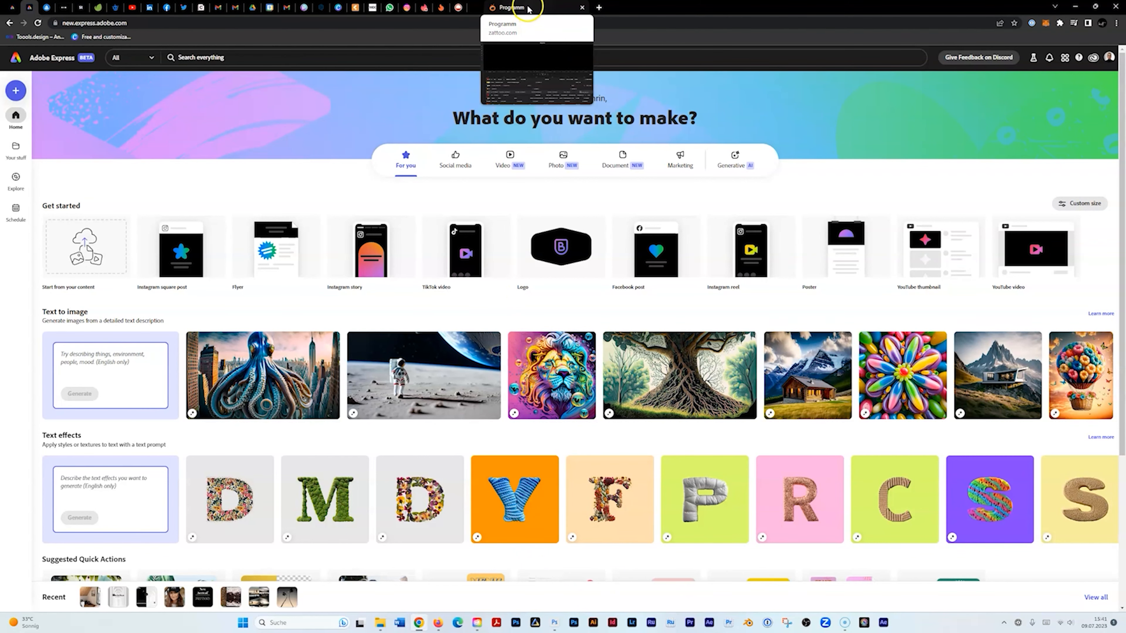
Step: In the Zattoo tab, play and pause the Gala stream fullscreen, exit, and return to Adobe Express
click(528, 8)
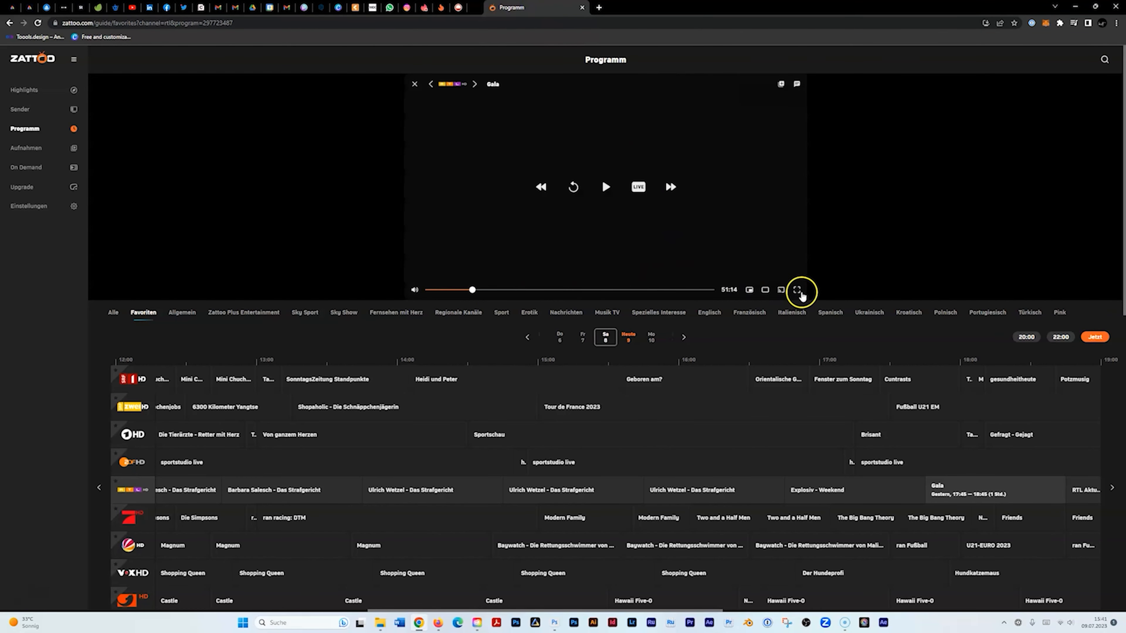
click(800, 293)
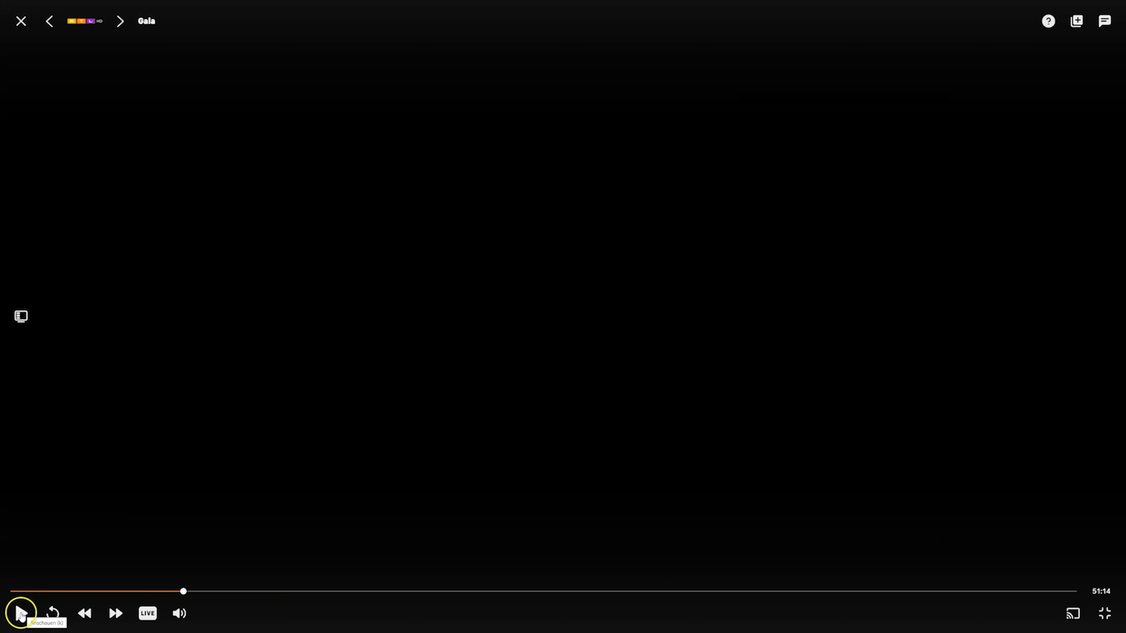
click(20, 614)
click(23, 614)
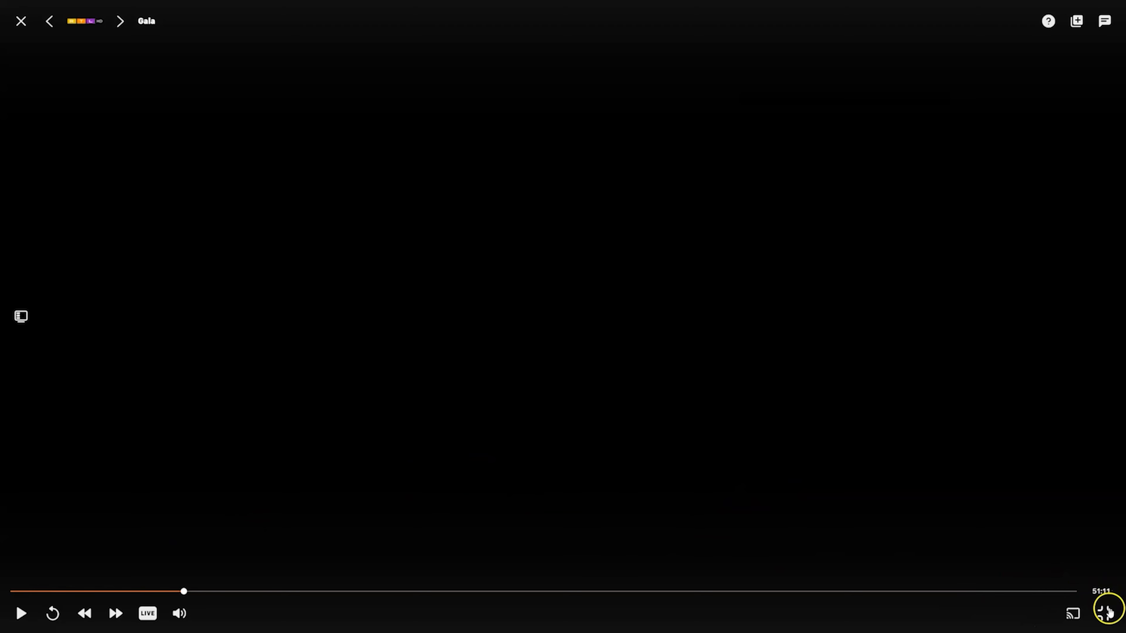
click(1105, 613)
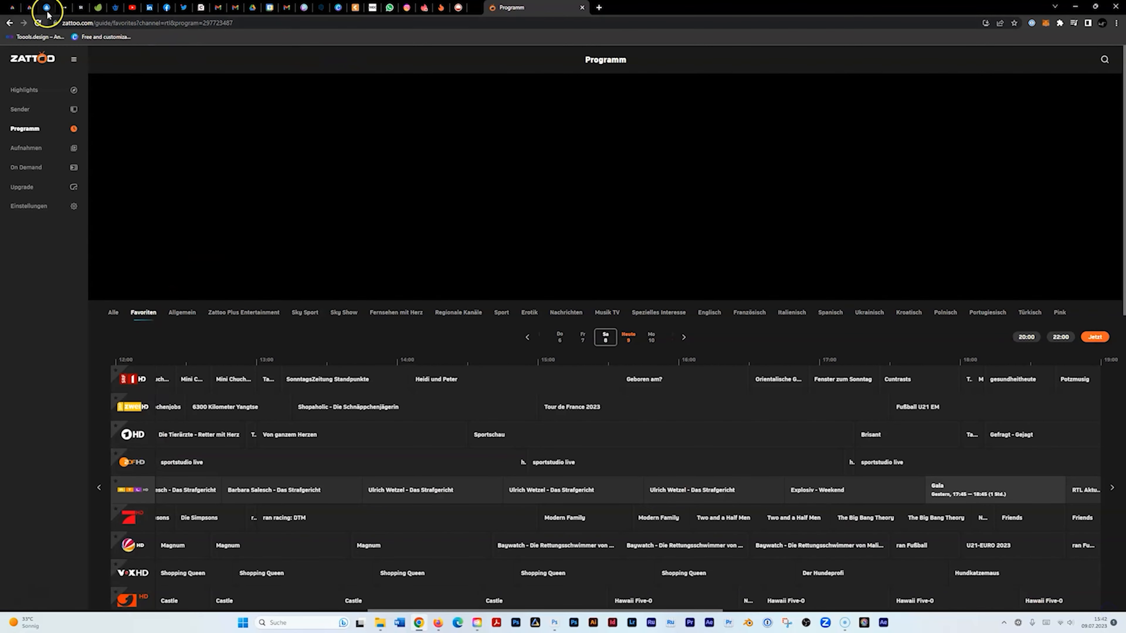
click(28, 8)
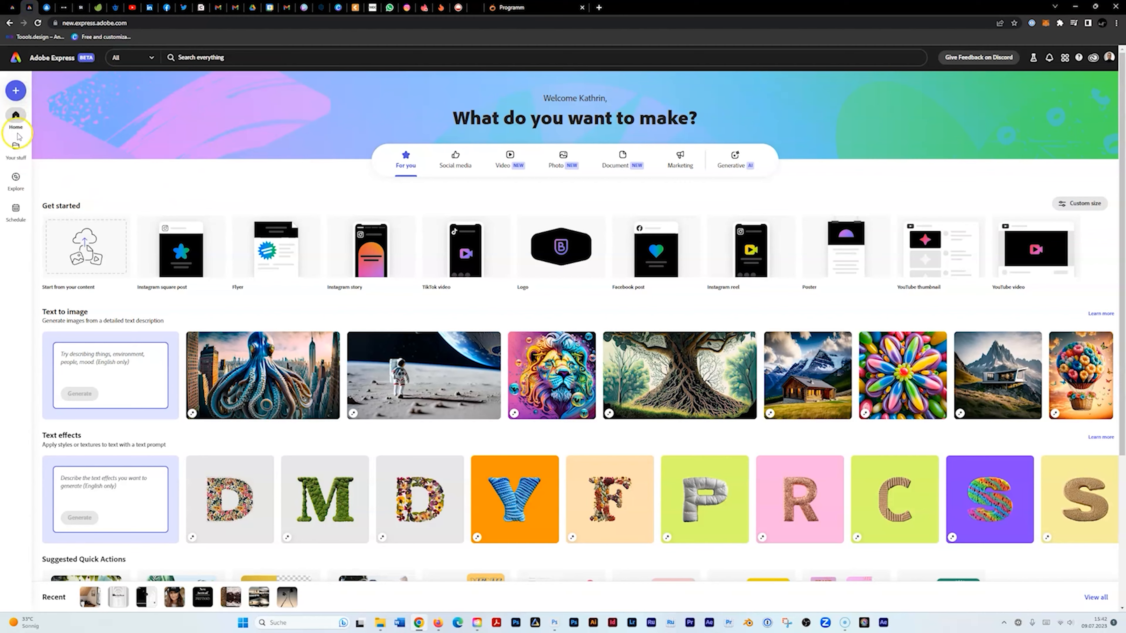
Step: Open the NEW ANIMATION project from Your stuff and preview its animation
click(15, 151)
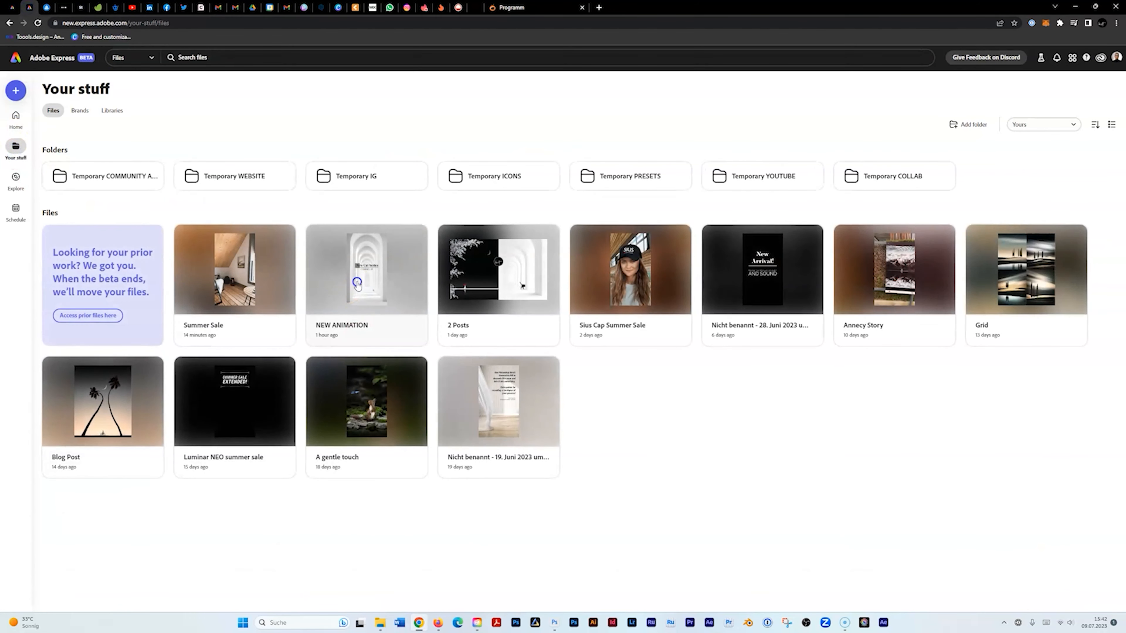
click(396, 342)
click(365, 268)
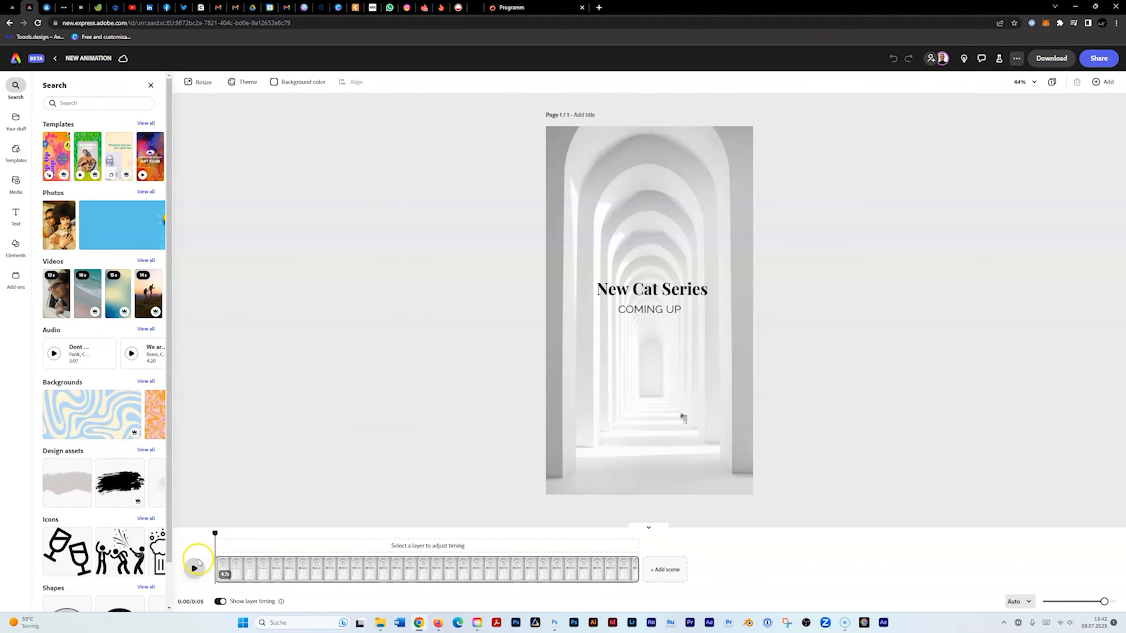
click(196, 570)
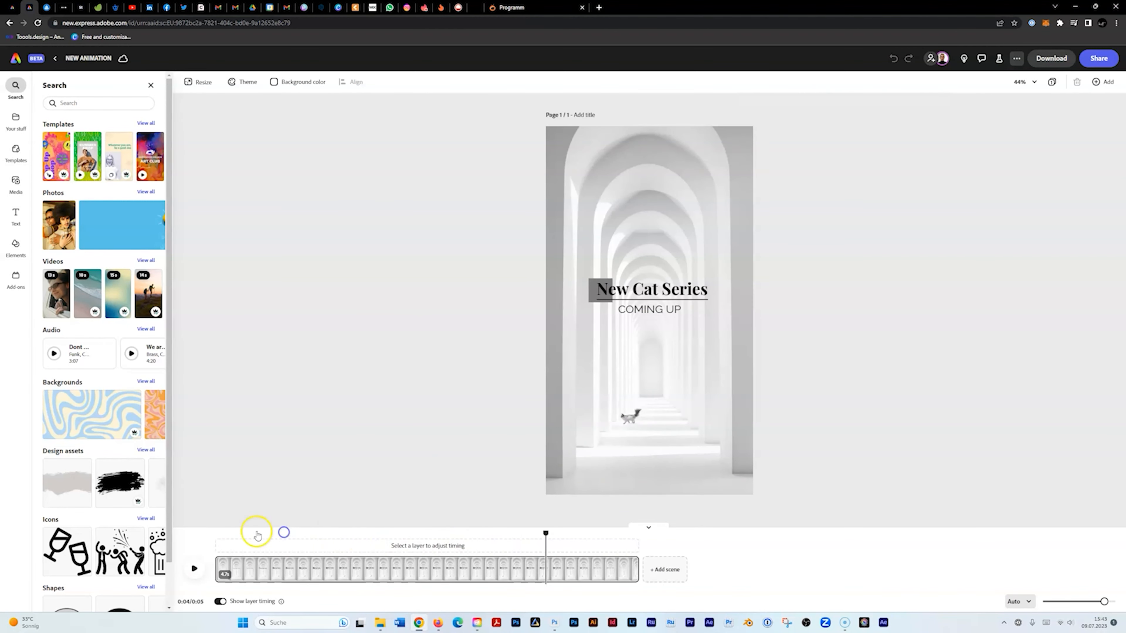
click(251, 530)
drag(249, 532, 202, 535)
click(586, 354)
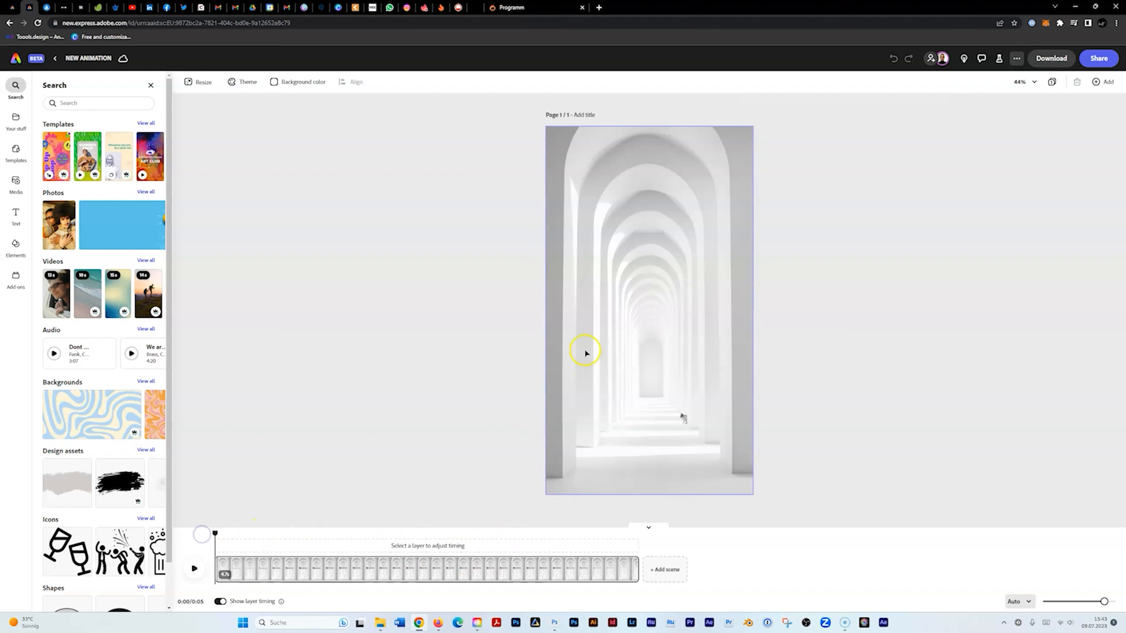
Step: Zoom to 100%, replay the preview, and drag the New Cat Series group near the top
click(1027, 81)
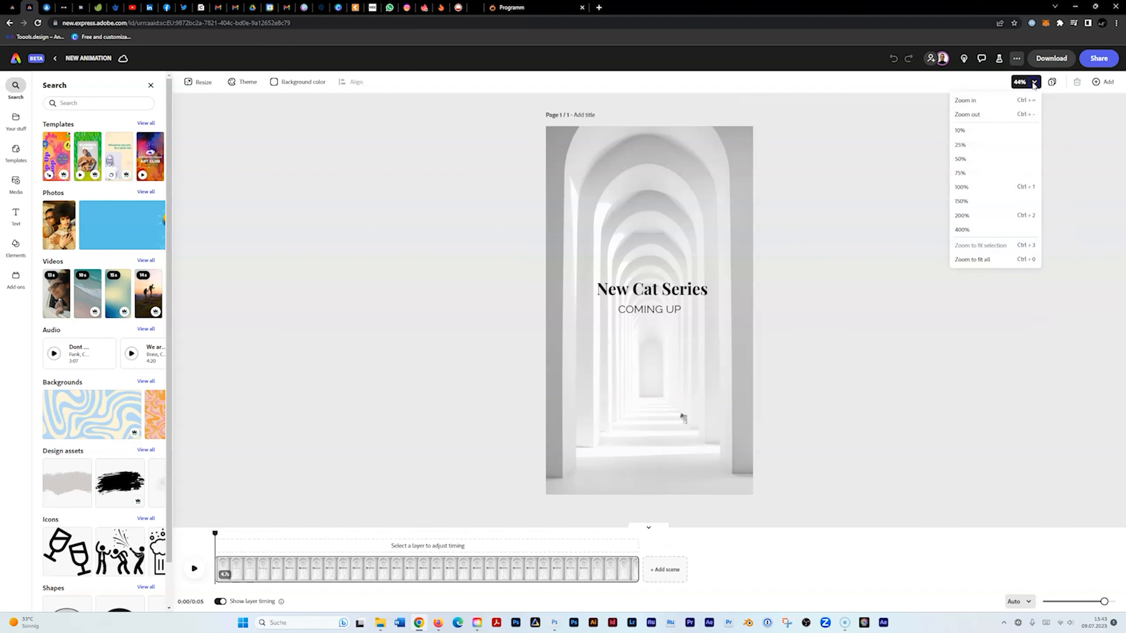
click(964, 187)
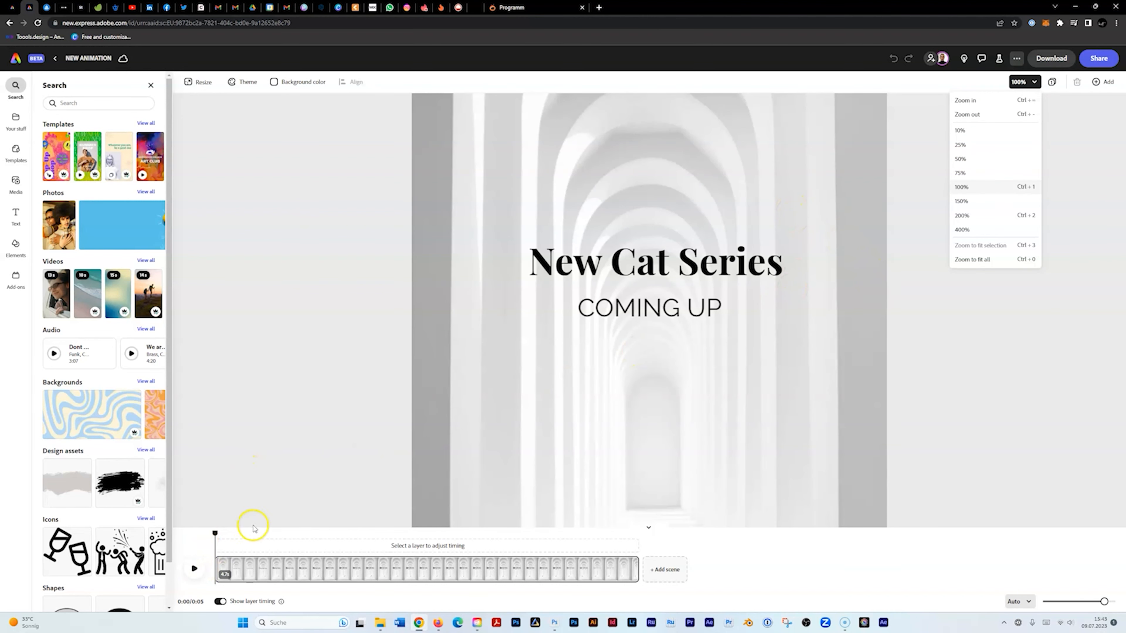
click(194, 568)
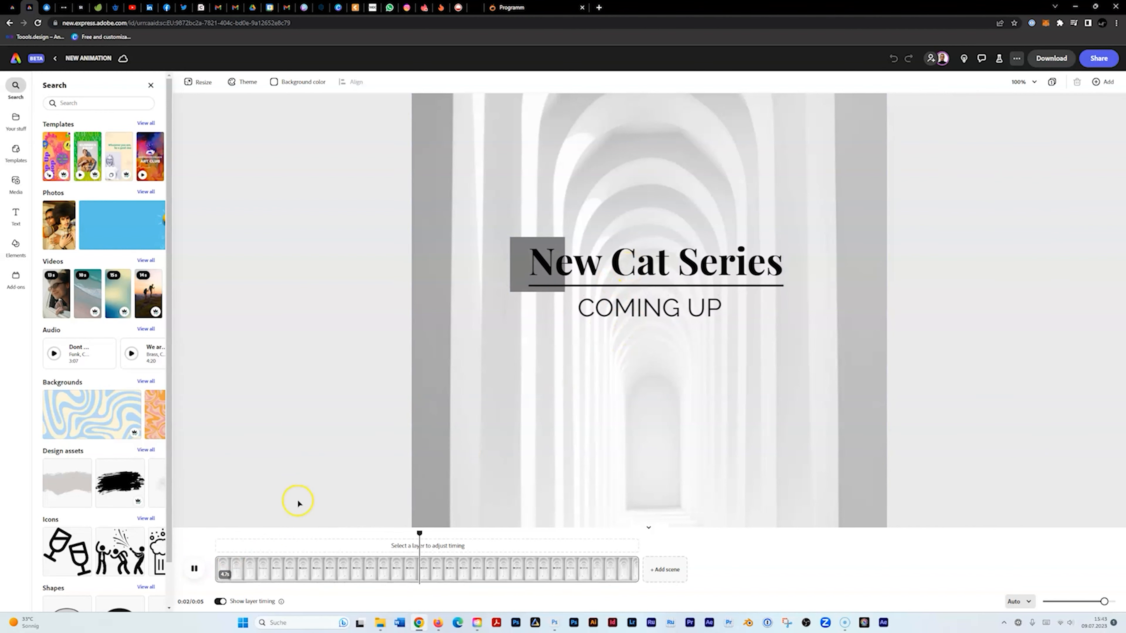
click(194, 568)
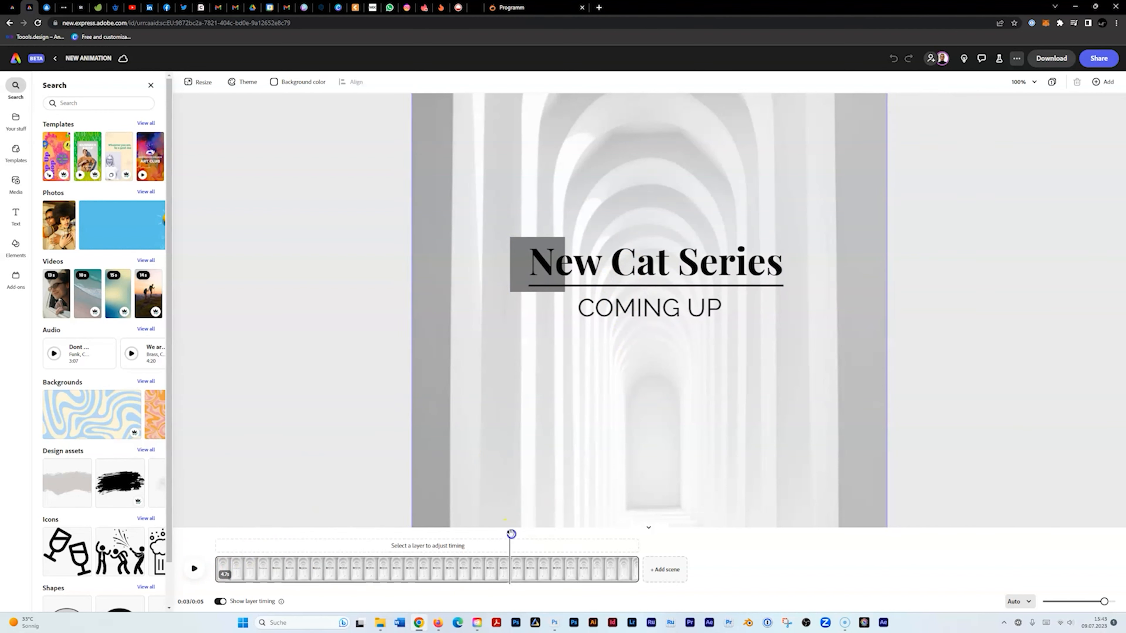
drag(509, 534, 183, 551)
click(193, 568)
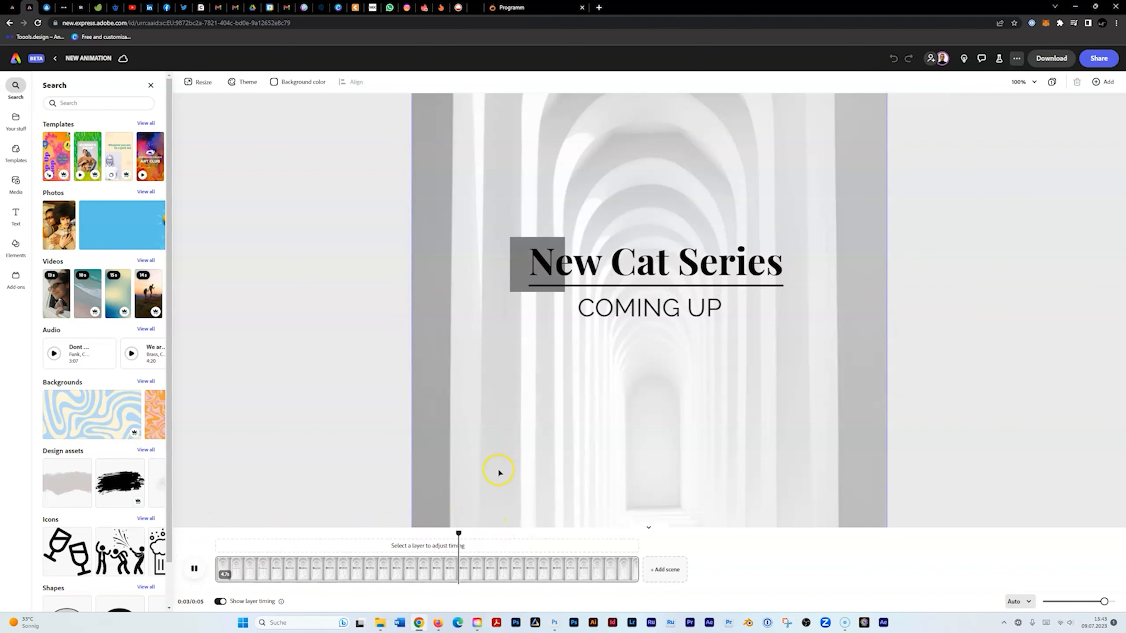
click(195, 568)
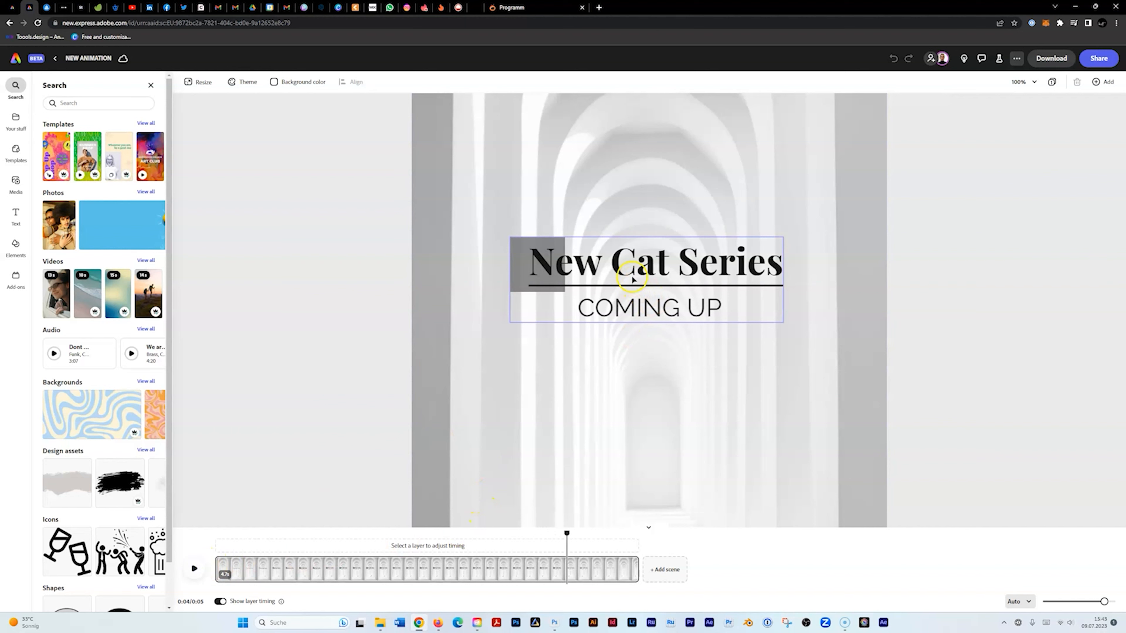
drag(633, 280, 640, 194)
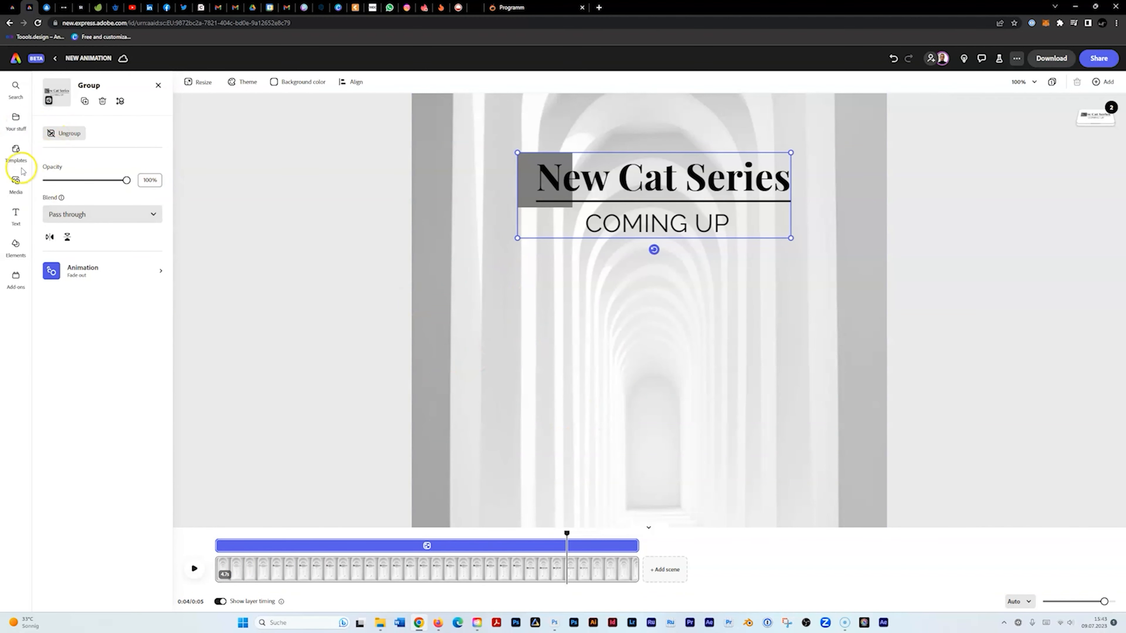
click(15, 217)
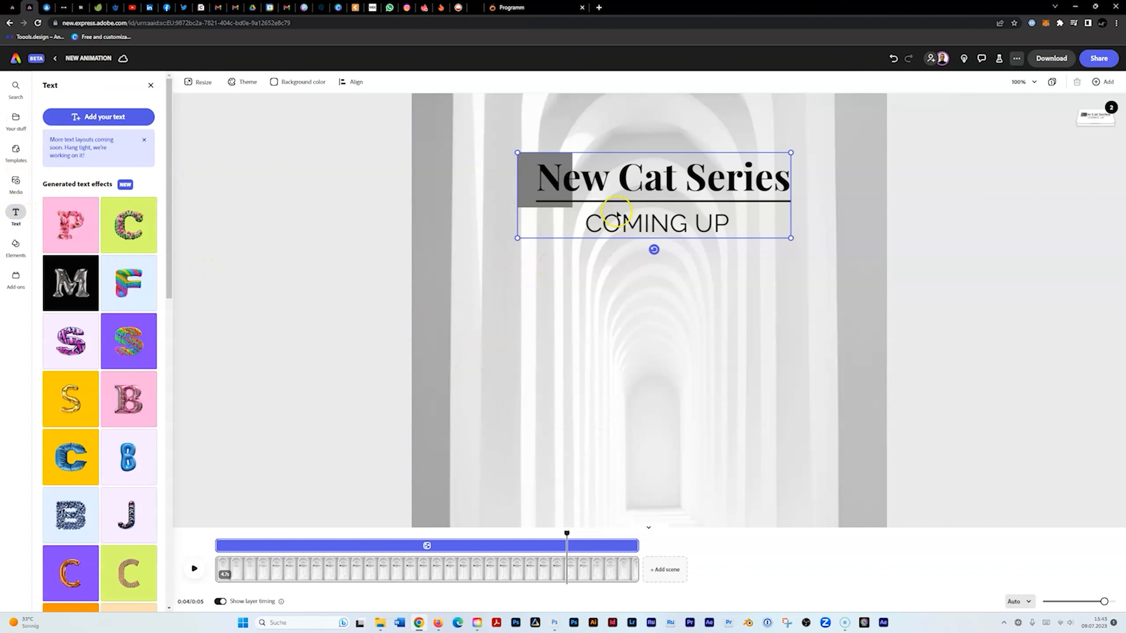
click(623, 176)
double_click(623, 175)
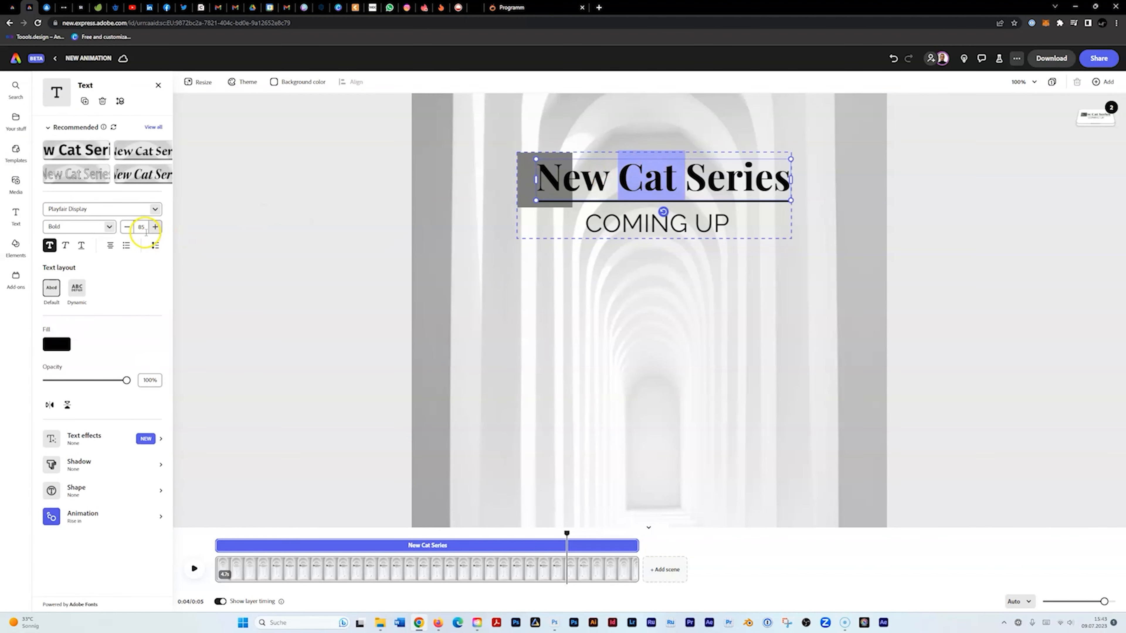
click(614, 225)
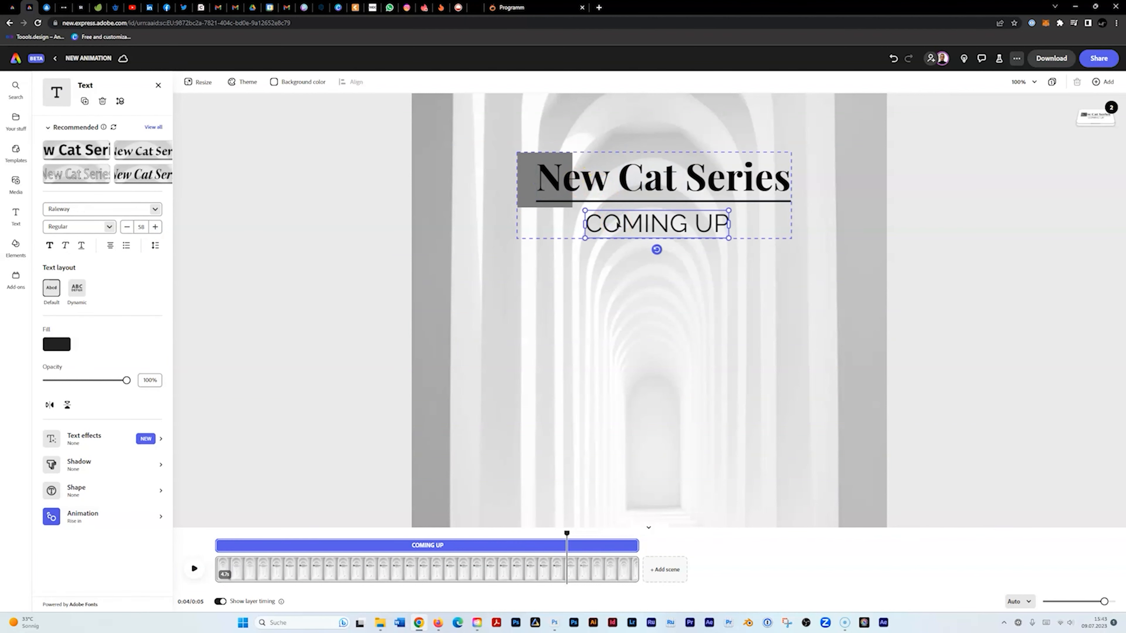
double_click(615, 224)
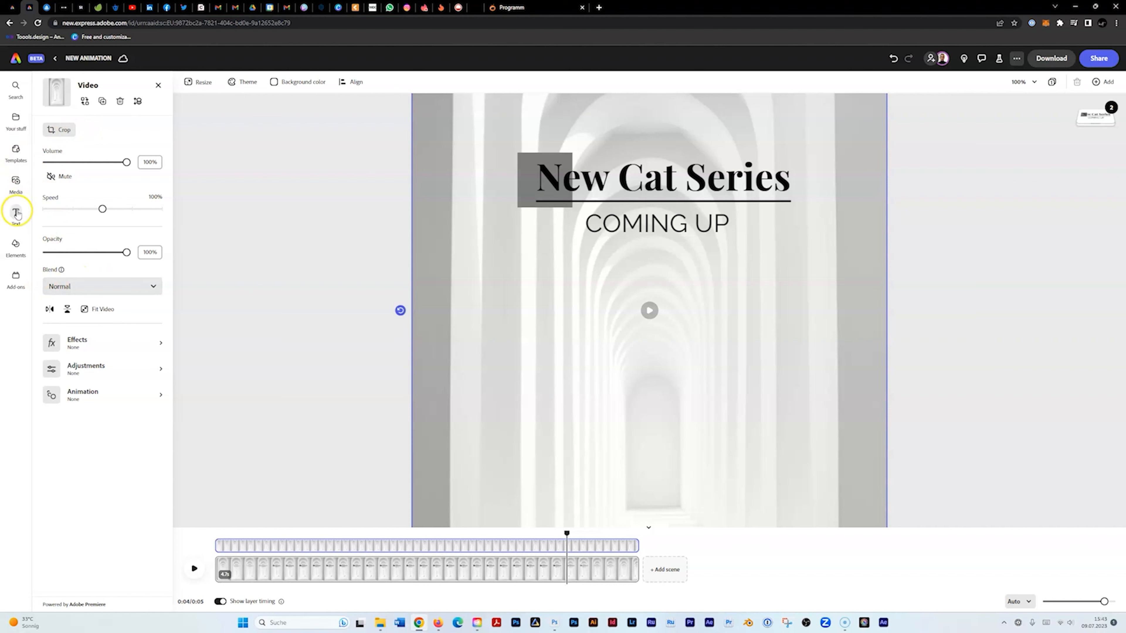
click(16, 214)
Step: Add a new text box reading 'The New Animation'
click(99, 116)
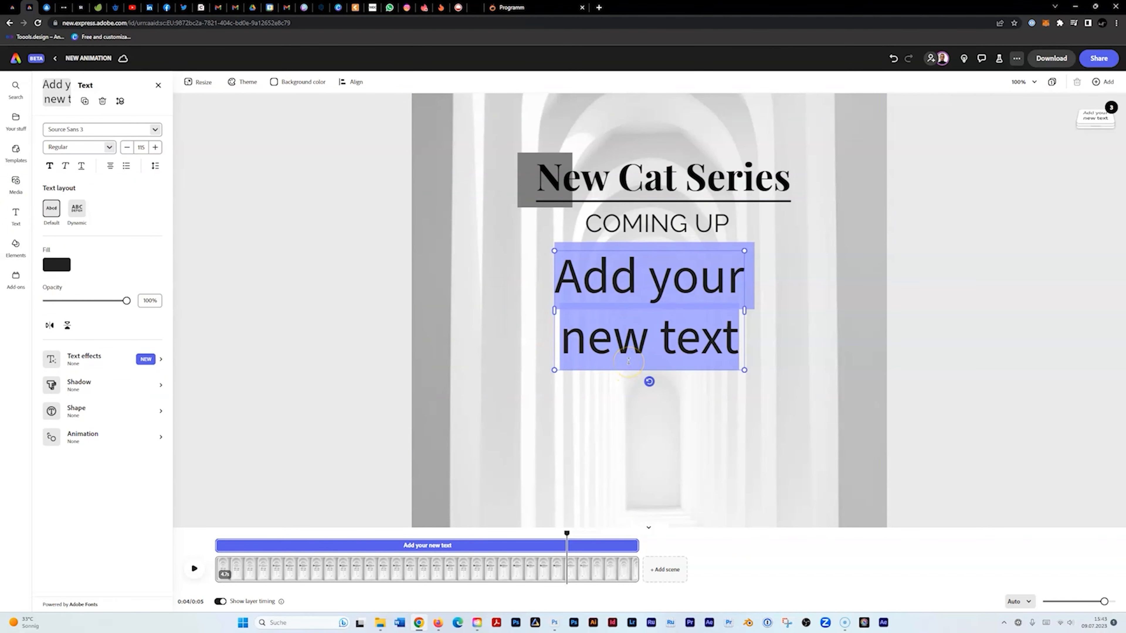
text(N)
key(BackSpace)
text(TH)
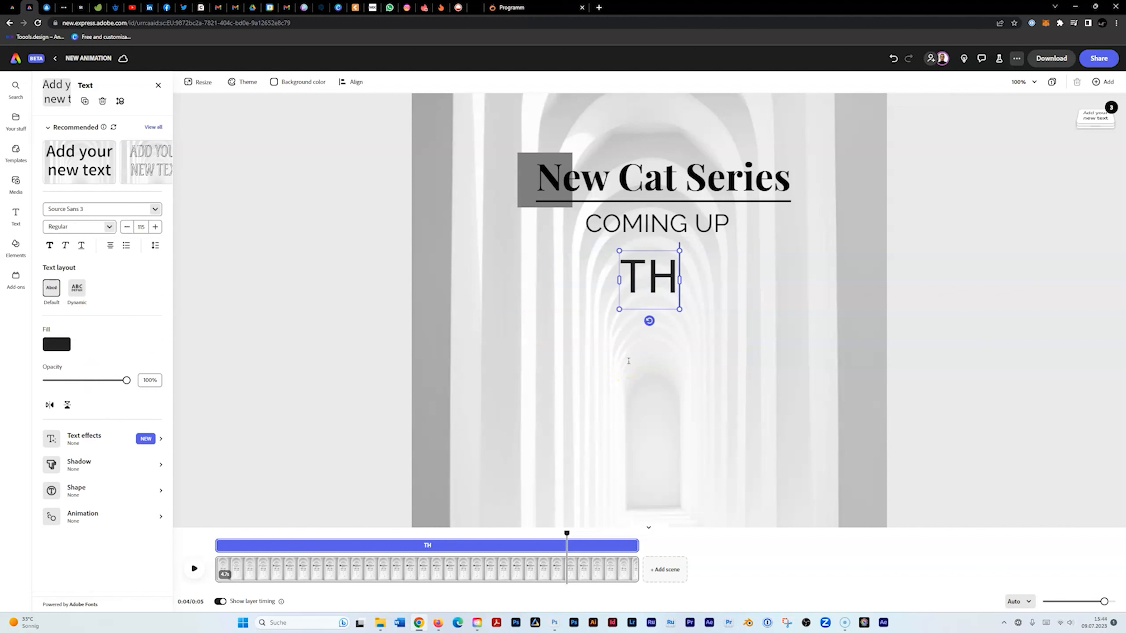
text(e)
key(BackSpace)
key(BackSpace)
text(he ne)
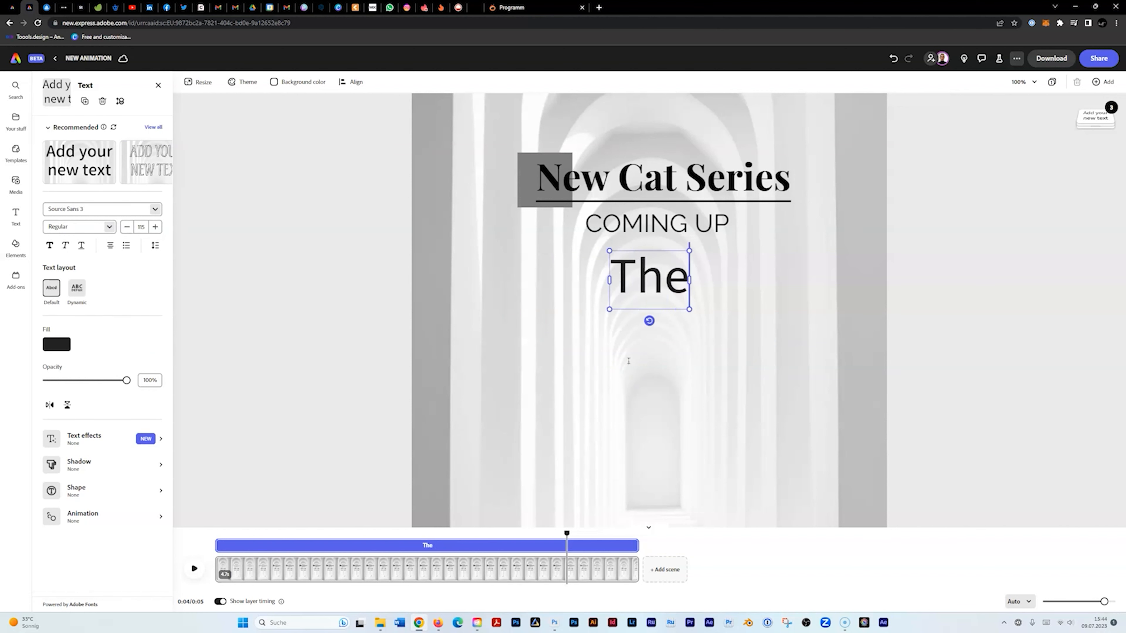
key(BackSpace)
key(BackSpace)
text(New Animation)
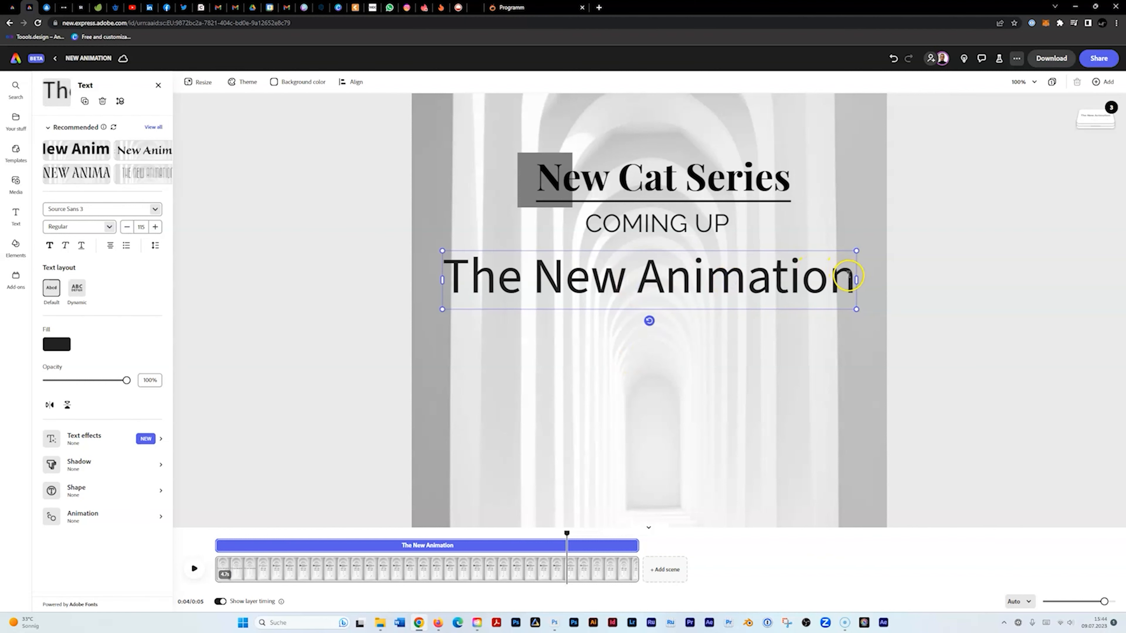
Step: Set the whole 'The New Animation' line in Playfair Display
drag(855, 275, 425, 275)
click(91, 208)
text(playf)
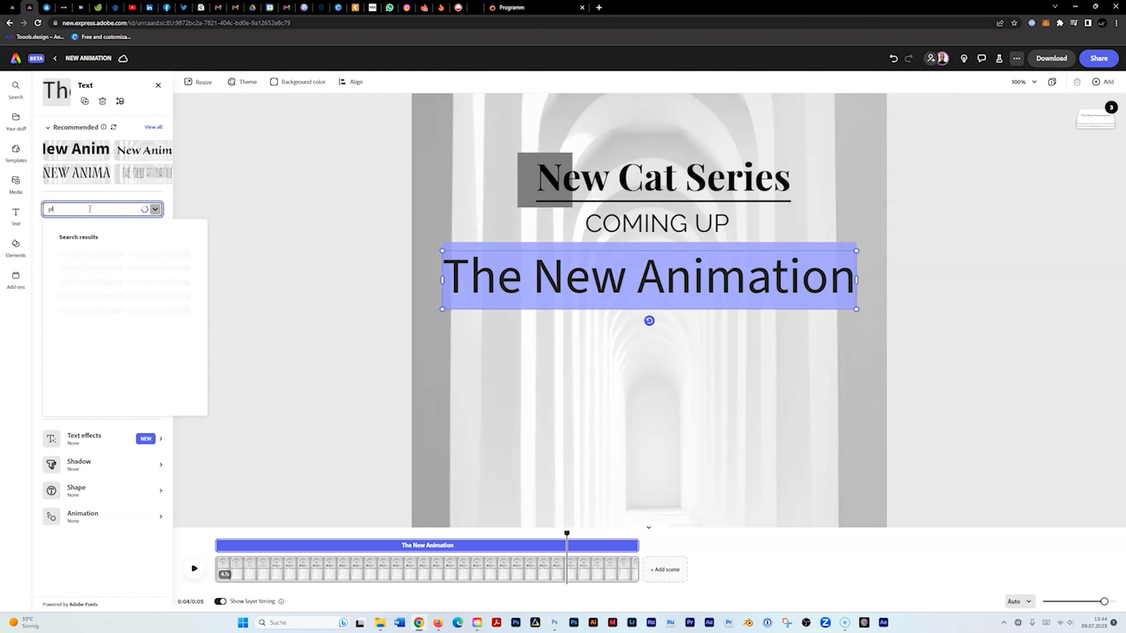
click(199, 278)
Step: Make The New Animation Playfair Display Black at size 75
click(108, 227)
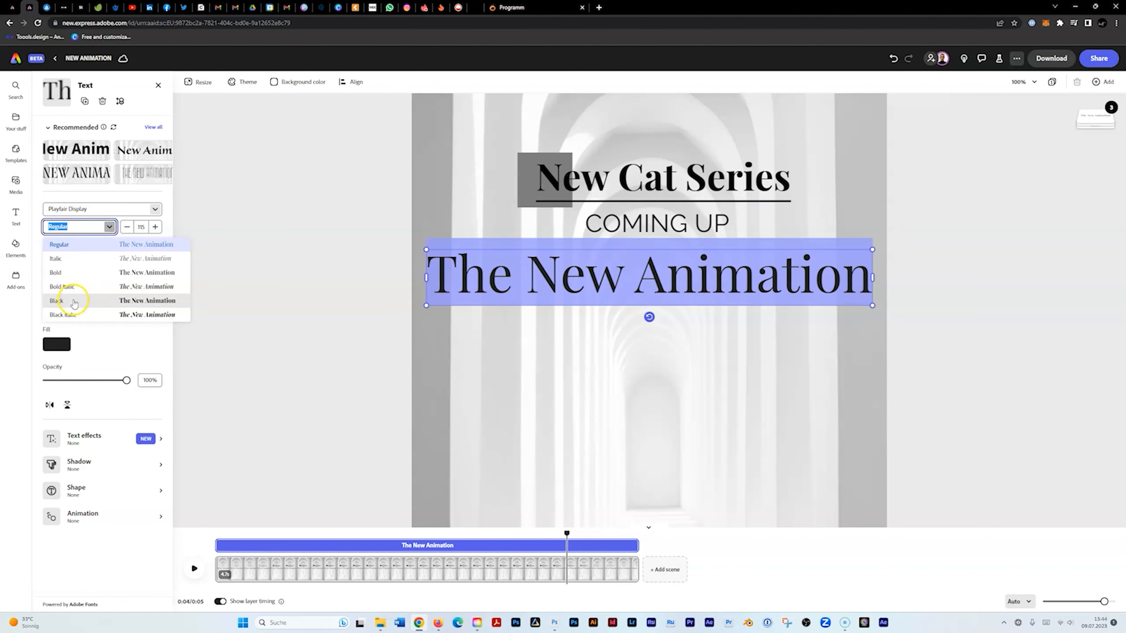
click(75, 300)
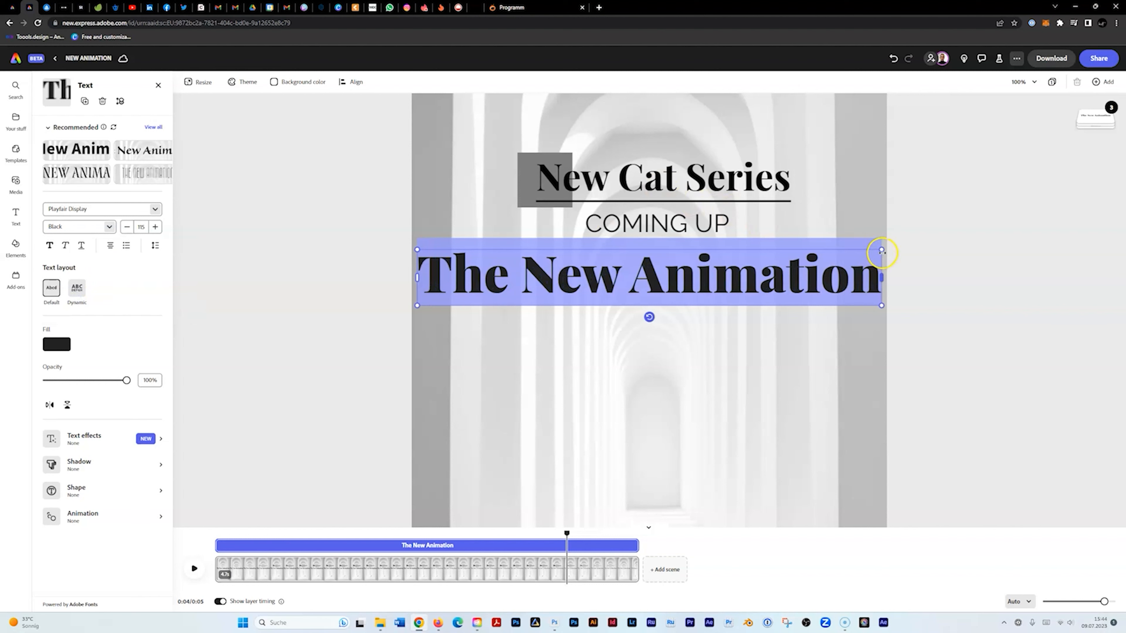
drag(879, 250, 714, 277)
click(598, 294)
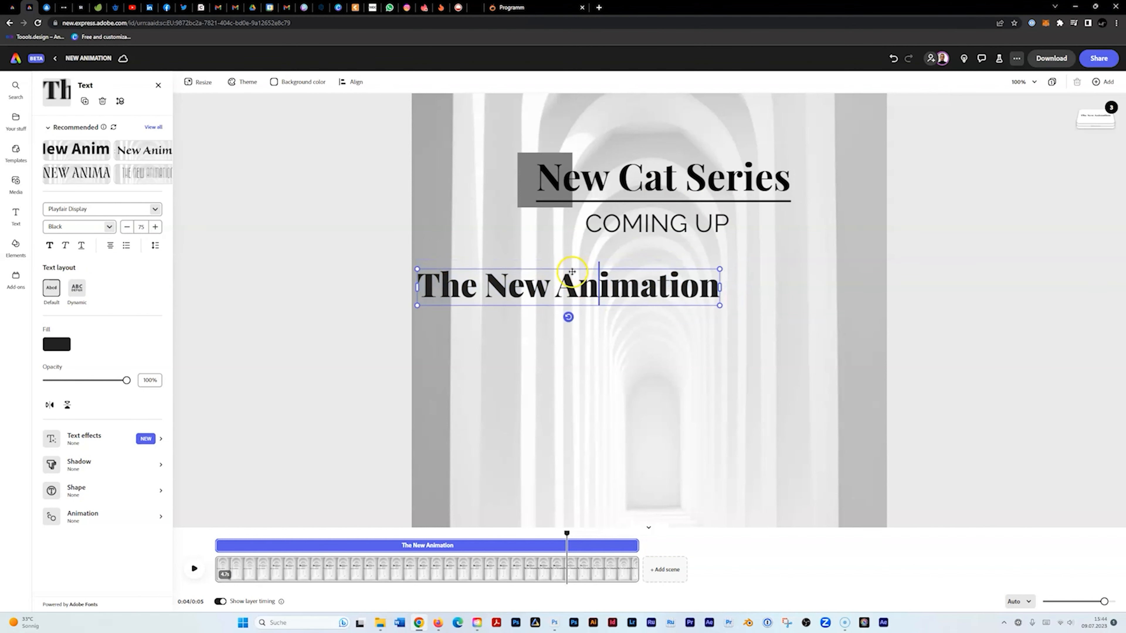
Step: Align The New Animation's right edge with the title above it
drag(574, 268, 647, 269)
click(651, 296)
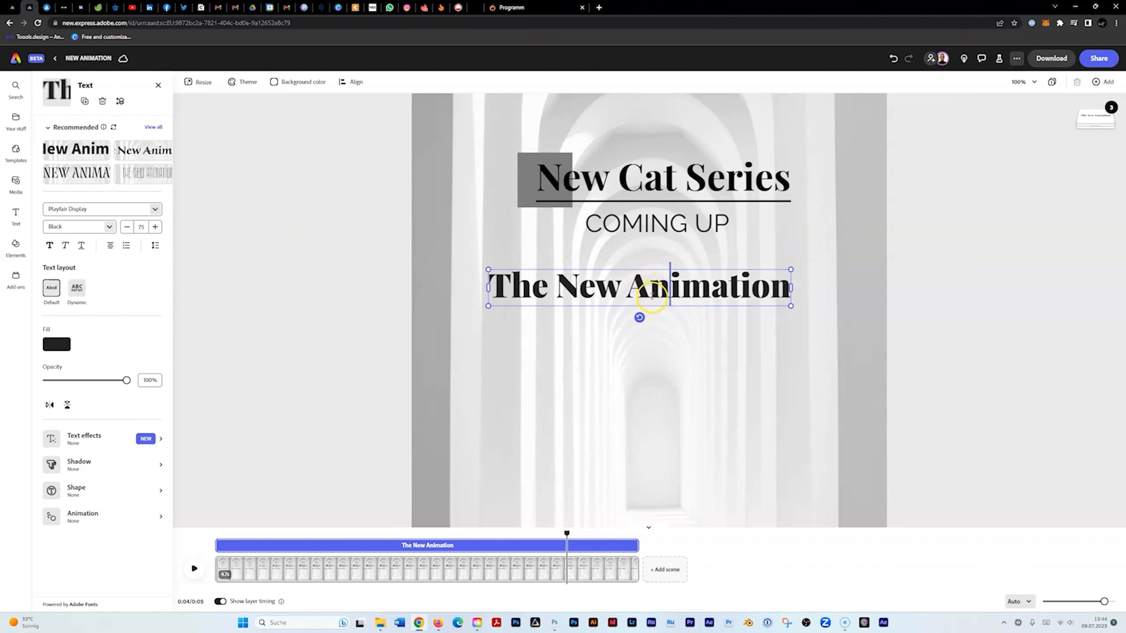
triple_click(642, 291)
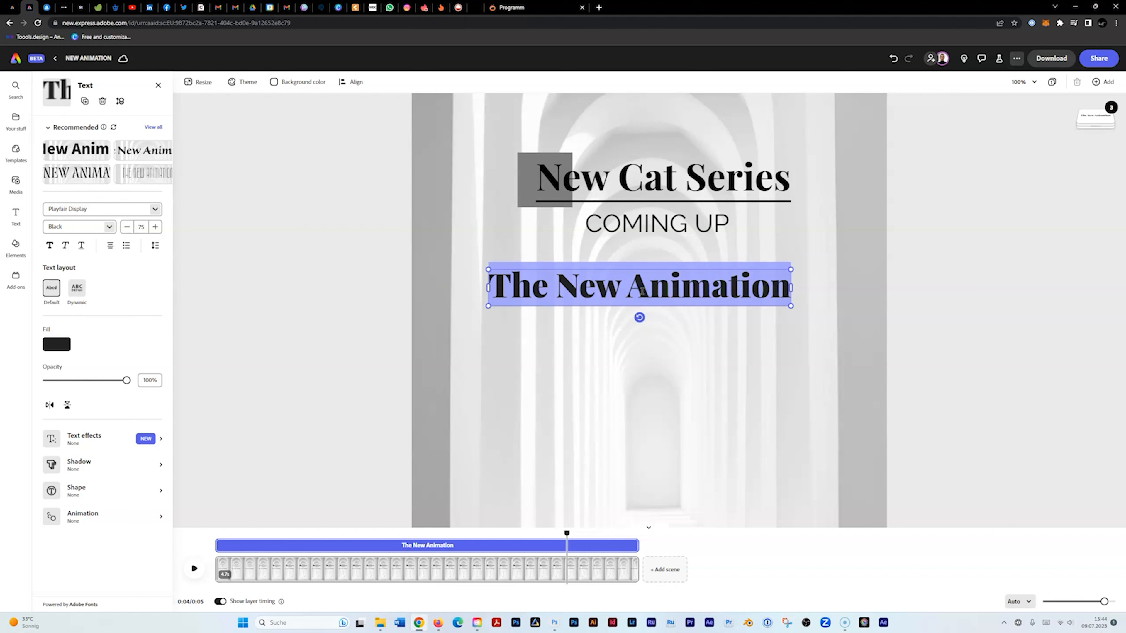
click(626, 290)
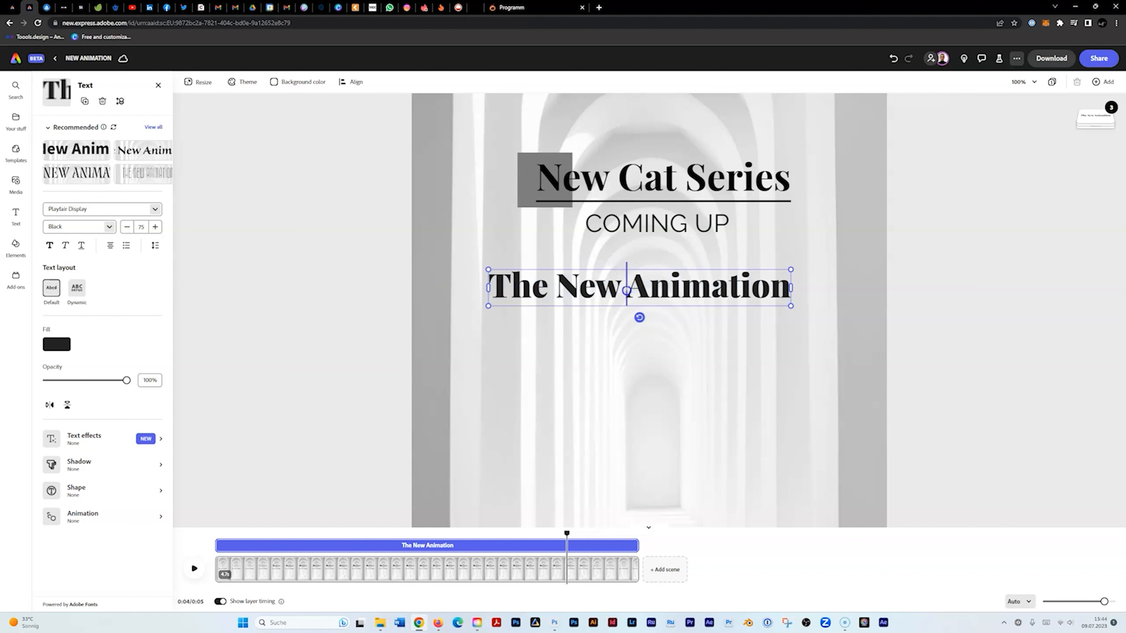
double_click(626, 289)
triple_click(527, 288)
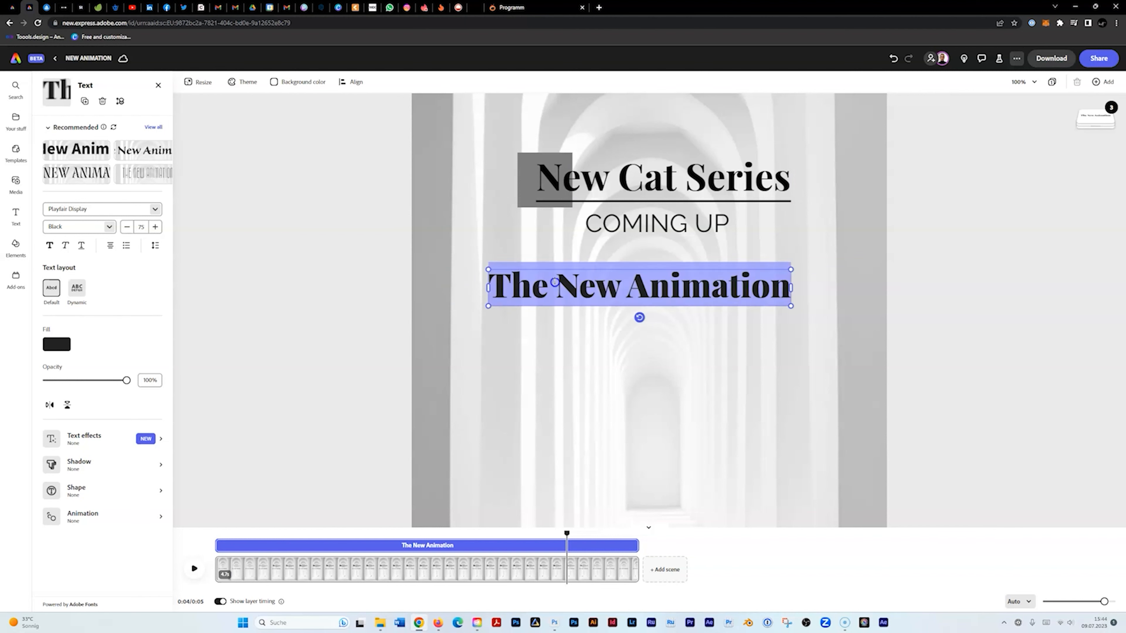
click(555, 280)
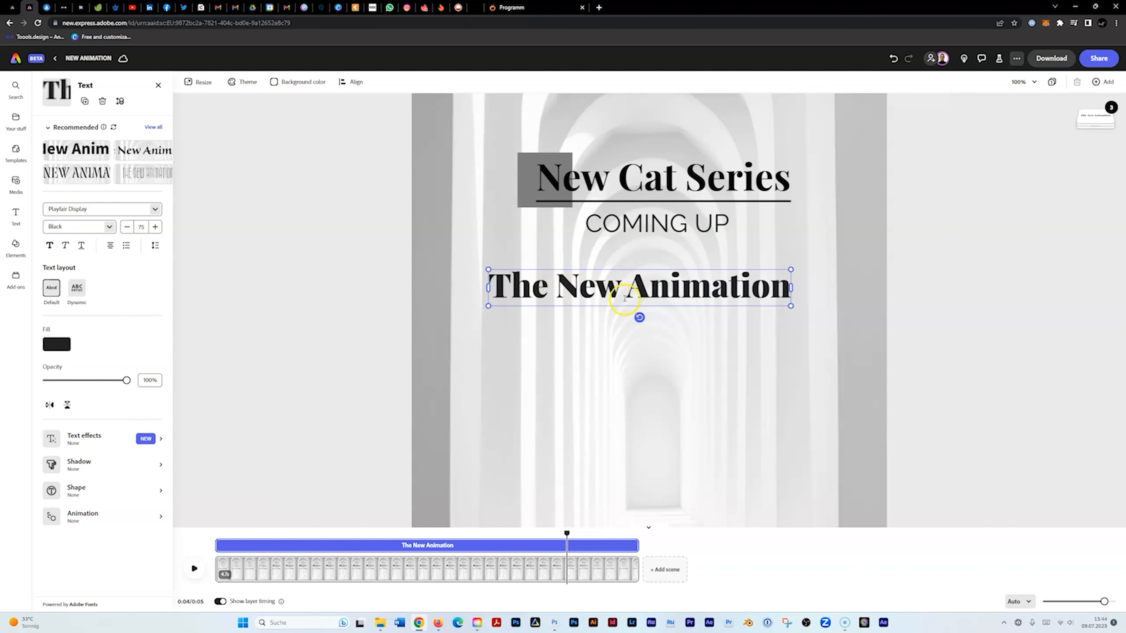
Step: Select the heading box by its border and drag it a few pixels down
click(620, 270)
click(616, 270)
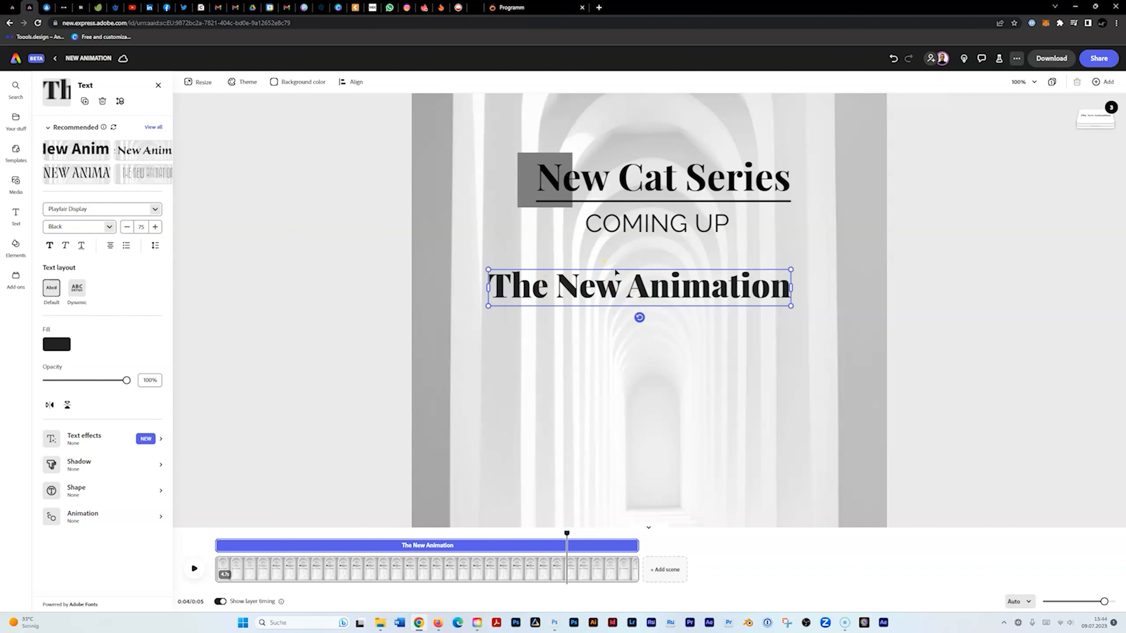
click(615, 269)
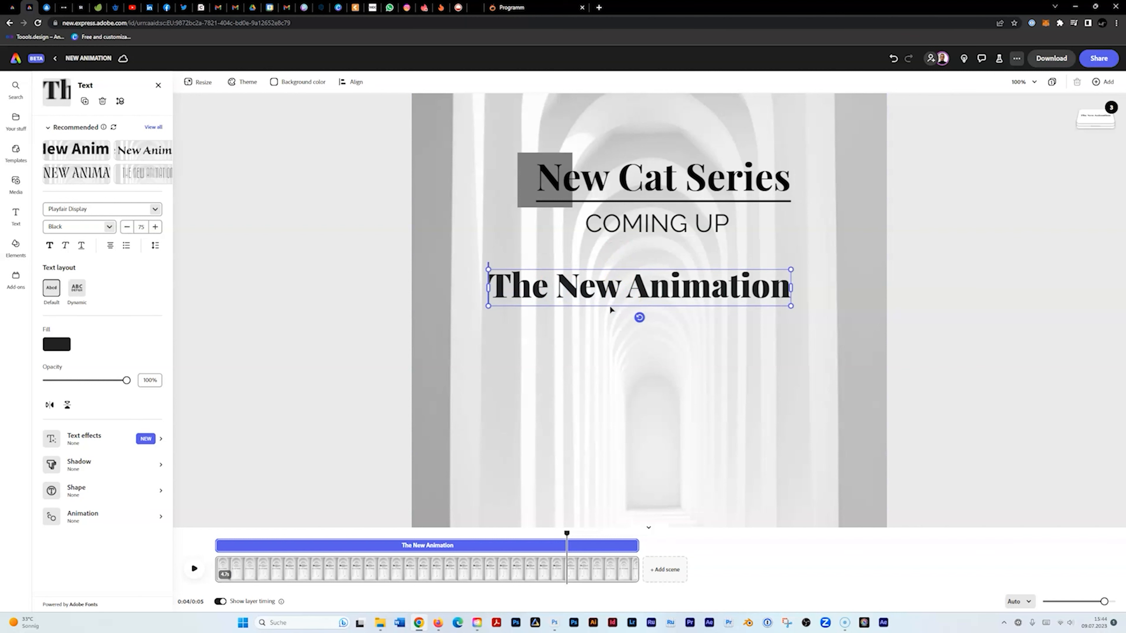
click(610, 272)
drag(611, 271, 614, 279)
click(613, 275)
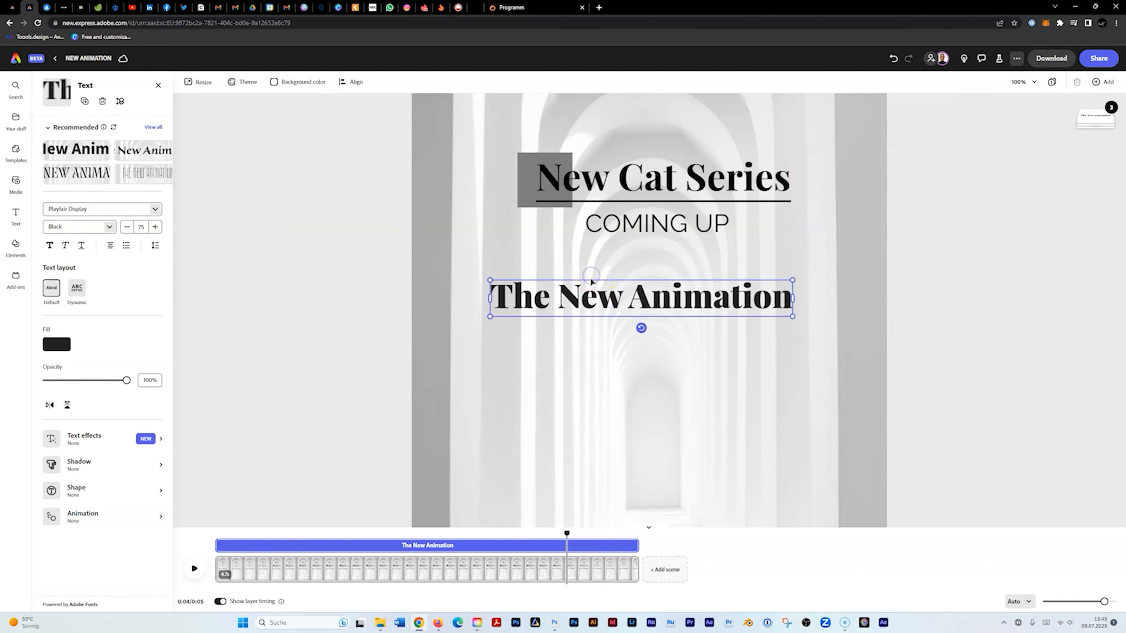
Step: Drag a duplicate of the heading below it, then undo twice to remove it
click(593, 328)
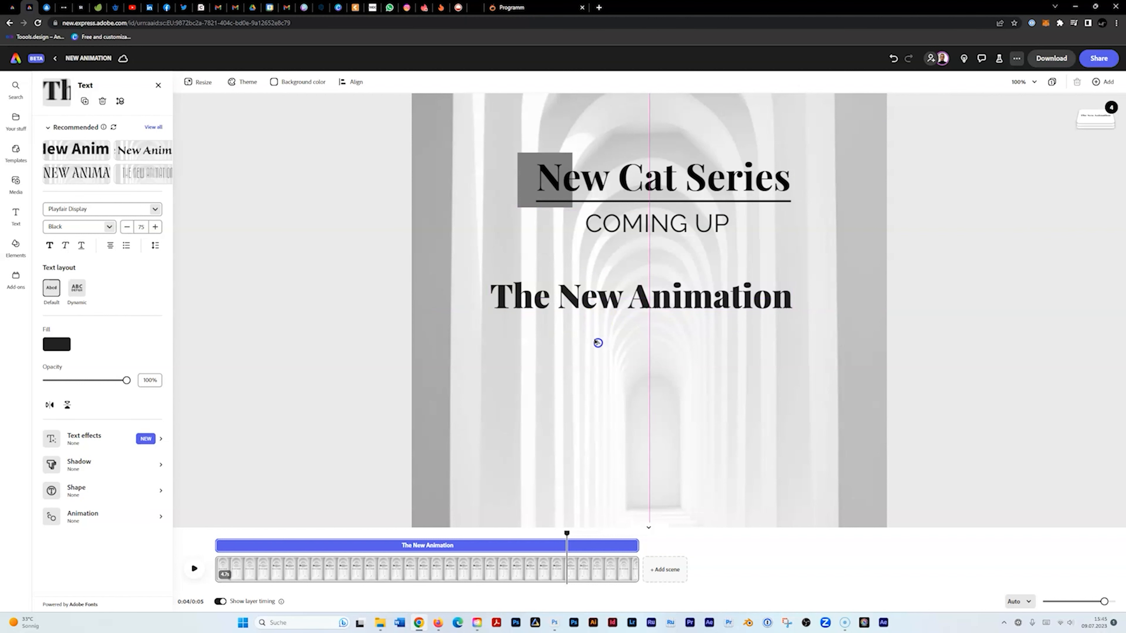
click(598, 343)
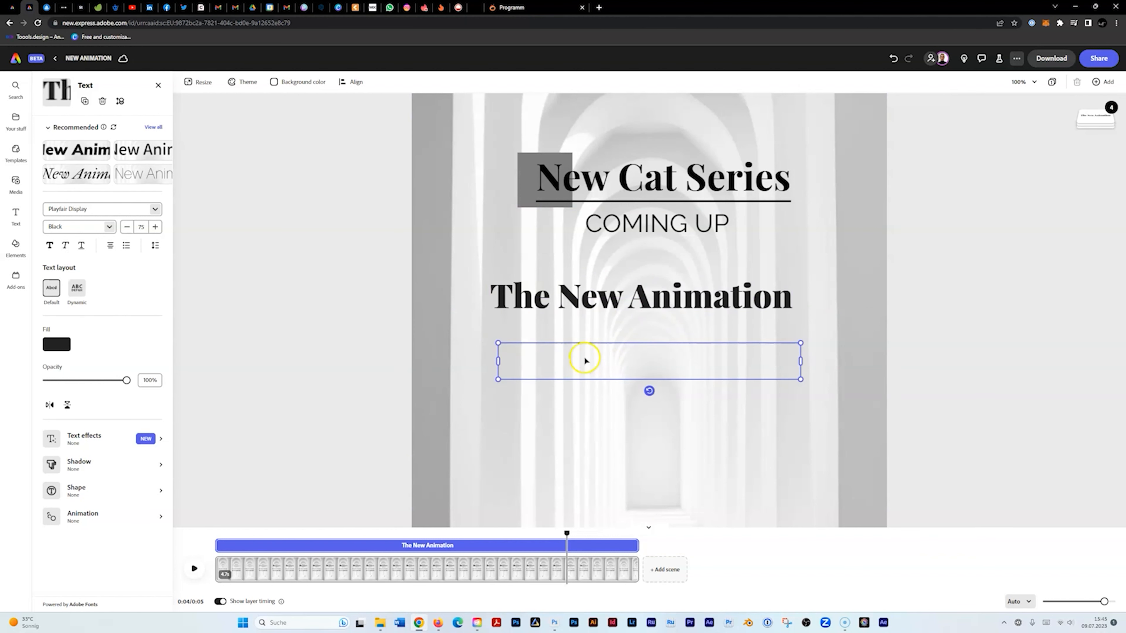
click(596, 301)
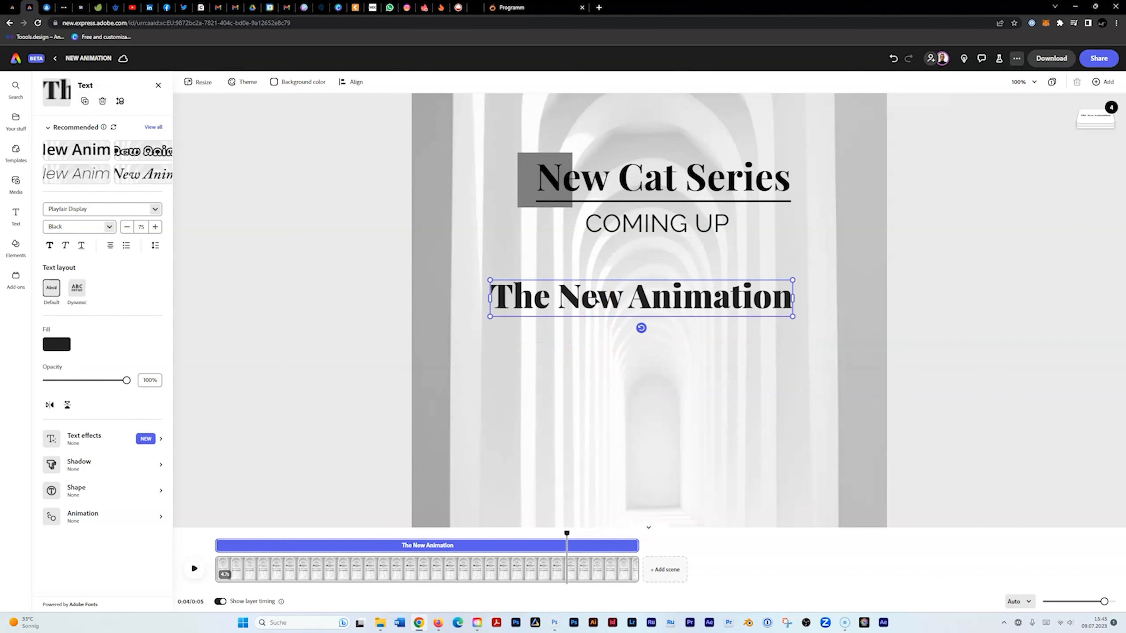
drag(595, 300, 605, 349)
click(621, 305)
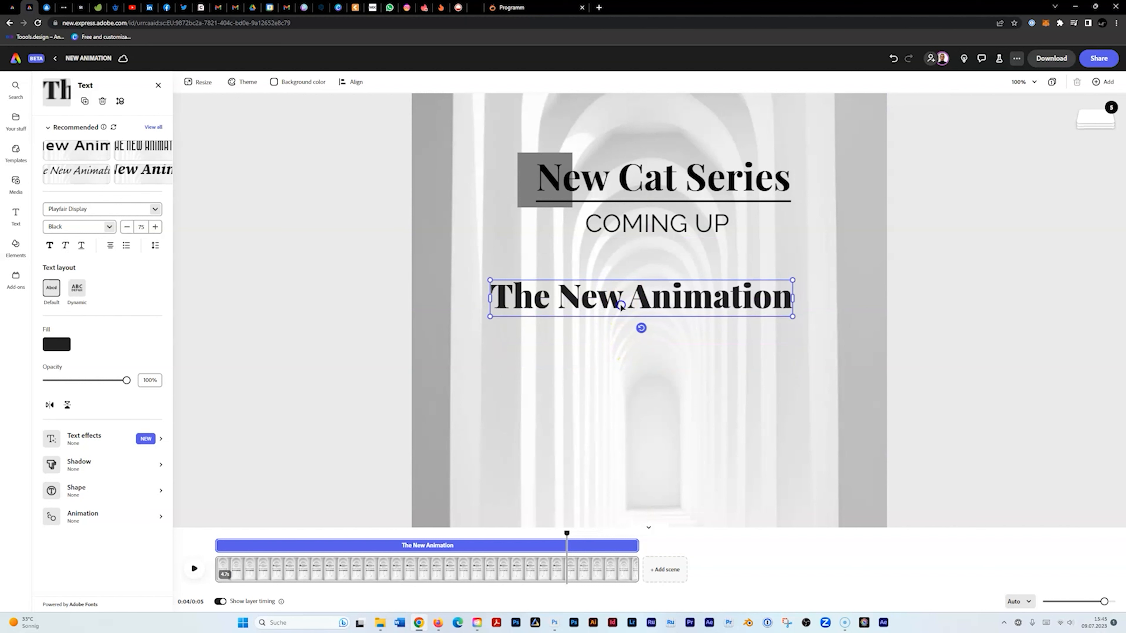
click(894, 59)
click(894, 59)
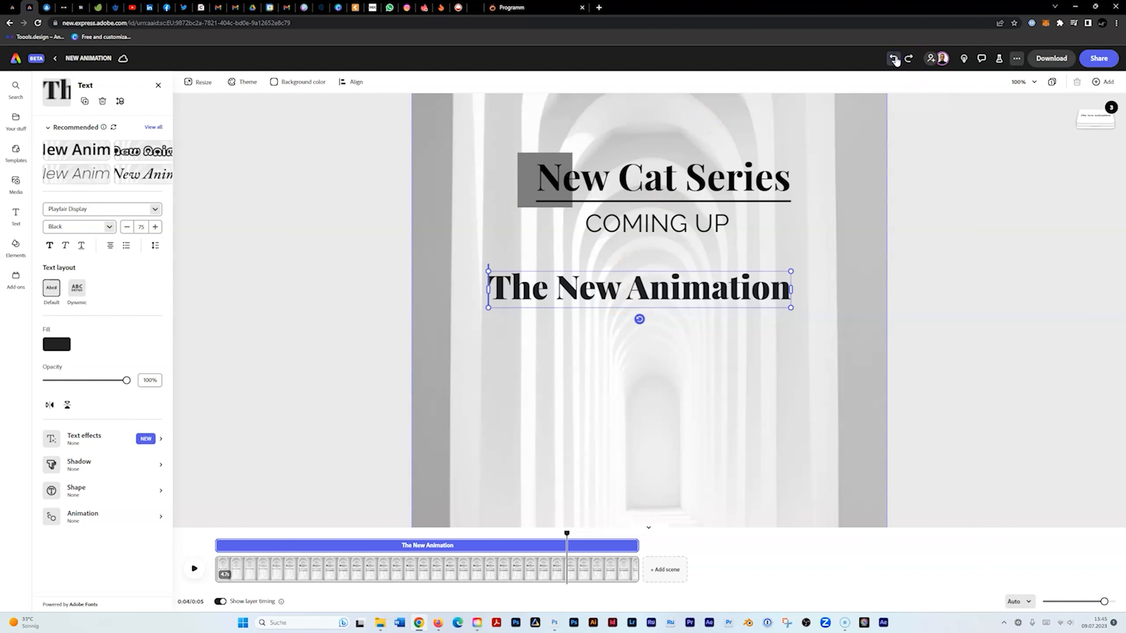
click(894, 59)
Step: Undo an accidental Ctrl+V paste into the heading text
click(559, 297)
click(572, 292)
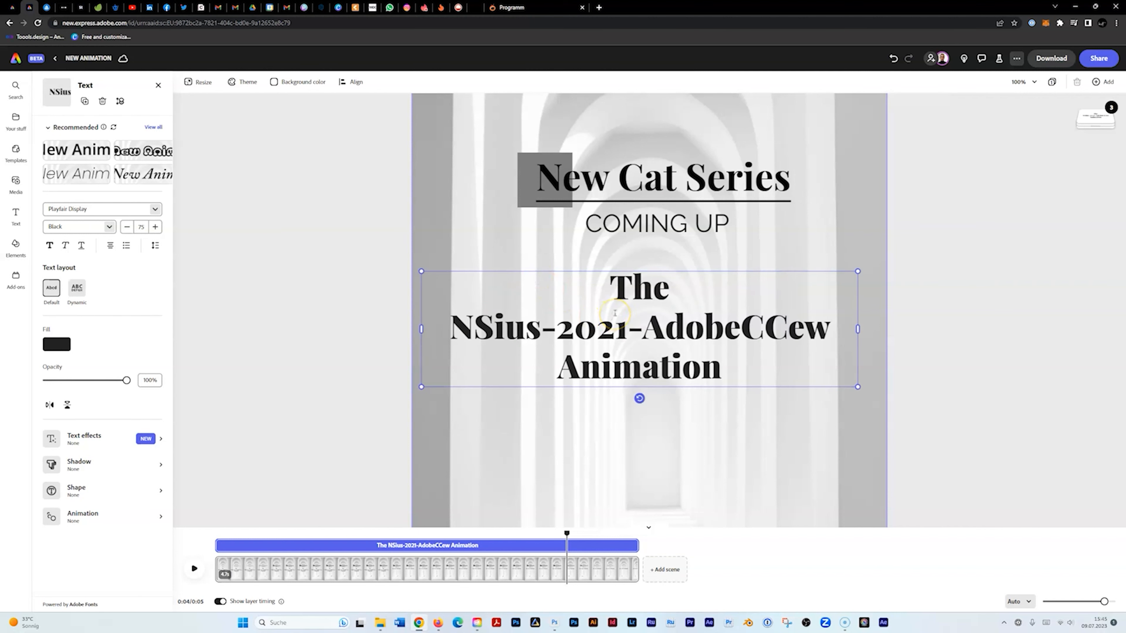
key(ctrl+z)
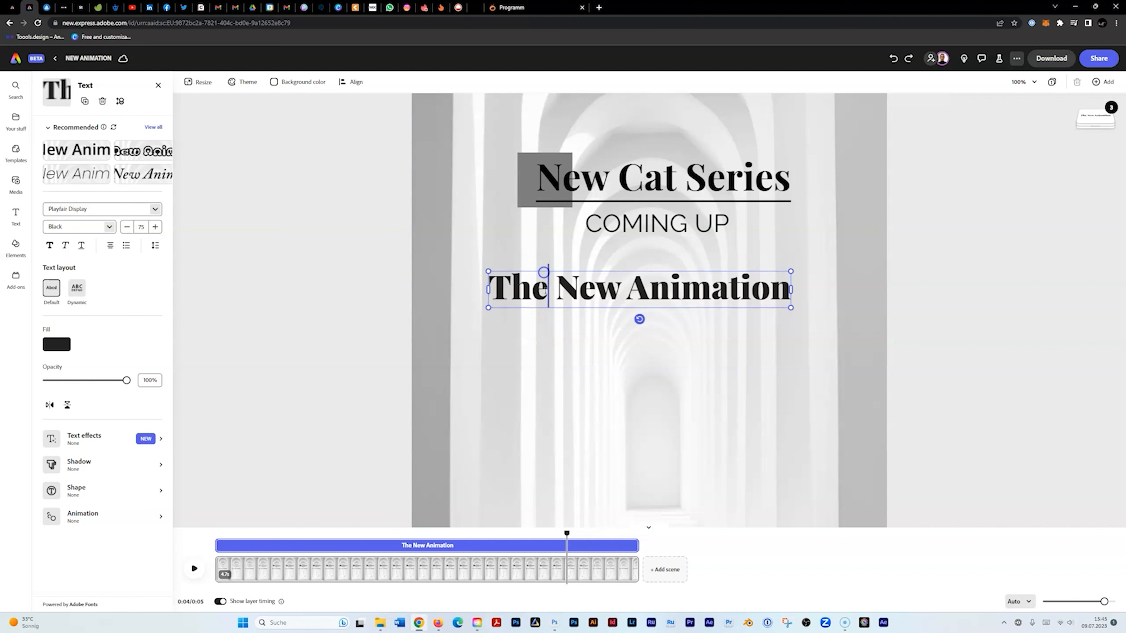
click(548, 307)
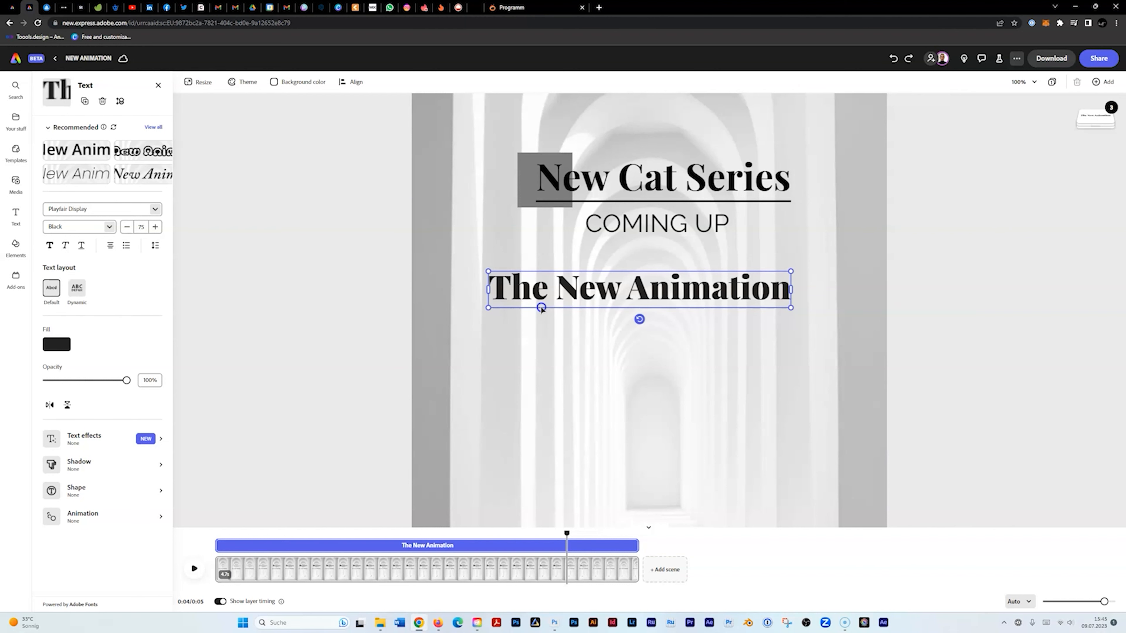
Step: Pull another heading copy downward, try a recommended font, then reselect the original heading
drag(540, 306, 537, 360)
click(560, 347)
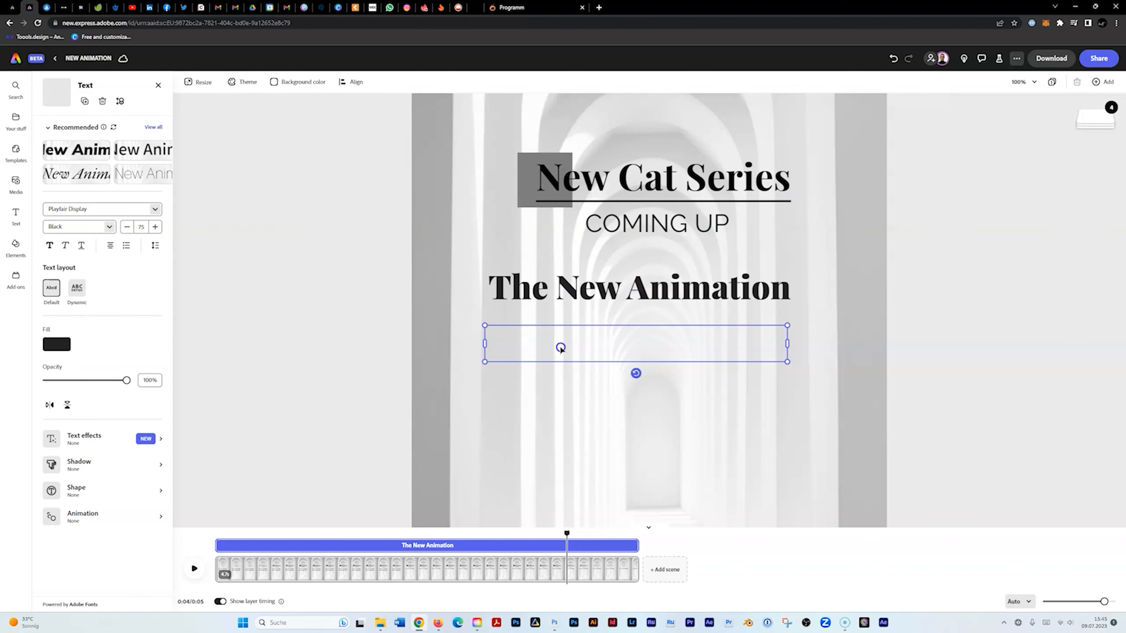
click(136, 159)
click(544, 356)
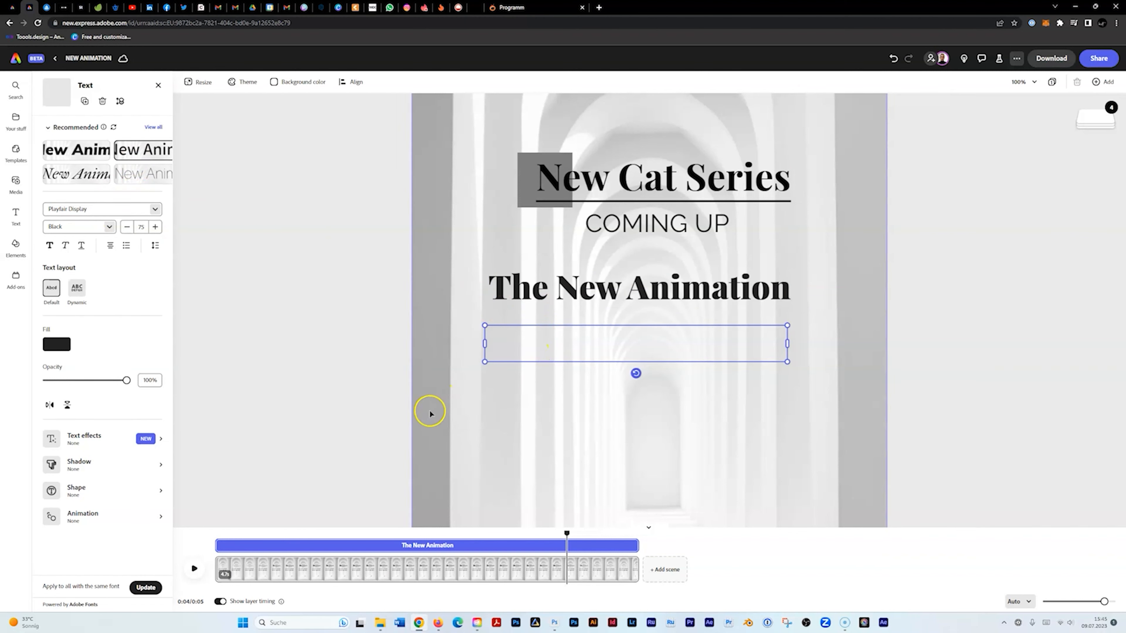
click(670, 333)
click(542, 355)
click(608, 283)
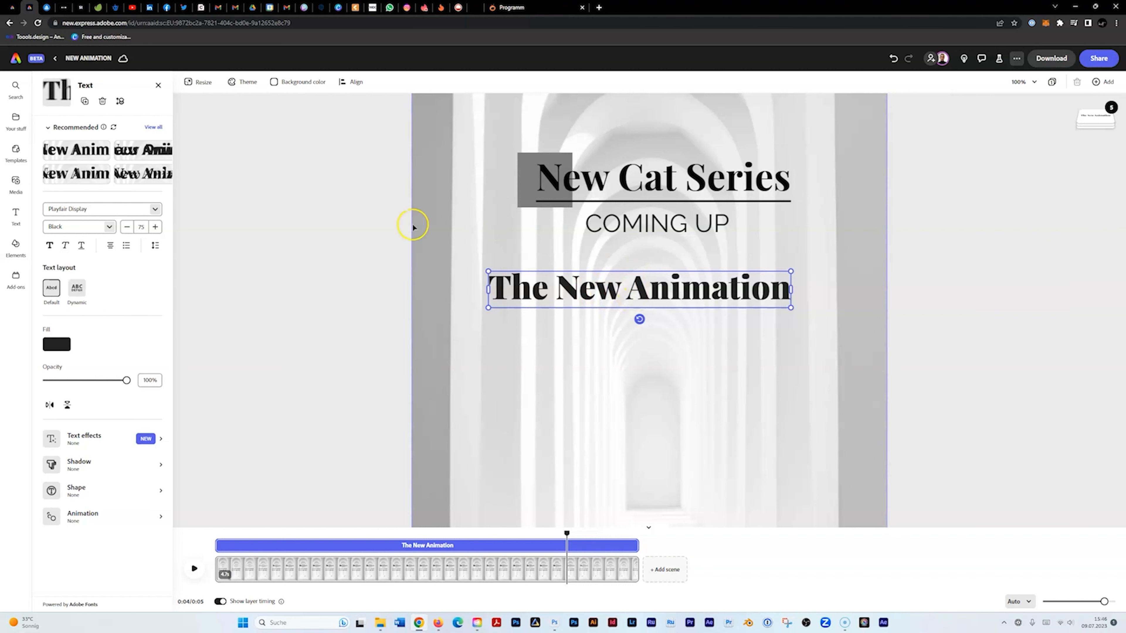
Step: Duplicate The New Animation heading and select the whole copied line
click(83, 103)
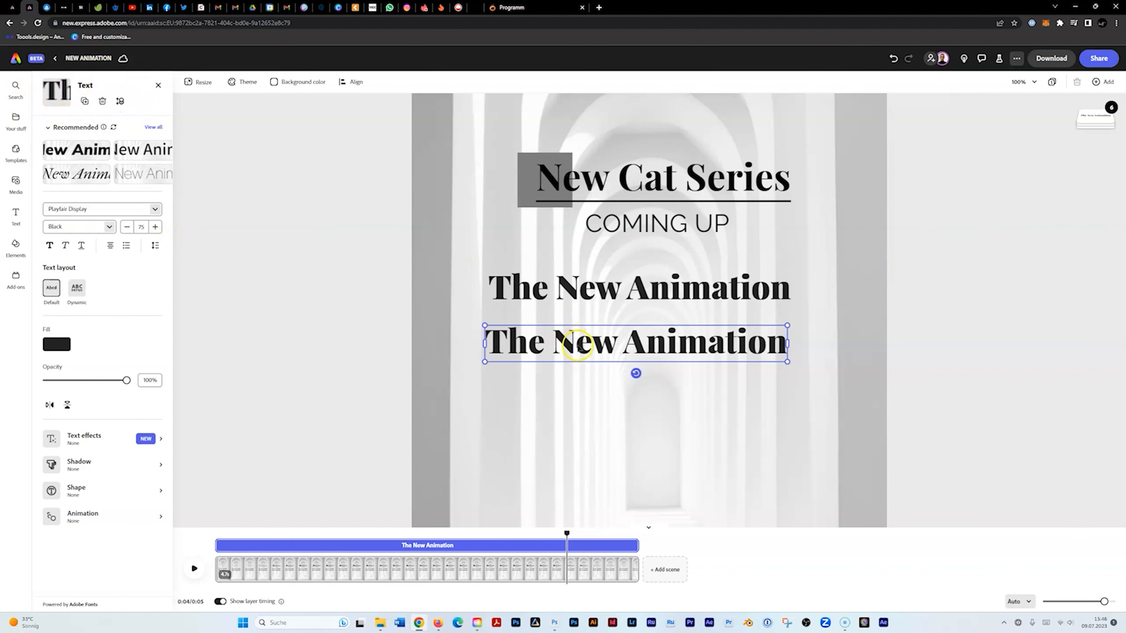
double_click(577, 345)
click(577, 343)
double_click(578, 343)
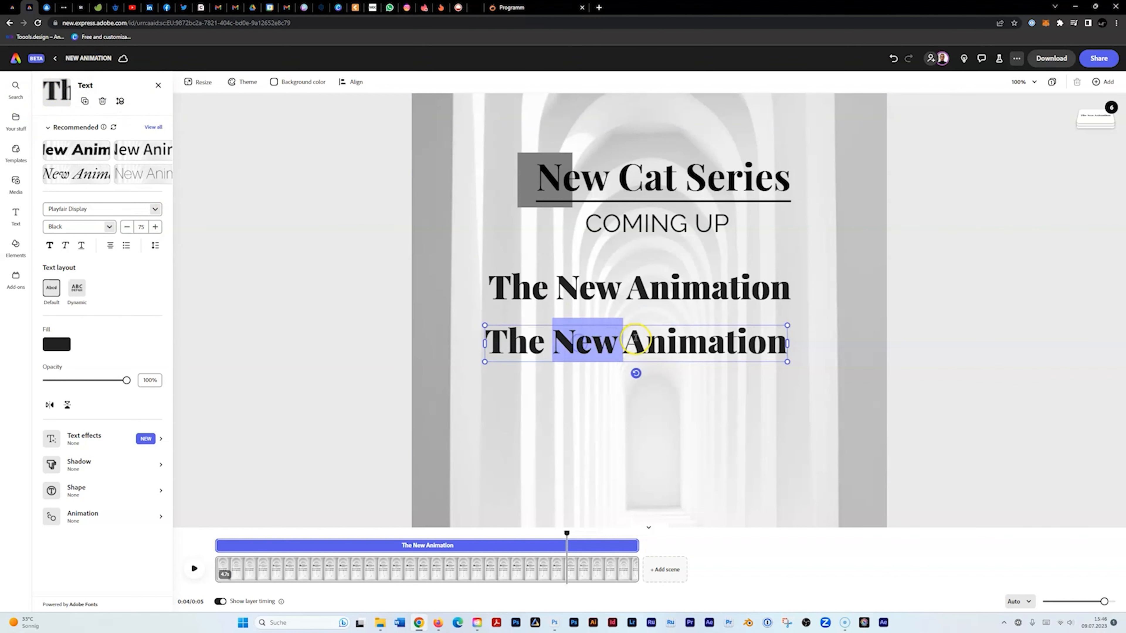
click(761, 339)
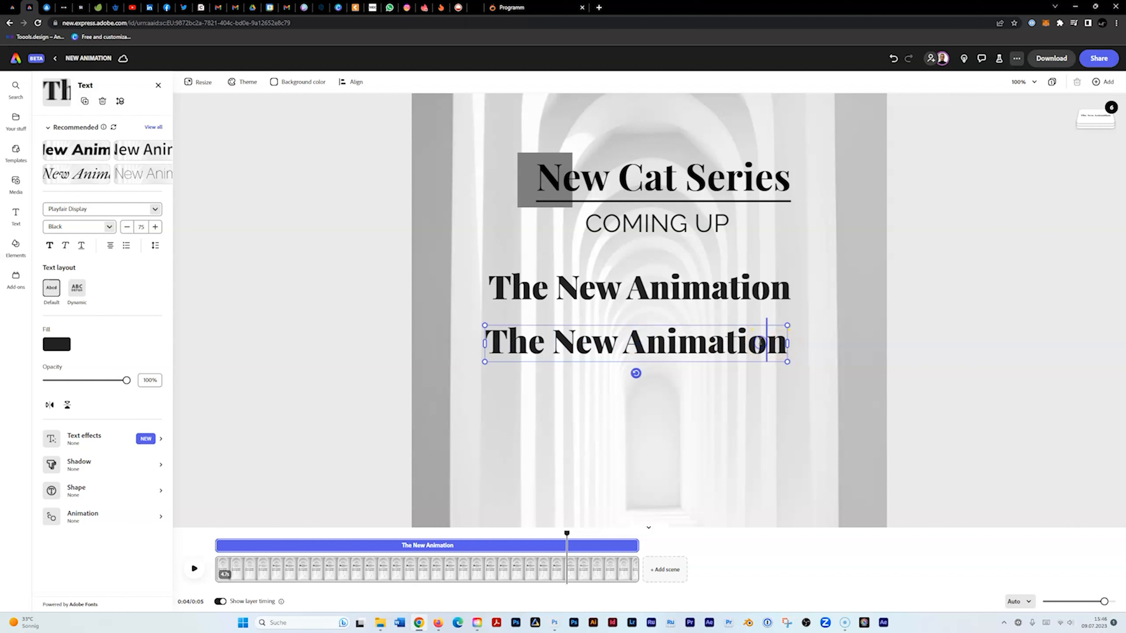
triple_click(606, 348)
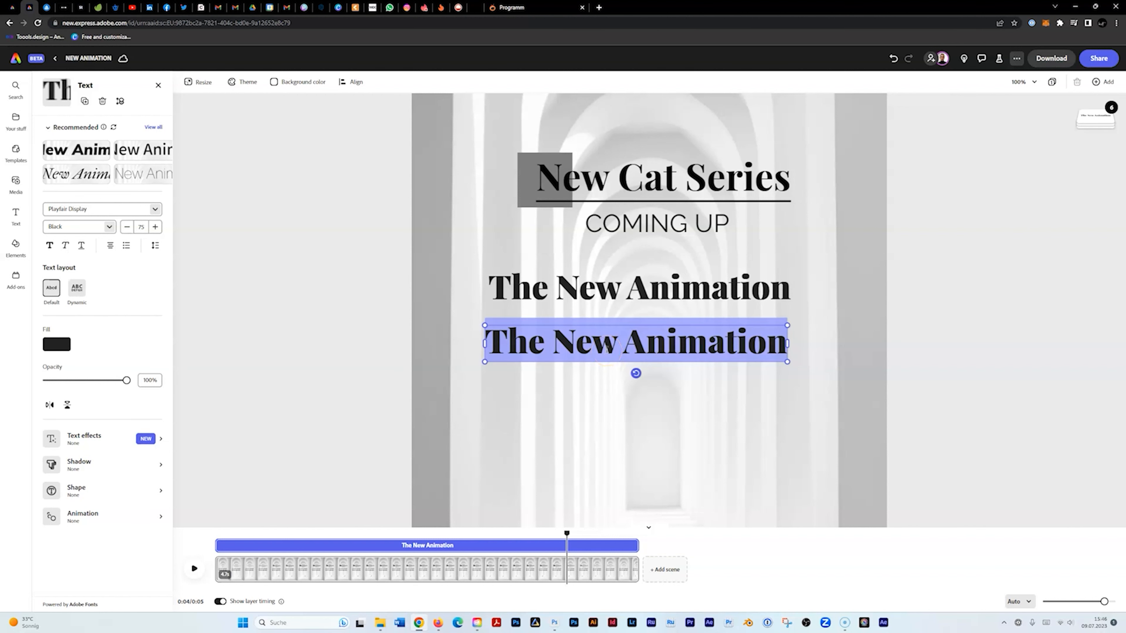
Step: Retype the copy in capitals as 'IN EXPRESS'
key(Caps_Lock)
text(IN e)
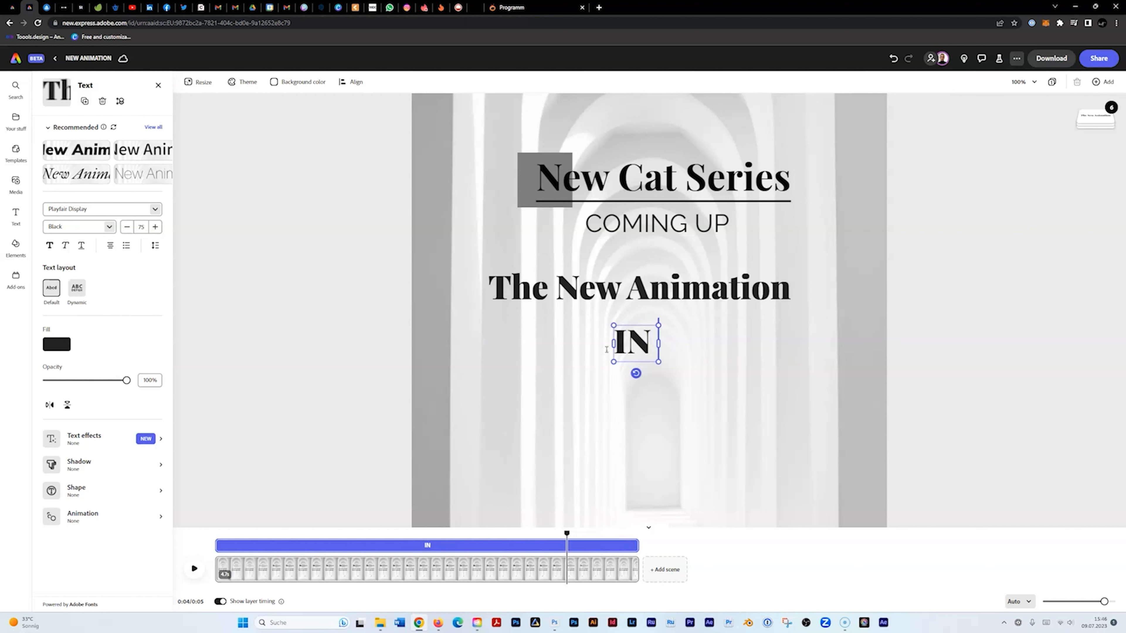
key(BackSpace)
key(BackSpace)
text(e)
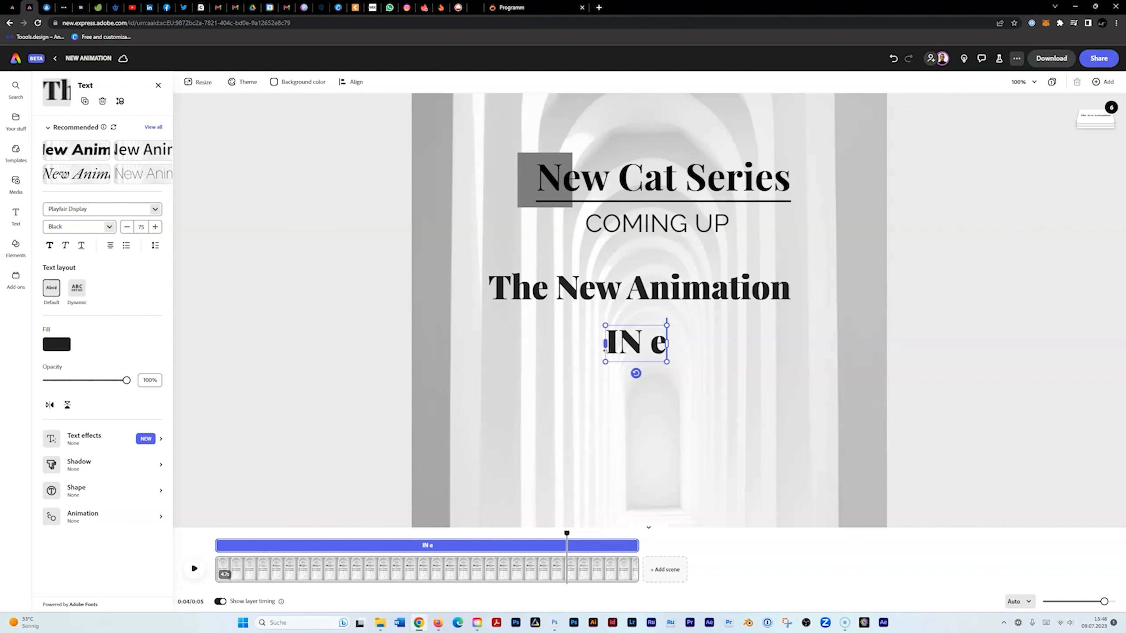
key(BackSpace)
key(BackSpace)
text(EXPRESS)
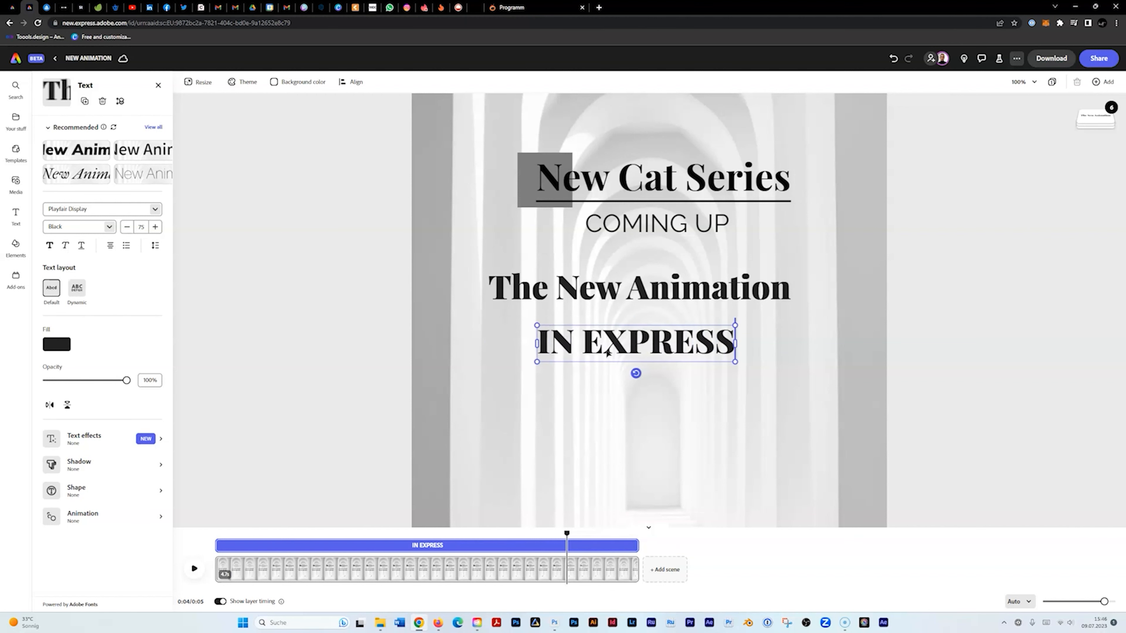
double_click(600, 349)
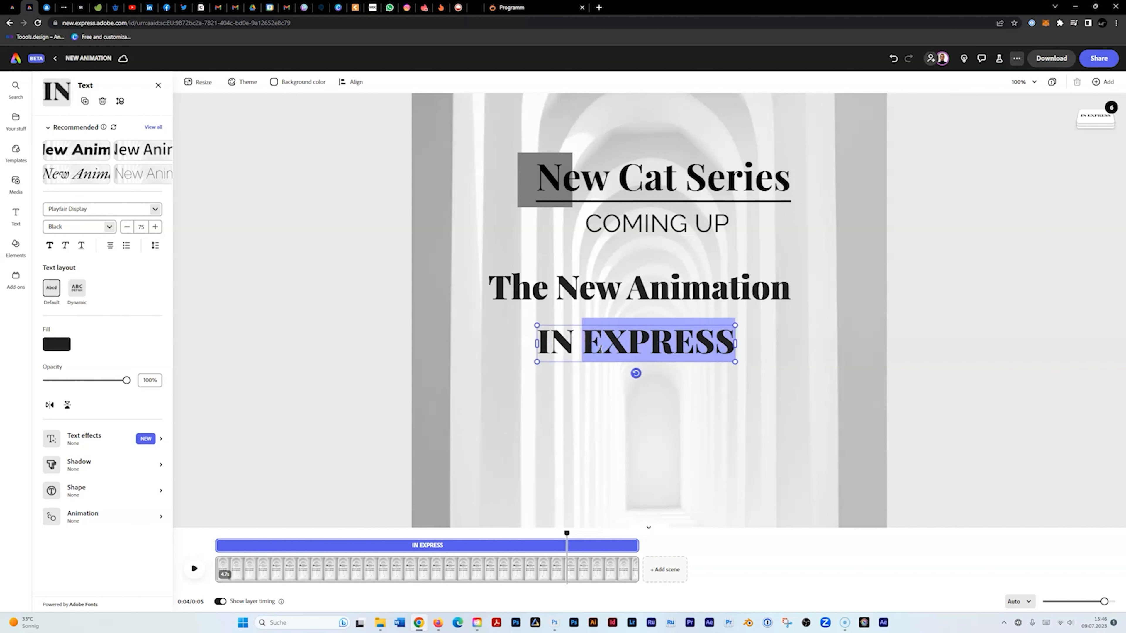
triple_click(599, 350)
click(92, 207)
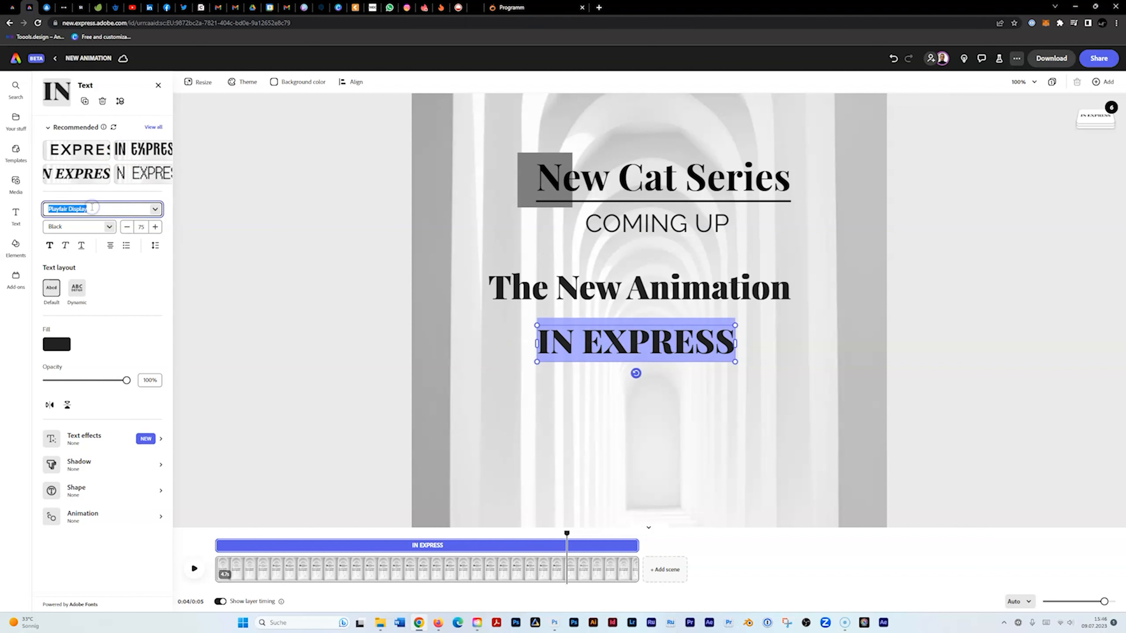
Step: Change IN EXPRESS to Raleway Regular and shrink it to size 51
text(R)
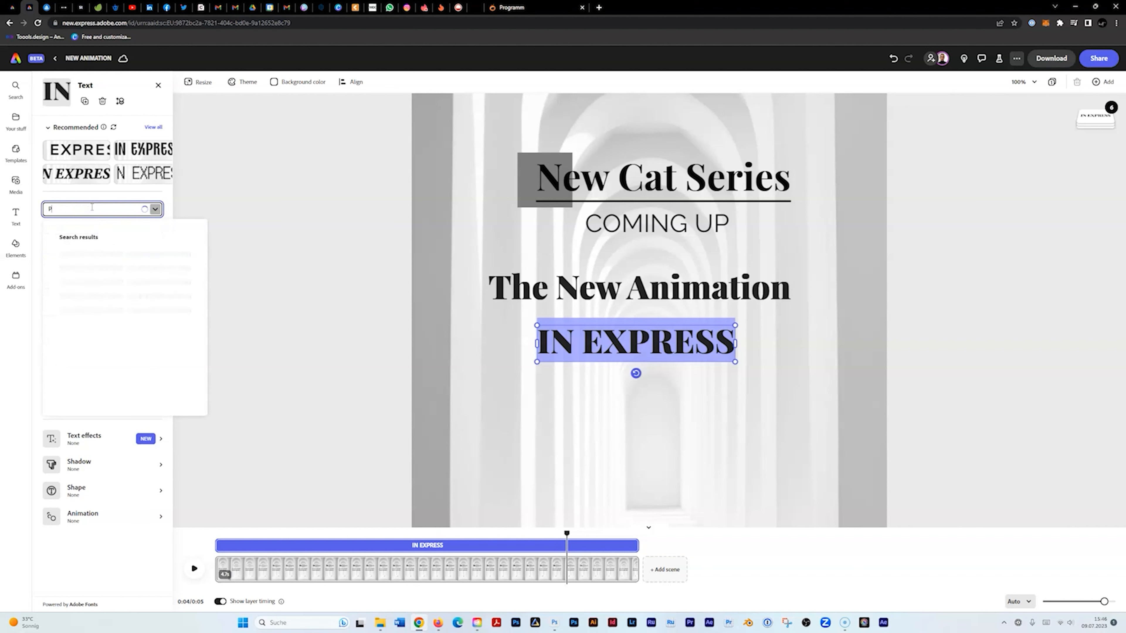
text(ALEX)
key(BackSpace)
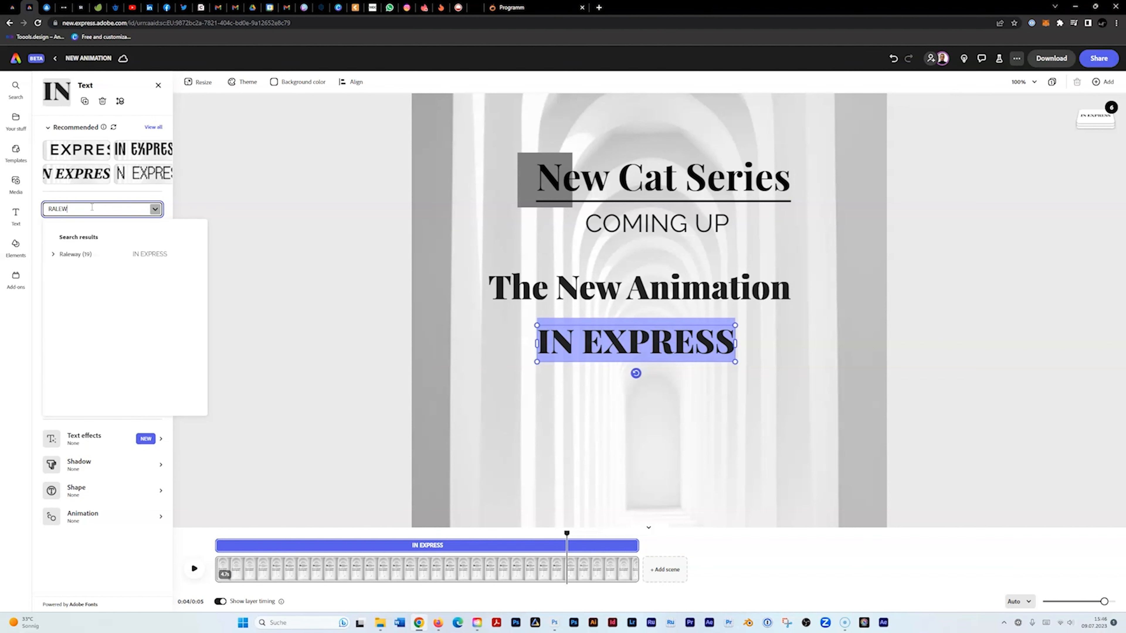
click(64, 254)
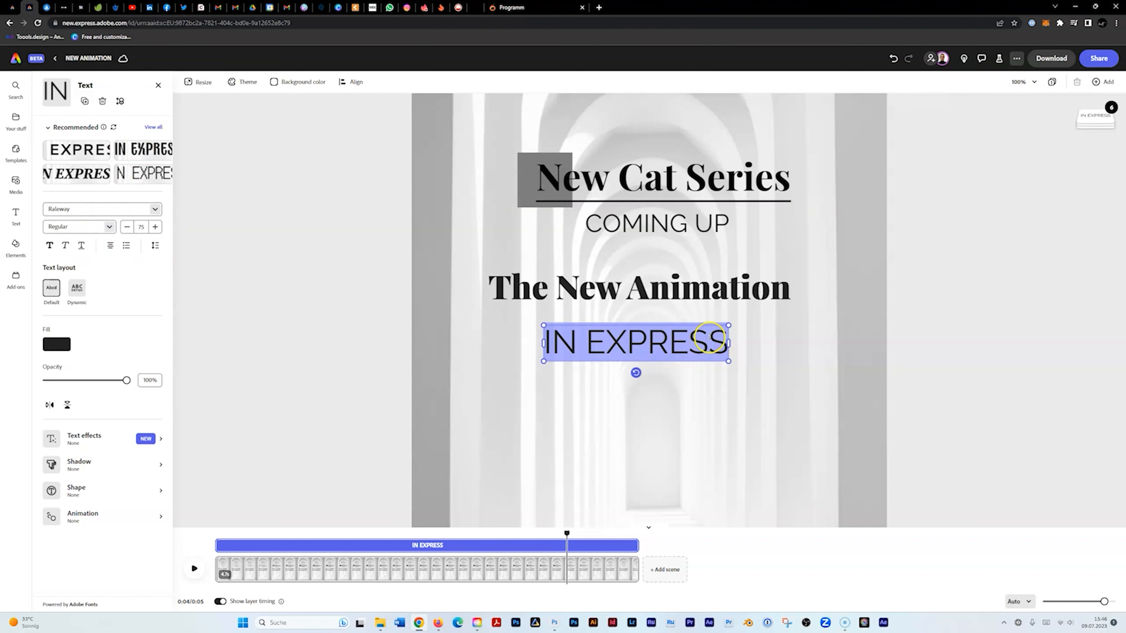
drag(728, 326, 645, 313)
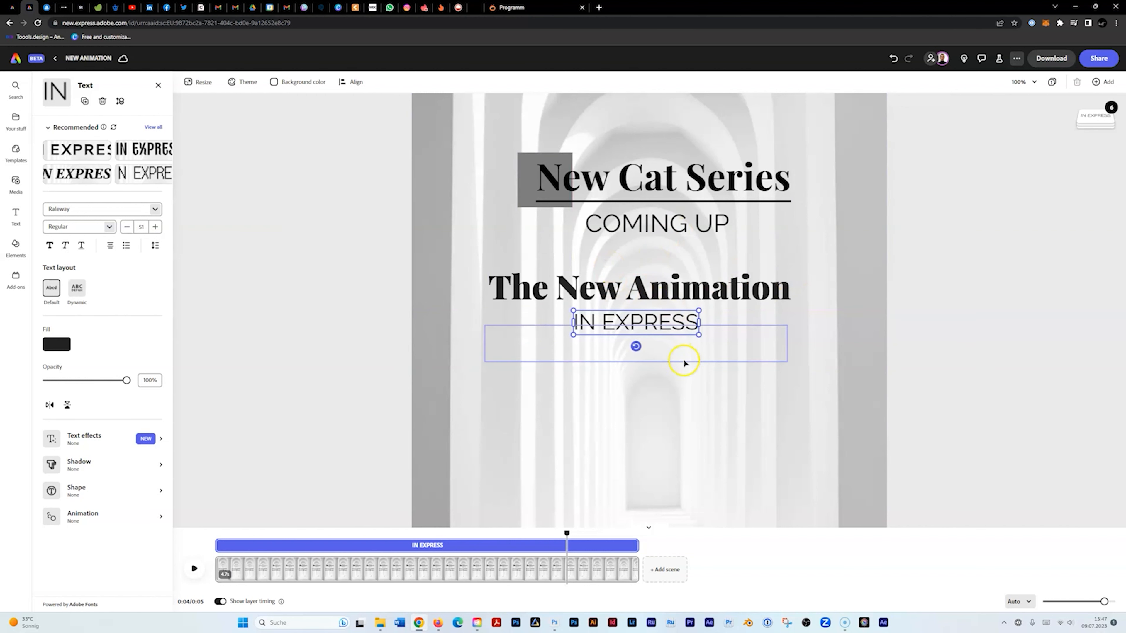
click(629, 354)
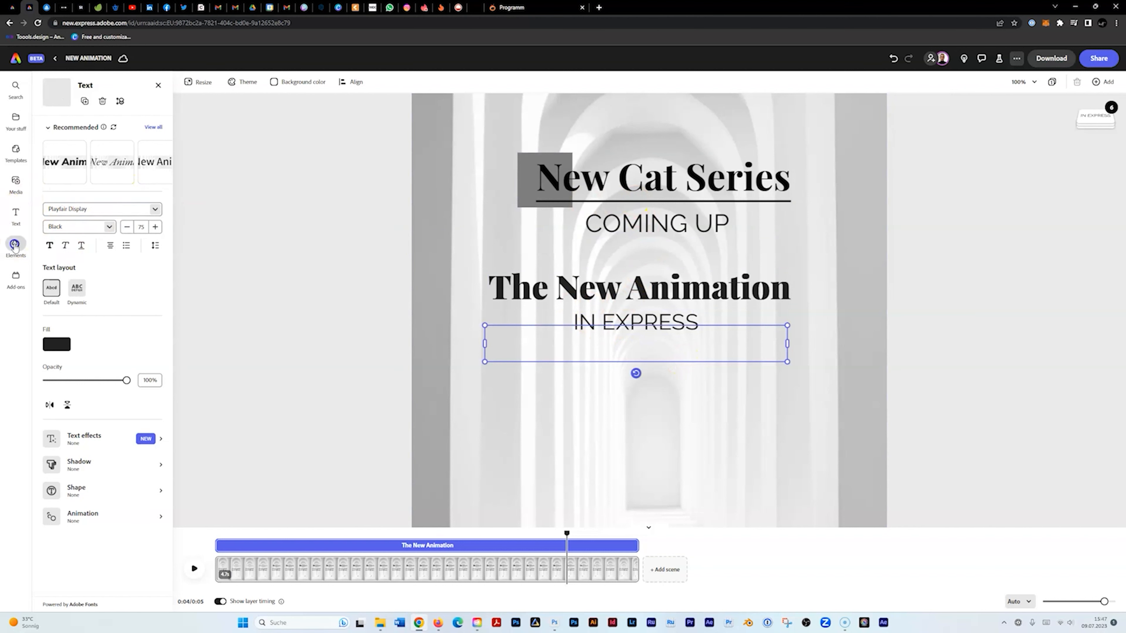
Step: Open Elements, browse Backgrounds and Icons, then return to the Shapes collection
click(16, 245)
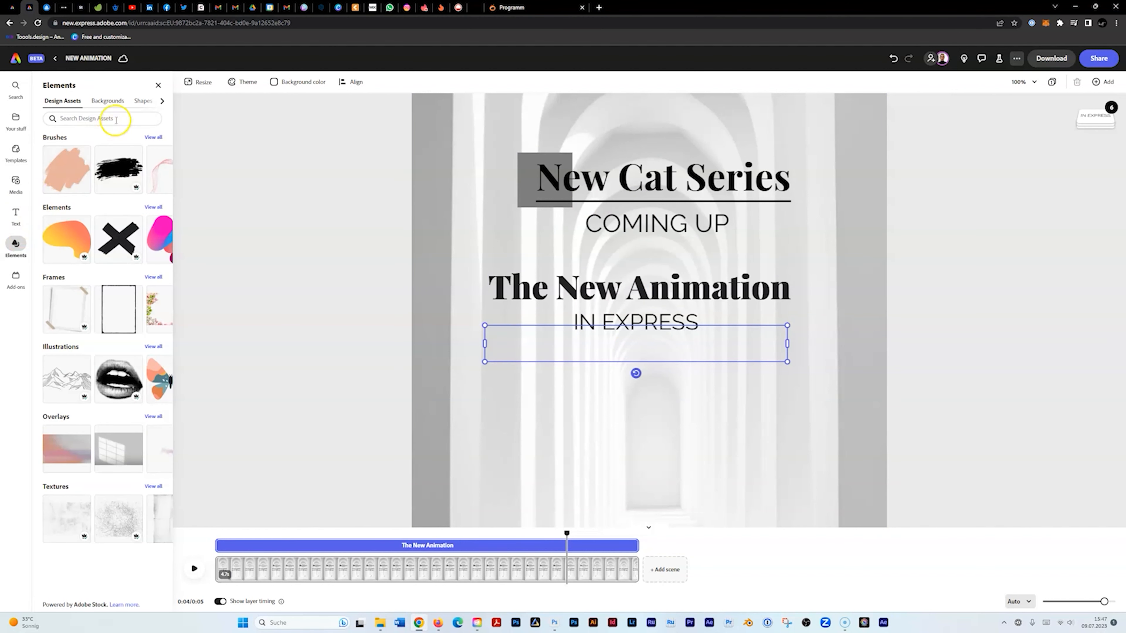
click(109, 103)
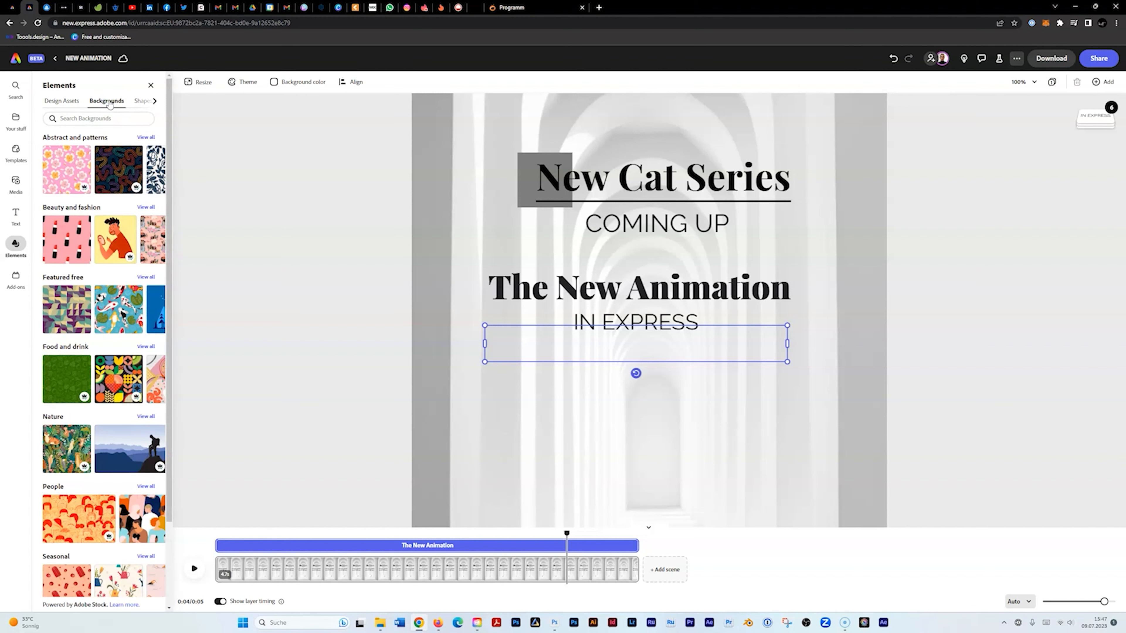
click(142, 101)
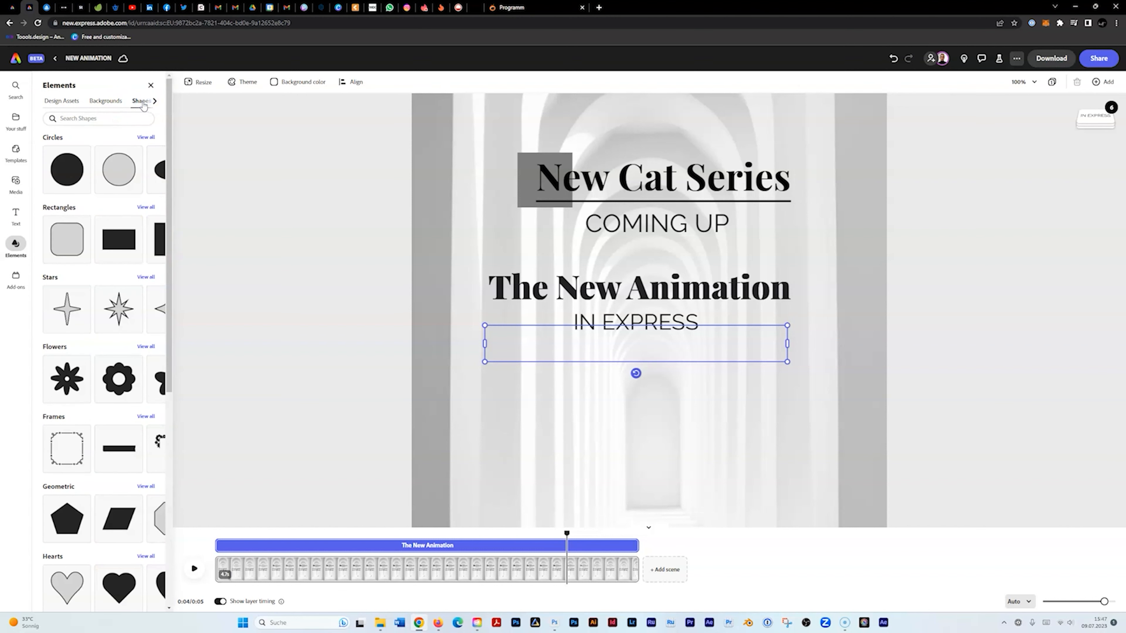
click(153, 102)
click(140, 101)
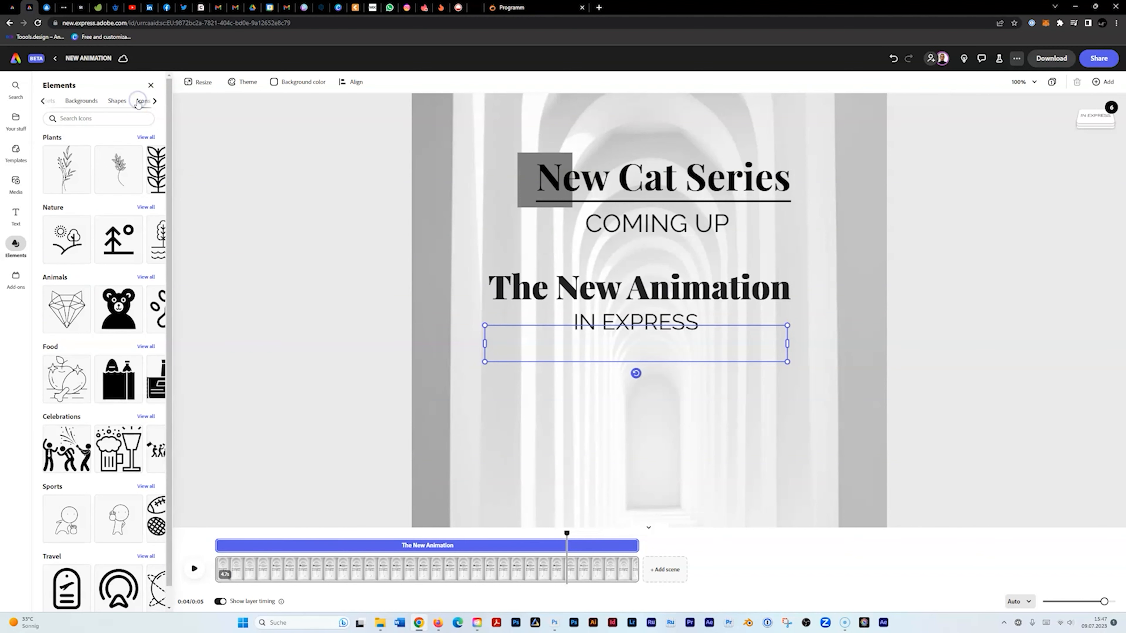
click(119, 101)
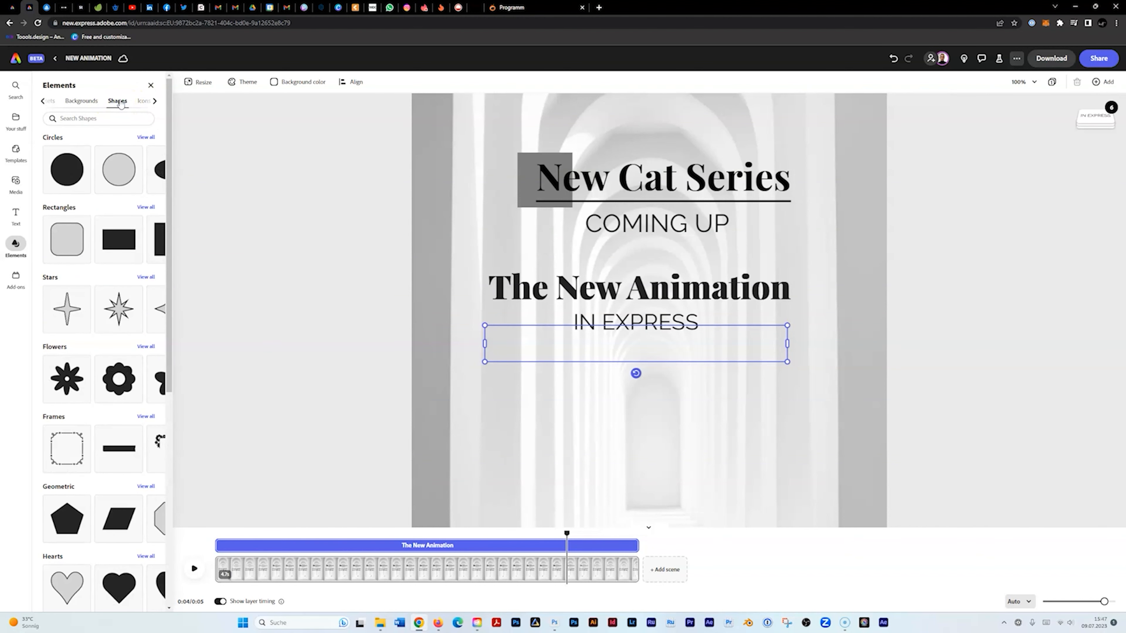
click(136, 101)
click(118, 102)
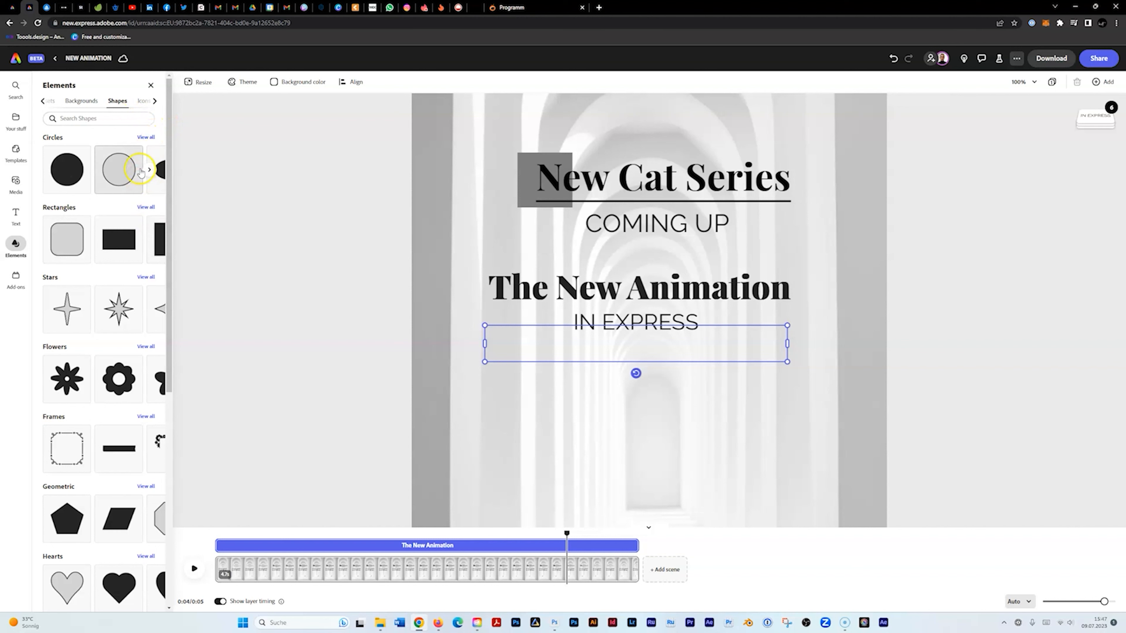
Step: Search shapes for 'LINE' and add the plain line to the design
click(121, 120)
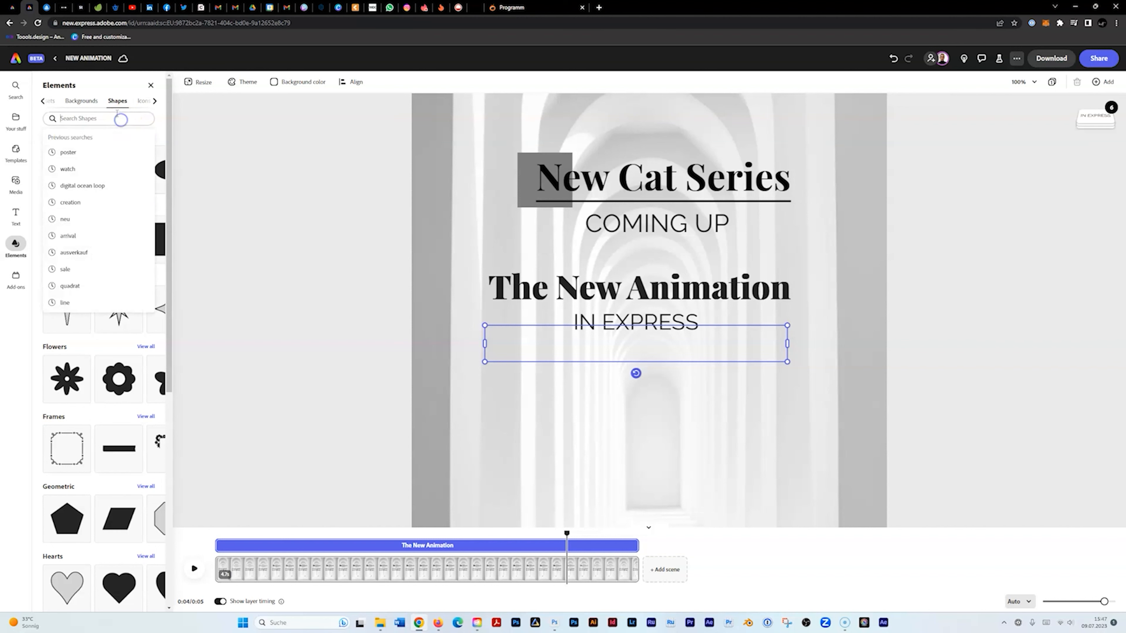
text(LINE)
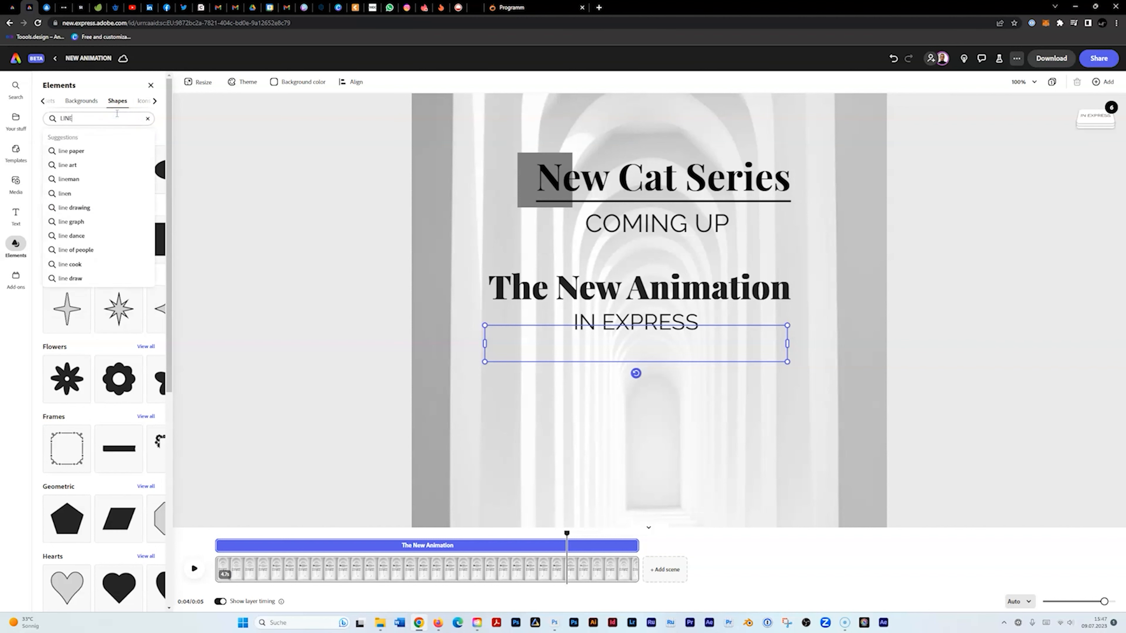
key(Return)
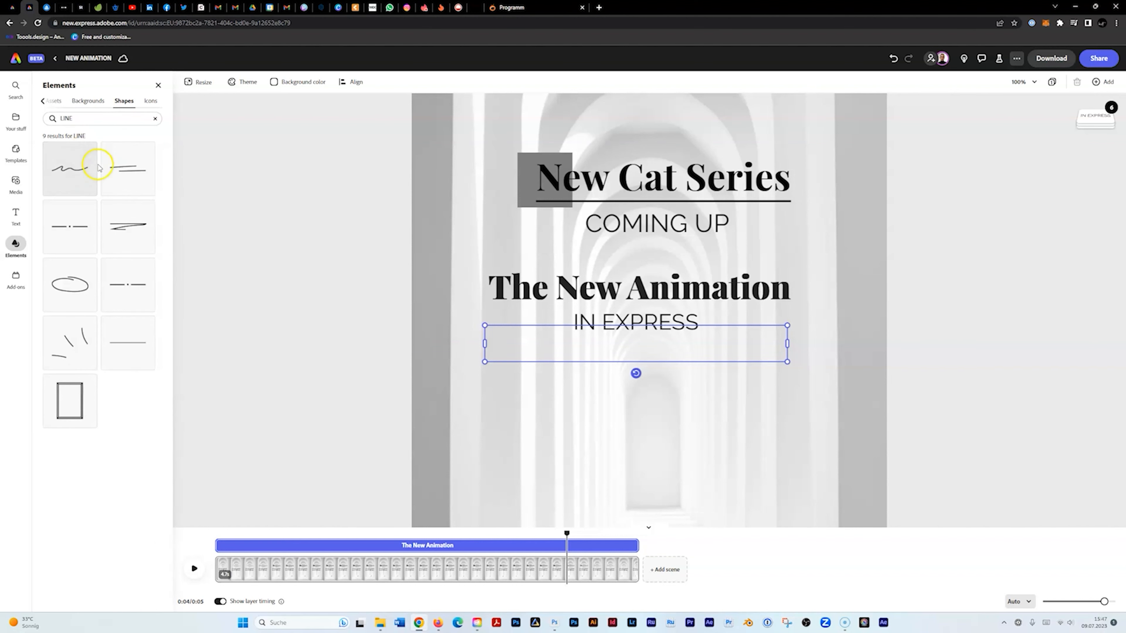
click(128, 341)
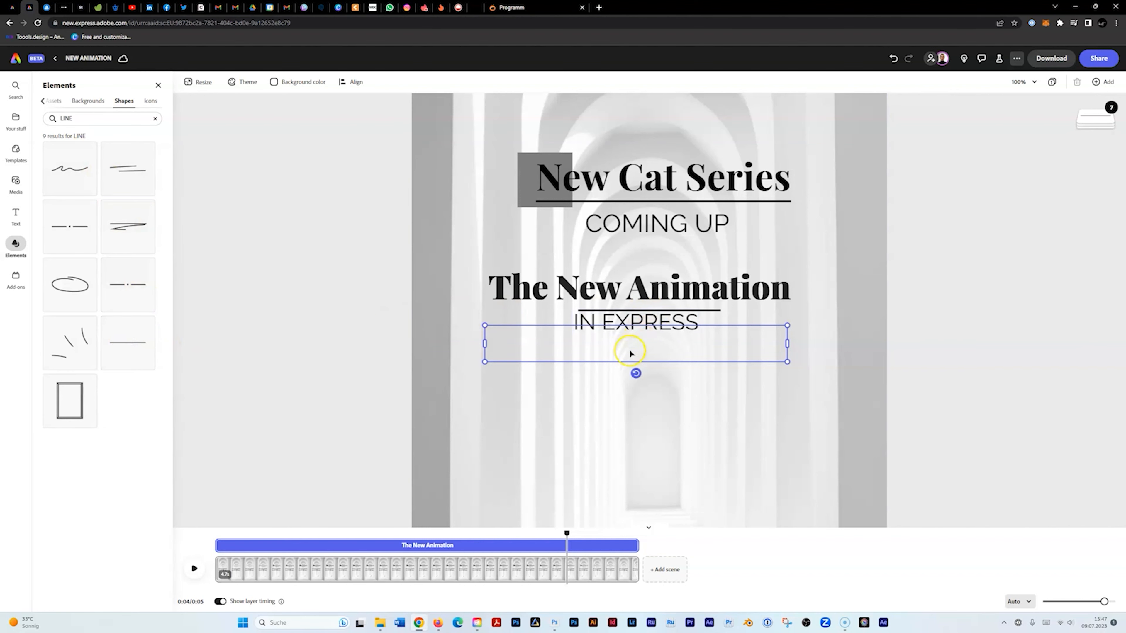
Step: Move the empty text box lower and bring the Line layer to the top of the layers
drag(616, 353, 612, 372)
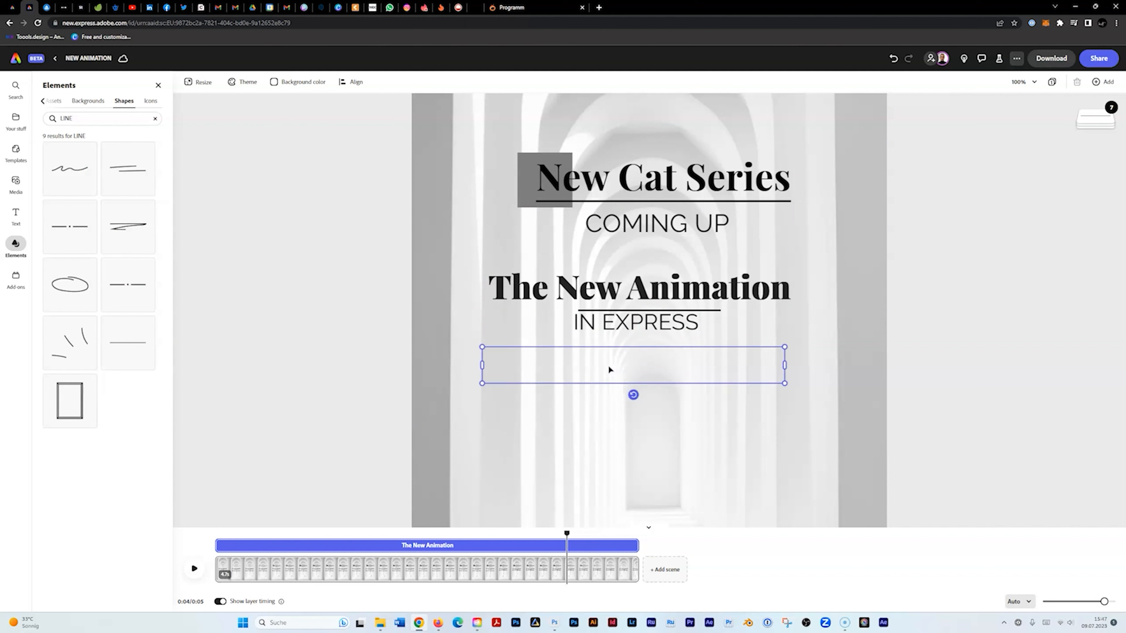
click(609, 367)
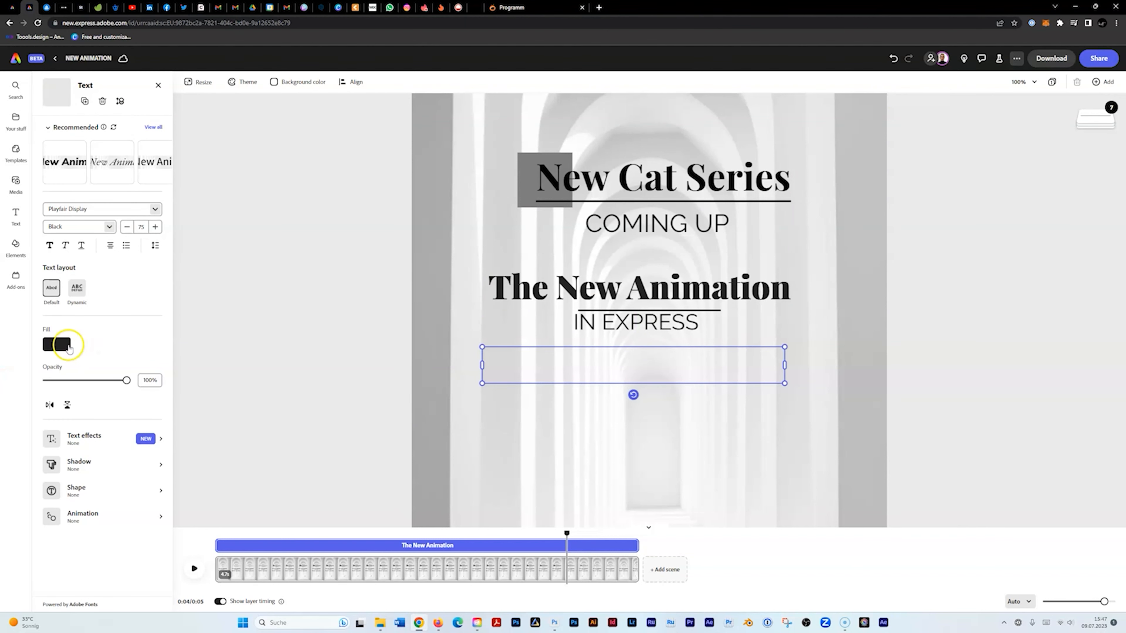
click(1094, 120)
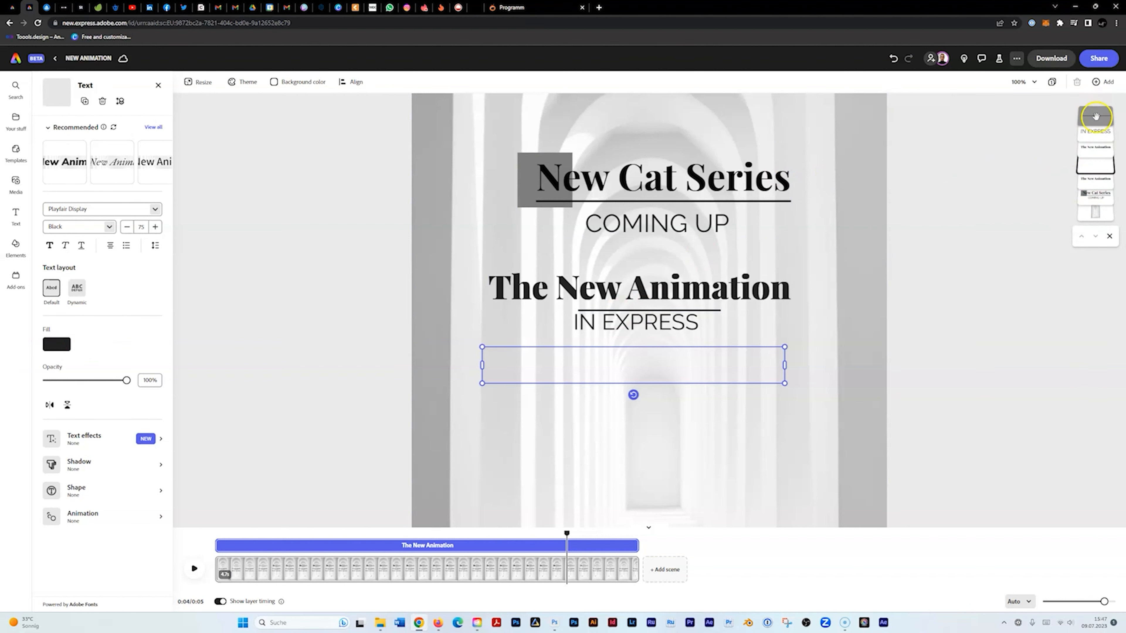
click(1095, 106)
drag(1095, 106, 1095, 105)
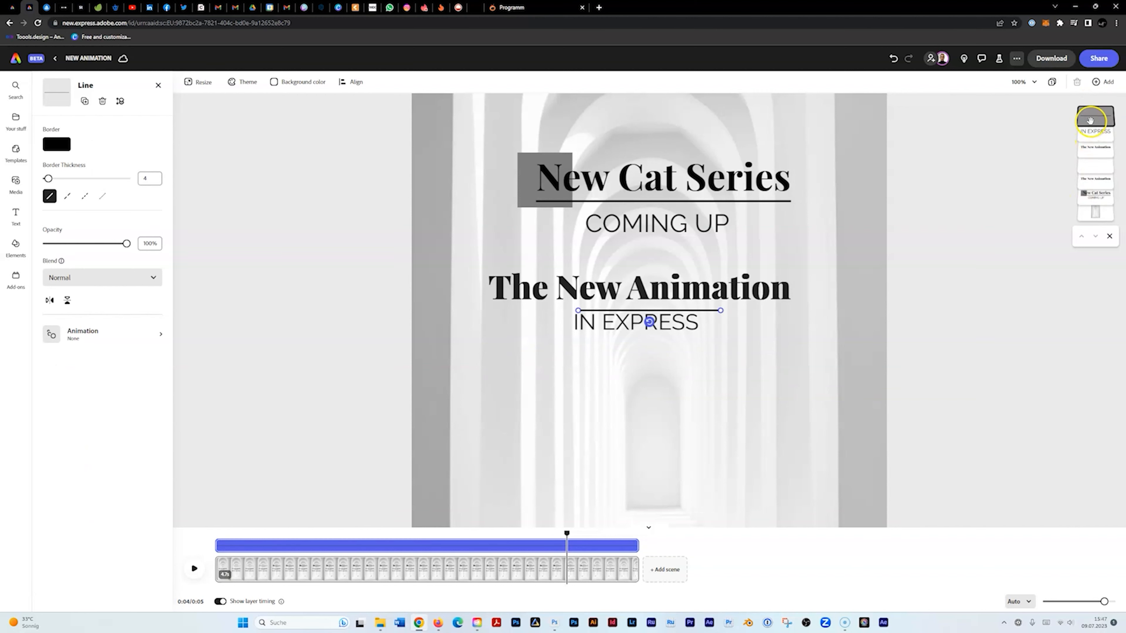
Step: Reselect the underline and extend it both ways to match the heading width
click(1096, 217)
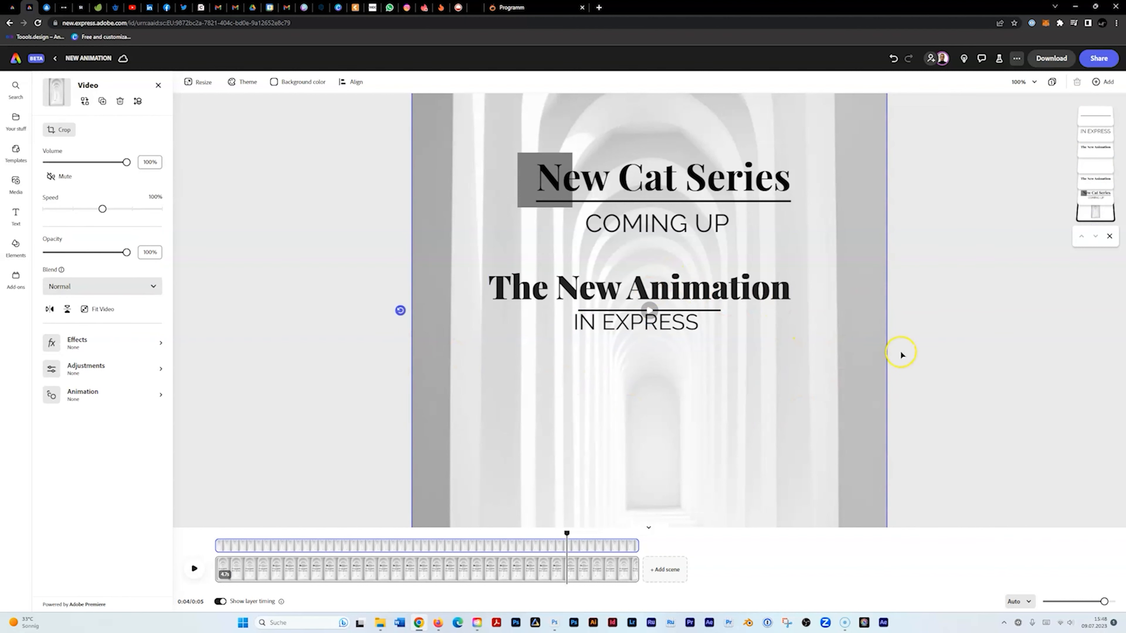
click(585, 160)
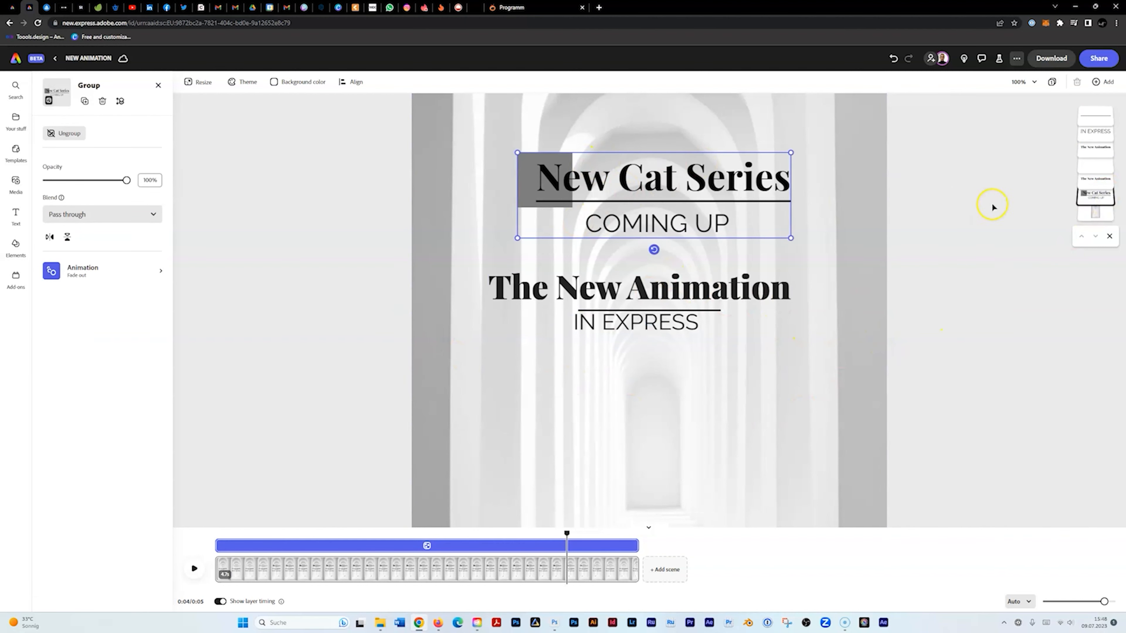
click(1095, 179)
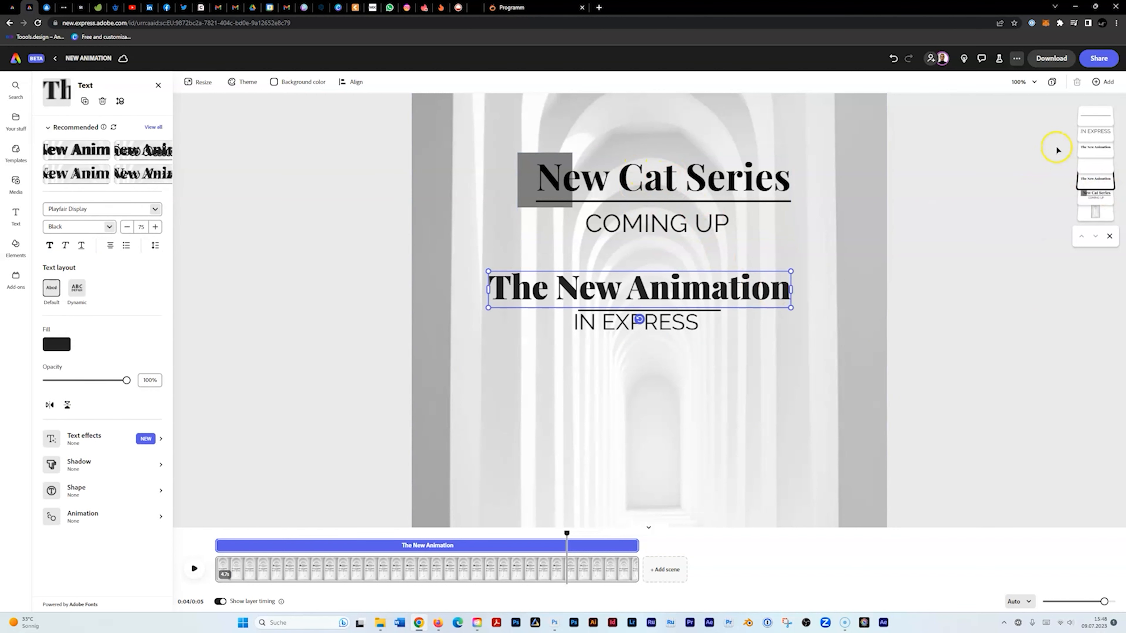
click(1095, 116)
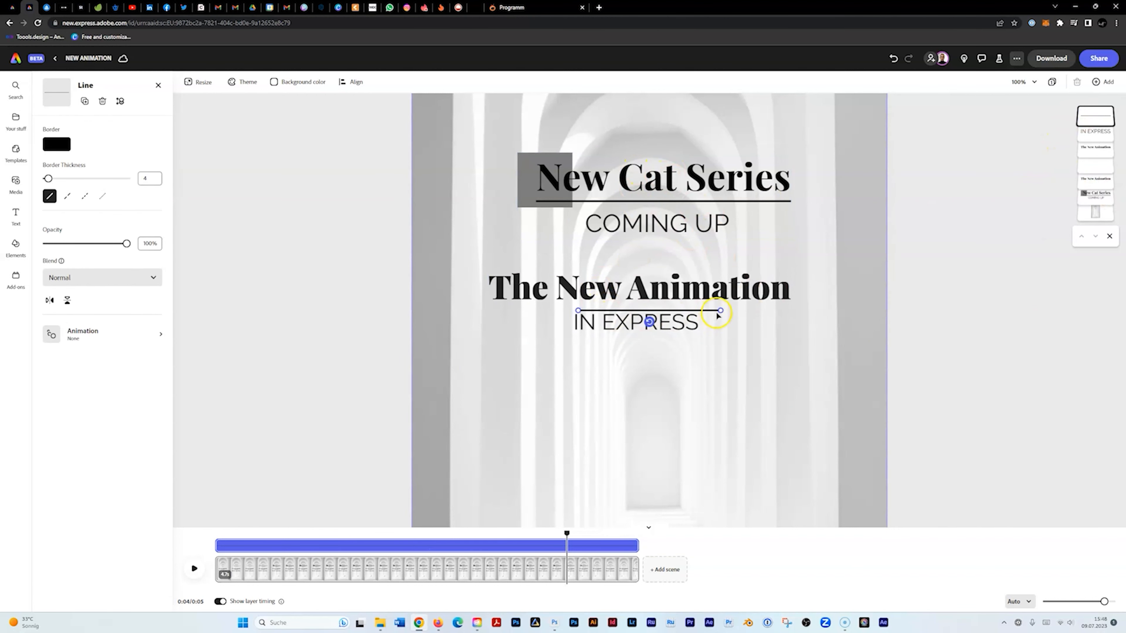
drag(721, 311, 726, 310)
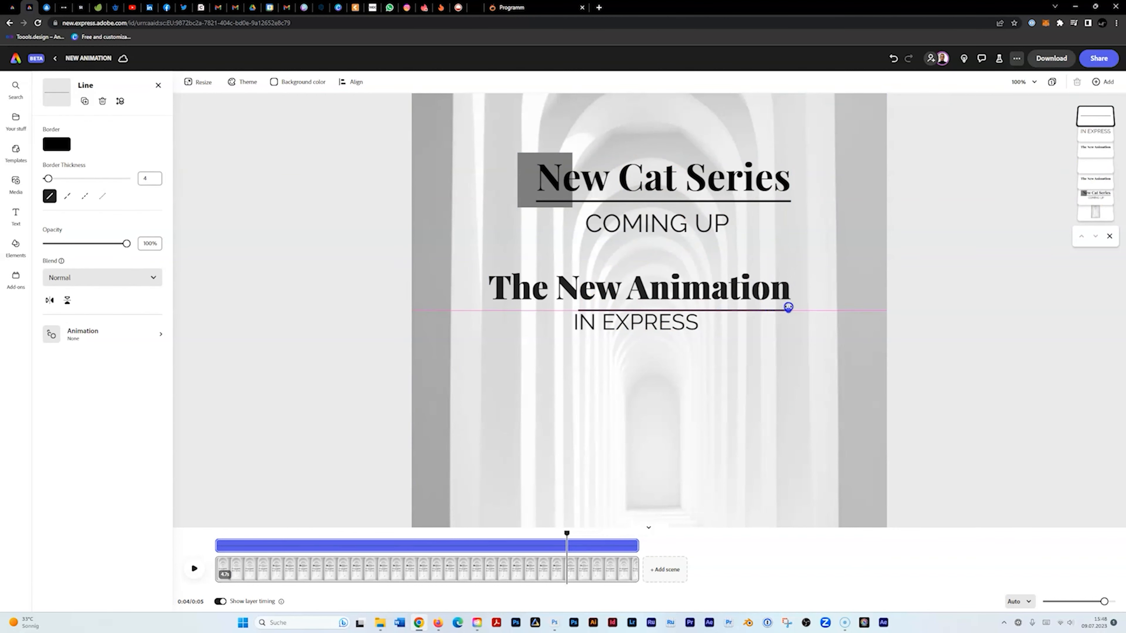
drag(578, 310, 488, 311)
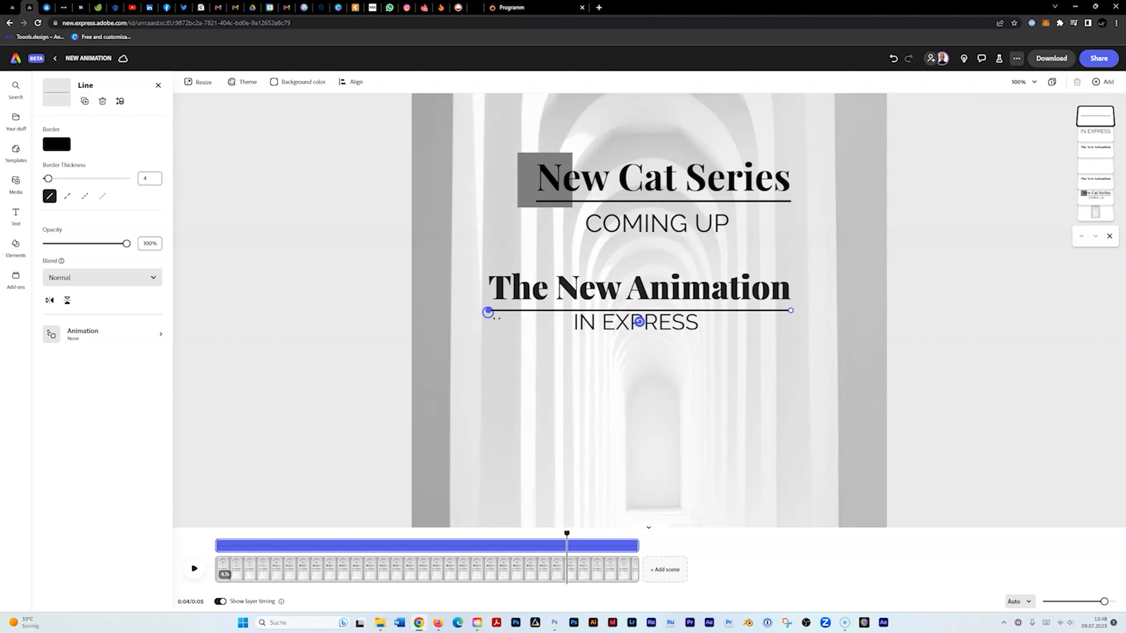
Step: Drag IN EXPRESS slightly lower beneath the underline
click(623, 327)
drag(622, 327, 651, 337)
click(663, 383)
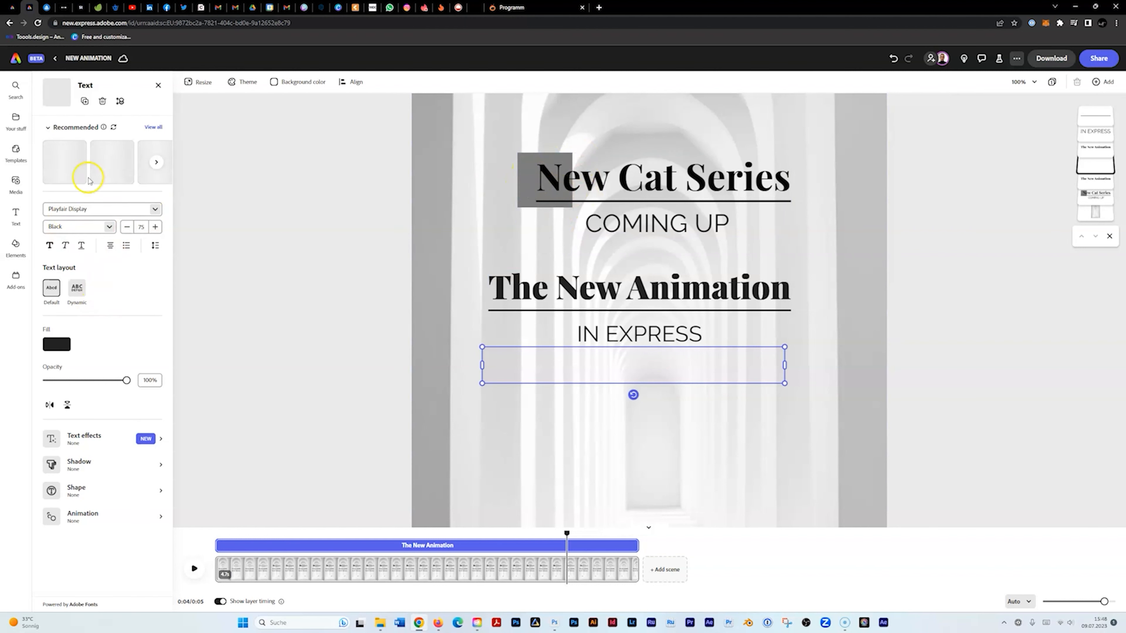
Step: Clear the shape search, add a square from Rectangles, and fill it red
click(16, 244)
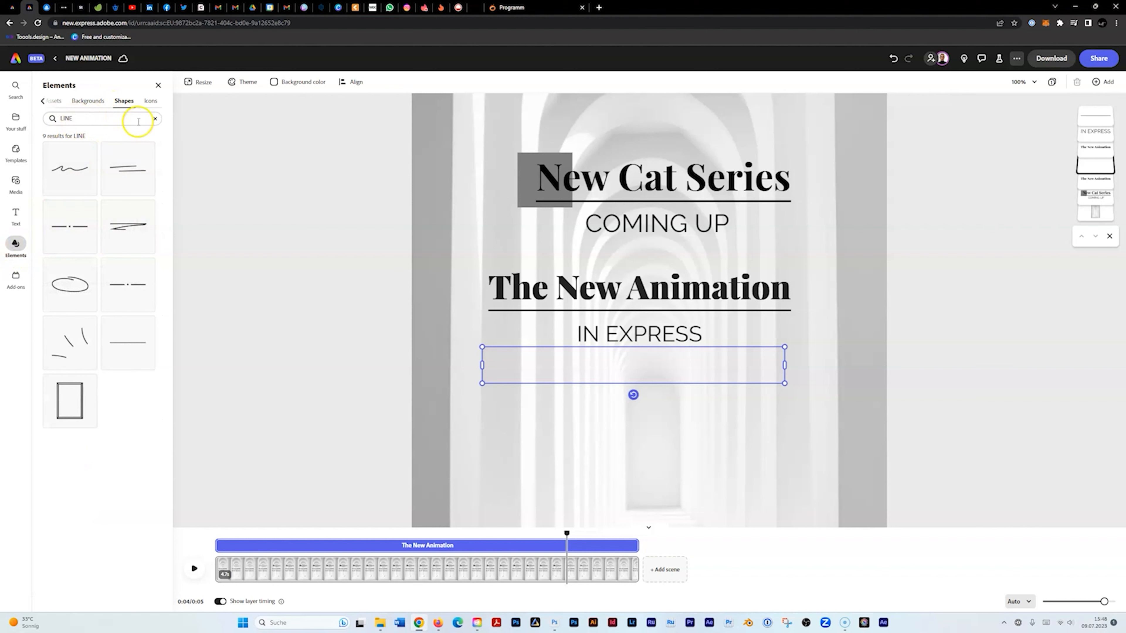
click(155, 119)
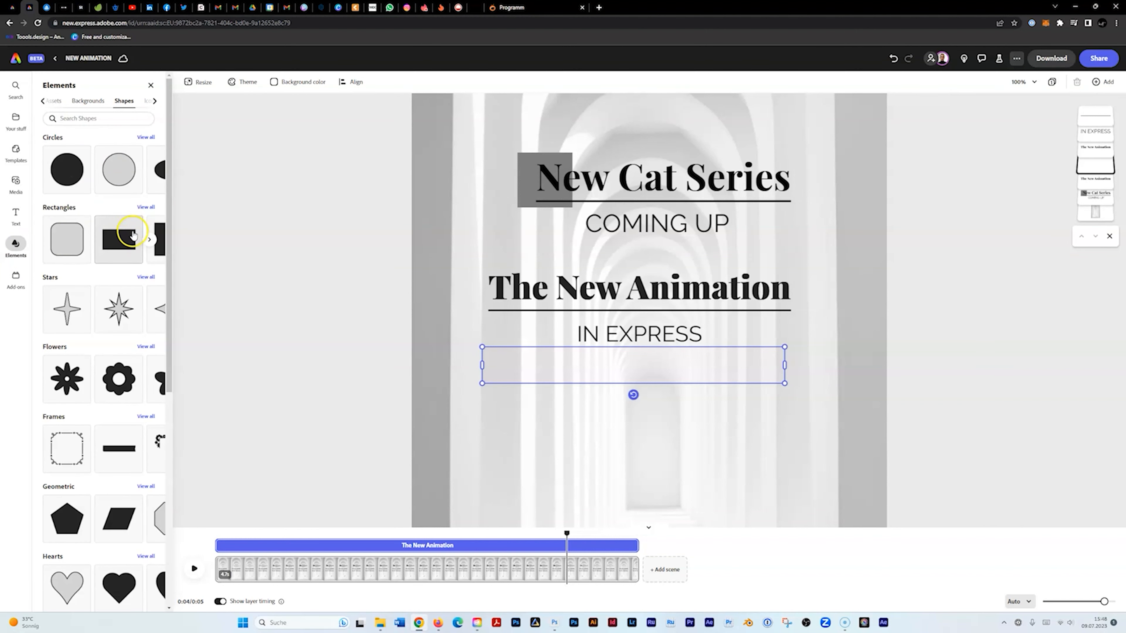
click(150, 239)
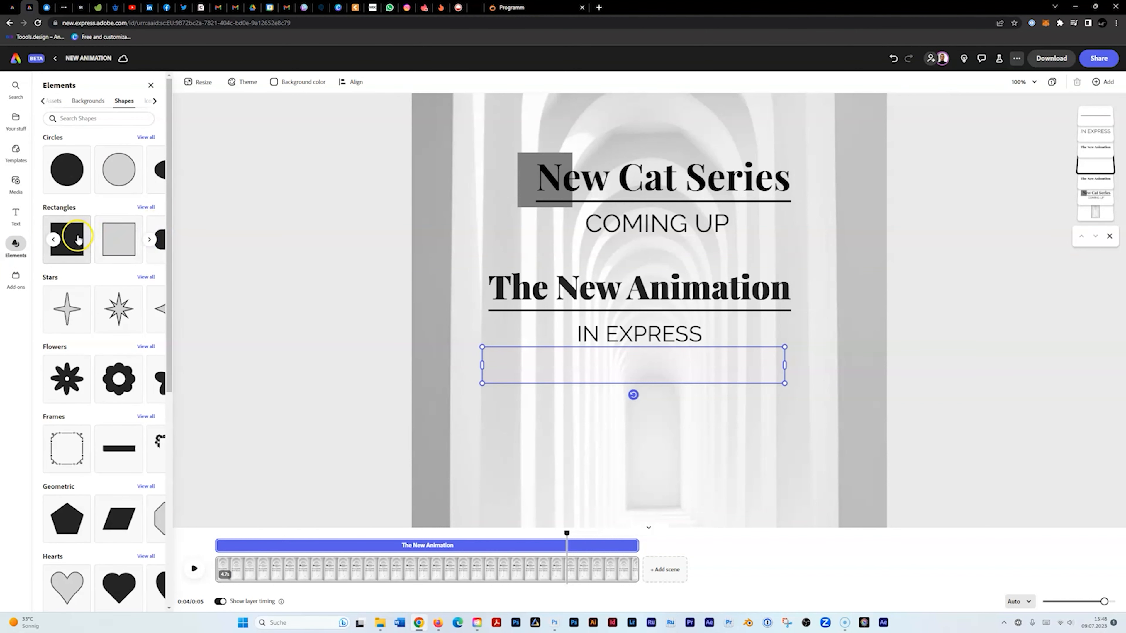
click(118, 242)
click(635, 292)
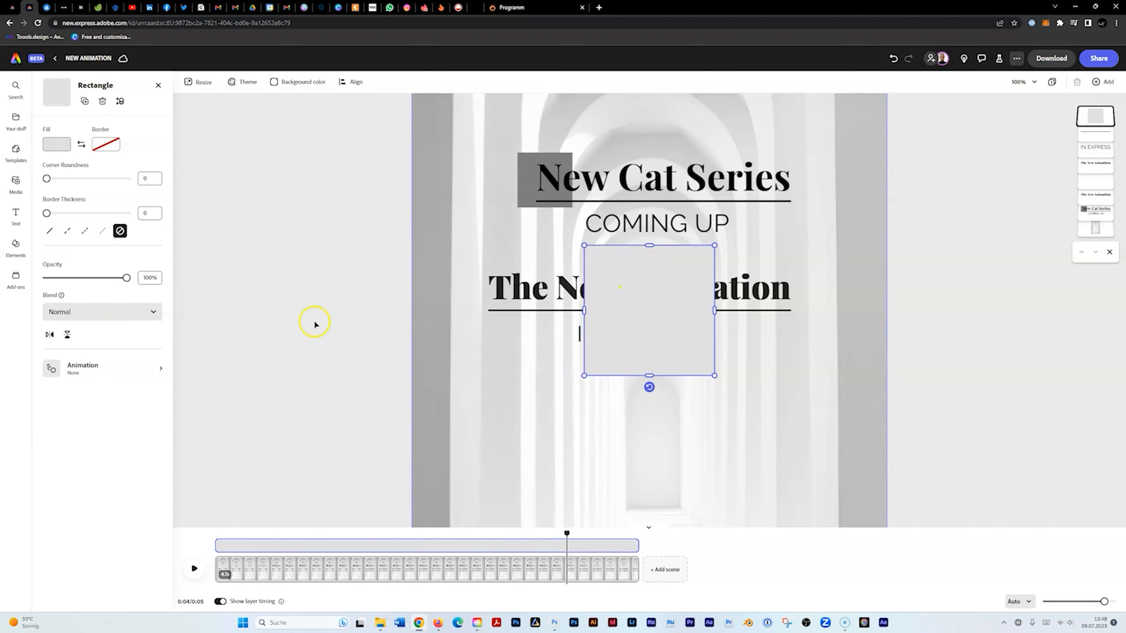
click(52, 147)
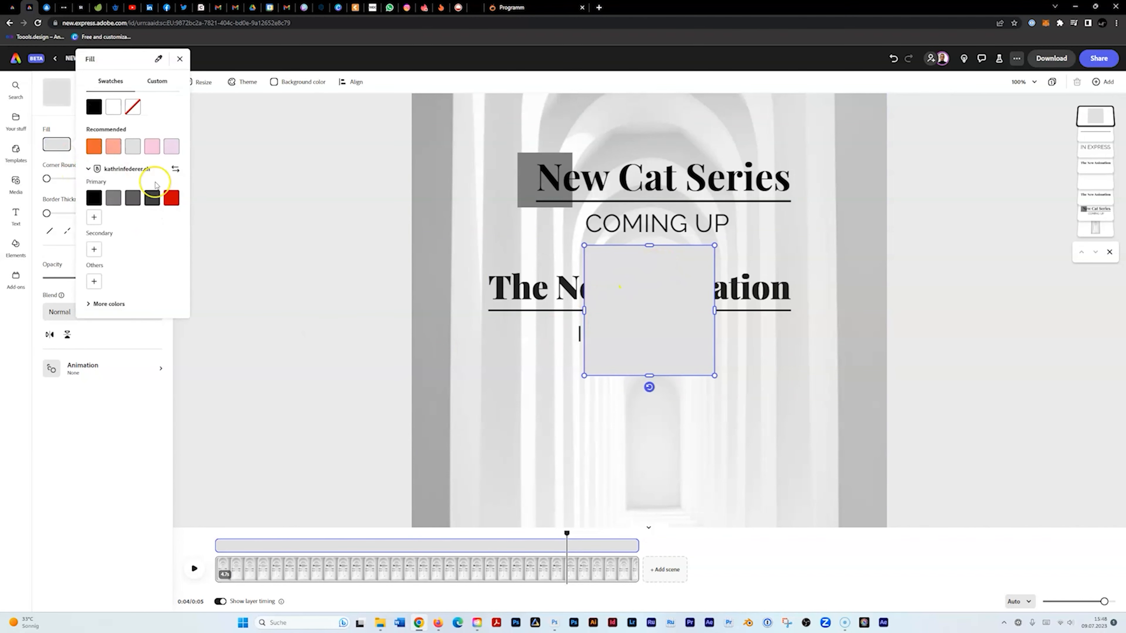
click(172, 199)
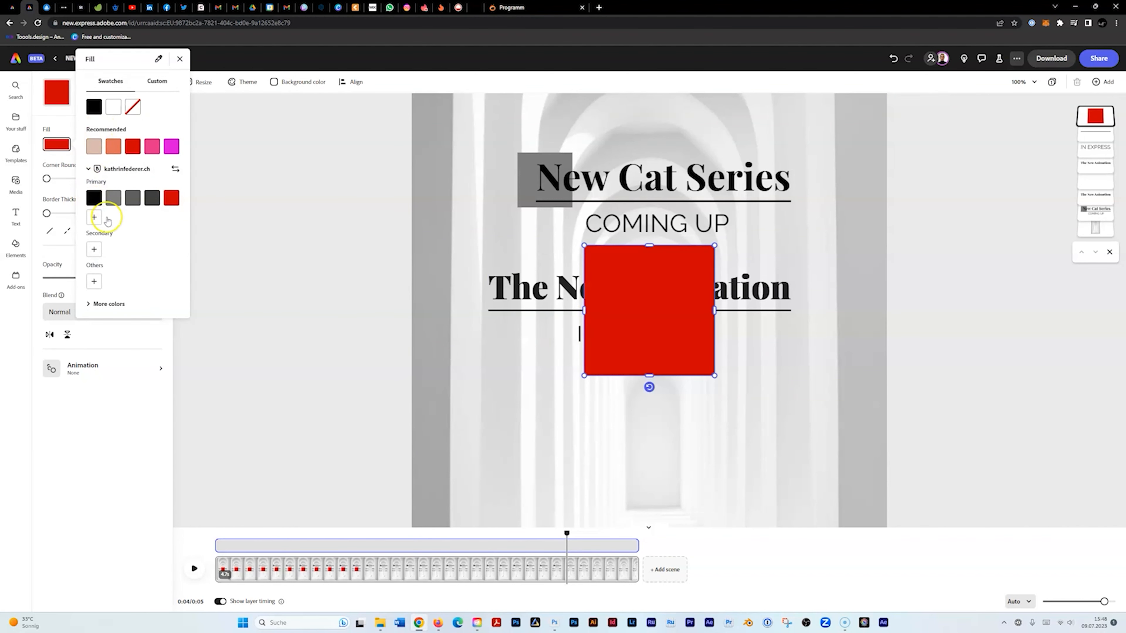
click(175, 169)
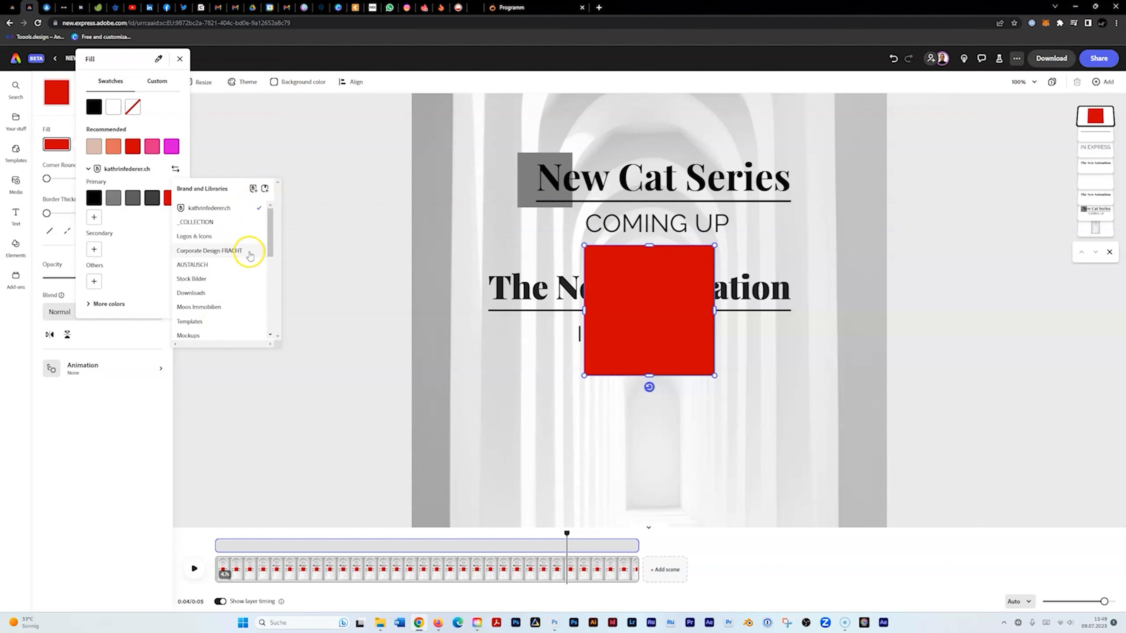
Step: Cancel the new library creation and close the brands and libraries list
scroll(222, 271, down, 3)
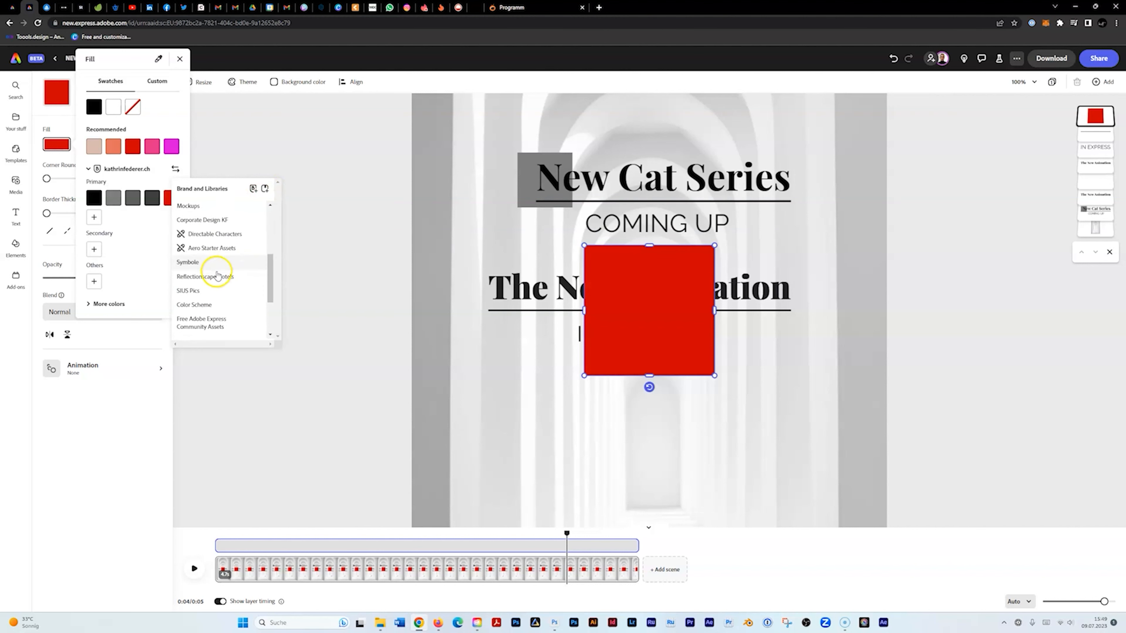
scroll(222, 257, up, 3)
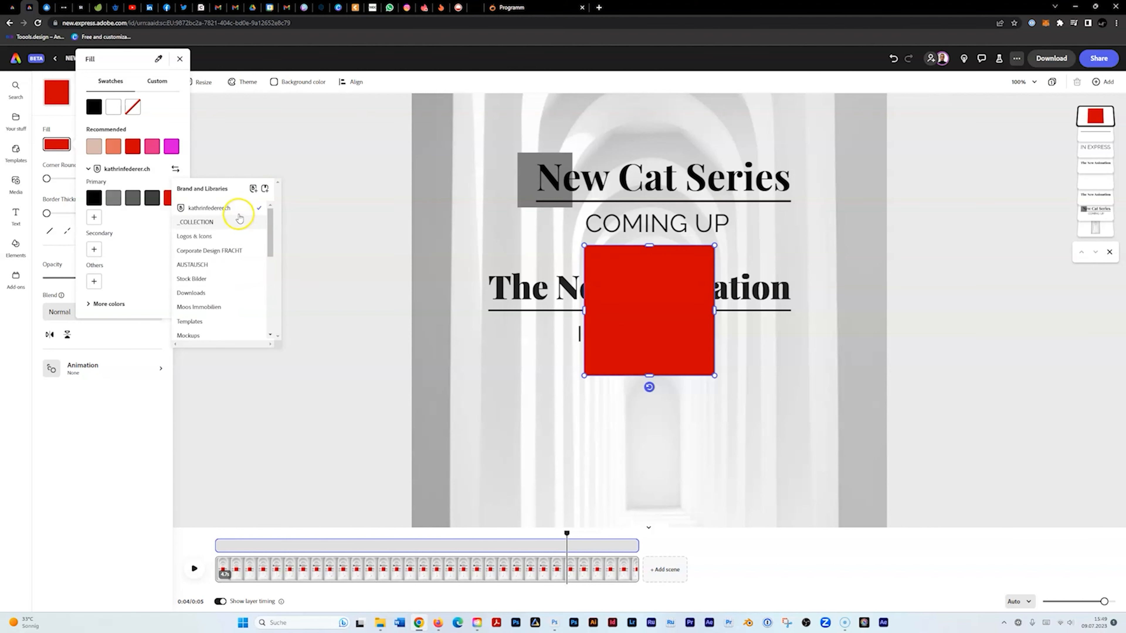
click(265, 189)
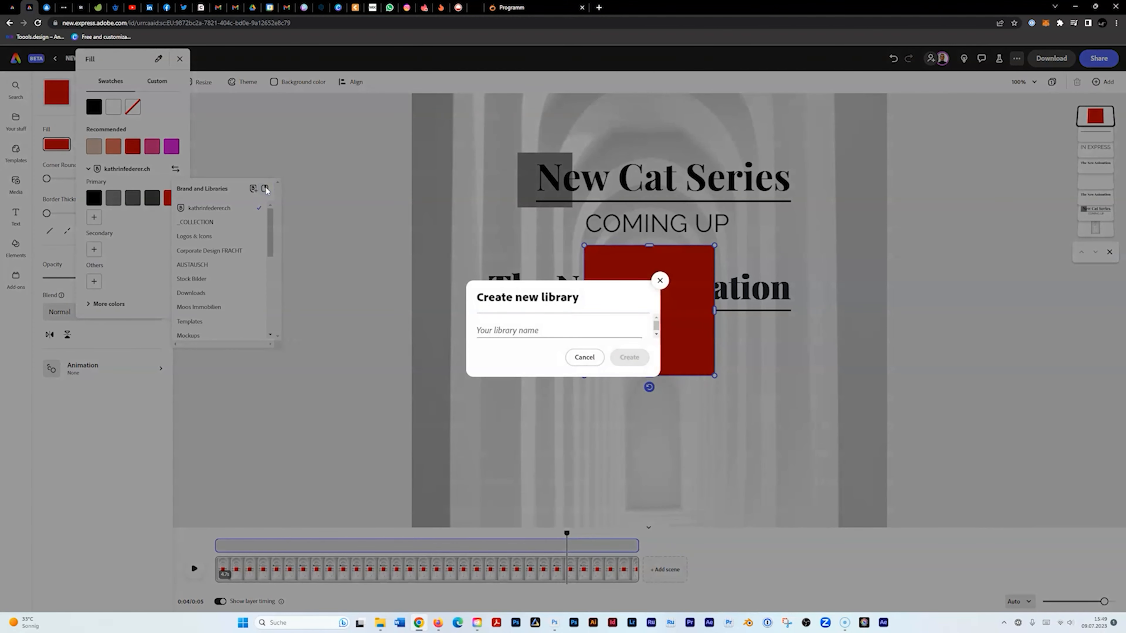
click(585, 357)
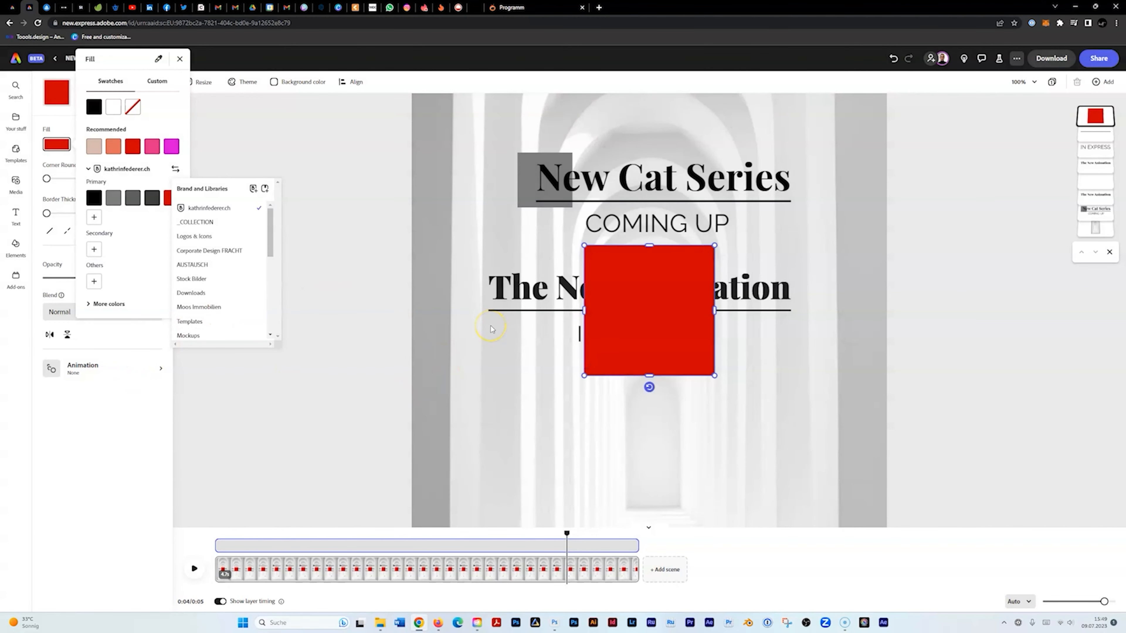
click(703, 309)
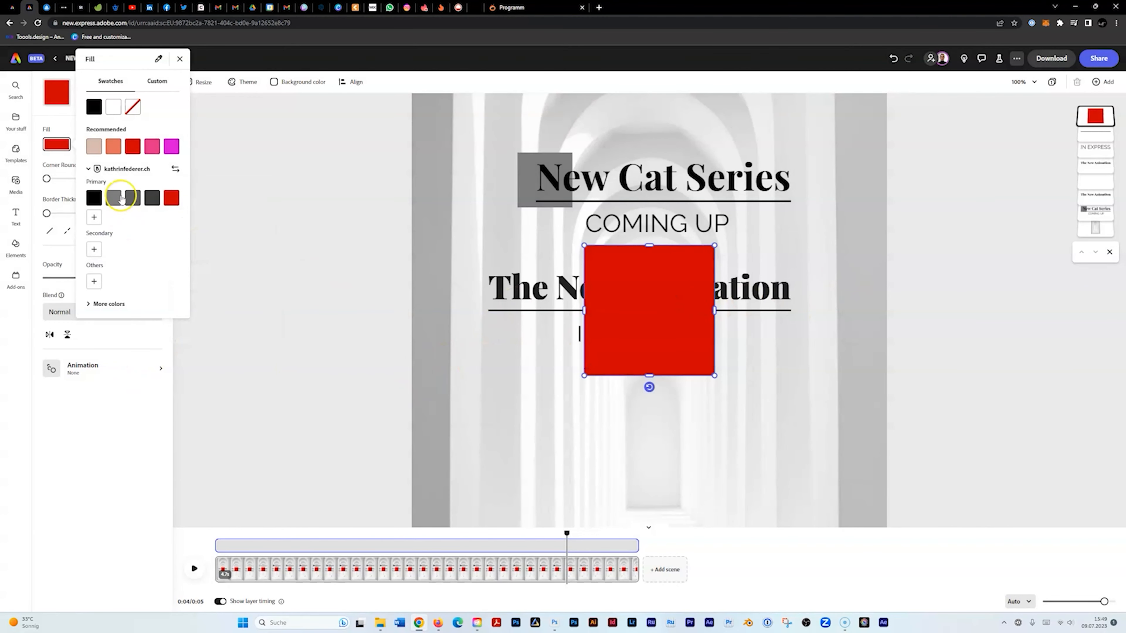
Step: Expand the brand colour section and reveal the full grid of extra colours
click(89, 169)
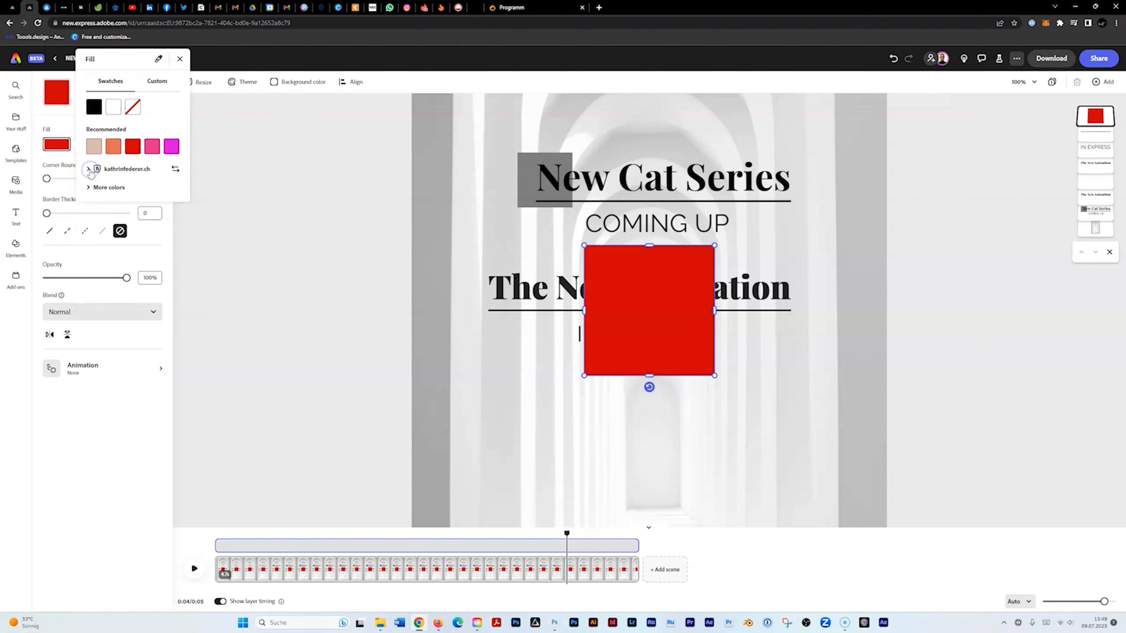
click(89, 169)
click(89, 169)
click(90, 169)
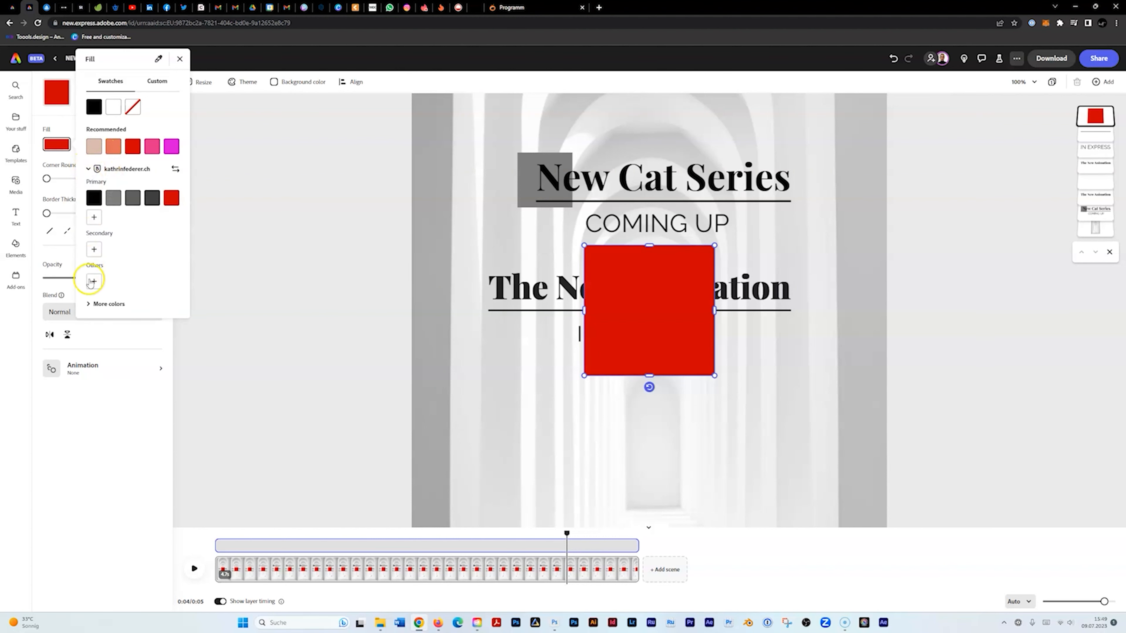
click(94, 303)
scroll(104, 302, down, 5)
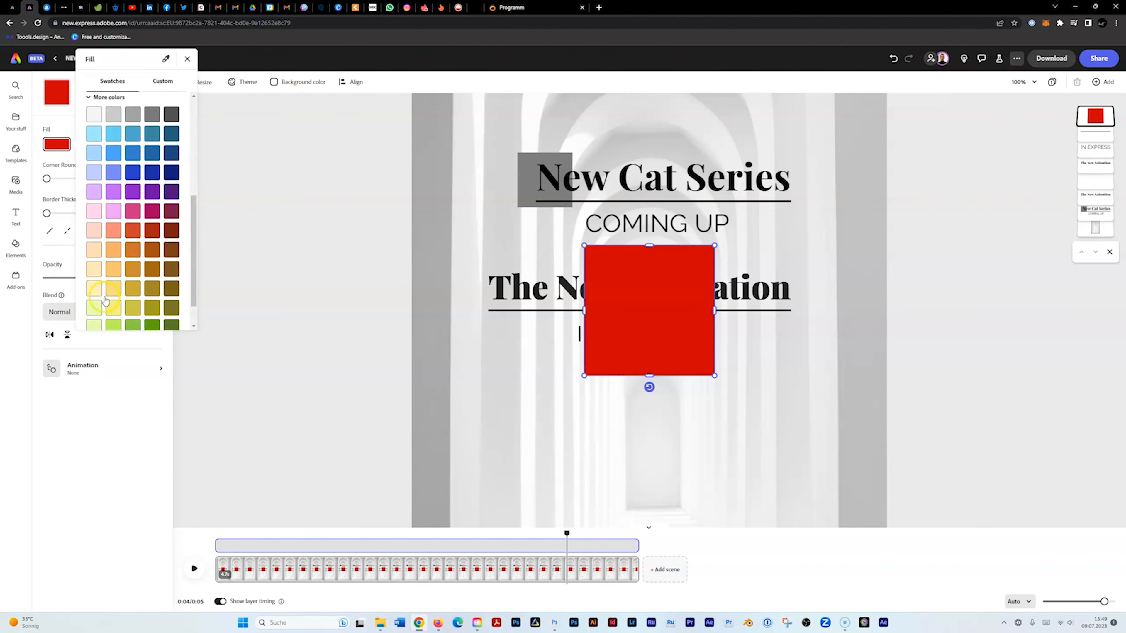
scroll(105, 301, up, 5)
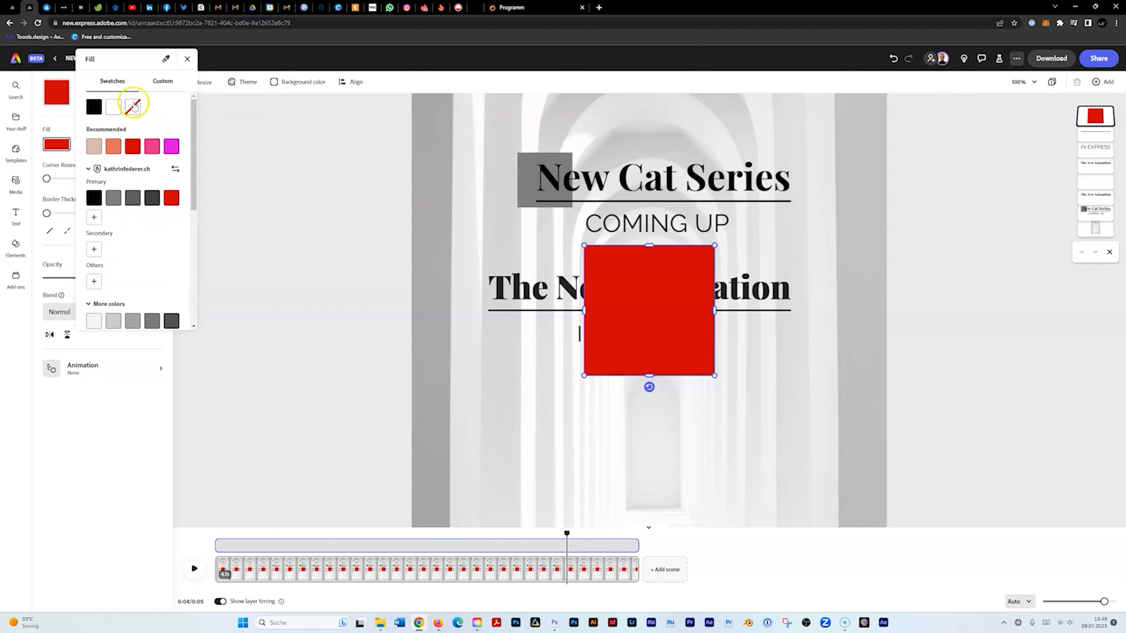
Step: Set the square's fill to a custom deep blue, #0036CC, then return to Swatches
click(160, 82)
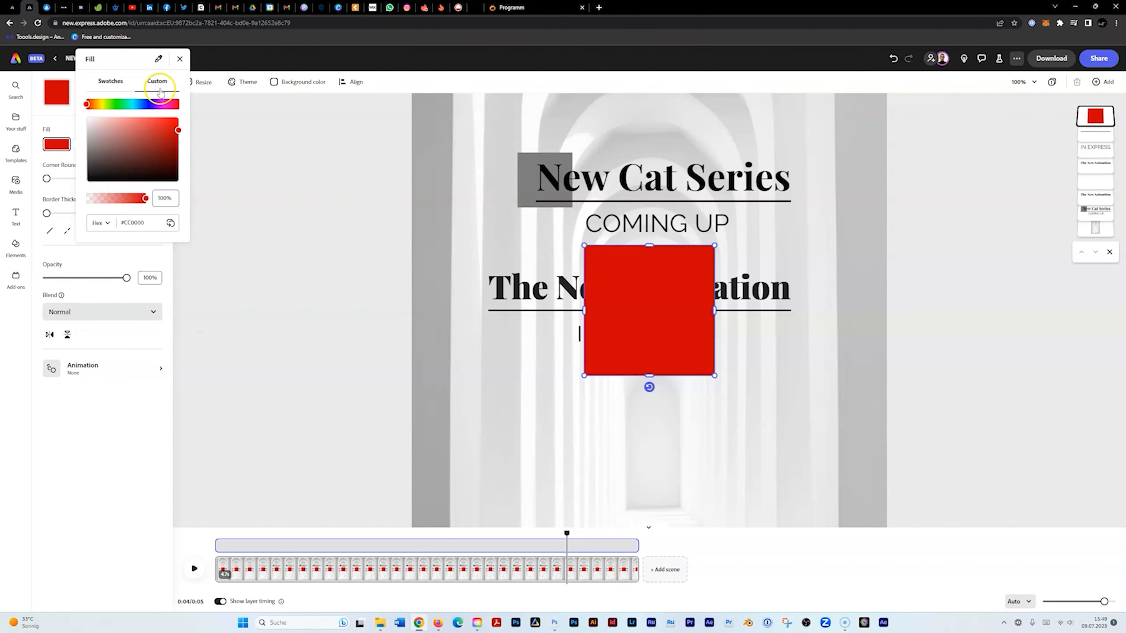
click(140, 104)
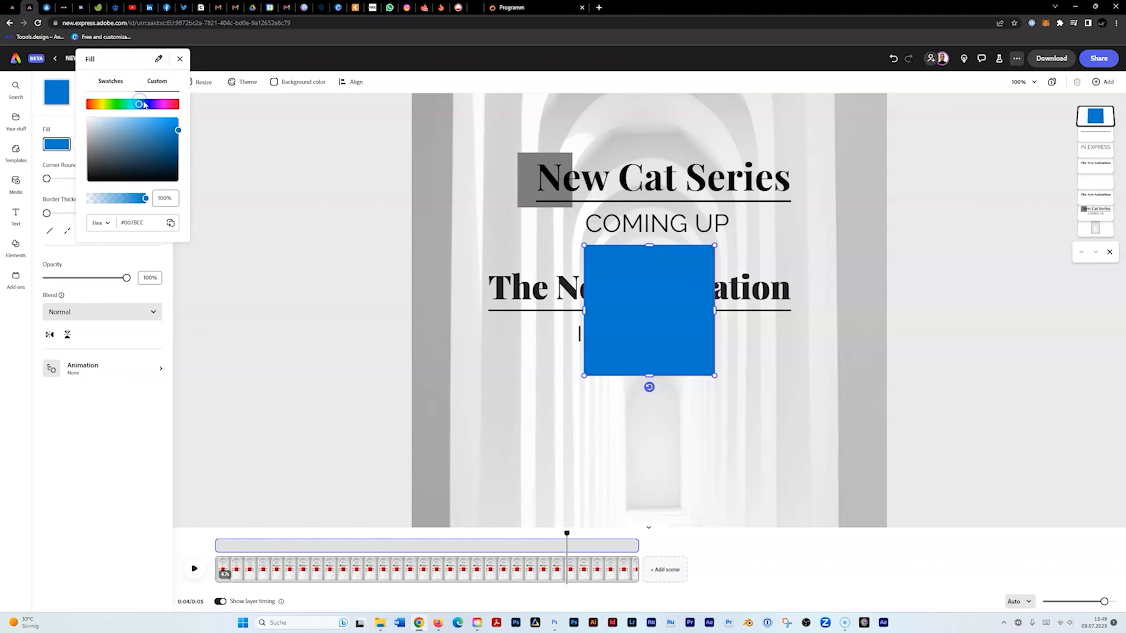
drag(145, 105, 145, 105)
click(171, 223)
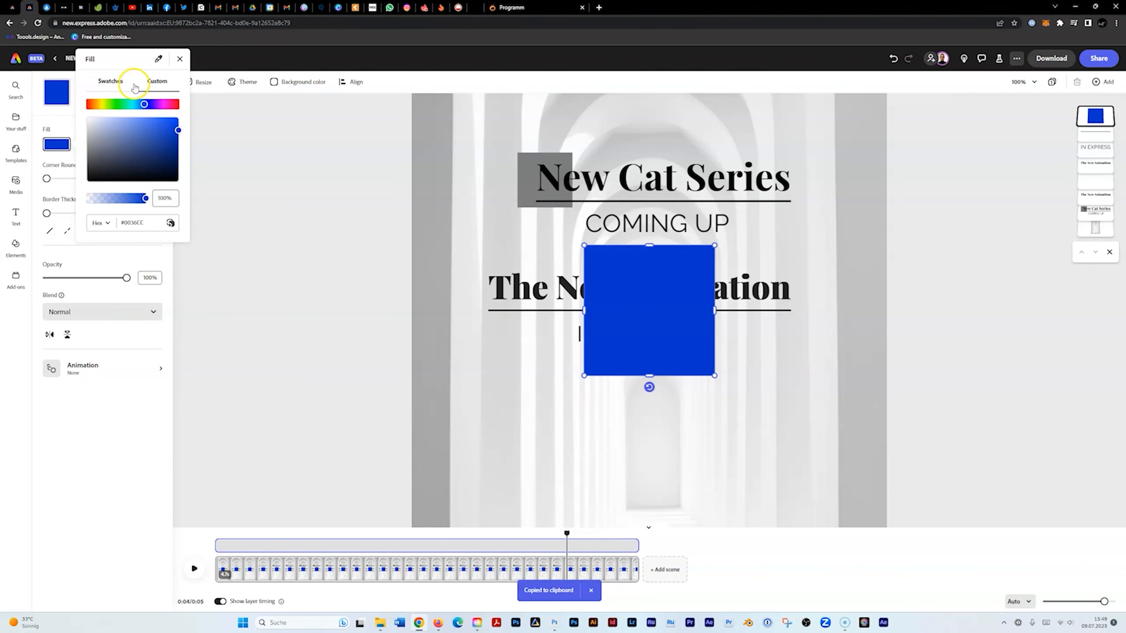
click(114, 80)
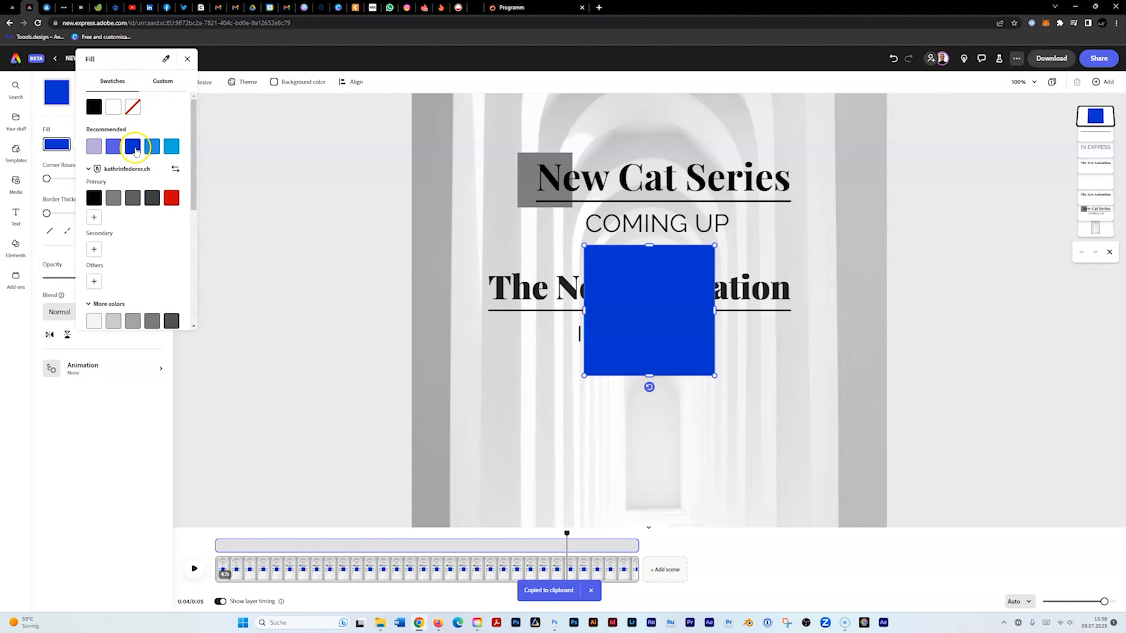
click(714, 245)
Step: Move the blue square over the title's 'T' and layer it behind The New Animation
drag(699, 273, 511, 283)
drag(490, 320, 489, 294)
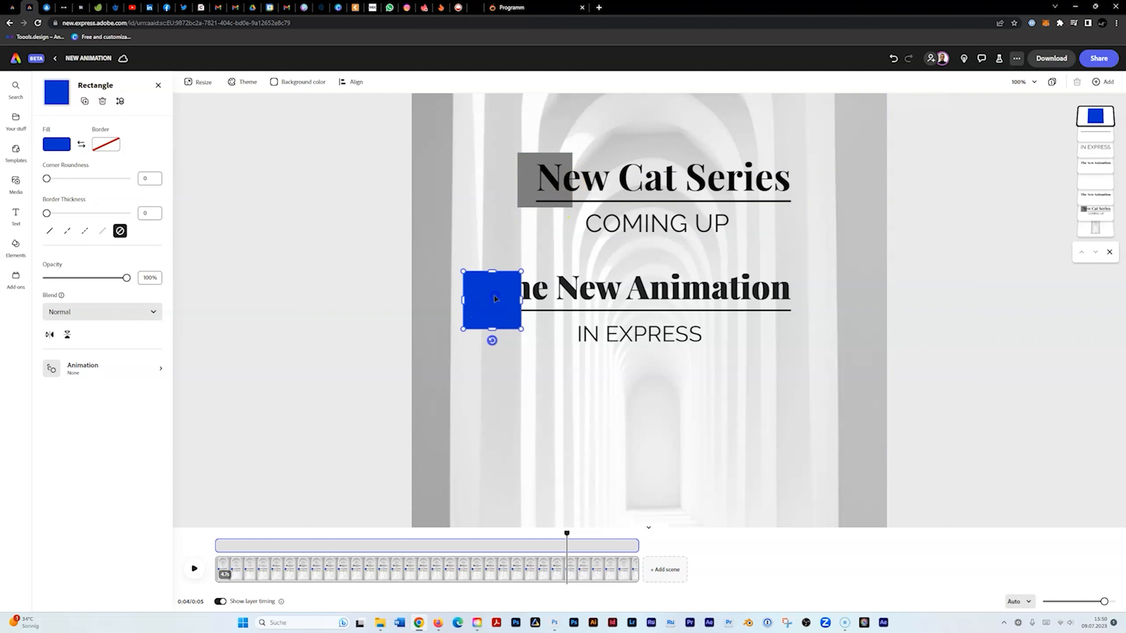
drag(1094, 116, 1096, 165)
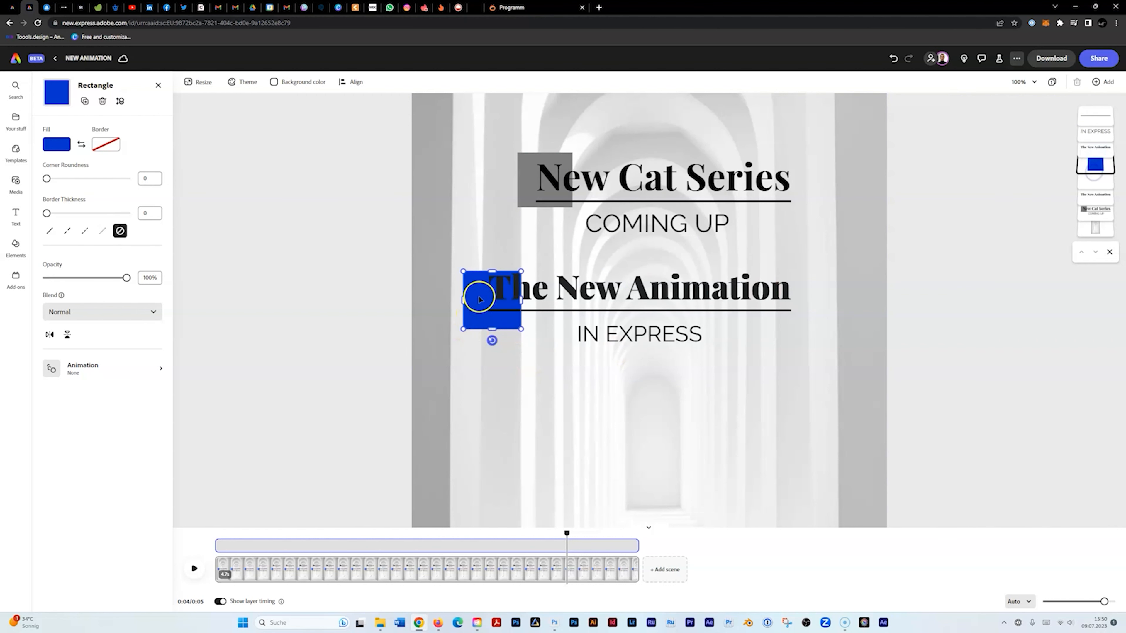
drag(482, 290, 486, 280)
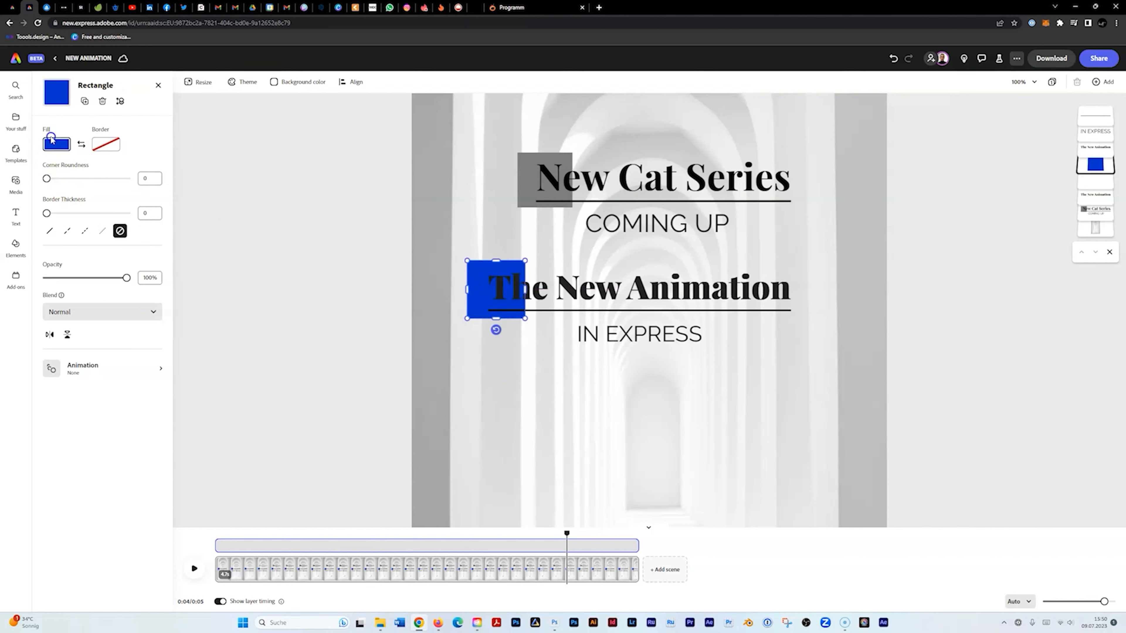
Step: Recolour the square a lighter blue and shrink it slightly from its corners
click(57, 145)
click(152, 146)
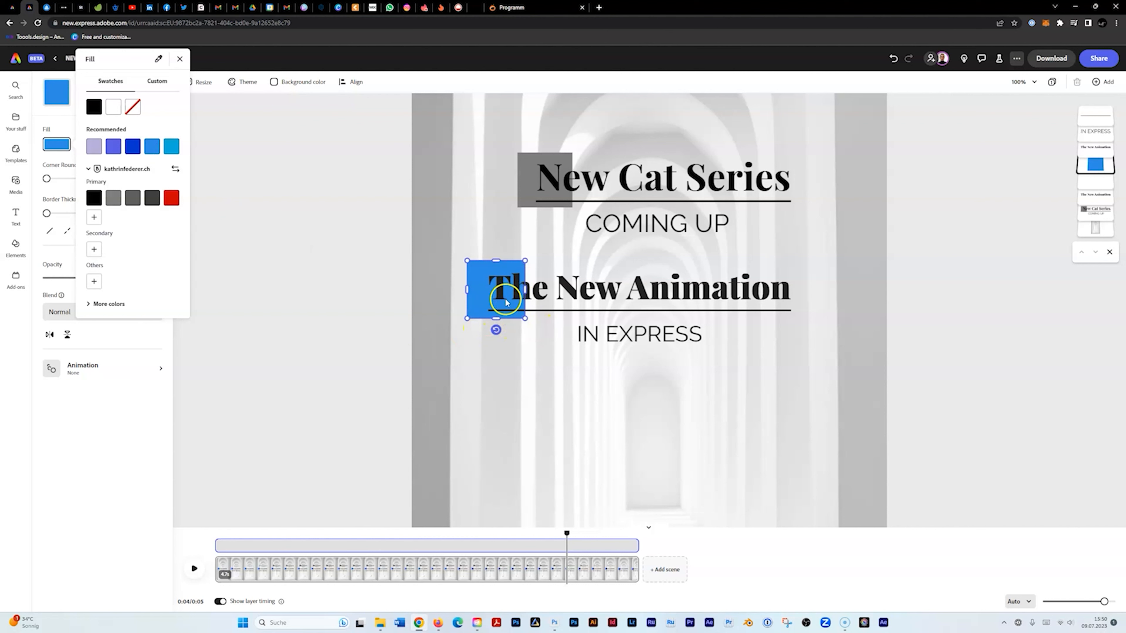
drag(525, 262, 524, 261)
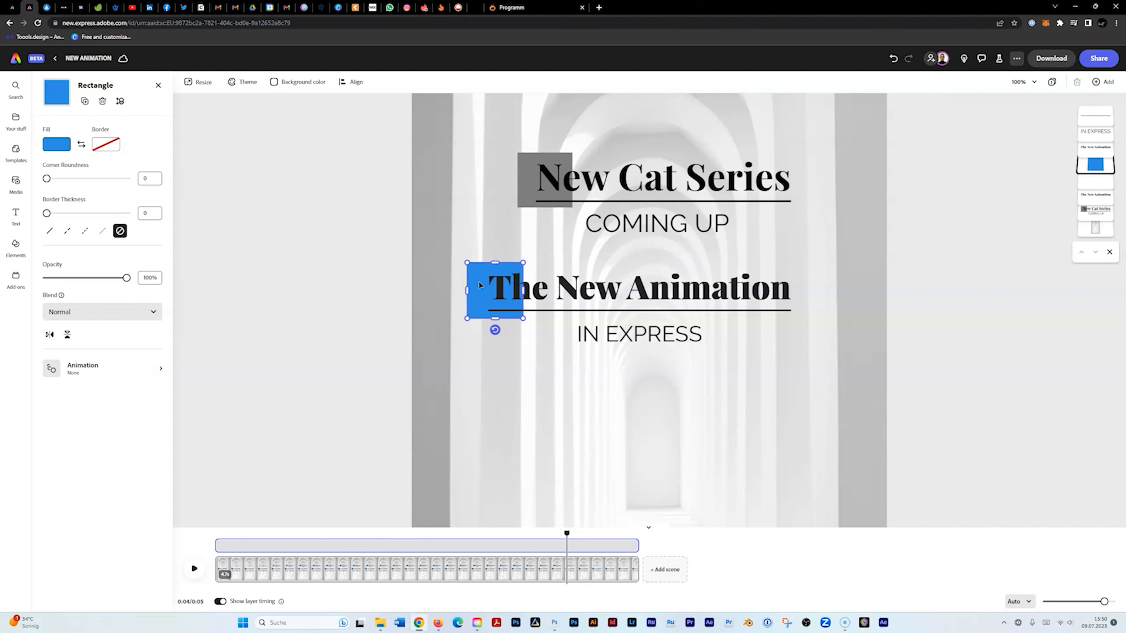
key(Up)
key(Up)
key(Up)
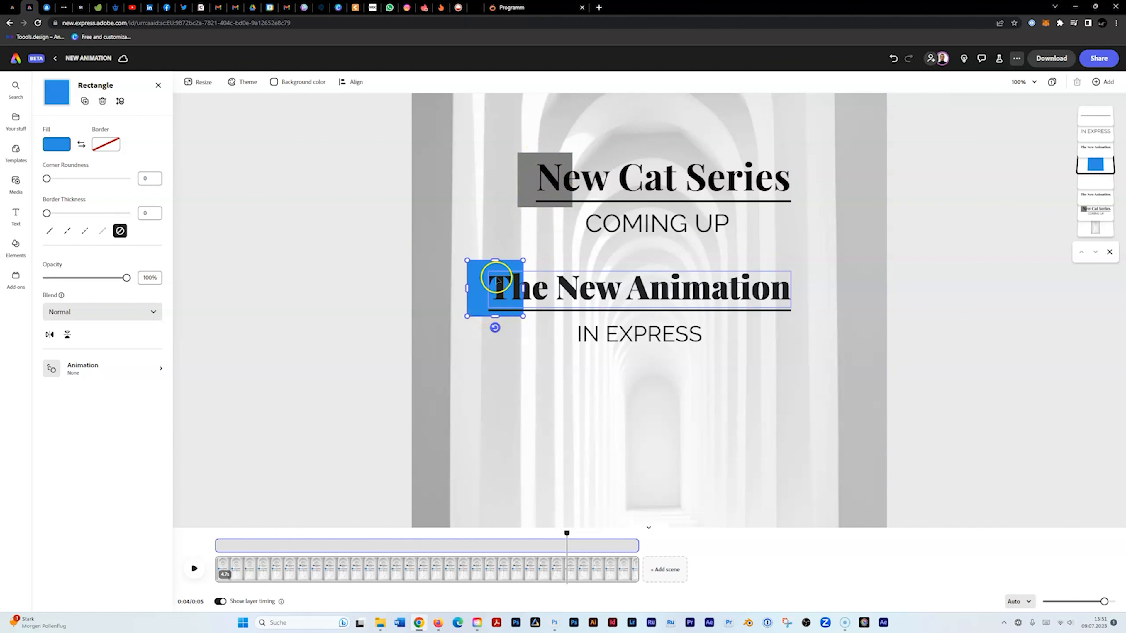
drag(466, 261, 468, 263)
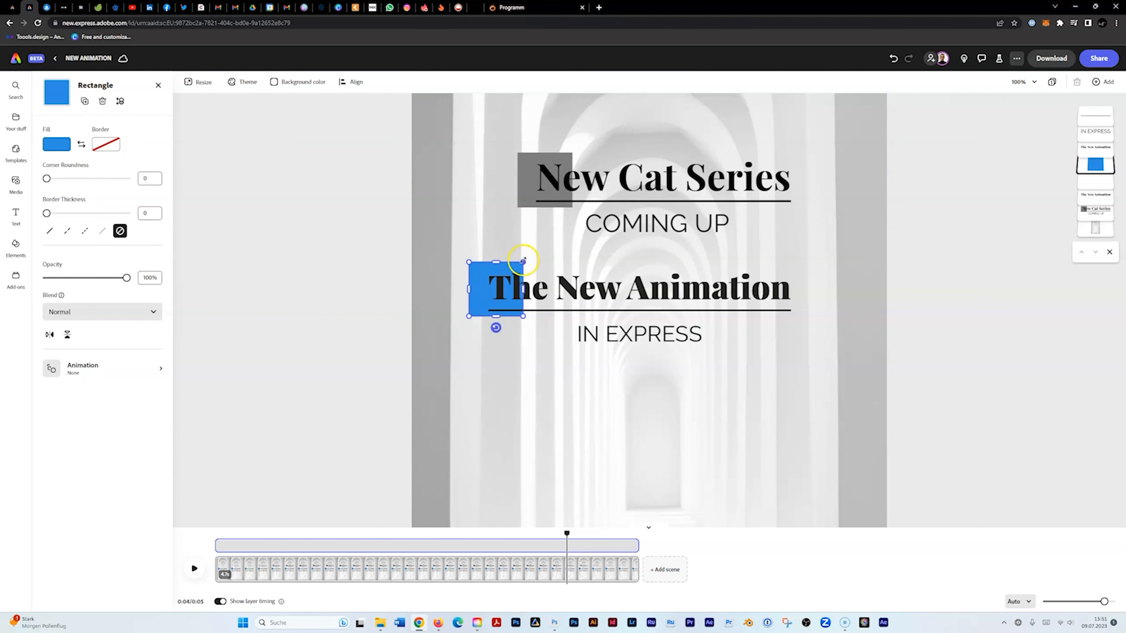
drag(523, 260, 523, 261)
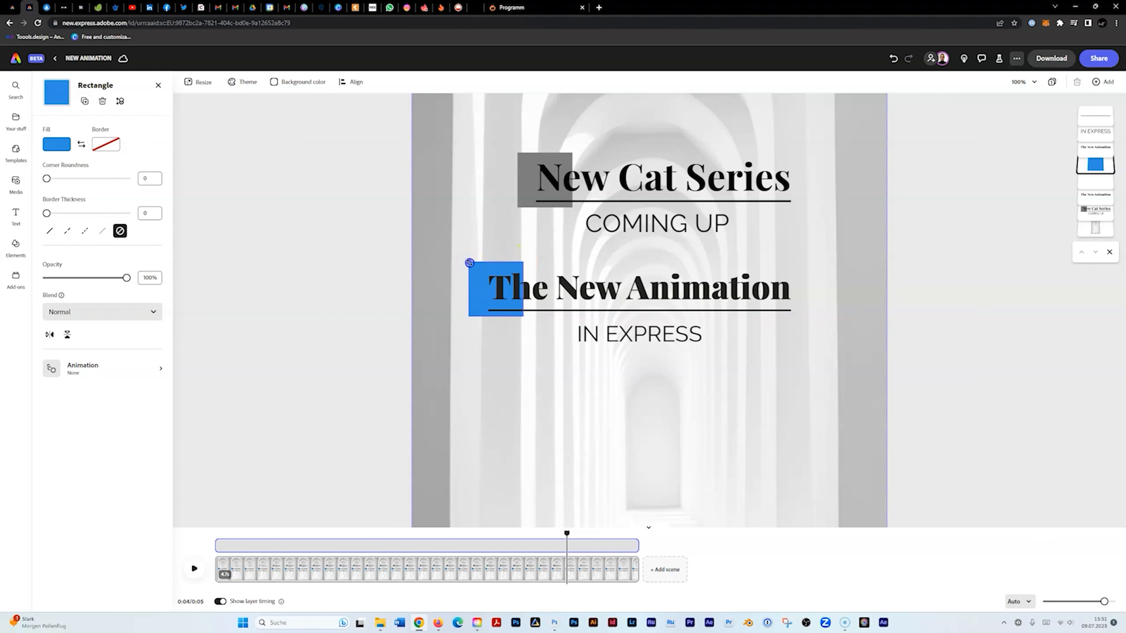
Step: Switch off Show layer timing, then select the title, blue square and New Cat Series group
click(736, 418)
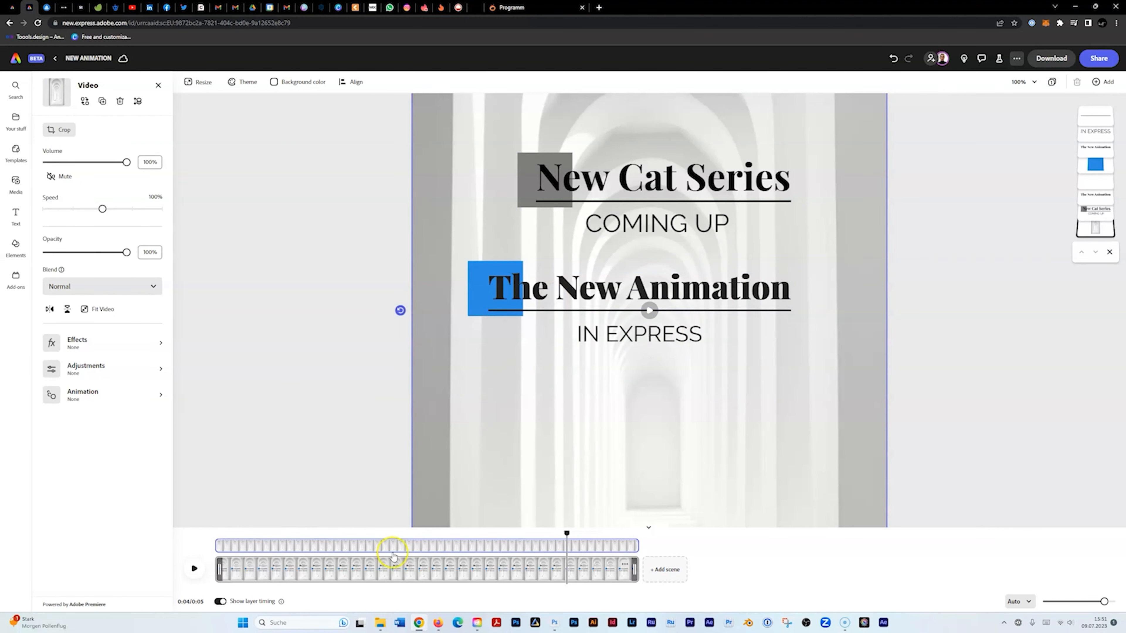
click(221, 602)
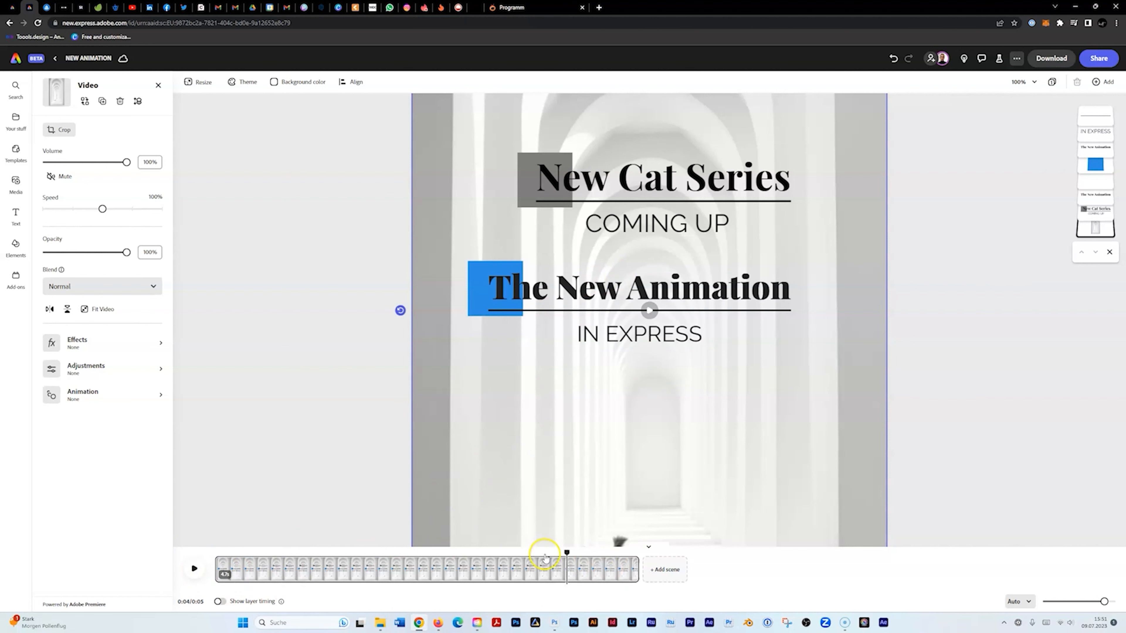
click(596, 293)
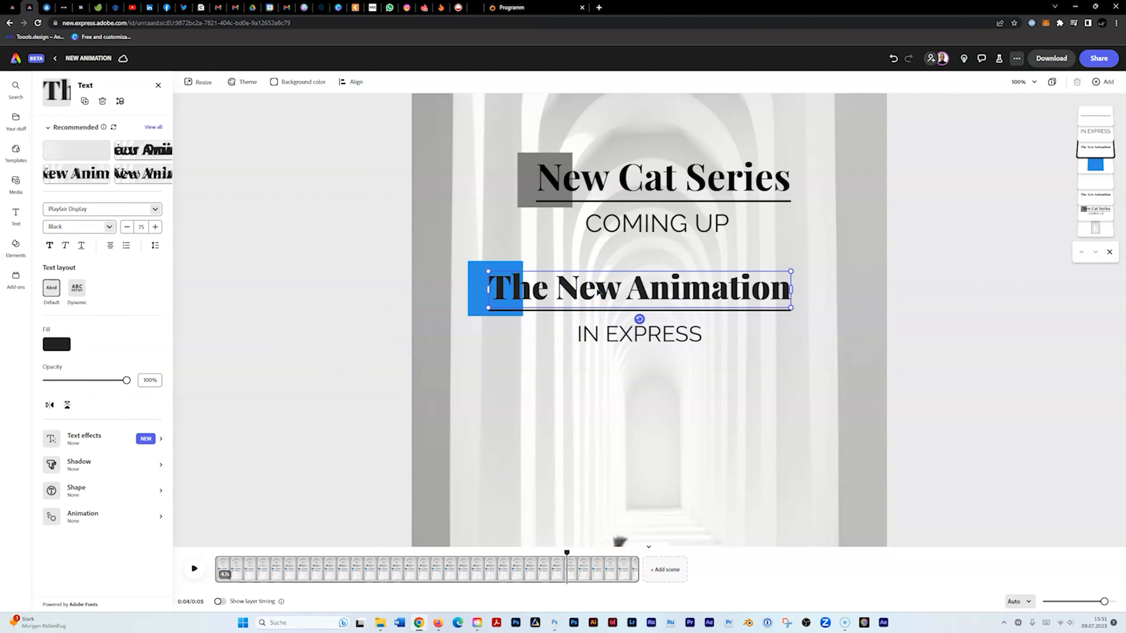
click(483, 284)
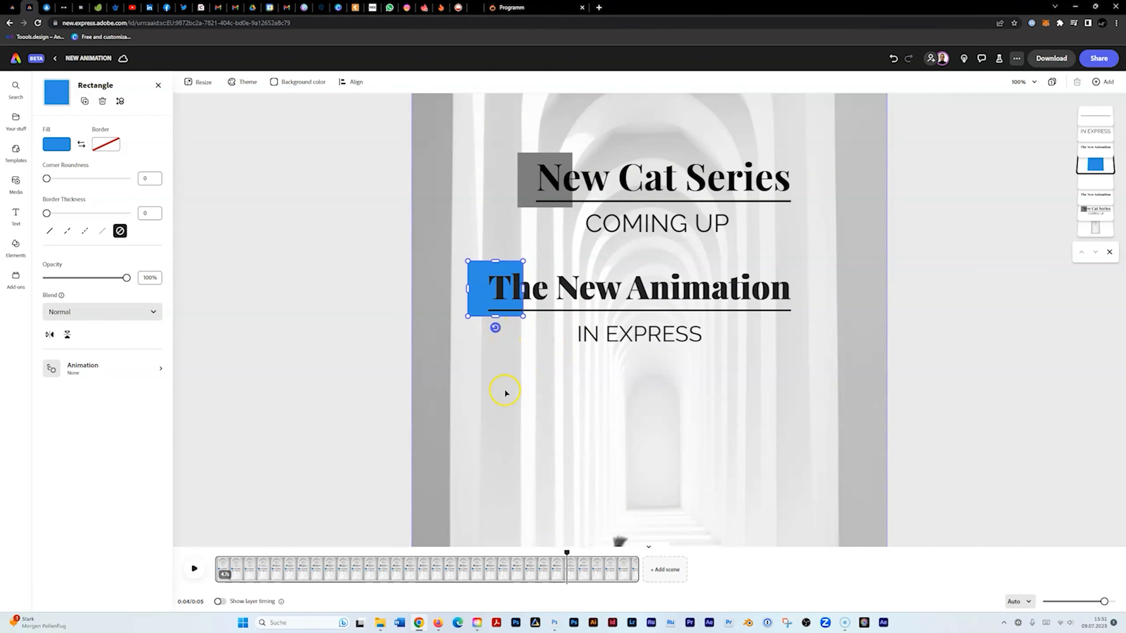
click(84, 366)
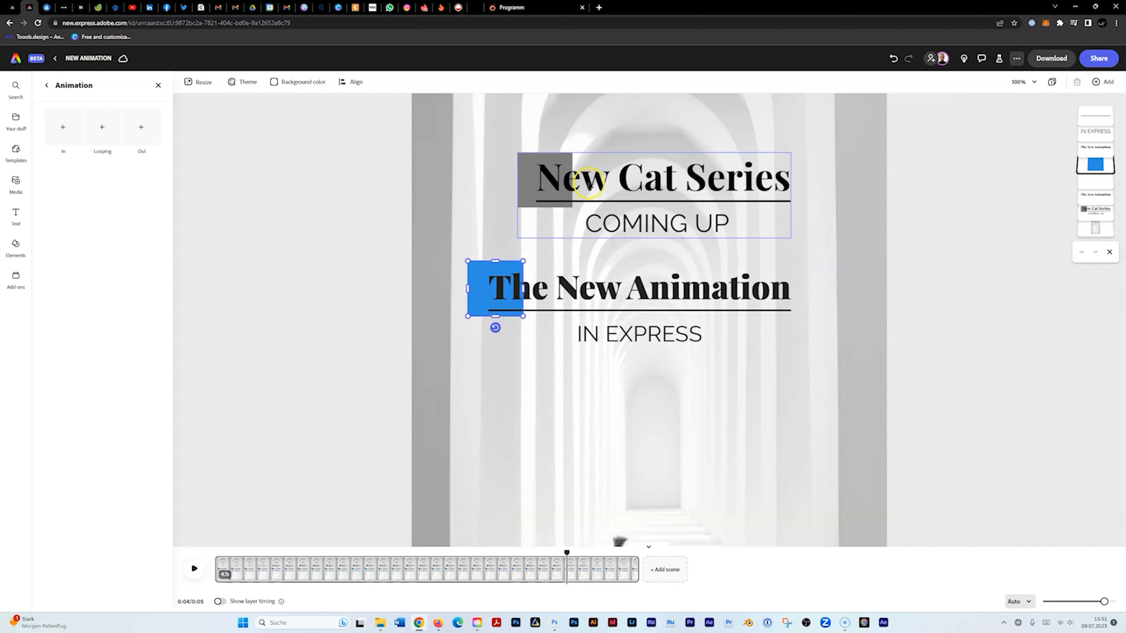
click(629, 163)
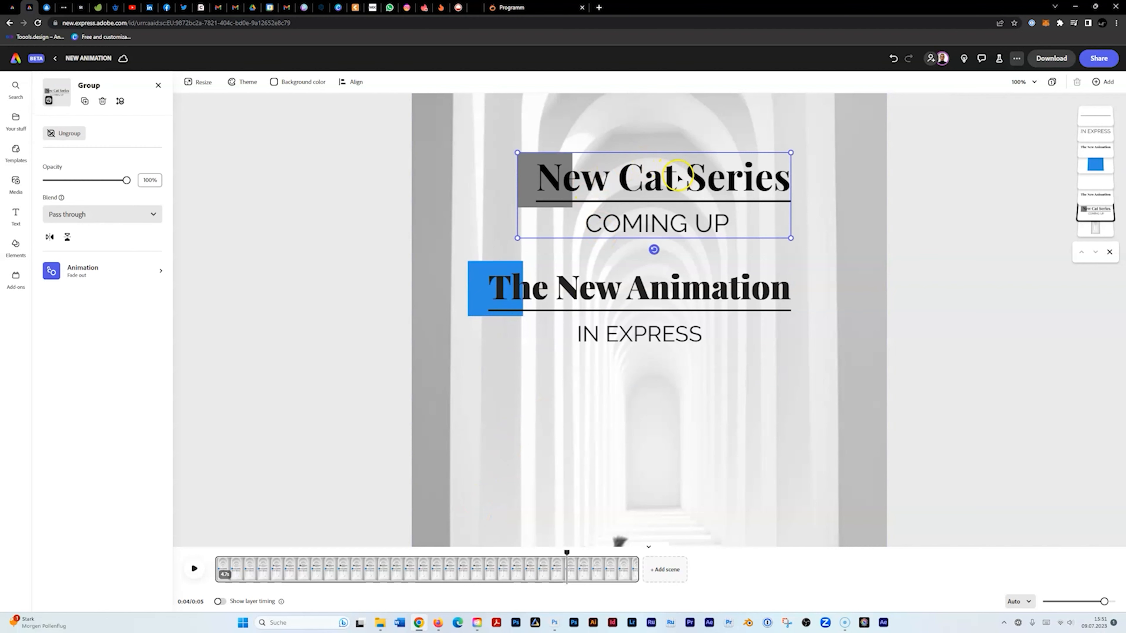
Step: Delete the New Cat Series group, then select the background, title and IN EXPRESS
key(Delete)
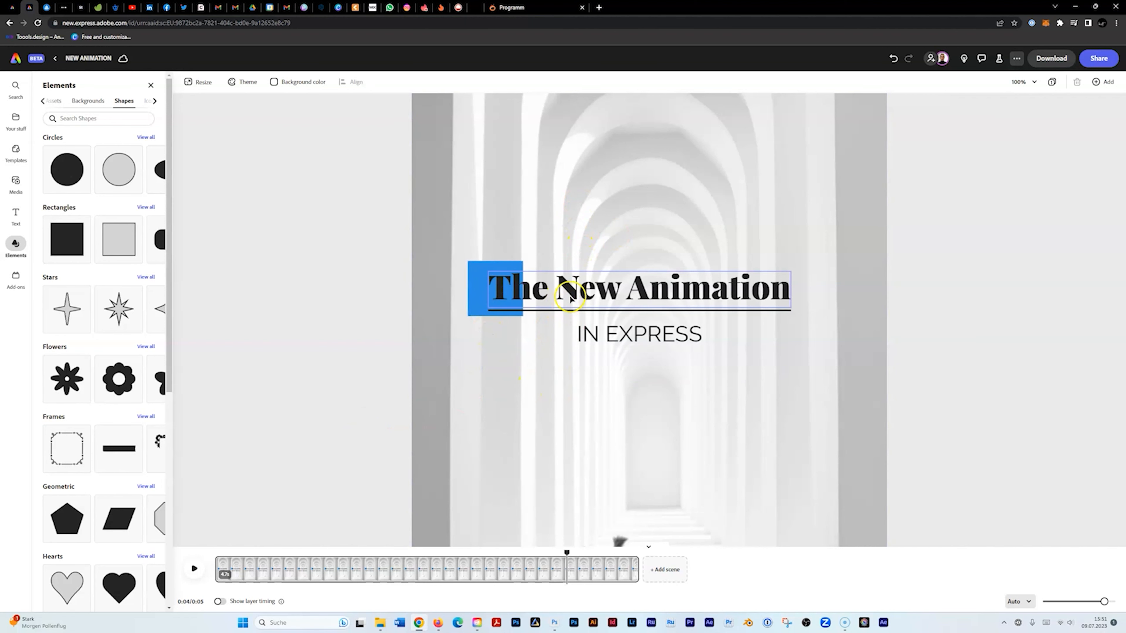
click(576, 247)
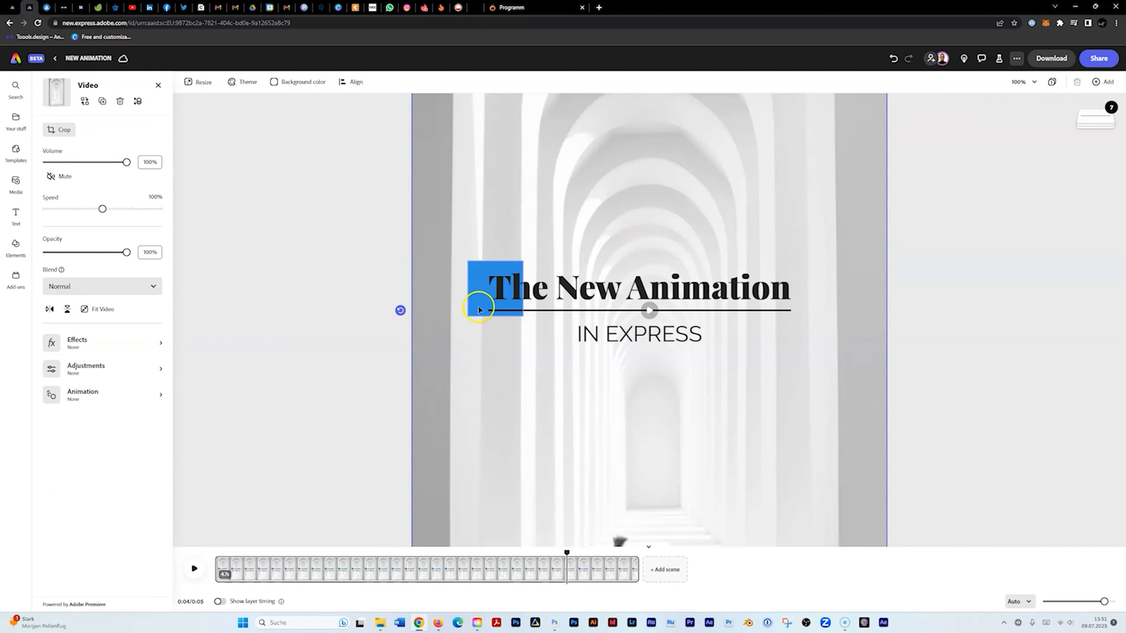
click(601, 288)
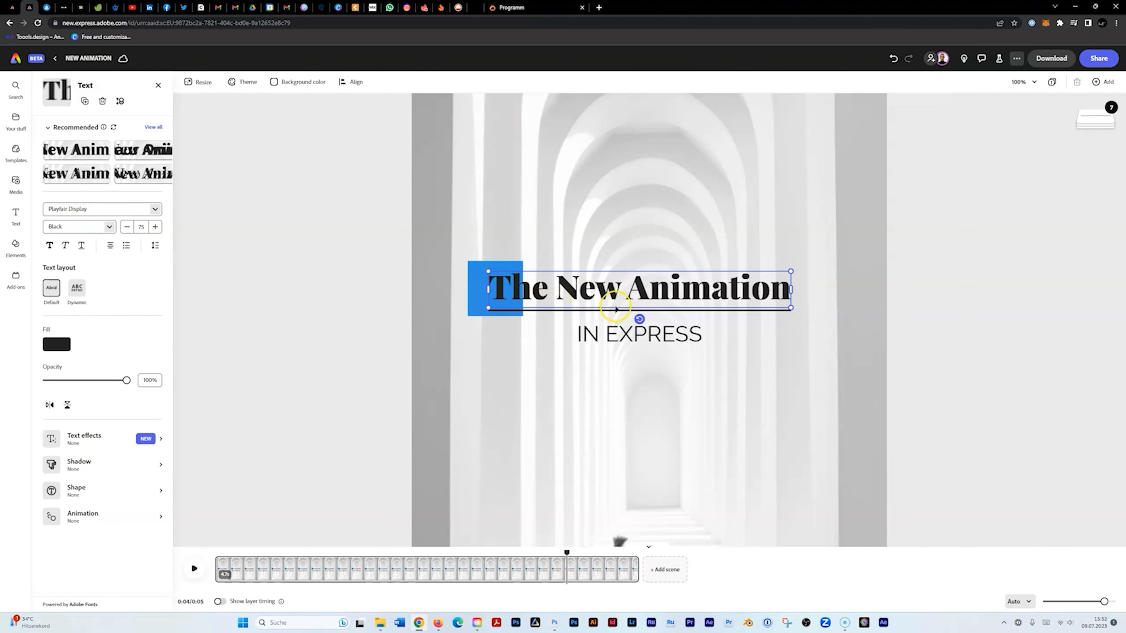
click(619, 330)
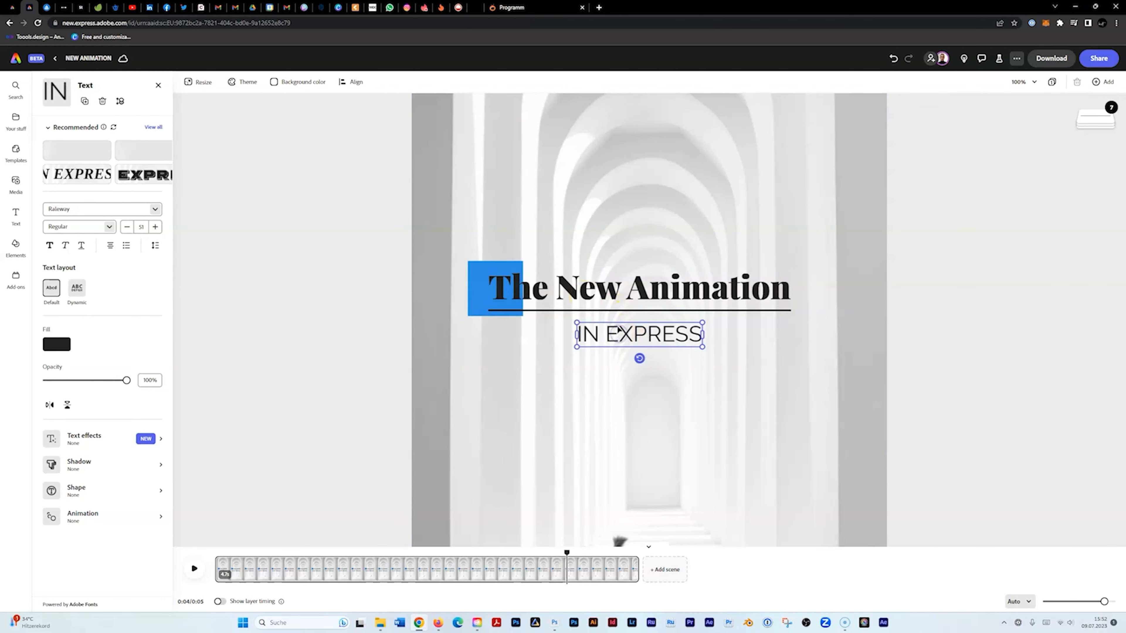
Step: Switch Show layer timing back on with The New Animation title selected
click(477, 296)
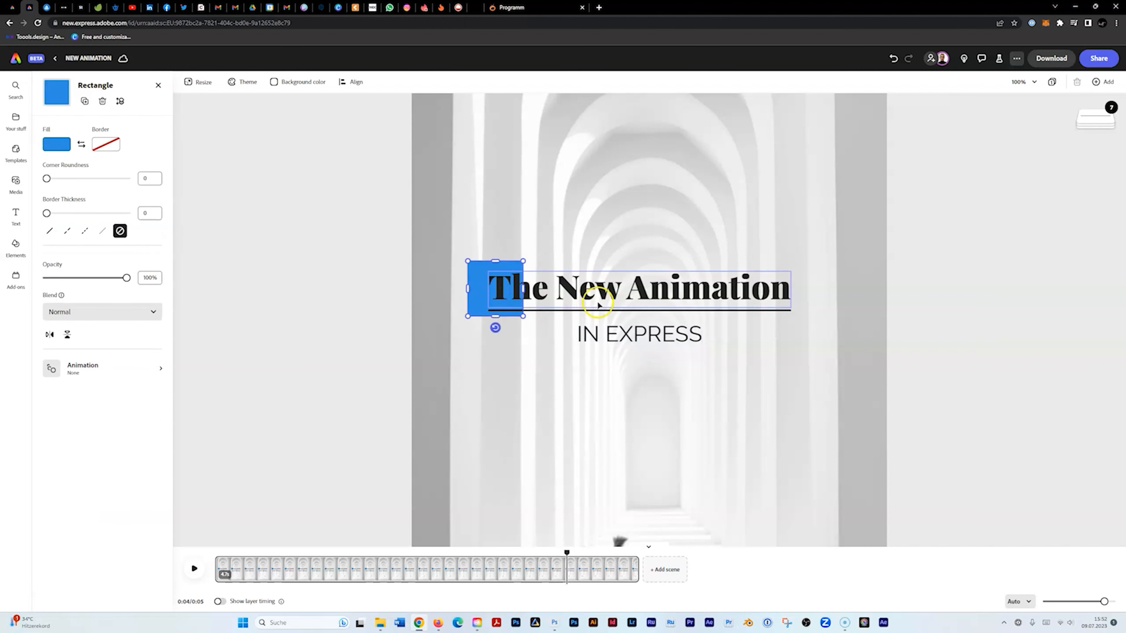
click(613, 310)
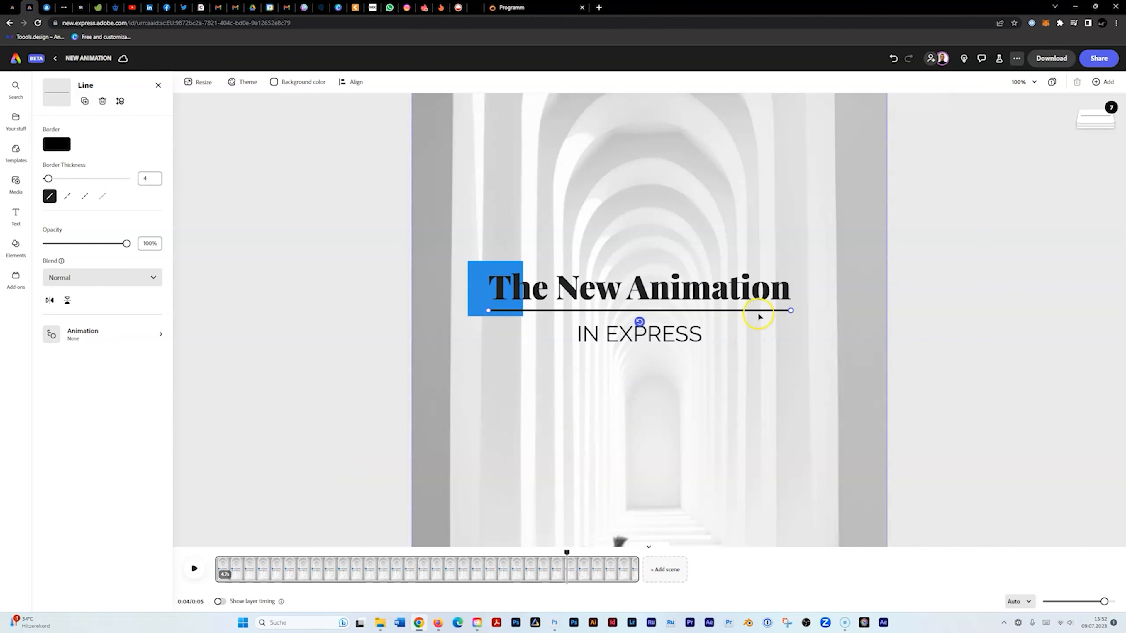
click(610, 288)
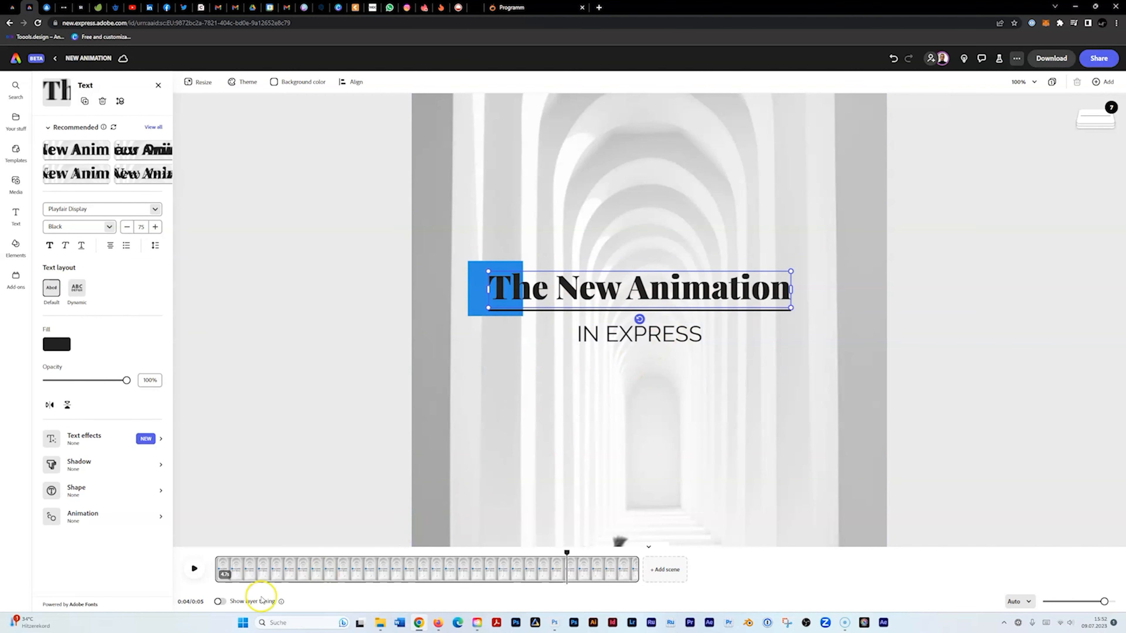
click(218, 602)
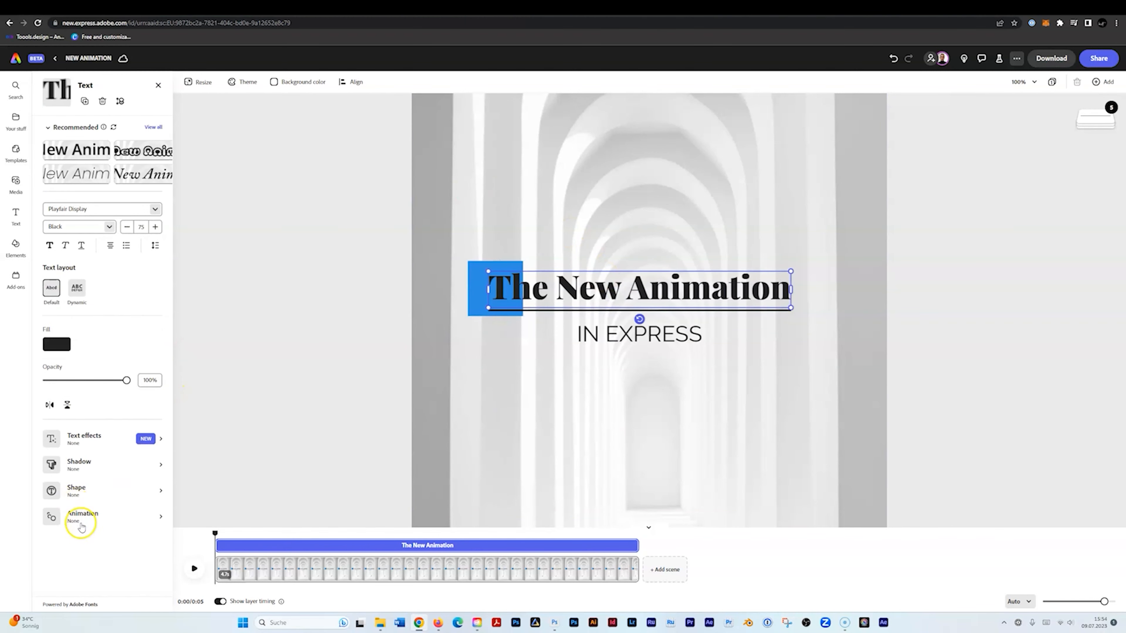
Step: Give The New Animation title a Rise in entrance with Up direction
click(80, 519)
click(63, 131)
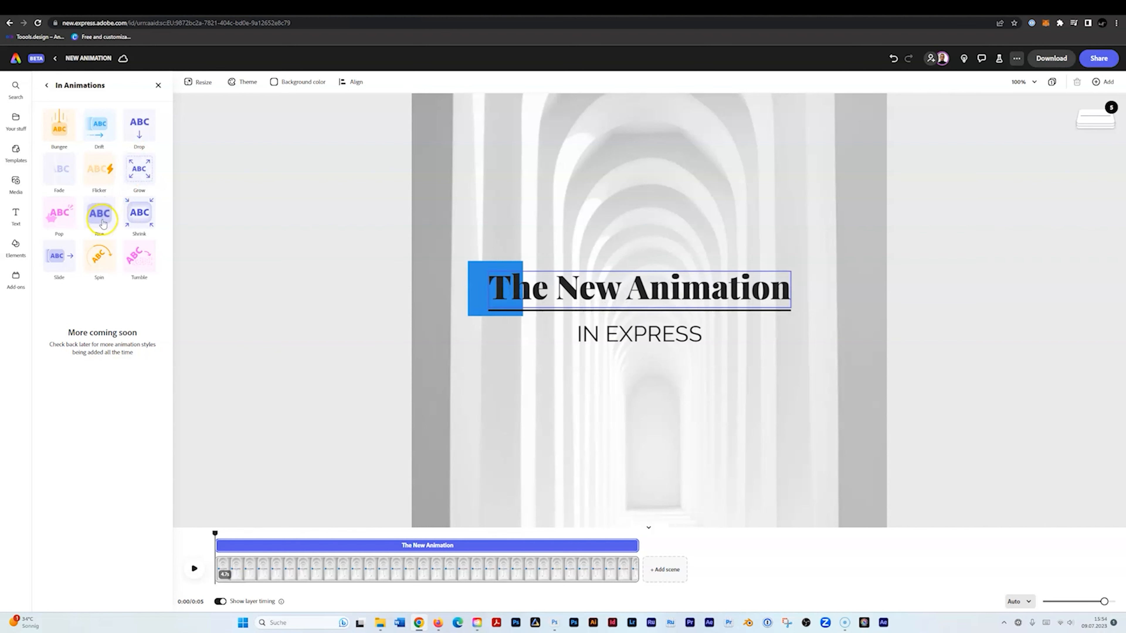
click(140, 129)
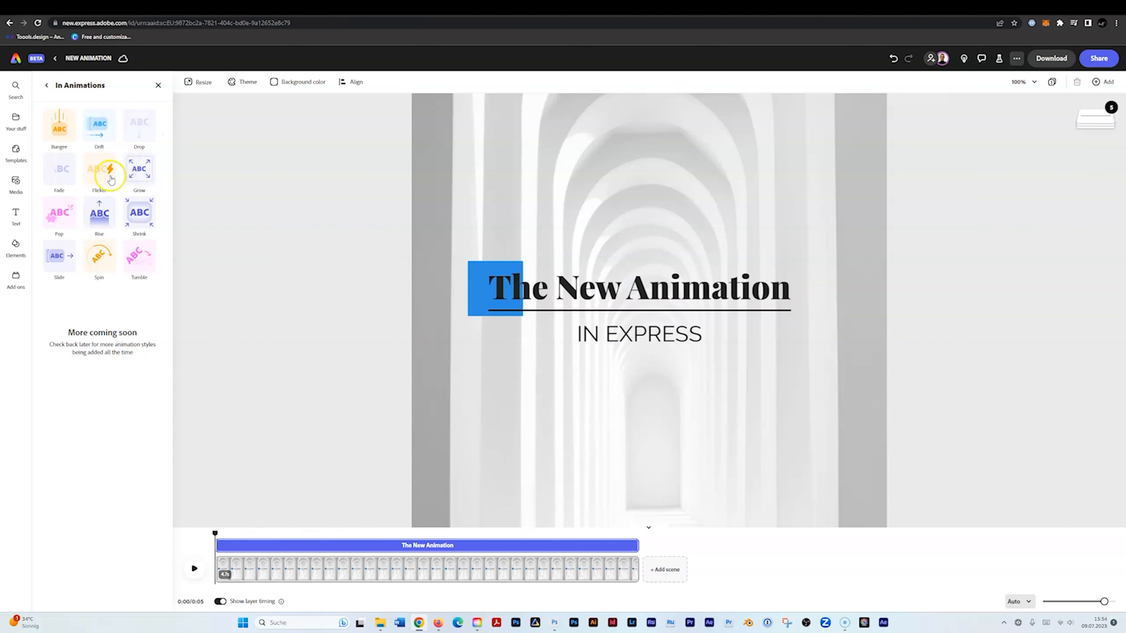
click(101, 230)
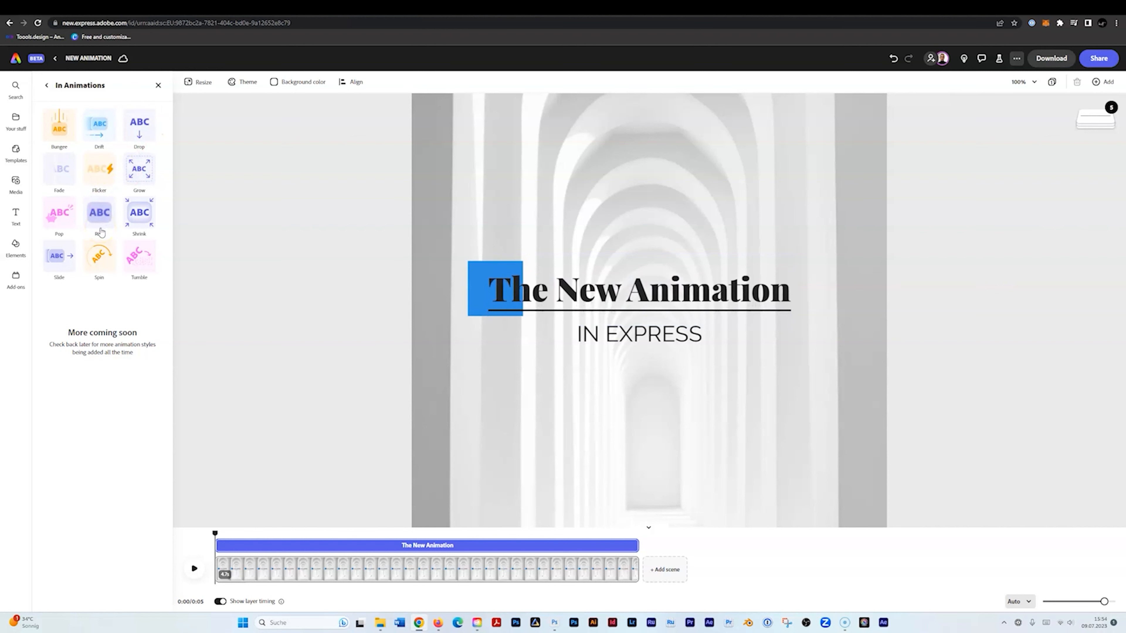
click(102, 220)
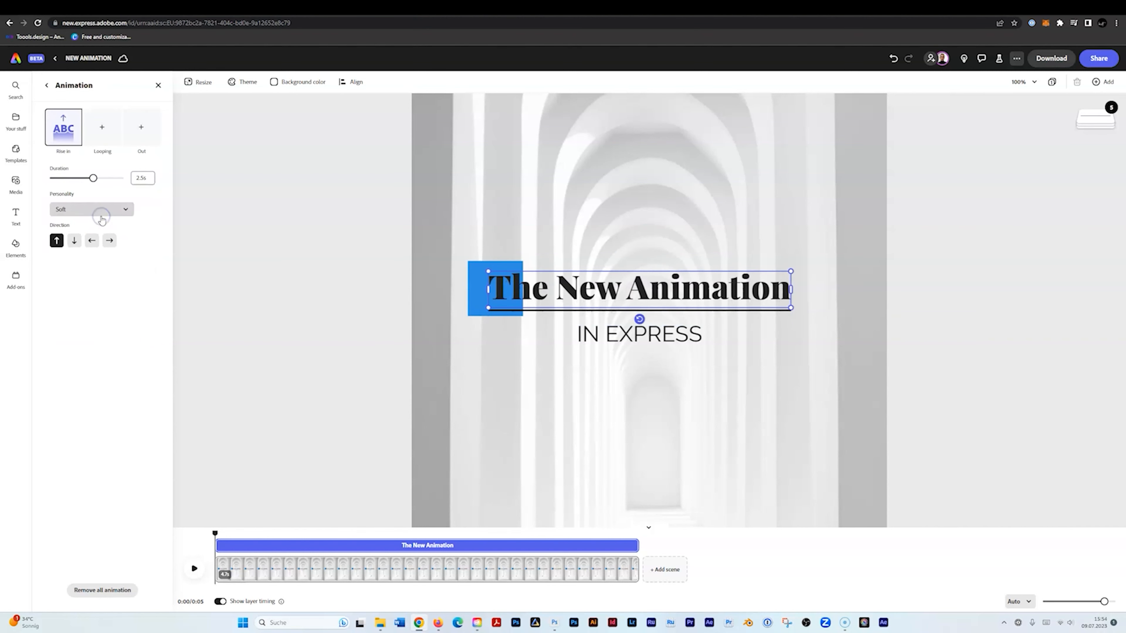
click(74, 240)
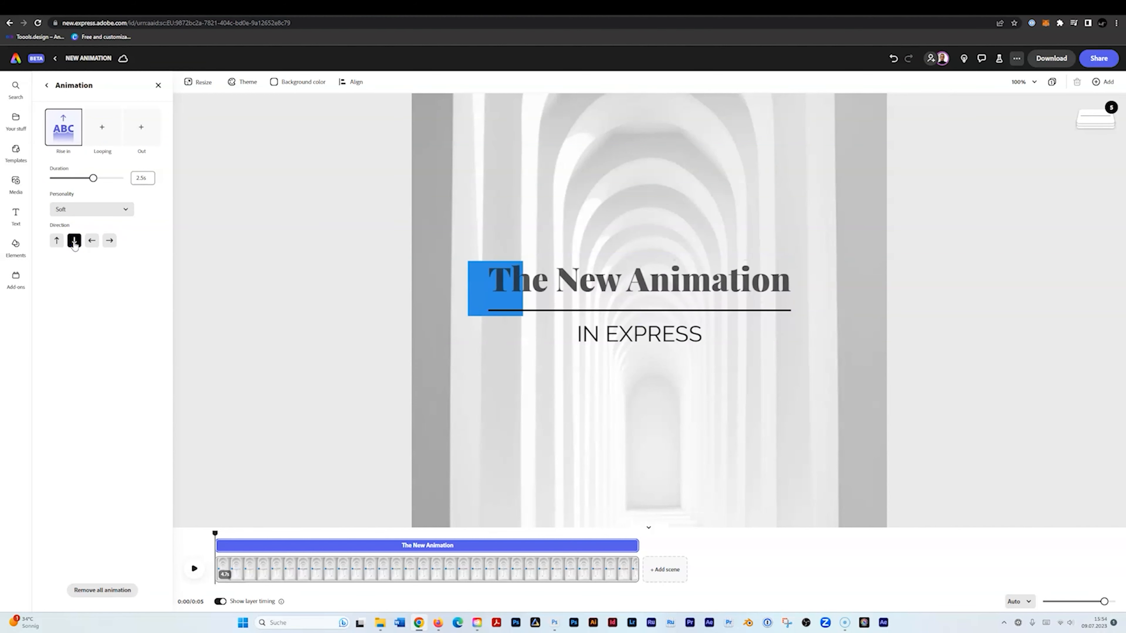
click(57, 241)
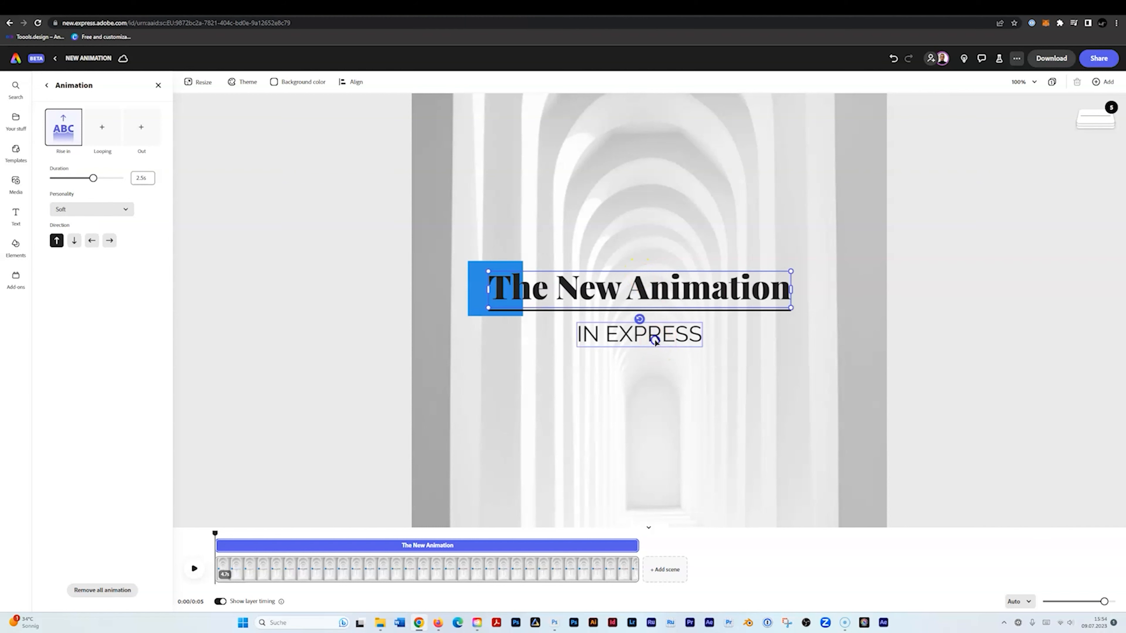
Step: Give IN EXPRESS a Rise in entrance with Down direction
click(655, 342)
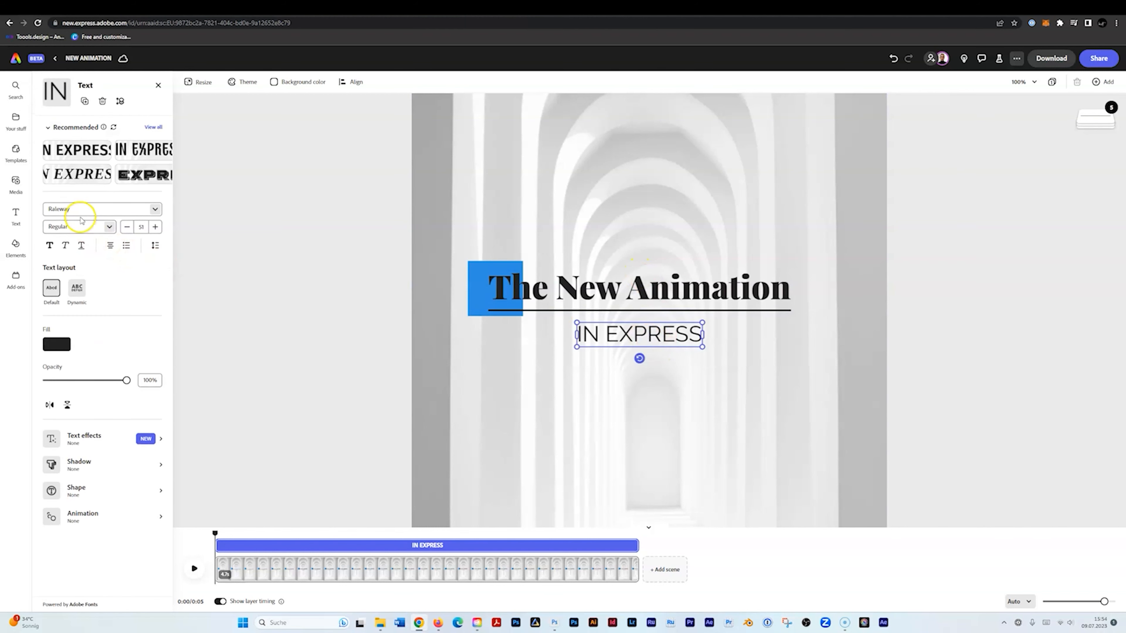
click(84, 514)
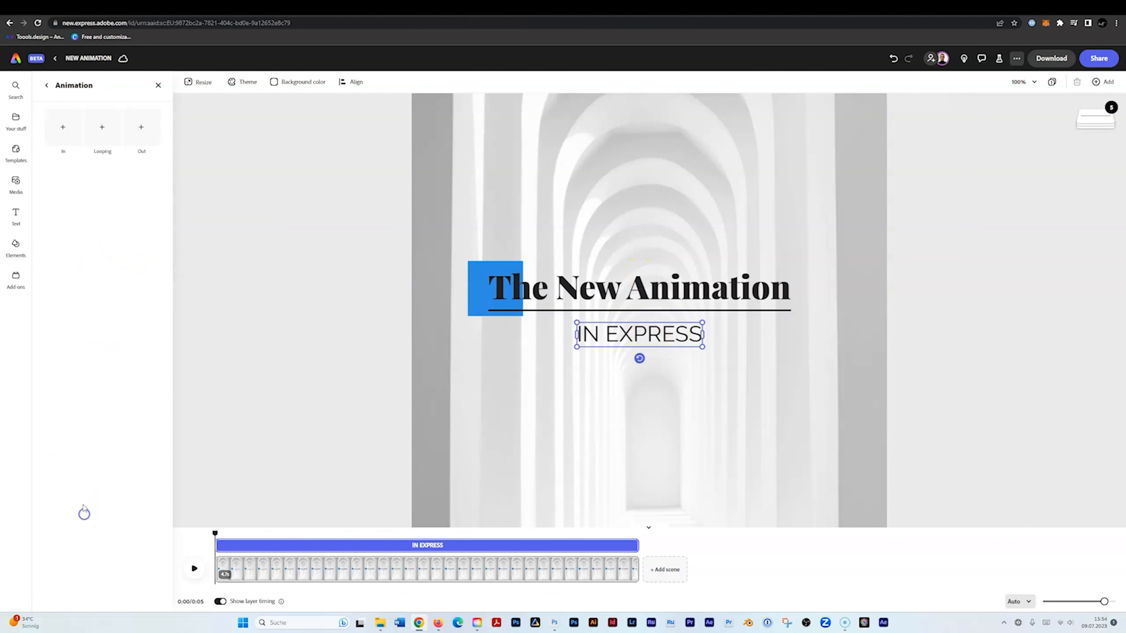
click(64, 130)
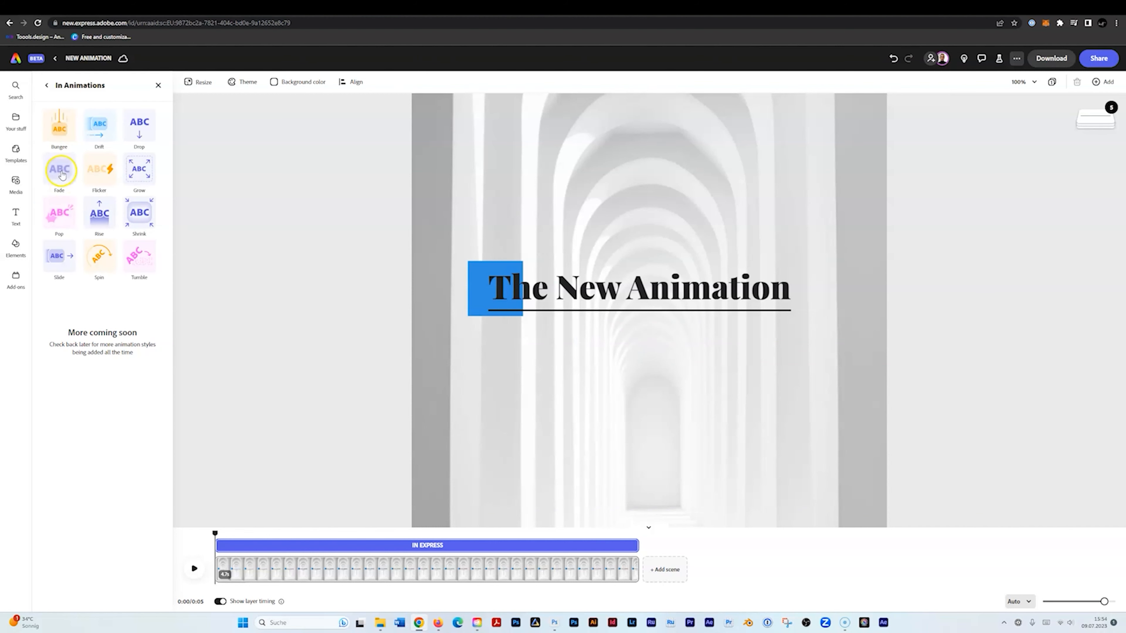
click(104, 215)
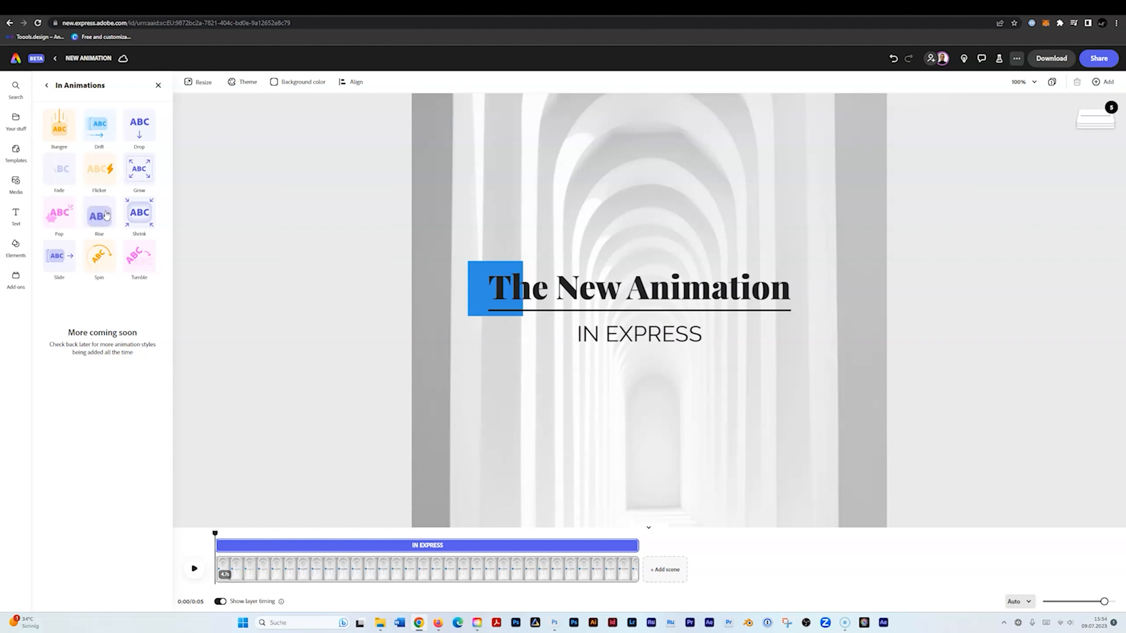
click(71, 240)
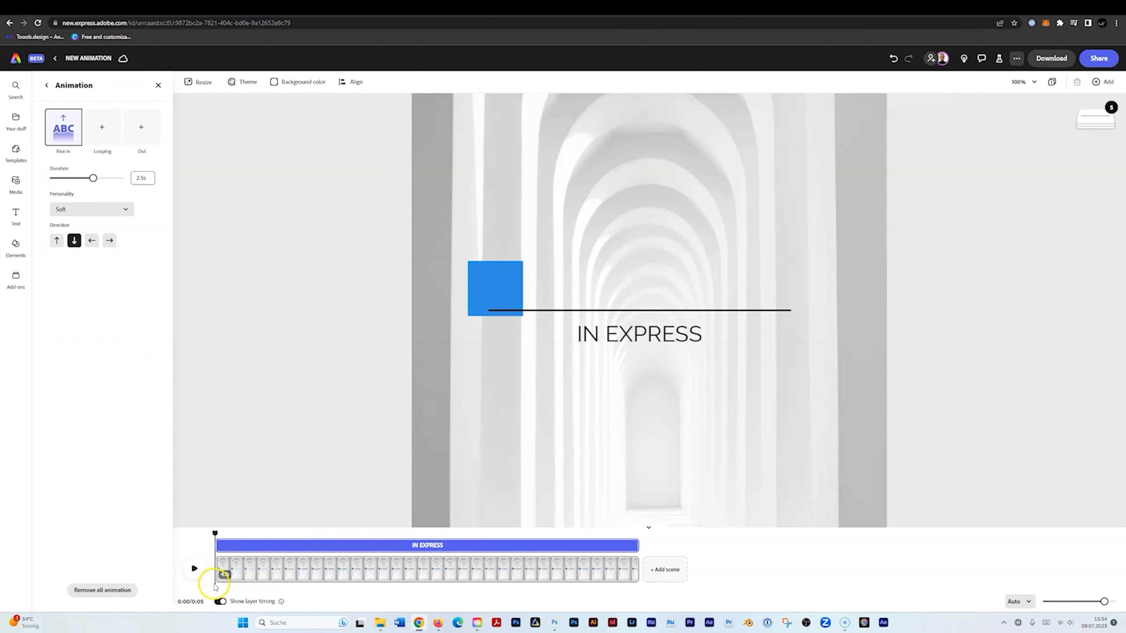
Step: Preview the animation, nudge IN EXPRESS up under the title, and rewind the playhead
click(194, 568)
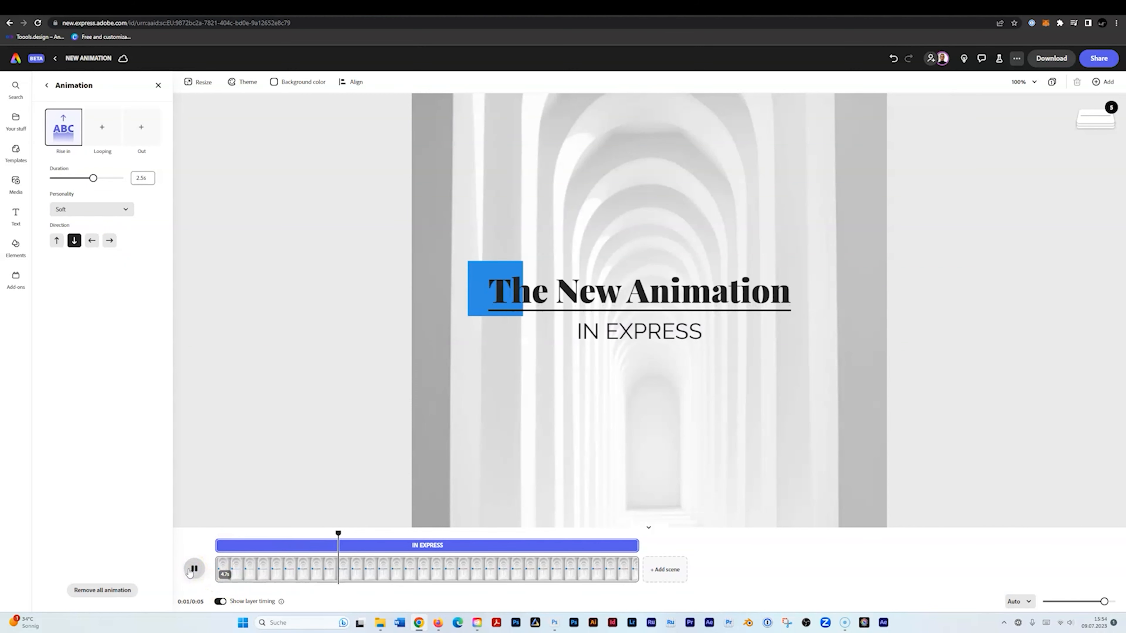
click(633, 333)
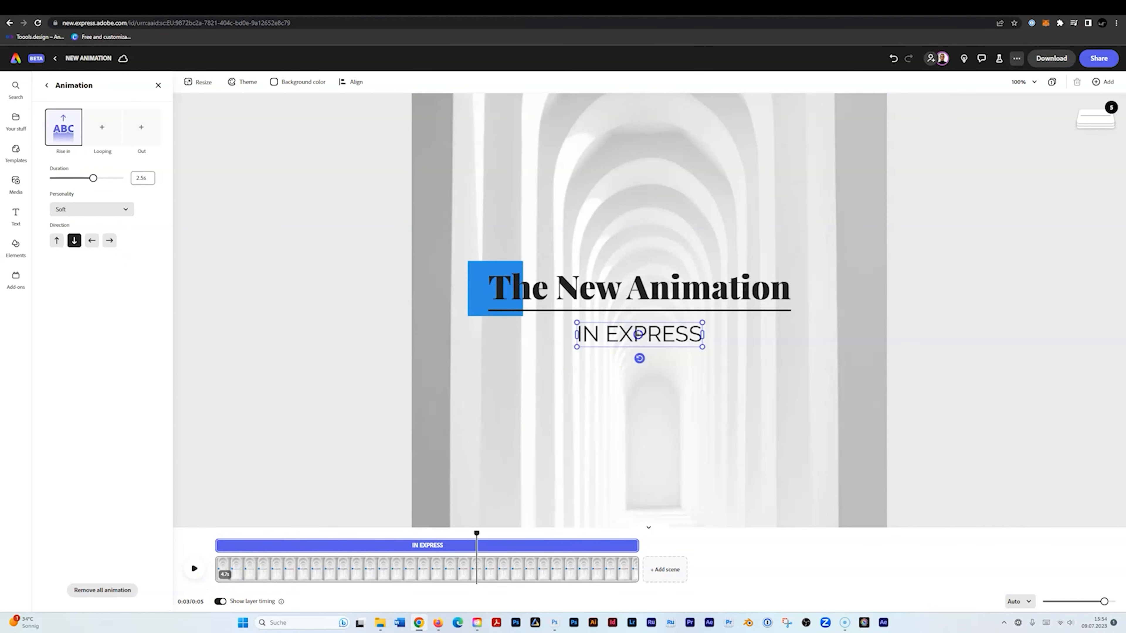
drag(643, 324, 642, 322)
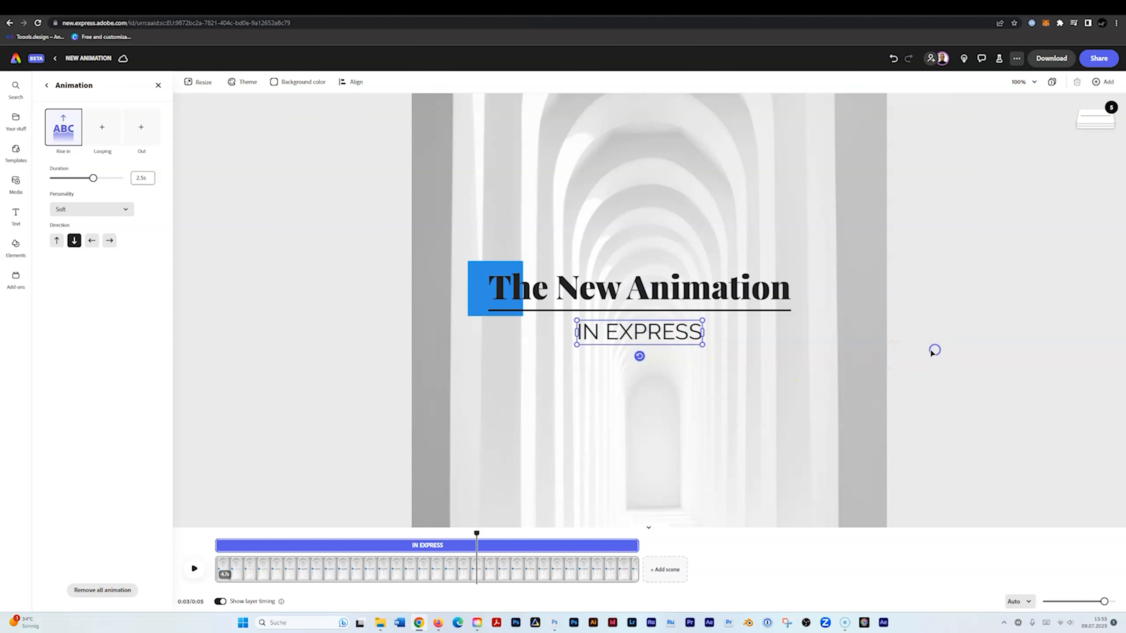
drag(473, 531, 160, 528)
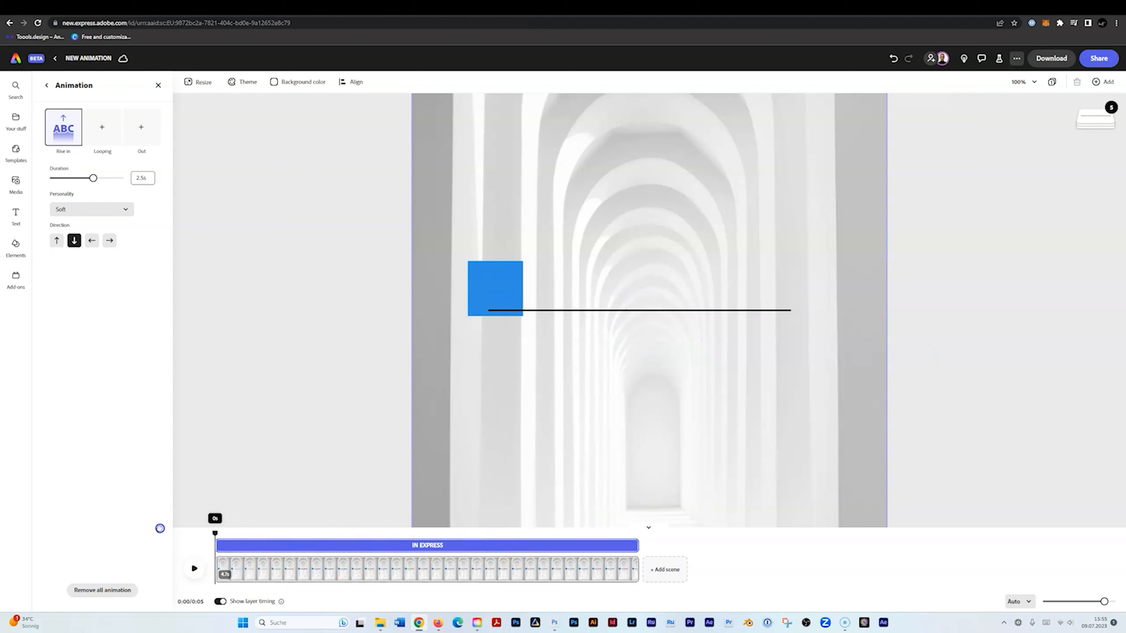
Step: Give the underline a Grow in entrance, trying Smooth, Energetic and Loud before keeping Soft
click(767, 311)
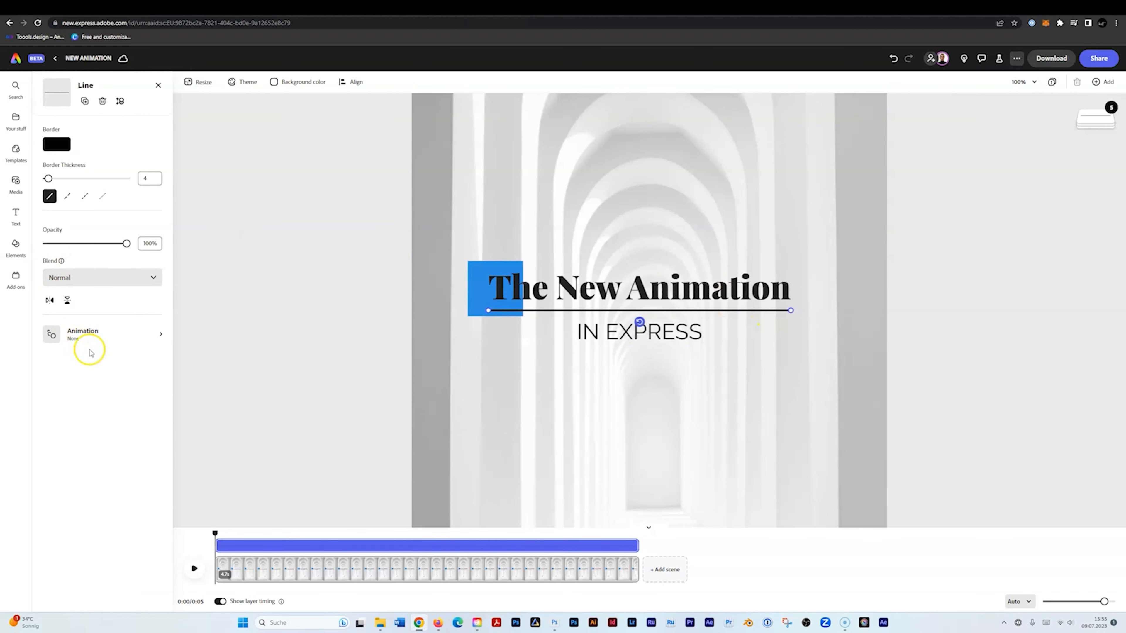
click(94, 340)
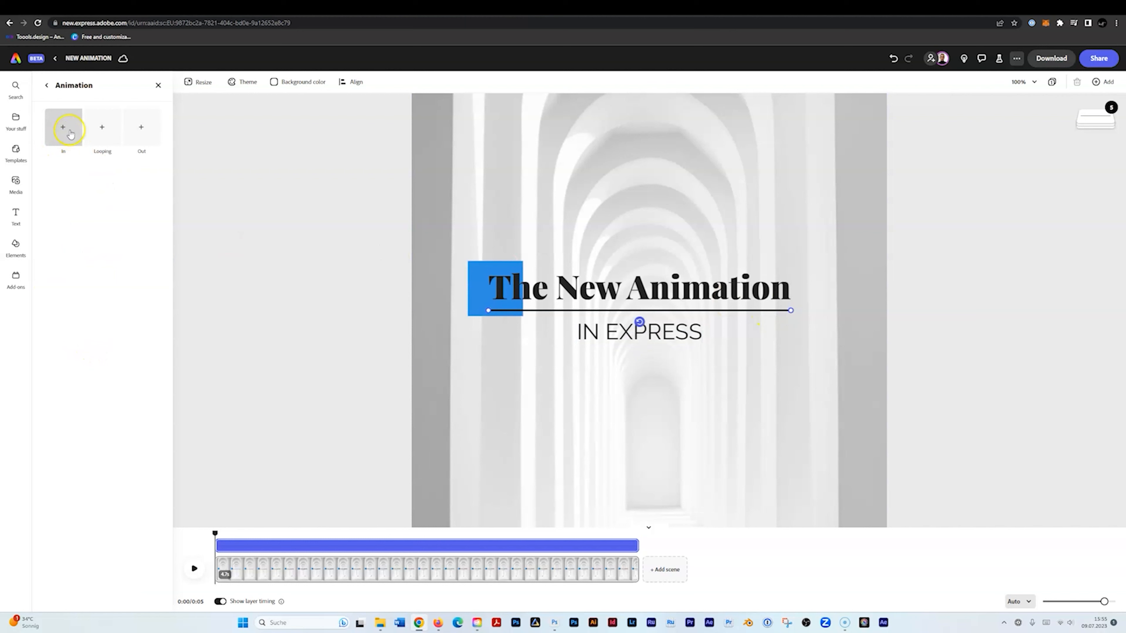
click(69, 132)
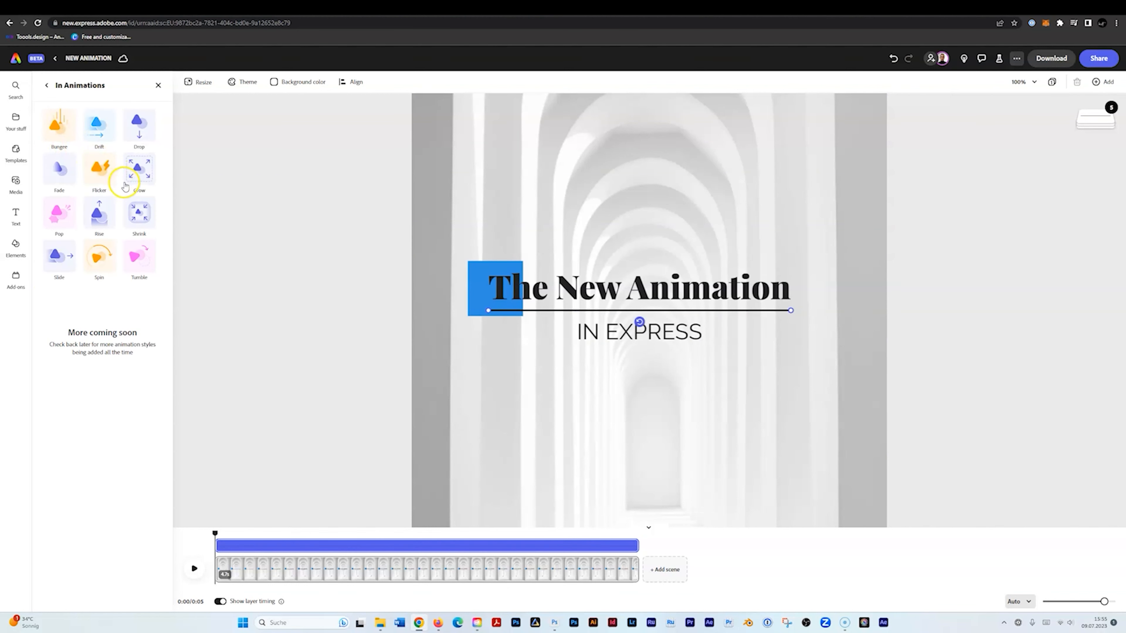
click(147, 179)
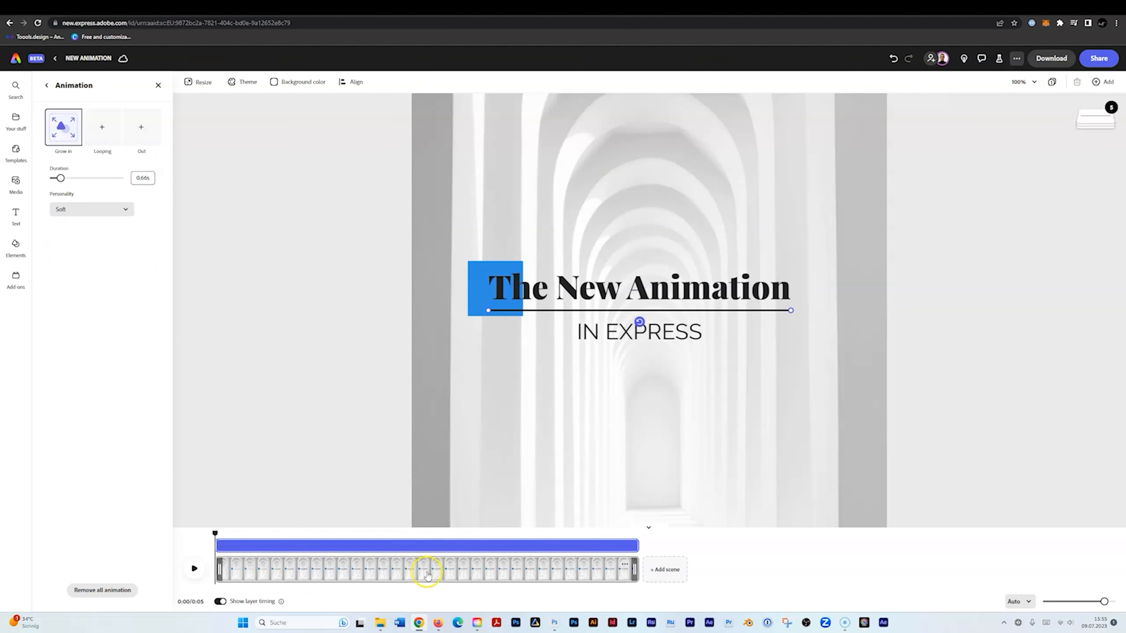
click(77, 210)
click(72, 244)
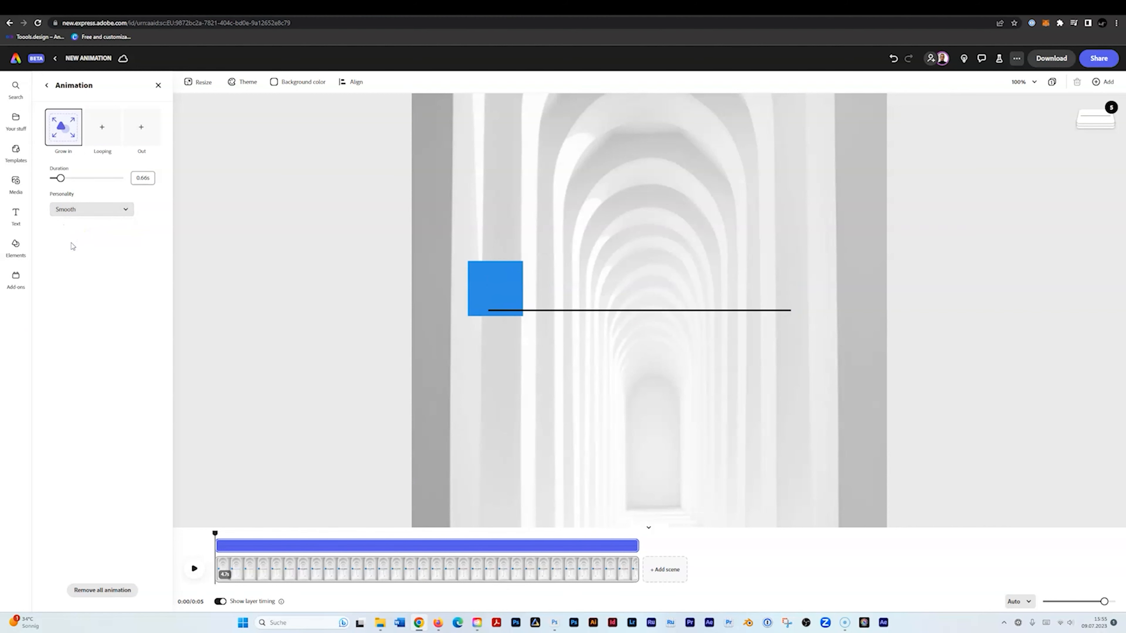
click(68, 209)
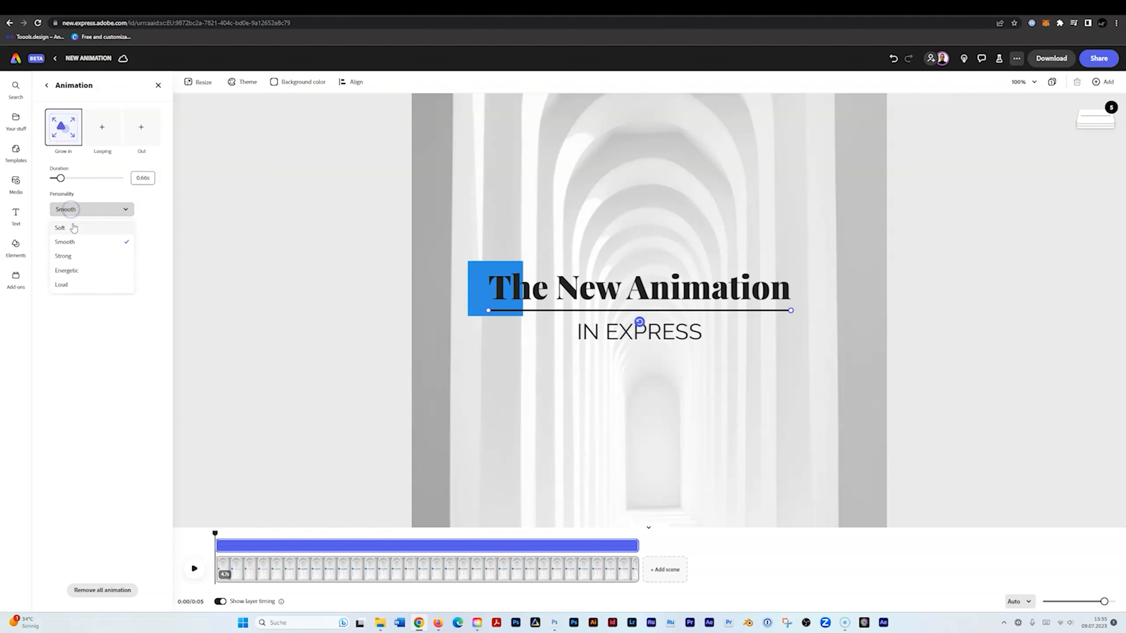
click(71, 272)
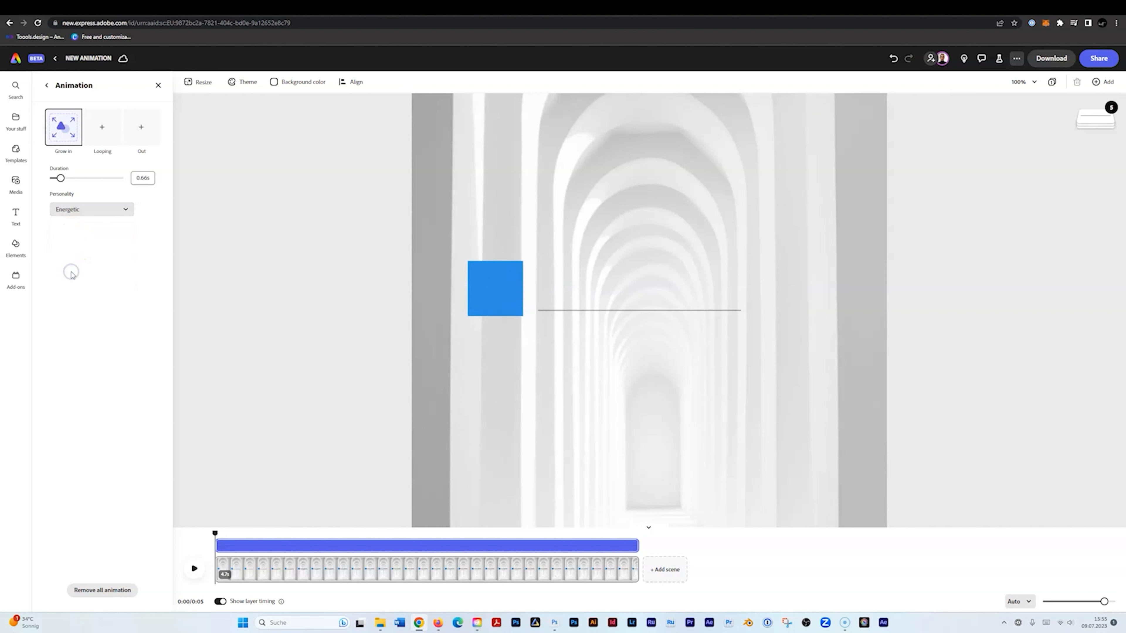
click(78, 209)
click(69, 285)
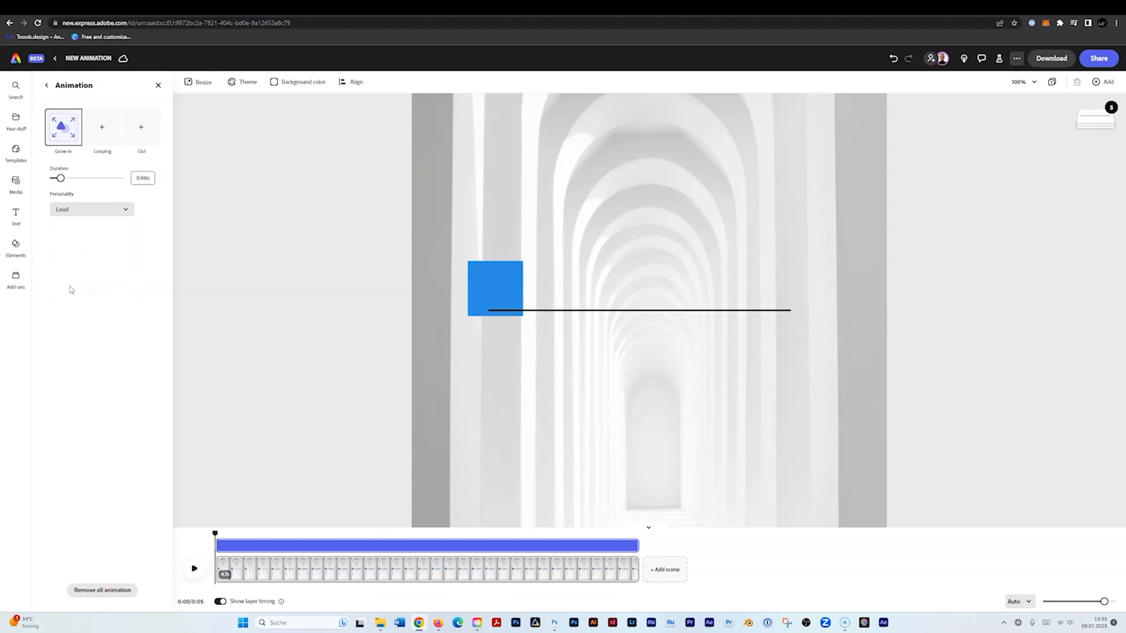
click(83, 209)
click(77, 231)
Step: Select the blue square and bring up its entrance animation choices
click(485, 293)
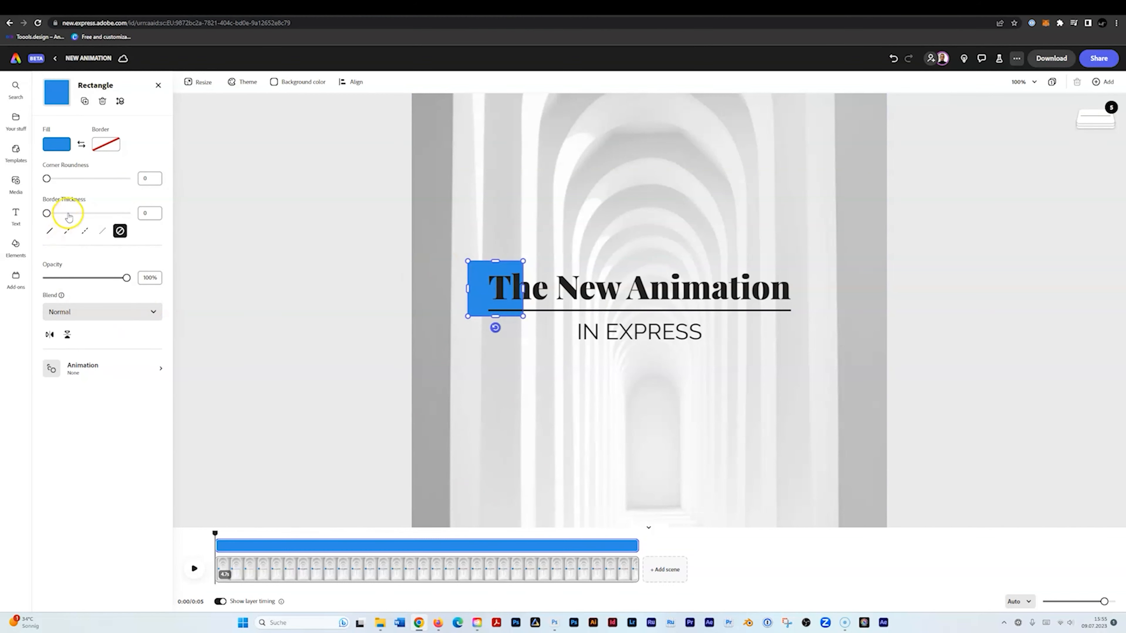
click(119, 366)
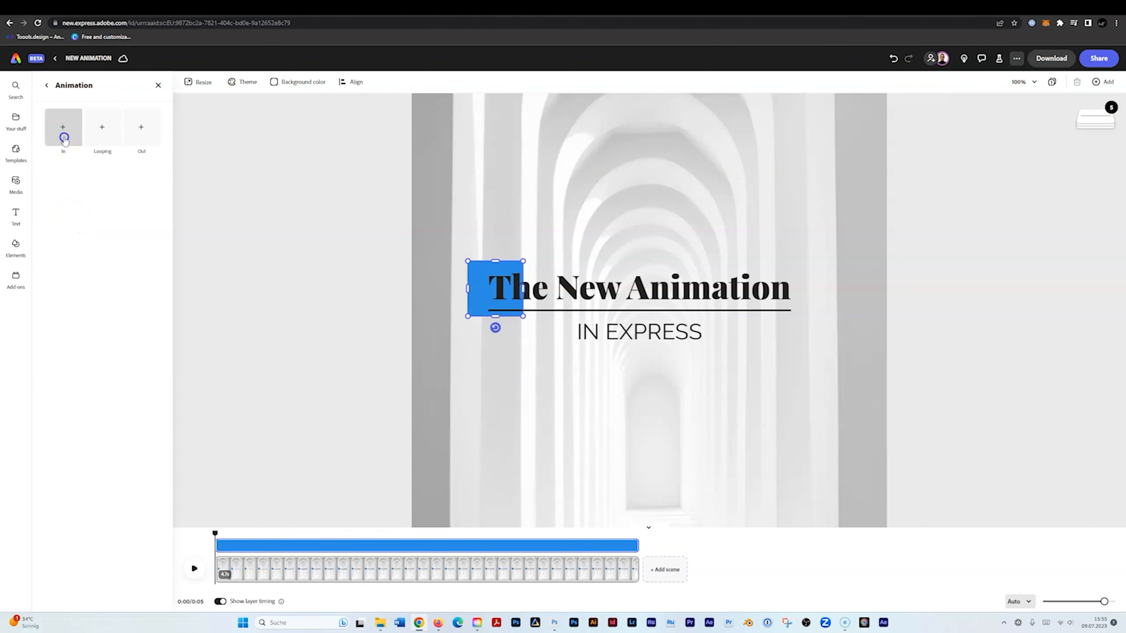
click(63, 127)
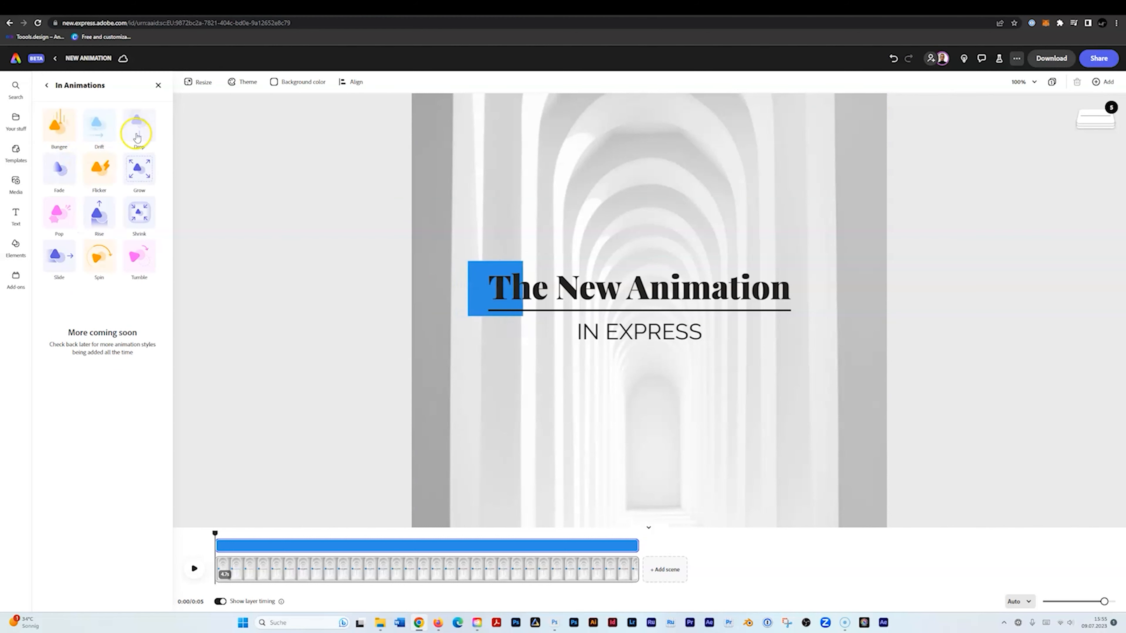
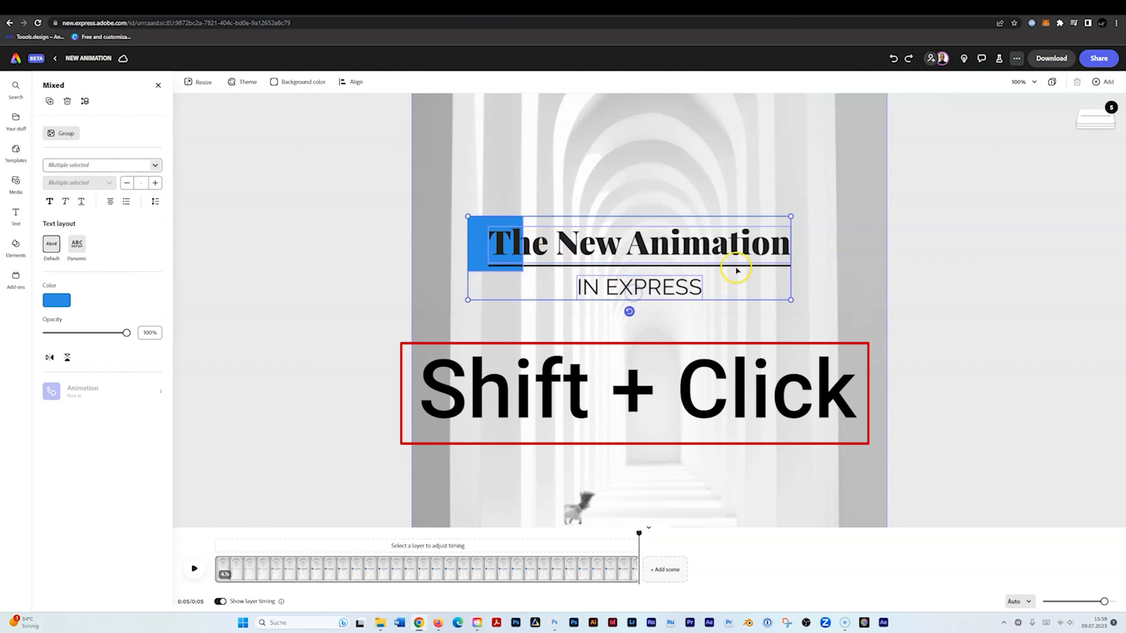
Step: Add the underline to the selection, group the title elements, and replay the preview from the start
shift+click(736, 267)
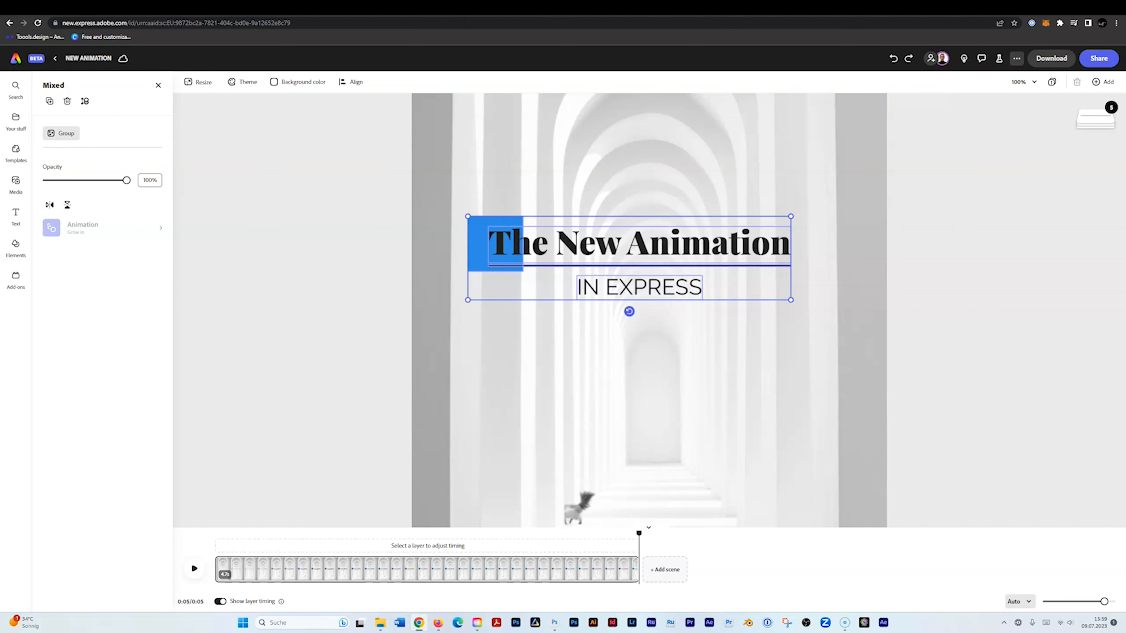
click(53, 142)
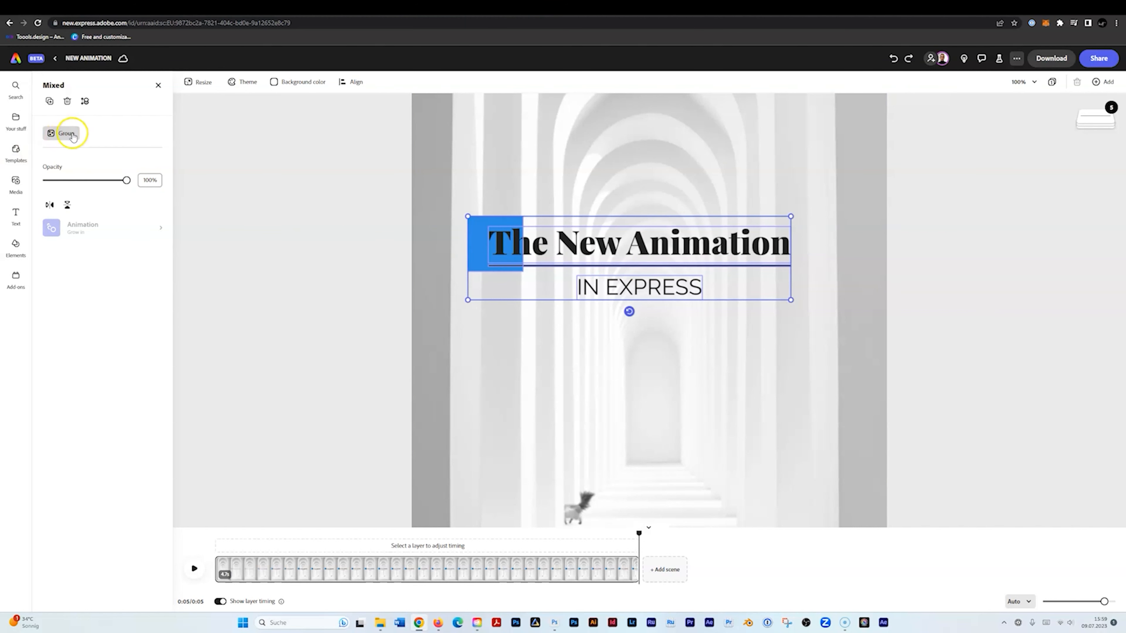
click(599, 549)
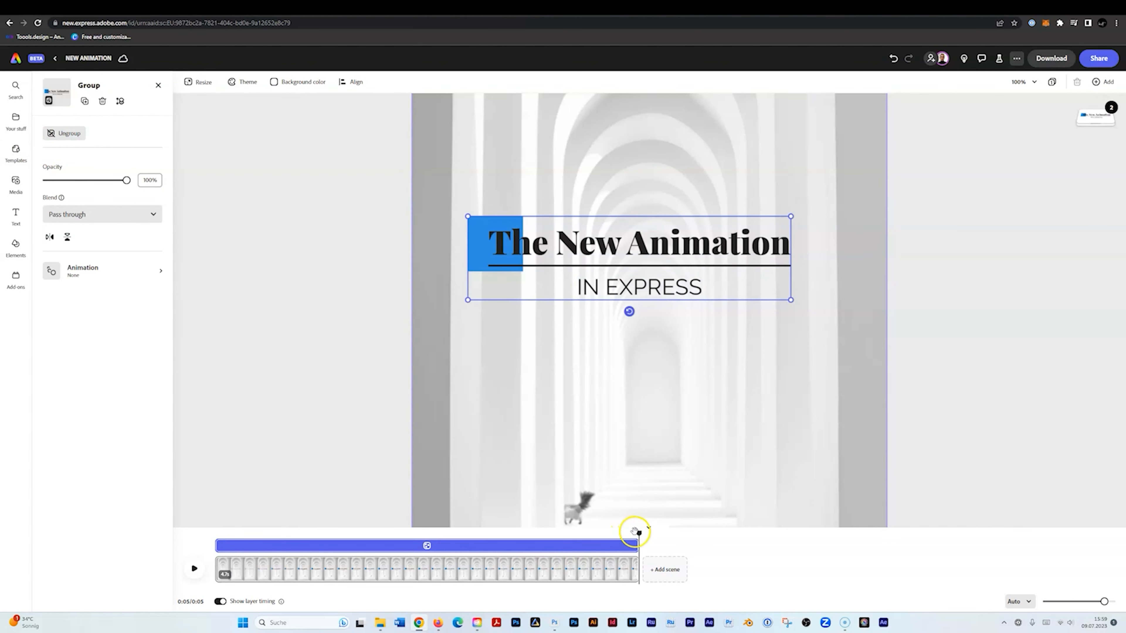
drag(635, 531, 201, 533)
click(192, 568)
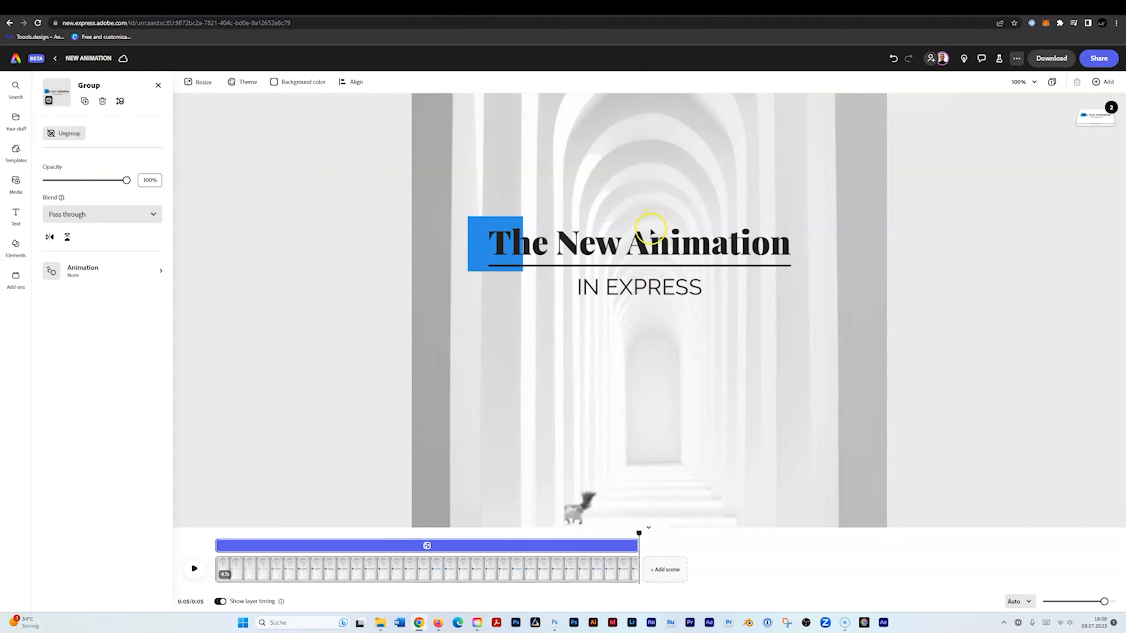
Step: Select the title text inside the group and the background video, then reselect the whole title group
double_click(649, 245)
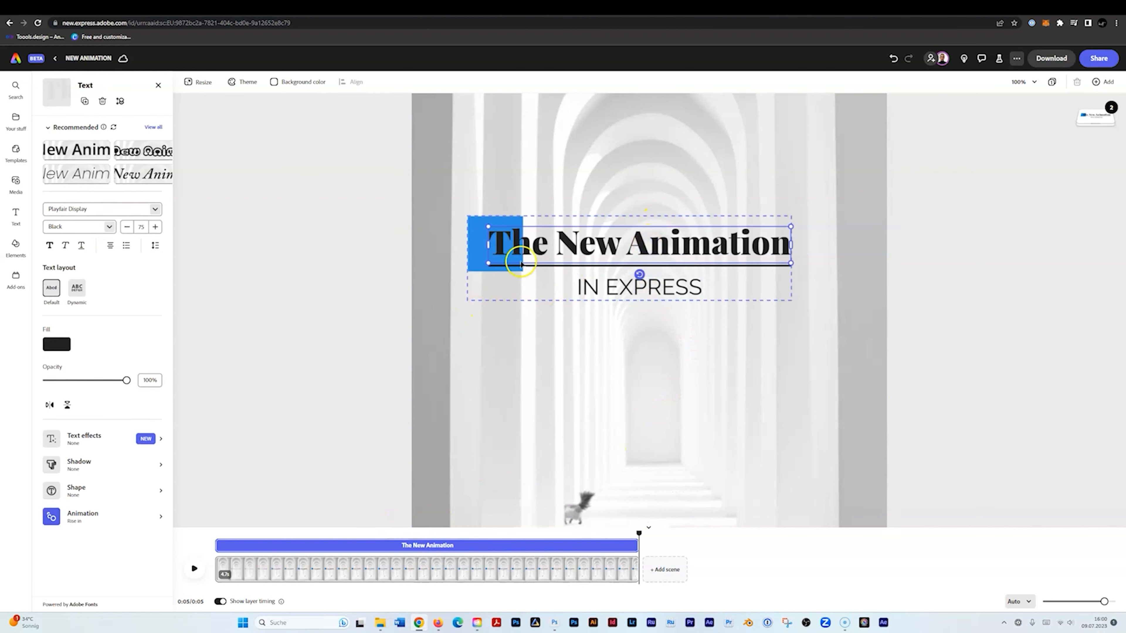
click(528, 383)
click(573, 251)
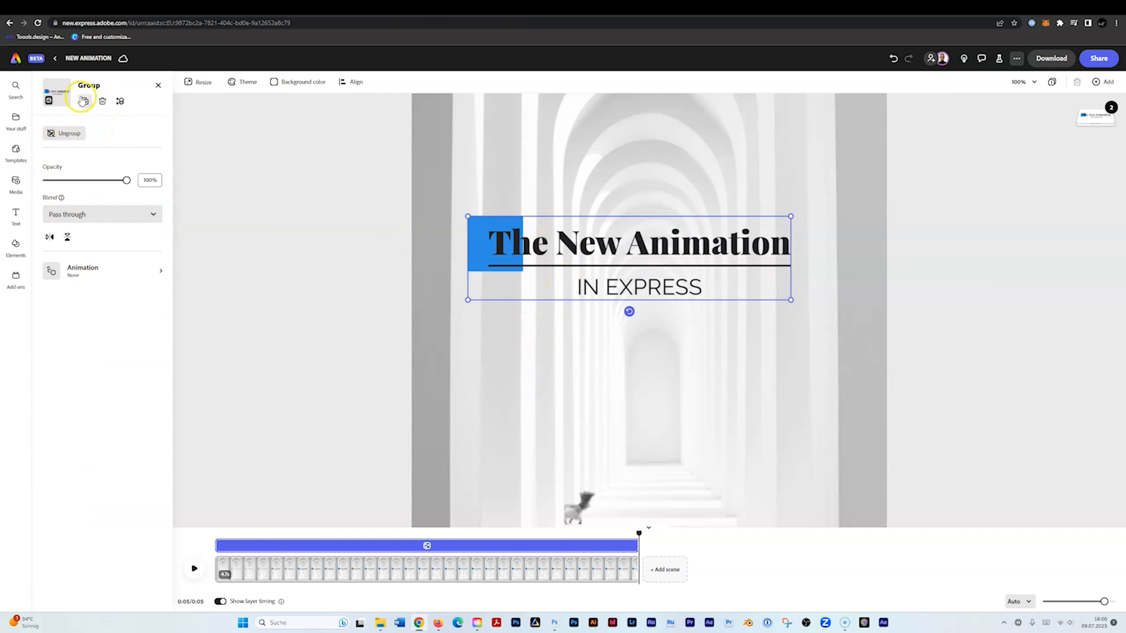
Step: Give the grouped title a Fade out exit animation and play it back
click(87, 277)
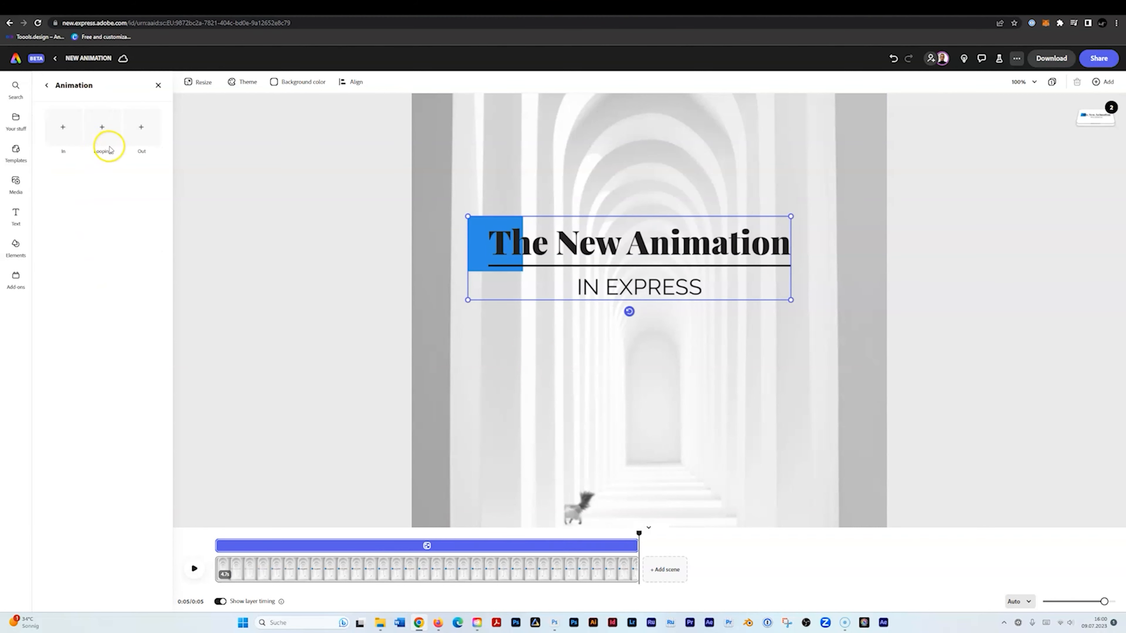
click(142, 132)
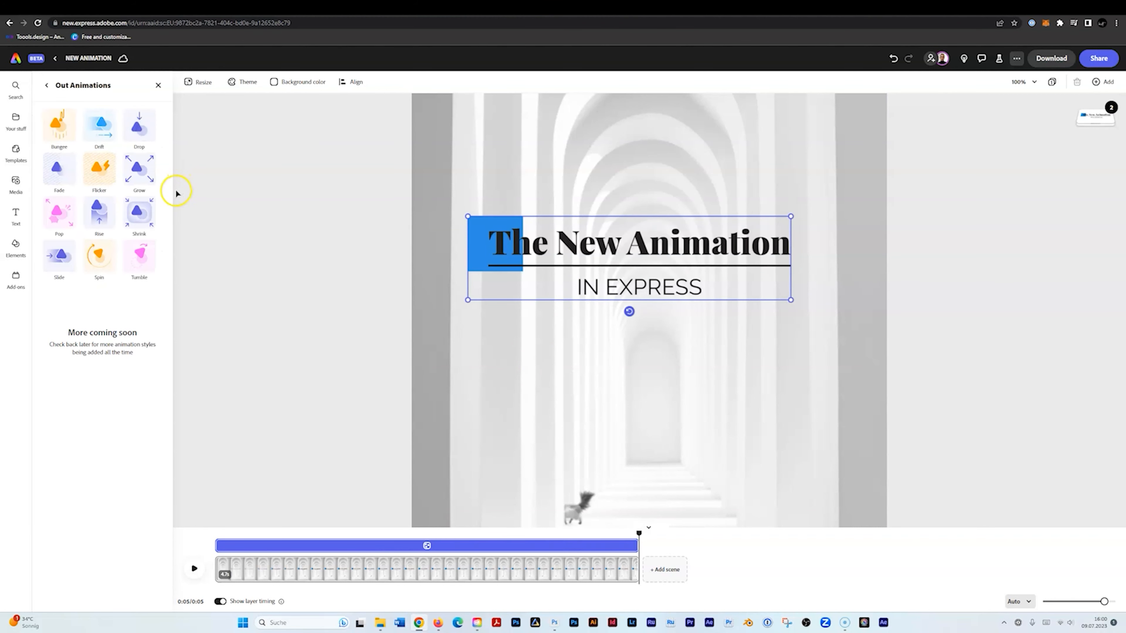
click(69, 161)
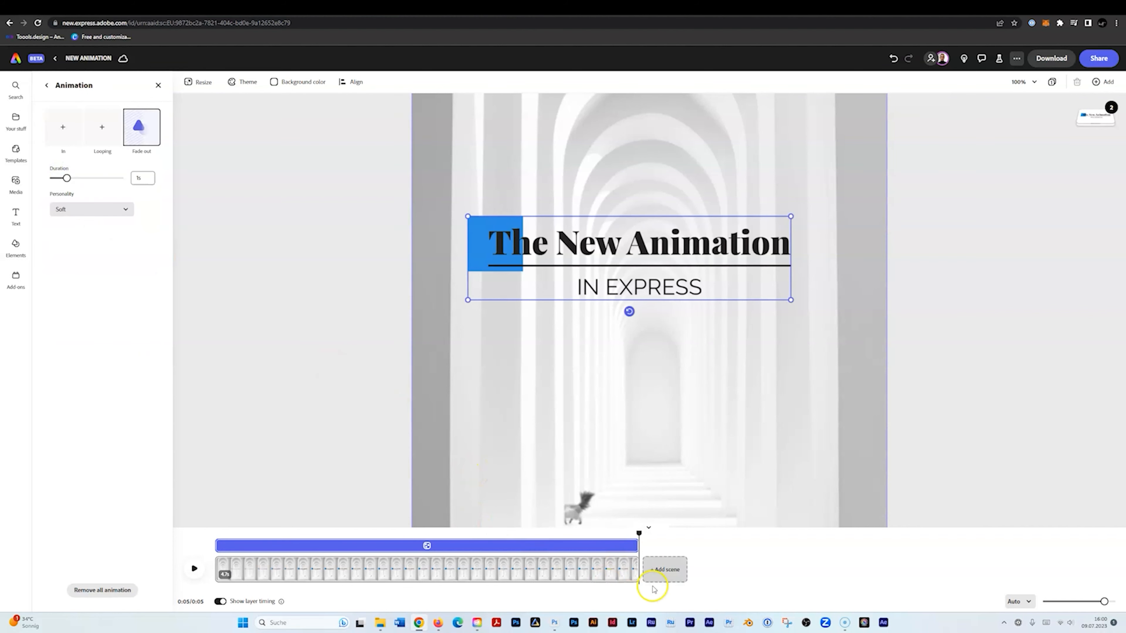
click(194, 567)
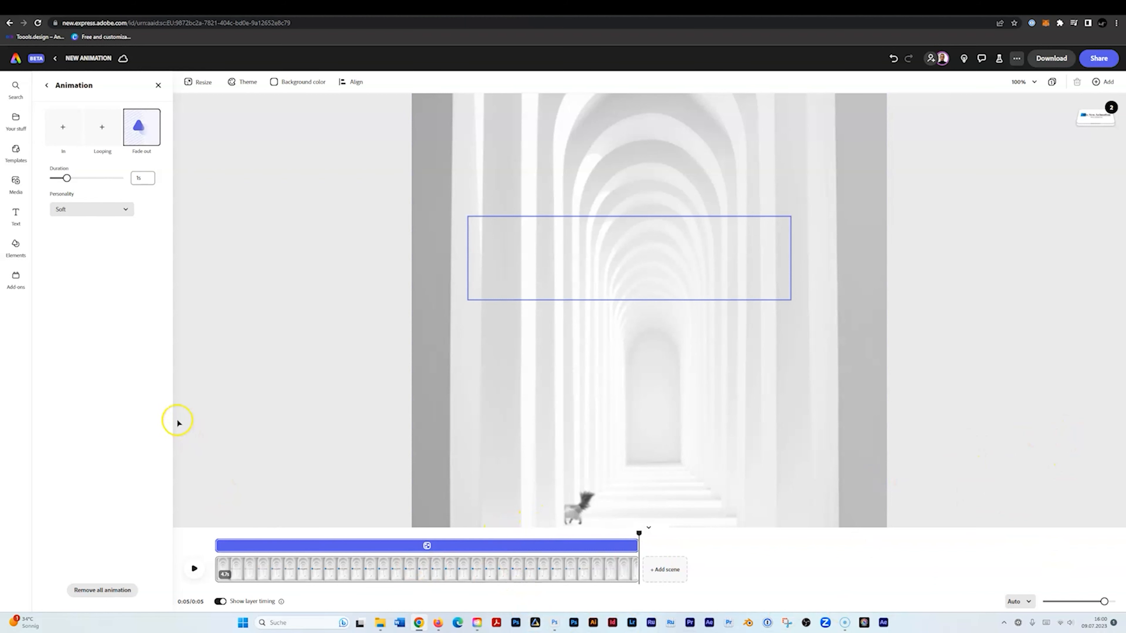
Step: Return to the home page and open the Summer Sale project from Your stuff
click(17, 59)
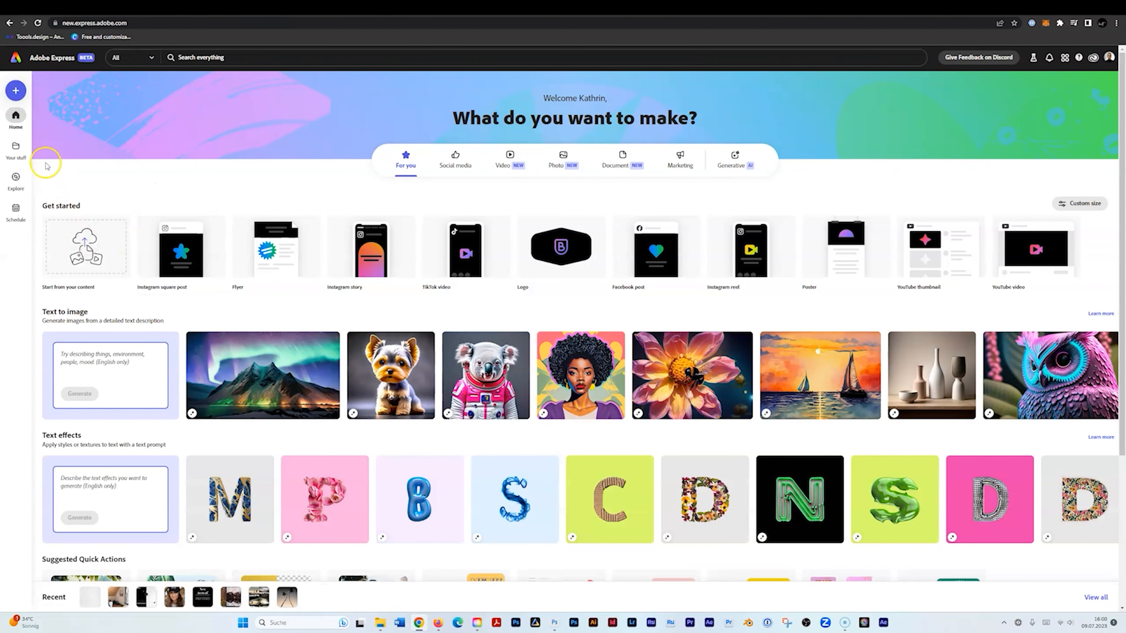
click(17, 141)
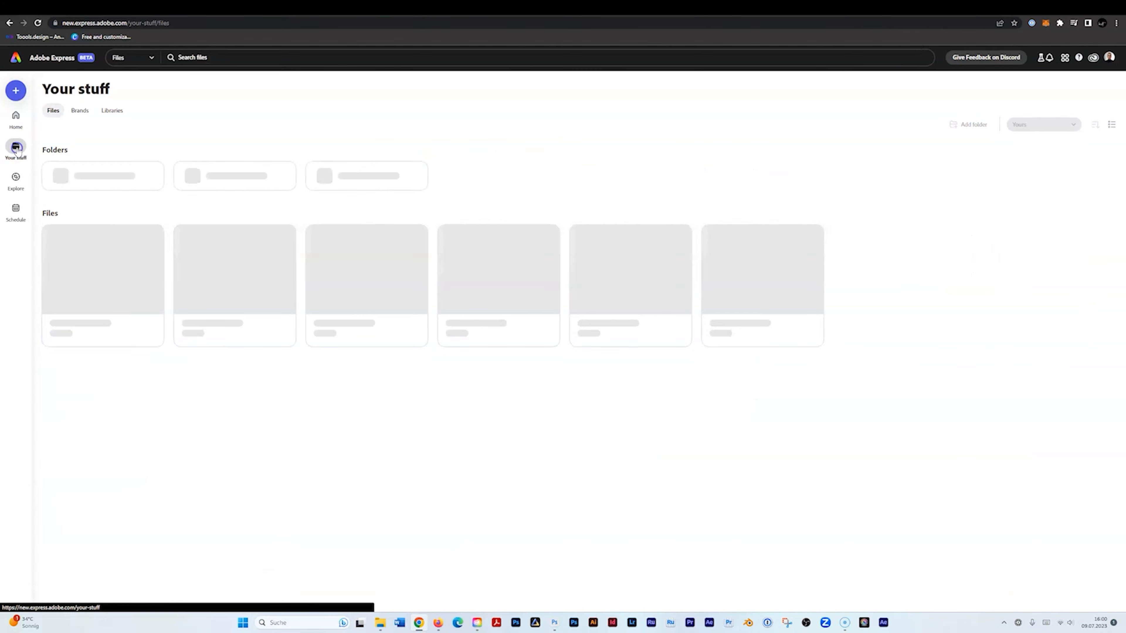
click(369, 283)
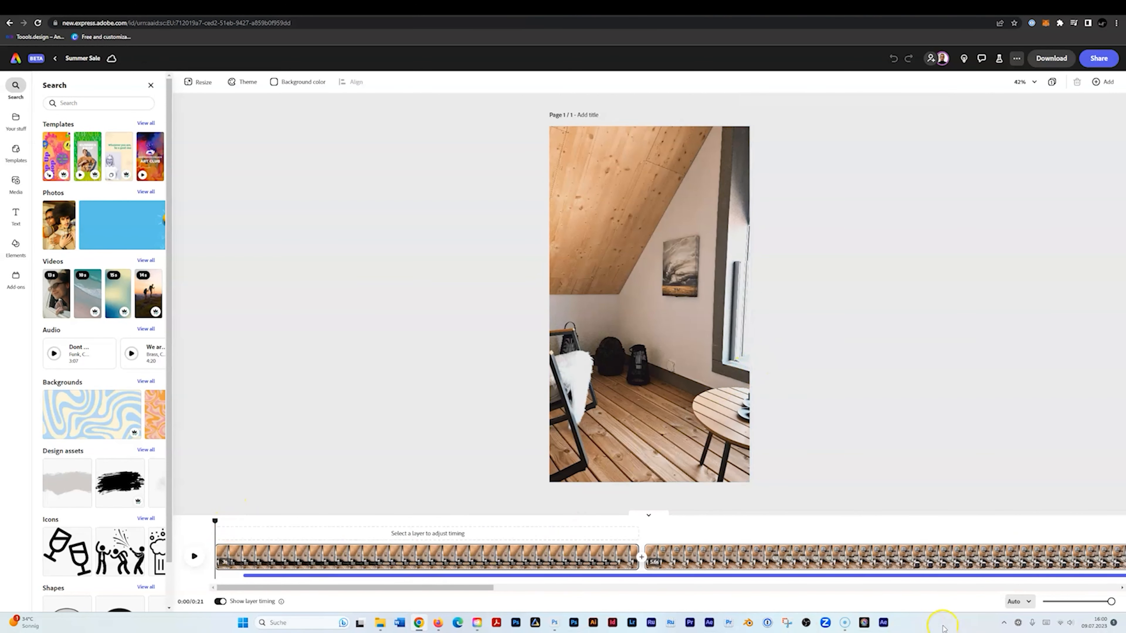
Step: Fit the timeline zoom, play the story preview, and scrub to the NEW ARRIVAL! banner
drag(1111, 602, 1057, 602)
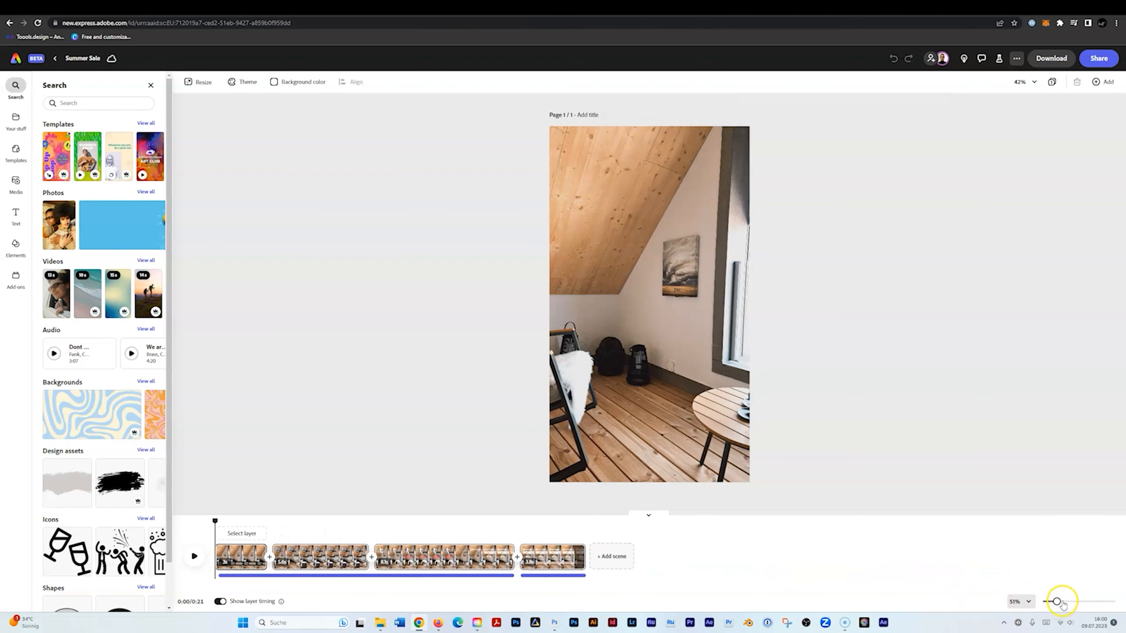
drag(1058, 603, 1065, 602)
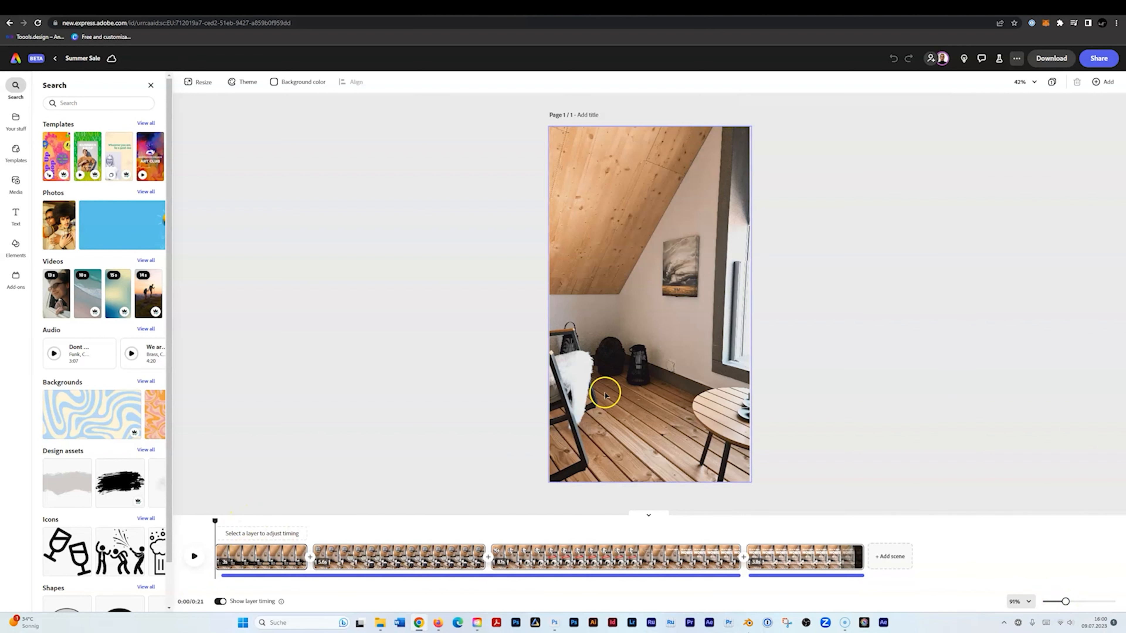
click(195, 556)
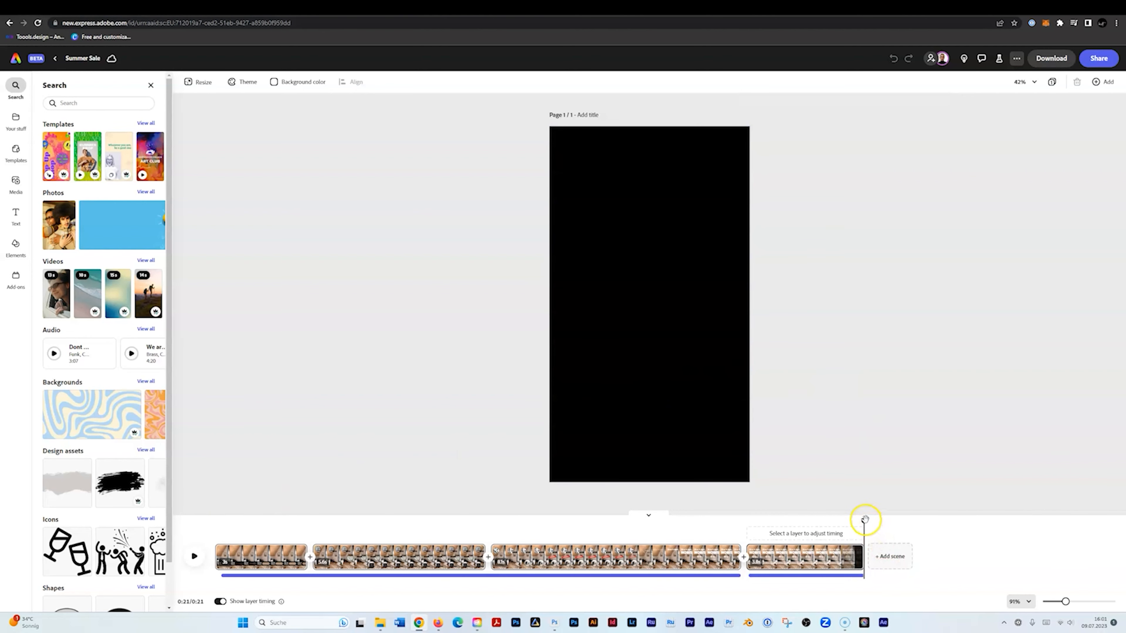
drag(864, 519, 156, 532)
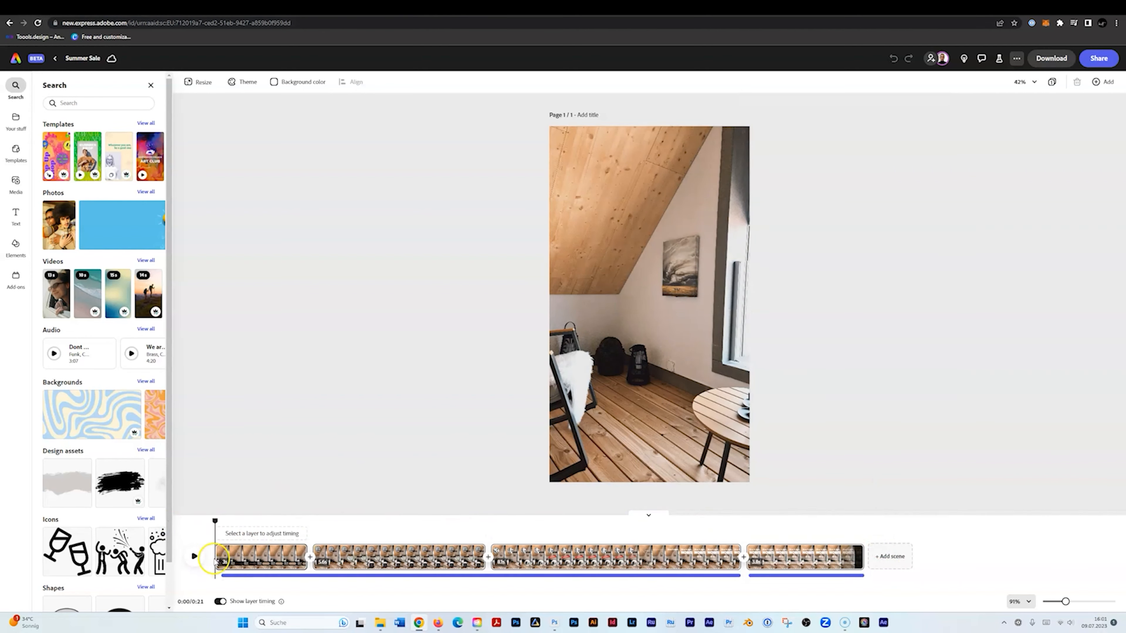
drag(219, 520, 401, 523)
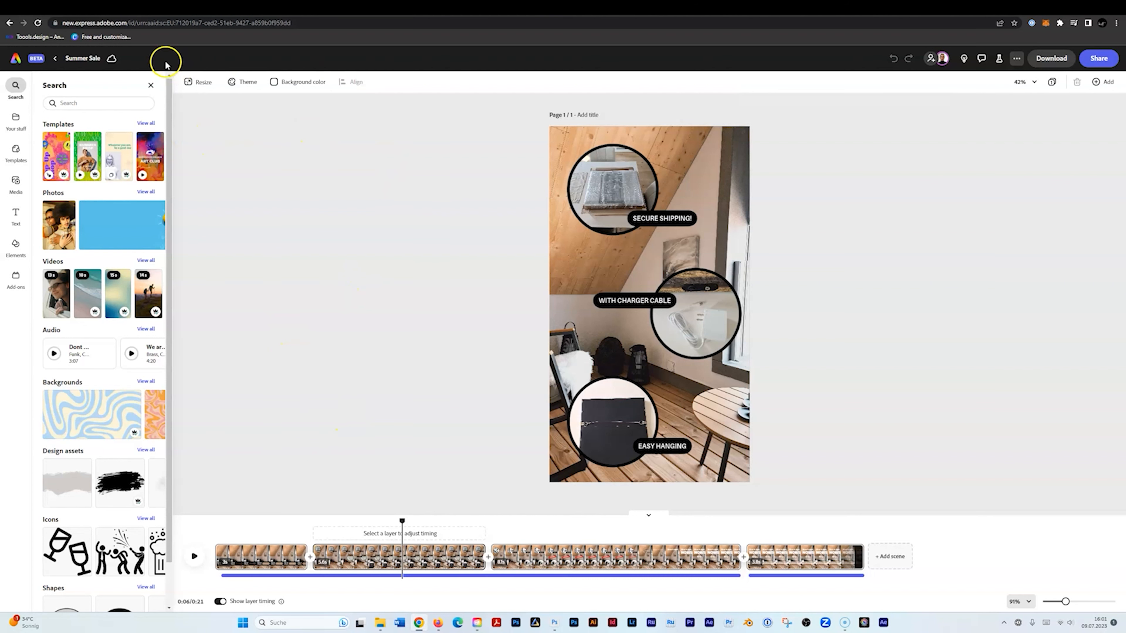
Step: Select the Secure Shipping and With Charger Cable circles and view alignment options without aligning
click(616, 192)
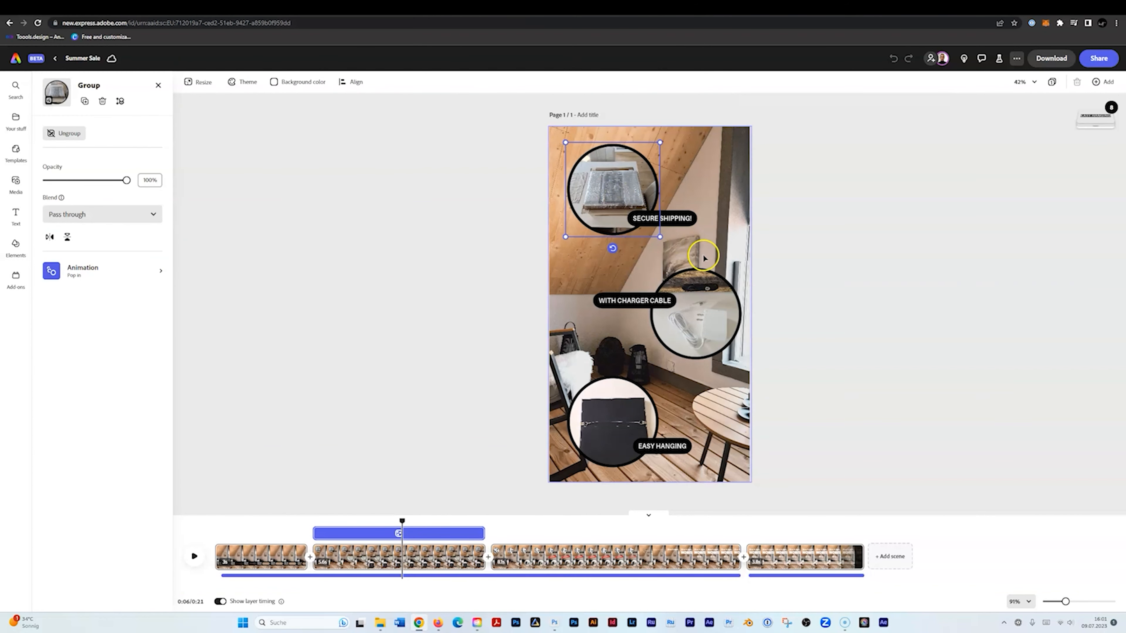
shift+click(704, 297)
click(353, 83)
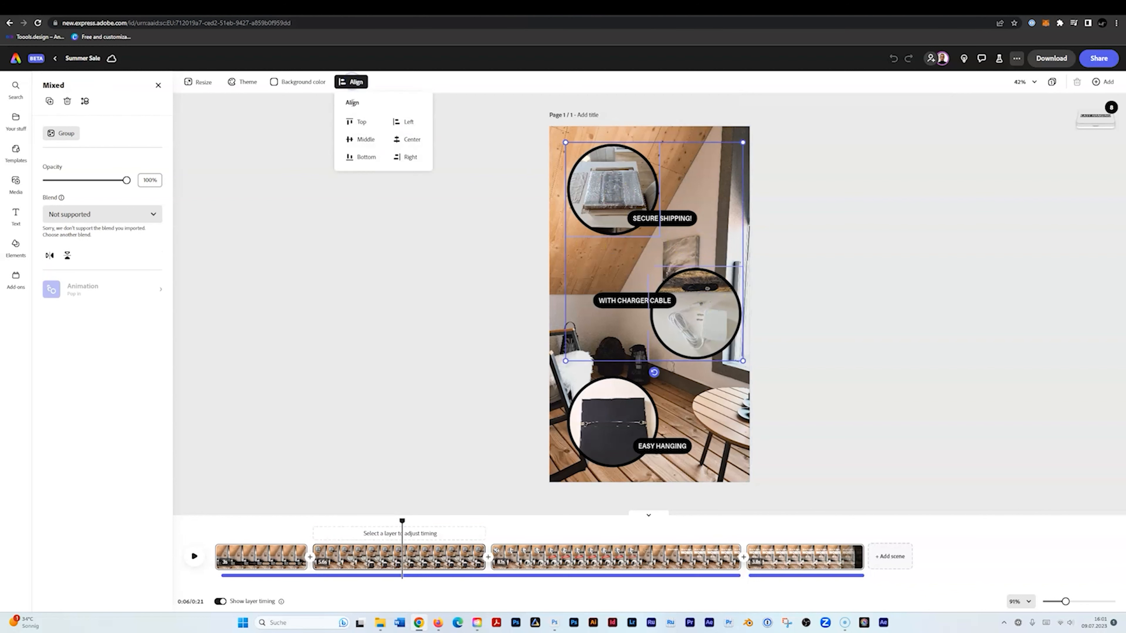
click(954, 375)
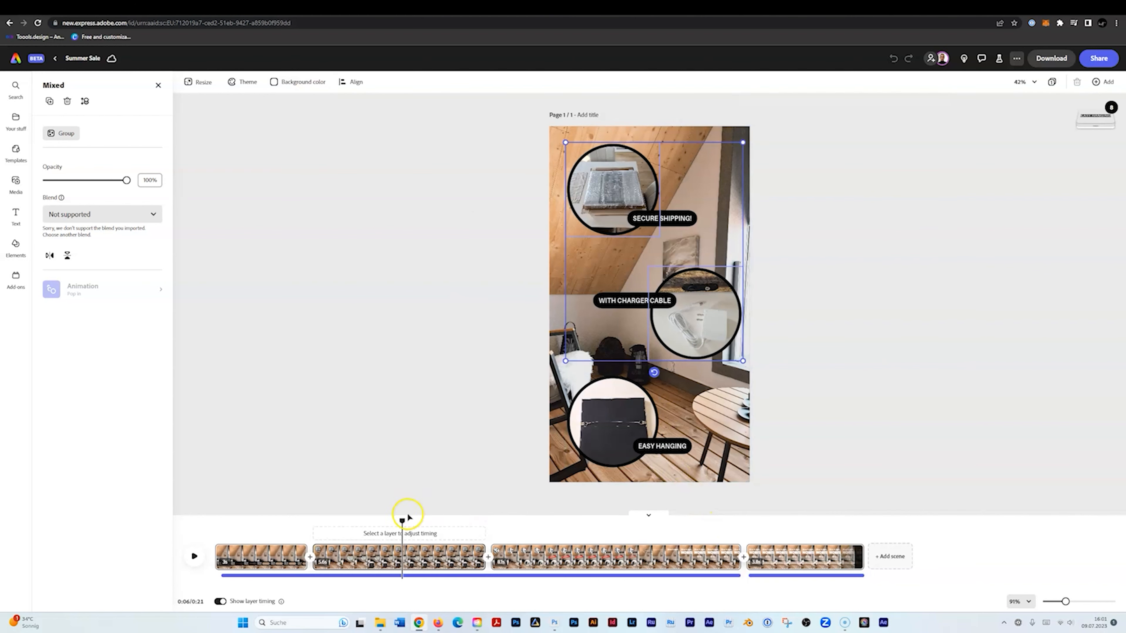
Step: Jump to the end frame and set the page background colour to white
drag(408, 516, 892, 532)
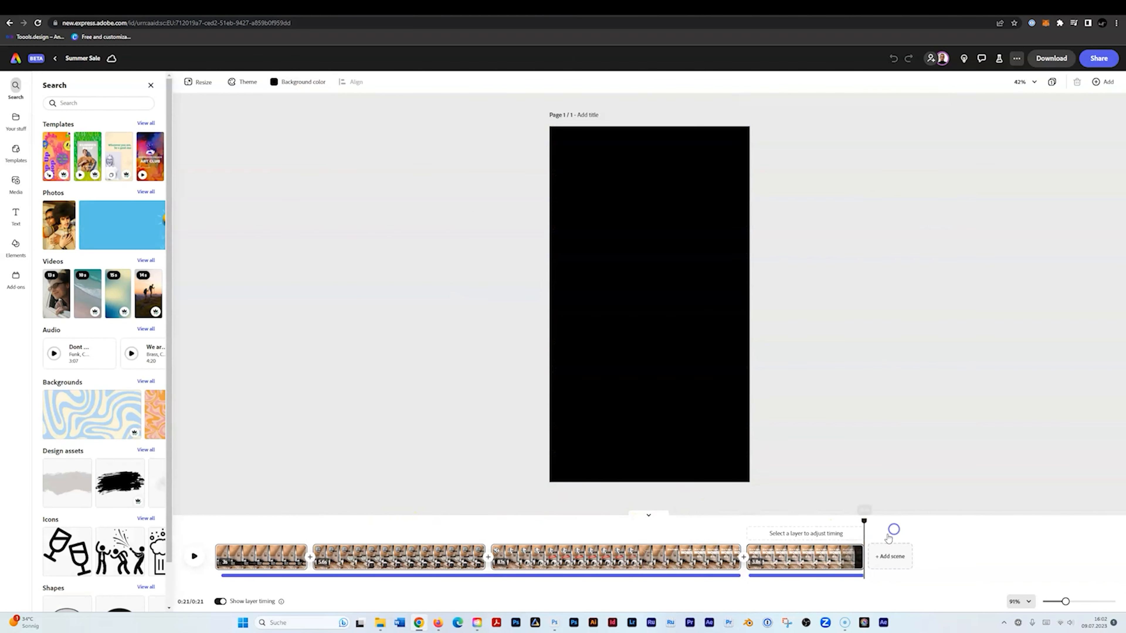
click(272, 83)
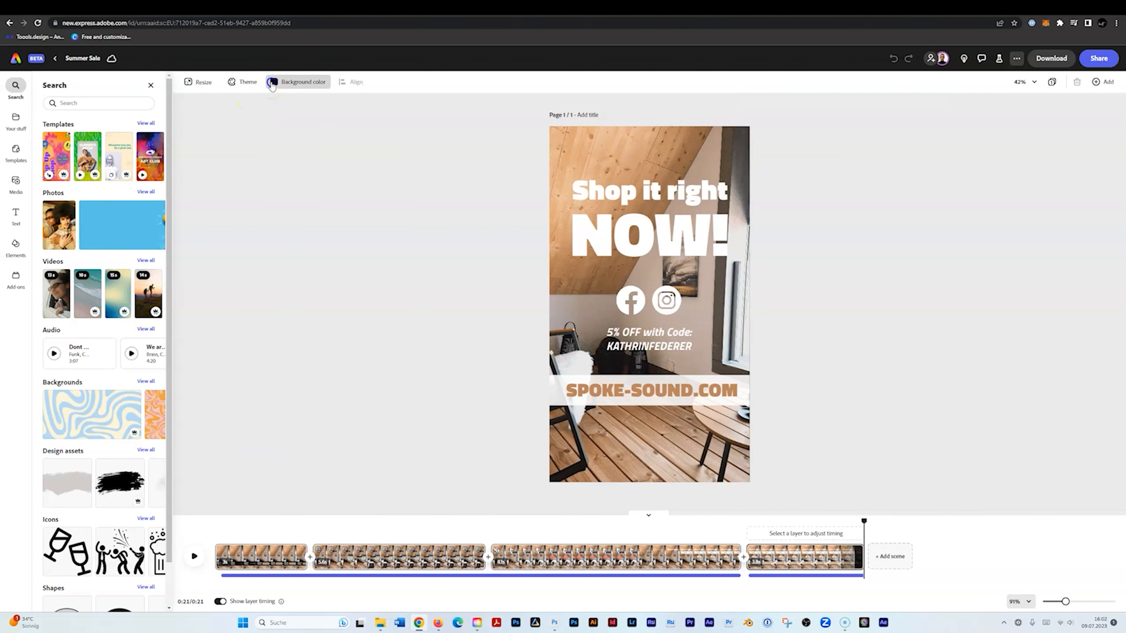
click(303, 150)
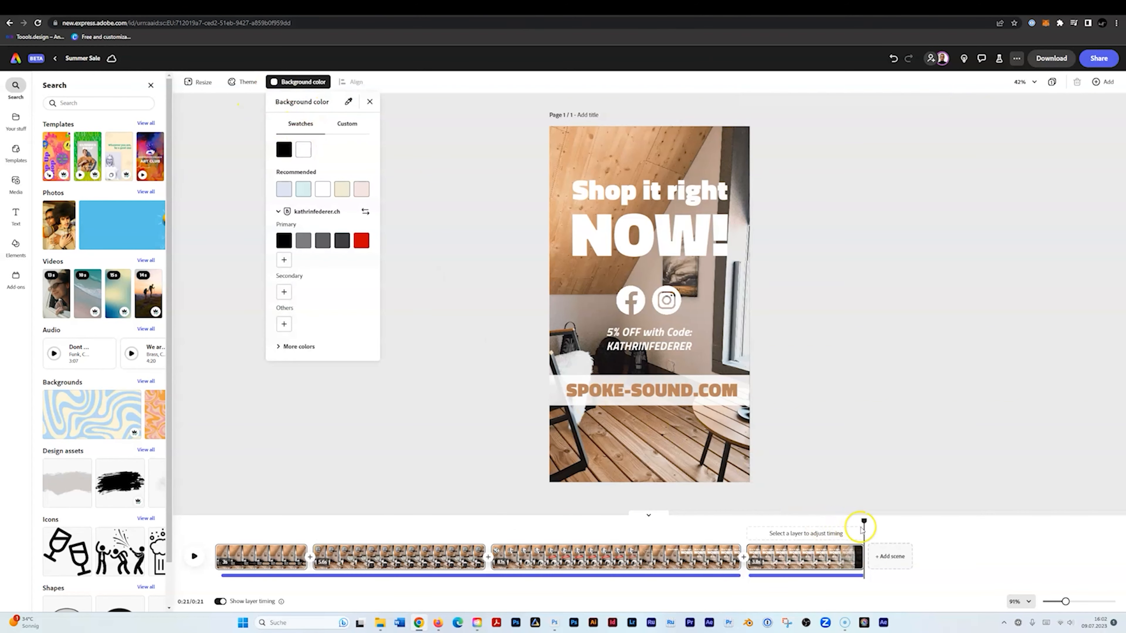
click(829, 522)
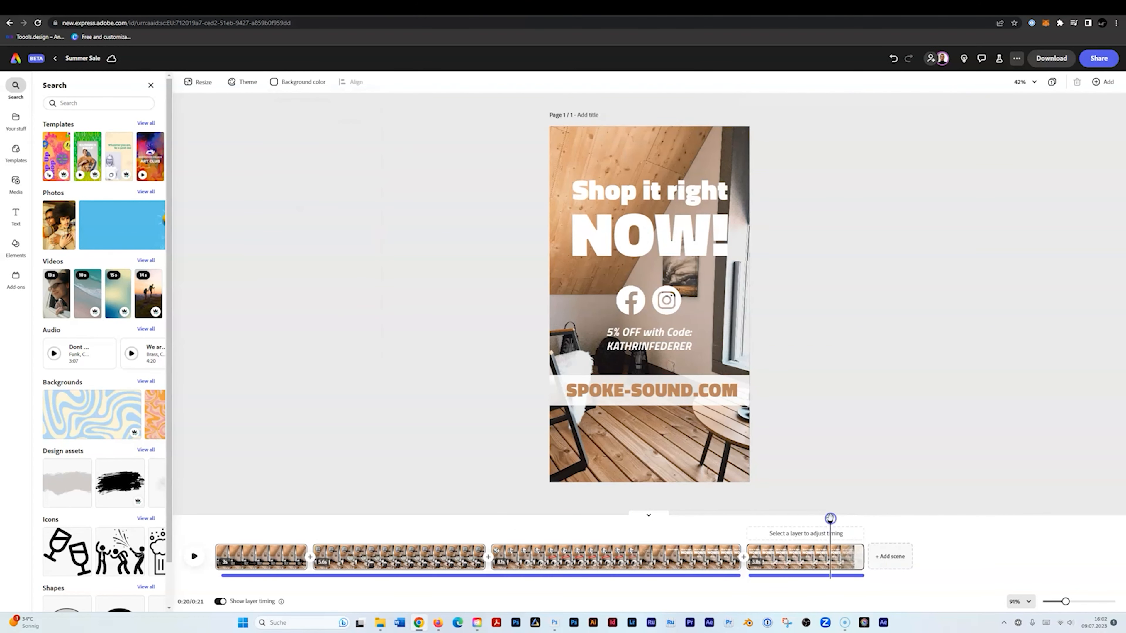
mouse_move(843, 519)
mouse_down()
mouse_move(867, 521)
mouse_move(834, 521)
mouse_up()
Step: Undo the background colour, then try the pastel colour theme and revert it
click(892, 57)
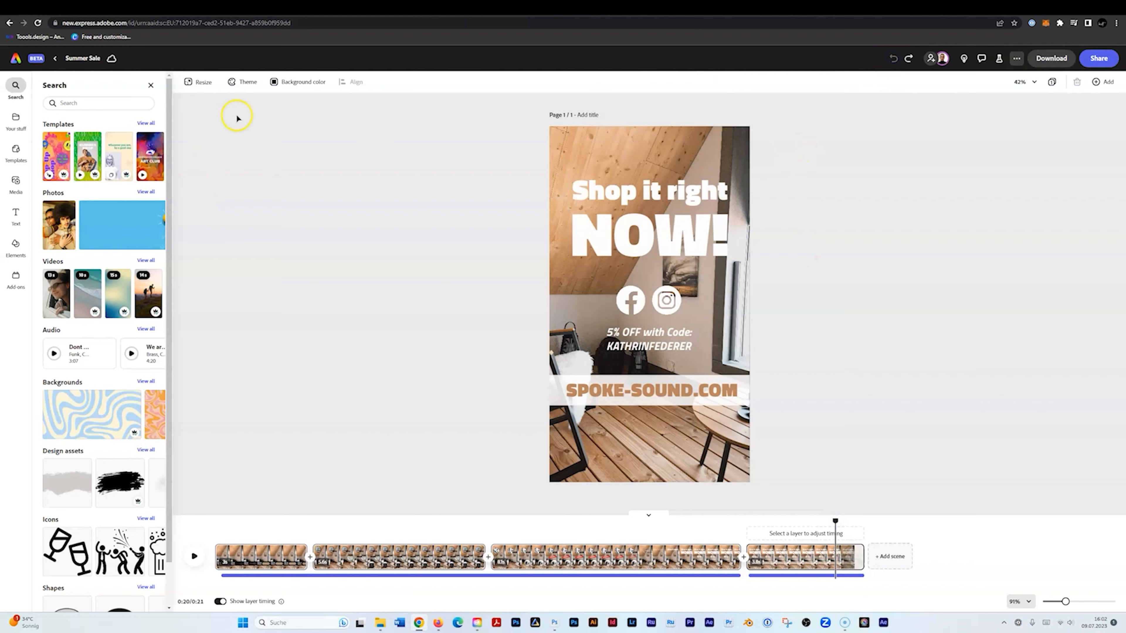
click(242, 84)
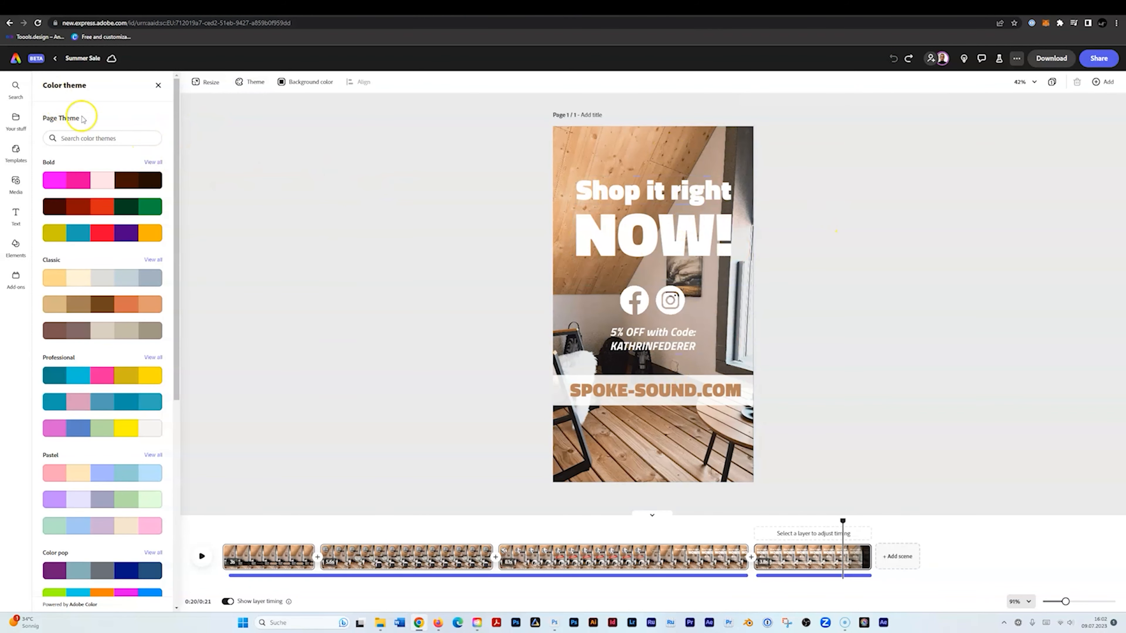
click(117, 526)
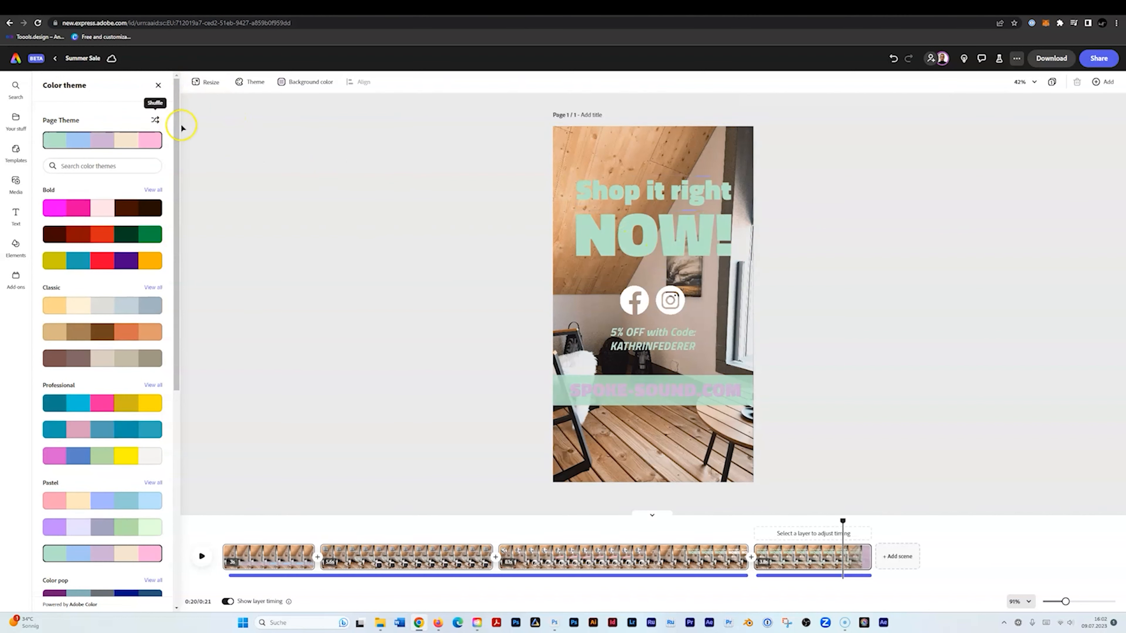
click(895, 59)
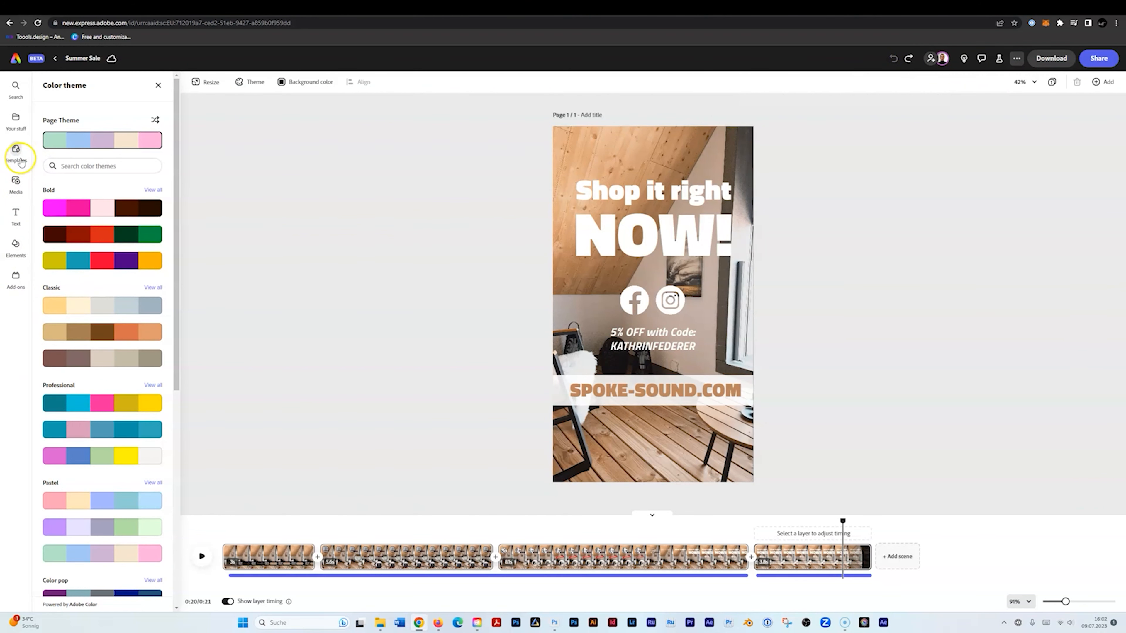
Step: Browse your libraries, glancing at _COLLECTION, and open the brand kit
click(18, 128)
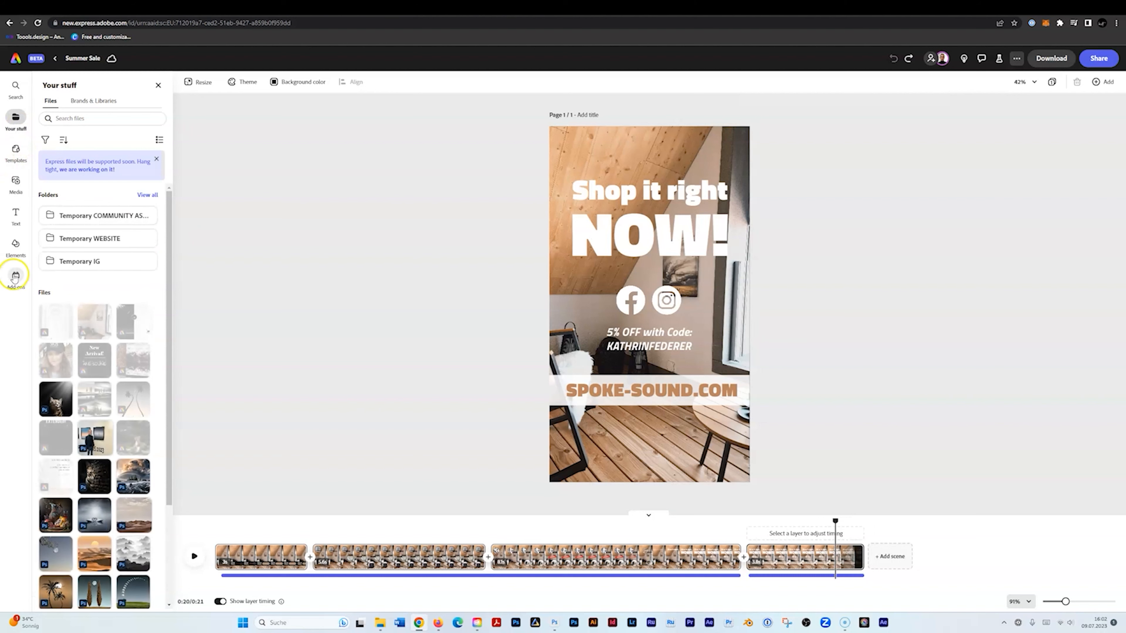
click(92, 102)
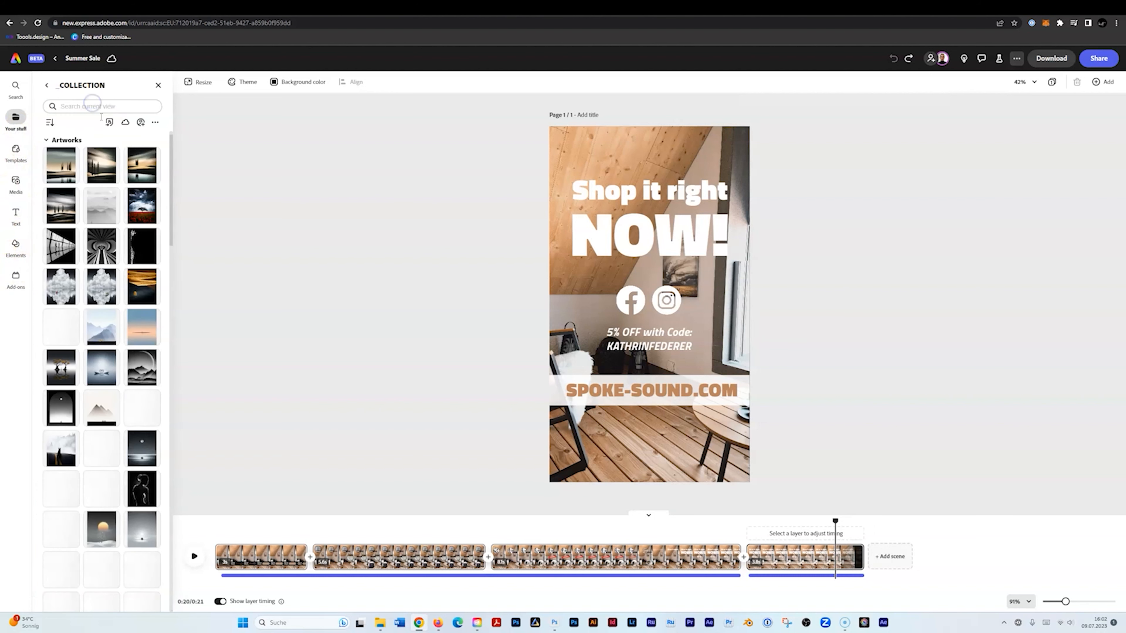
click(45, 86)
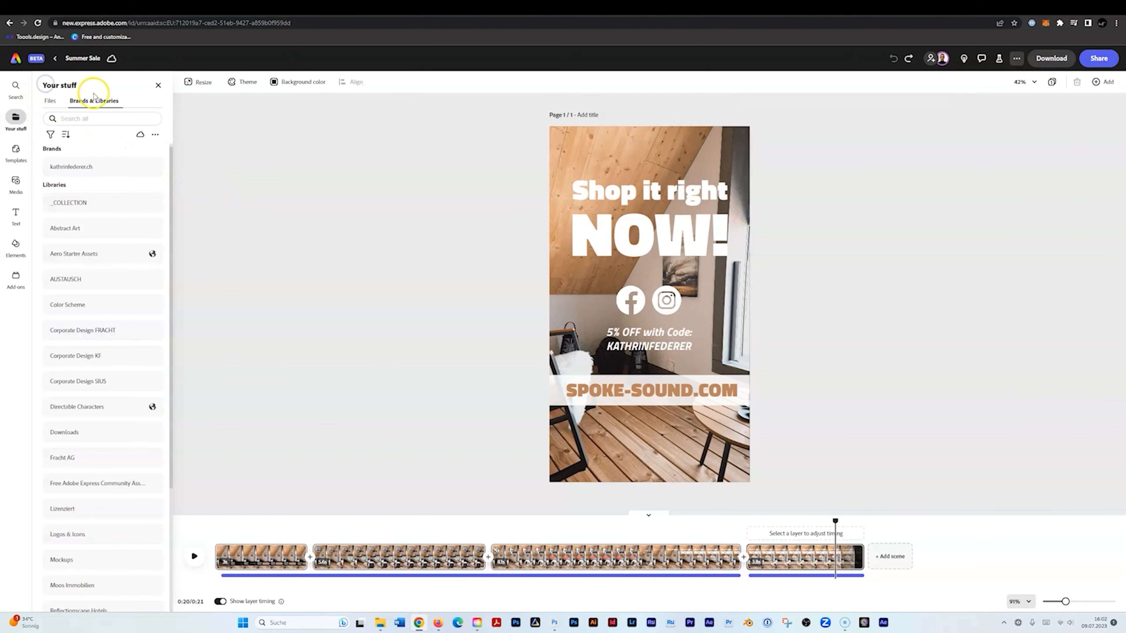
click(79, 167)
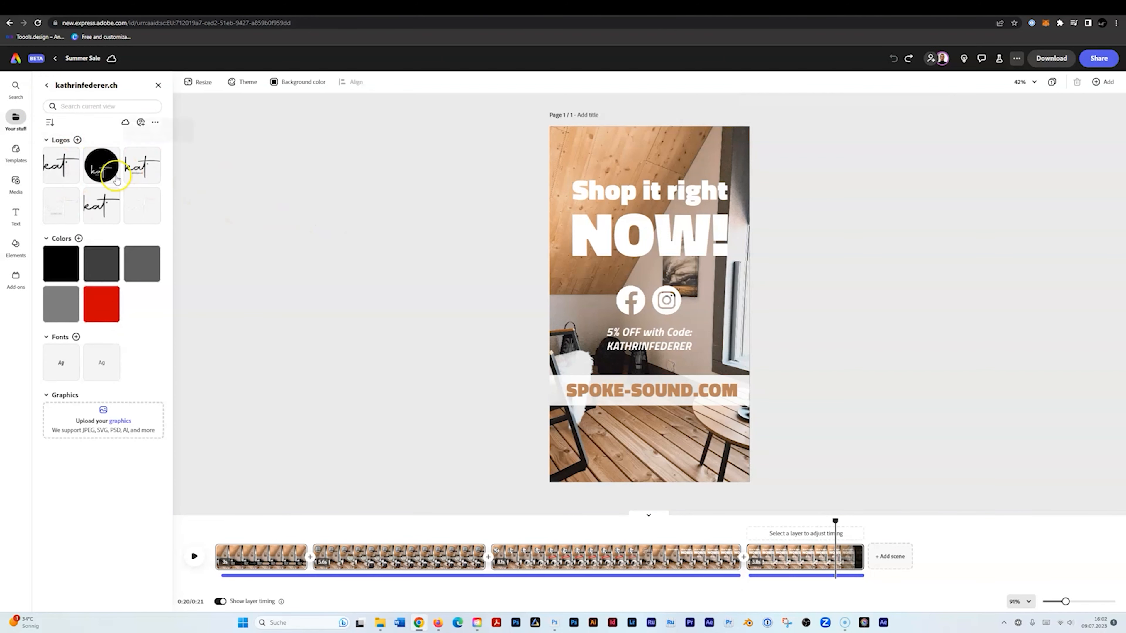
Step: Place the round black brand logo, shrunk, below SPOKE-SOUND.COM after undoing a script logo
drag(142, 165, 627, 484)
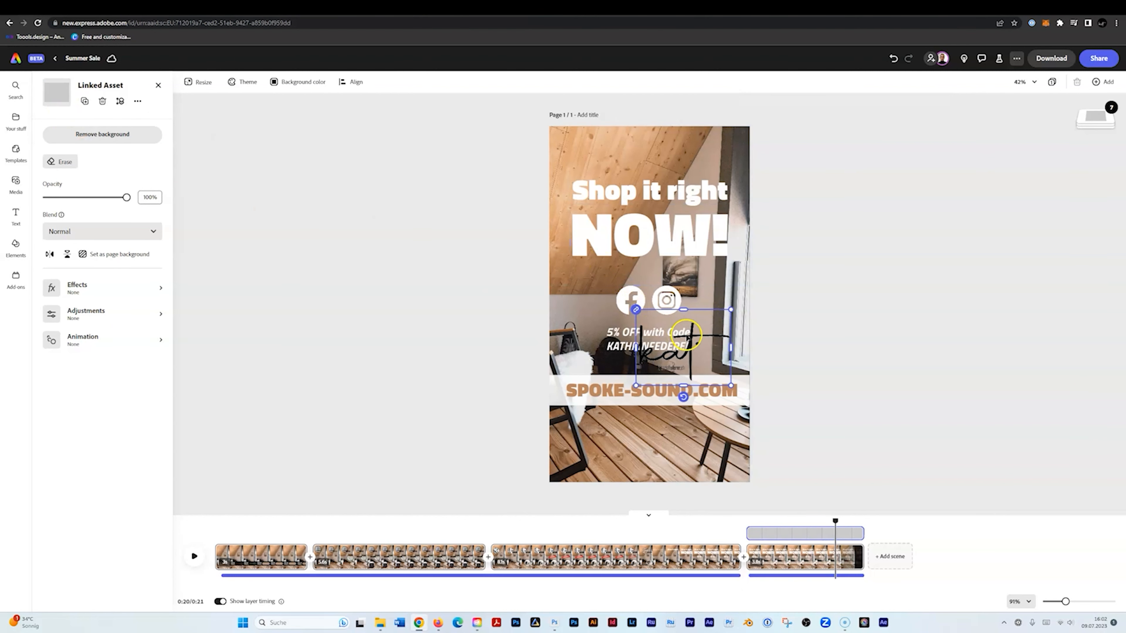
click(892, 58)
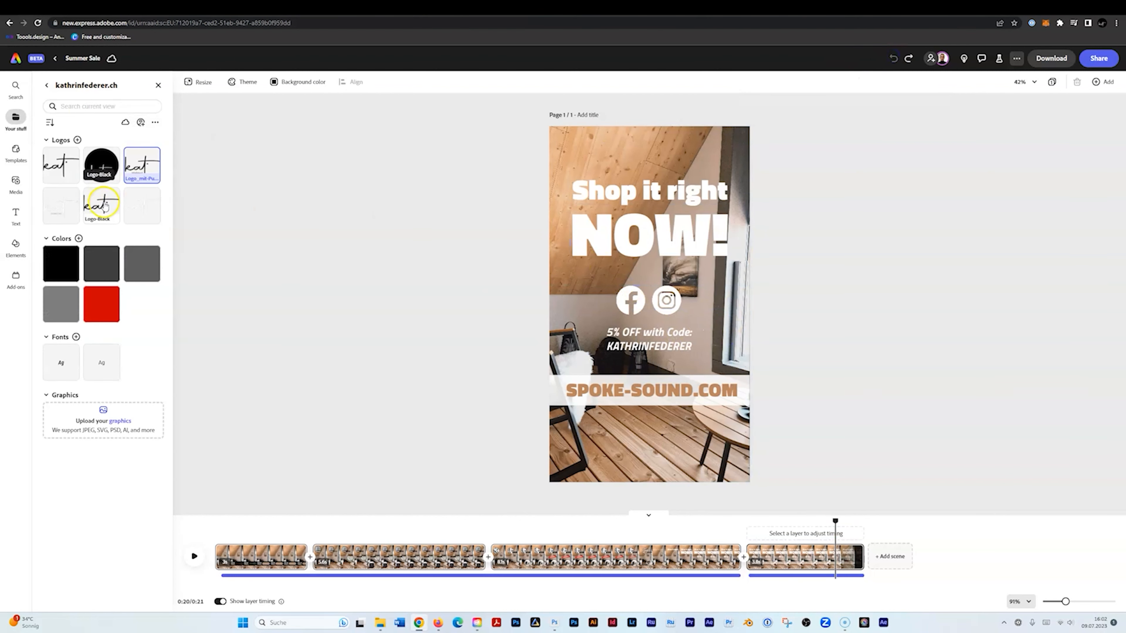
drag(101, 159, 587, 177)
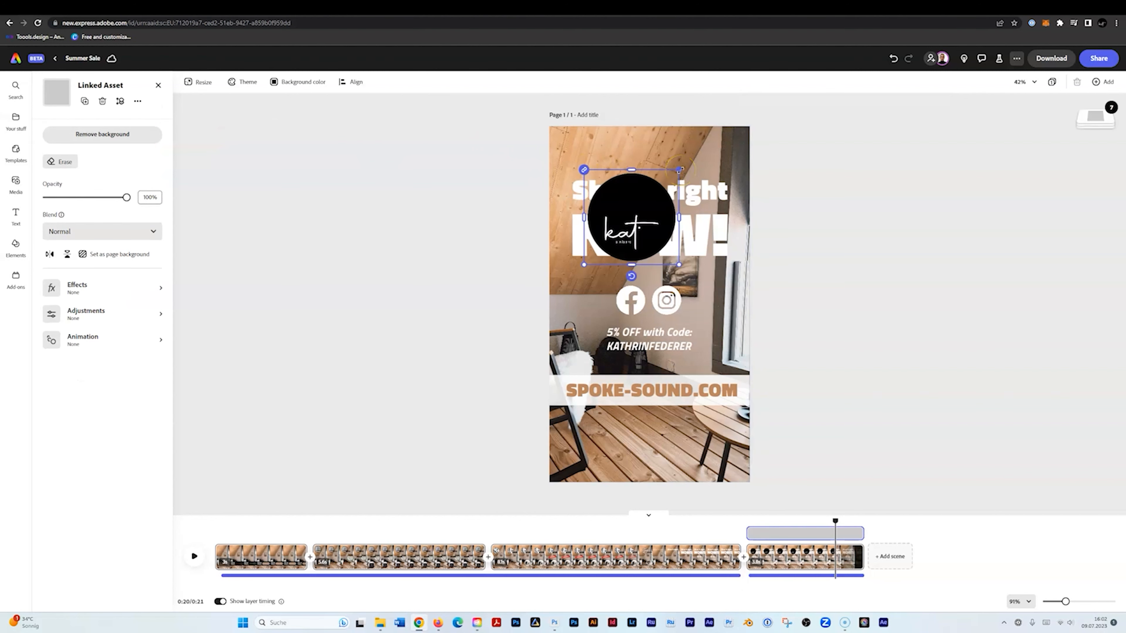
drag(681, 169, 655, 425)
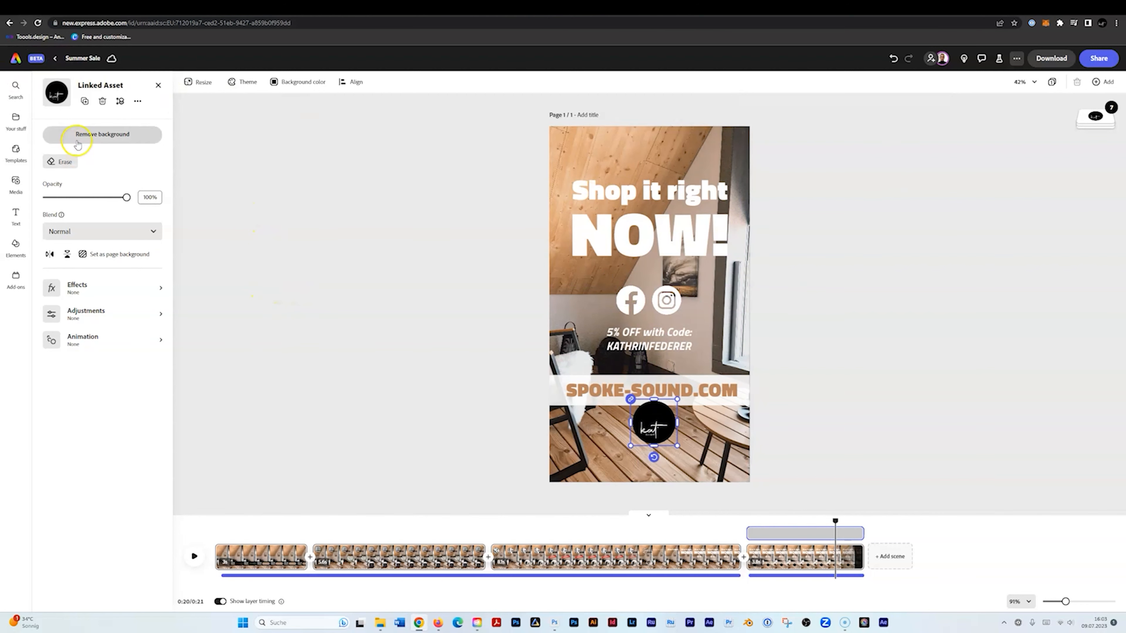
click(158, 85)
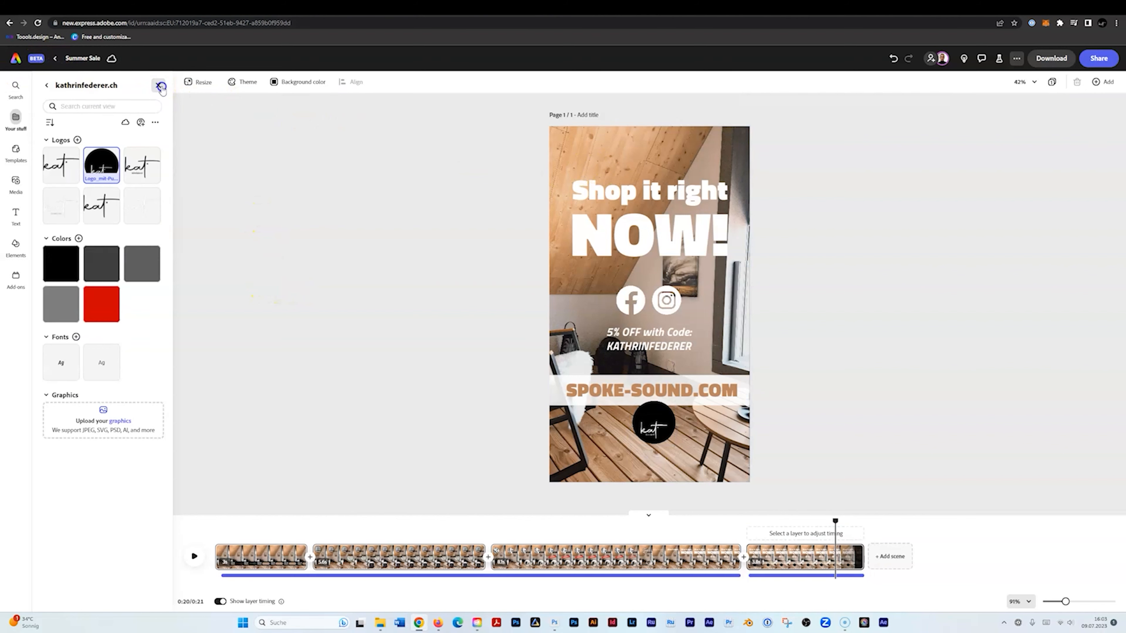
Step: Open the _COLLECTION library in the Creative Cloud desktop libraries, then return to the video
click(47, 85)
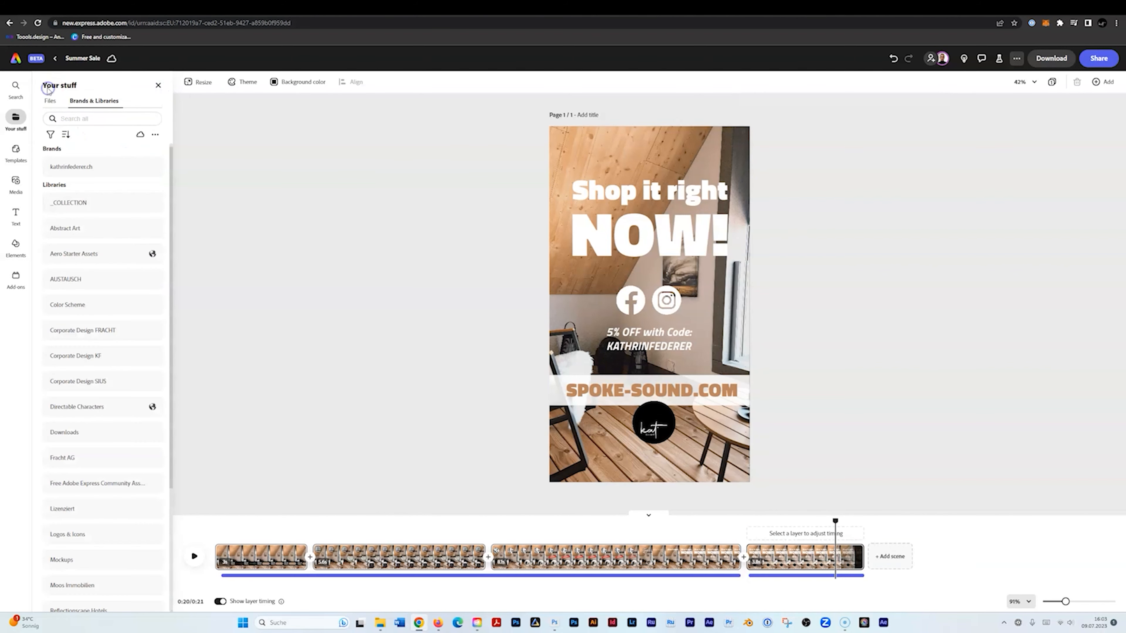
click(477, 622)
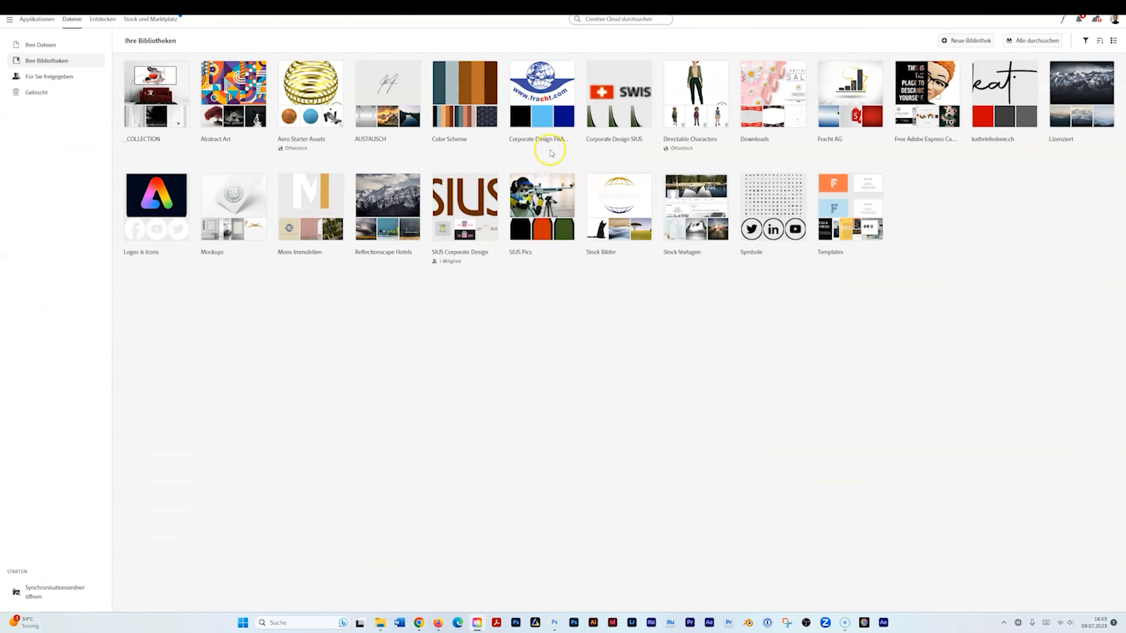
click(144, 116)
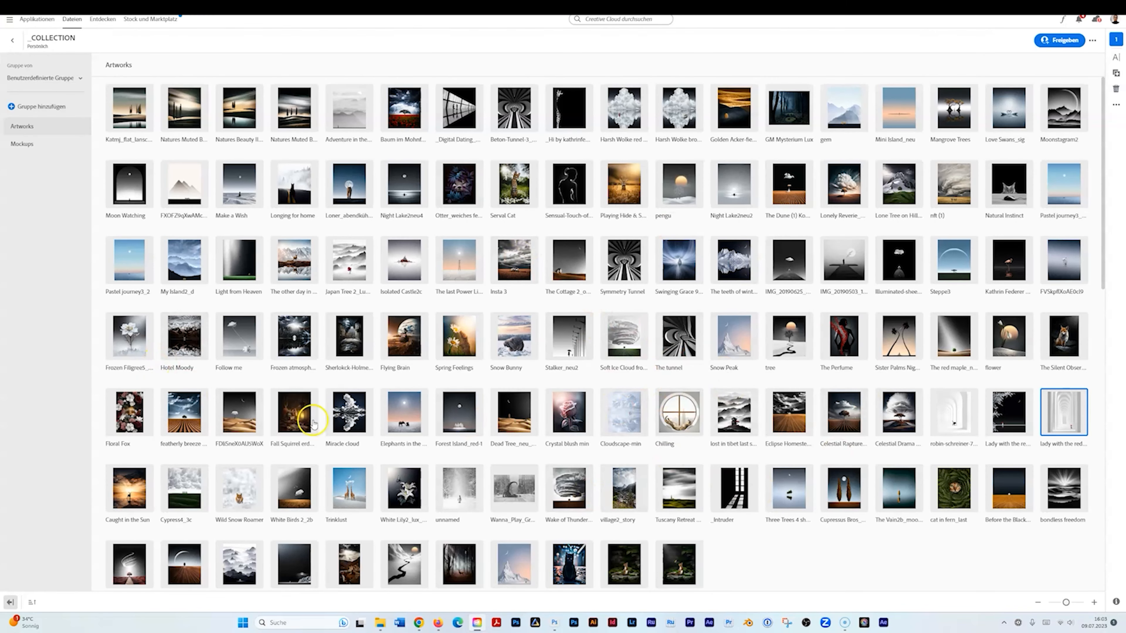
click(1072, 8)
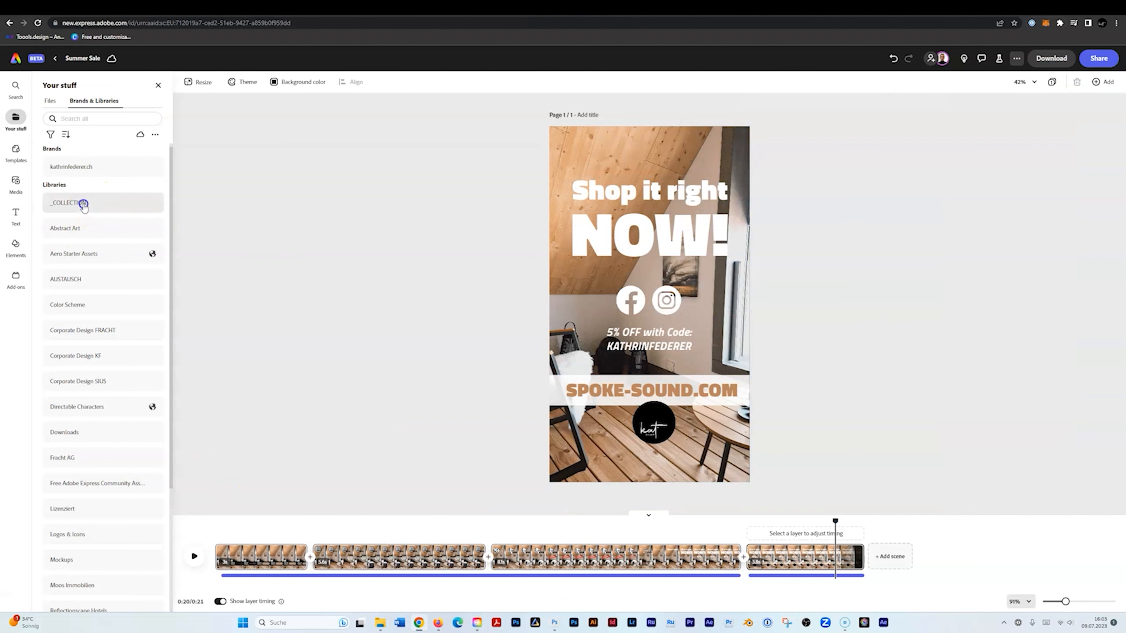
Step: Scroll through the _COLLECTION artworks, go back, and bring up the Resize presets
click(83, 205)
scroll(119, 485, down, 2)
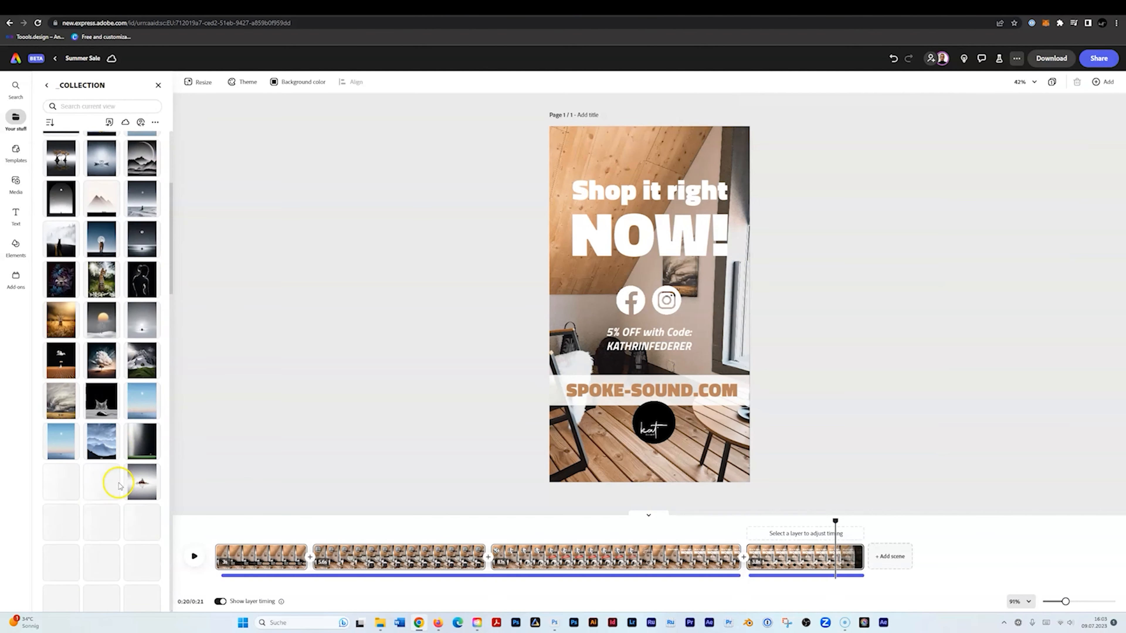
scroll(118, 484, down, 10)
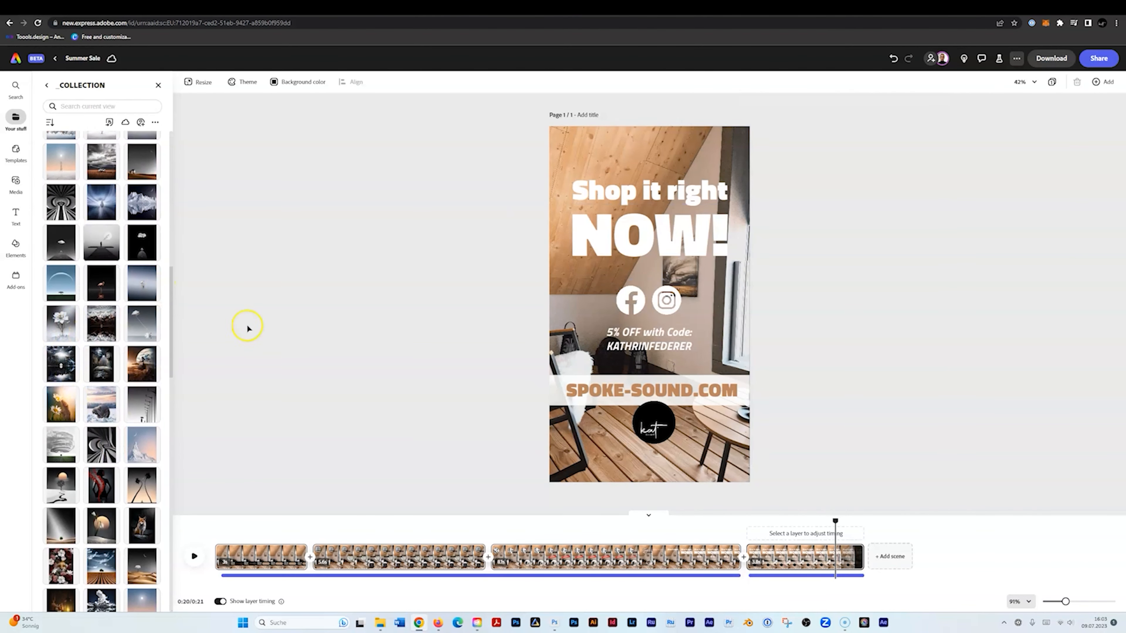
click(48, 86)
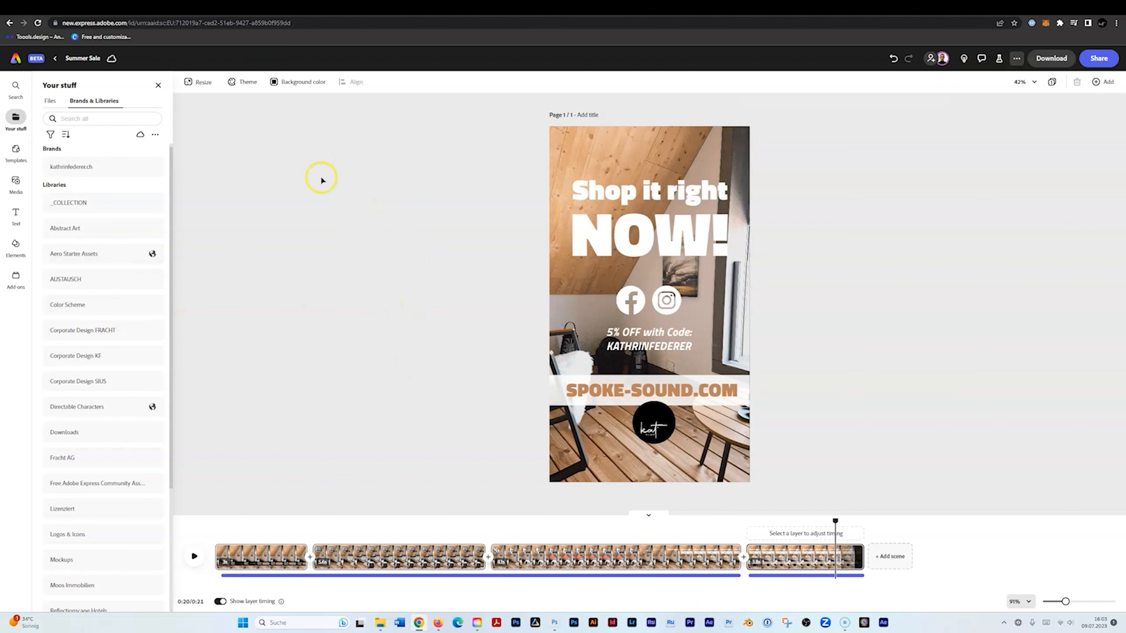
click(198, 83)
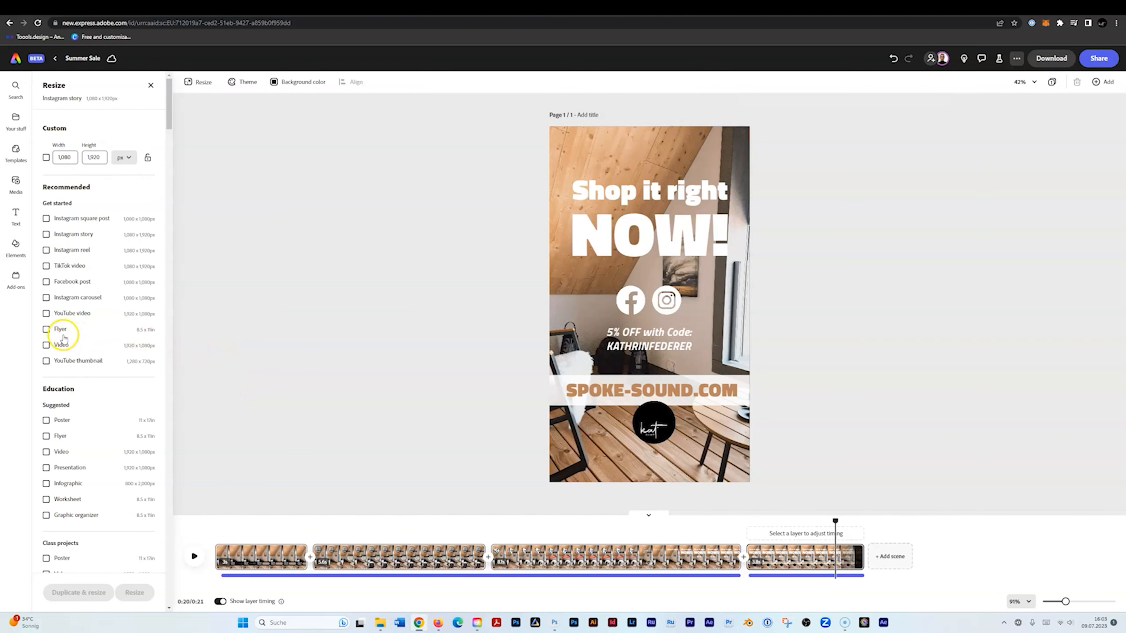
click(84, 314)
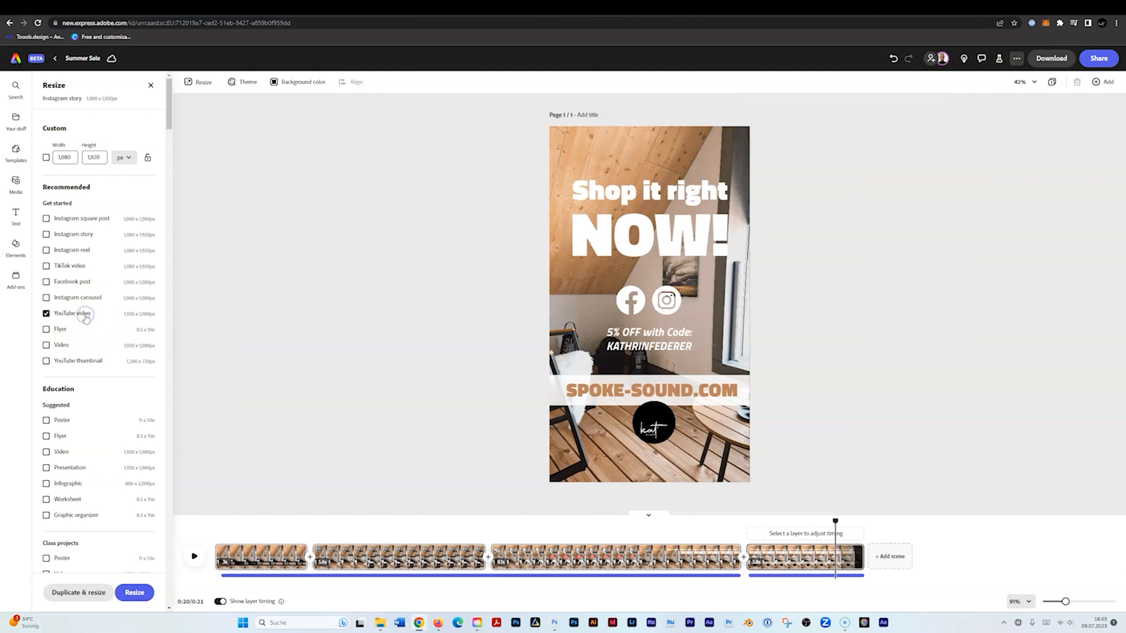
click(134, 592)
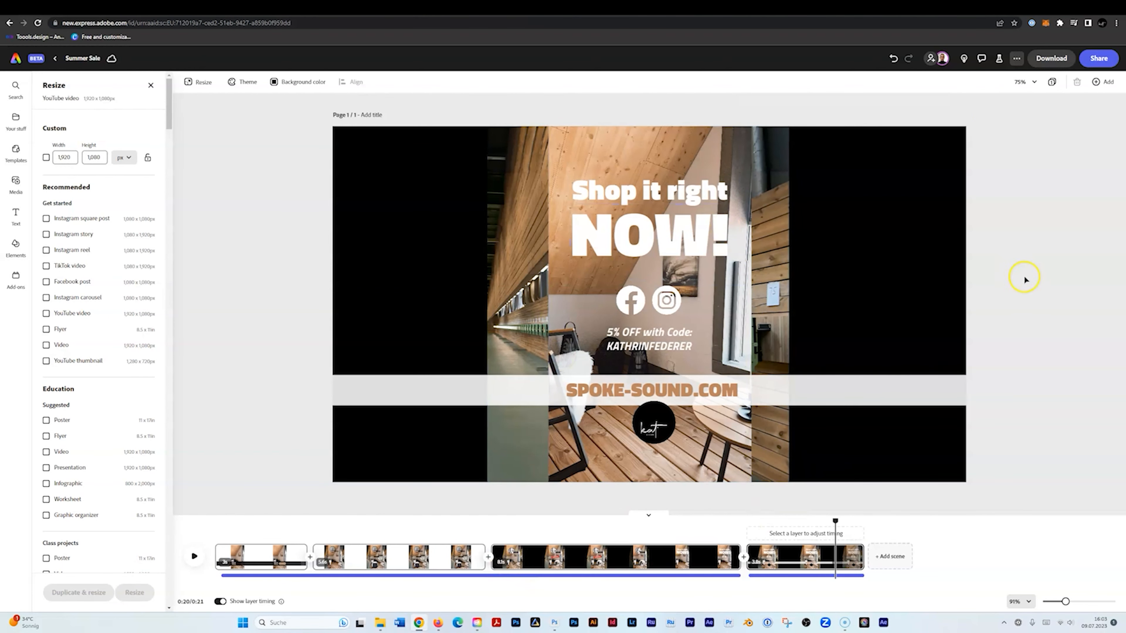
click(894, 58)
click(894, 58)
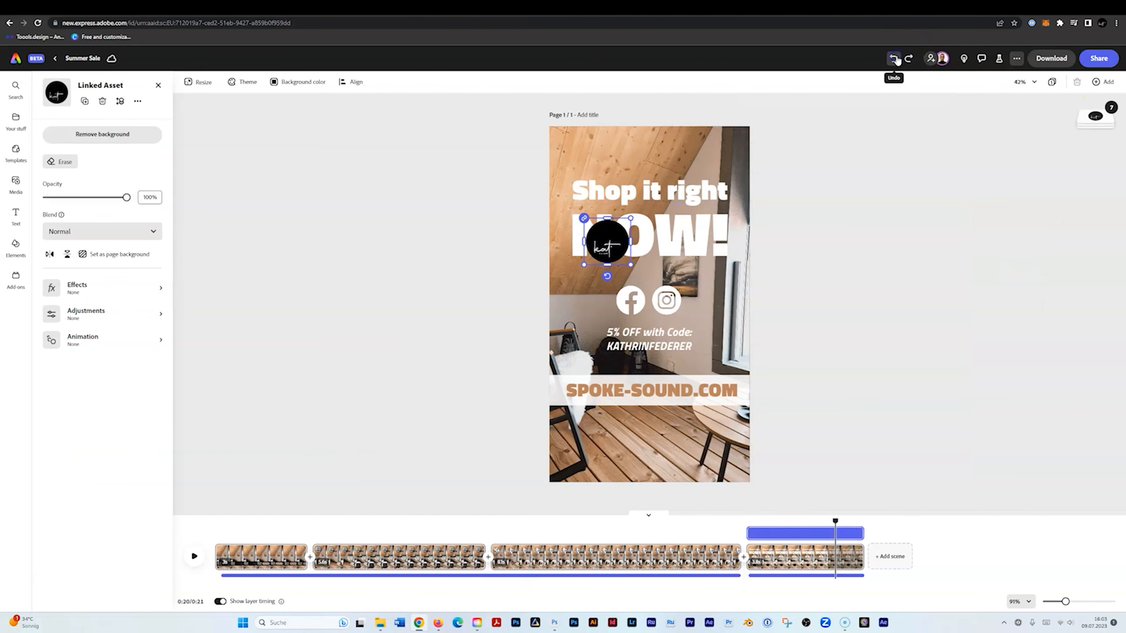
click(894, 58)
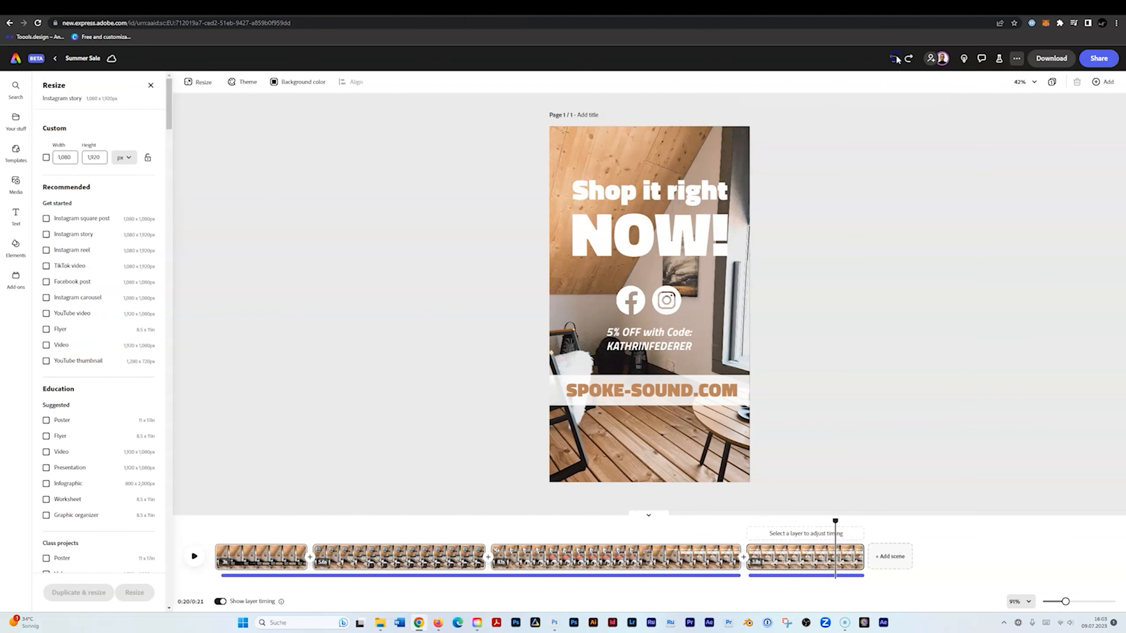
click(908, 58)
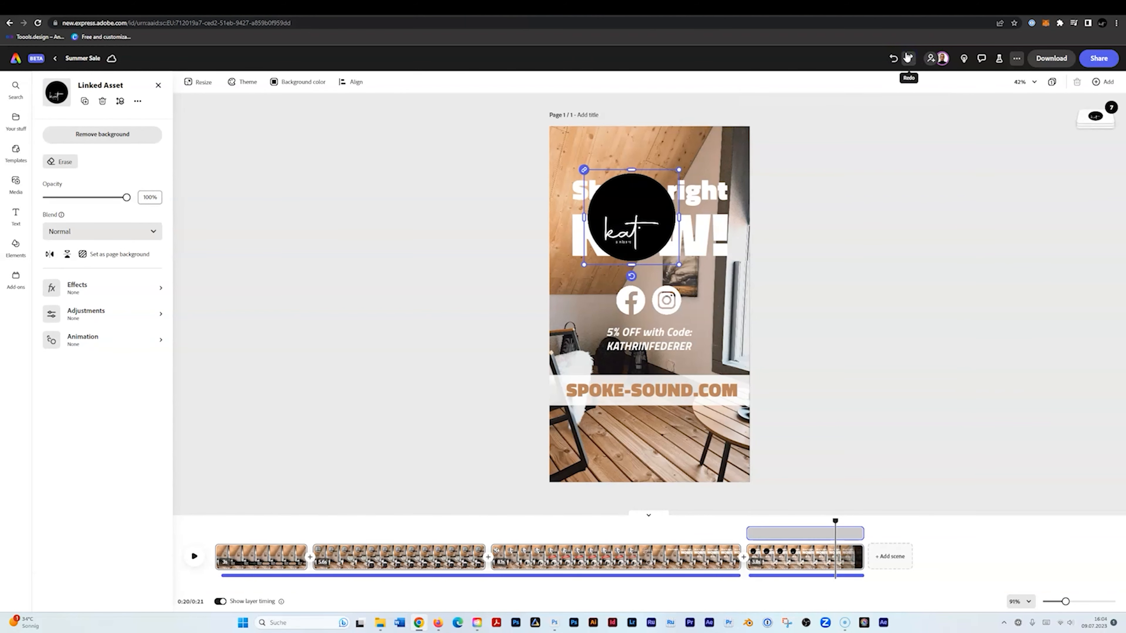
click(887, 60)
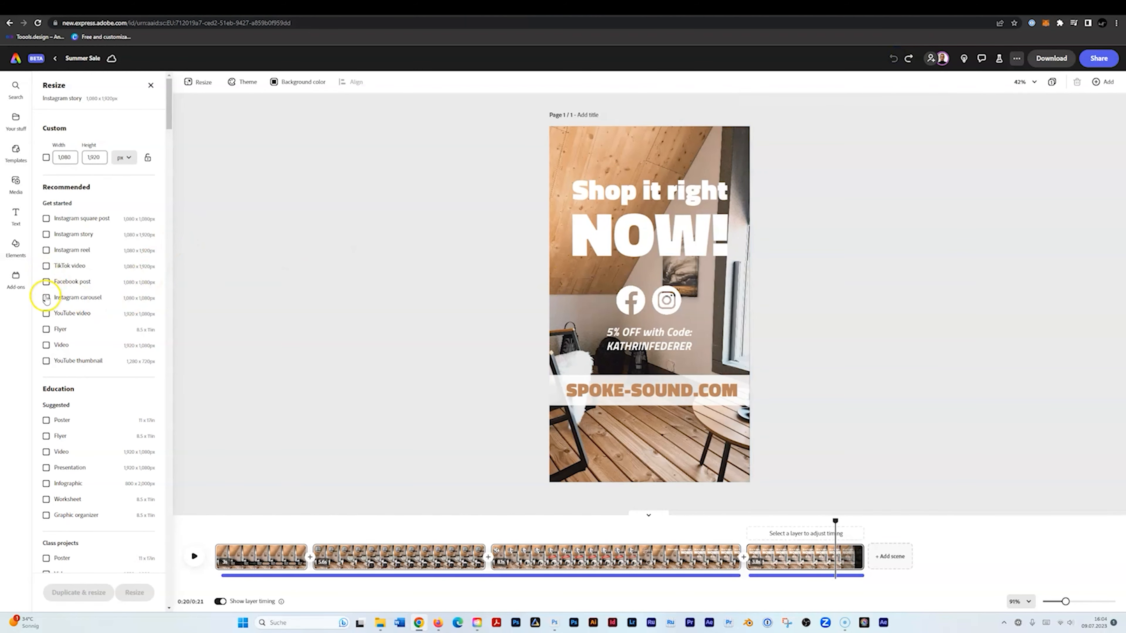
Step: Browse the Add-ons list, then close it and the Resize panel
click(17, 279)
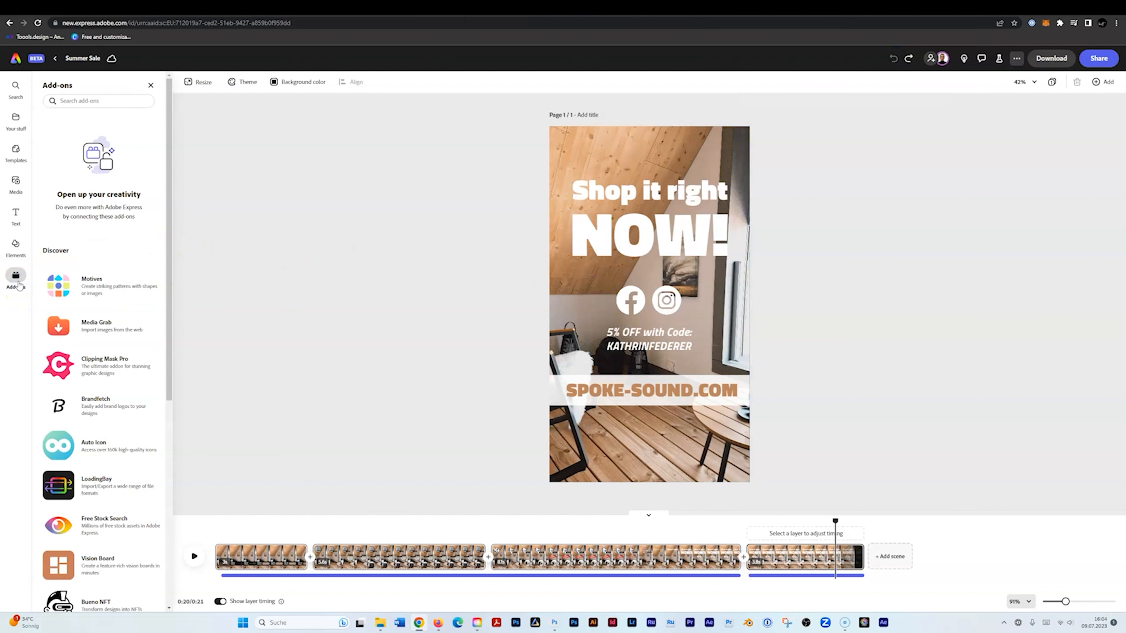
scroll(61, 340, down, 7)
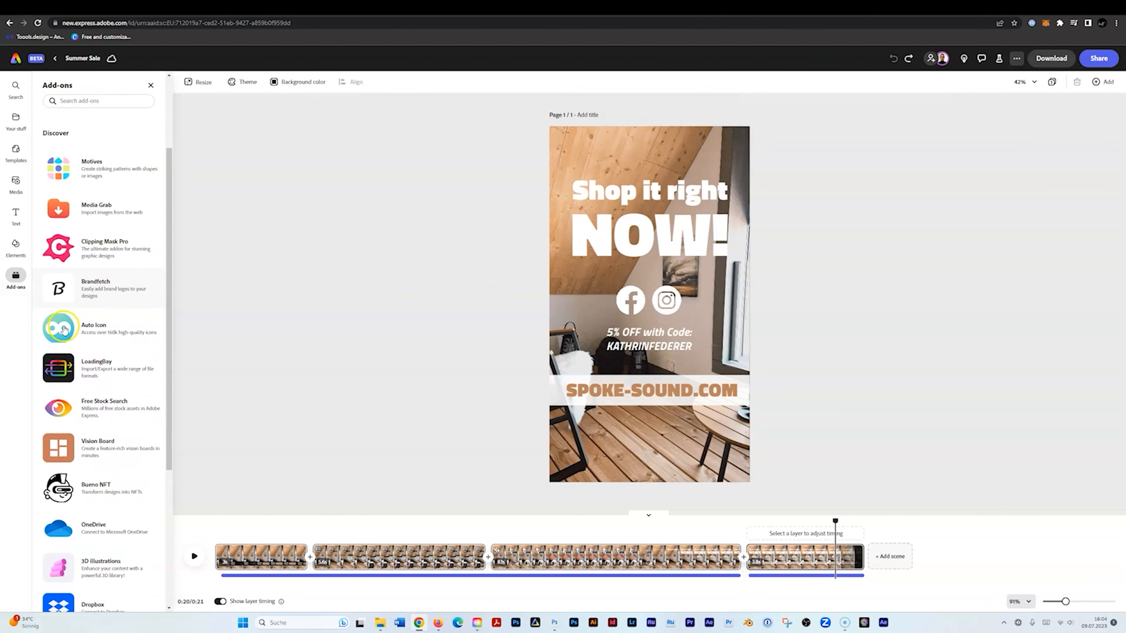
scroll(64, 329, down, 1)
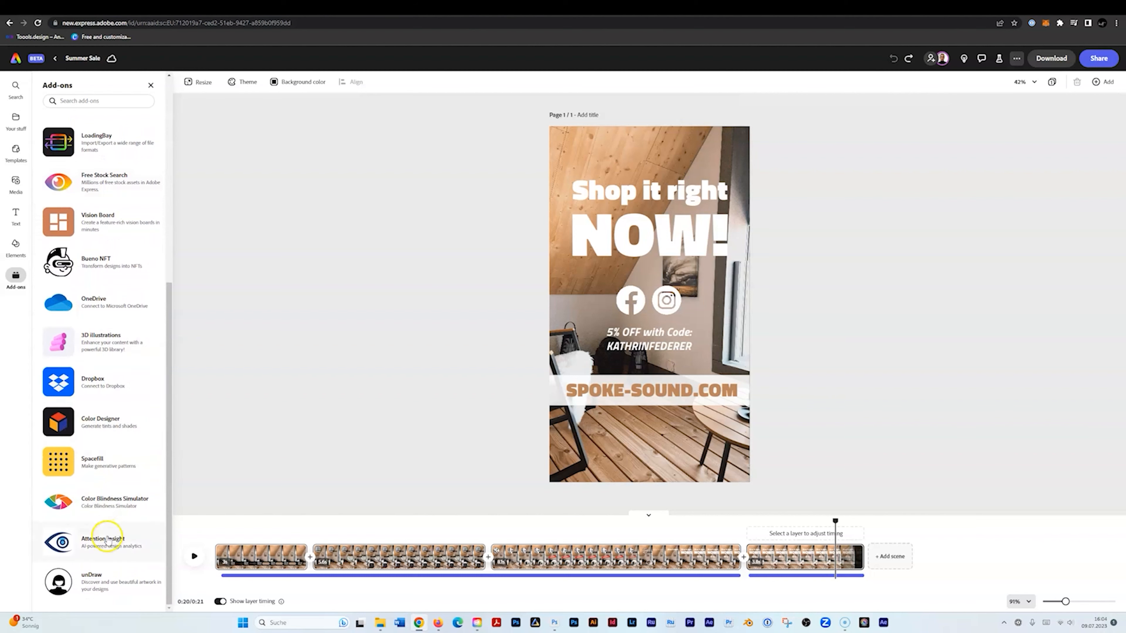
scroll(128, 588, up, 5)
scroll(128, 589, down, 4)
scroll(110, 441, down, 1)
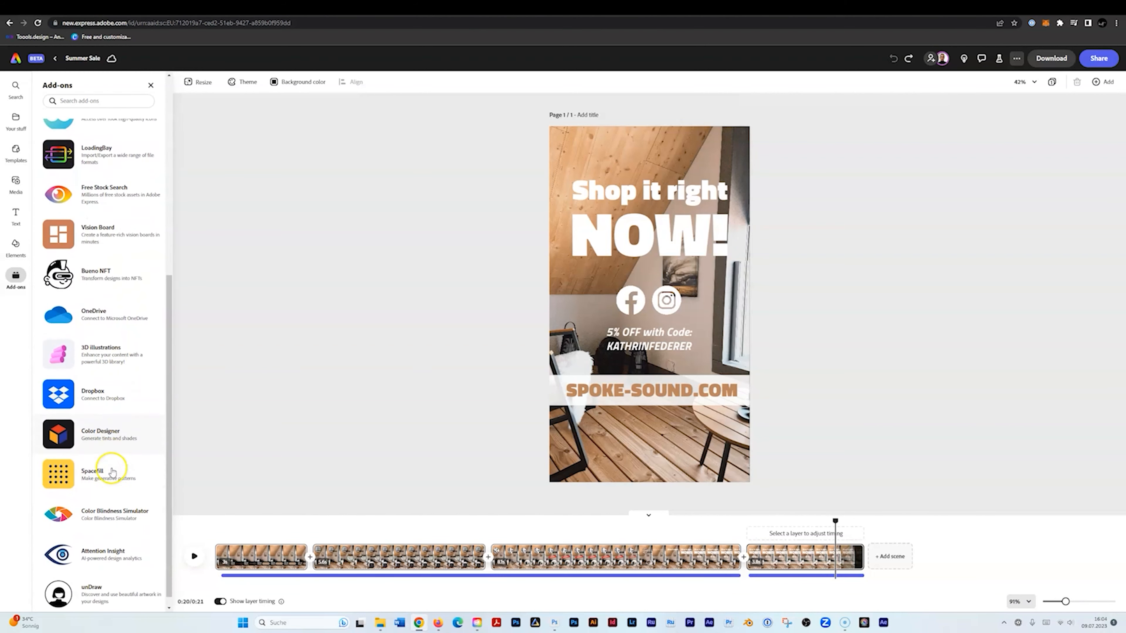
scroll(109, 474, up, 4)
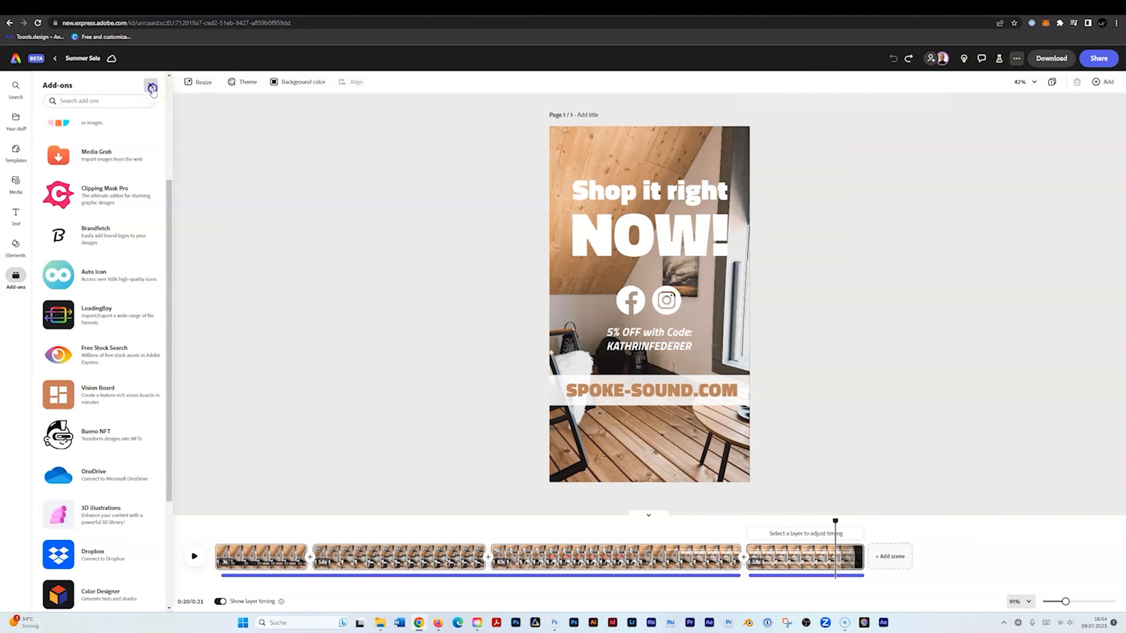
click(151, 87)
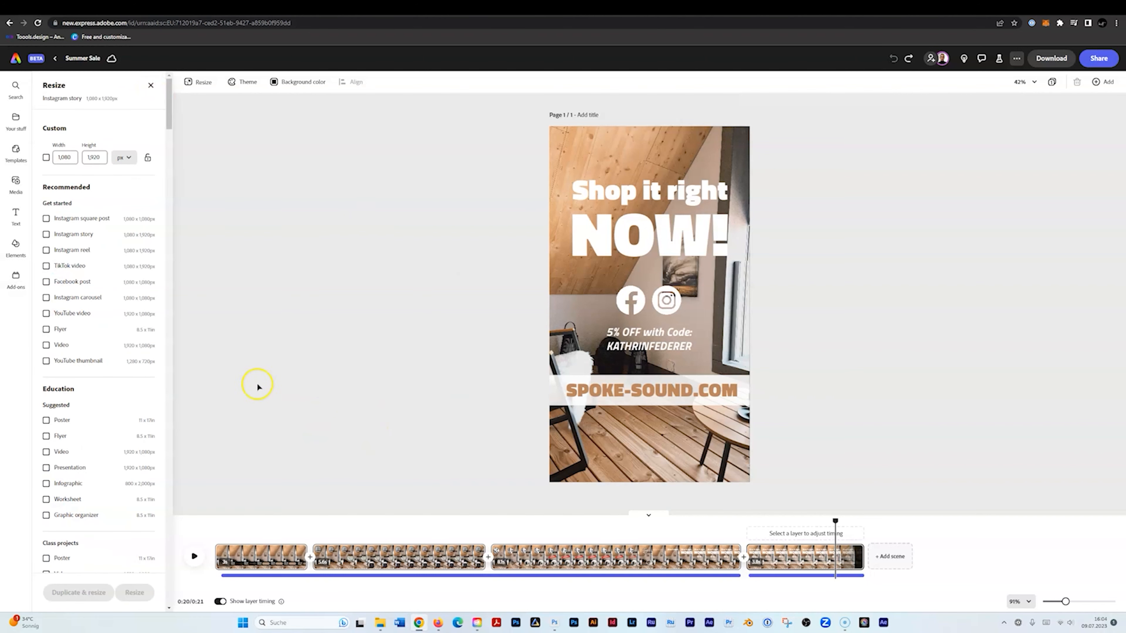
click(151, 85)
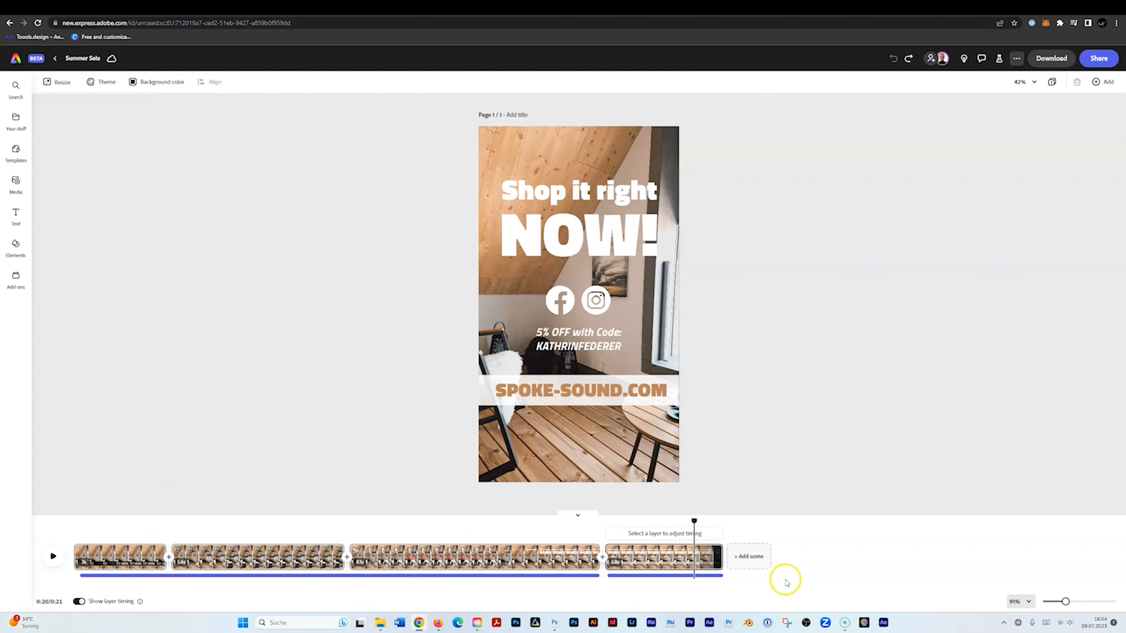
Step: Scrub back to the opening NEW ARRIVAL scene with Your stuff files listed
drag(694, 521, 104, 524)
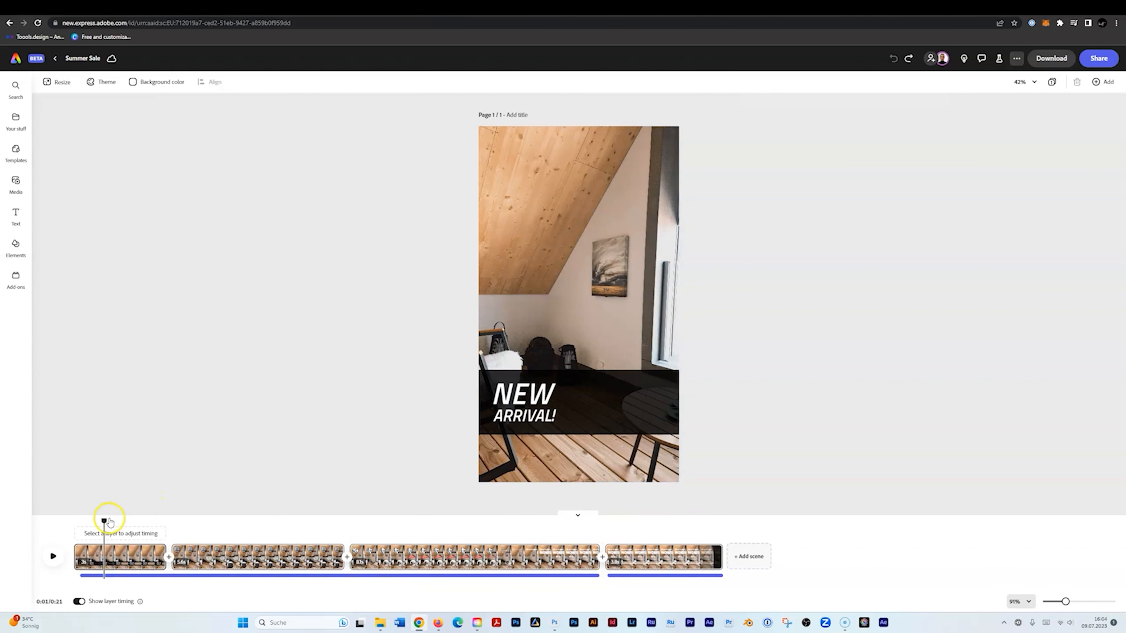
click(7, 118)
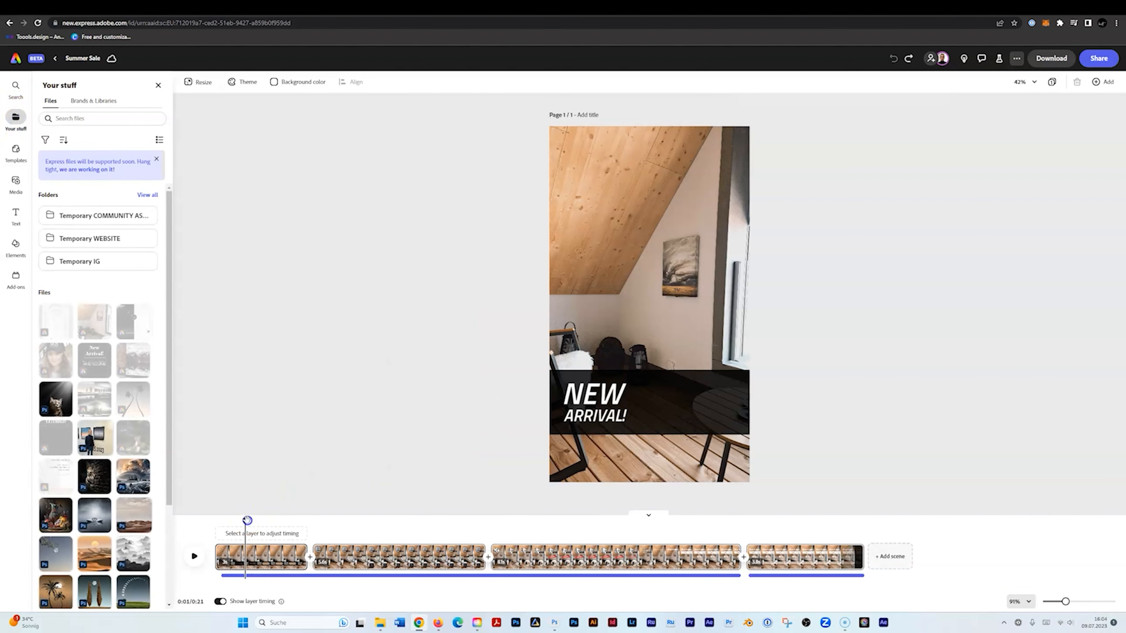
drag(247, 520, 283, 541)
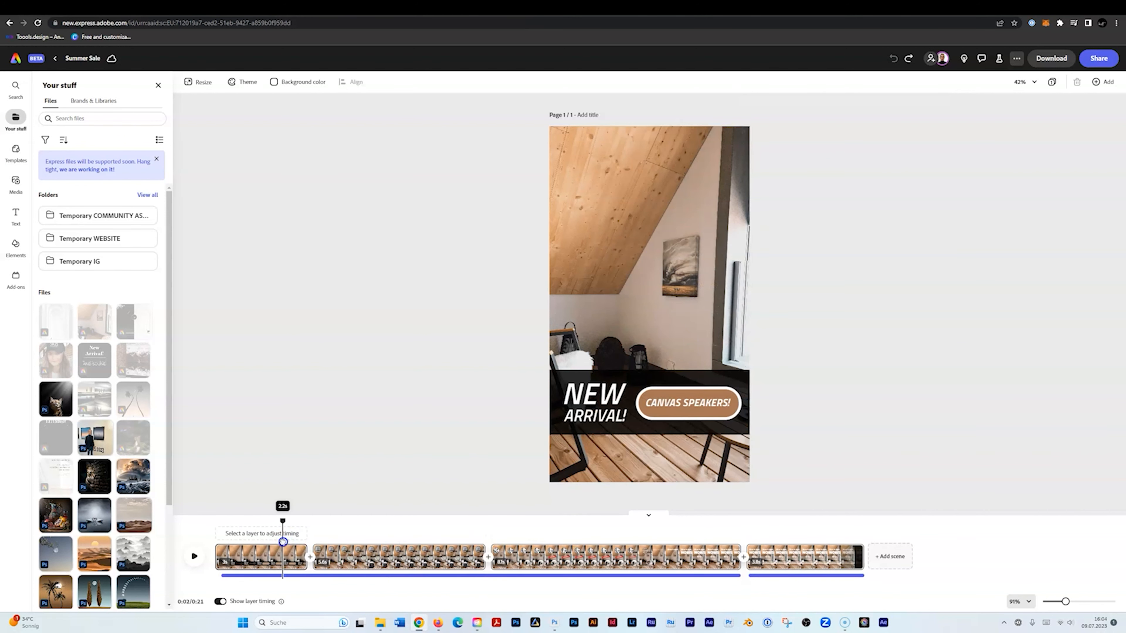
Step: Swap the opening scene's room photo for the Wellness stock photo of a smiling woman and preview
click(625, 266)
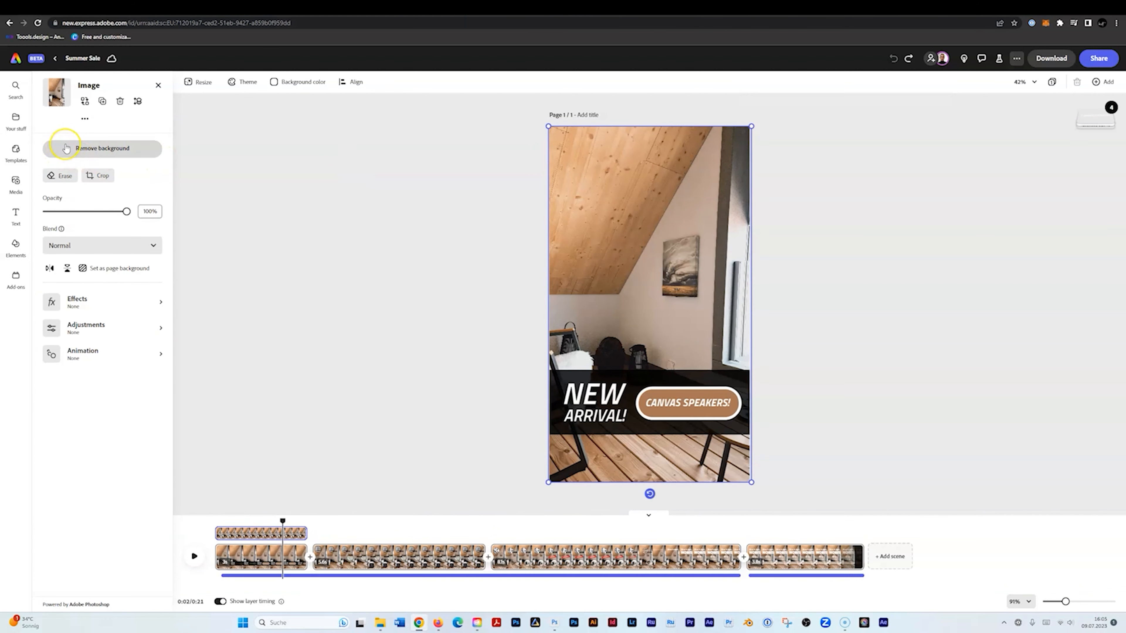
click(85, 102)
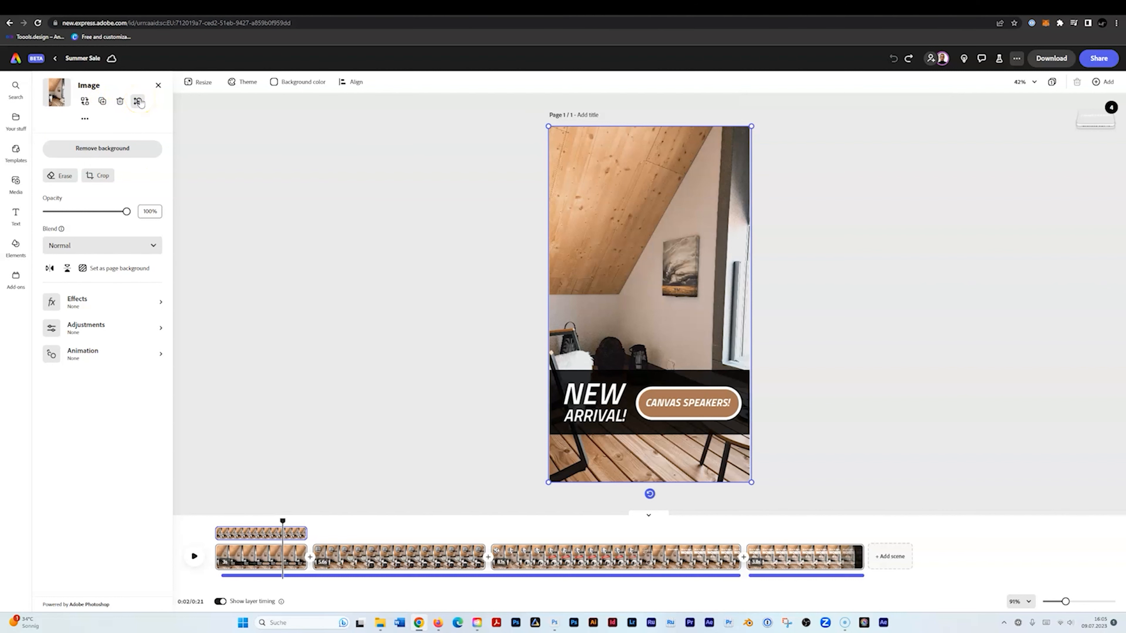
click(85, 119)
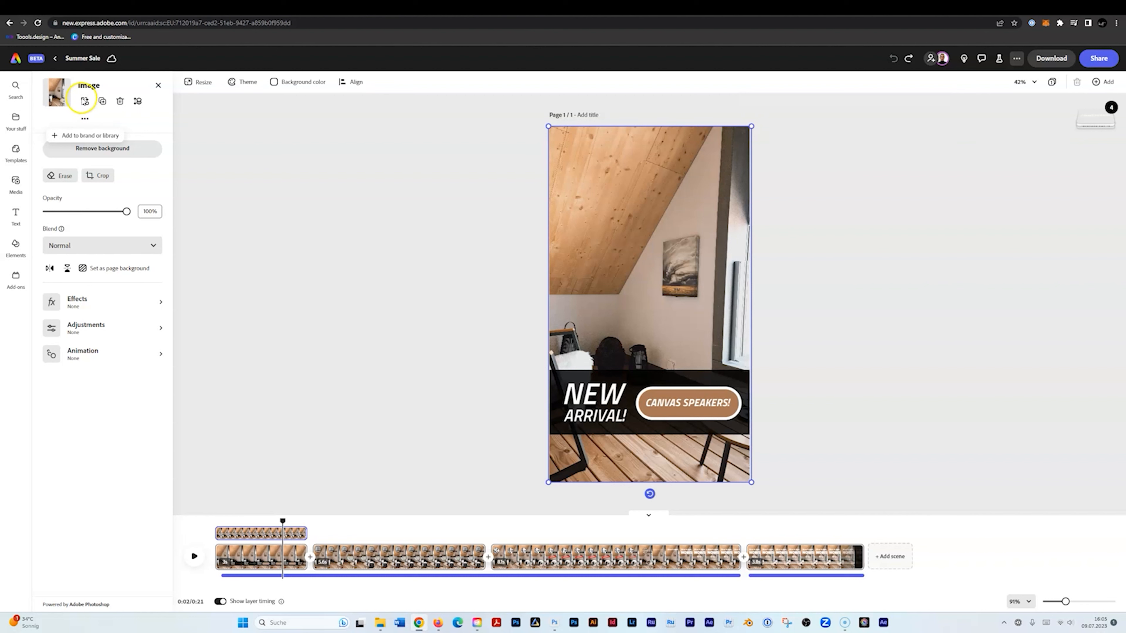
click(85, 101)
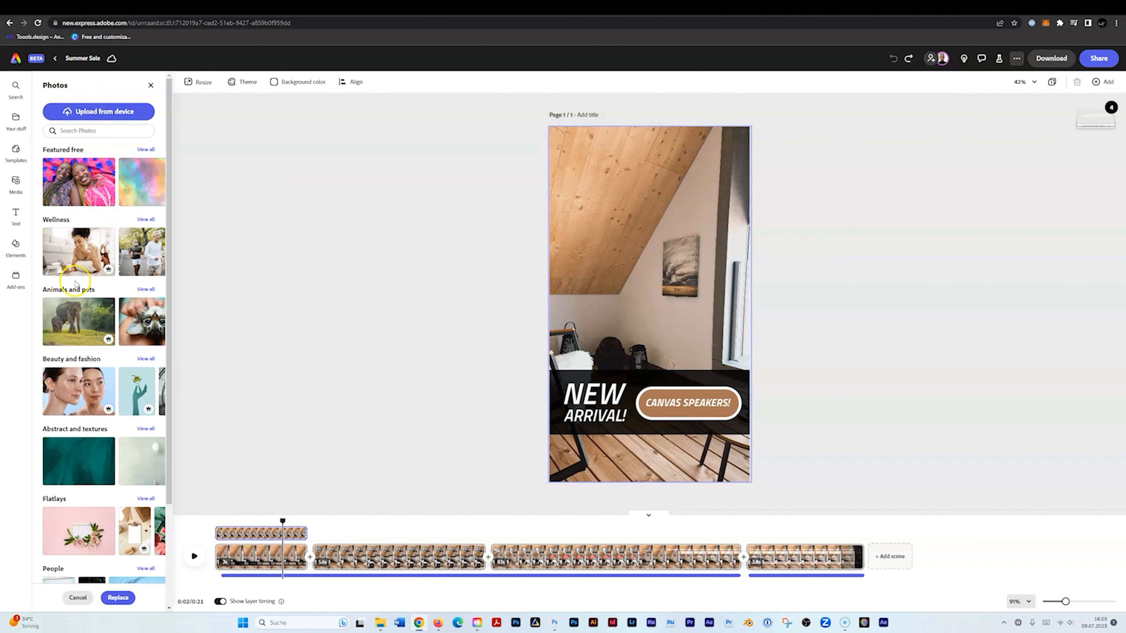
click(71, 254)
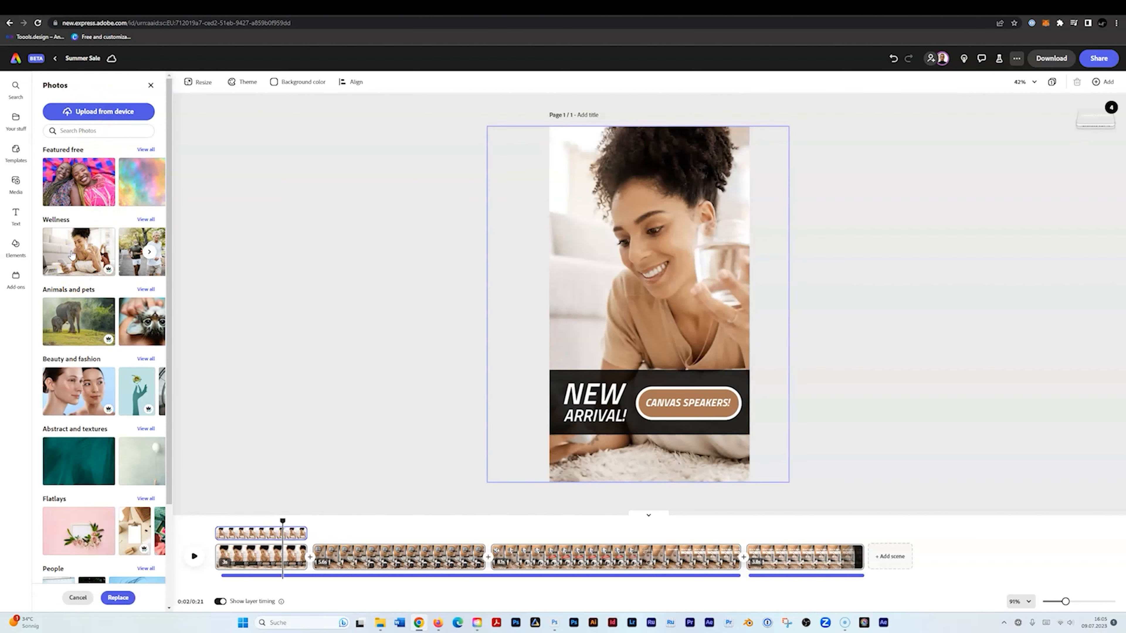
click(194, 556)
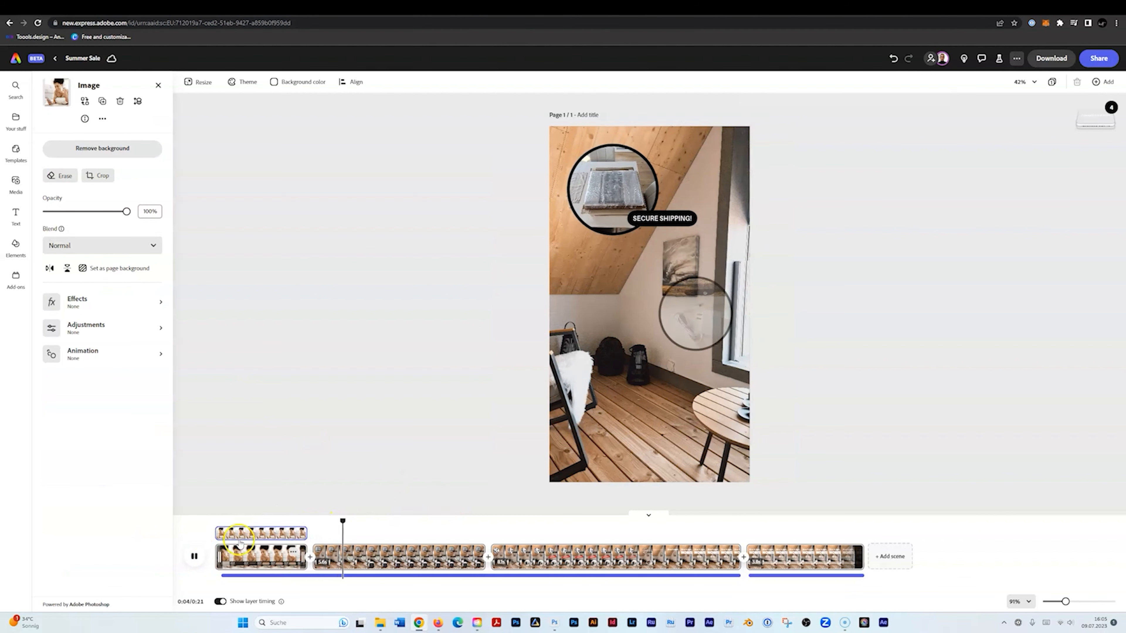
click(277, 521)
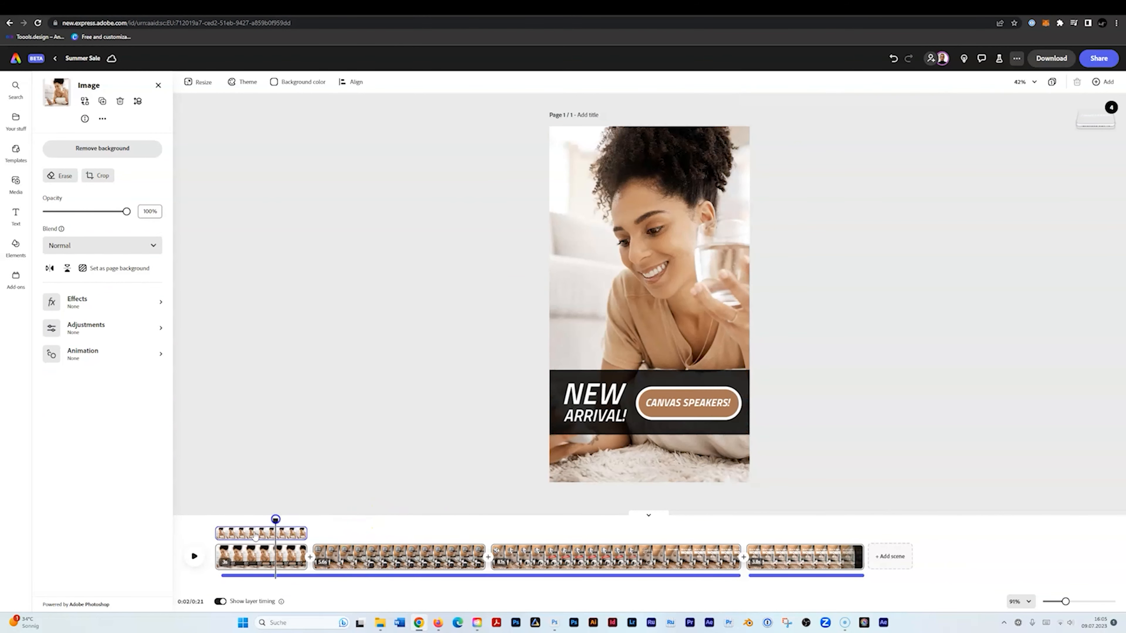
click(194, 556)
drag(277, 519, 320, 523)
click(305, 563)
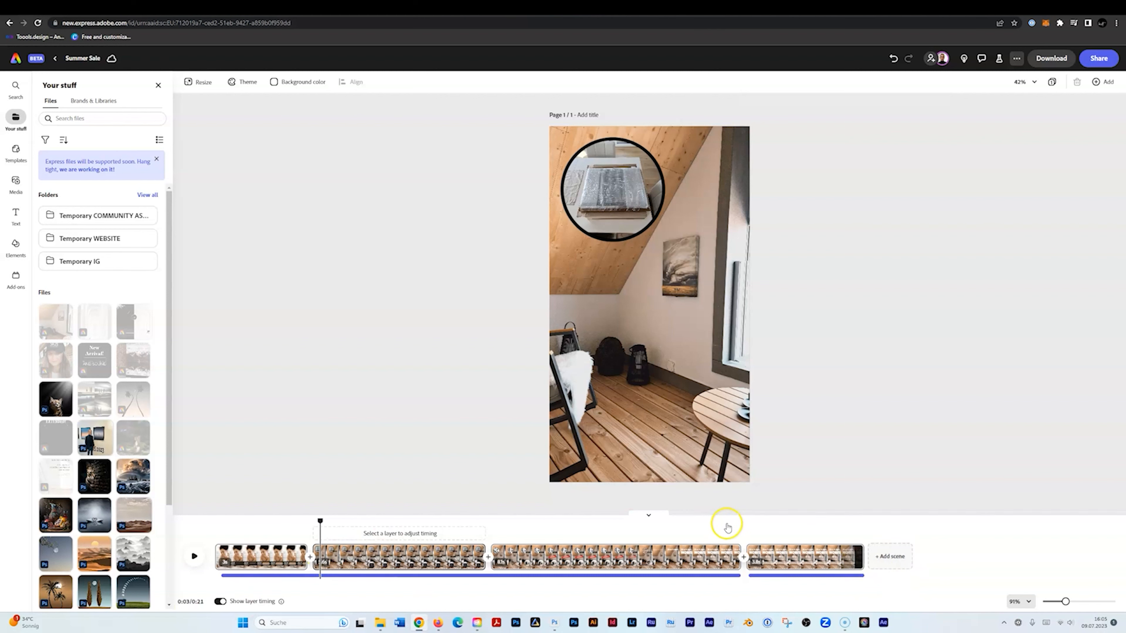
drag(322, 519, 291, 529)
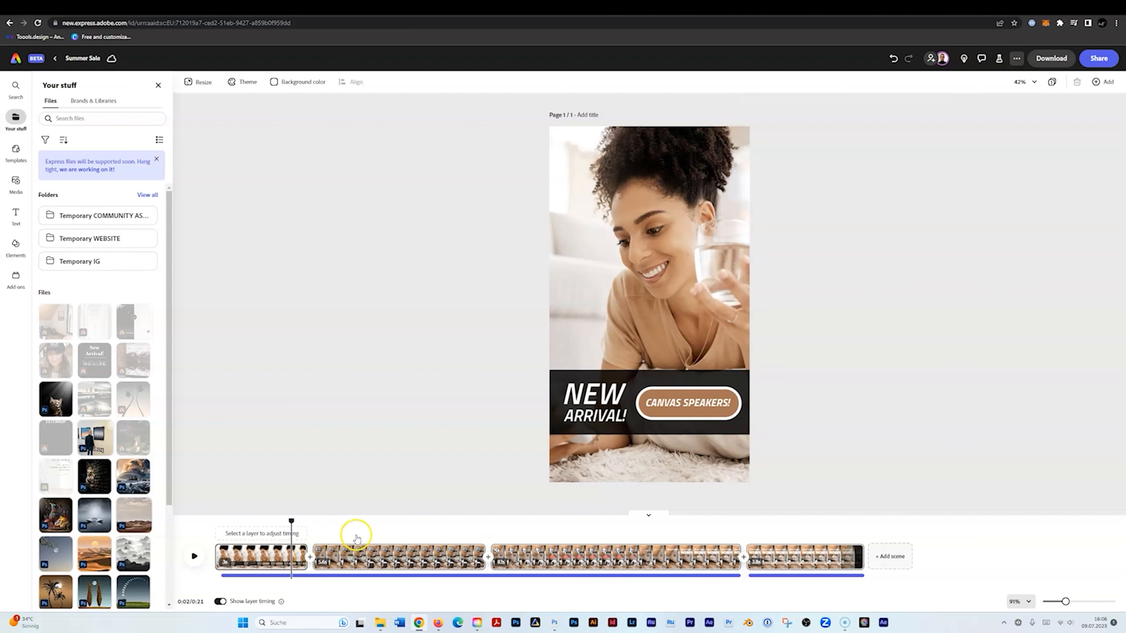
click(653, 306)
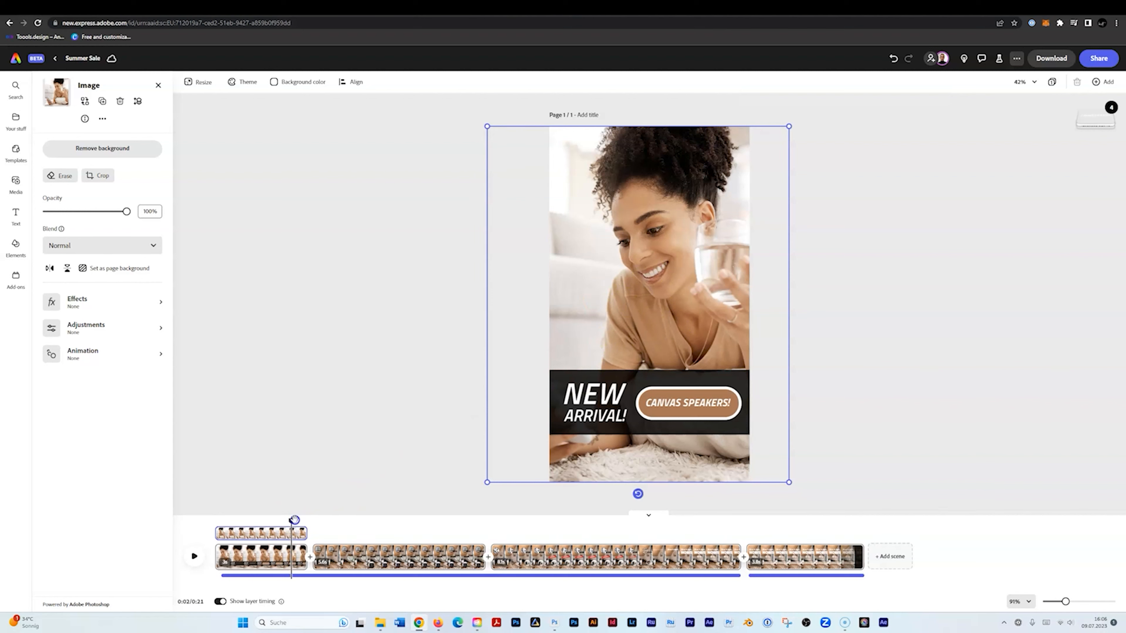
Step: Give the woman photo in the first scene a Fade out exit animation
mouse_move(294, 520)
mouse_down()
mouse_move(334, 519)
mouse_move(291, 520)
mouse_up()
click(664, 307)
click(664, 276)
click(98, 356)
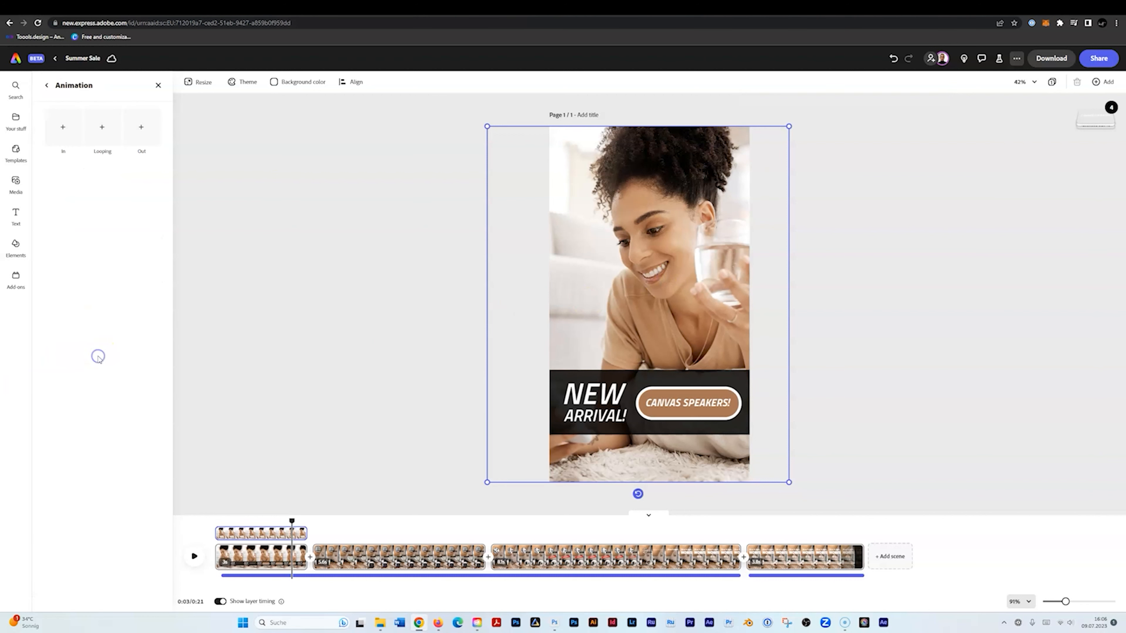
click(139, 125)
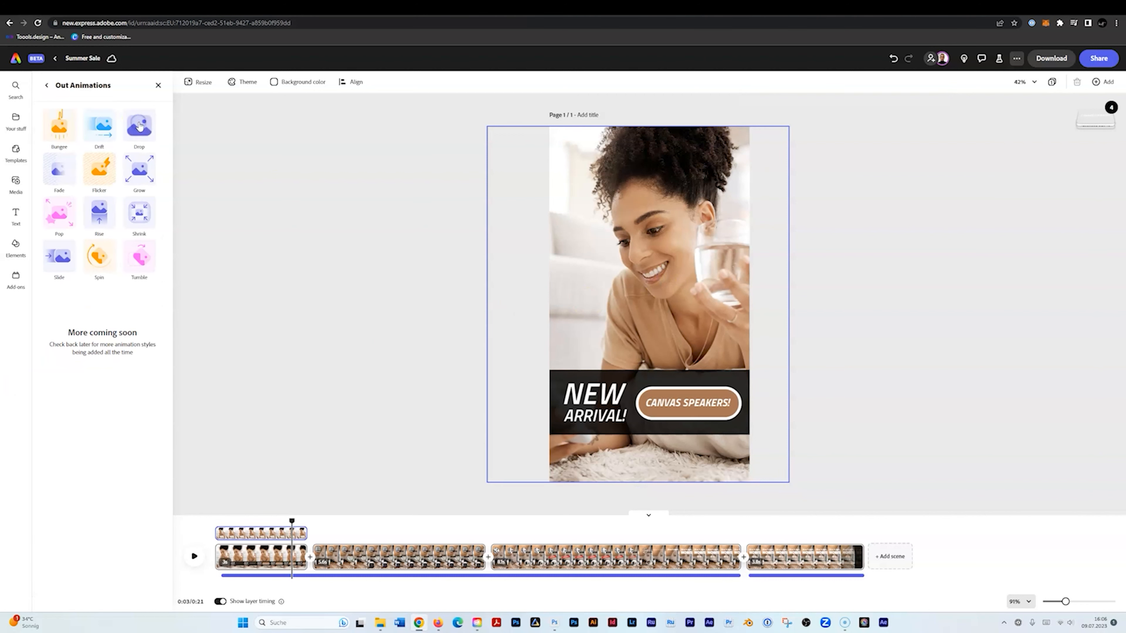
click(59, 169)
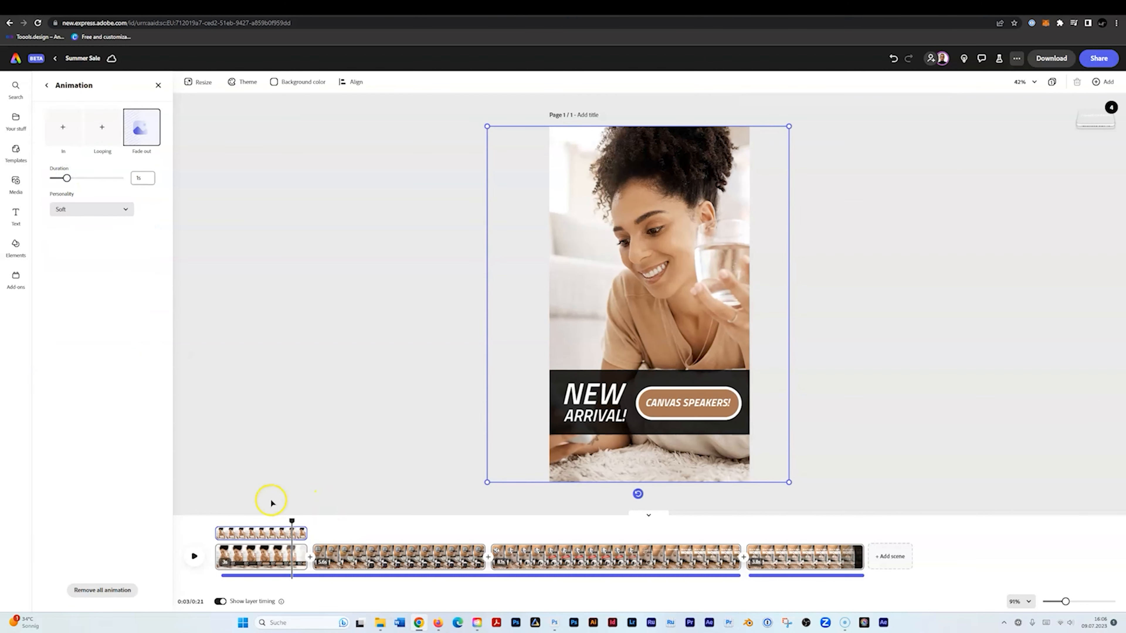
Step: Scrub and play back the first scene to preview the photo fading out
drag(291, 523, 285, 522)
click(187, 555)
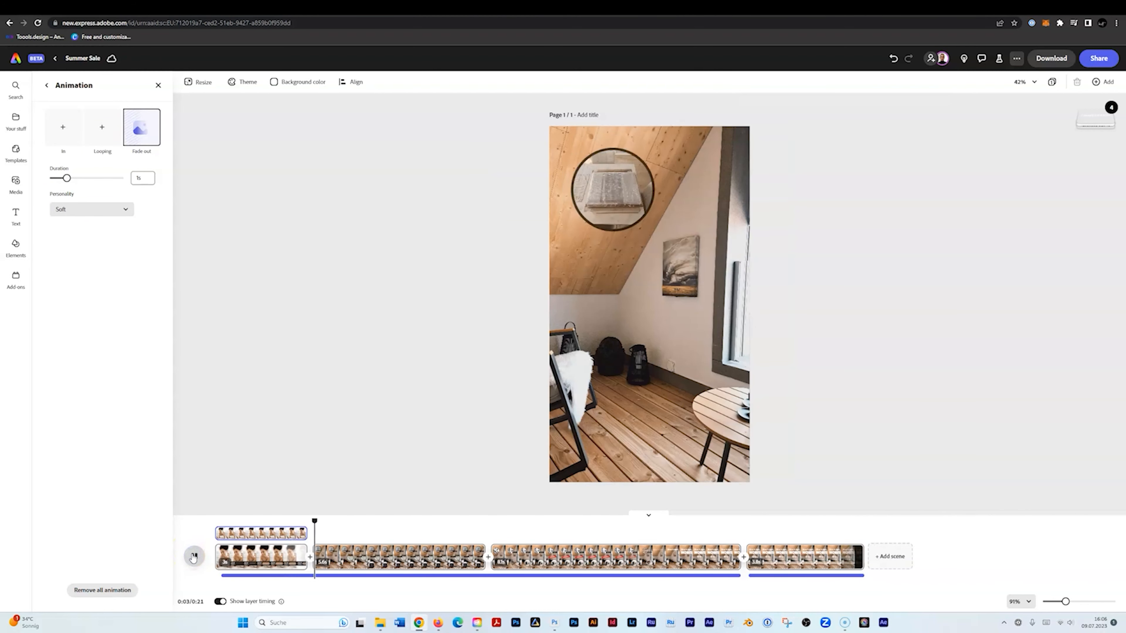
drag(389, 526, 269, 522)
click(194, 557)
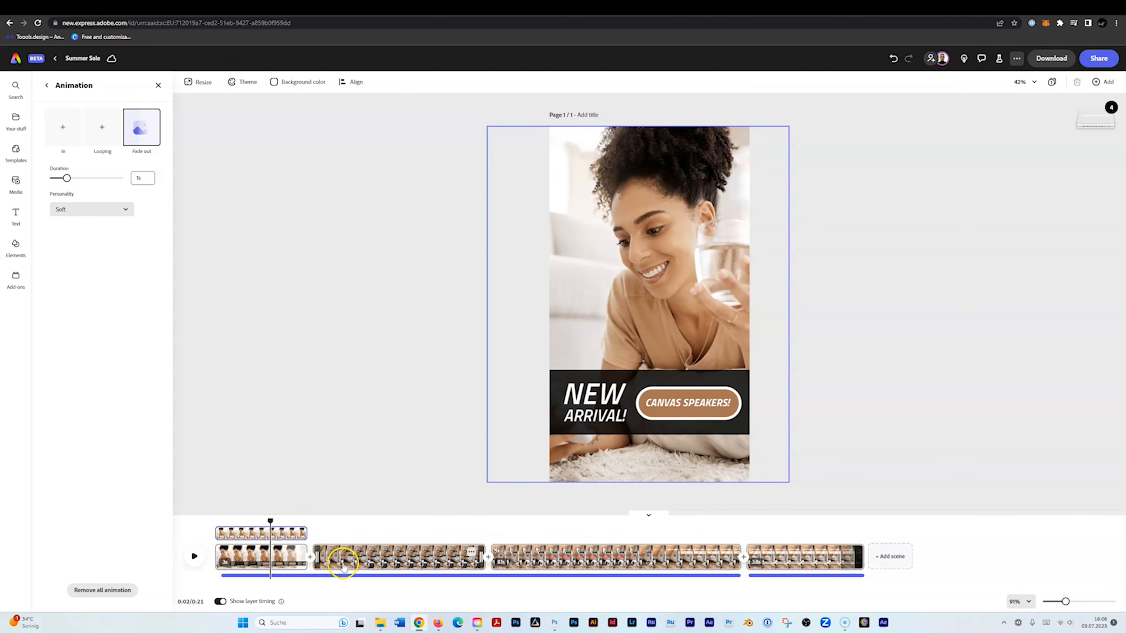
drag(272, 521, 343, 522)
Step: Move the room photo out of the second scene and paste it into the first scene
click(585, 298)
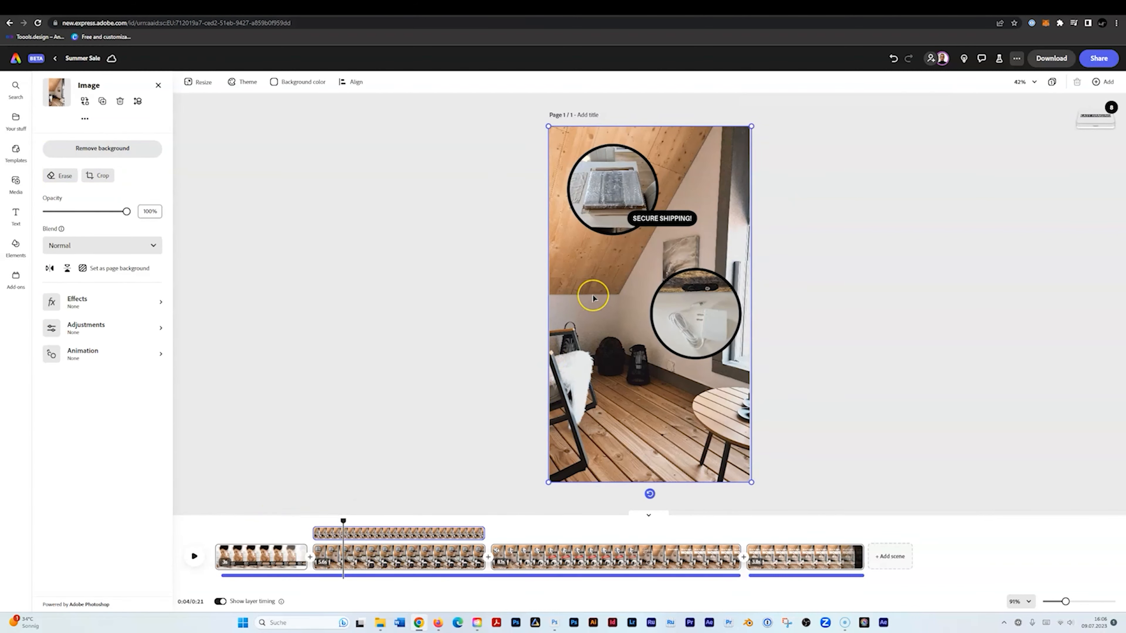
key(Delete)
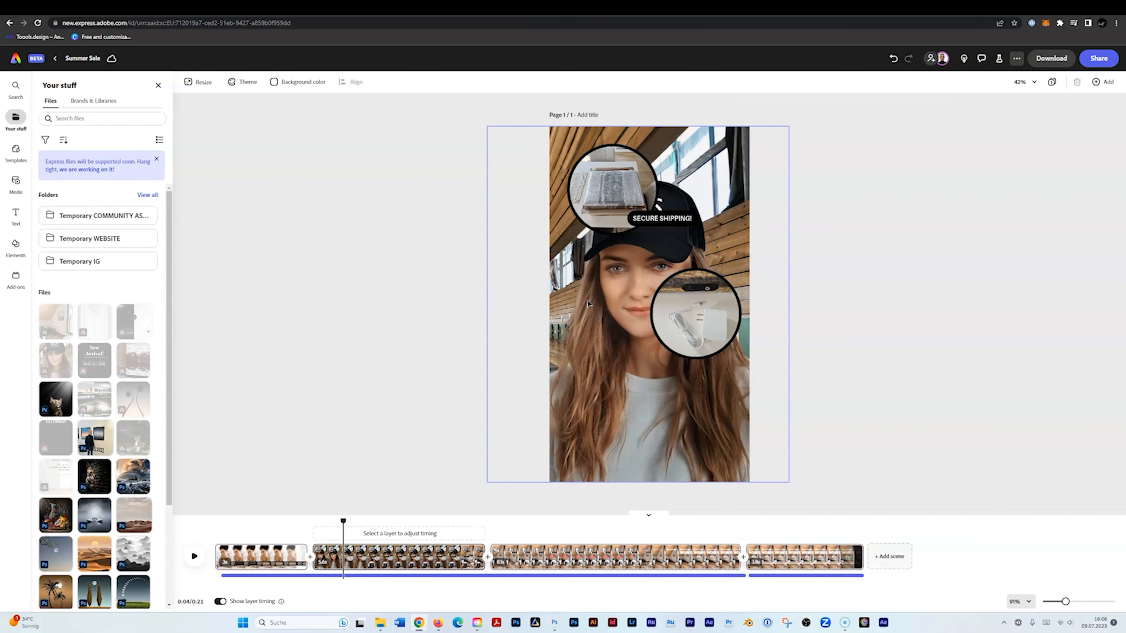
click(601, 298)
key(ctrl+z)
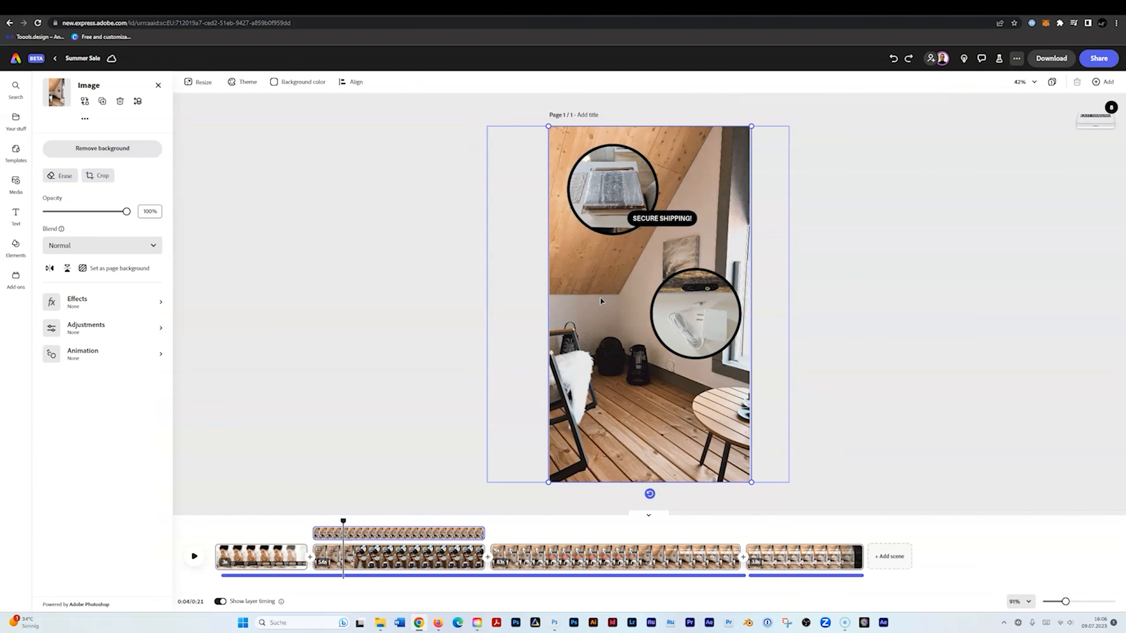
click(636, 364)
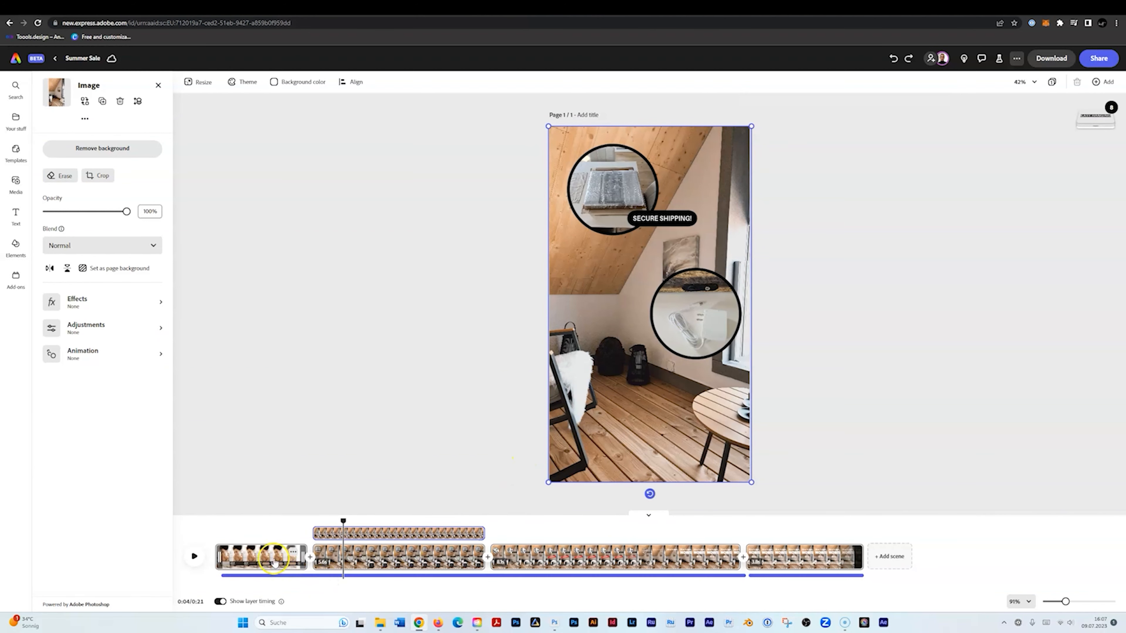
key(Delete)
click(692, 272)
key(ctrl+v)
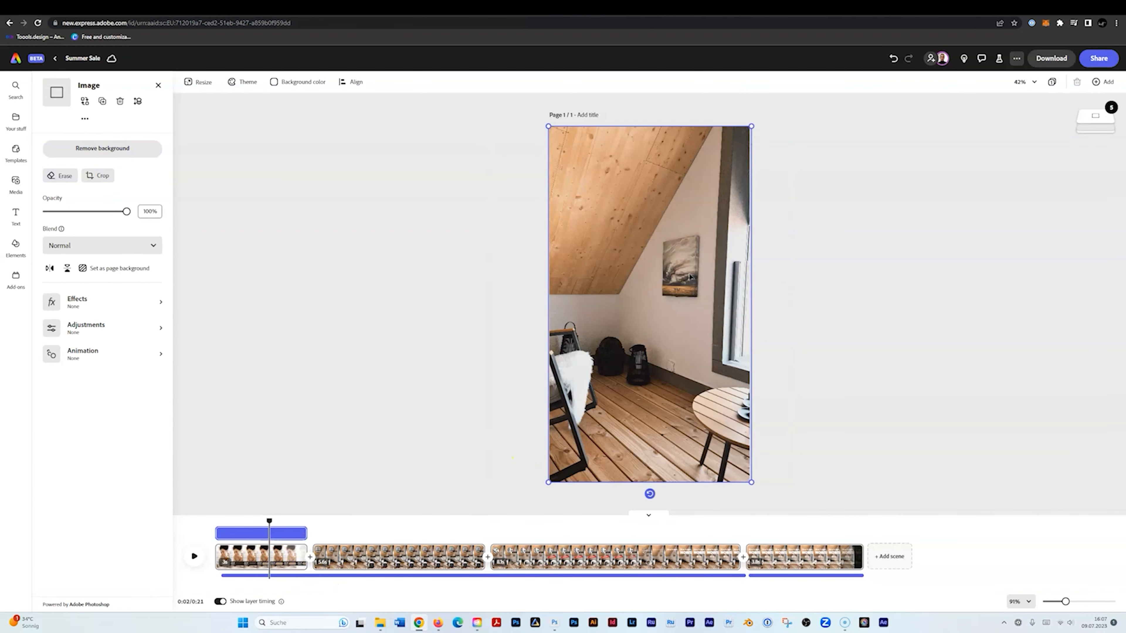
Step: Send the room photo to the bottom of the layer stack and play back to check it
click(1093, 119)
drag(1092, 118, 1095, 190)
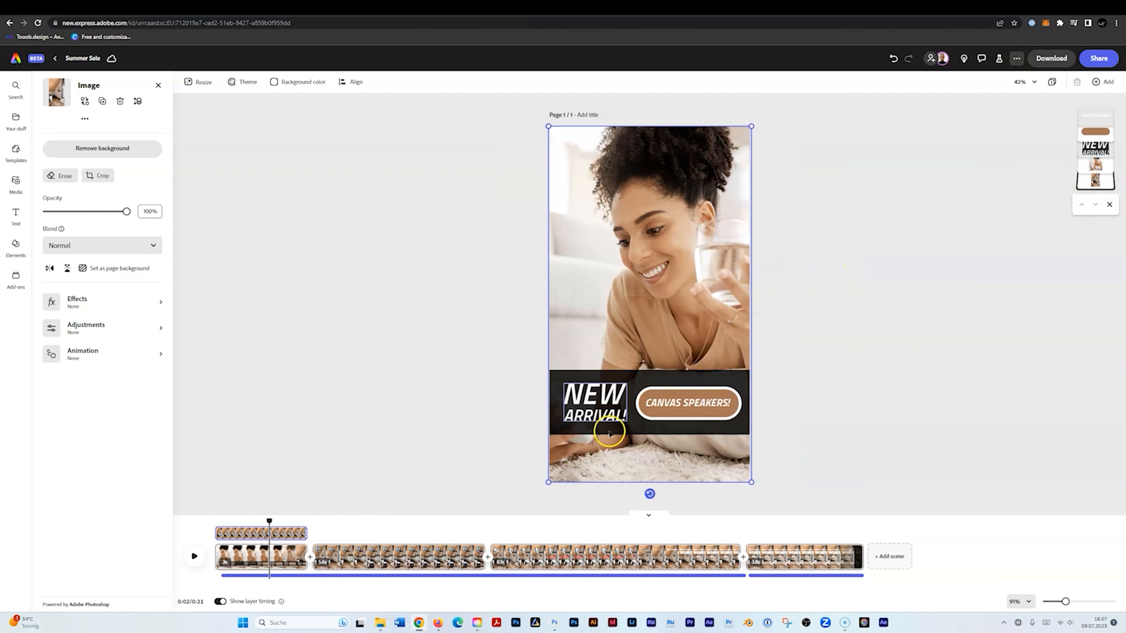
click(1097, 169)
click(1097, 186)
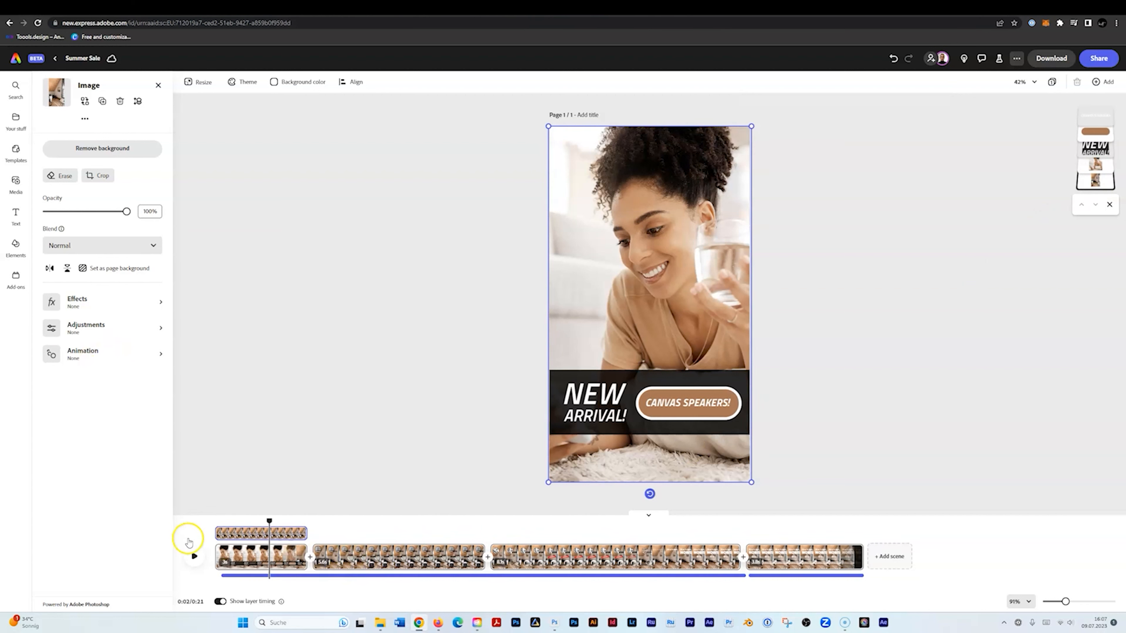
click(195, 557)
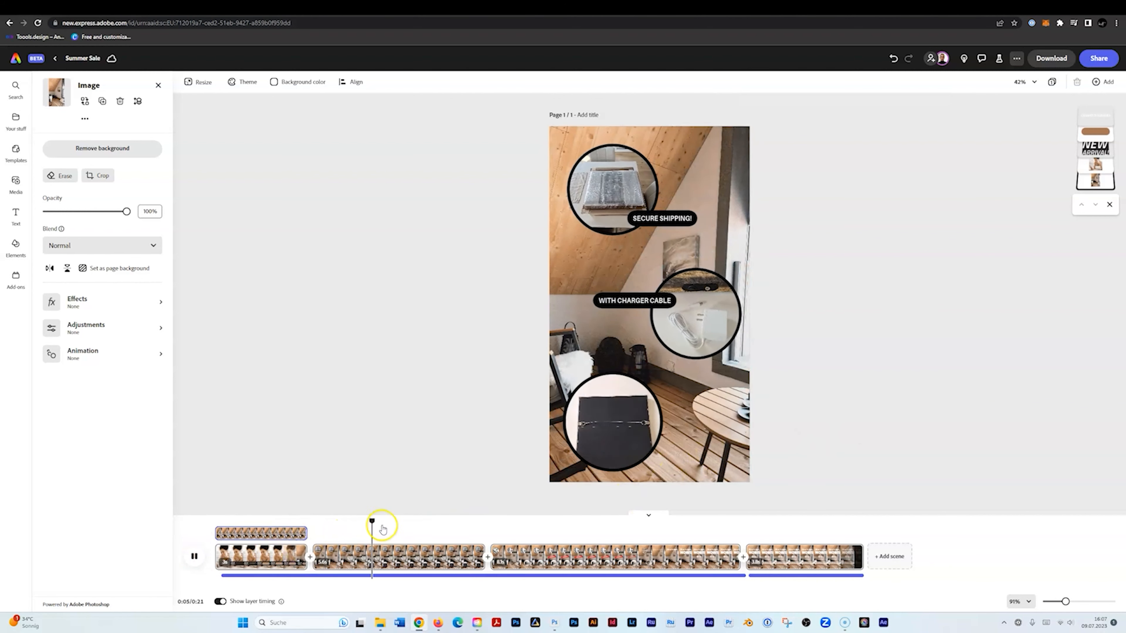
mouse_move(355, 524)
mouse_down()
mouse_move(287, 532)
mouse_move(369, 524)
mouse_up()
click(304, 554)
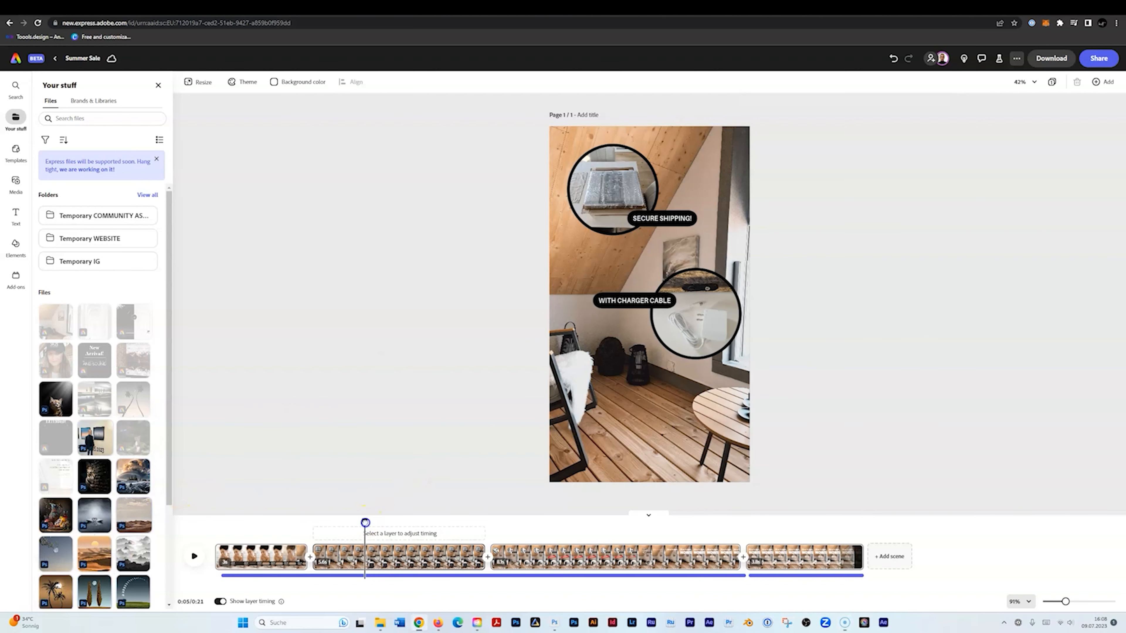
Step: Inspect the crop of the top callout circle's photo without changes, then bring up the Media library
drag(365, 522, 260, 533)
drag(329, 532, 390, 532)
click(652, 240)
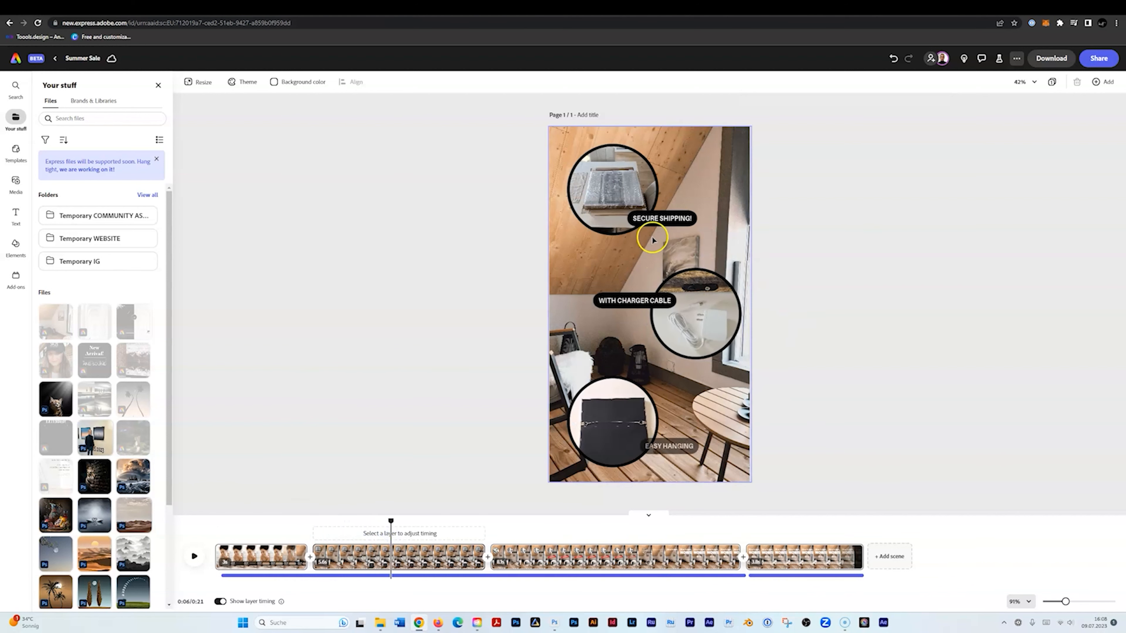
click(621, 200)
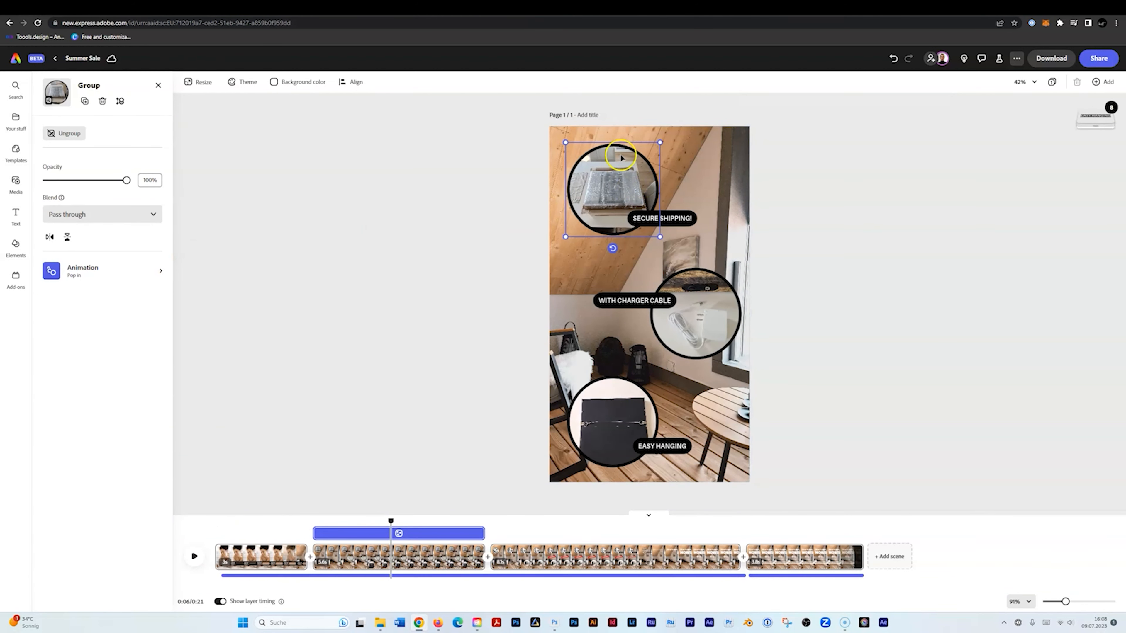
double_click(605, 186)
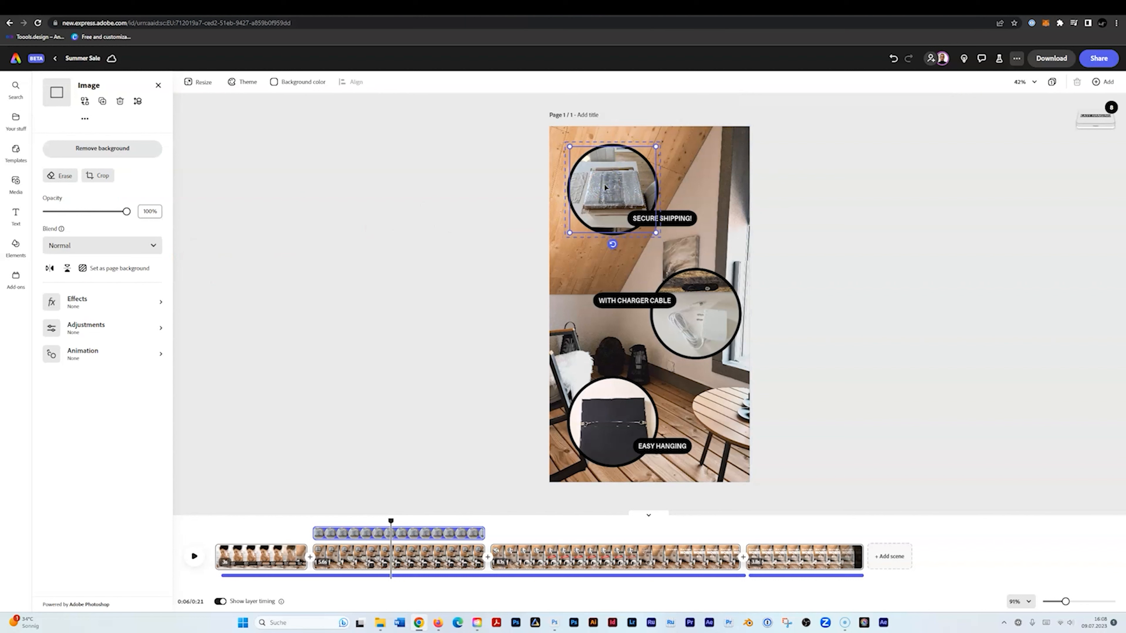
double_click(605, 186)
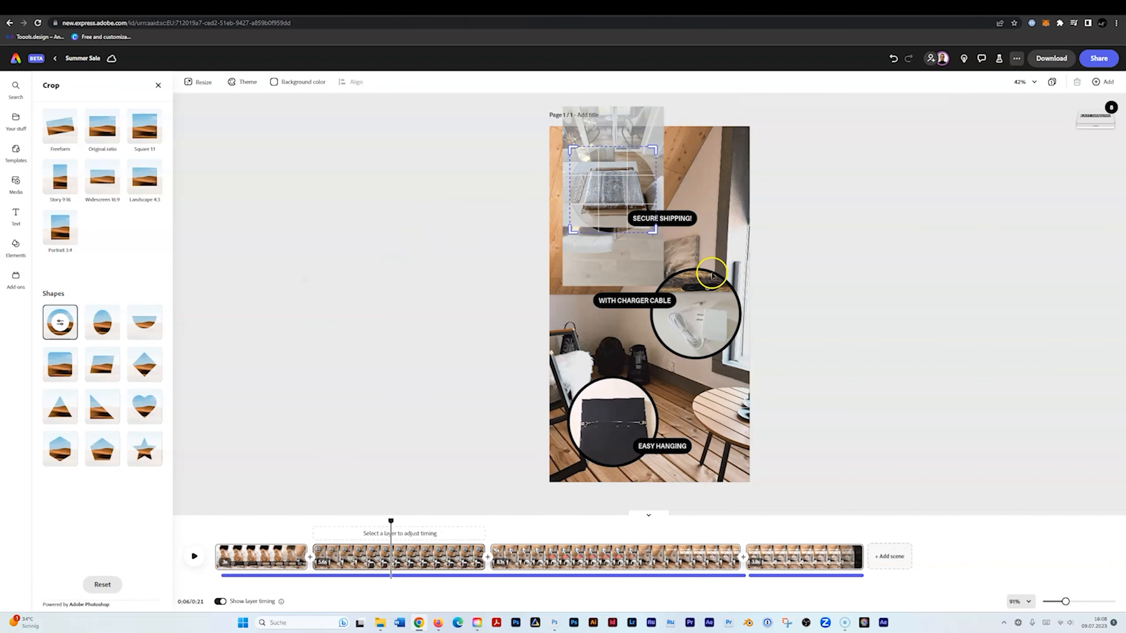
click(716, 223)
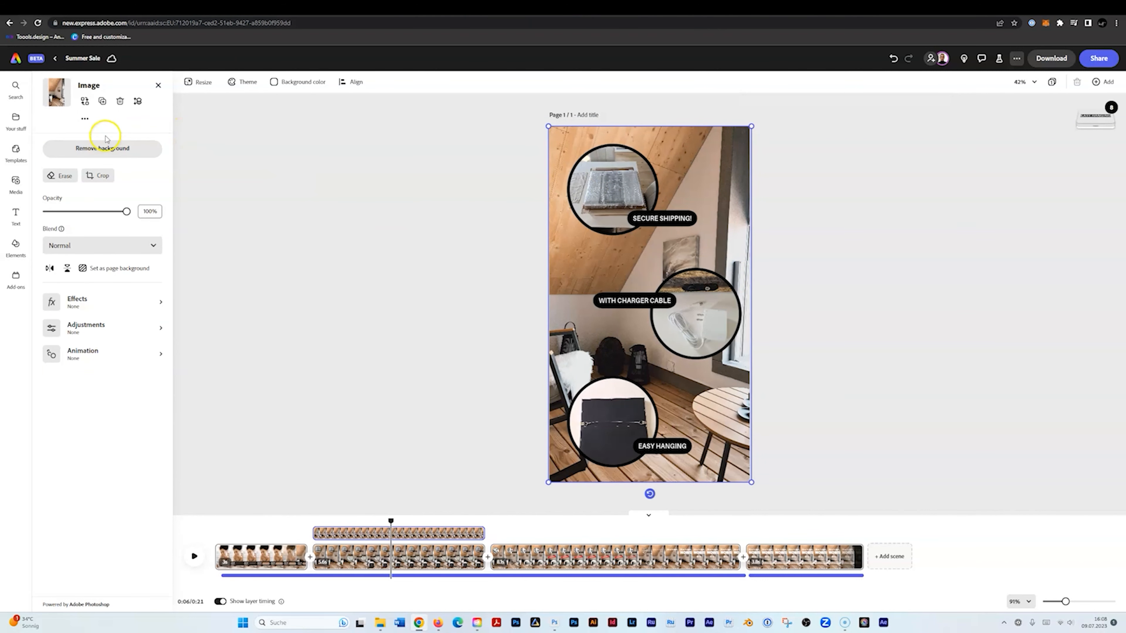
click(16, 183)
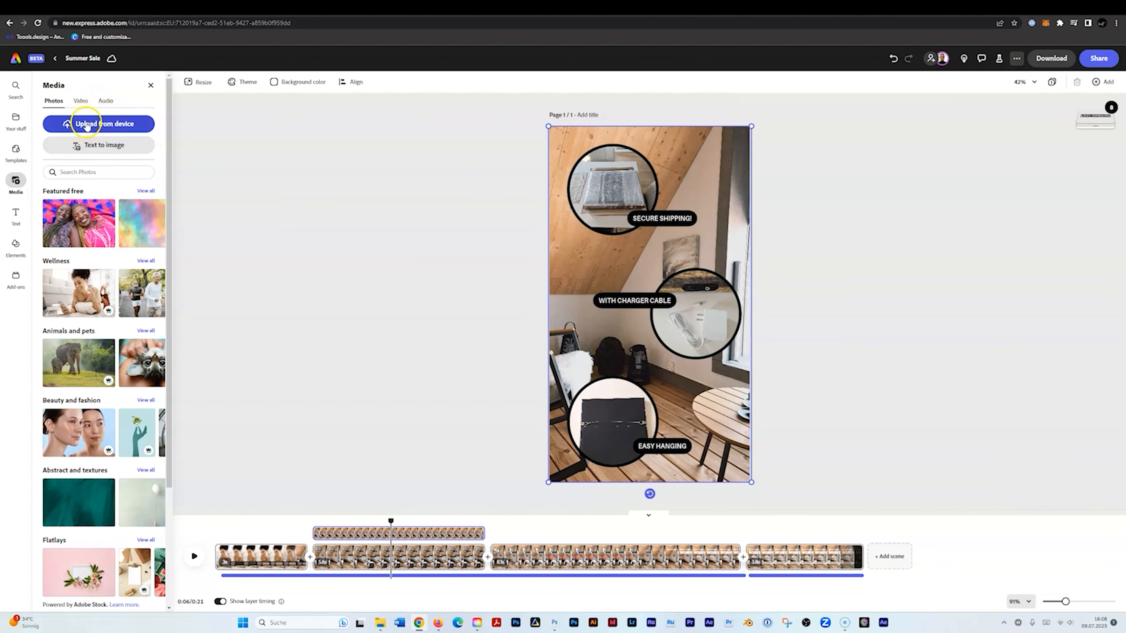
Step: Drag the misty tree artwork from the _COLLECTION library onto the middle of the page
click(16, 127)
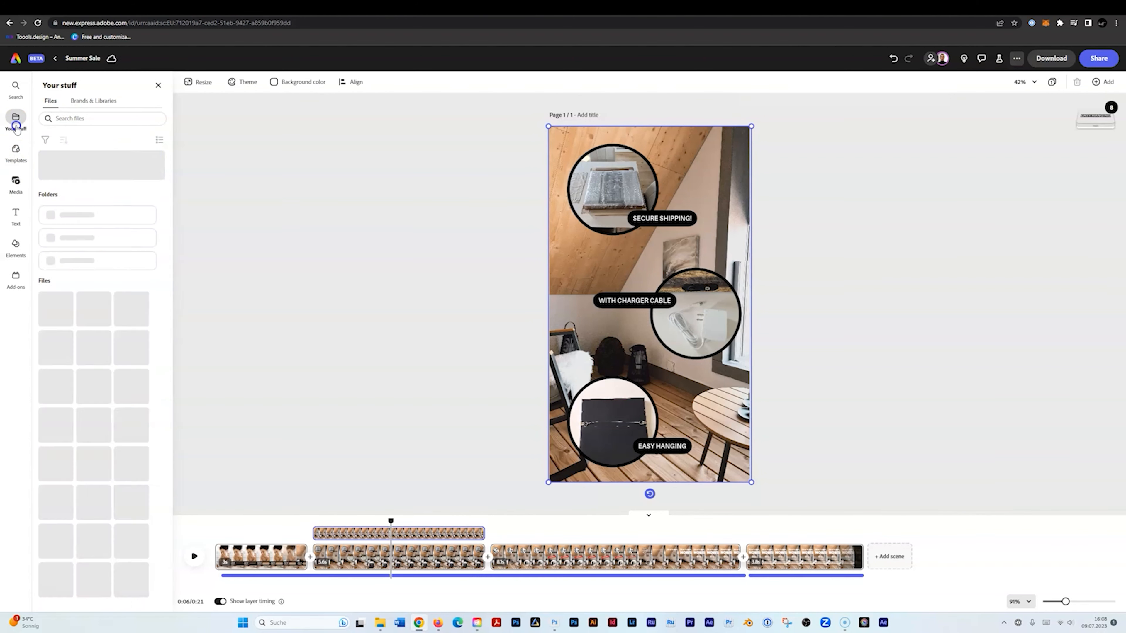
click(92, 101)
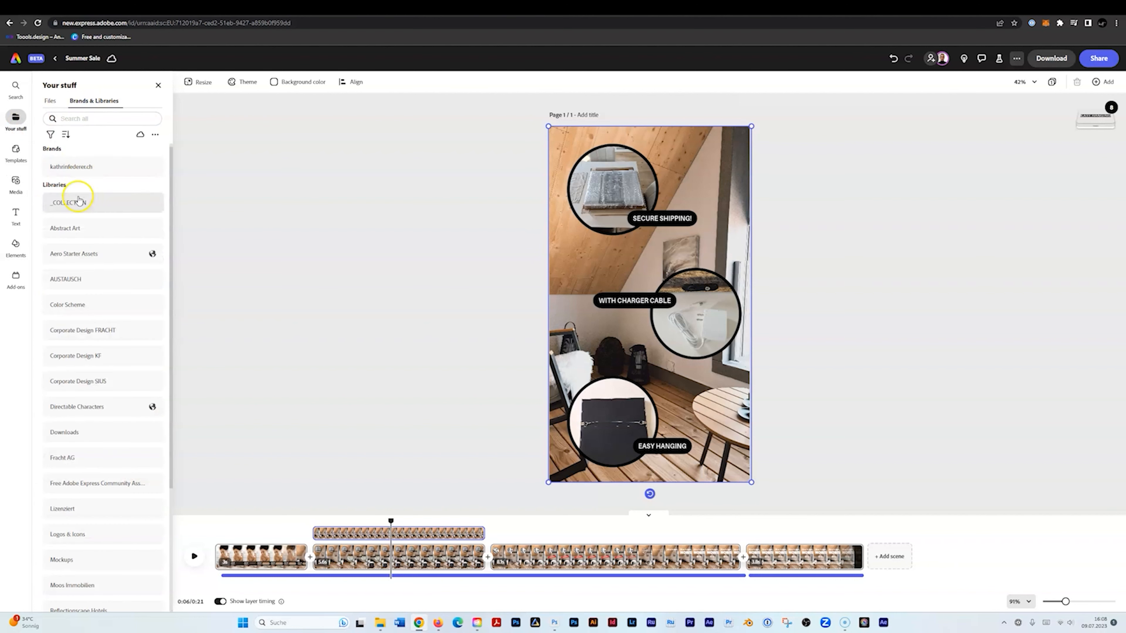
click(81, 205)
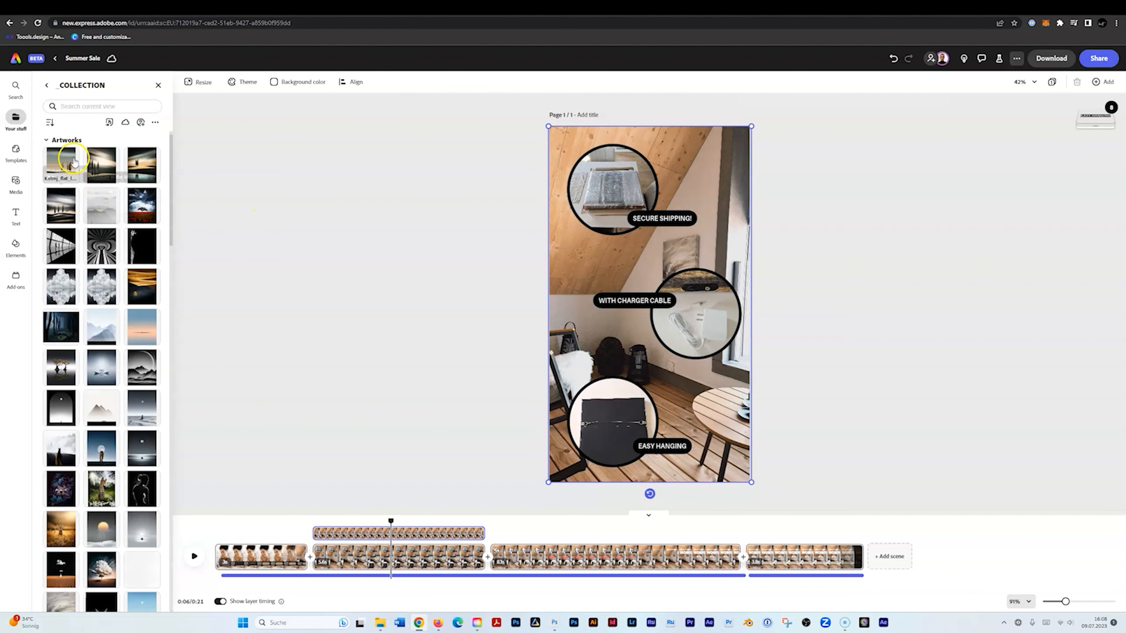
drag(102, 165, 636, 240)
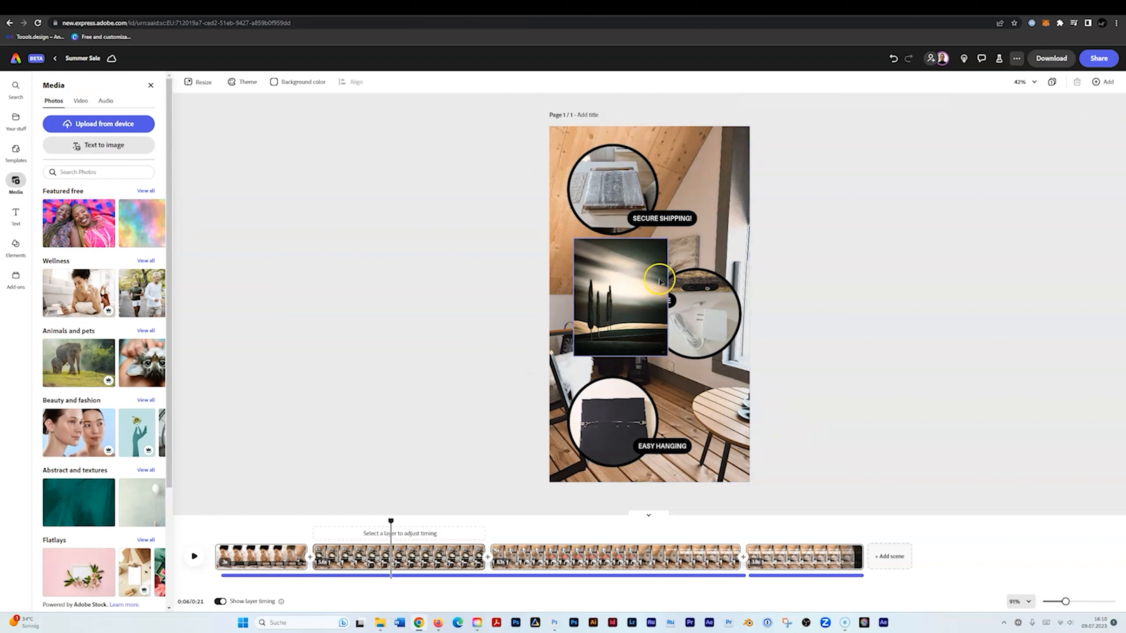
click(658, 284)
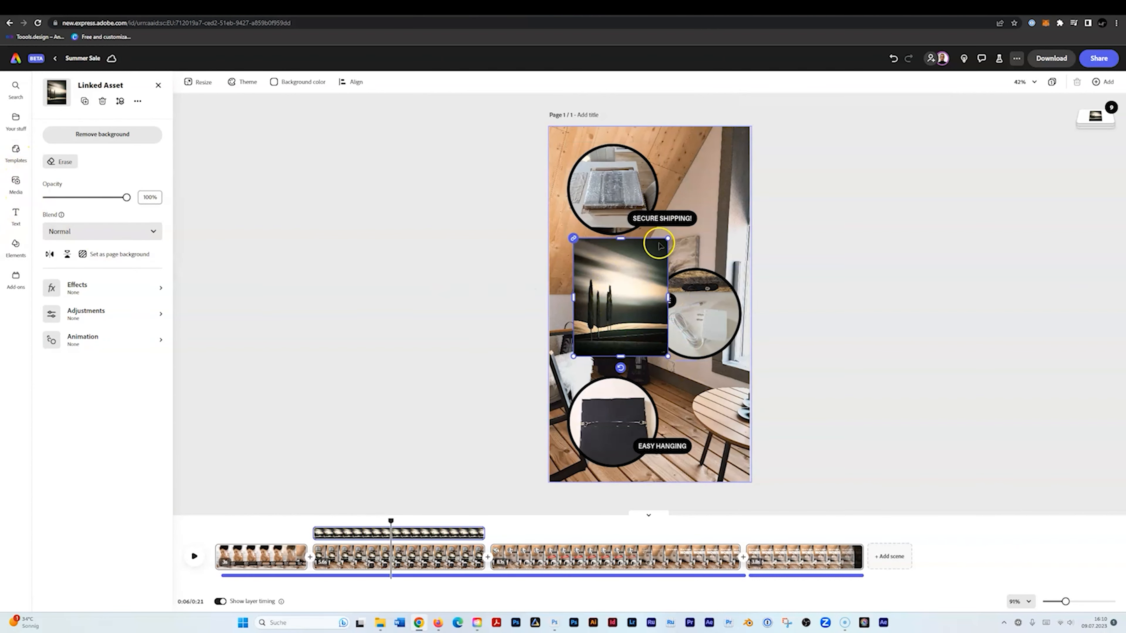
Step: Add the Wellness woman-on-sofa stock photo and move it onto the top callout circle
click(633, 219)
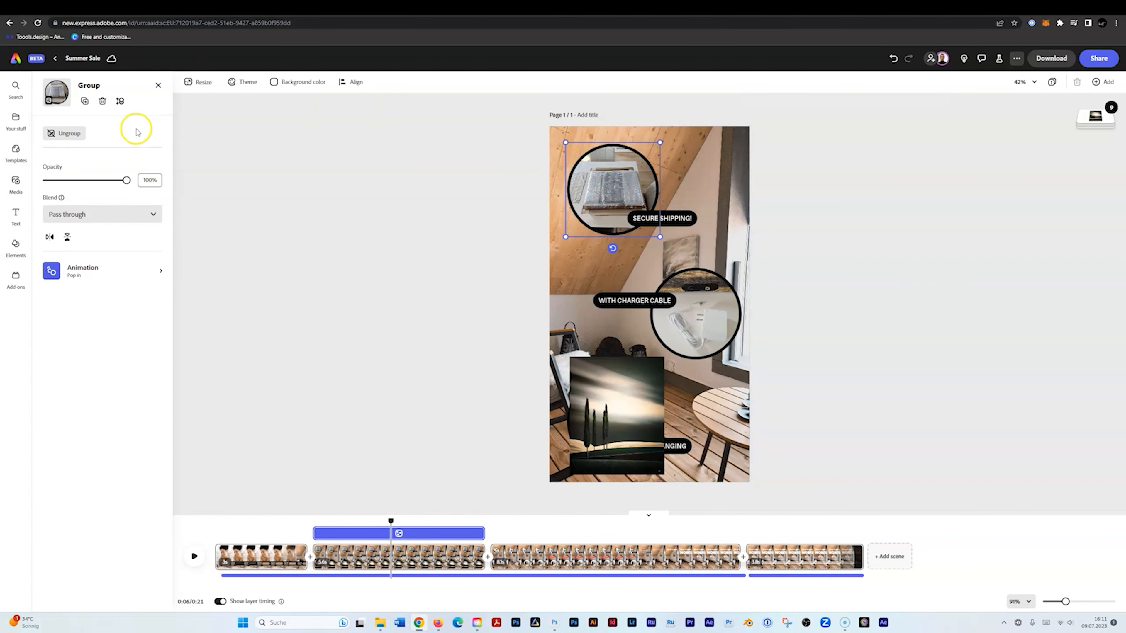
click(724, 177)
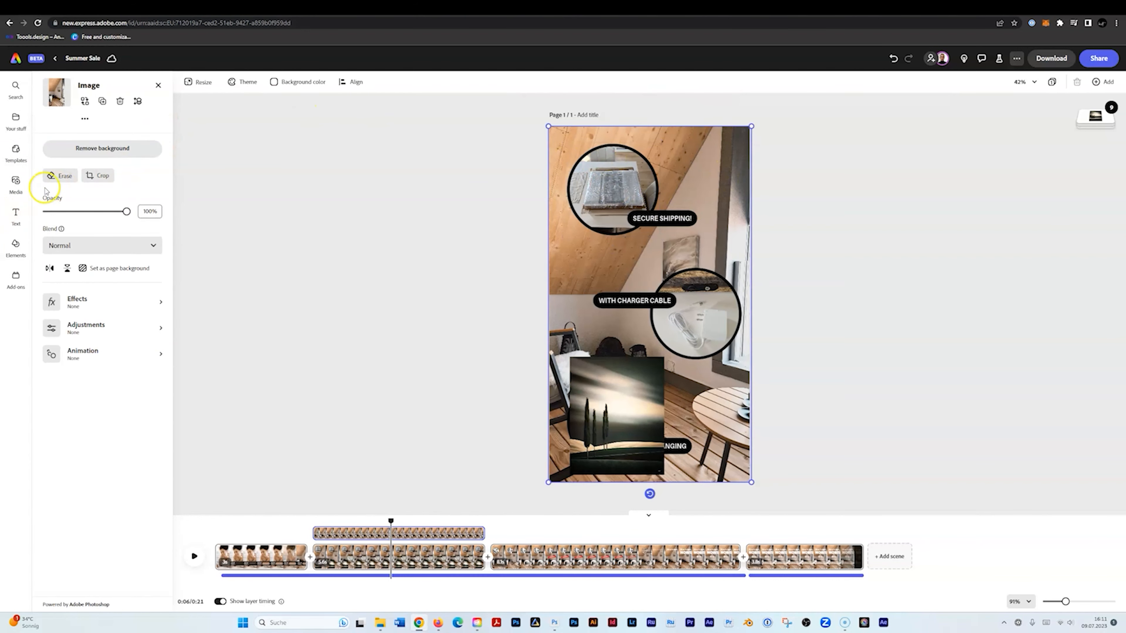
click(15, 183)
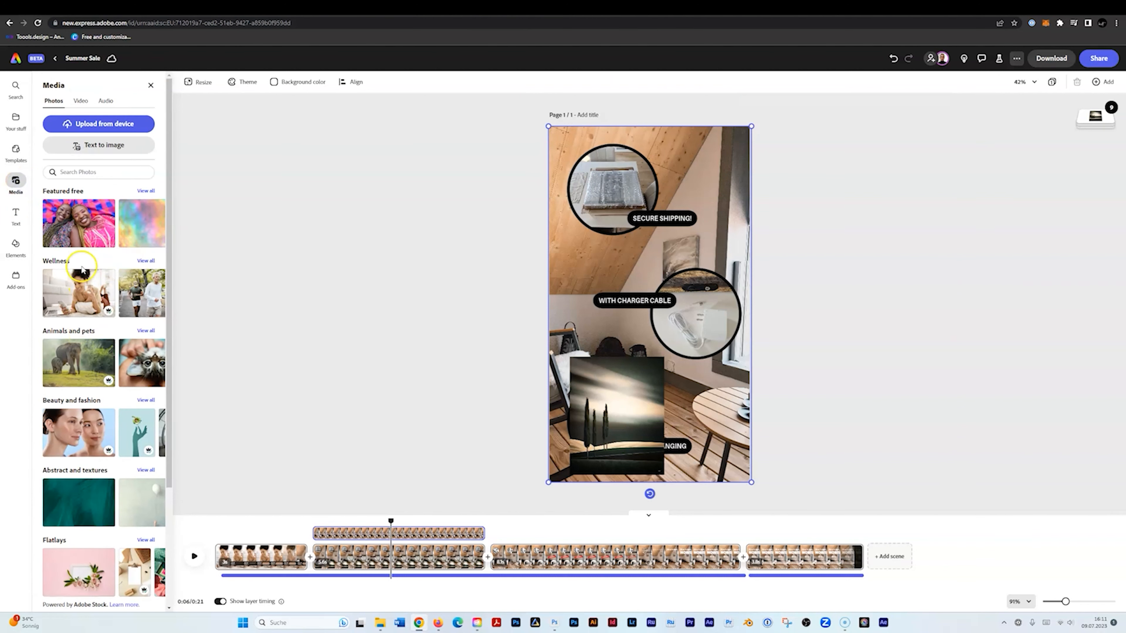
click(75, 280)
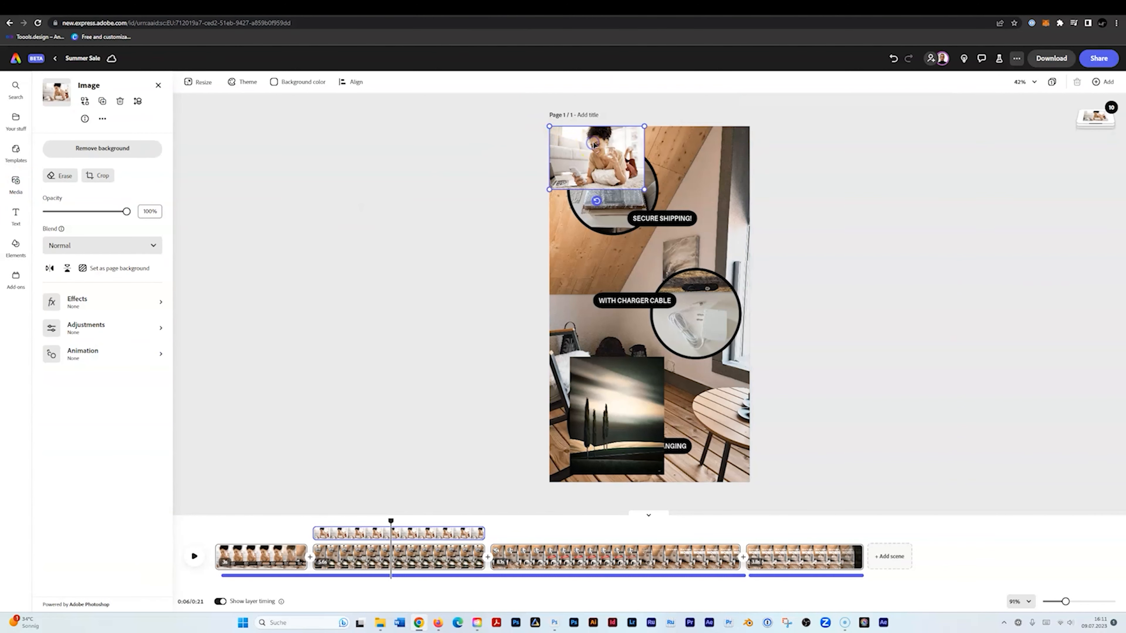
drag(593, 145, 659, 177)
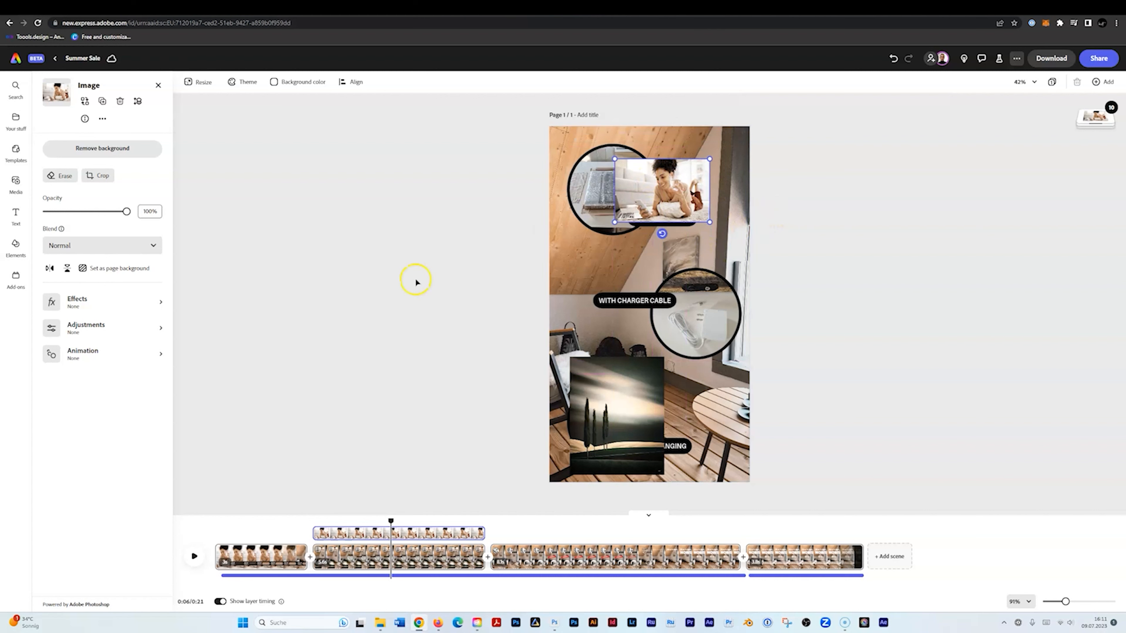
Step: Crop the sofa photo to a circle and move it off the SECURE SHIPPING! label
click(103, 177)
click(60, 333)
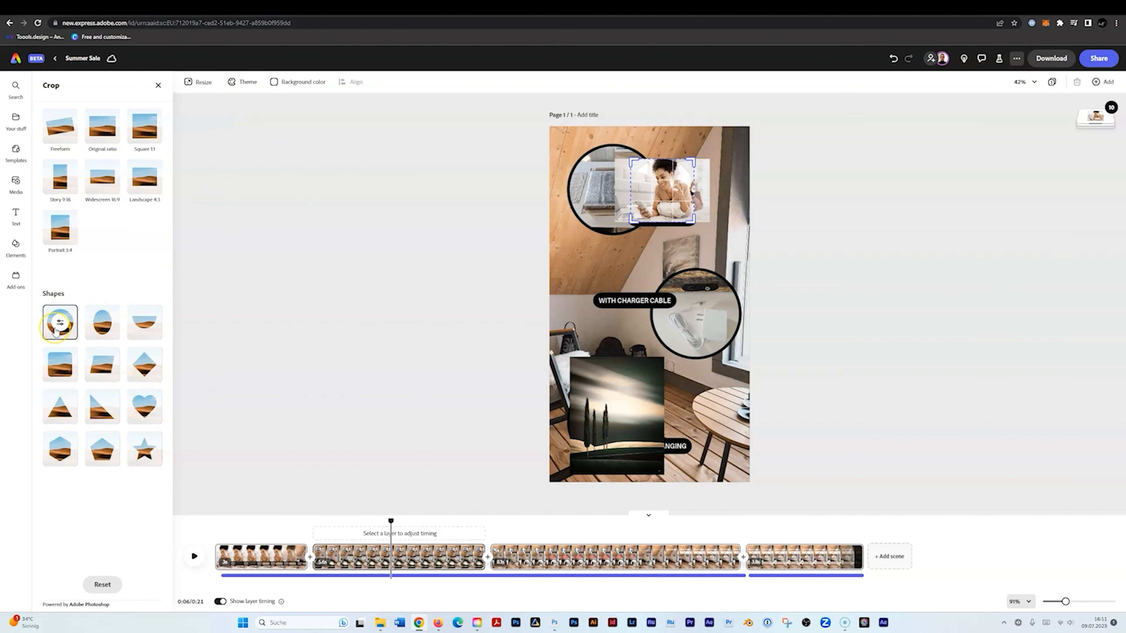
click(556, 313)
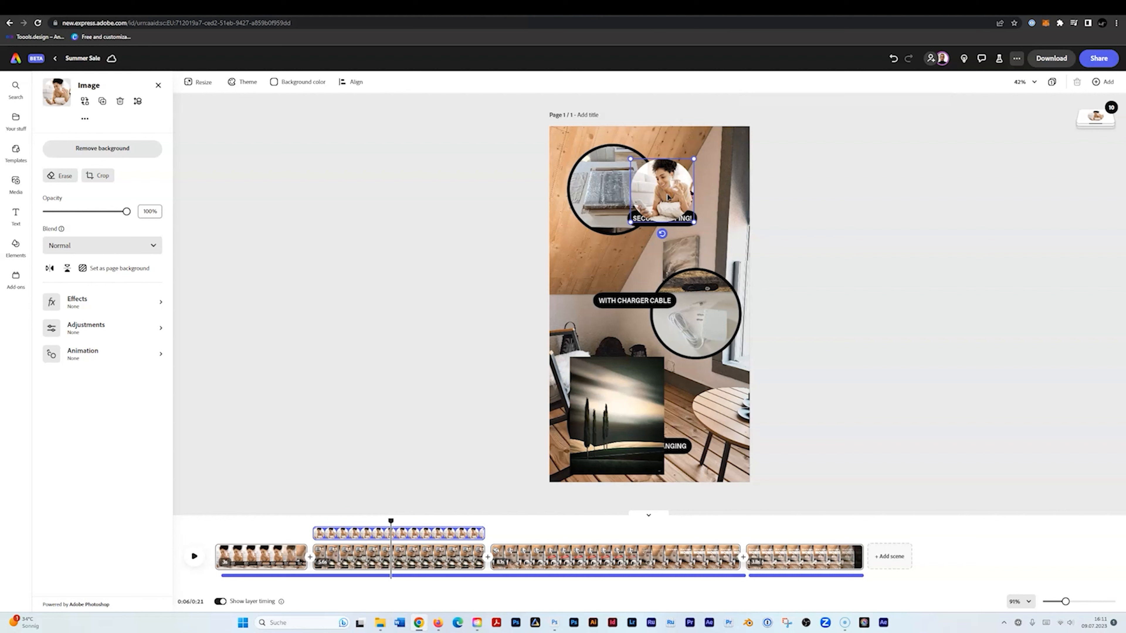
drag(668, 195, 694, 170)
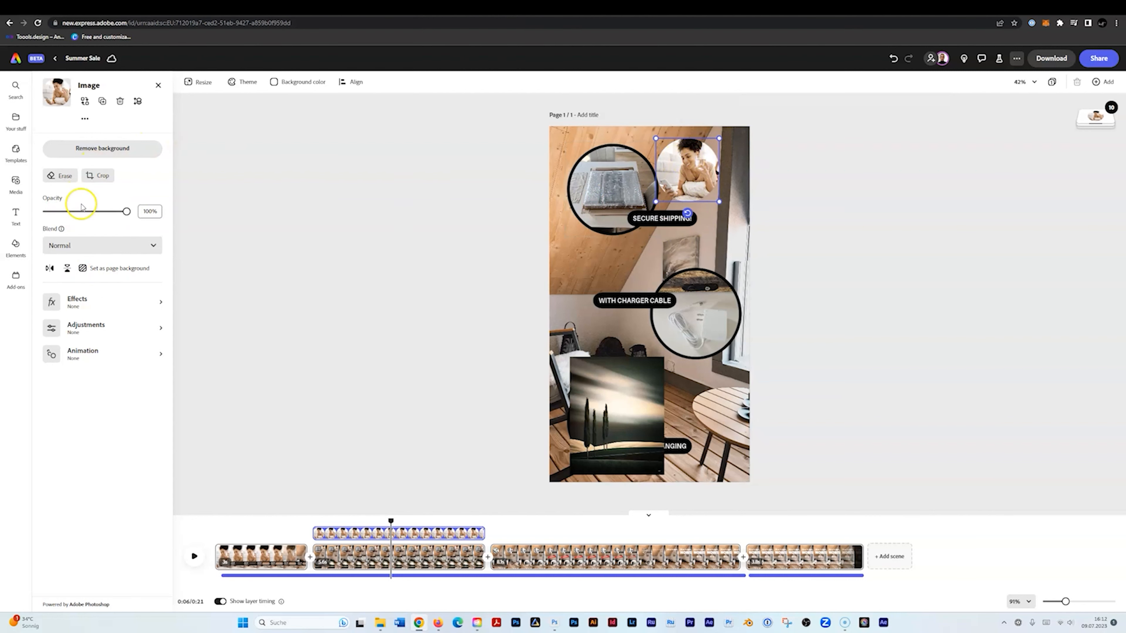
Step: Add a black circle shape, enlarge it, and place it beside the cable callout
click(15, 244)
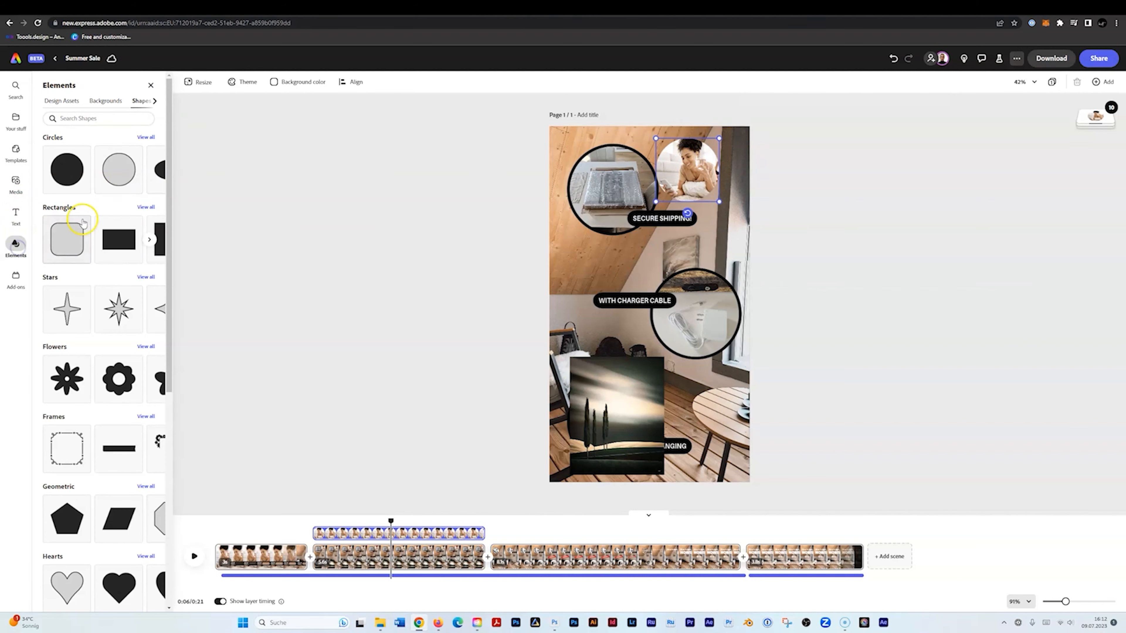
click(66, 170)
click(625, 304)
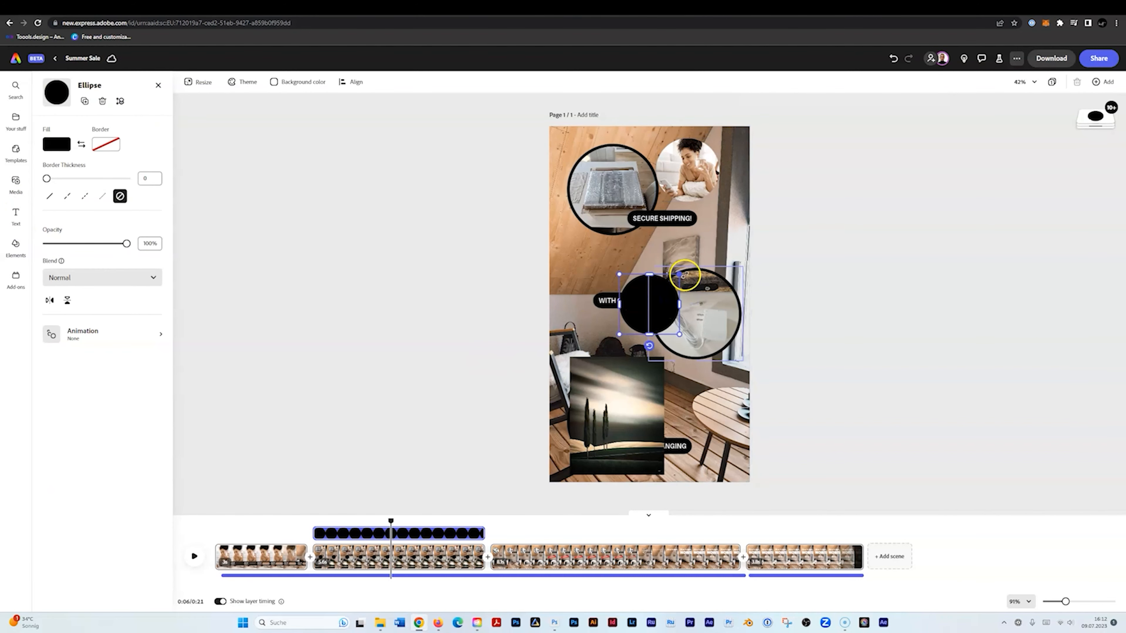
drag(679, 274, 624, 274)
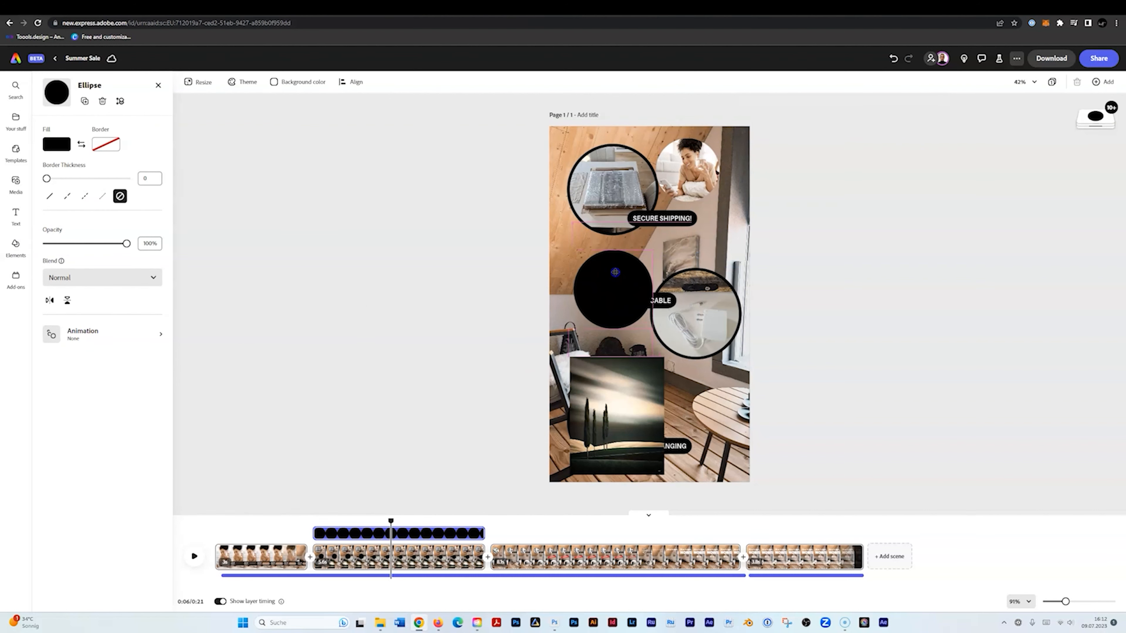
drag(685, 166, 594, 286)
Step: Layer the woman photo above the black circle and resize it to fill the circle
click(1094, 122)
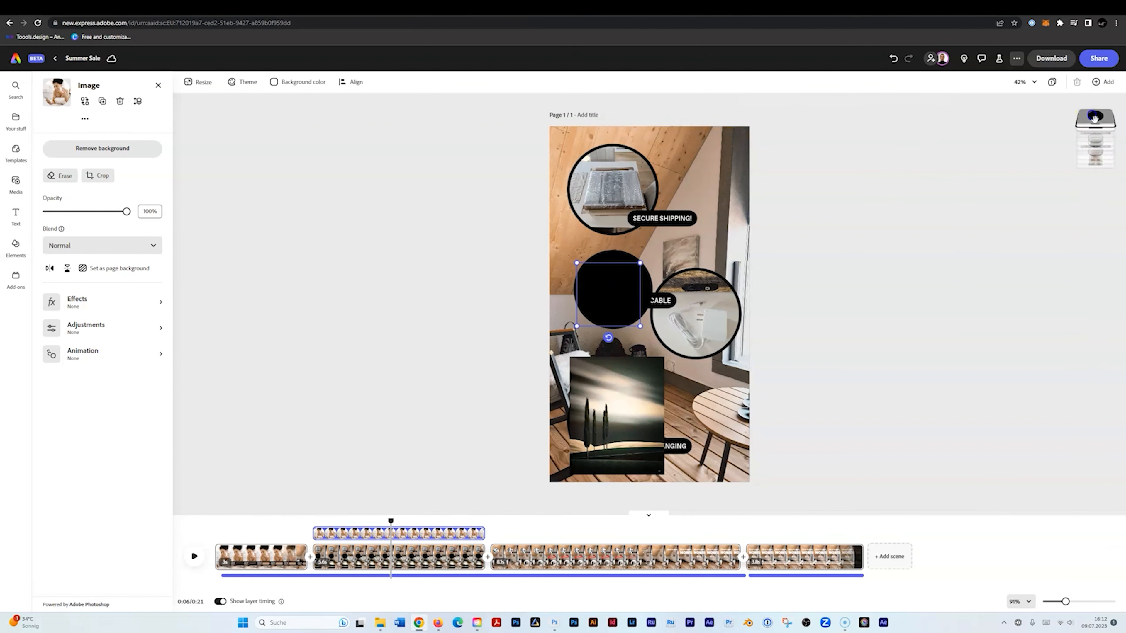
drag(1097, 136, 1099, 116)
drag(595, 320, 606, 291)
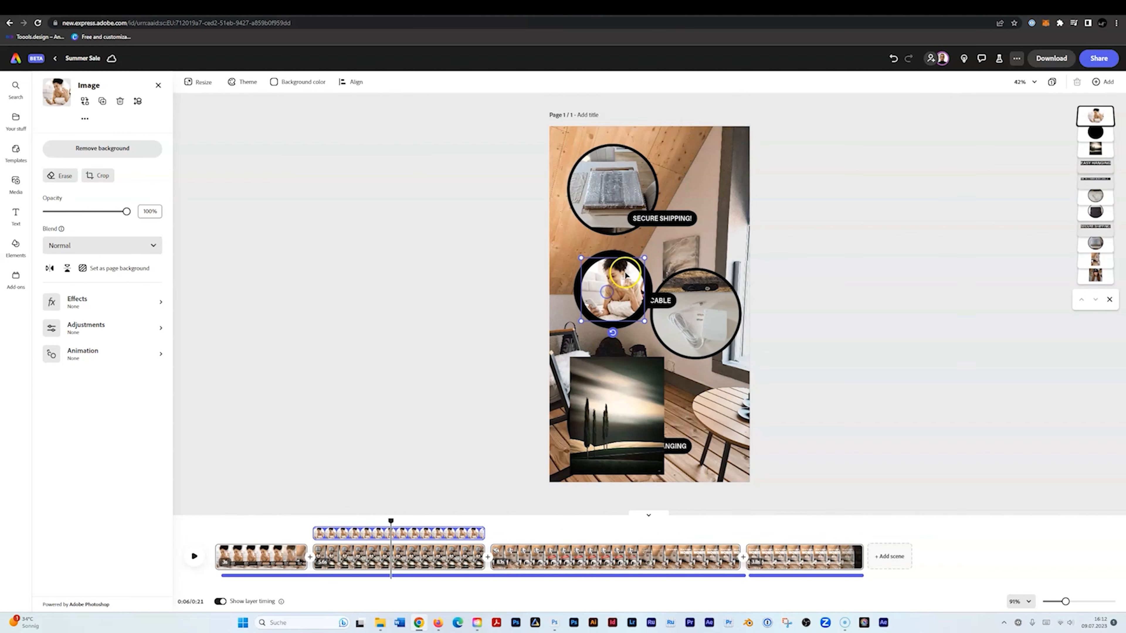
click(645, 257)
drag(646, 257, 648, 255)
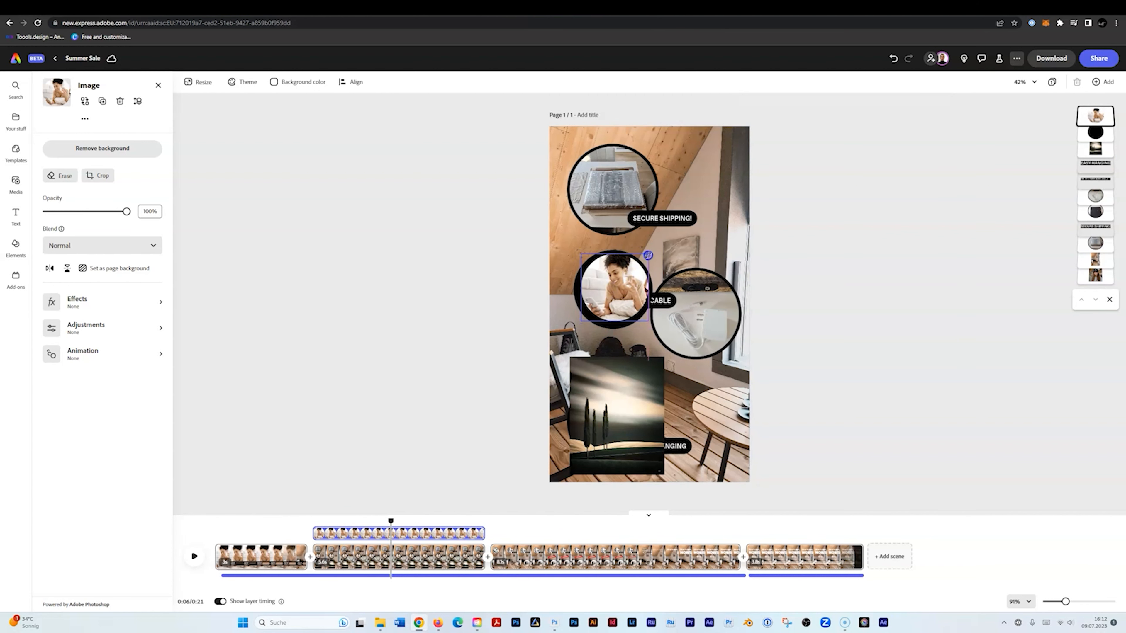
drag(580, 321, 576, 325)
drag(646, 253, 627, 274)
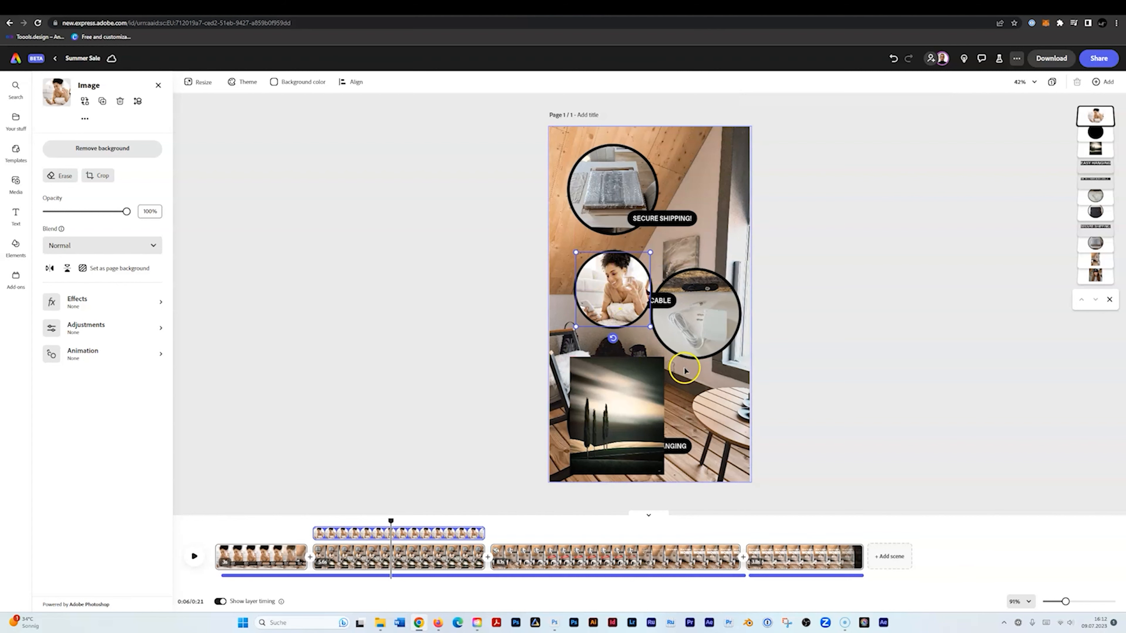
click(615, 267)
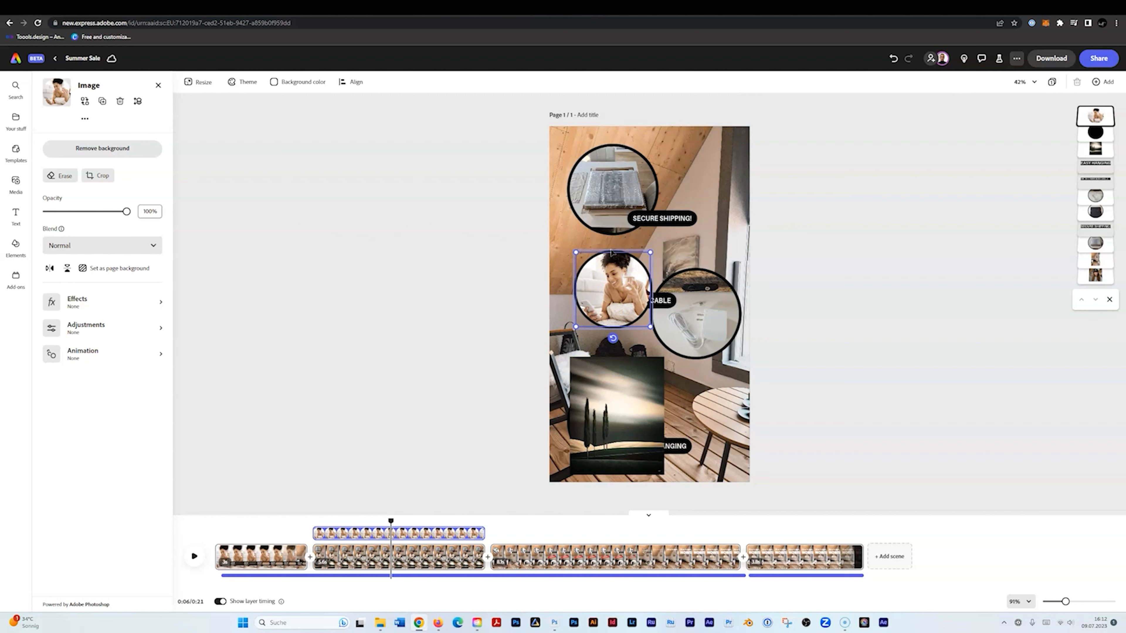
Step: Keep the circle's solid black fill and set its border to None
click(611, 251)
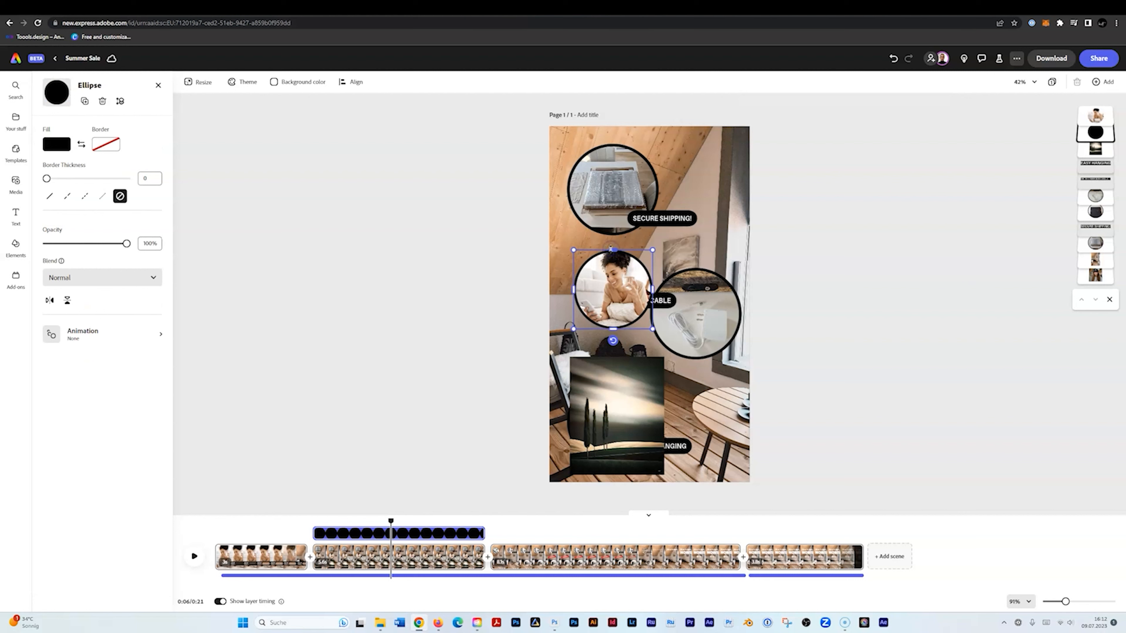
click(80, 147)
click(80, 147)
click(66, 197)
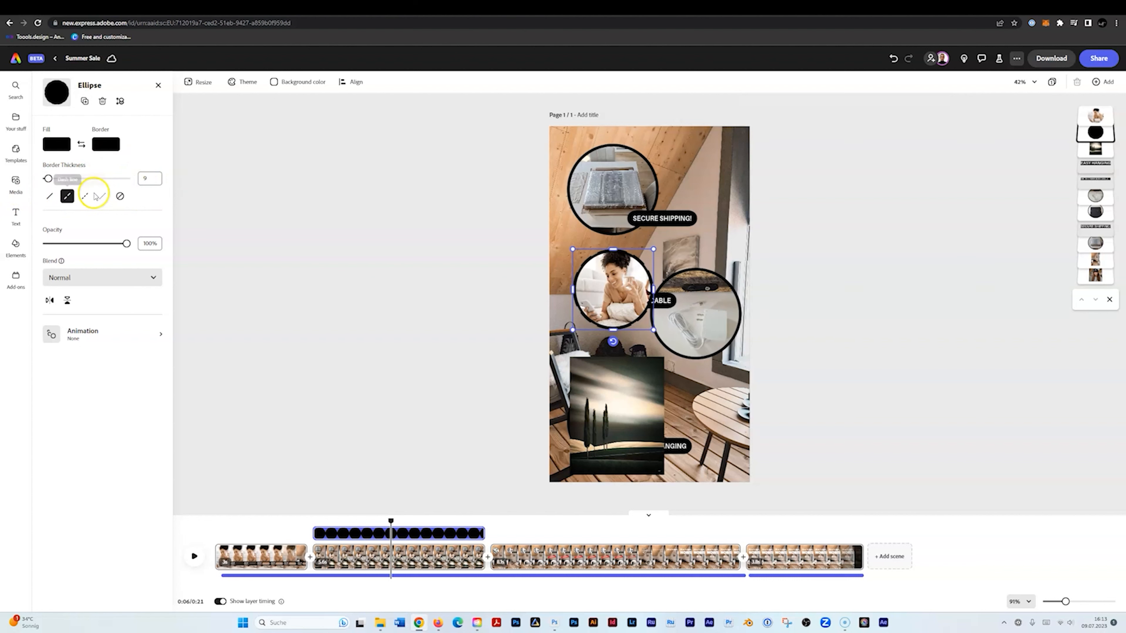
click(120, 196)
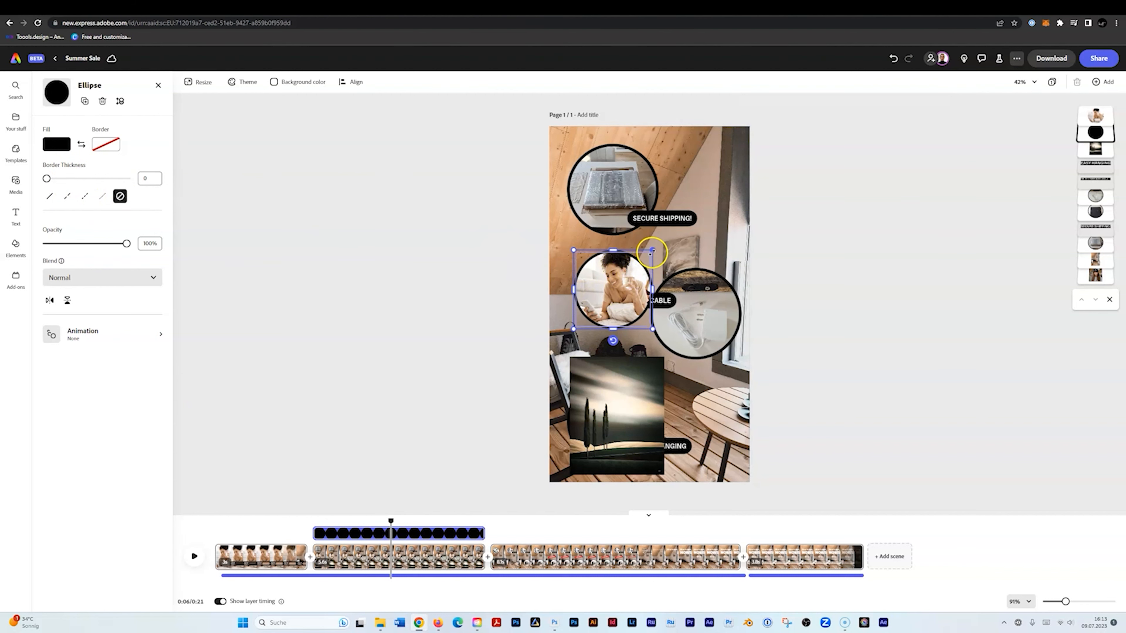
Step: Group the woman photo and the circle into one element with Ctrl+G
click(616, 266)
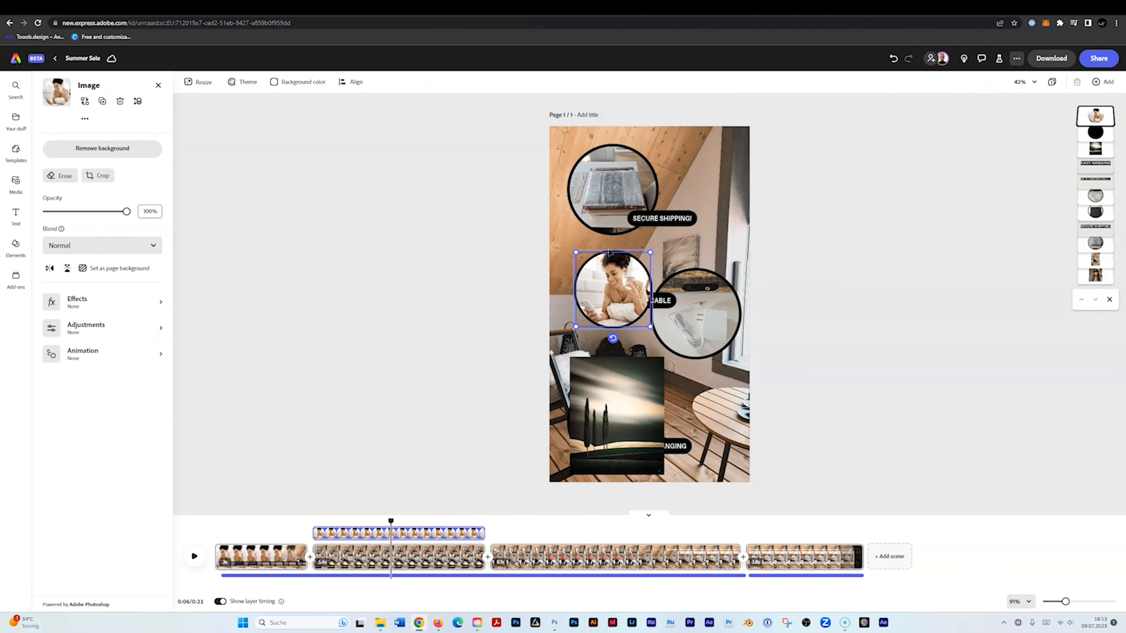
shift+click(652, 292)
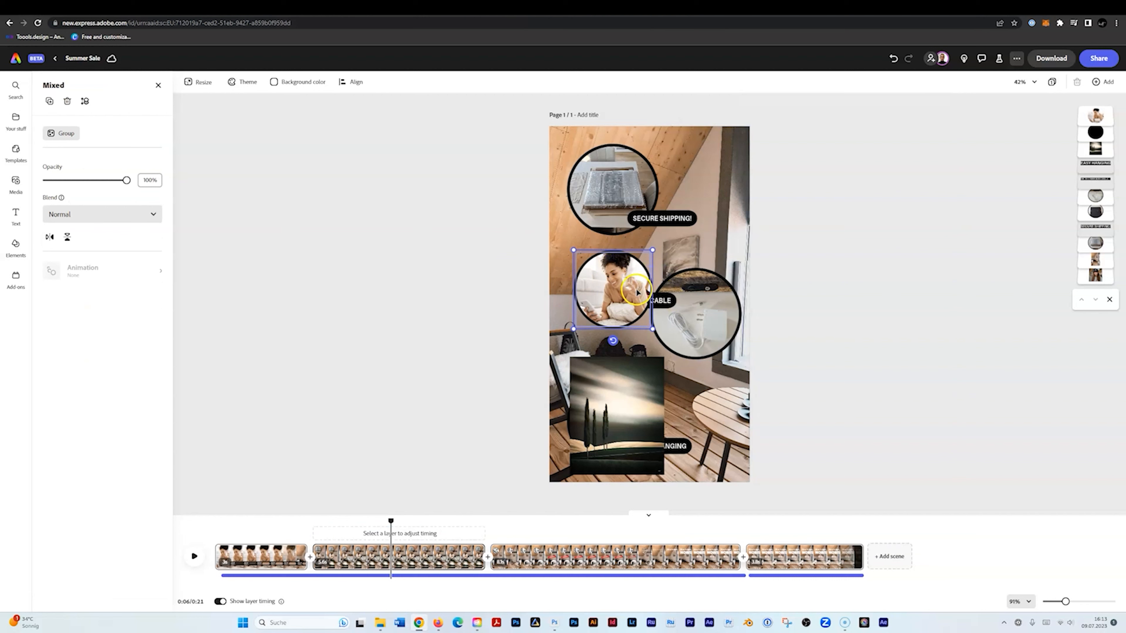
key(ctrl+g)
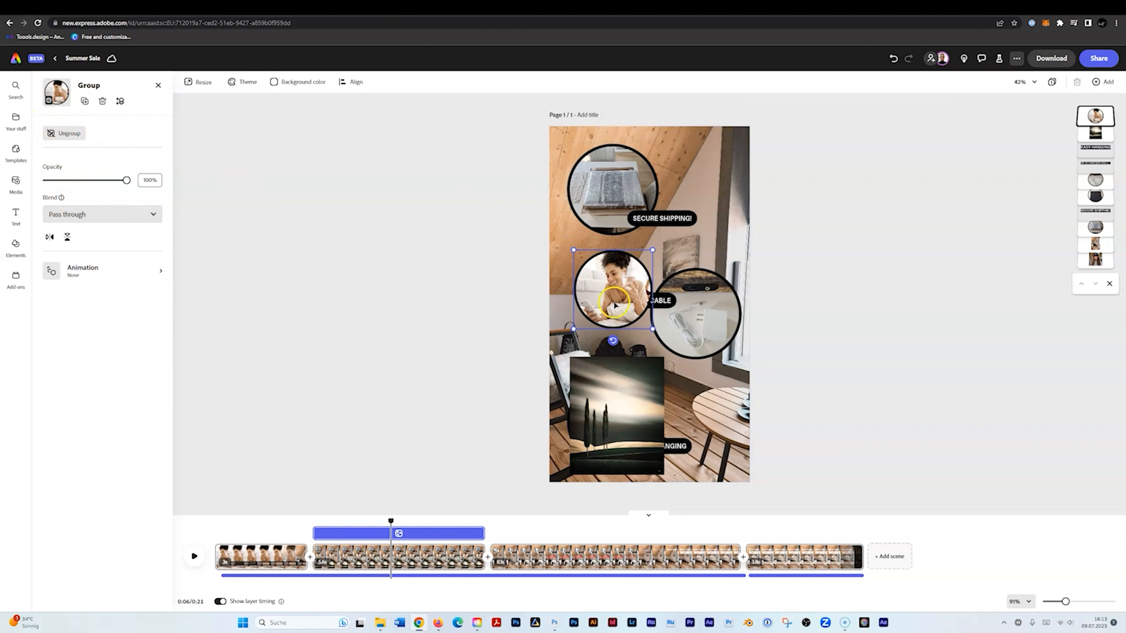
Step: Apply a Pop in entrance to the woman circle group, matching the top circle's animation
click(617, 185)
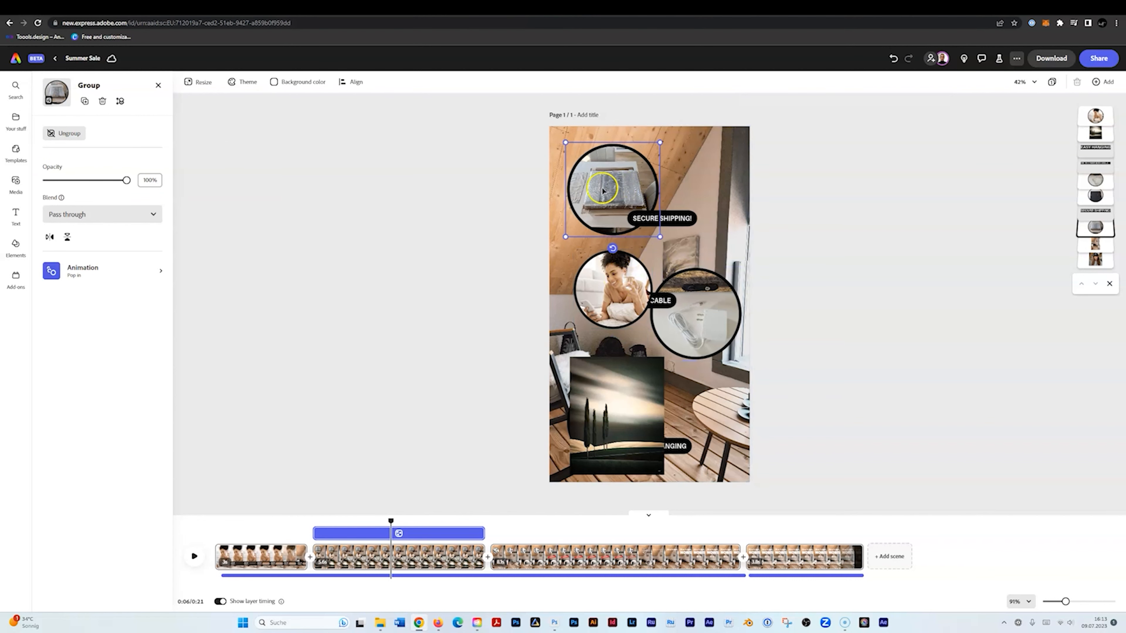
click(159, 268)
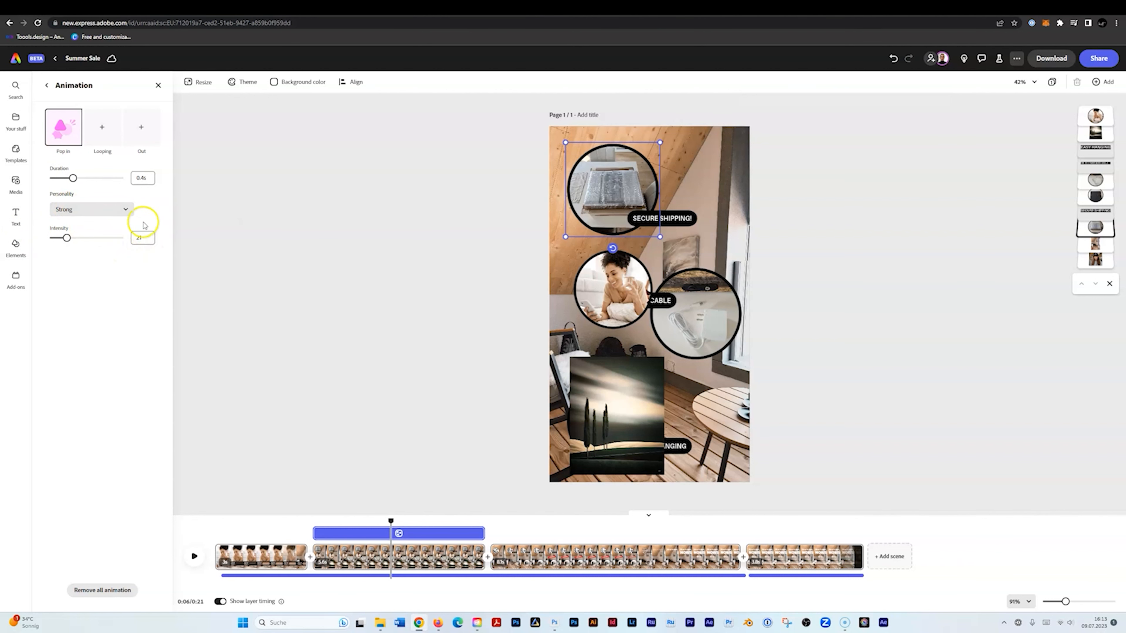
click(598, 289)
click(55, 270)
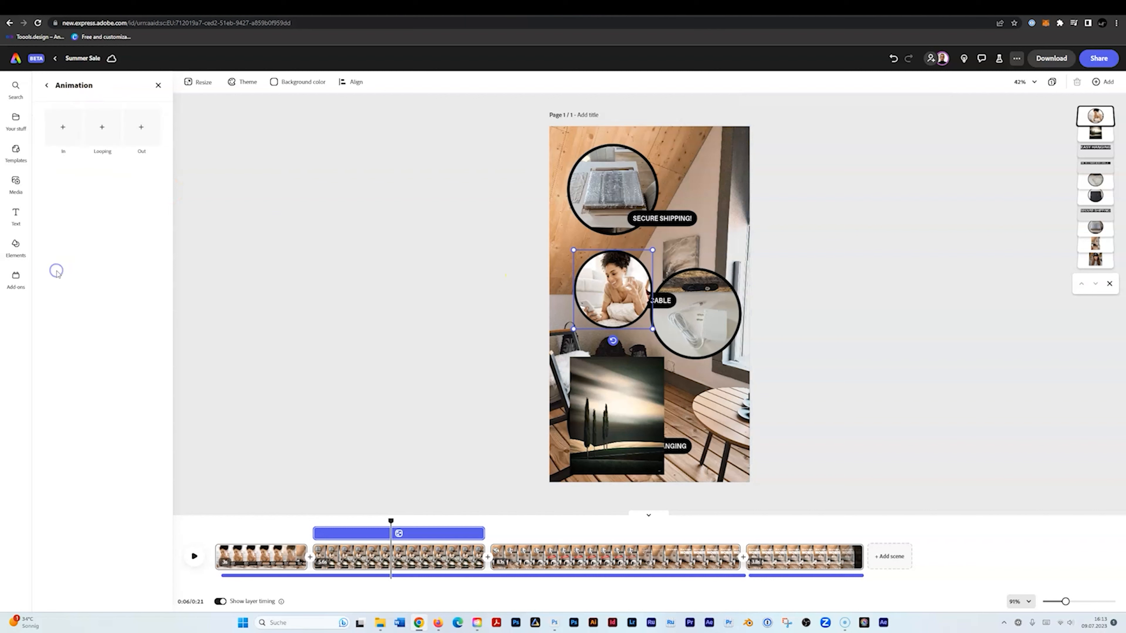
click(63, 127)
click(60, 215)
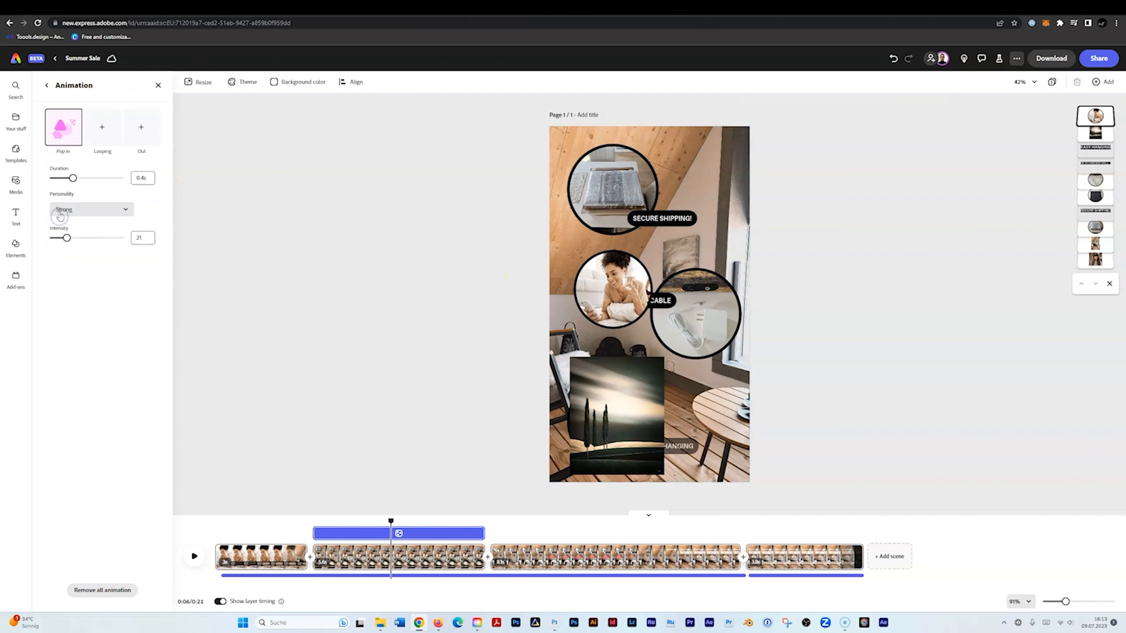
click(680, 219)
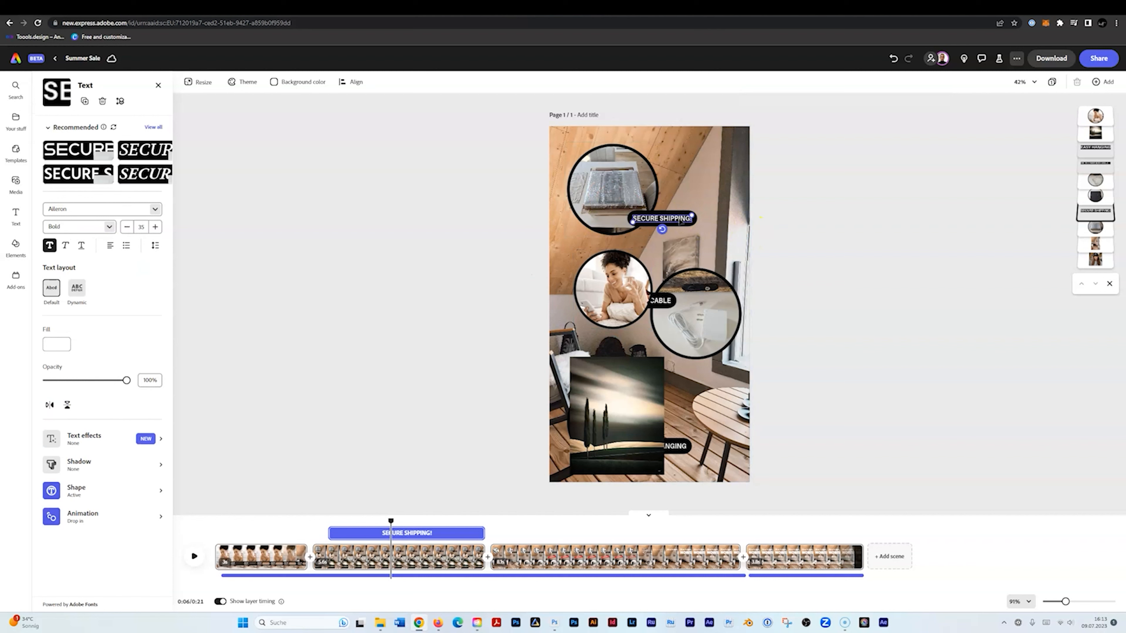
Step: Add a text box reading 'Sample' and switch it to the Dynamic layout
drag(391, 521, 342, 524)
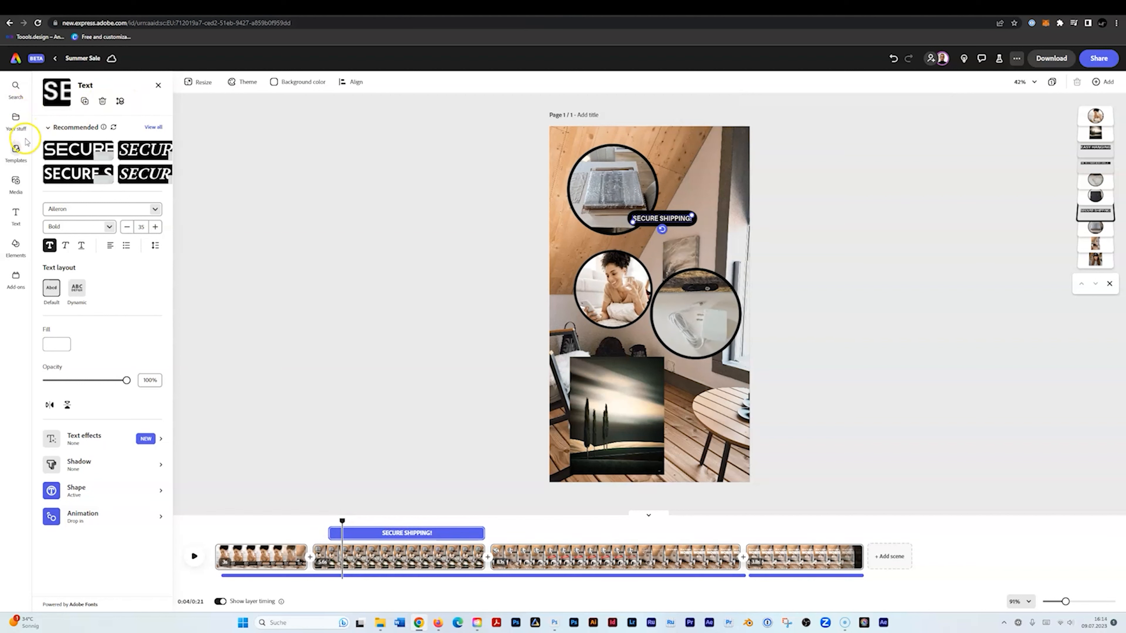
click(15, 215)
click(120, 118)
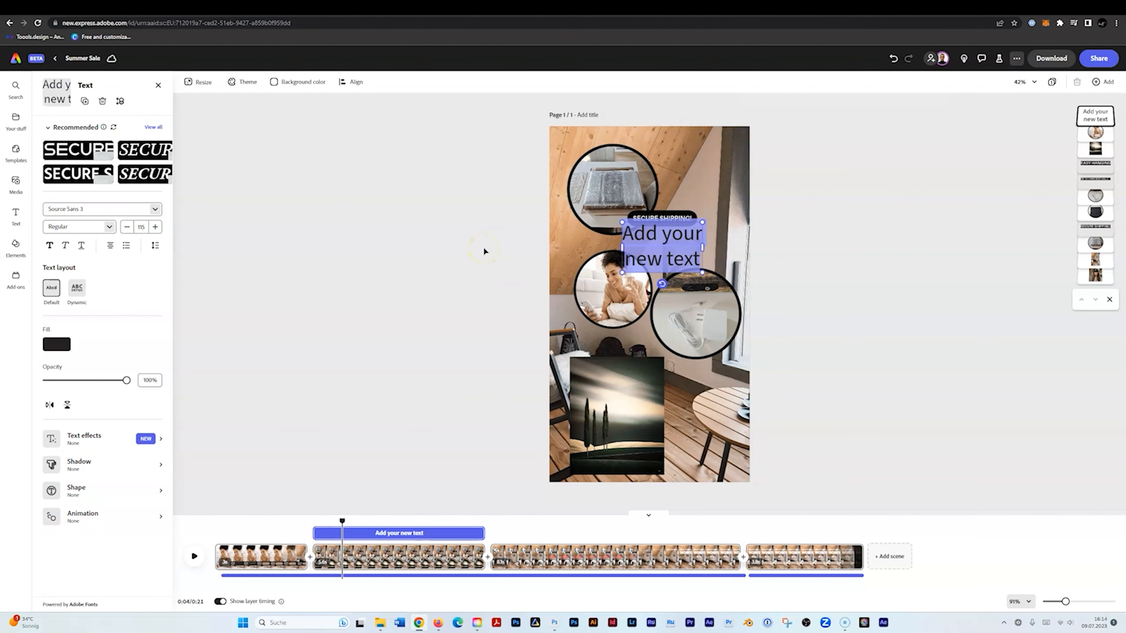
text(S)
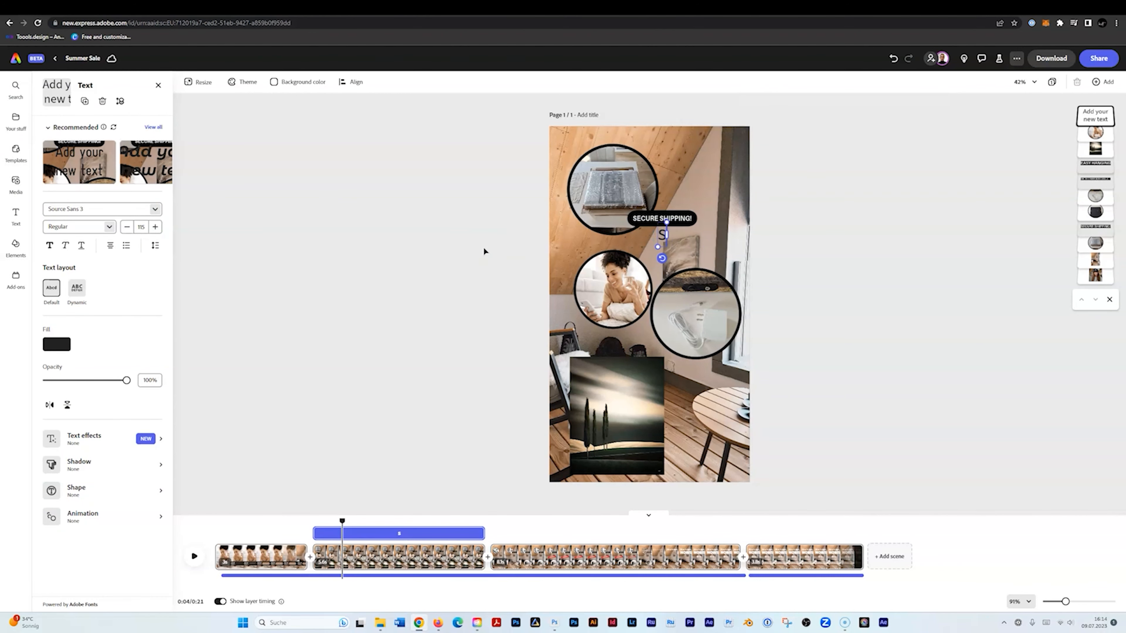
text(amp)
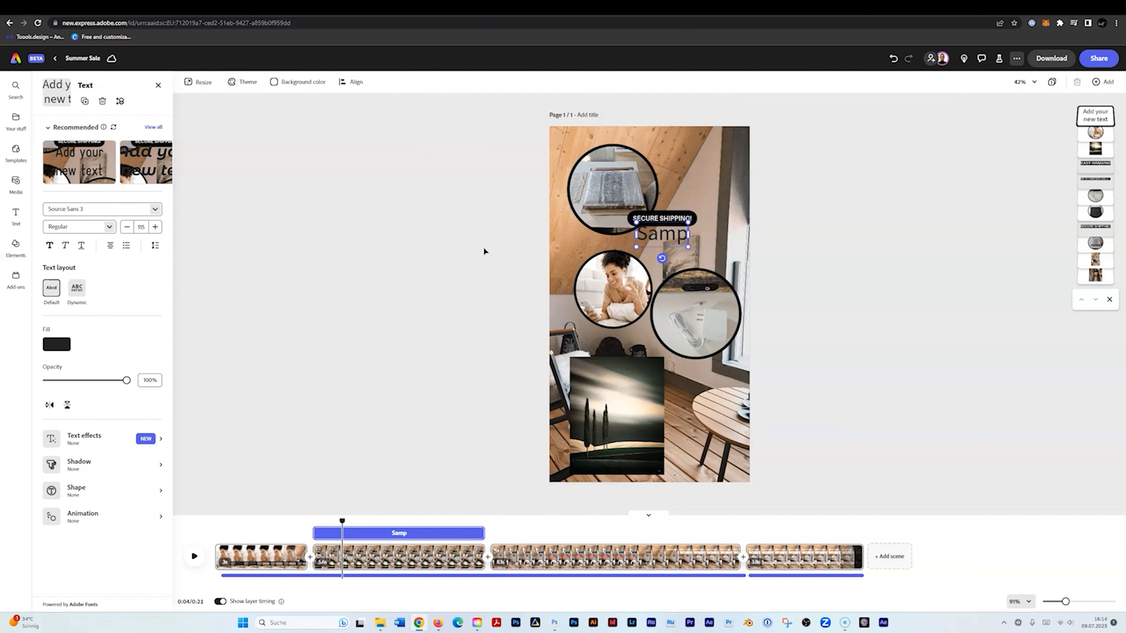
text(le)
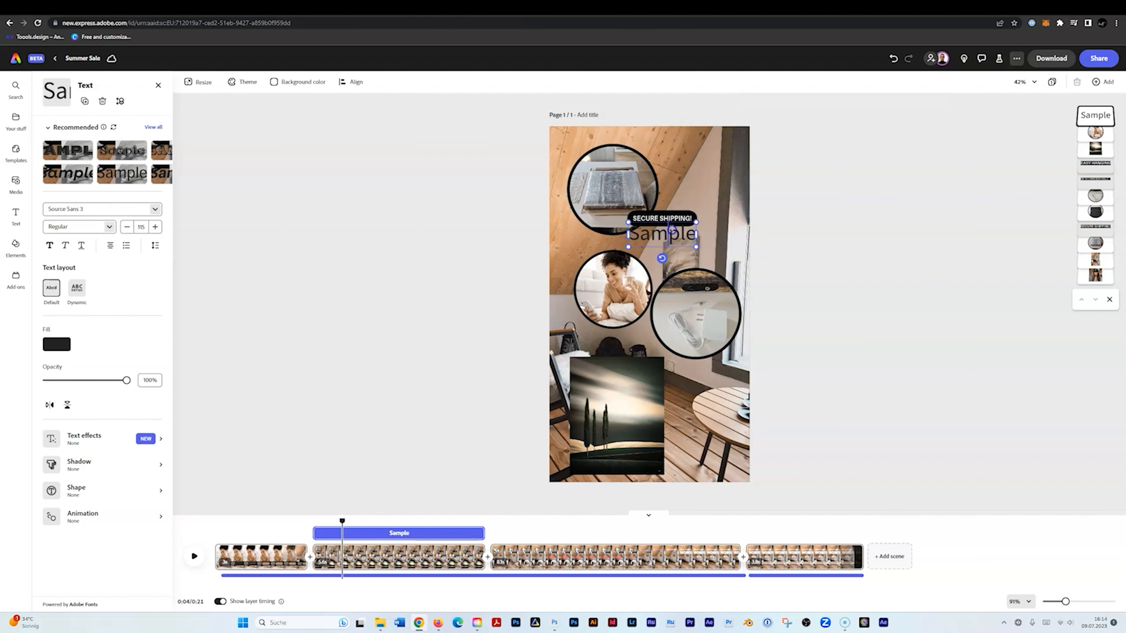
double_click(654, 229)
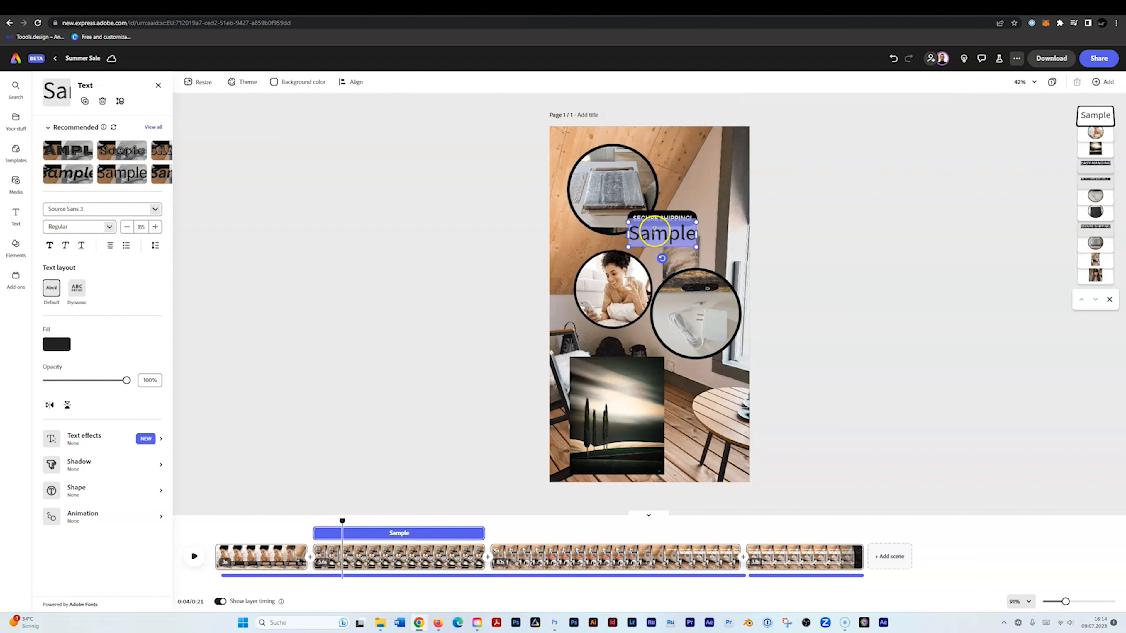
click(654, 229)
double_click(654, 228)
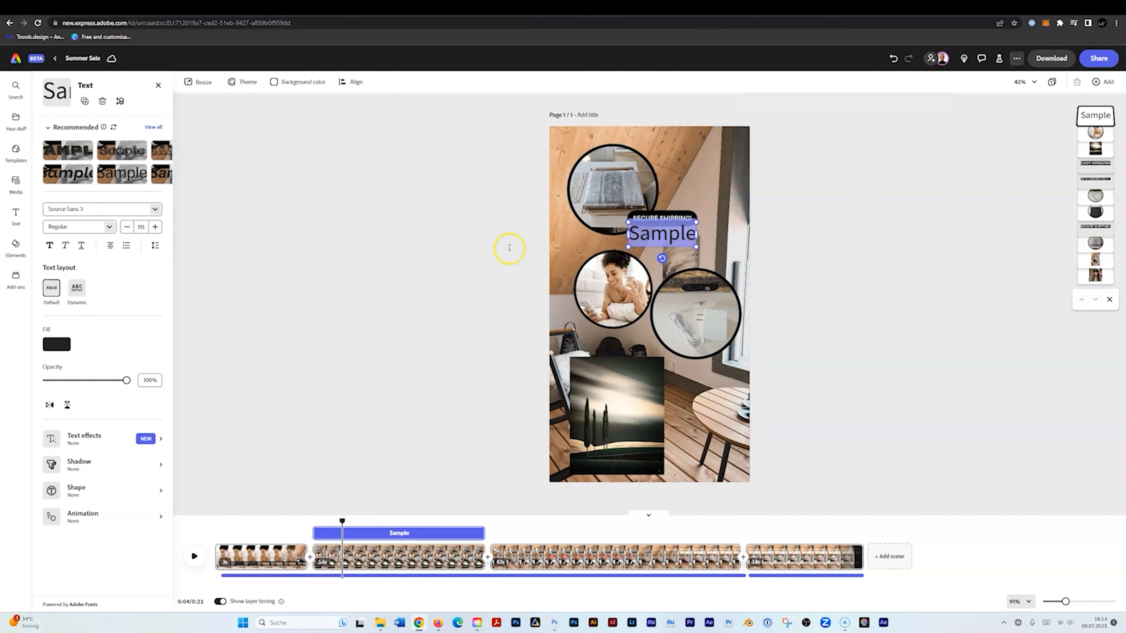
click(76, 288)
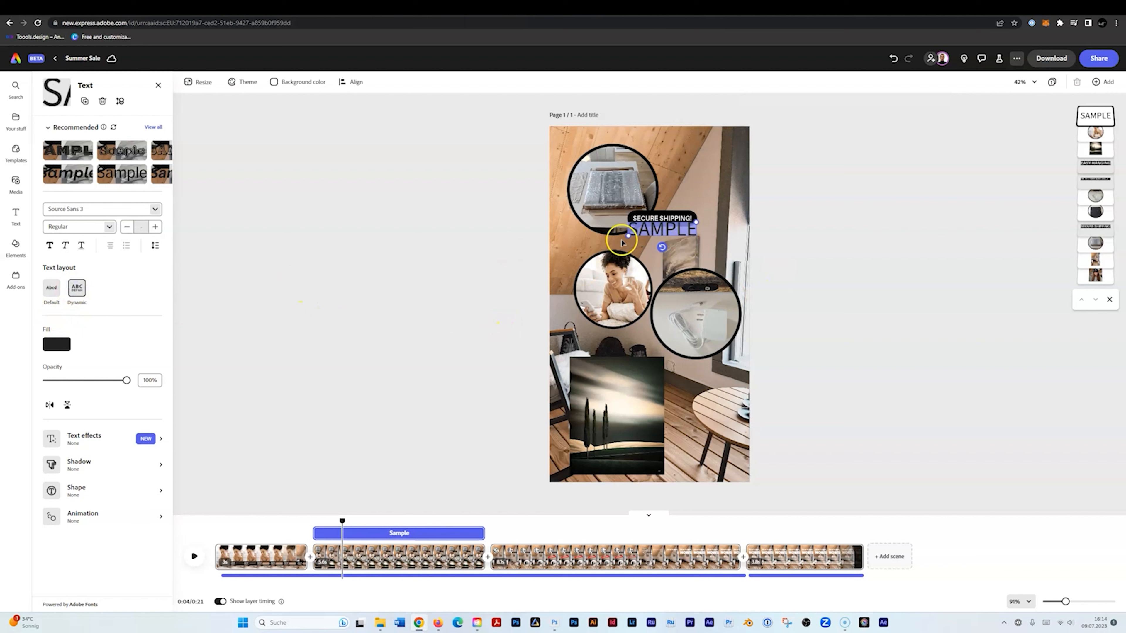
click(653, 229)
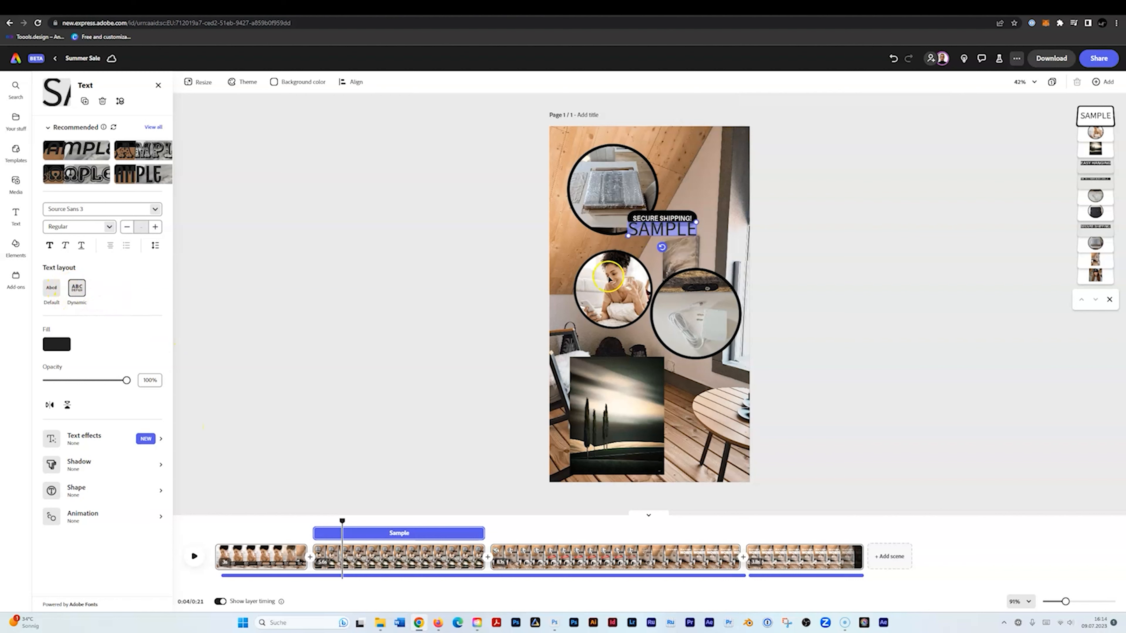
Step: Put a black pill shape behind white SAMPLE text, shape size 15, and shrink the label
click(76, 501)
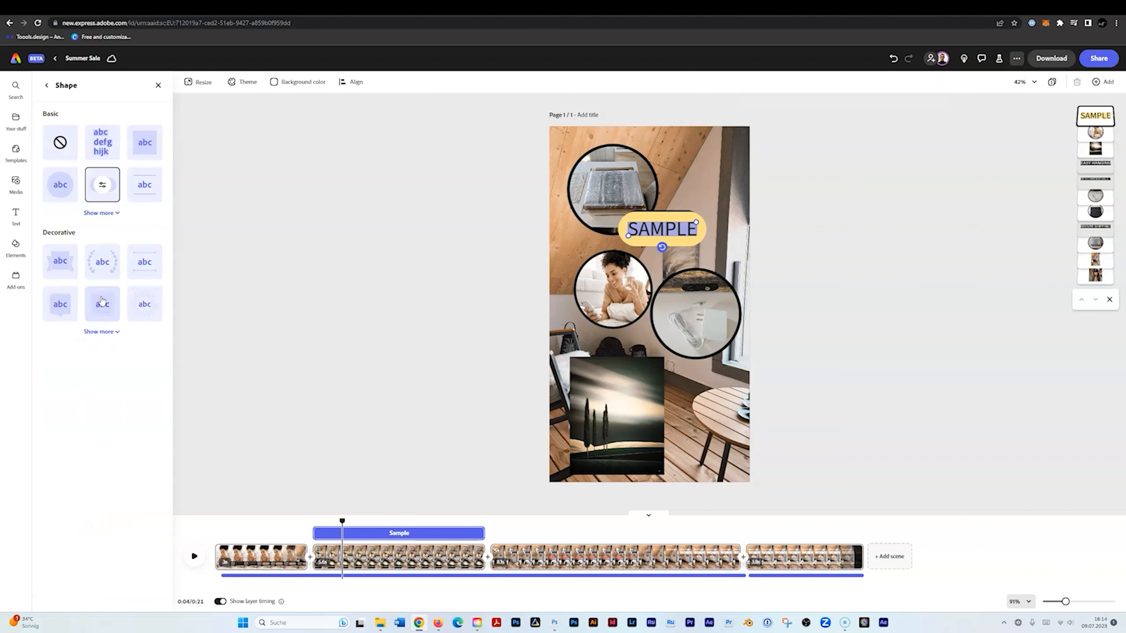
click(99, 185)
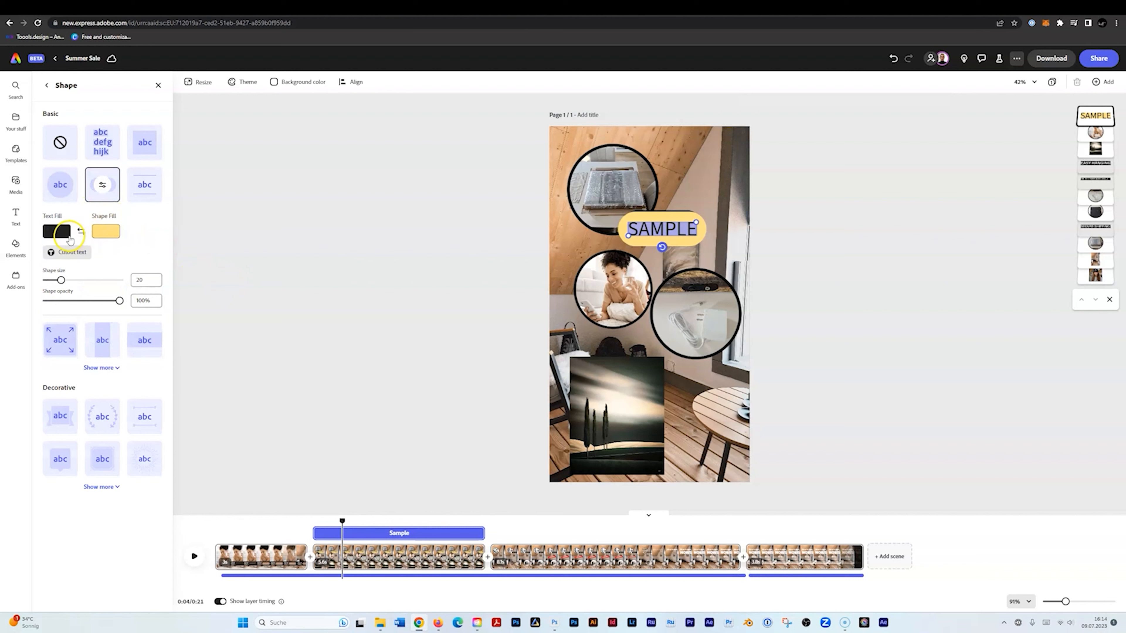
click(56, 232)
click(107, 168)
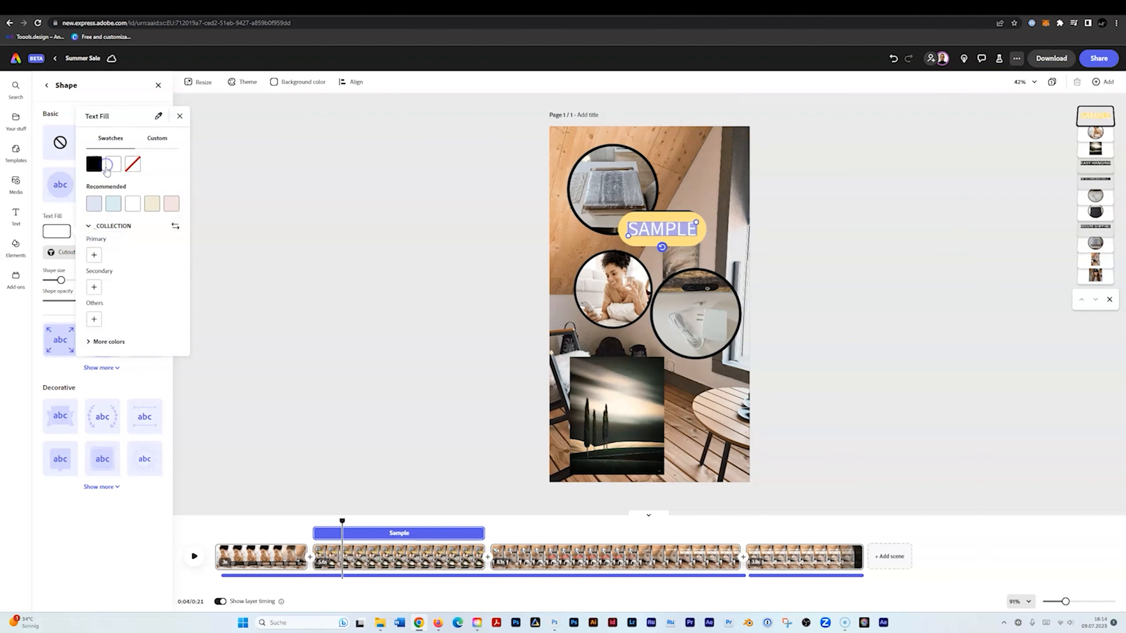
click(66, 208)
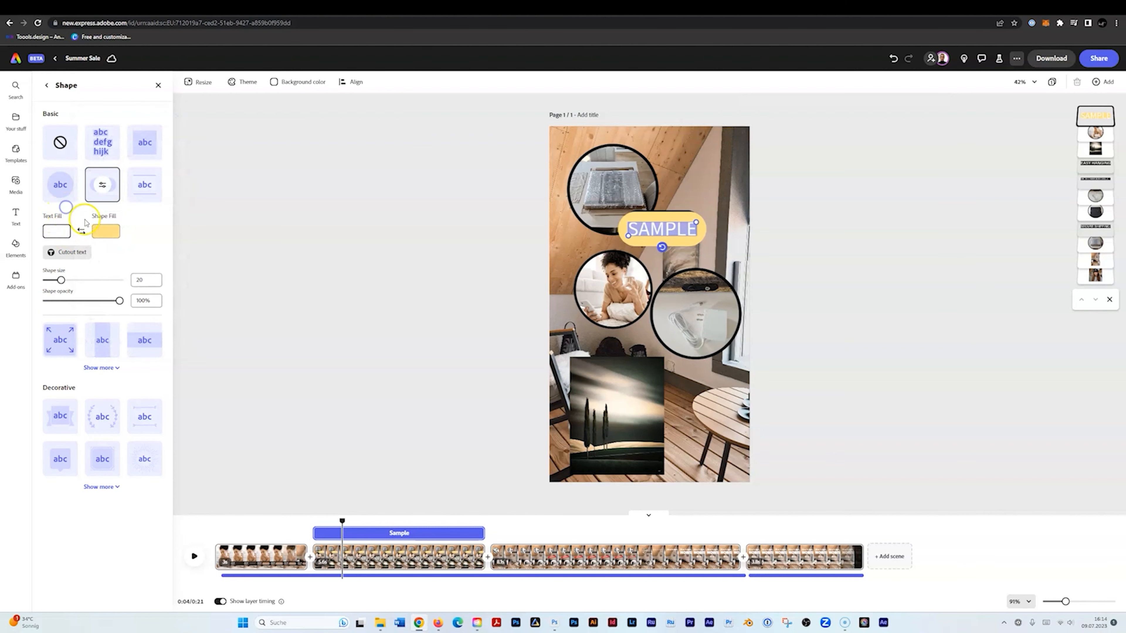
click(110, 233)
click(142, 165)
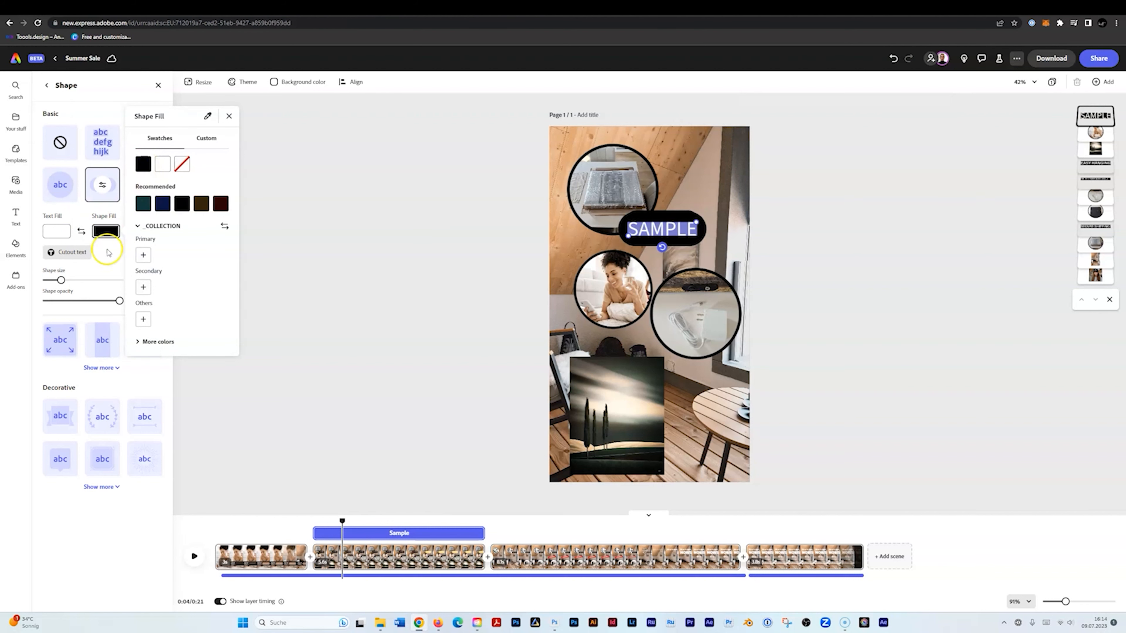
click(52, 283)
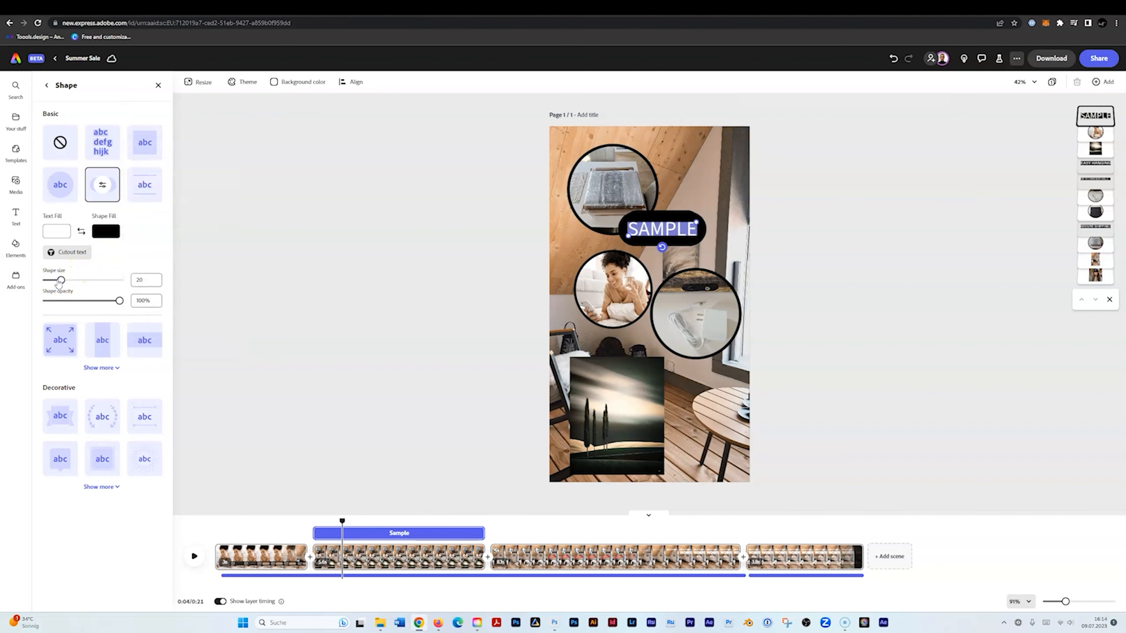
drag(60, 284, 56, 282)
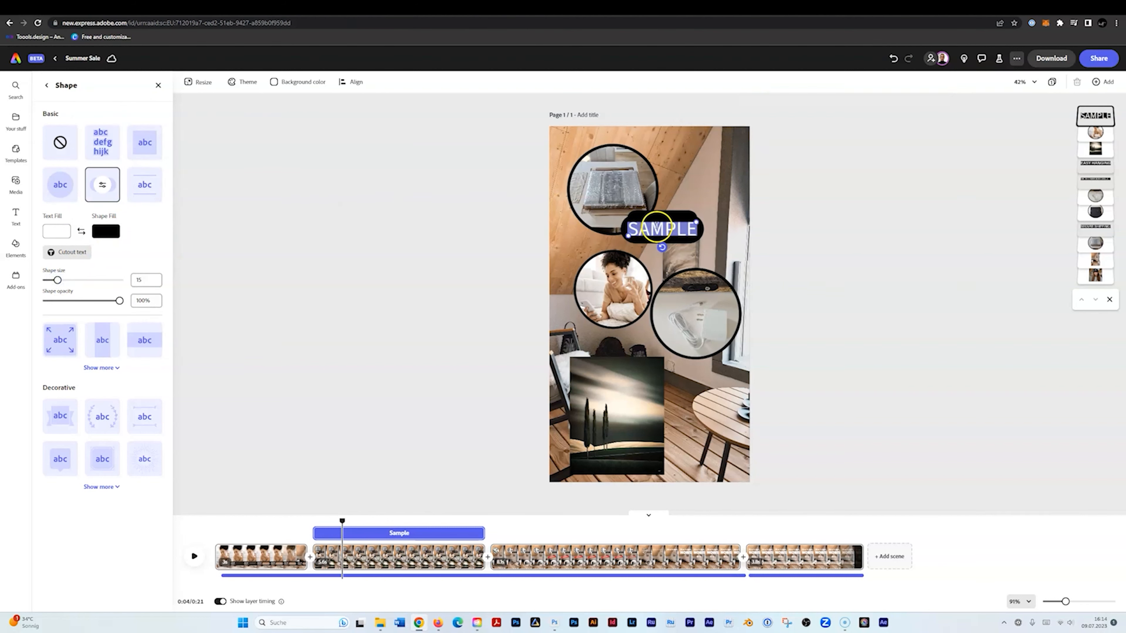
mouse_move(694, 223)
mouse_down()
mouse_move(670, 230)
mouse_move(696, 235)
mouse_up()
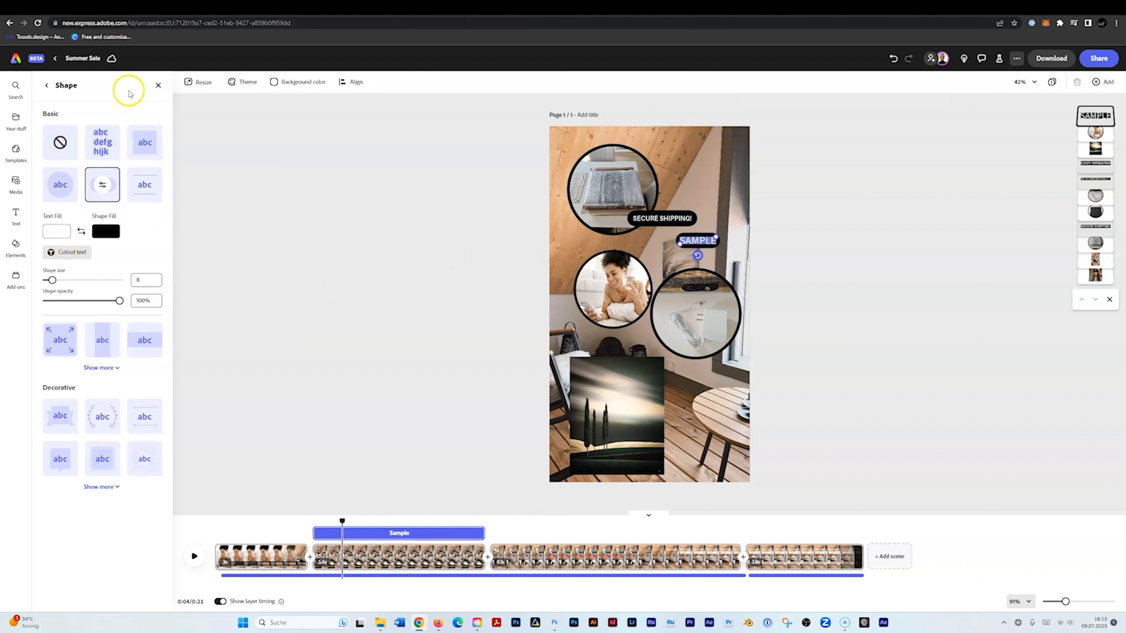
Step: Browse text styles for the SAMPLE label, then pick Montserrat Bold from the font list
click(158, 85)
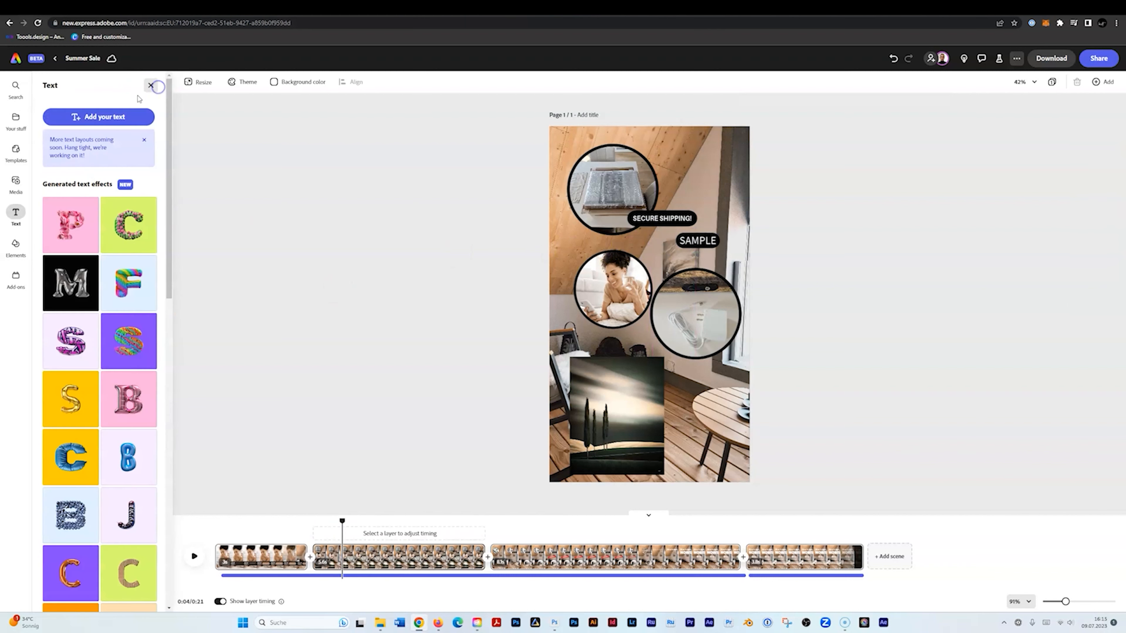
click(698, 240)
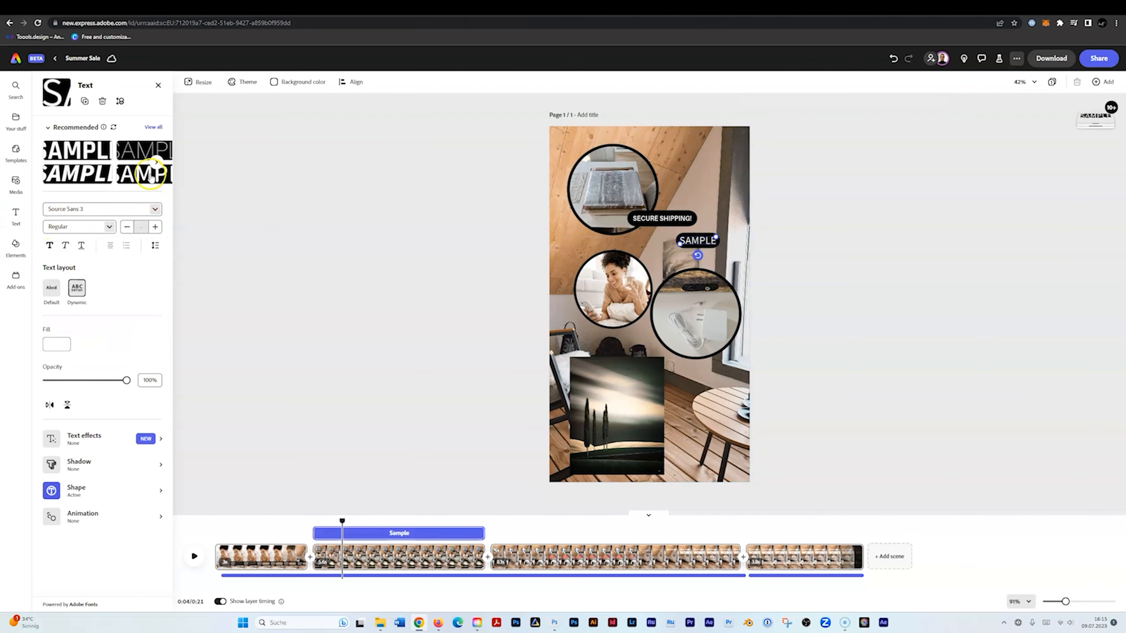
click(154, 164)
click(155, 163)
click(156, 163)
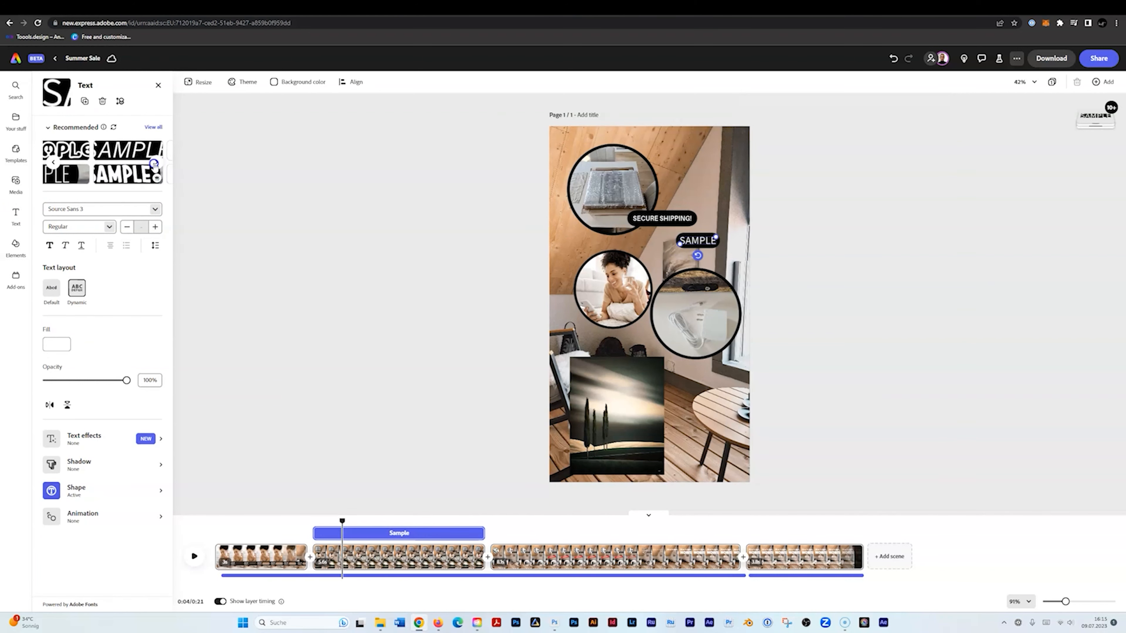
click(156, 164)
click(157, 163)
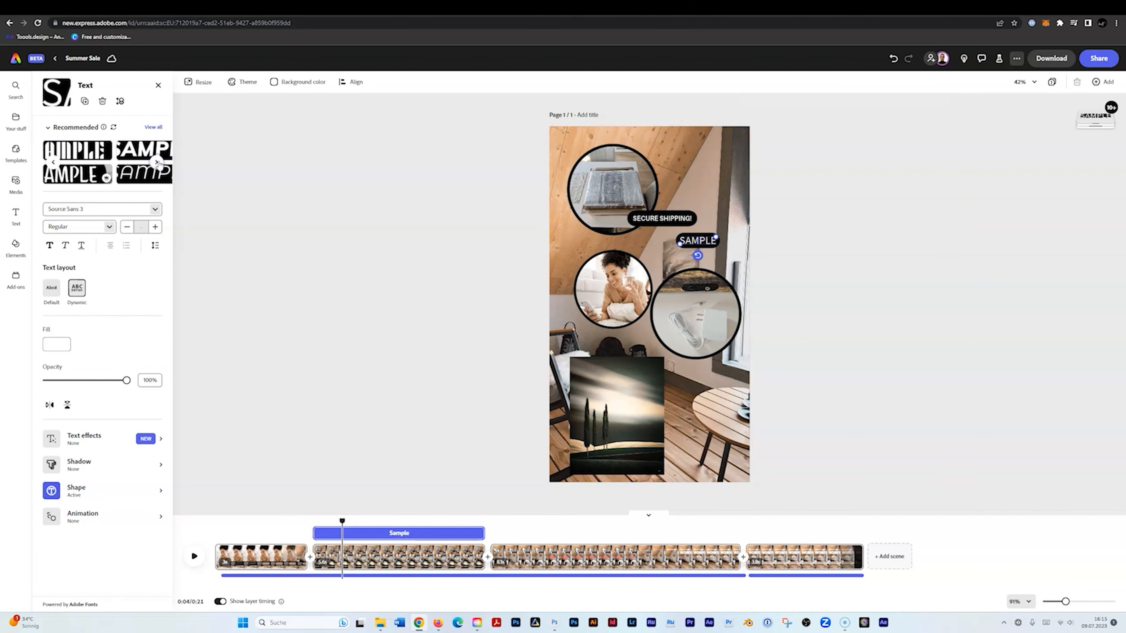
click(158, 162)
click(95, 209)
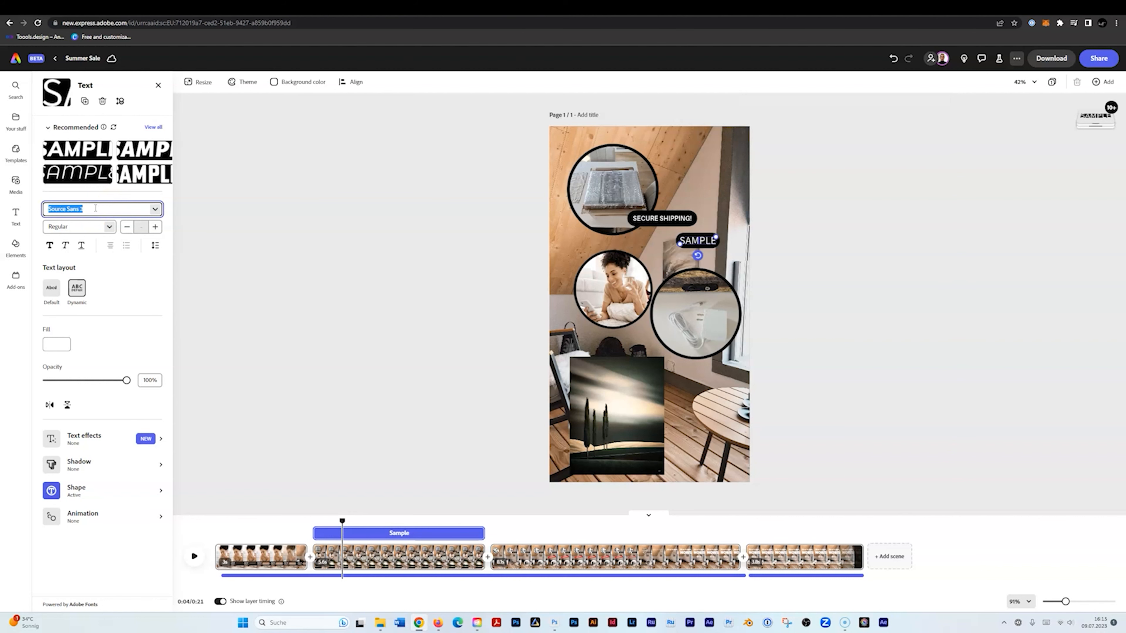
text(mont)
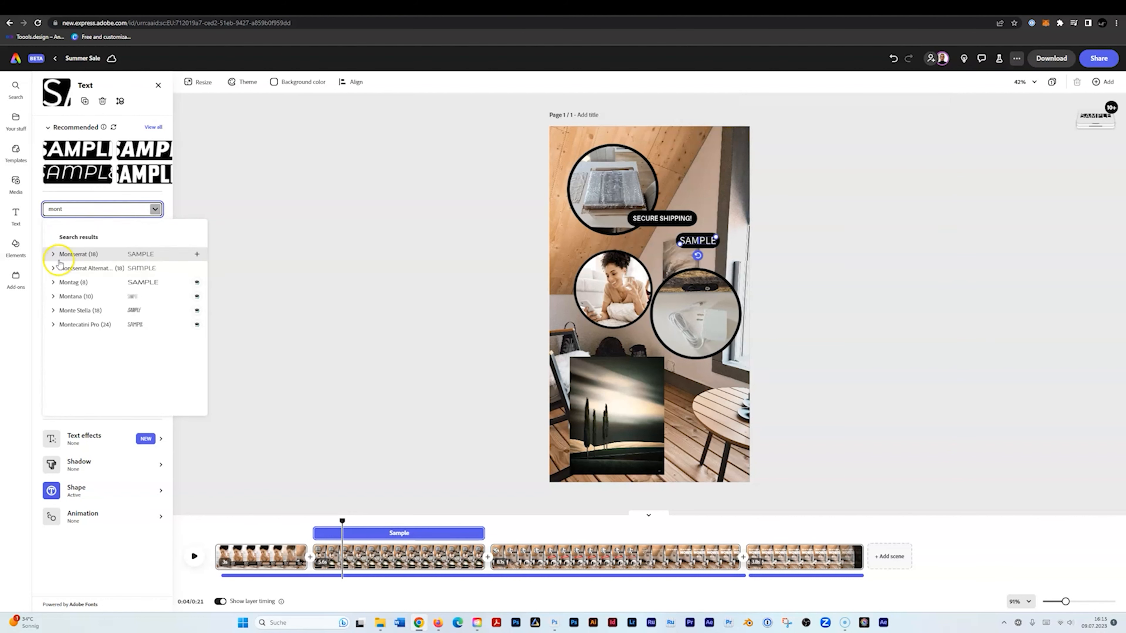
click(58, 260)
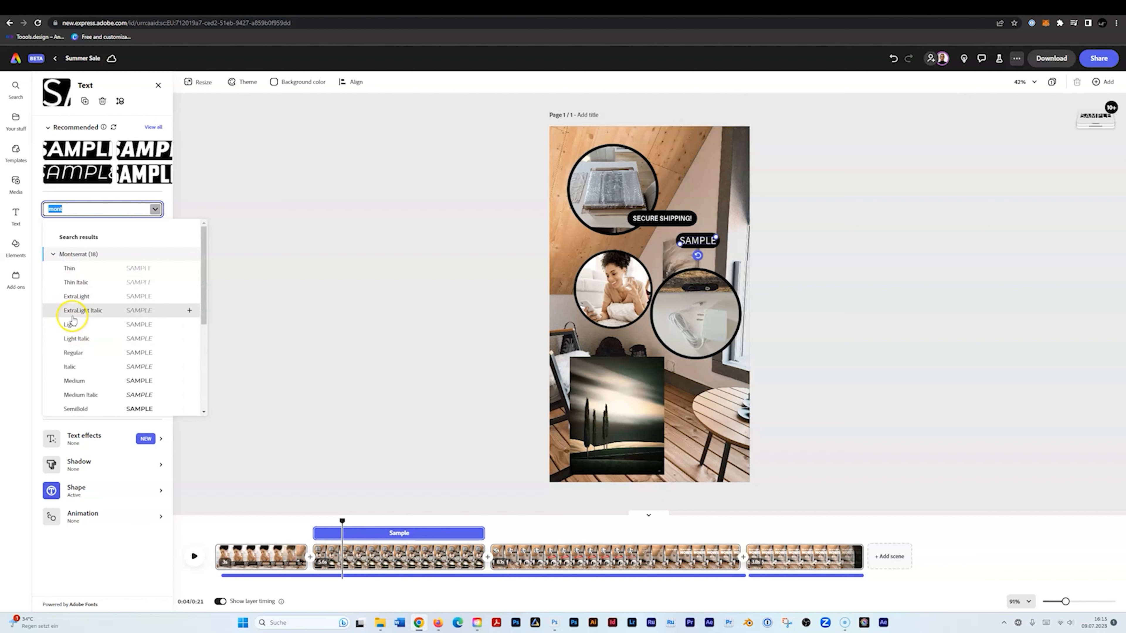
scroll(73, 377, down, 2)
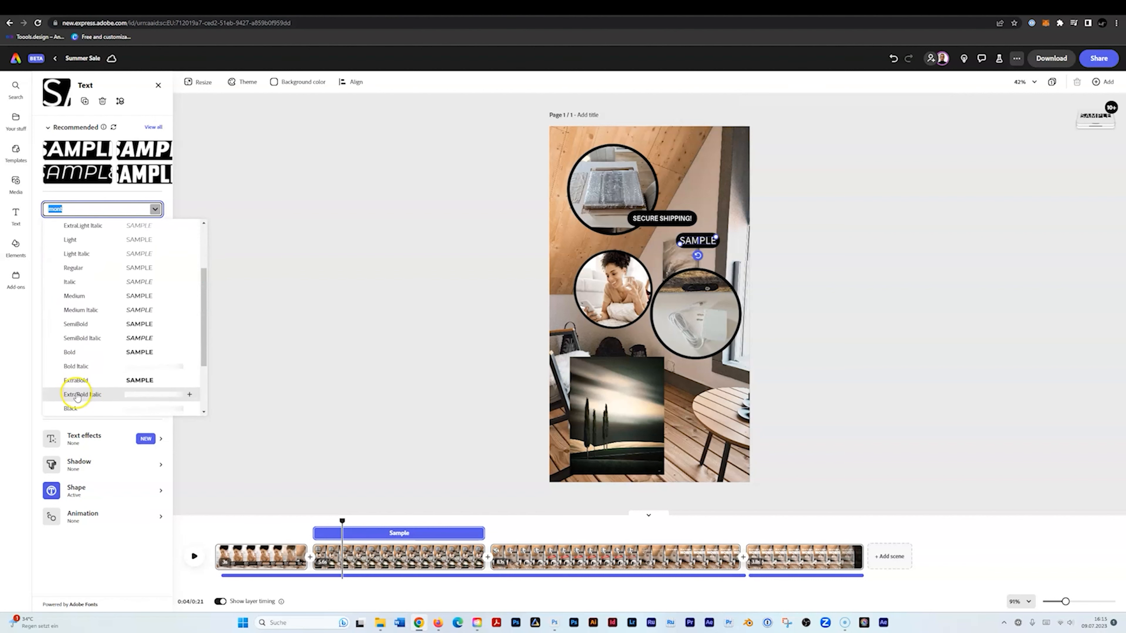
click(71, 350)
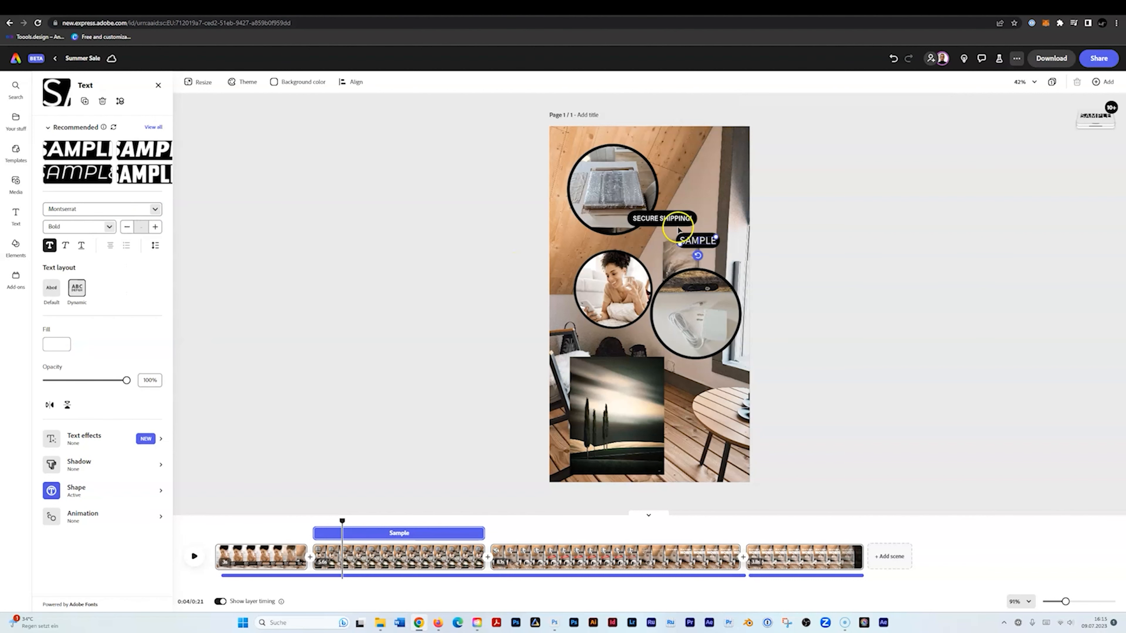
Step: Select the SAMPLE text itself and set its font to Montserrat Bold
double_click(697, 243)
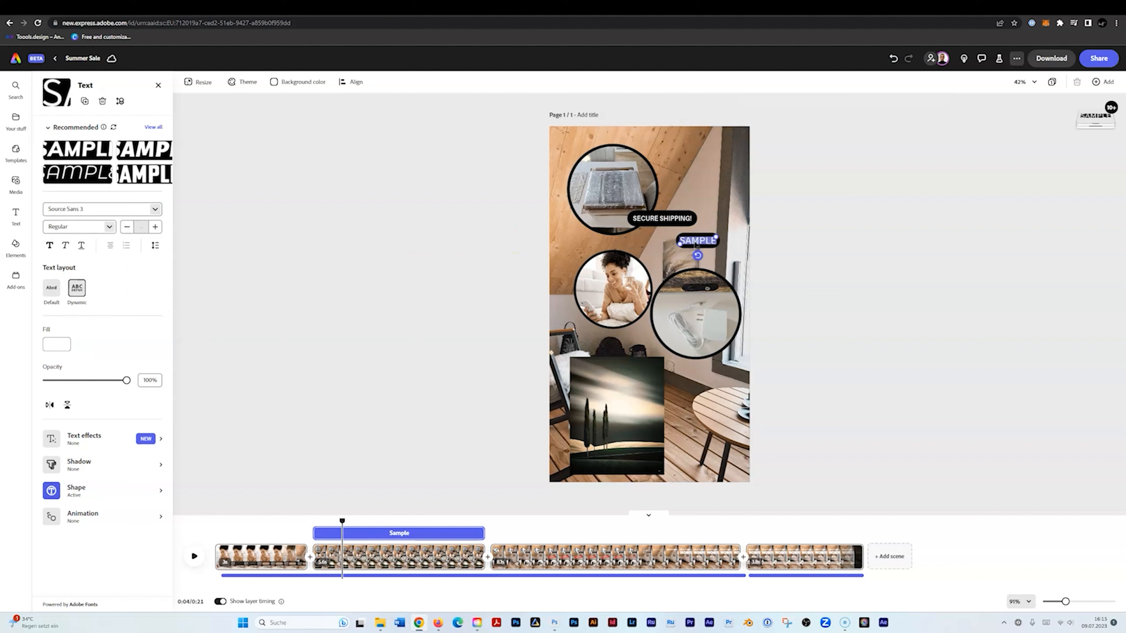
click(73, 208)
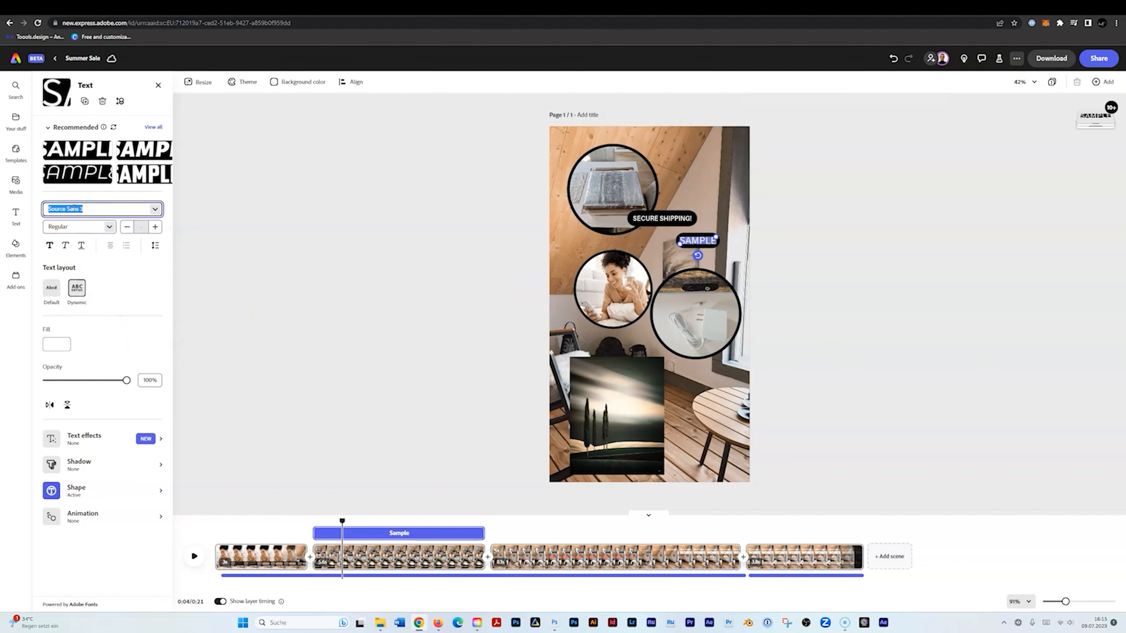
text(mont)
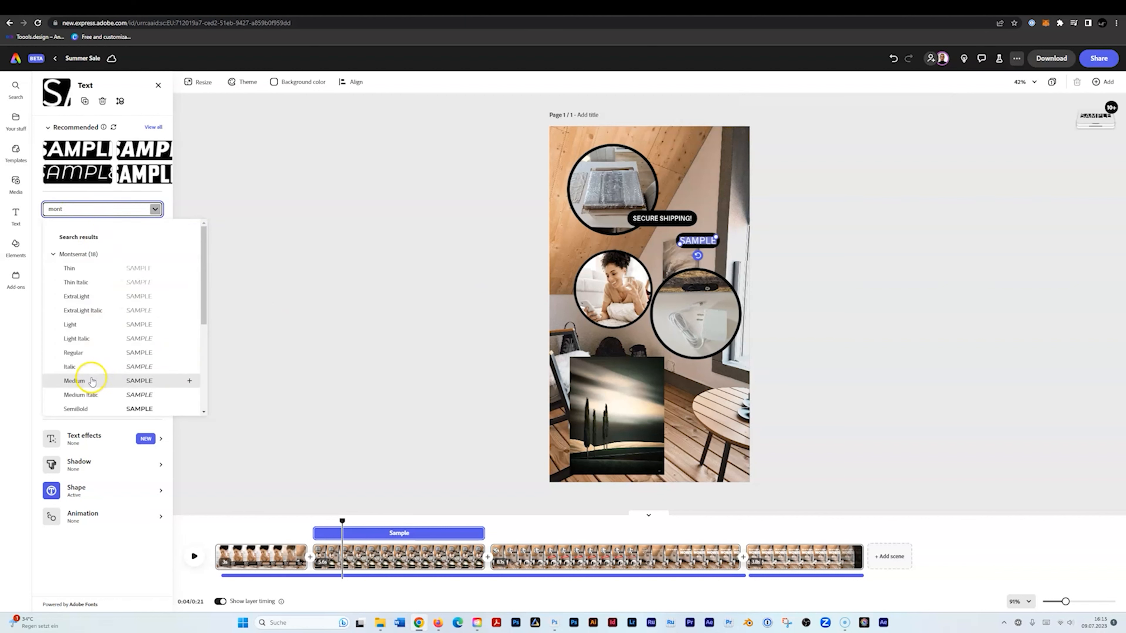
scroll(92, 382, down, 2)
click(84, 381)
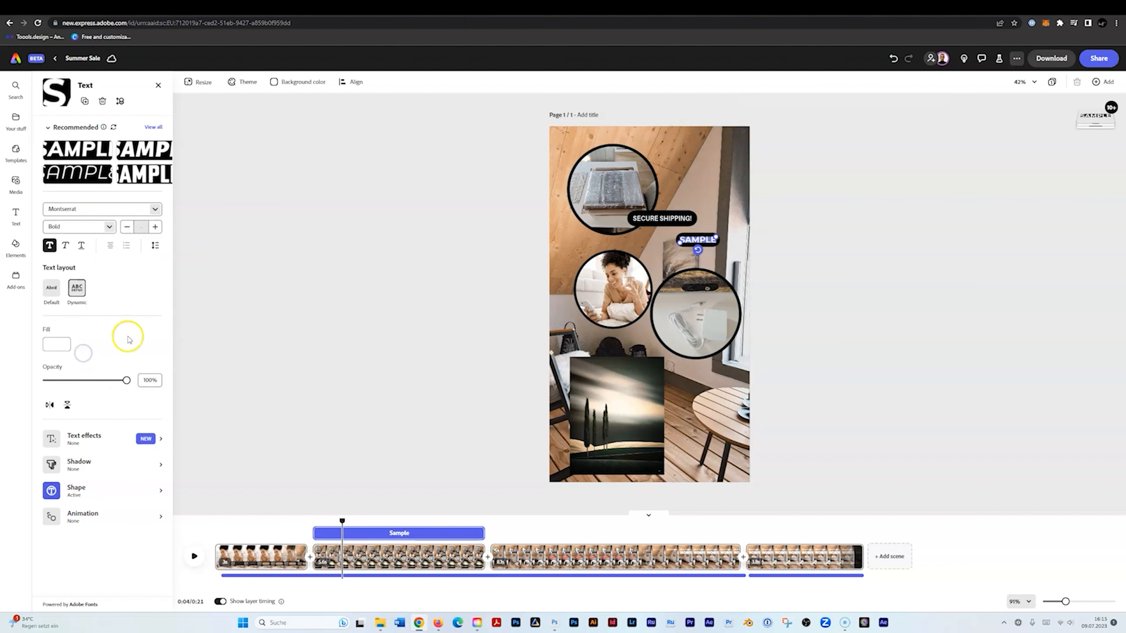
Step: Move the cable circle group down behind the landscape photo and place SAMPLE beside the woman's circle
click(696, 235)
click(696, 238)
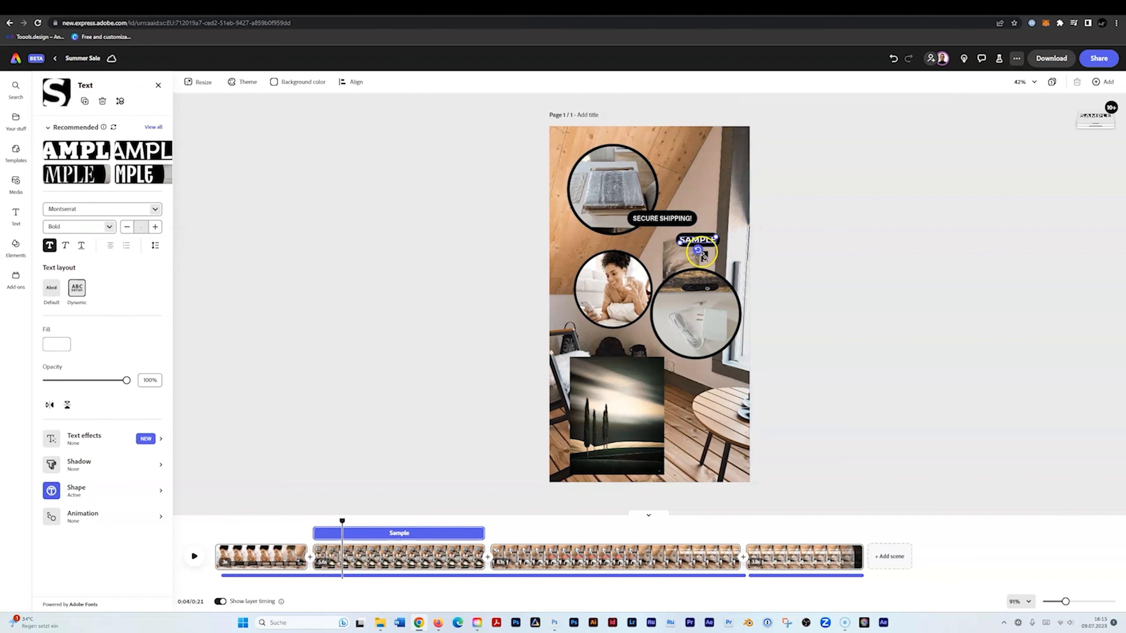
click(704, 288)
drag(705, 288, 678, 393)
drag(700, 240, 661, 308)
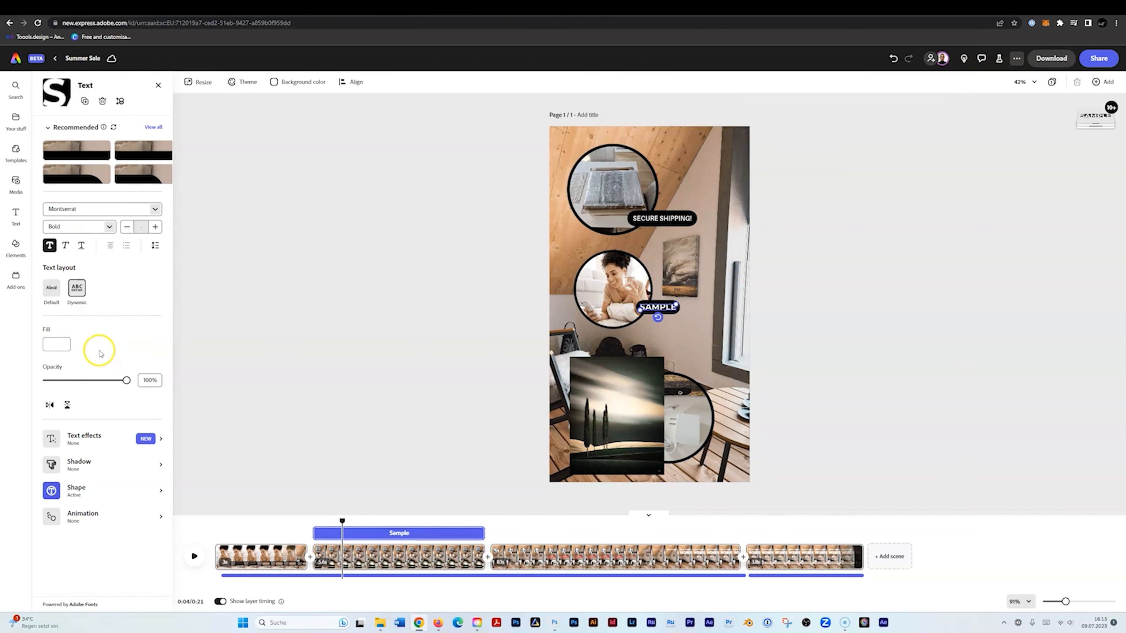
Step: Try a Drift entrance on the label and check the SECURE SHIPPING label's animation settings
click(63, 515)
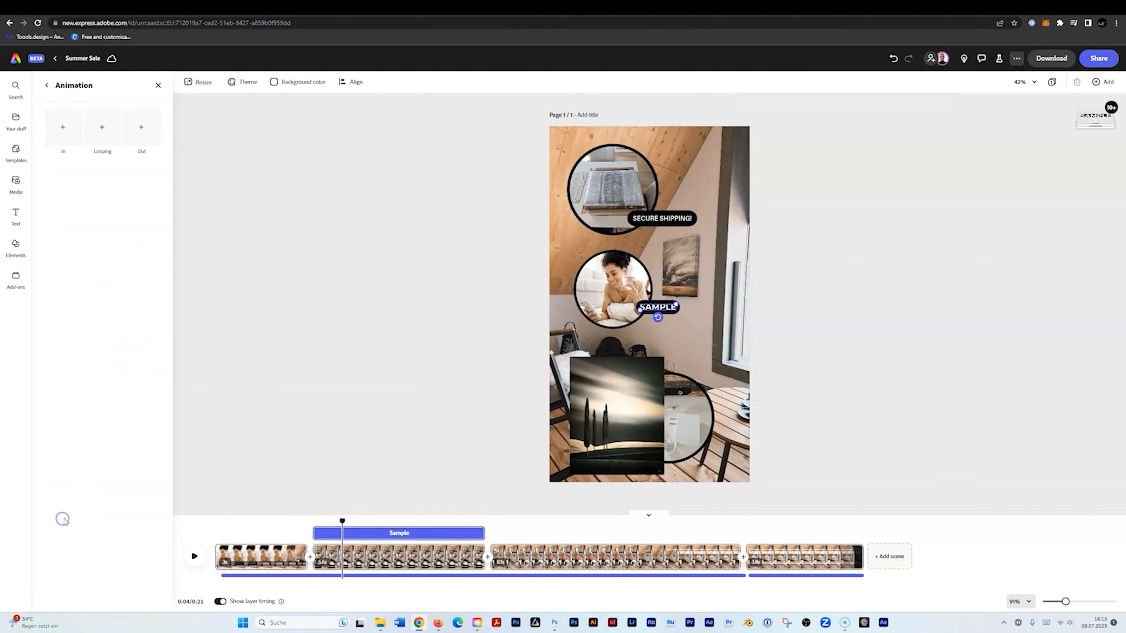
click(63, 131)
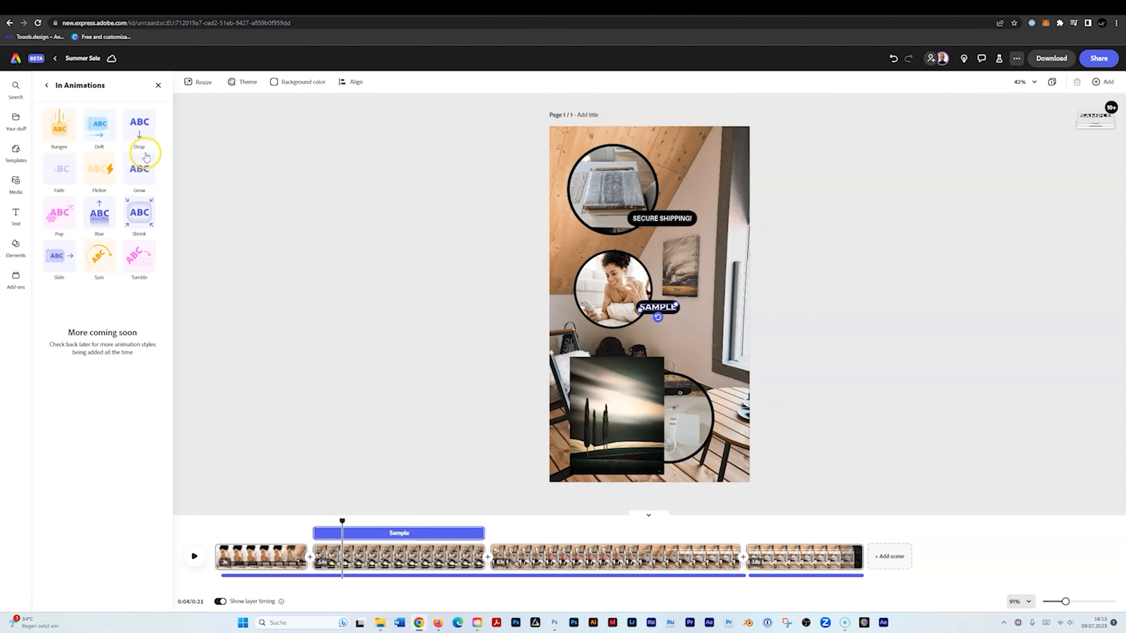
click(111, 140)
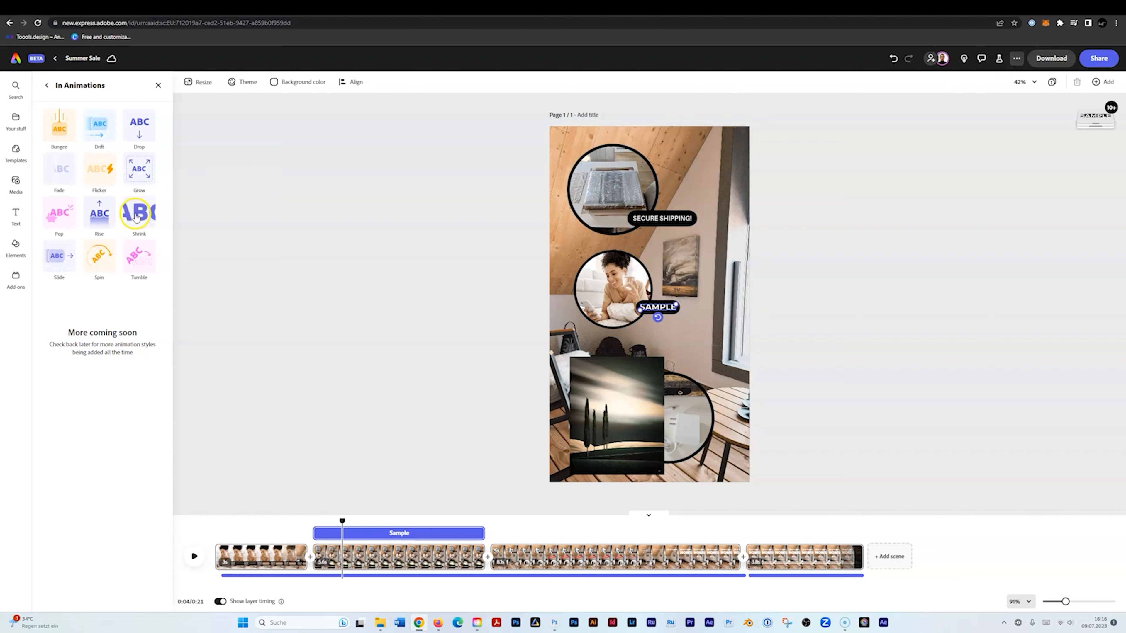
click(685, 220)
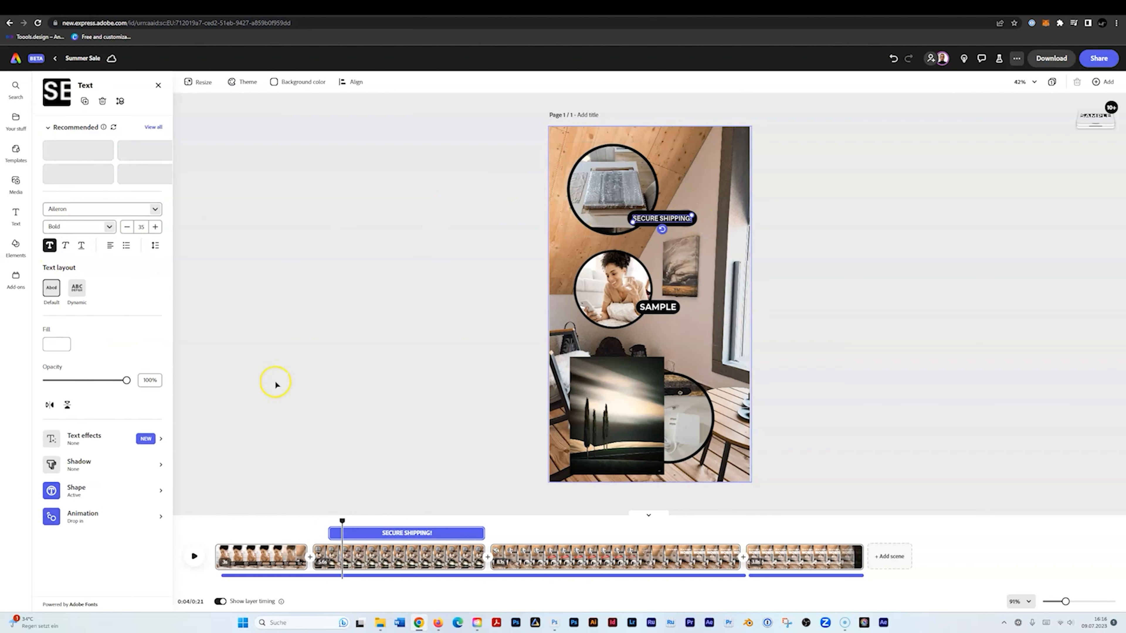
click(101, 528)
click(576, 228)
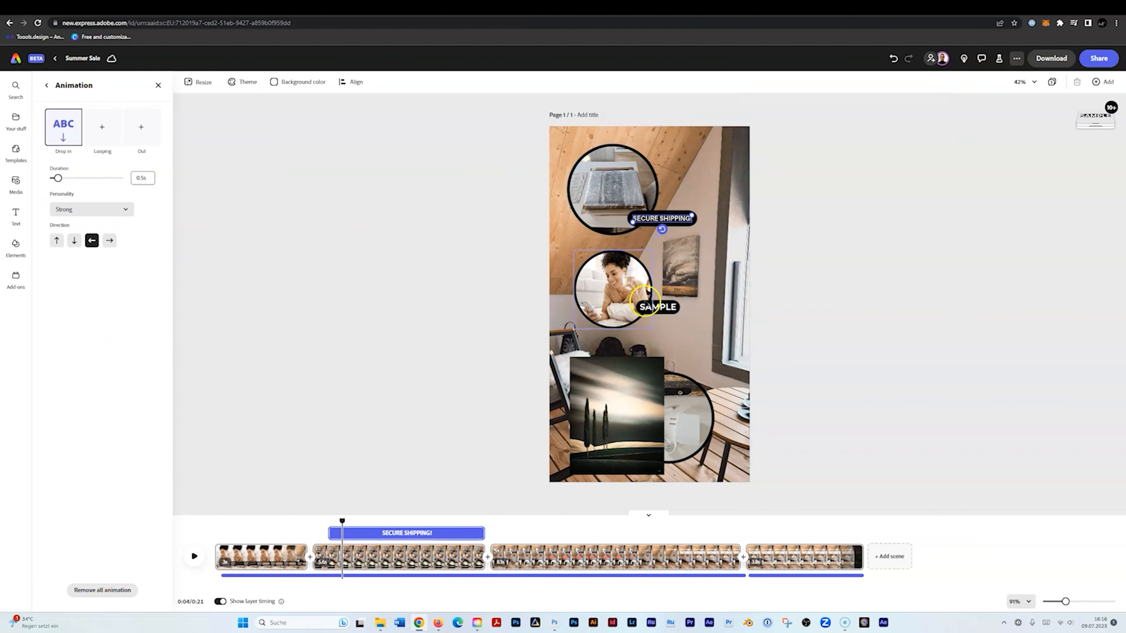
Step: Give SAMPLE a Drop in entrance from the left and play it back to preview
click(657, 307)
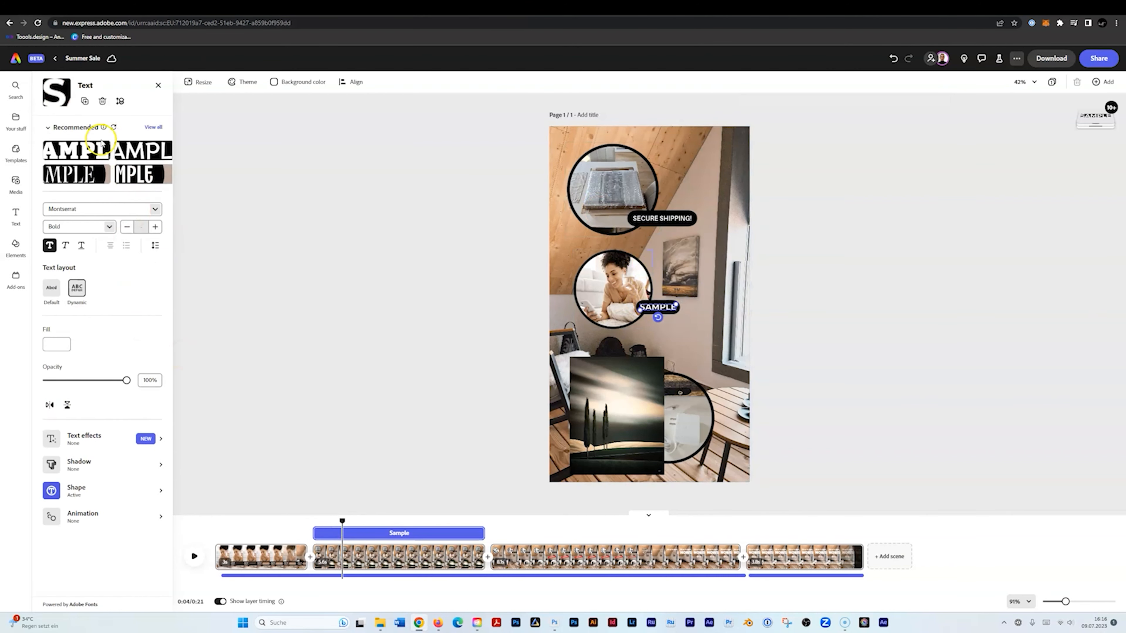
click(91, 528)
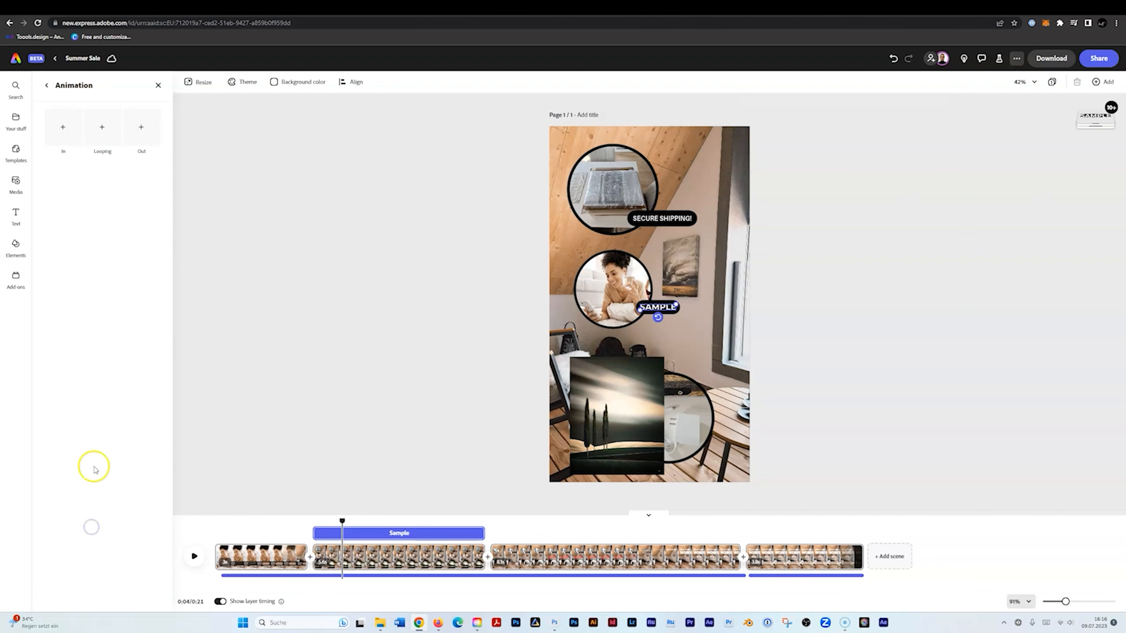
click(55, 125)
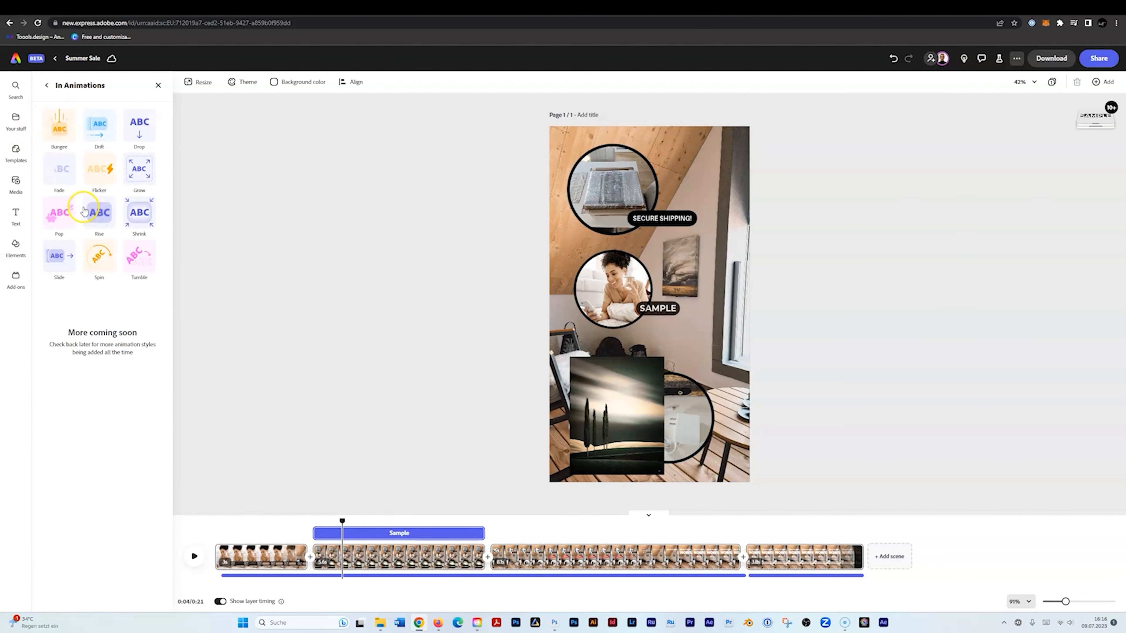
click(139, 126)
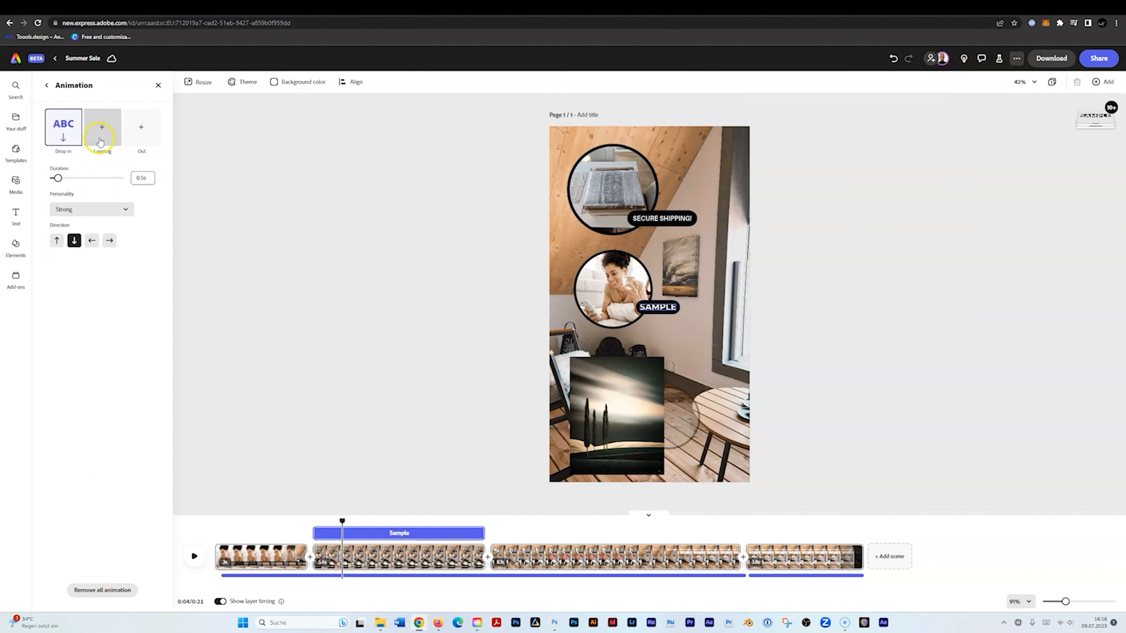
click(91, 240)
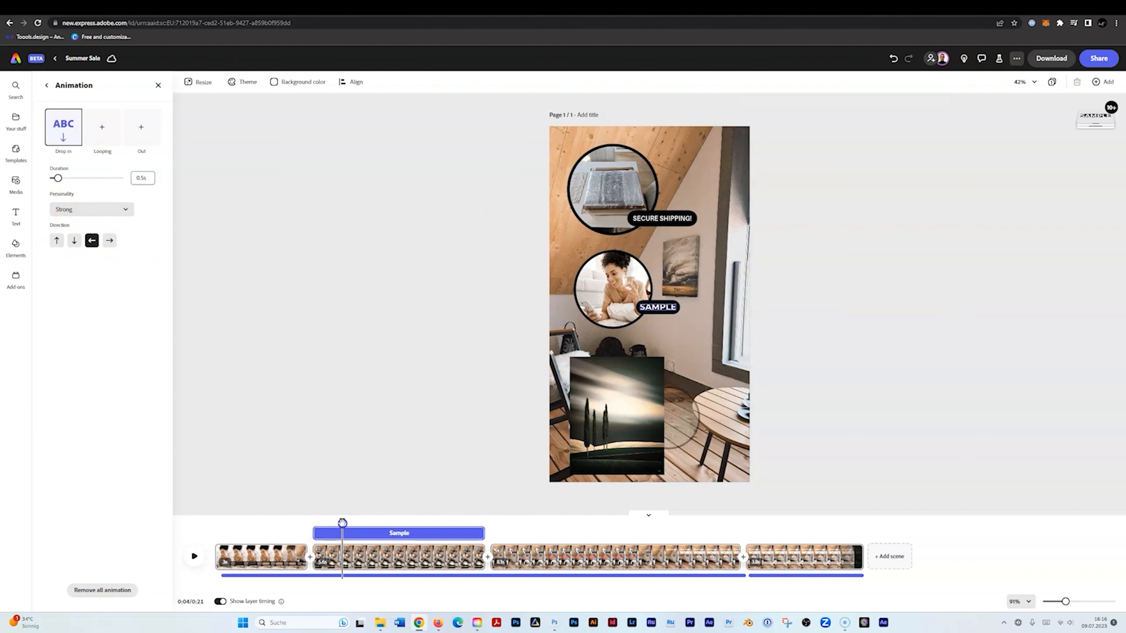
drag(342, 523, 276, 522)
click(194, 556)
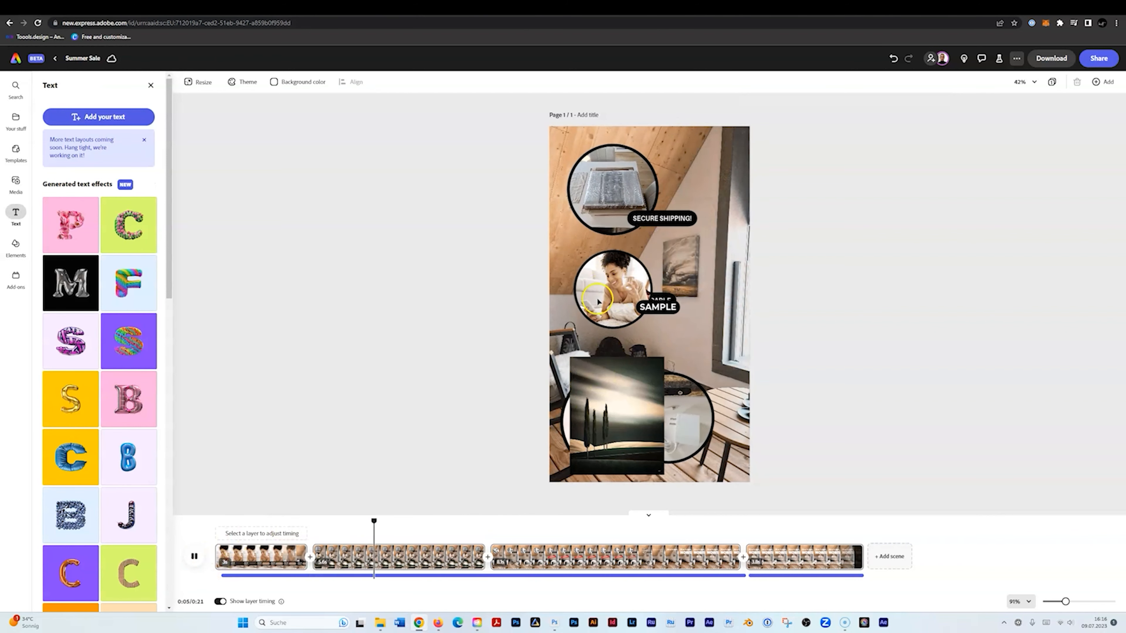
Step: Shift the woman's circle group later and delay its SAMPLE label to start near 4.9 s
drag(429, 522, 327, 525)
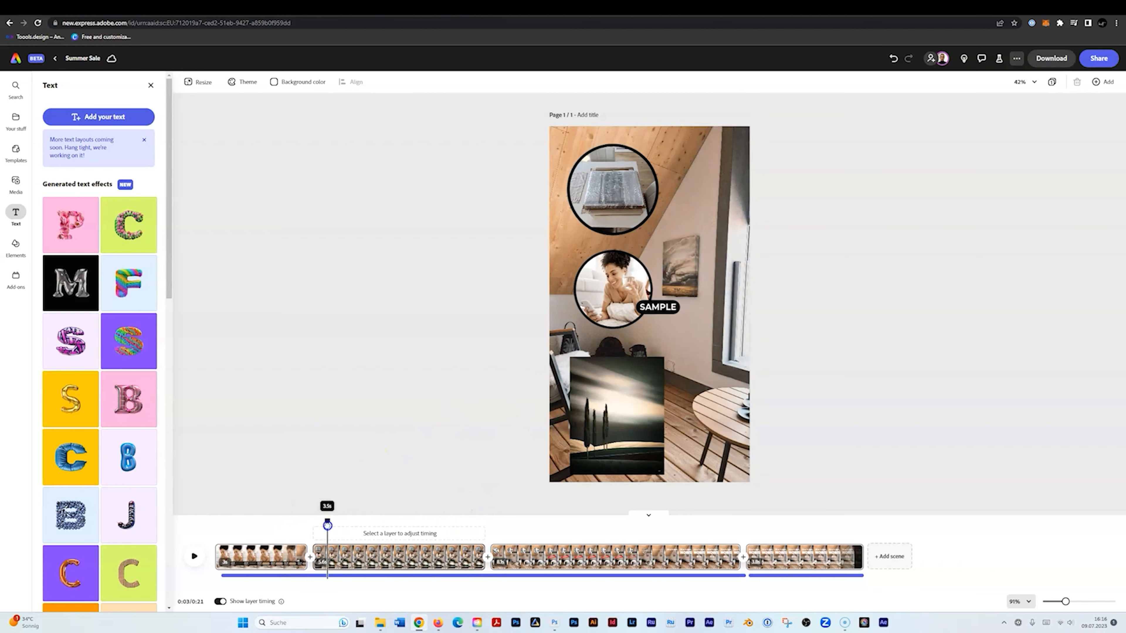
click(349, 519)
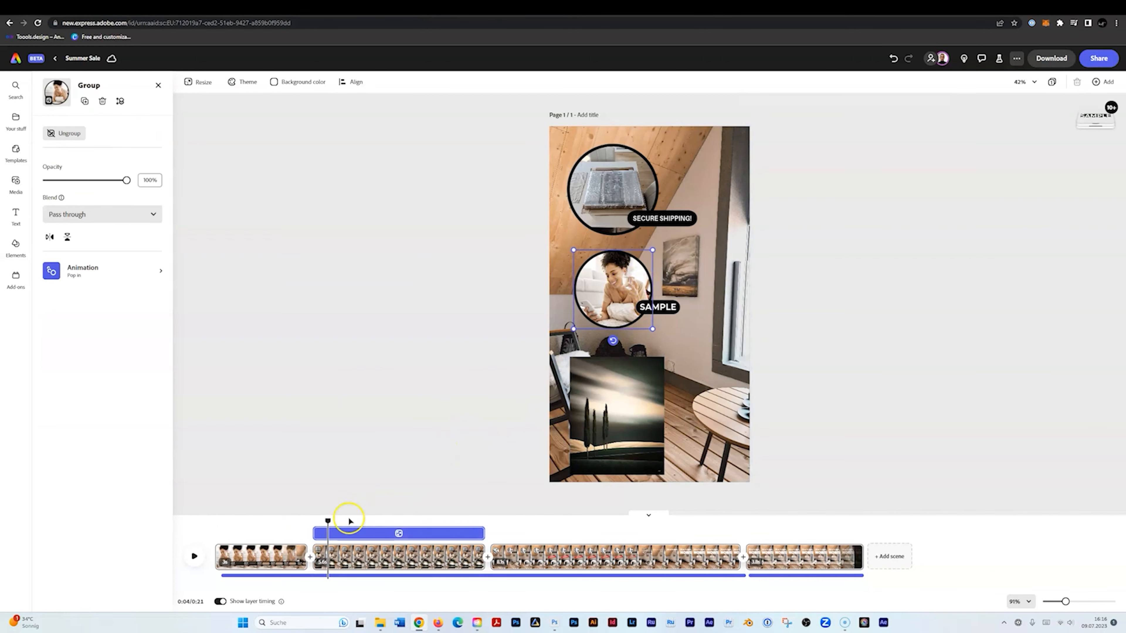
drag(317, 533, 329, 533)
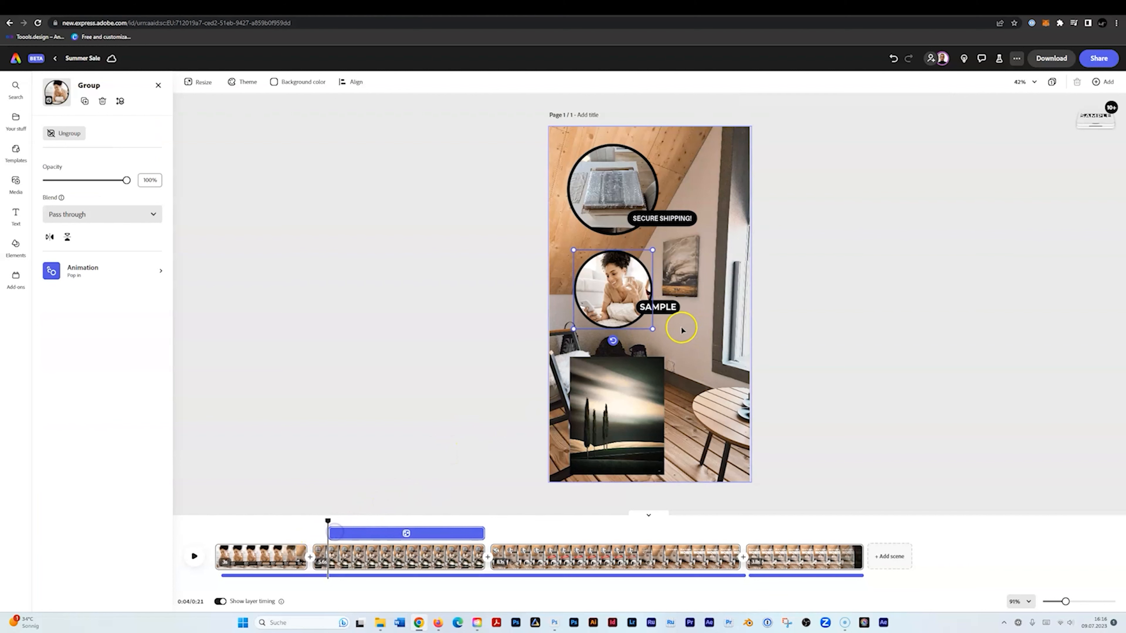
click(664, 309)
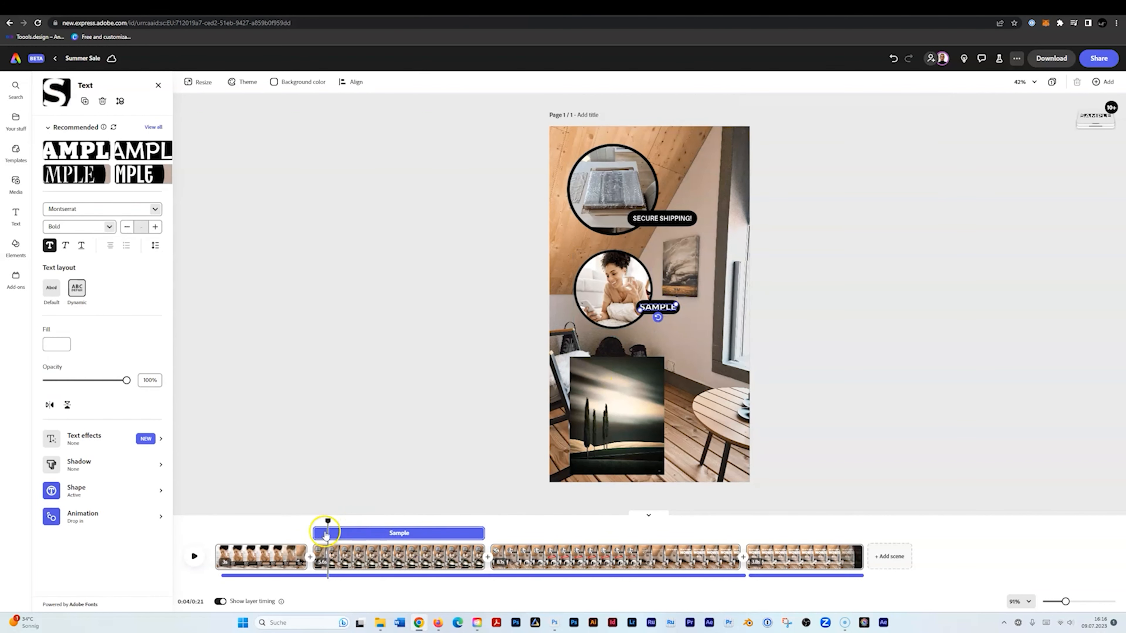
mouse_move(317, 533)
mouse_down()
mouse_move(340, 534)
mouse_move(315, 520)
mouse_up()
Step: Play the scene to check the new timing, then jump ahead to about 10 s
click(194, 555)
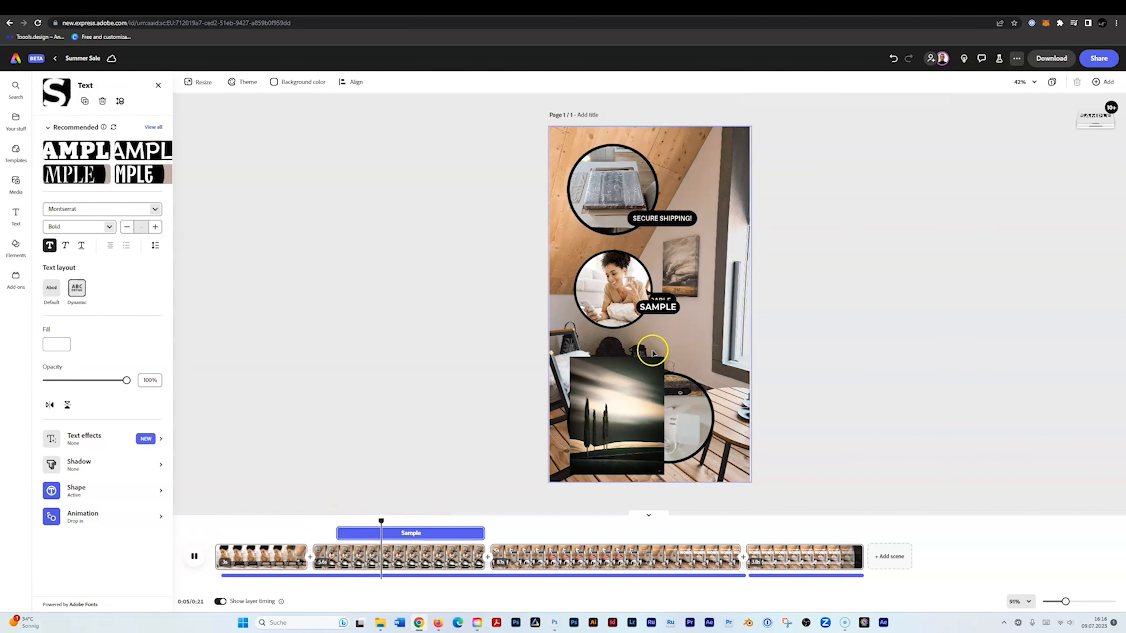
click(836, 260)
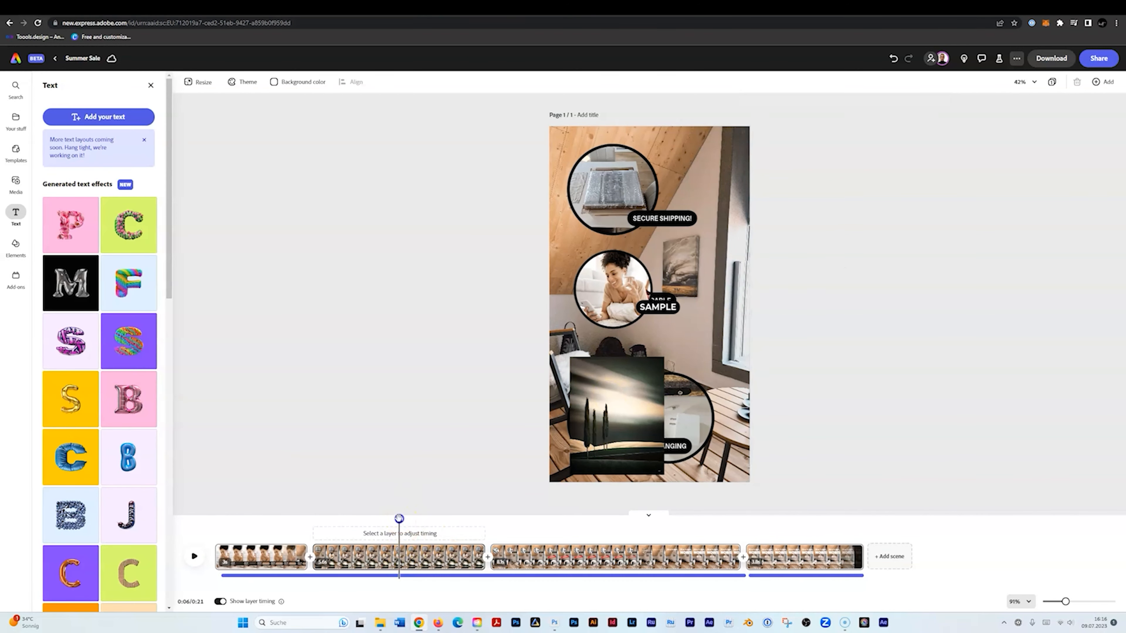
drag(399, 518, 556, 511)
Step: Scrub between scenes and select the image inside the photo-grid circle group
click(634, 206)
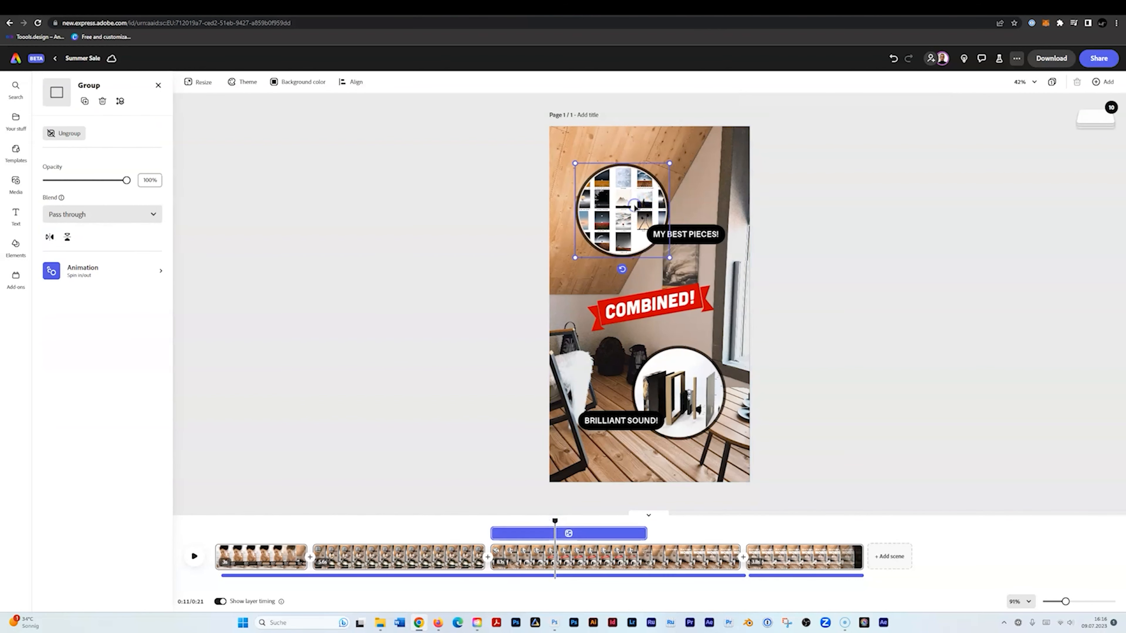
click(103, 269)
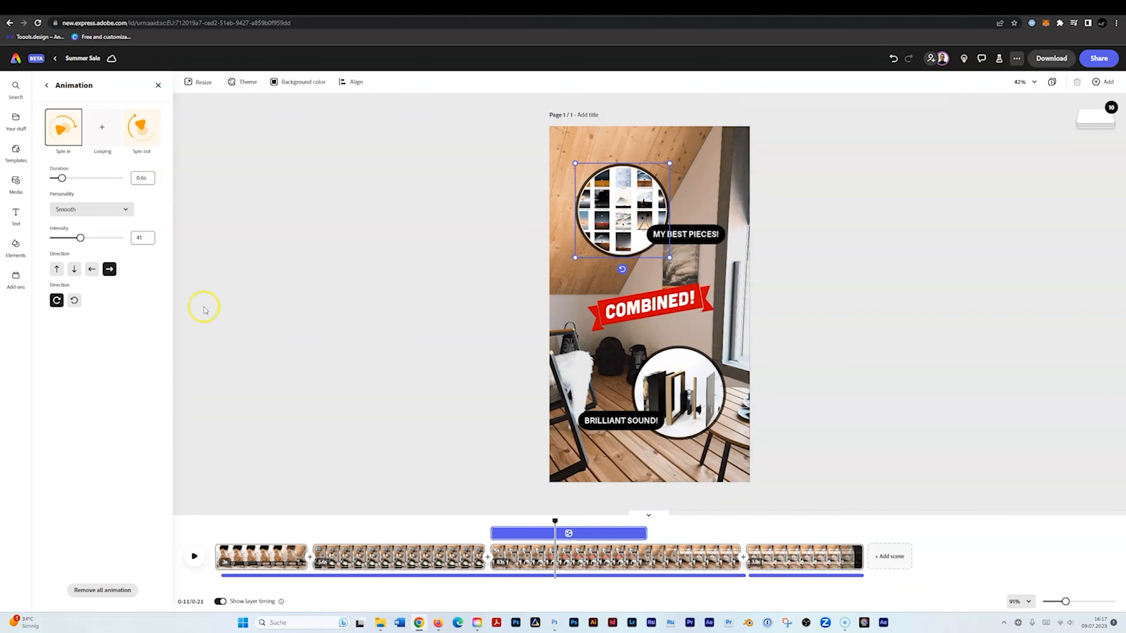
drag(559, 520, 503, 515)
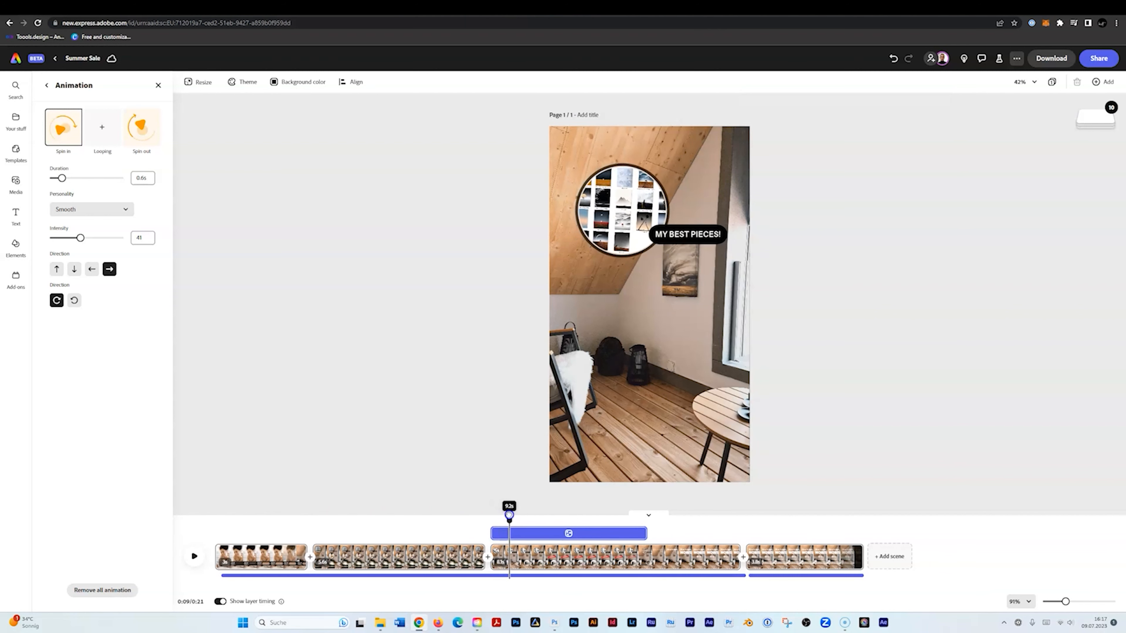
drag(503, 516, 461, 515)
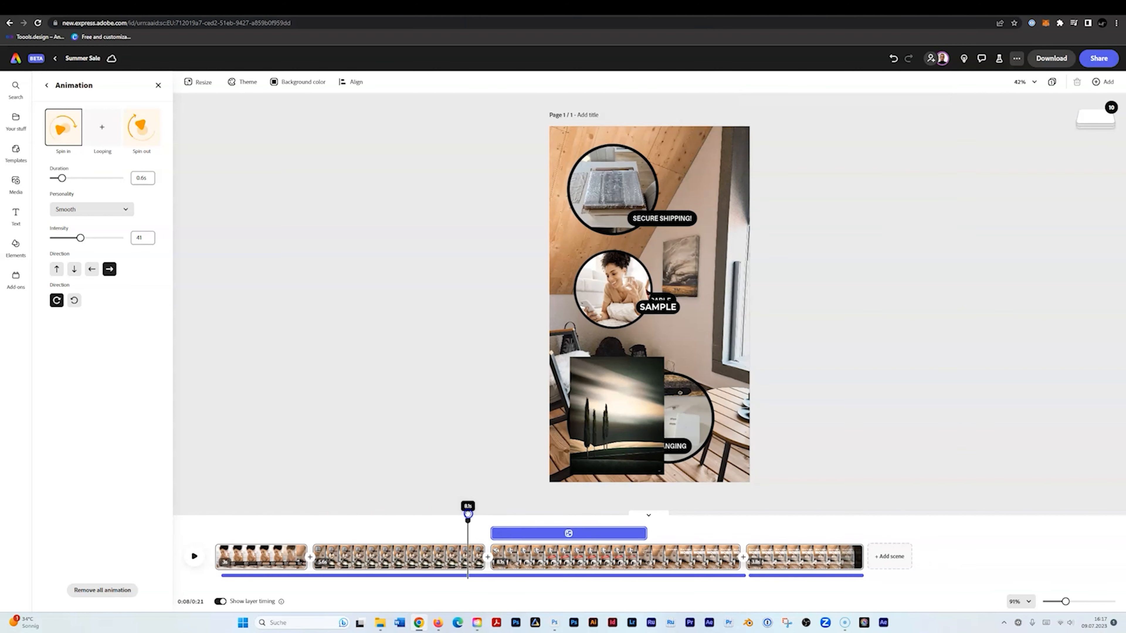
click(581, 299)
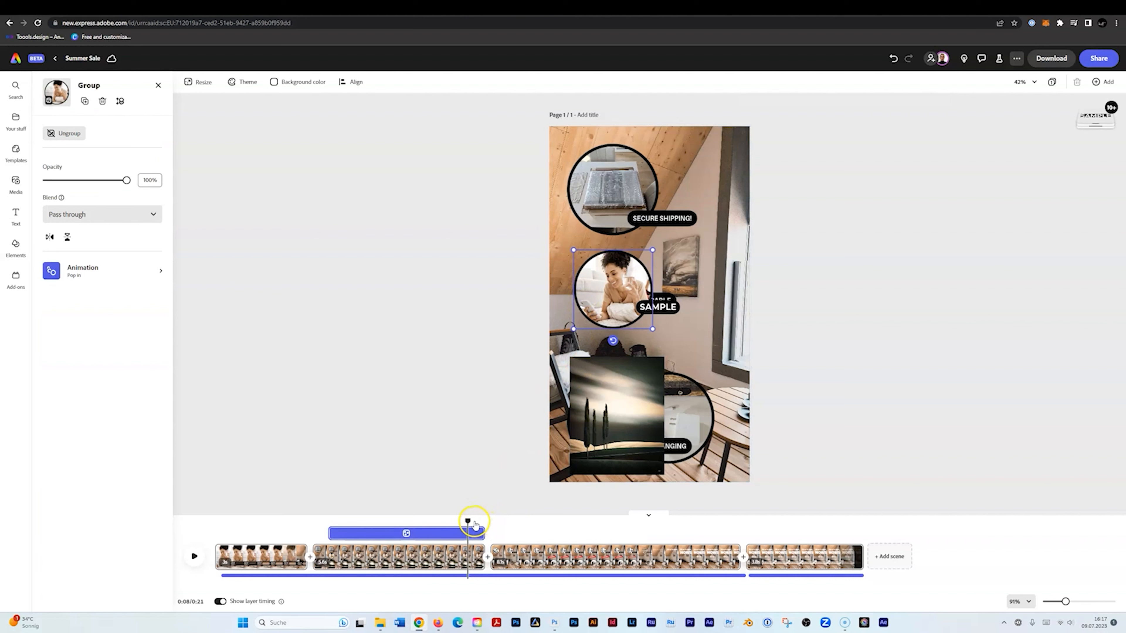
drag(474, 526, 504, 520)
click(637, 217)
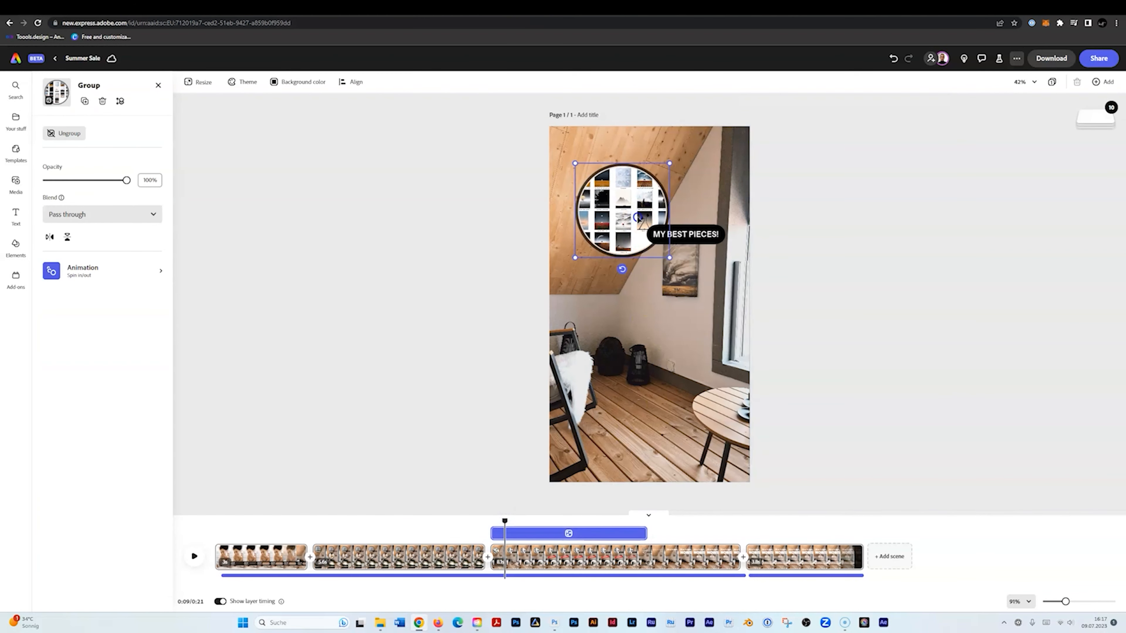
click(638, 218)
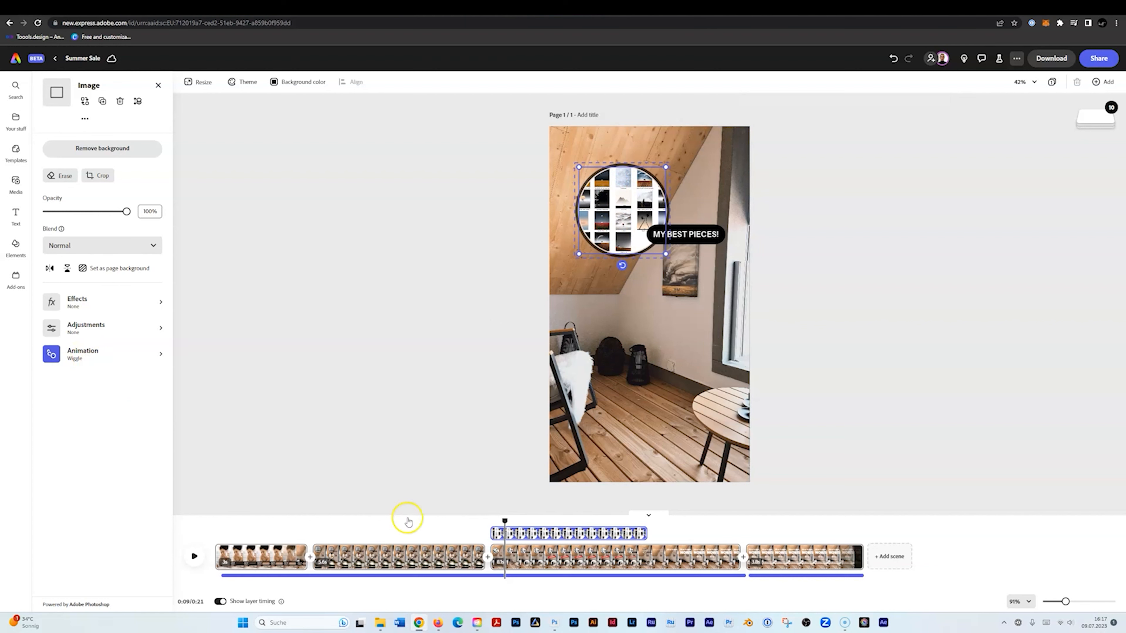
Step: Play the story from about 9 s to watch the photo-grid circle's animations
drag(504, 519, 559, 521)
click(573, 221)
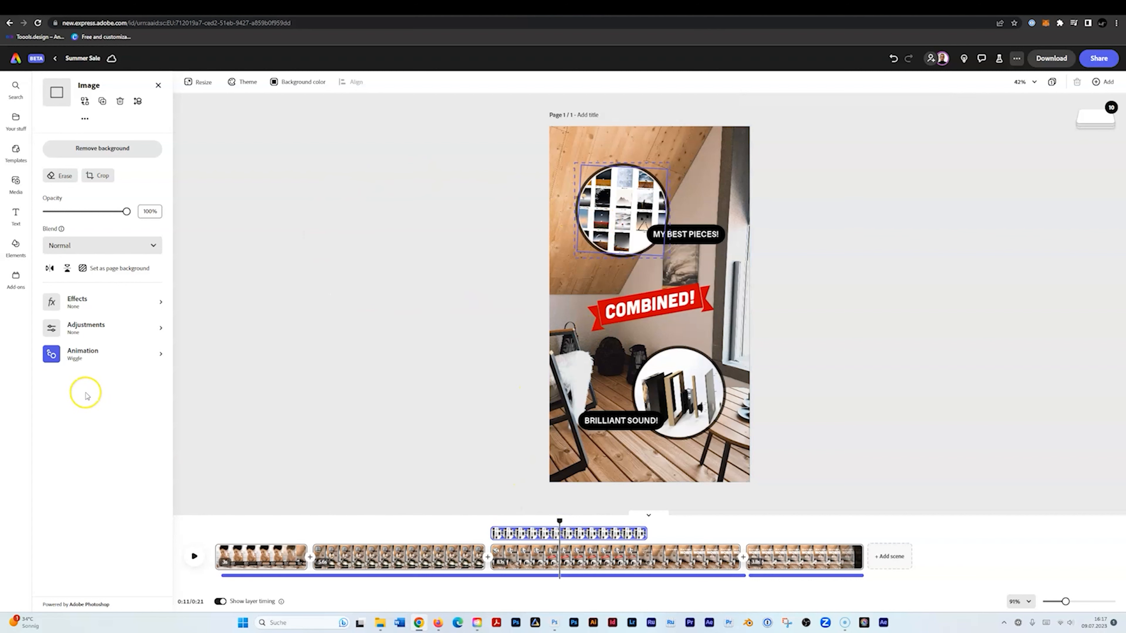
drag(560, 520, 497, 524)
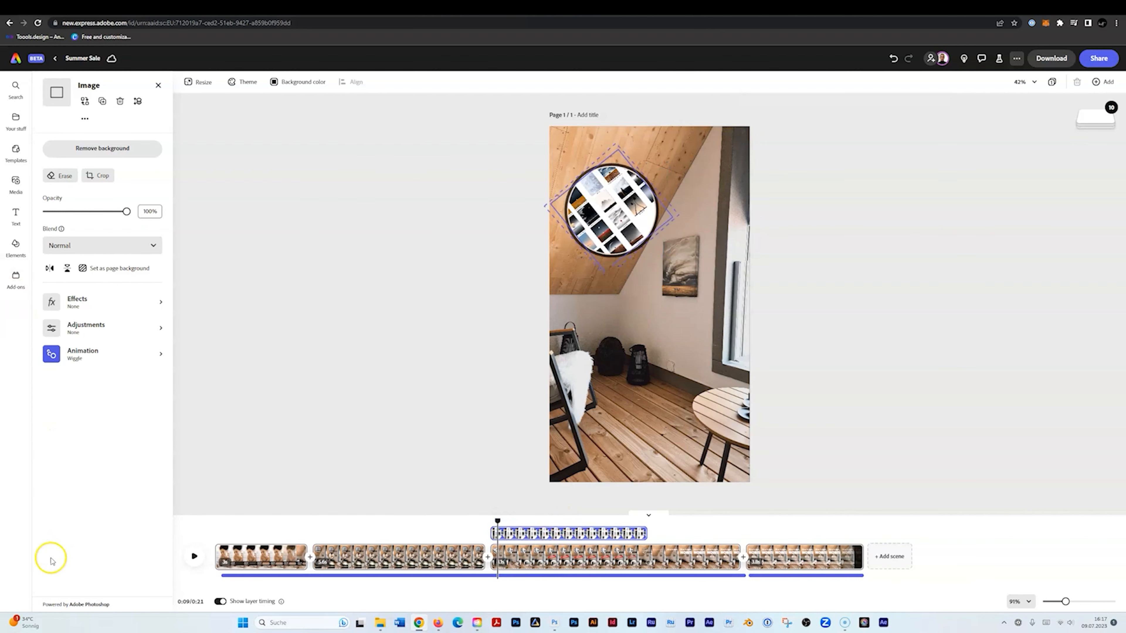
click(194, 556)
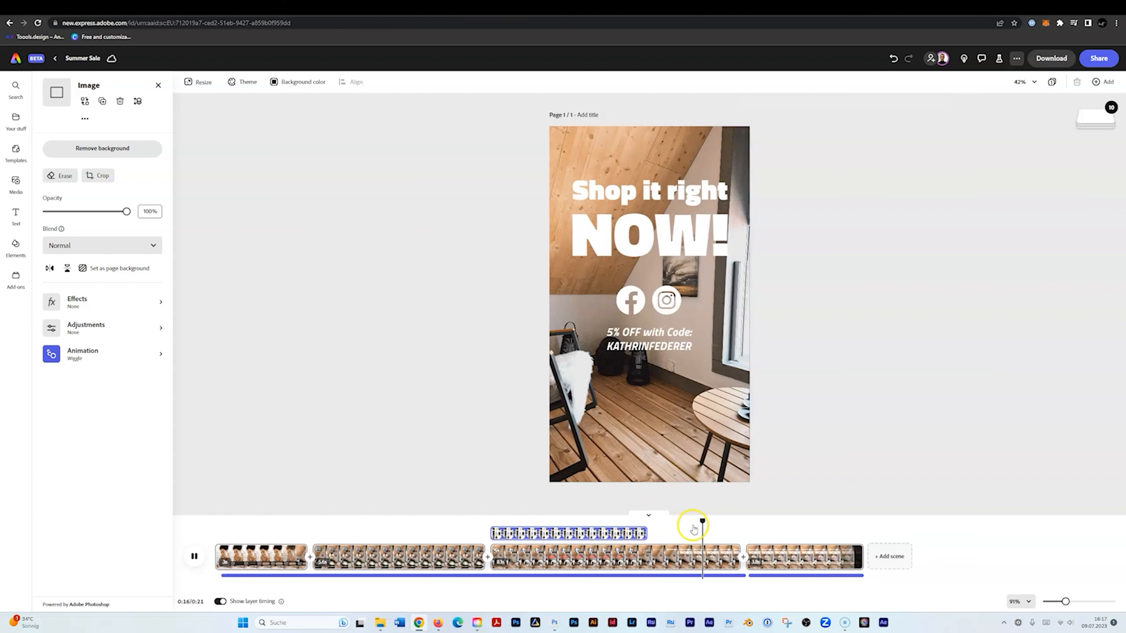
drag(698, 521, 543, 531)
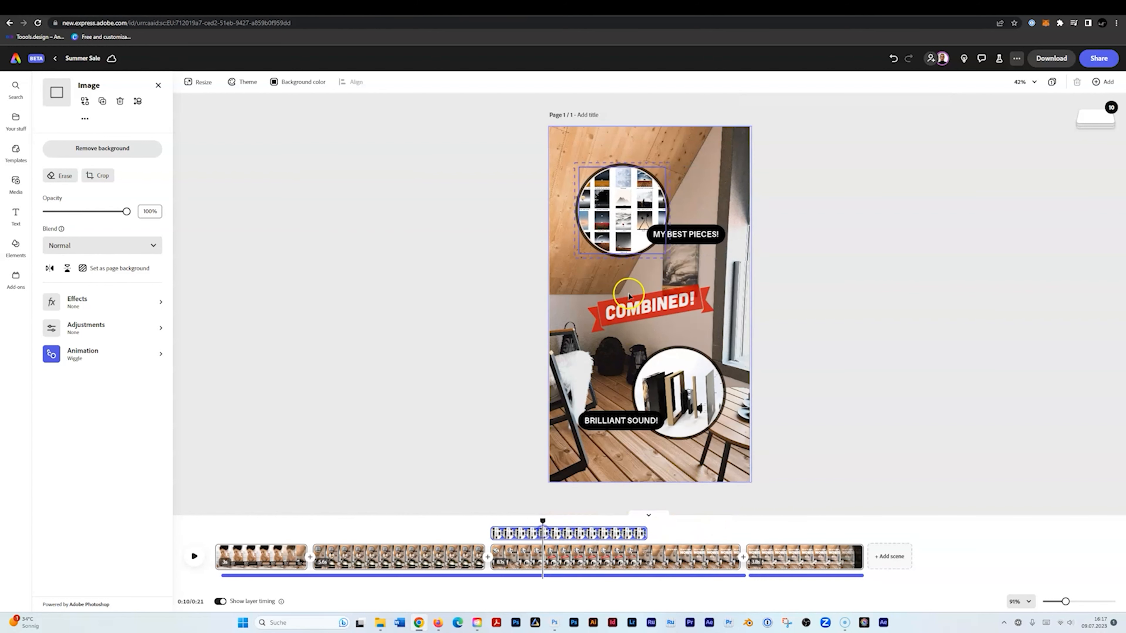
Step: Open the top collage image's animation settings to deal with its Wiggle effect
click(629, 204)
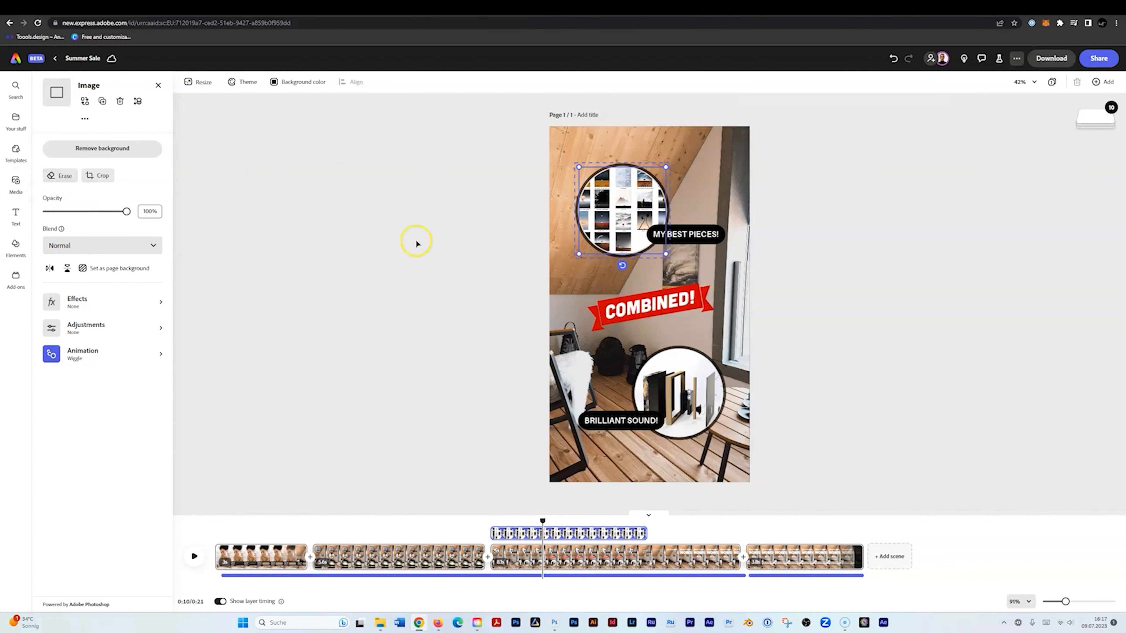
click(98, 353)
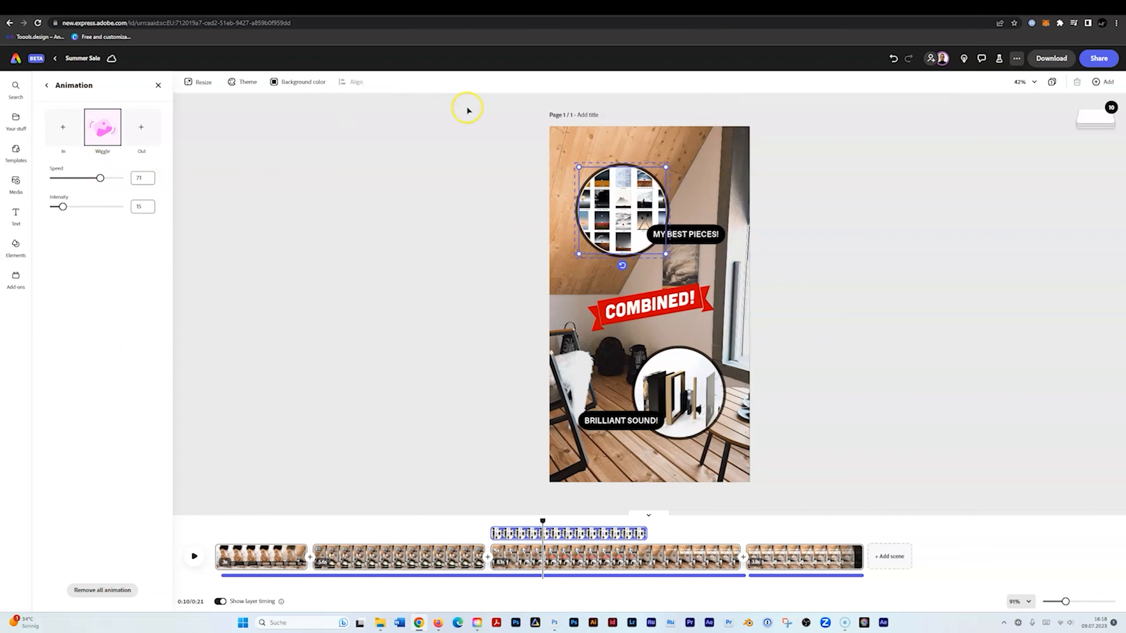
mouse_move(115, 146)
Step: Check the collage group's Smooth 0.6 s Spin in, previewing the scene around 12 s
click(694, 153)
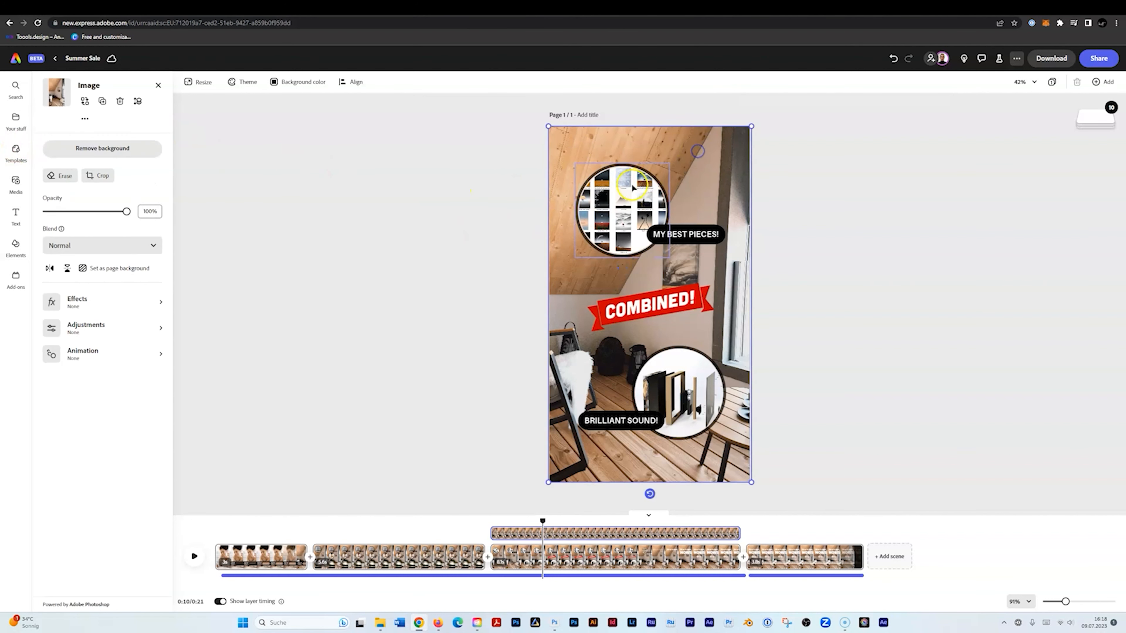
click(632, 185)
click(54, 276)
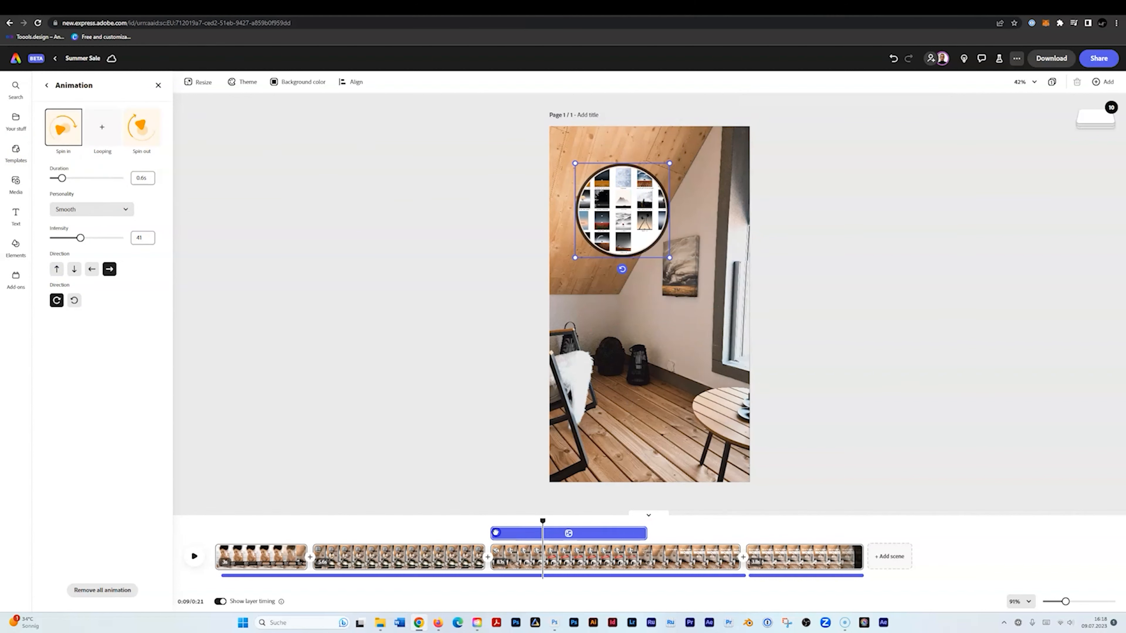
click(524, 520)
drag(493, 519, 744, 513)
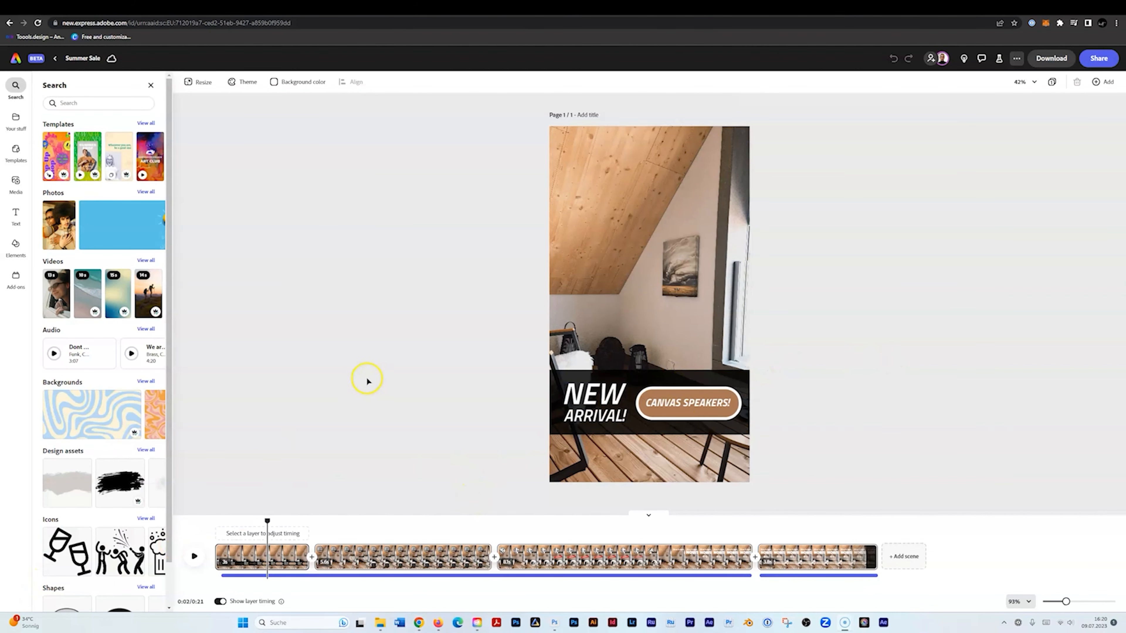
Step: Inspect the charger-cable and BRILLIANT SOUND circles at 4 s and 12 s, then select the third scene
drag(267, 521, 385, 520)
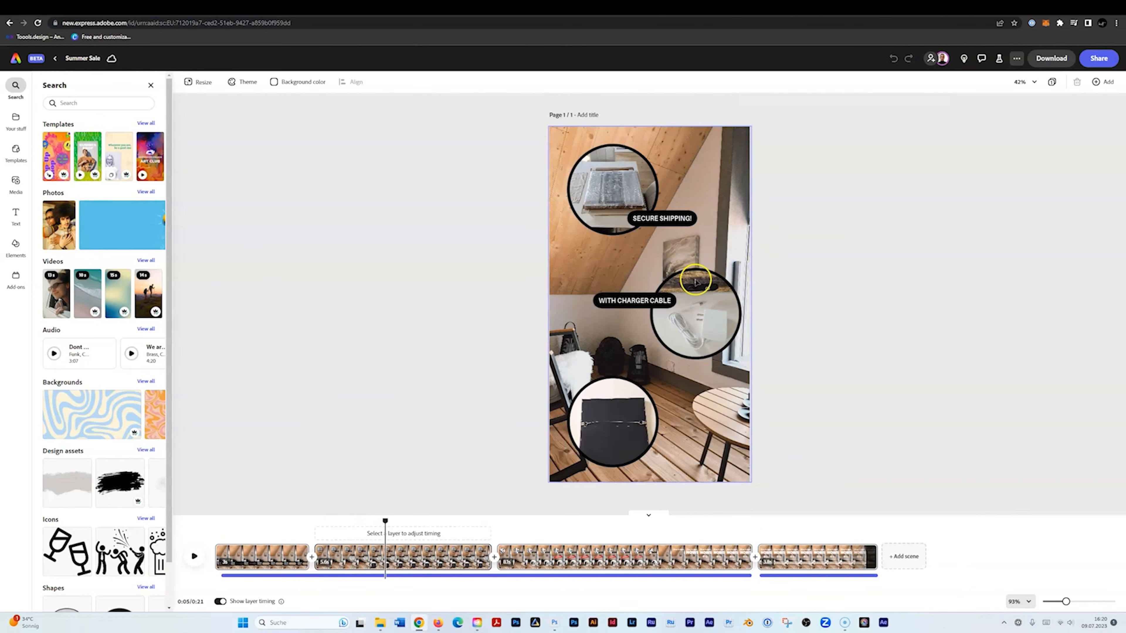
click(677, 277)
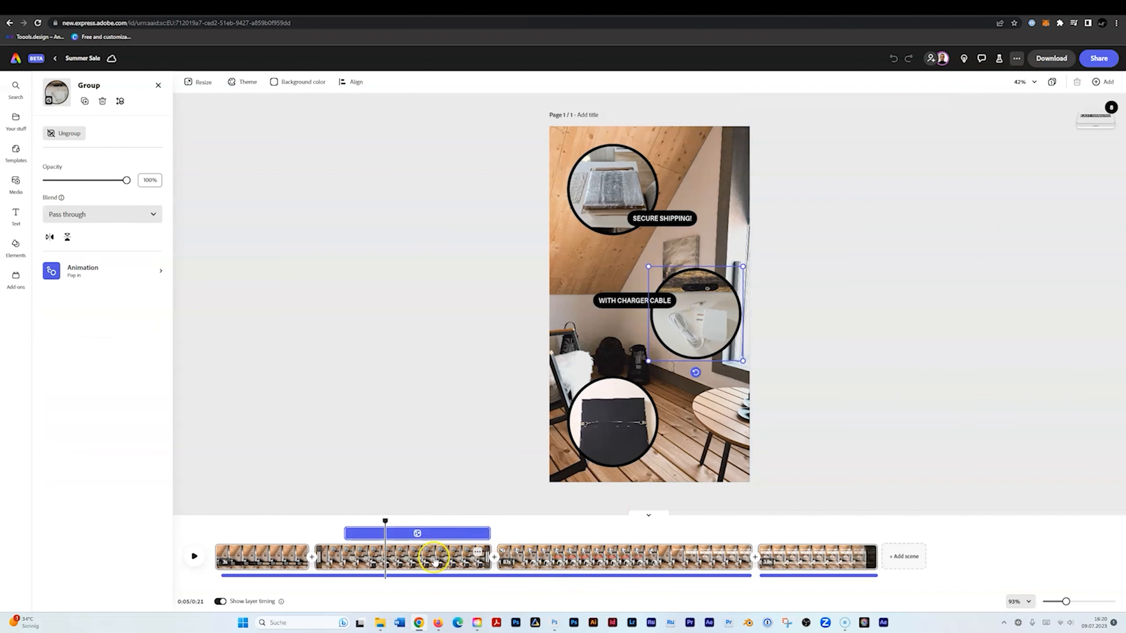
drag(382, 520, 601, 520)
click(668, 405)
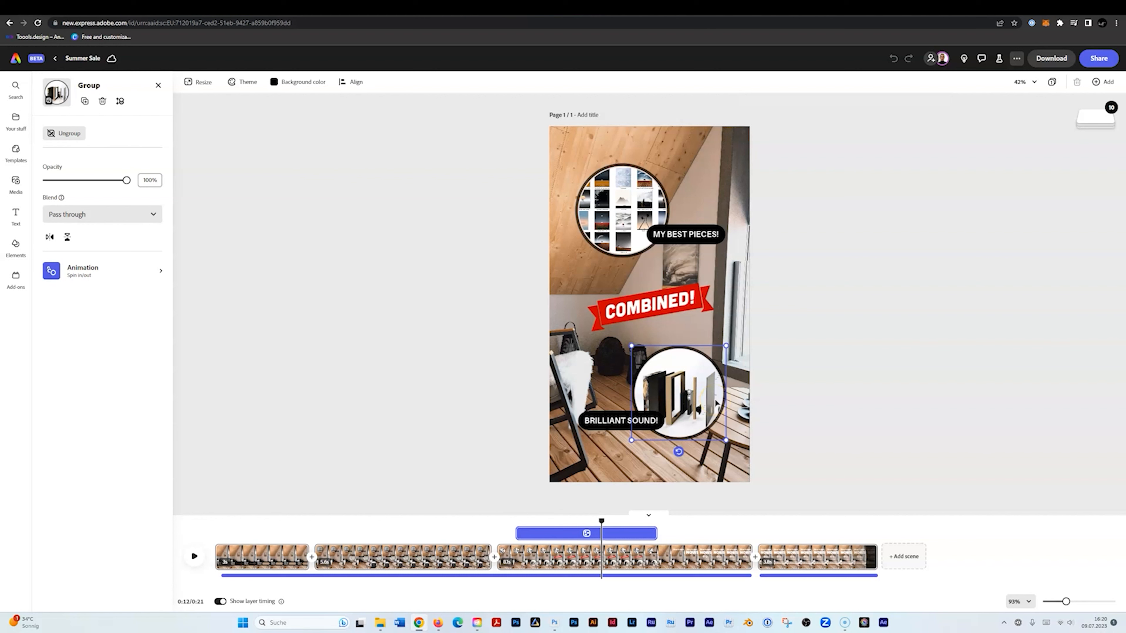
double_click(680, 393)
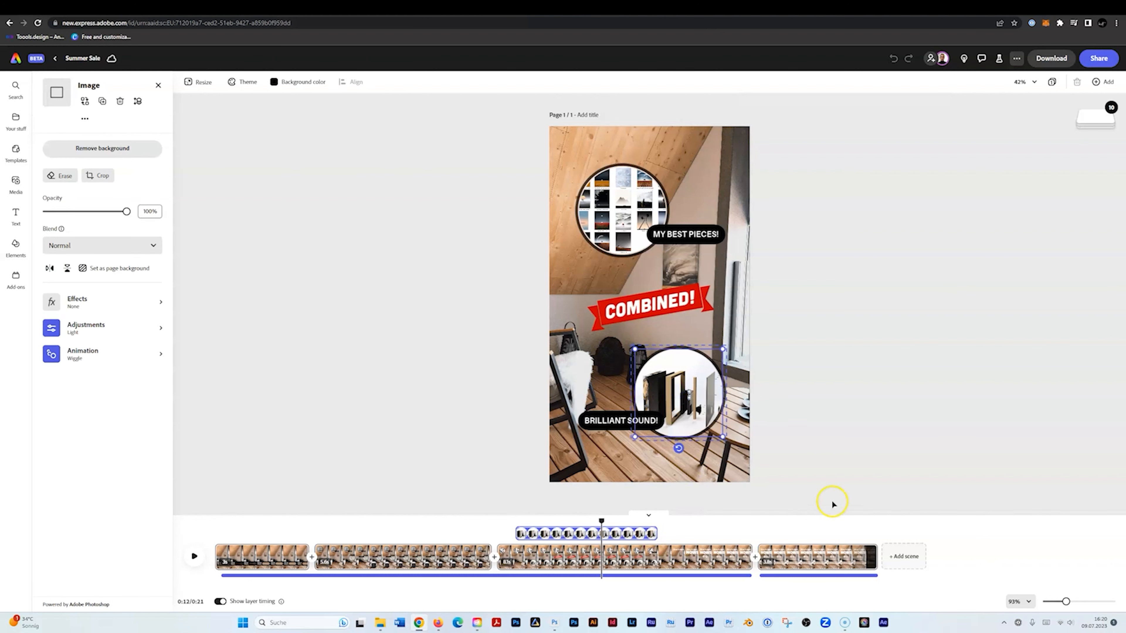
click(616, 555)
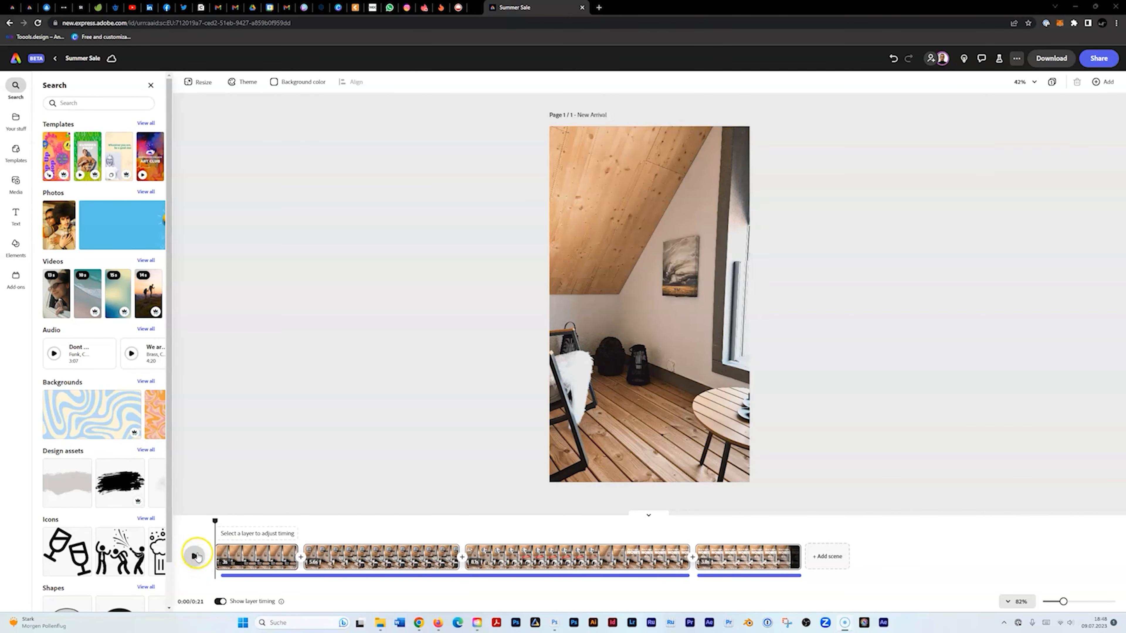
Step: Show the Digital Ocean Loop background audio and browse Media's stock audio tracks
click(256, 582)
click(212, 562)
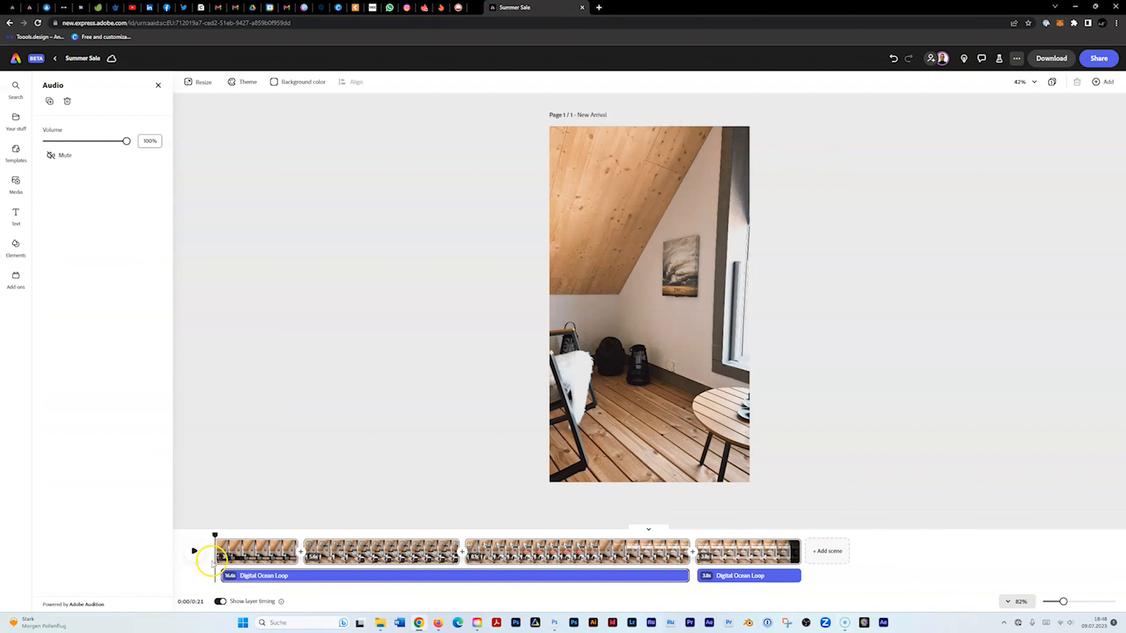
click(19, 186)
click(84, 101)
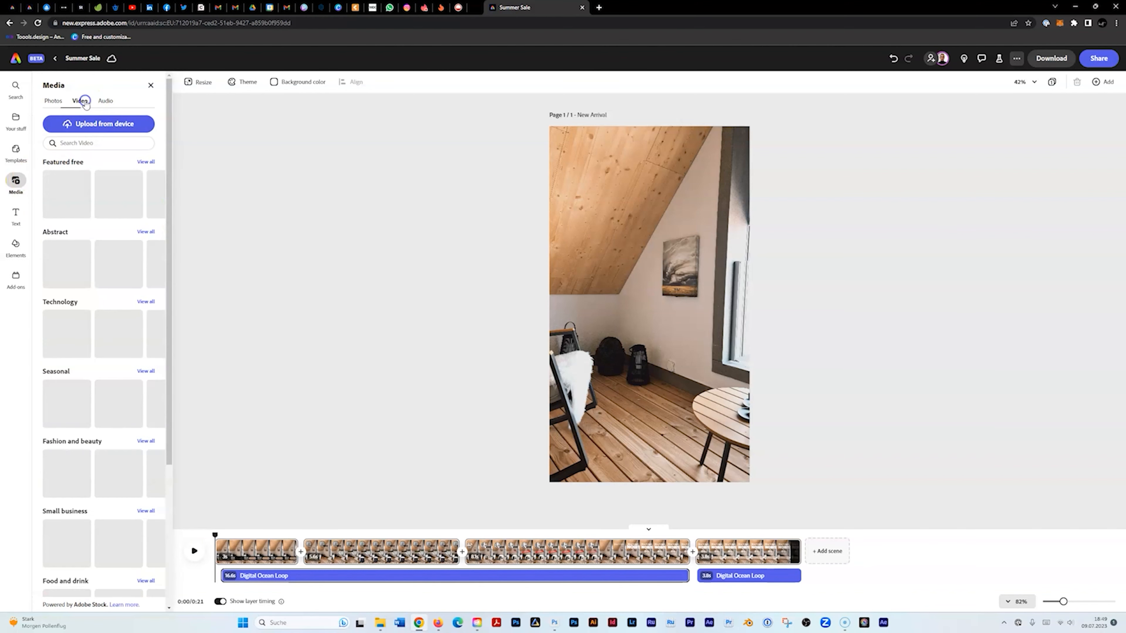
click(105, 101)
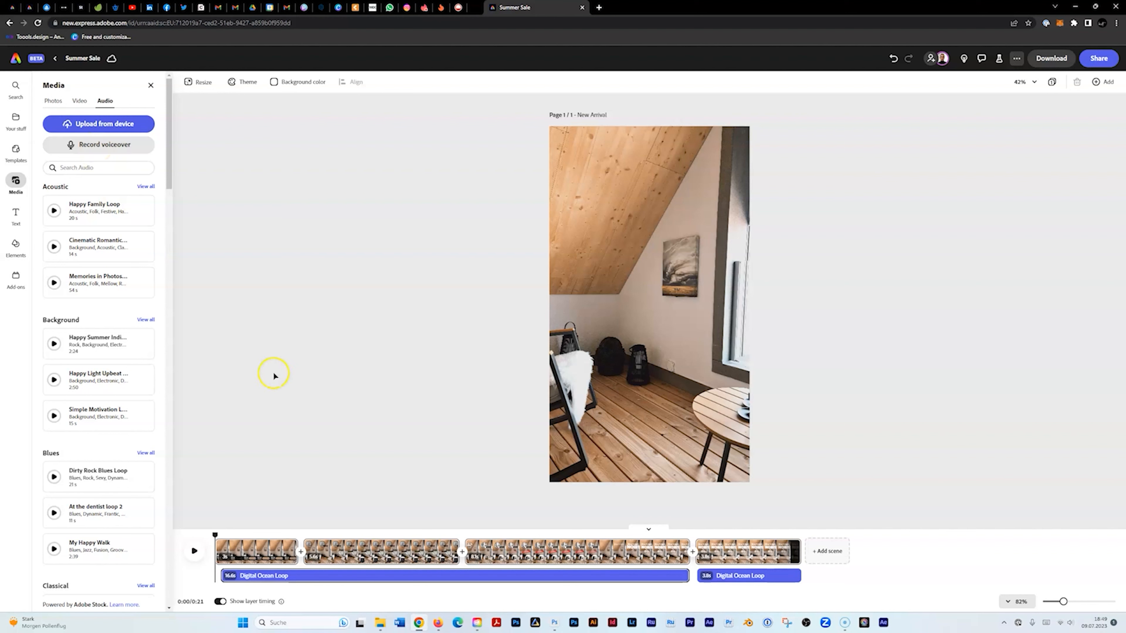
Step: Mute the short second Digital Ocean Loop clip, keeping the first one playing
click(325, 580)
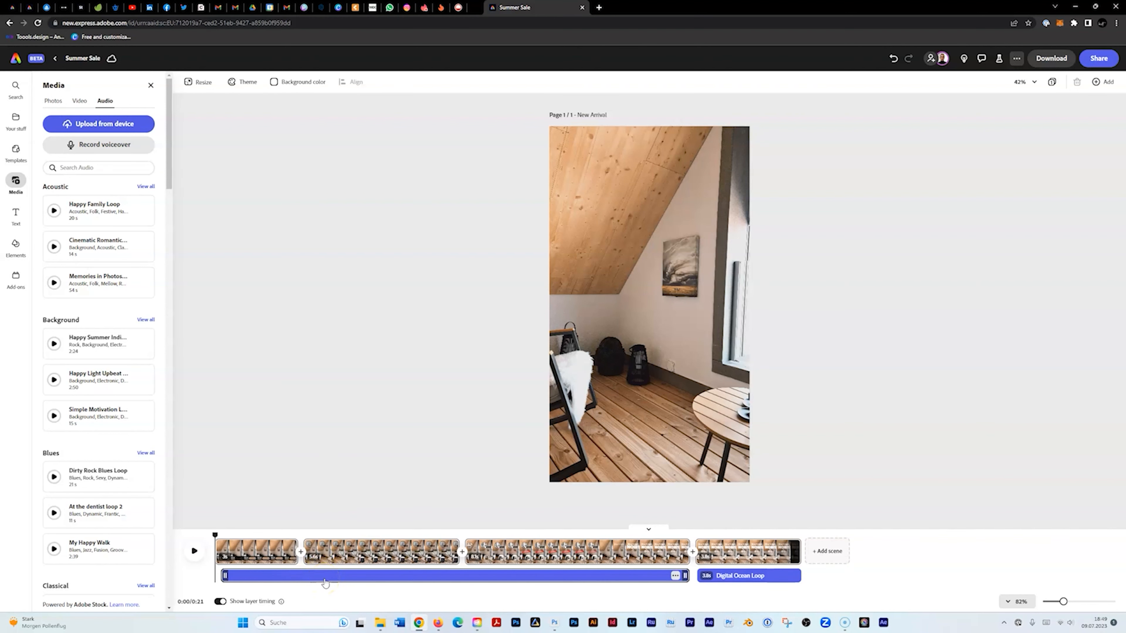
click(674, 576)
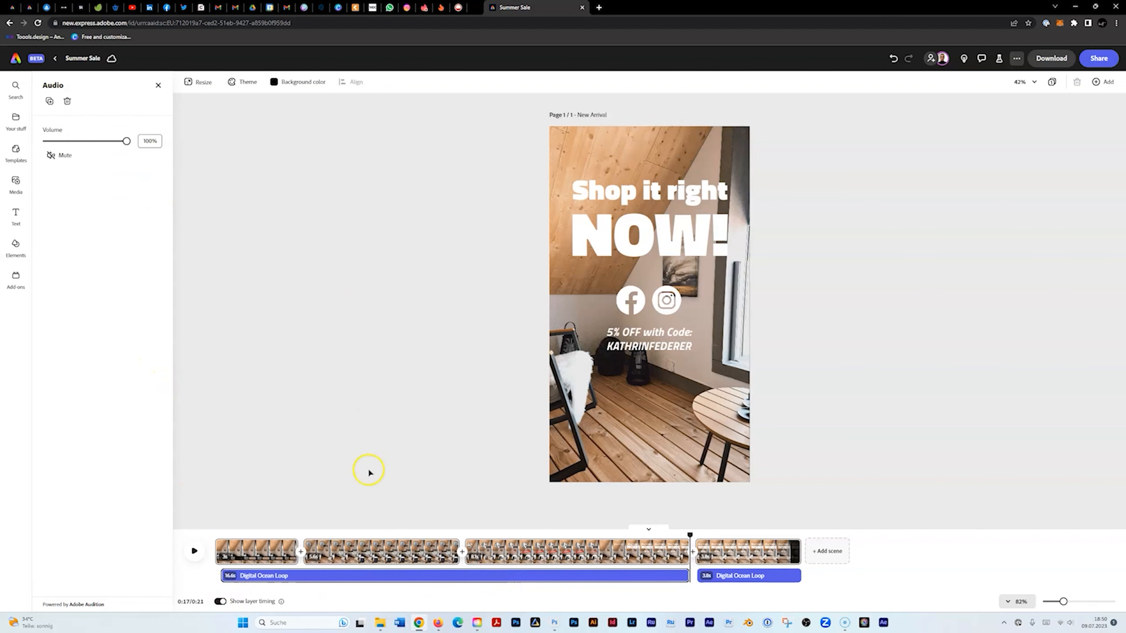
click(771, 575)
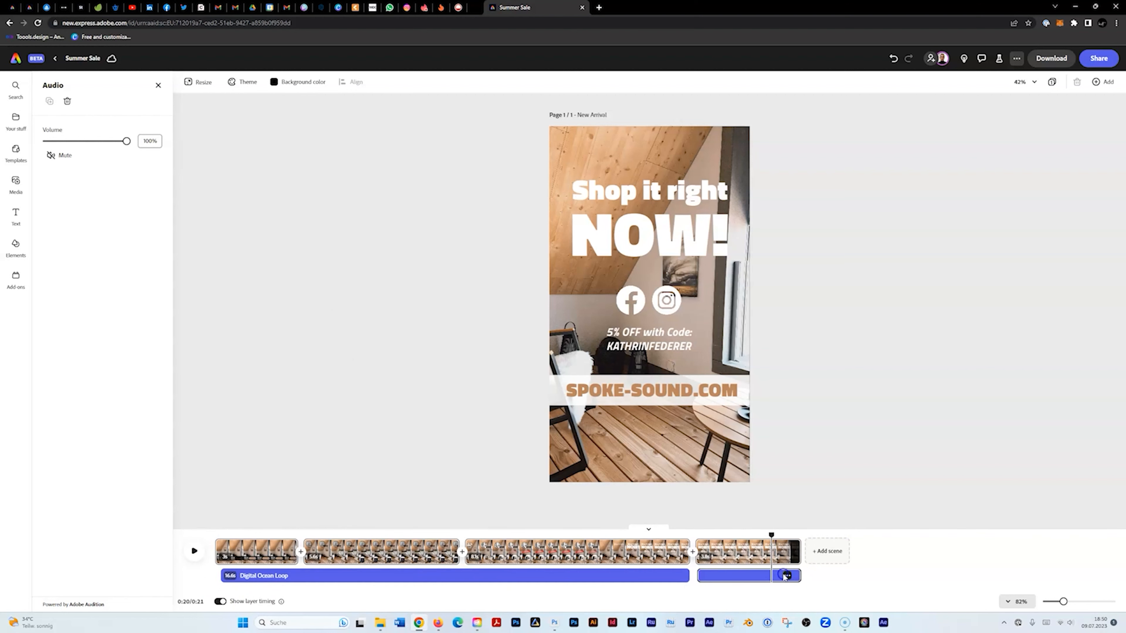
click(786, 575)
click(789, 562)
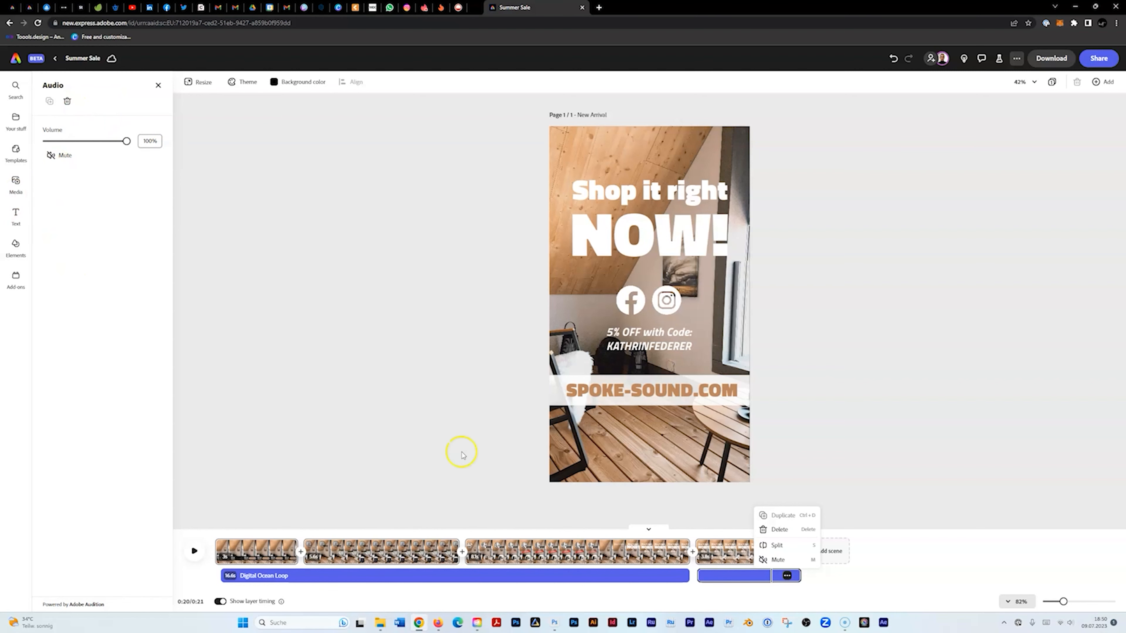
click(322, 575)
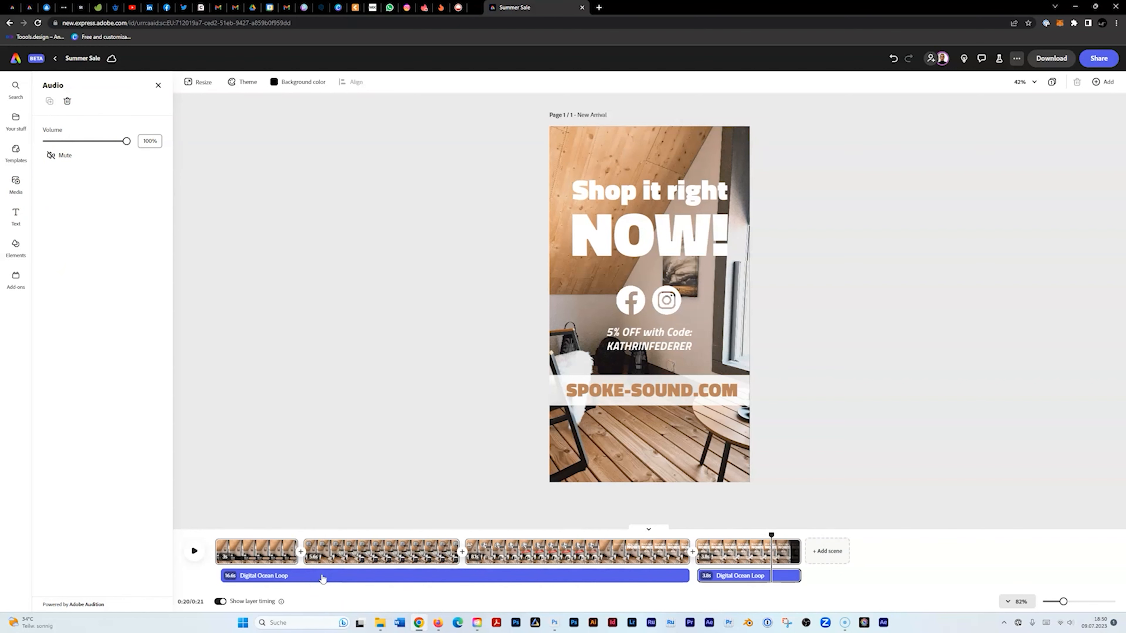
mouse_move(320, 579)
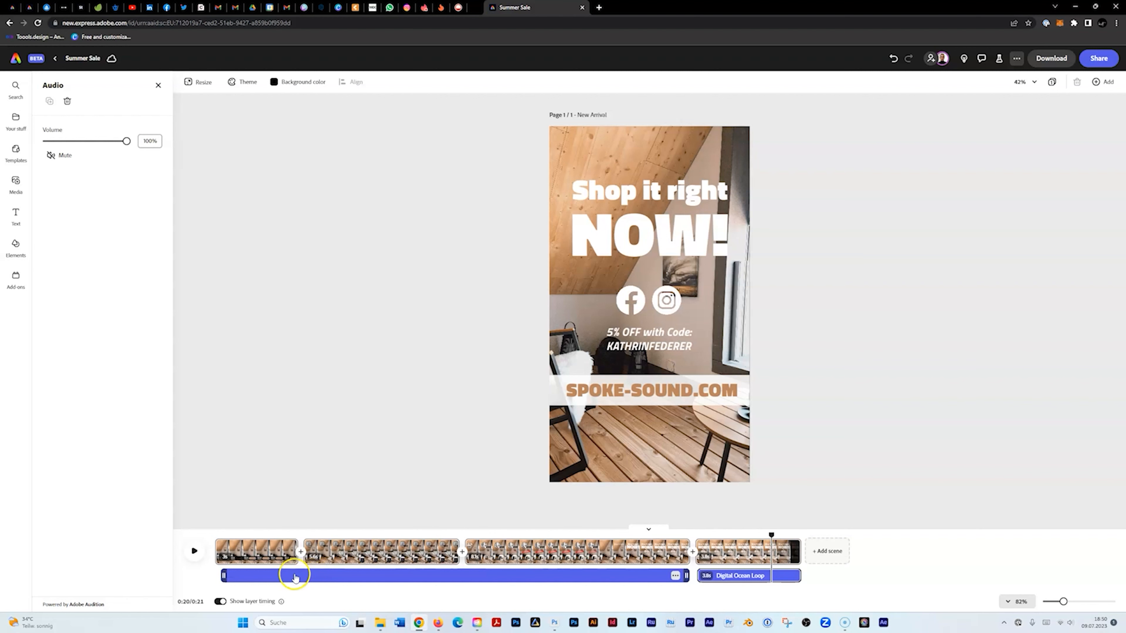
click(16, 181)
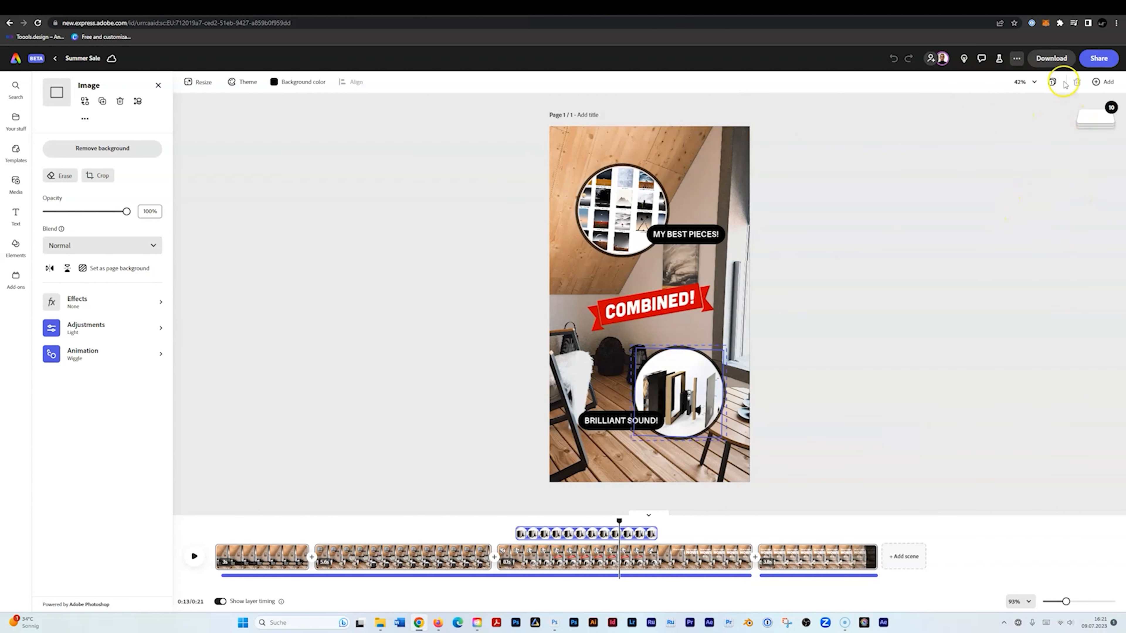
Step: Confirm the download stays MP4 at 1080 resolution, then bring up the Share options
click(1051, 58)
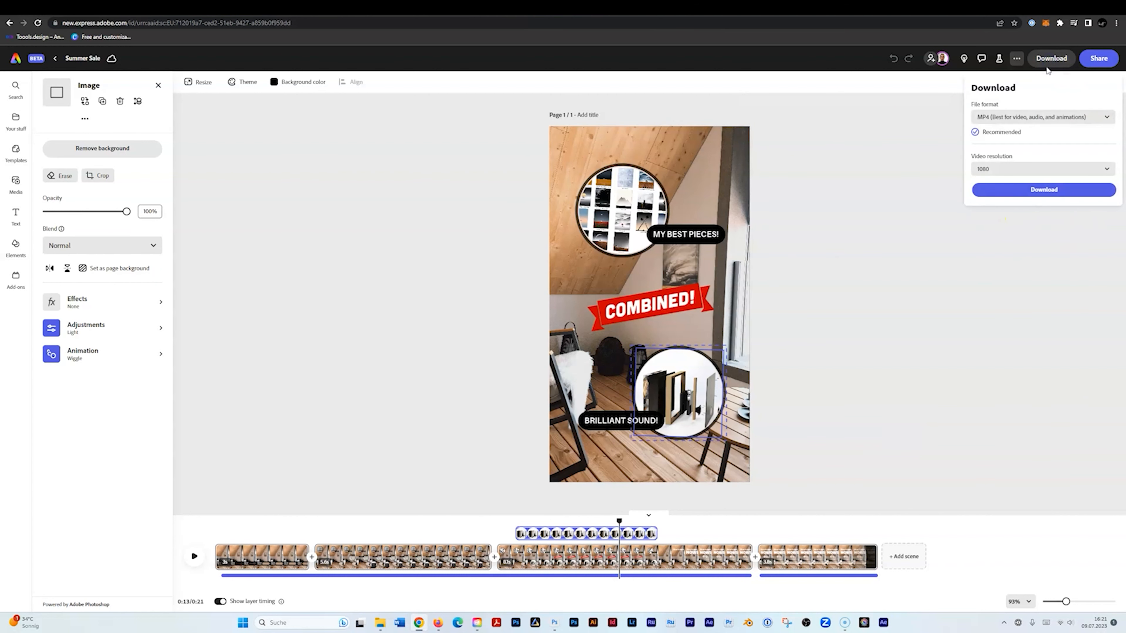
click(994, 169)
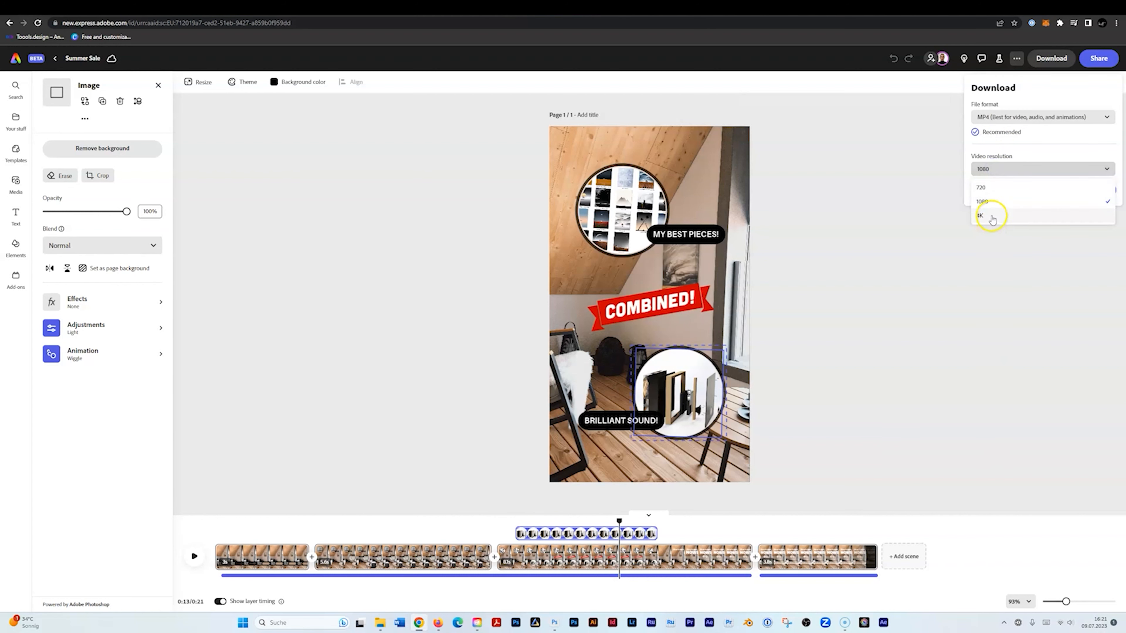
click(1018, 119)
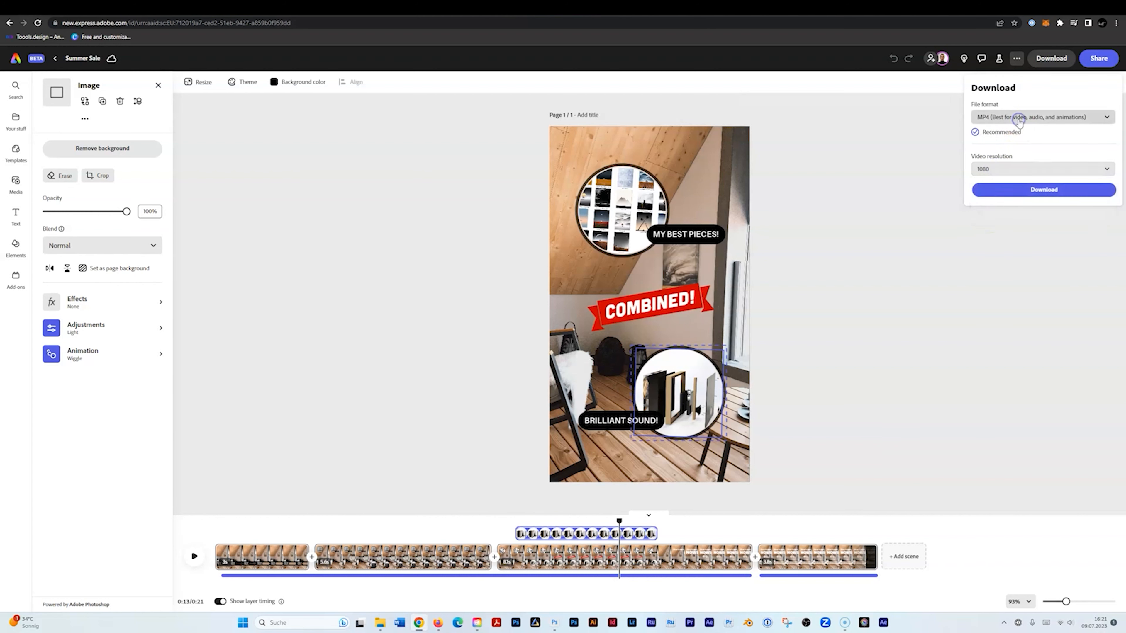
click(1104, 116)
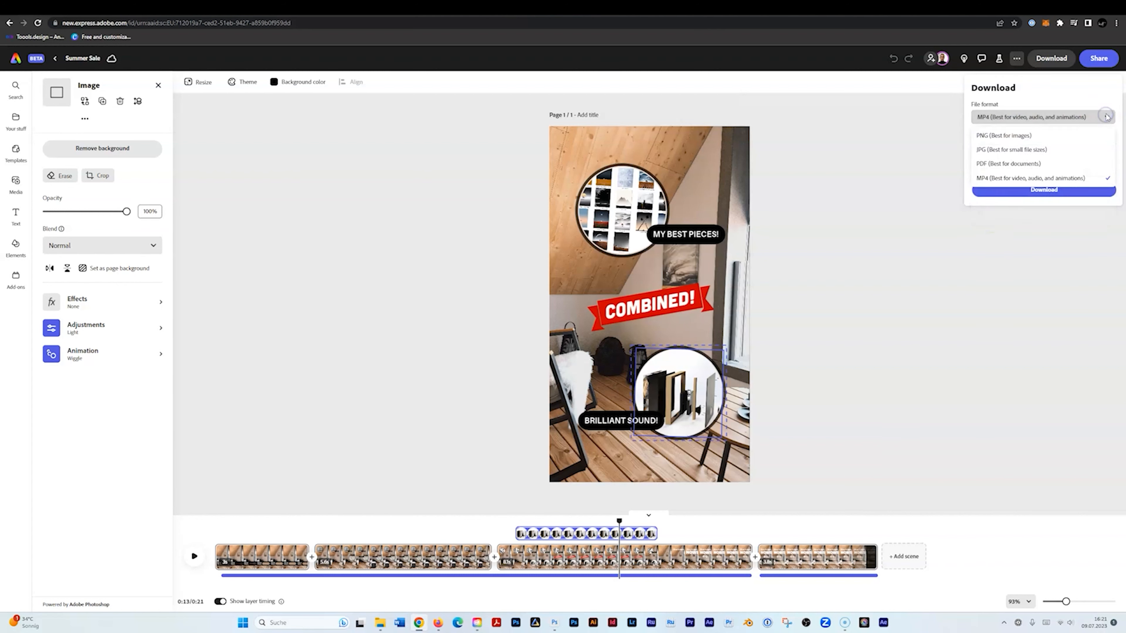
click(998, 149)
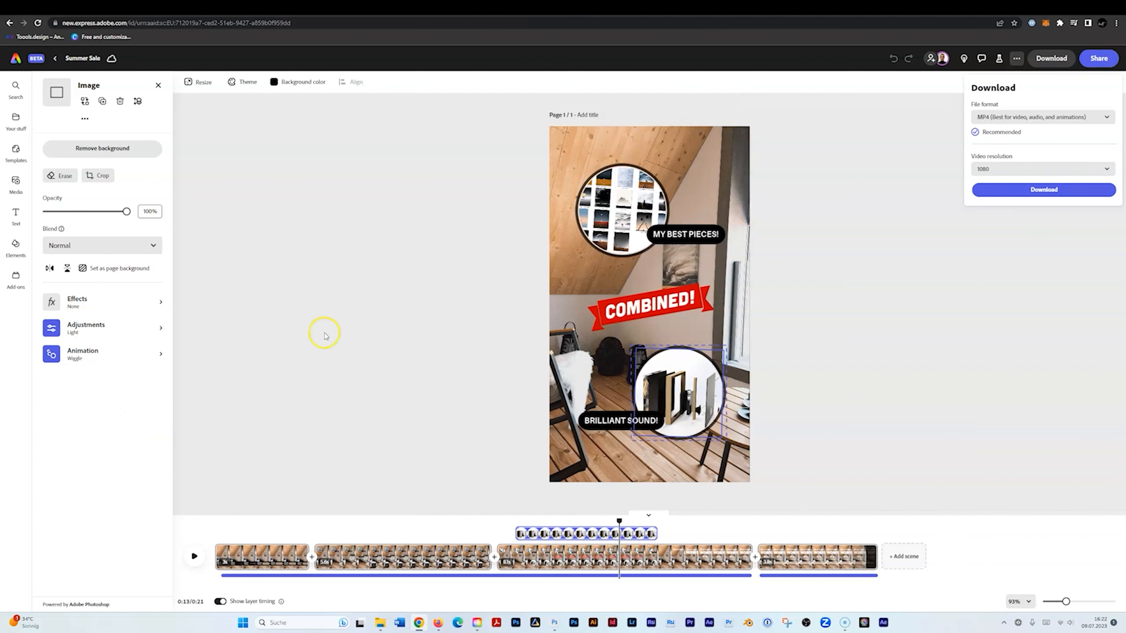
click(1097, 59)
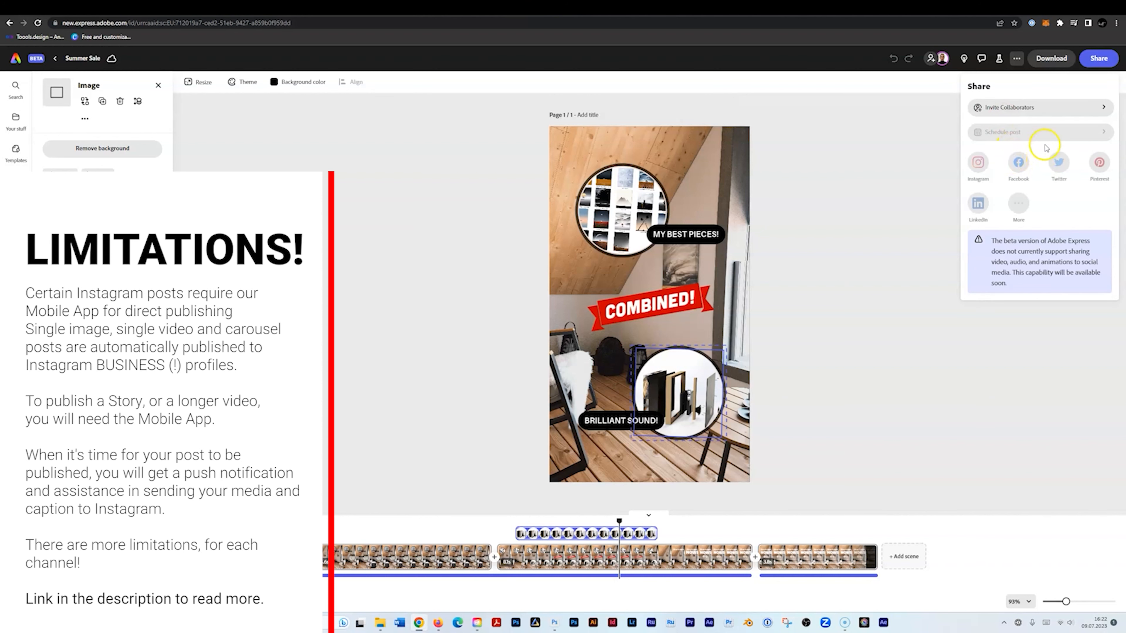
Step: Look at the Invite collaborators dialog, close it, and reopen the Summer Sale sharing options
click(1018, 108)
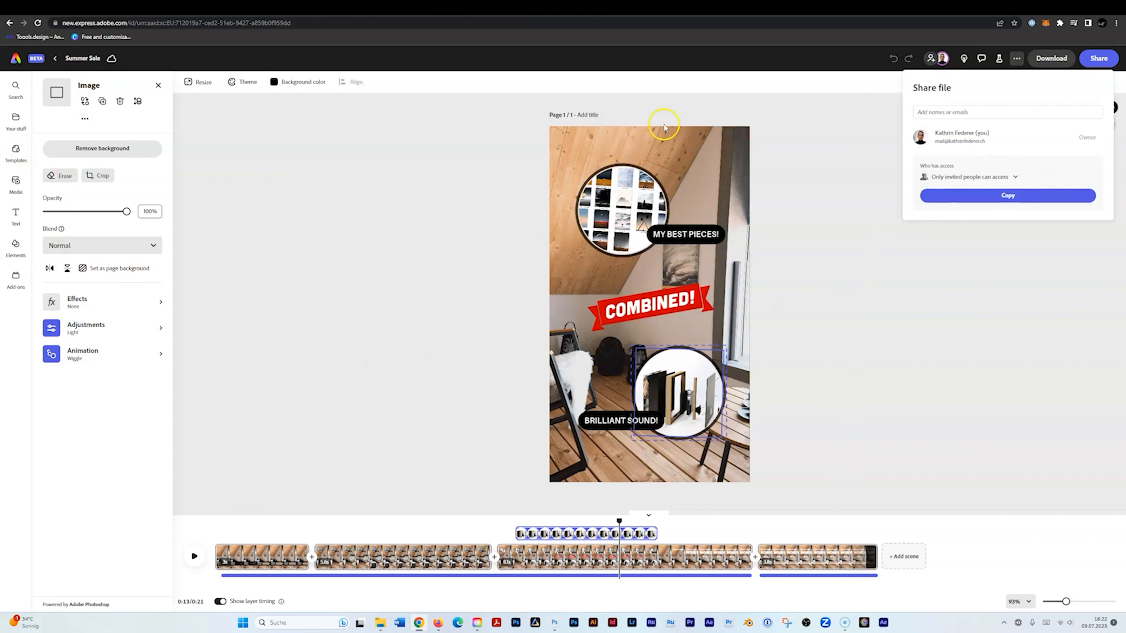
click(856, 176)
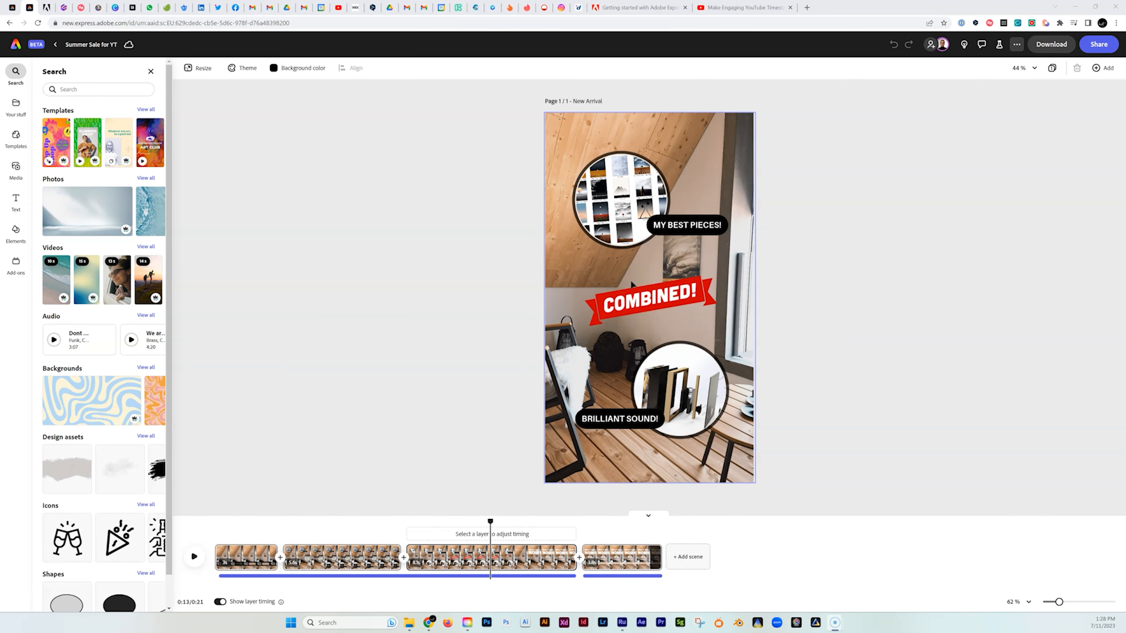
click(995, 188)
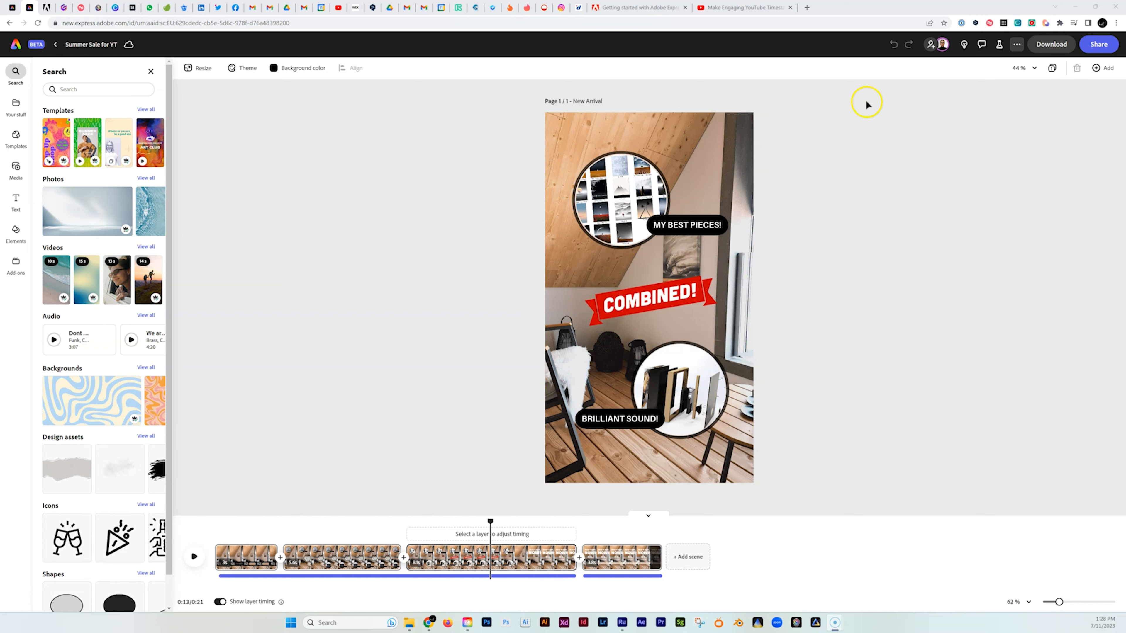
click(1095, 53)
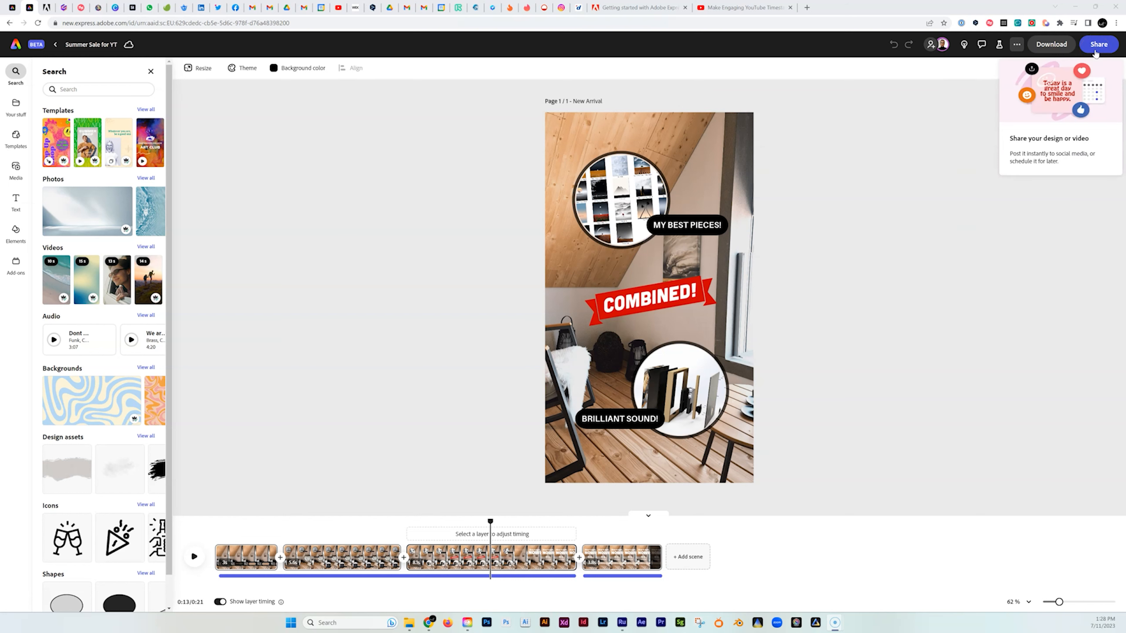
click(1003, 185)
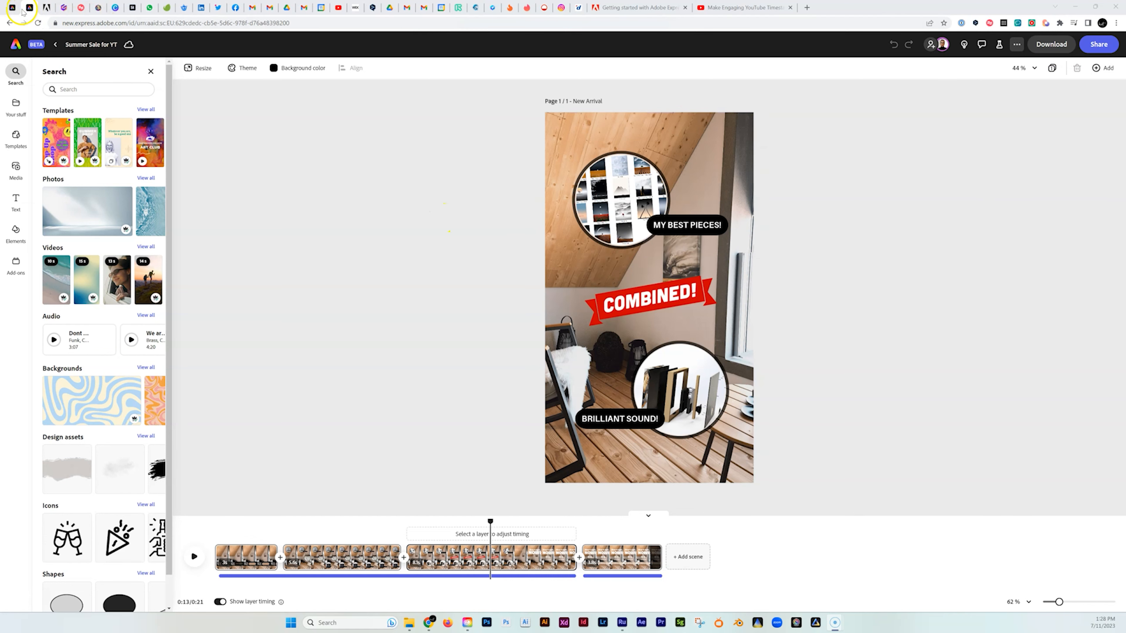
Step: Compare the Happy Easter design's Teilen options, then return to the Summer Sale for YT sharing panel
click(13, 7)
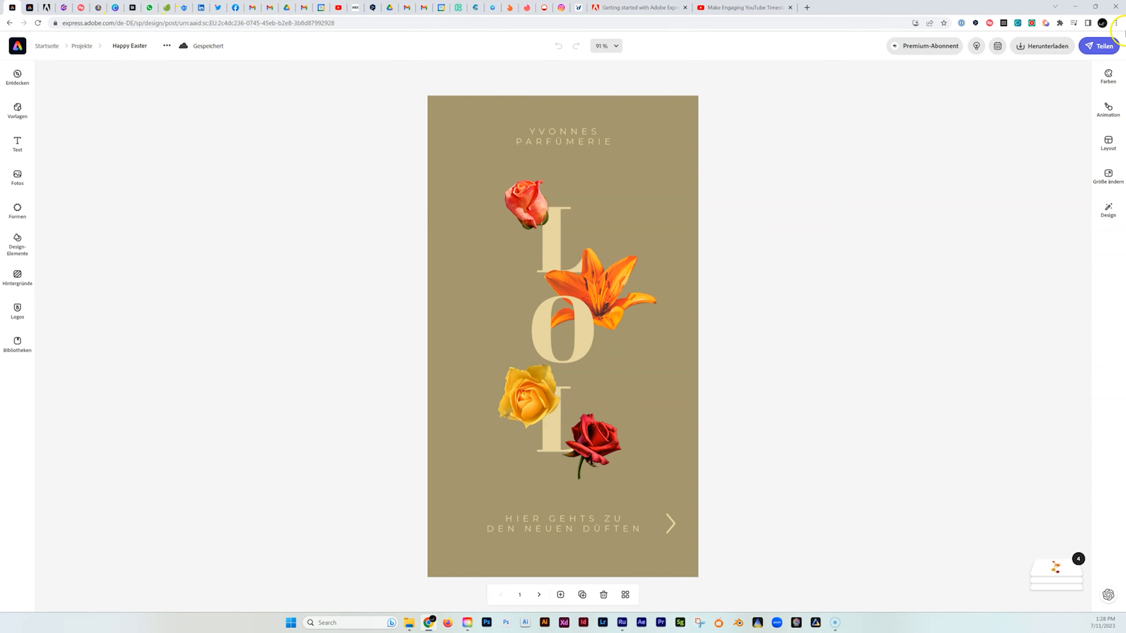
click(1094, 46)
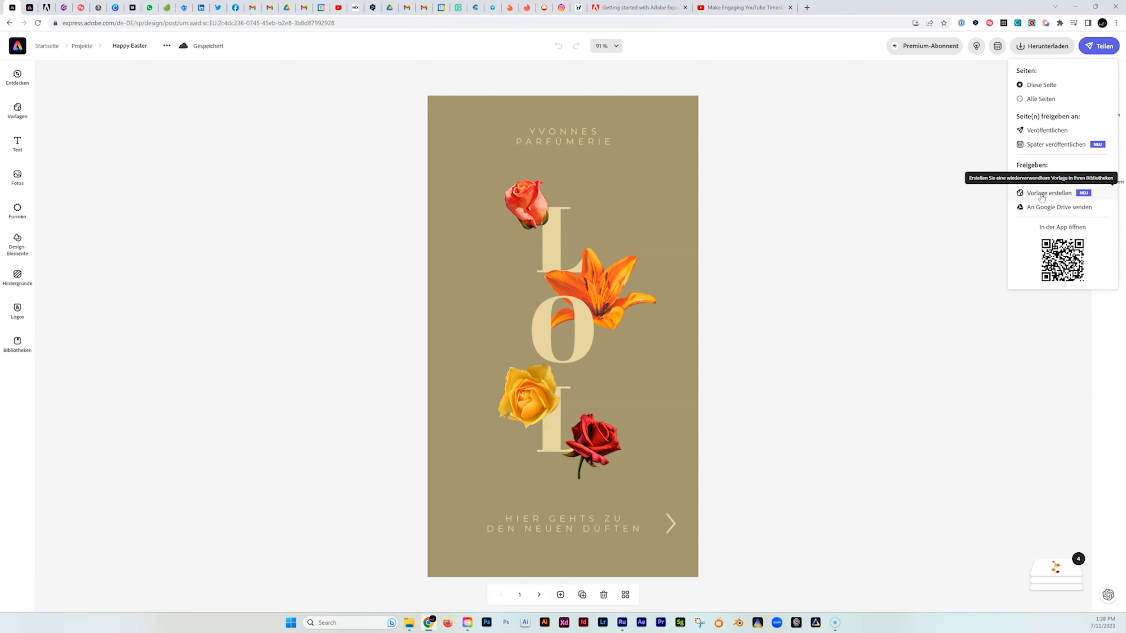
click(32, 7)
click(1098, 44)
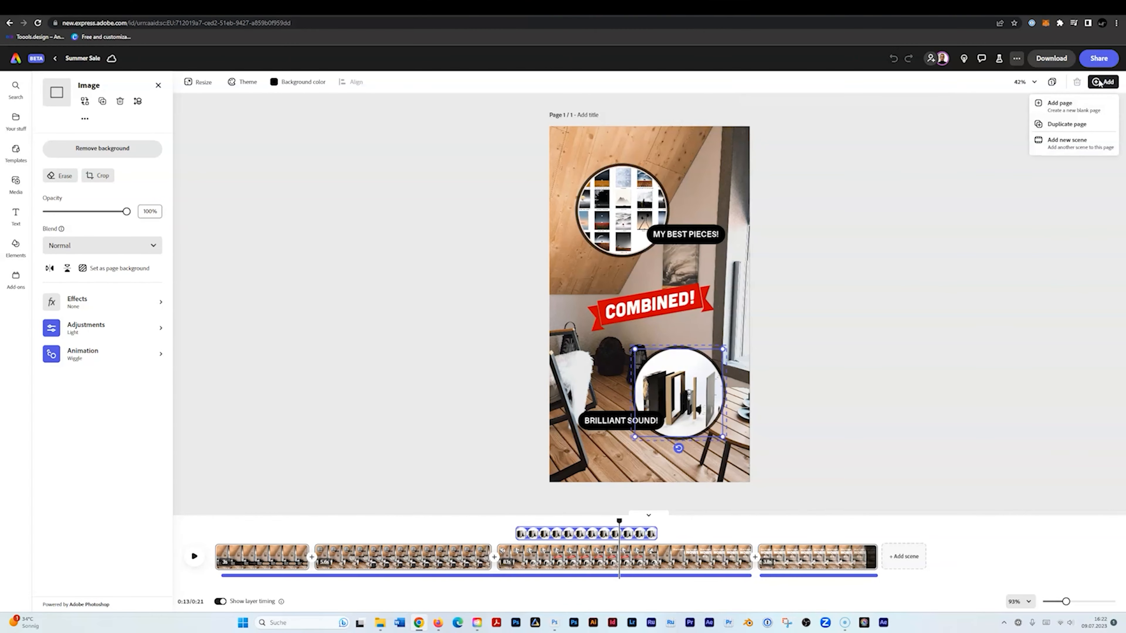
Step: Set the canvas zoom to 50%
click(1081, 97)
click(803, 540)
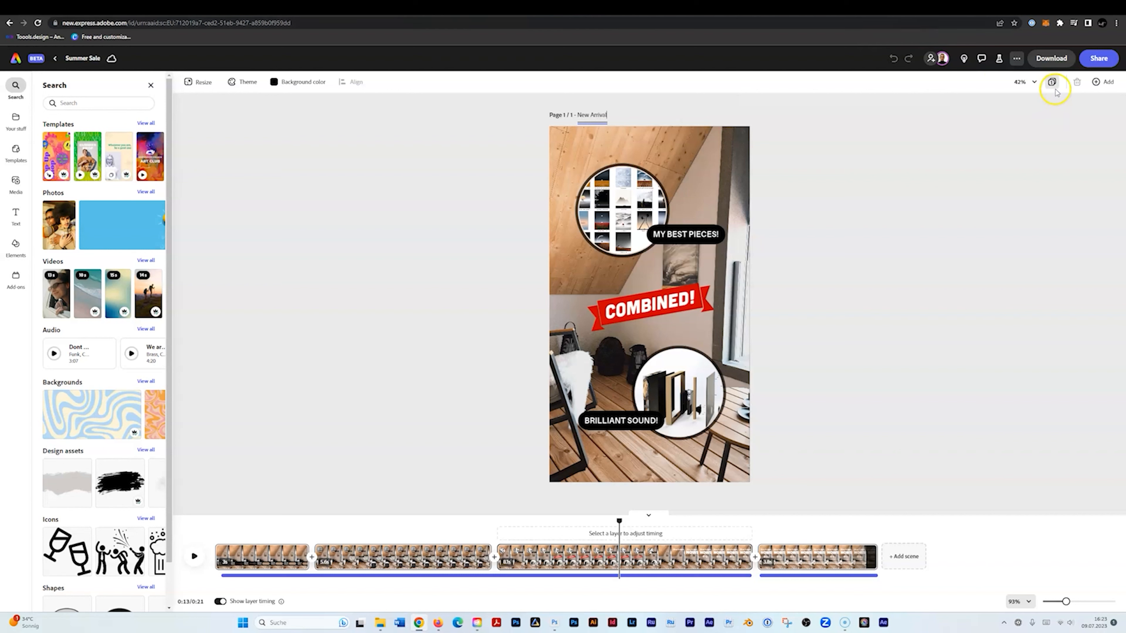
click(1022, 82)
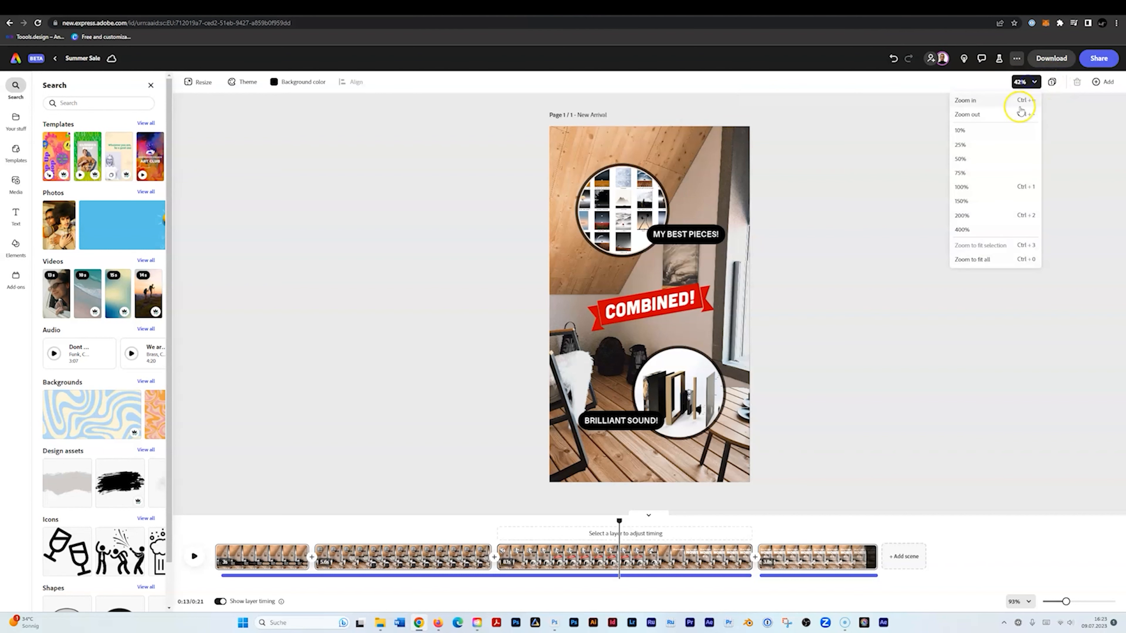
click(960, 159)
click(1004, 145)
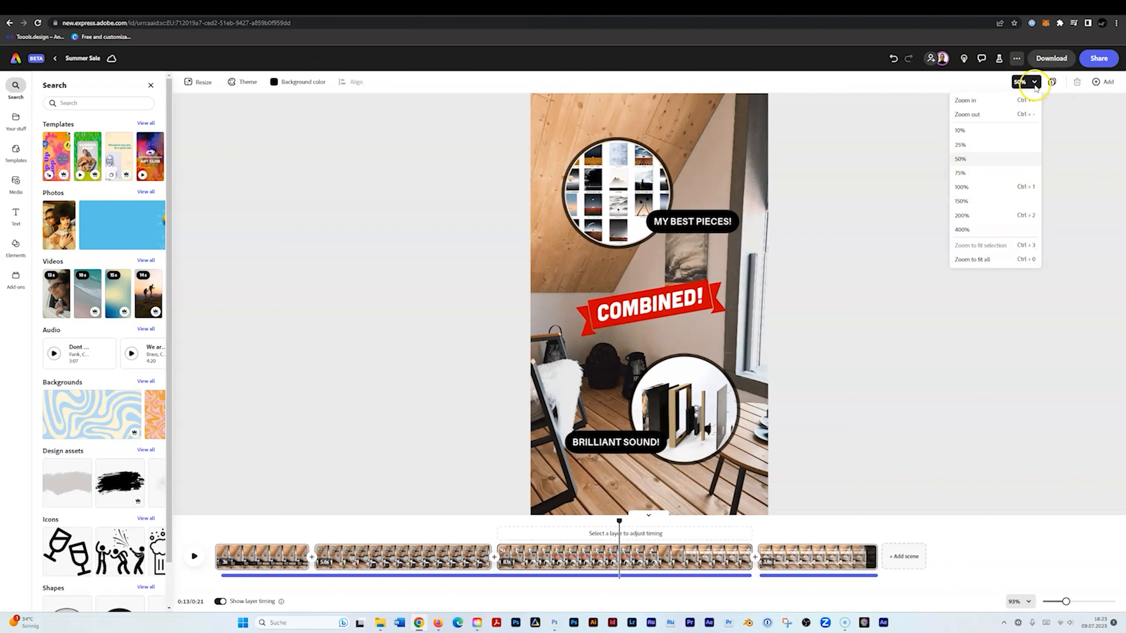
click(1052, 85)
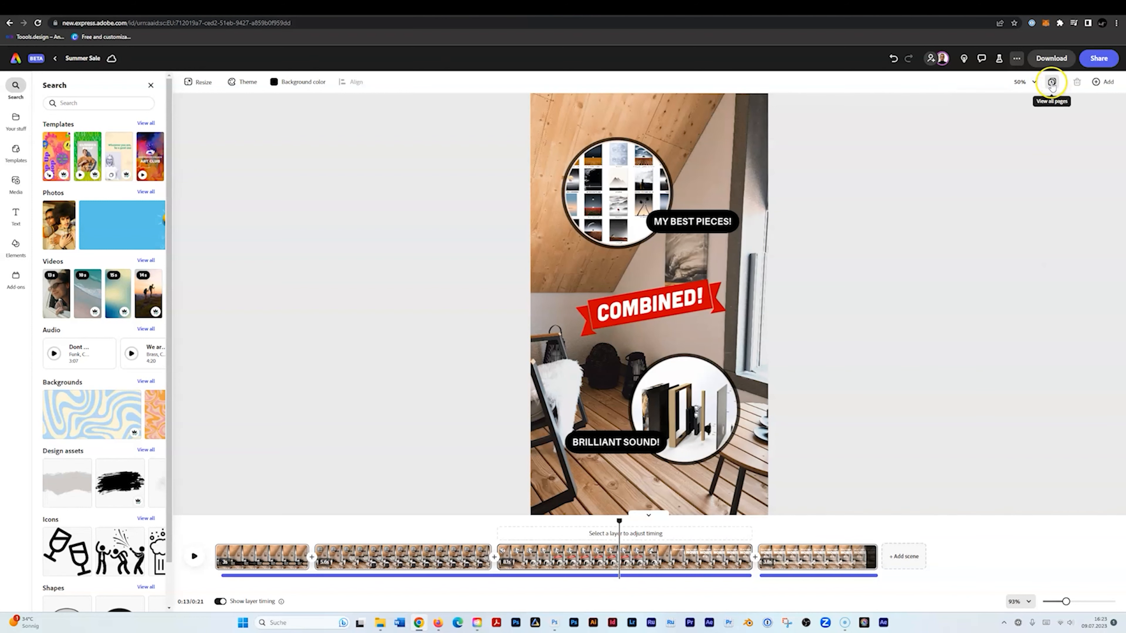
Step: View all pages of the story, then return to the Adobe Express home page
click(1051, 82)
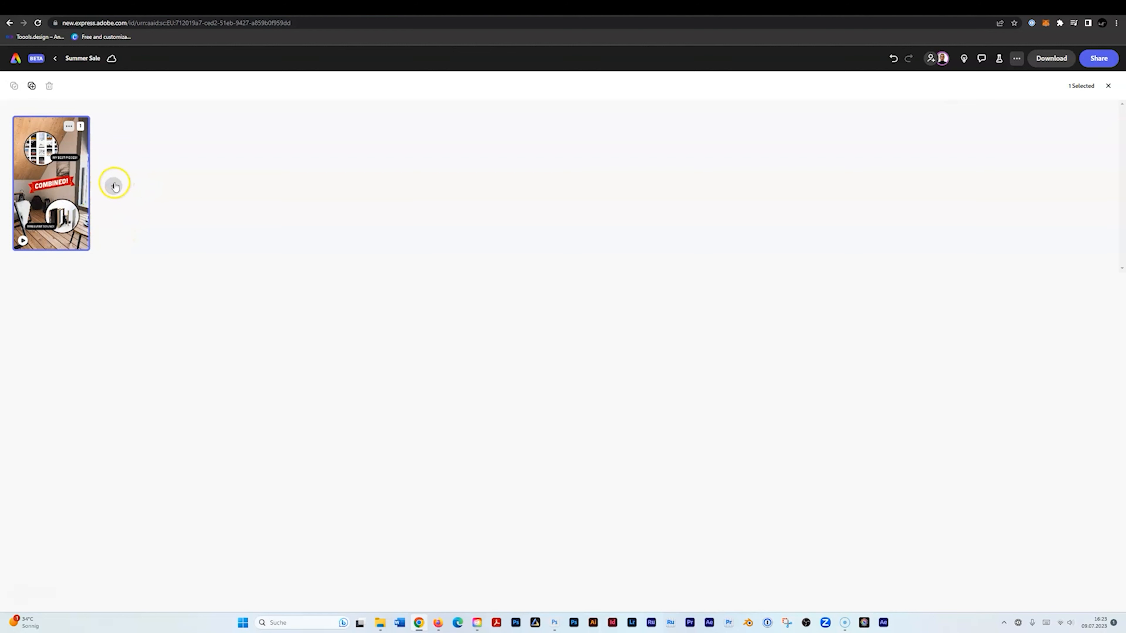
mouse_move(115, 186)
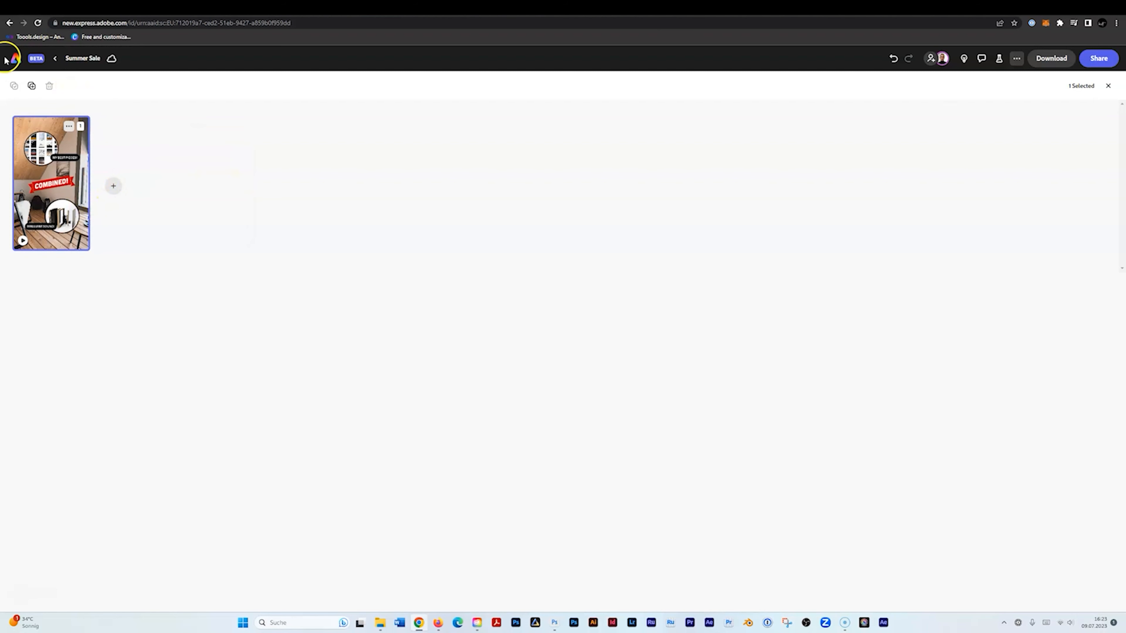
click(15, 58)
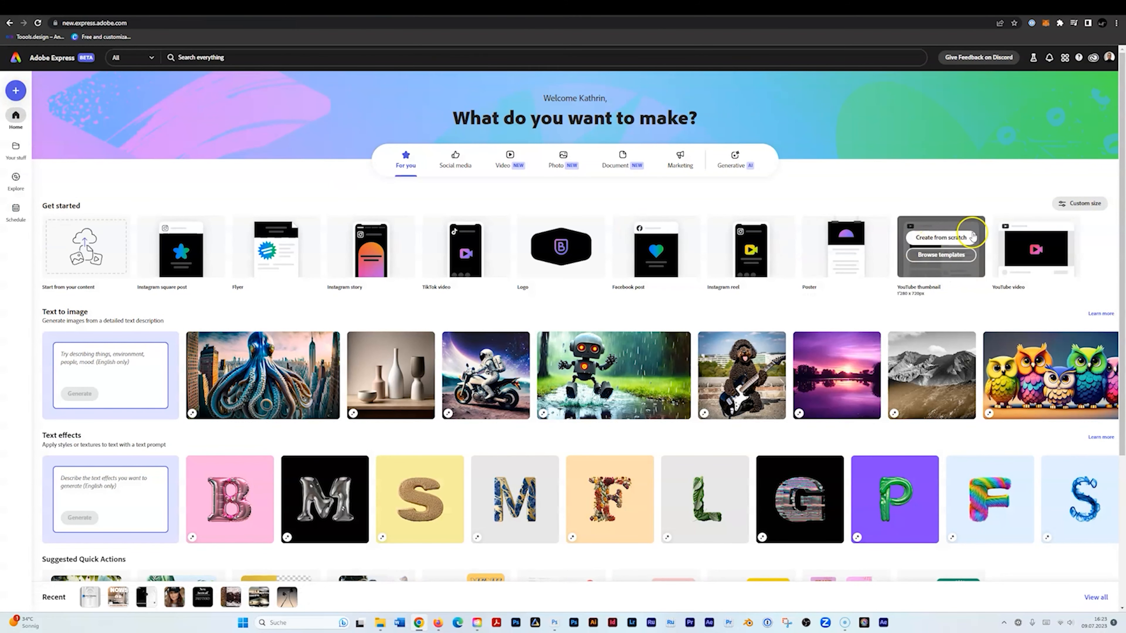
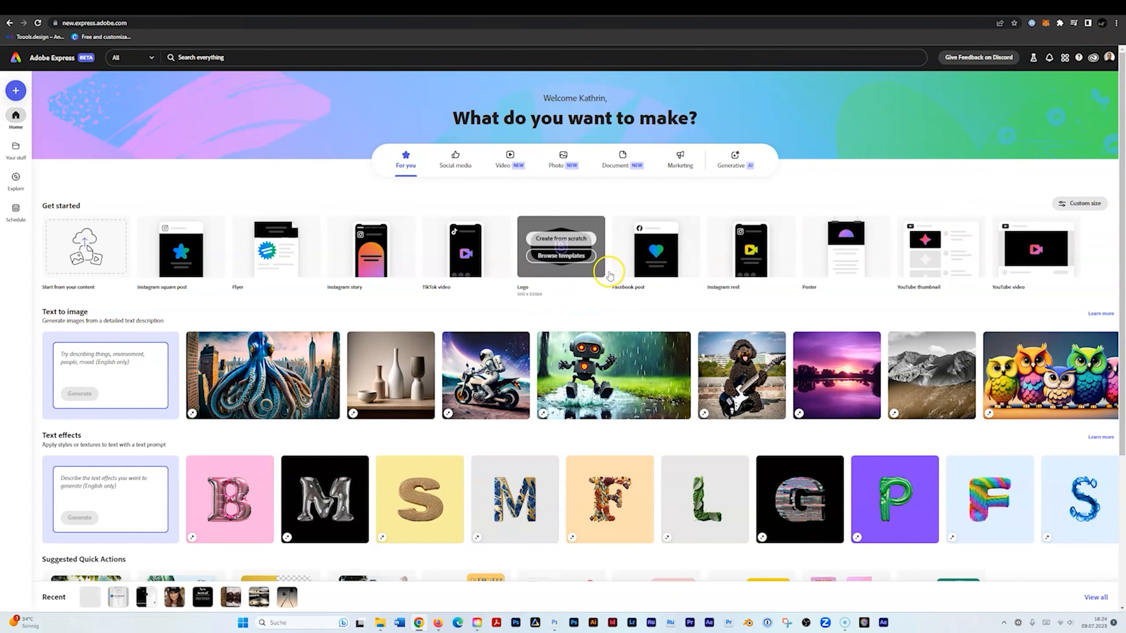
Step: Look at the post scheduling calendar from the account menu, then go back Home
click(1108, 60)
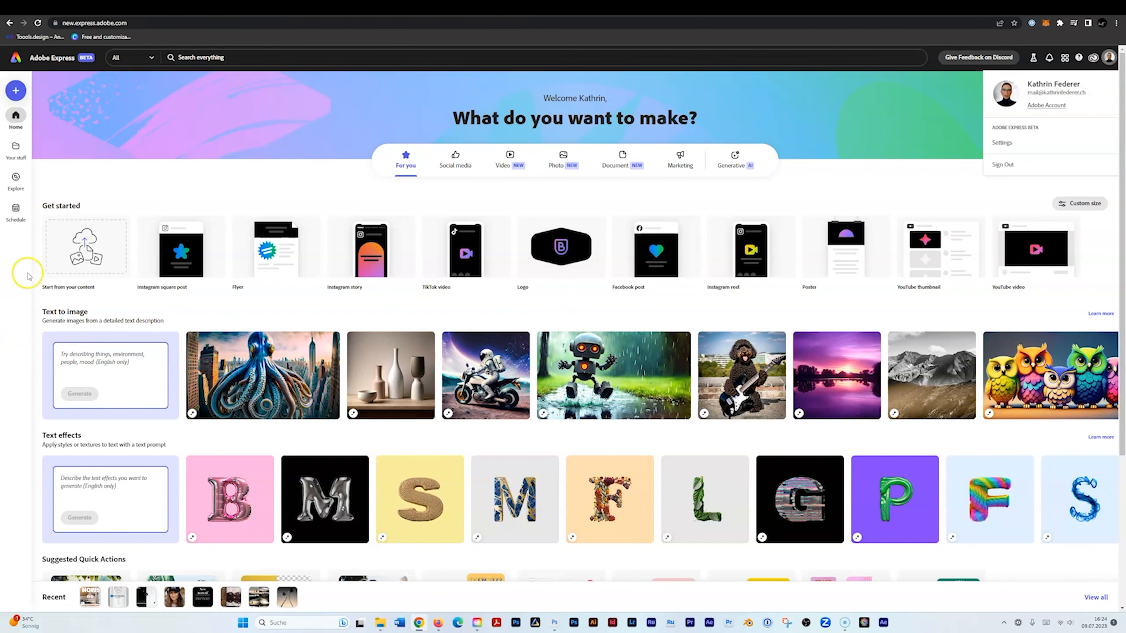
click(16, 210)
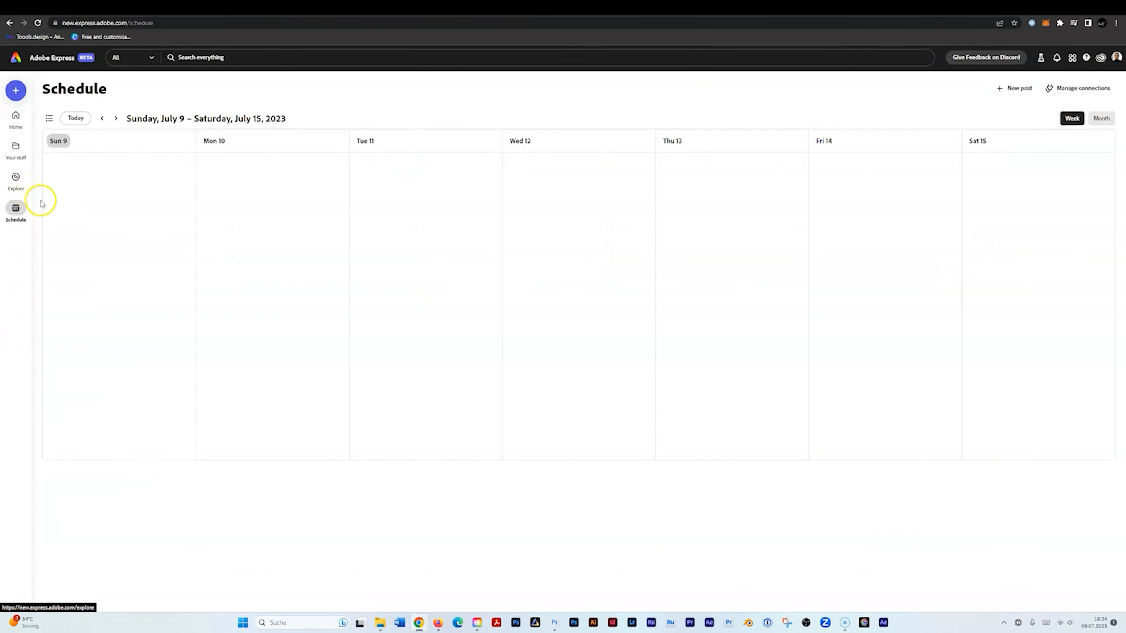
click(15, 57)
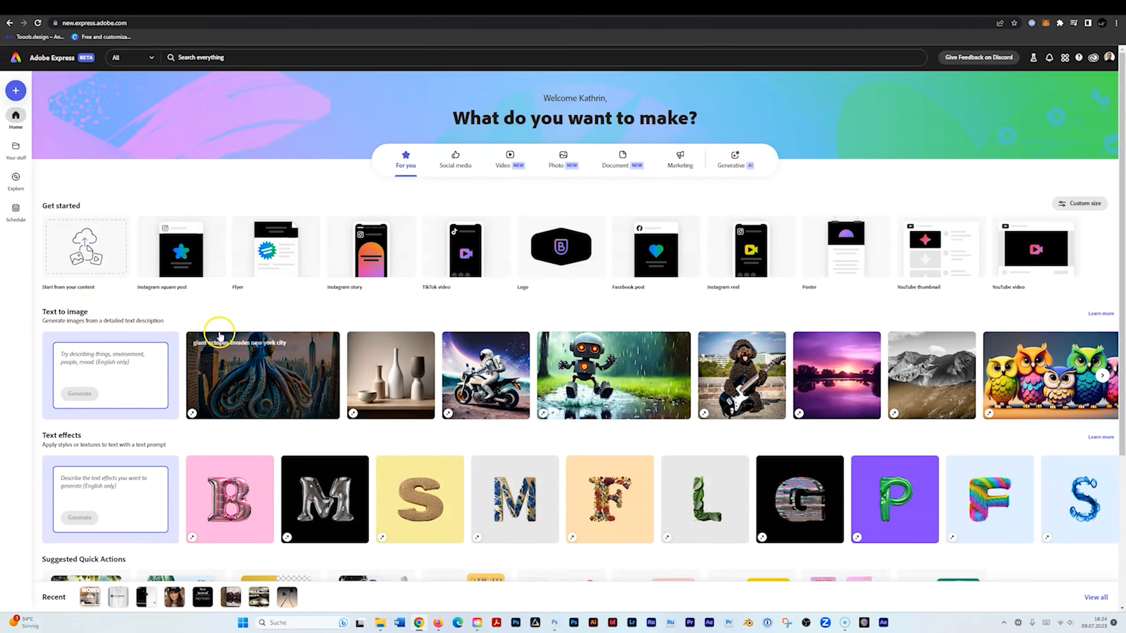
Step: Browse the Social media formats, checking Twitter and then Instagram
mouse_move(559, 224)
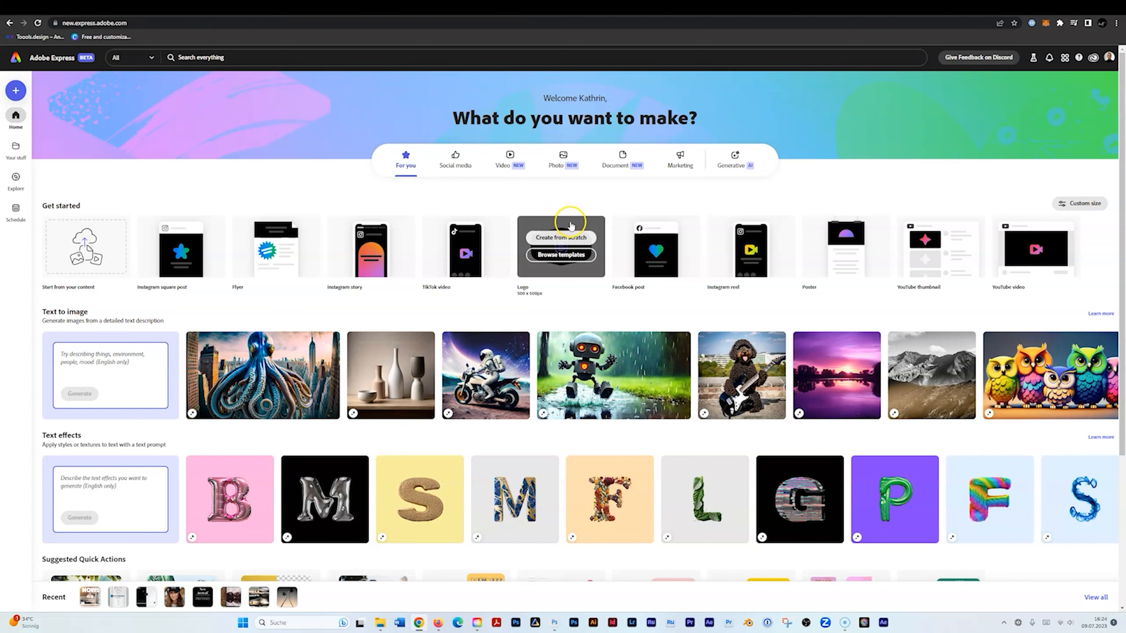
click(462, 158)
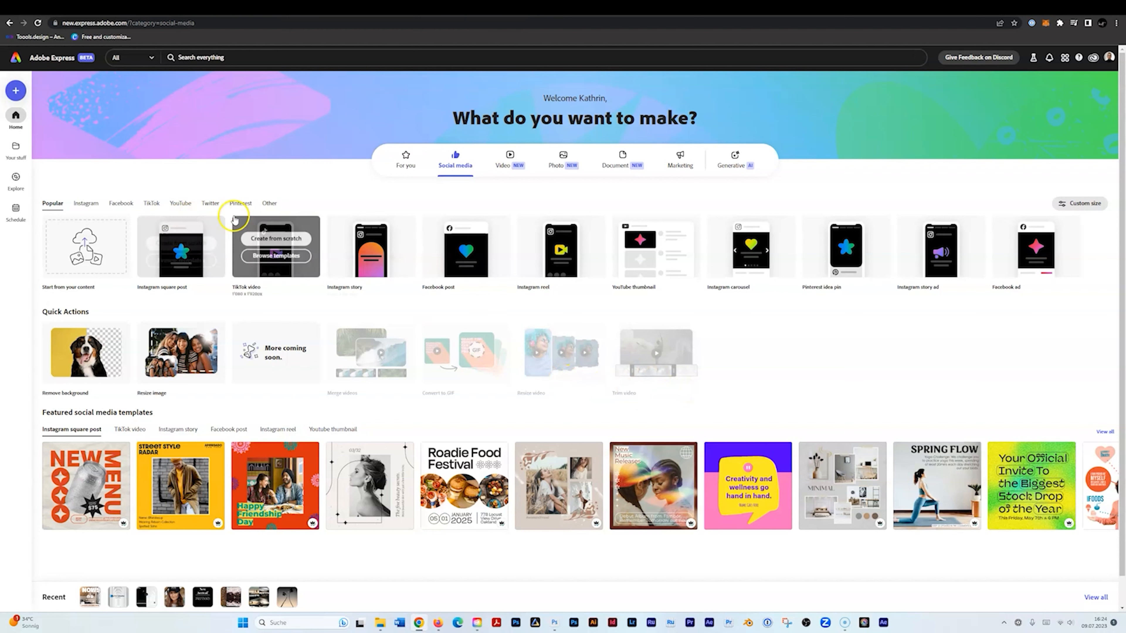
click(211, 204)
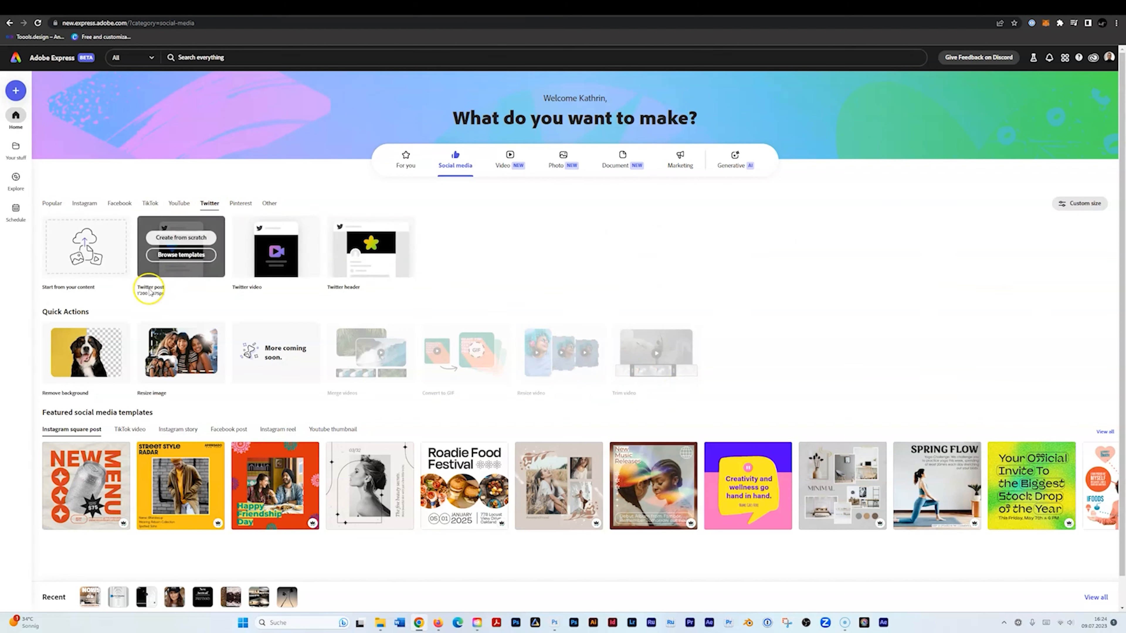
mouse_move(274, 278)
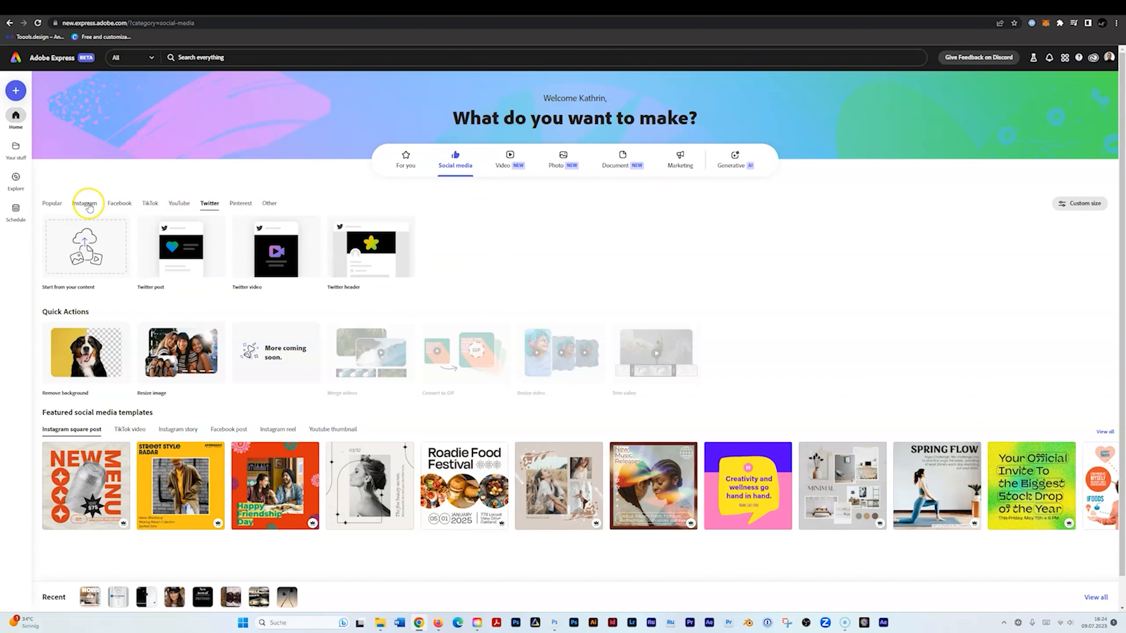
click(85, 203)
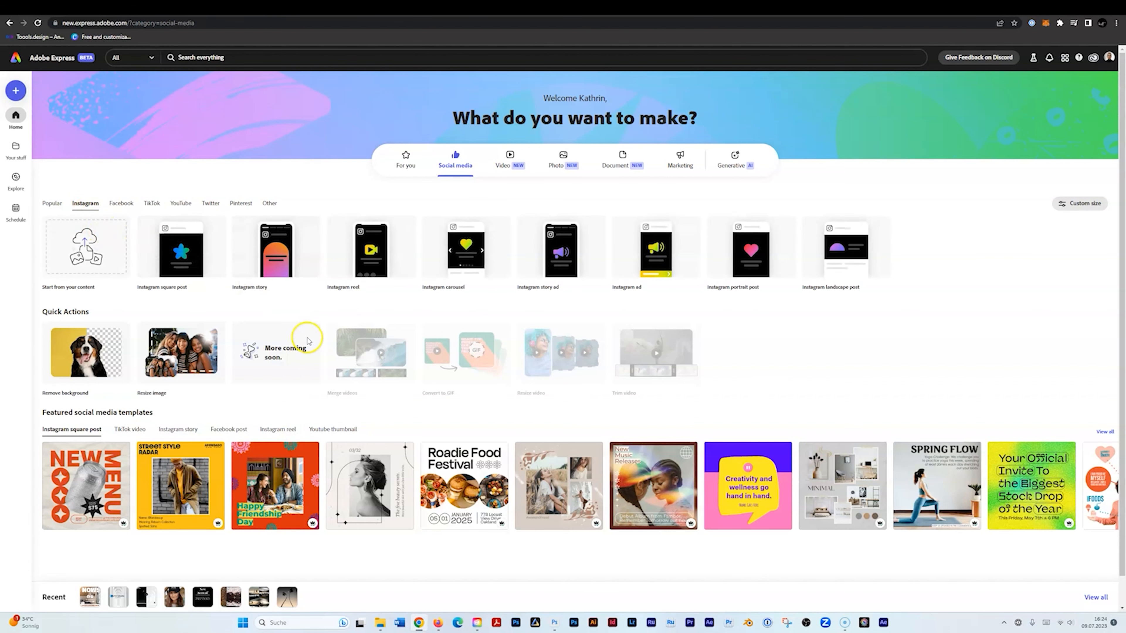
Step: Start a blank Instagram portrait post, then leave it and return to Home's Instagram formats
click(750, 251)
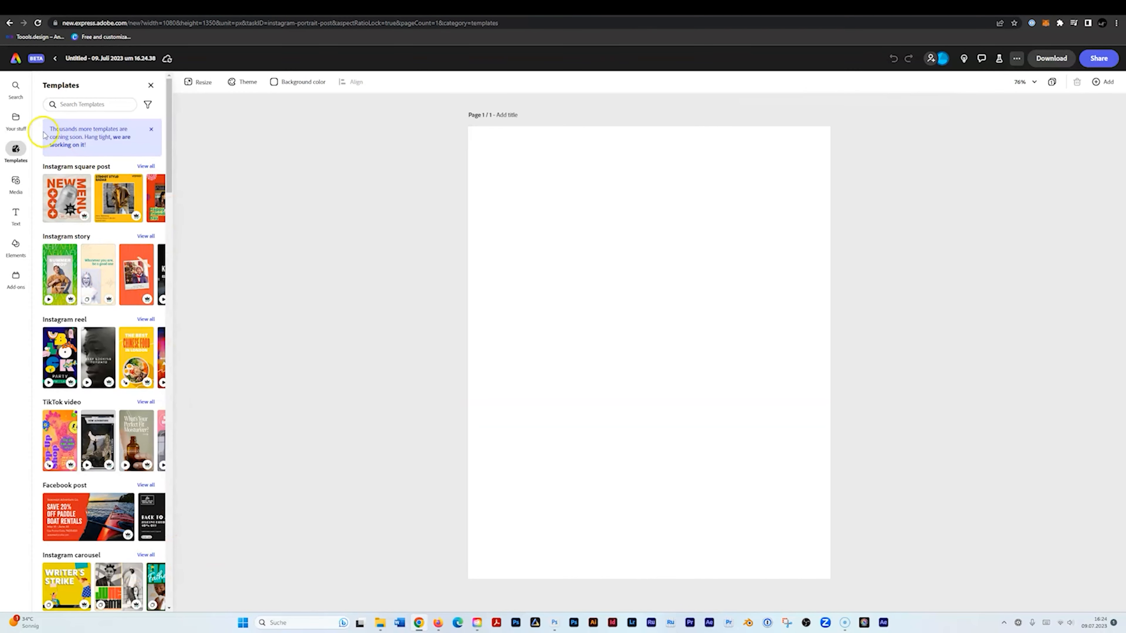
click(151, 85)
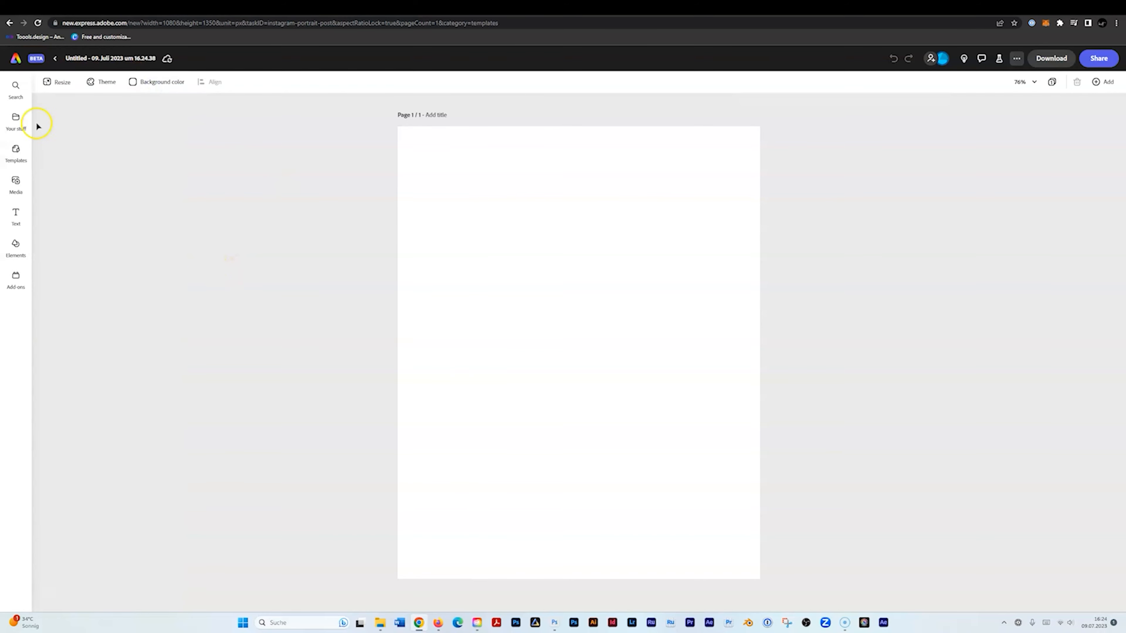
click(16, 58)
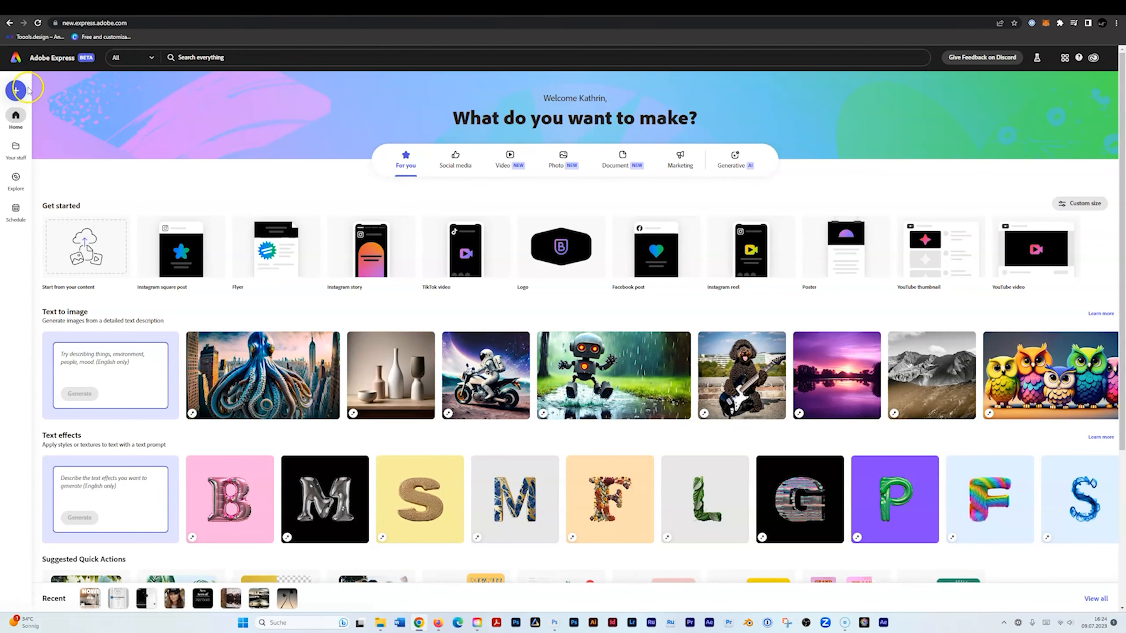
click(482, 157)
click(86, 205)
mouse_move(665, 281)
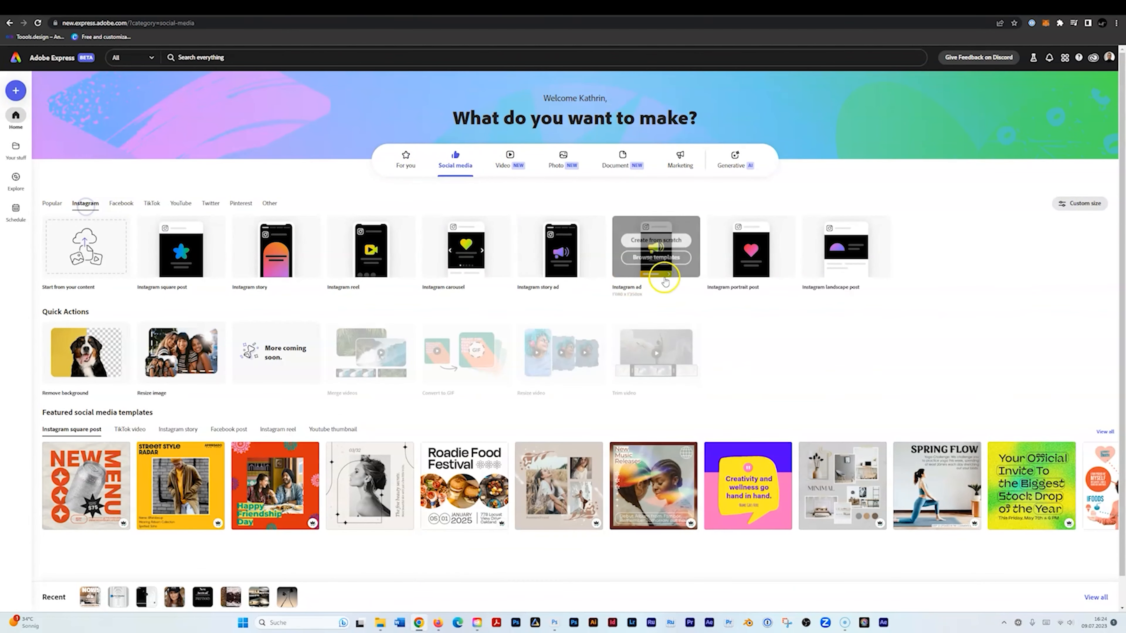
mouse_move(758, 266)
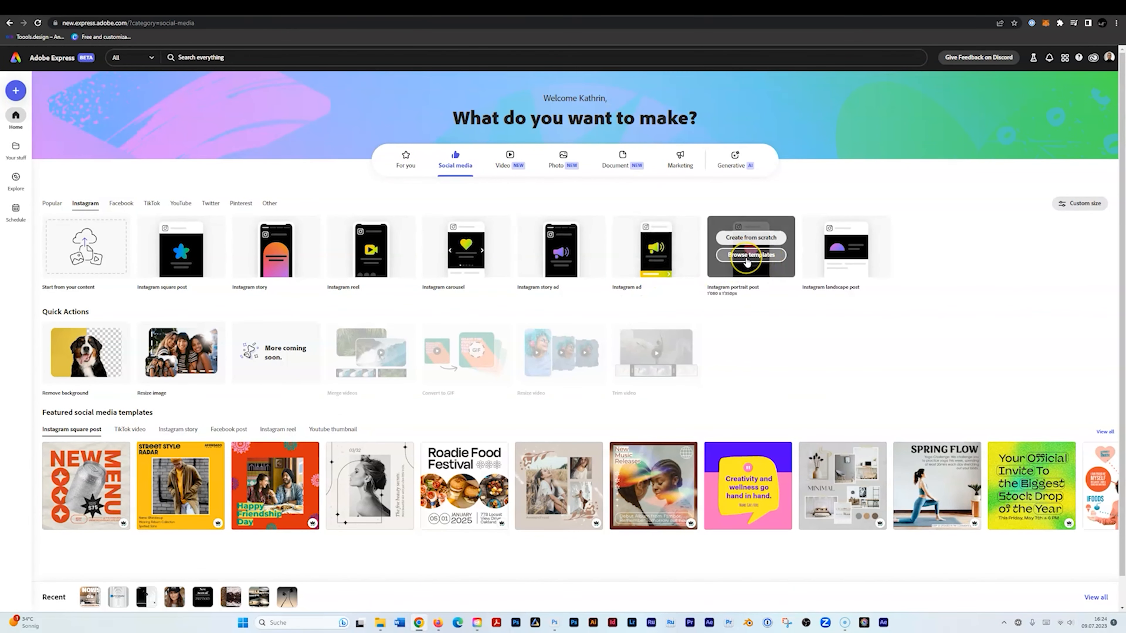
Step: Search Instagram portrait post templates for 'new' and load the New Collection poster template
click(748, 256)
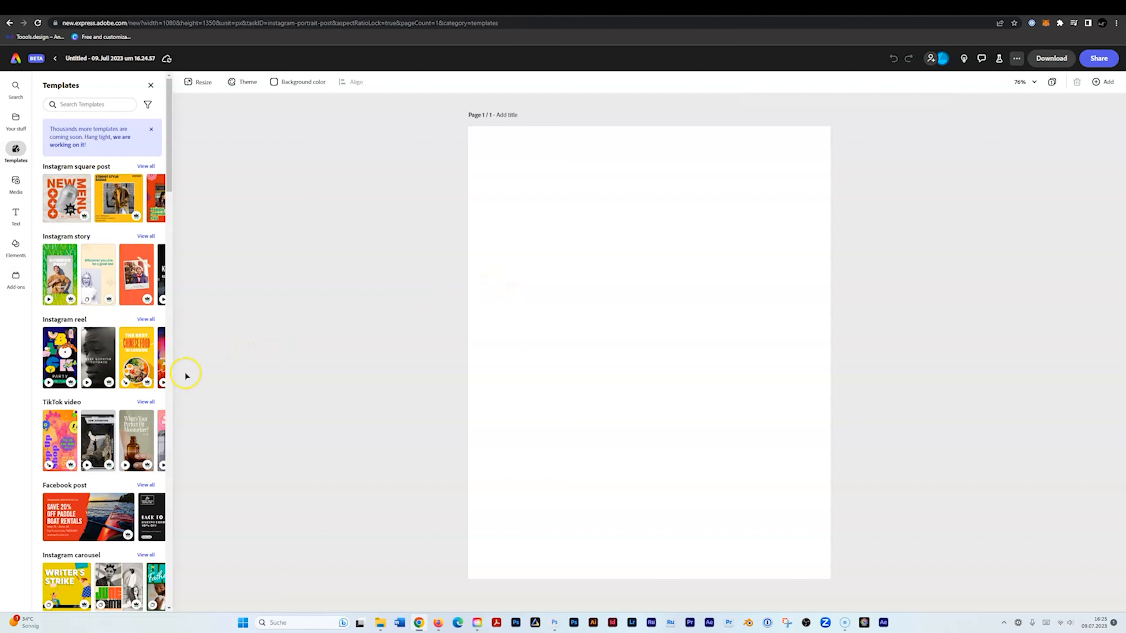
scroll(146, 377, down, 3)
scroll(144, 377, down, 3)
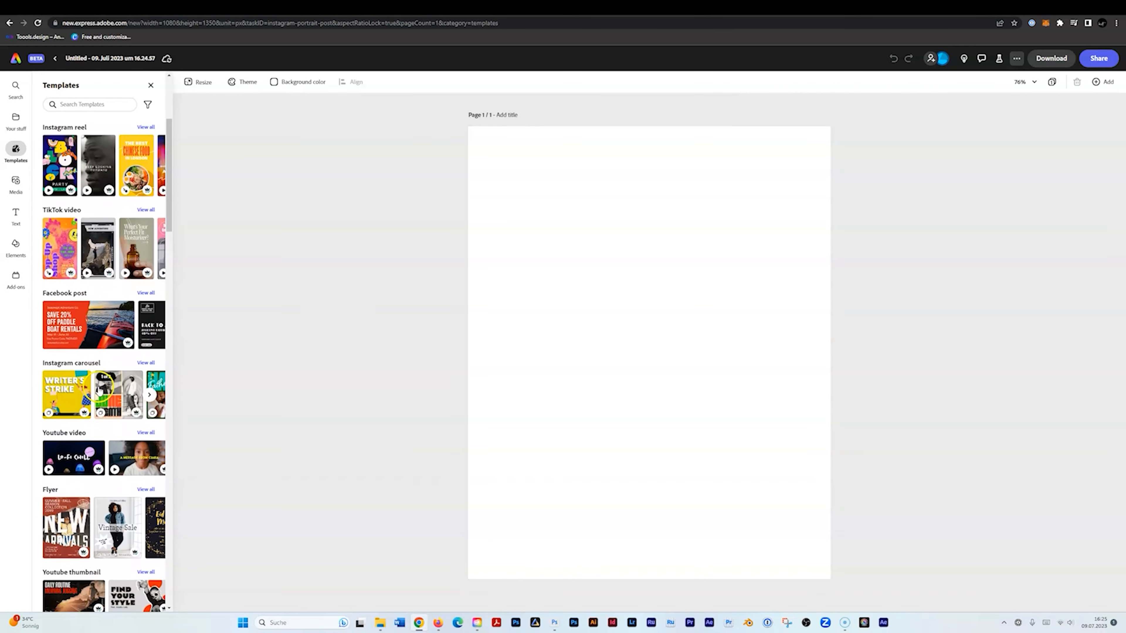
click(74, 104)
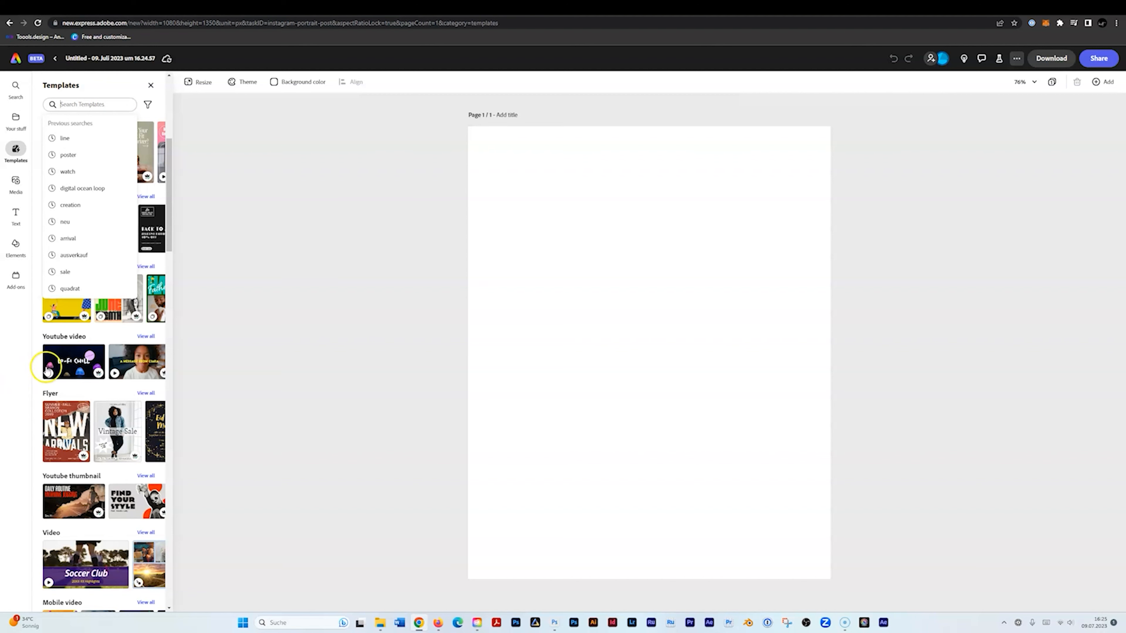
text(new)
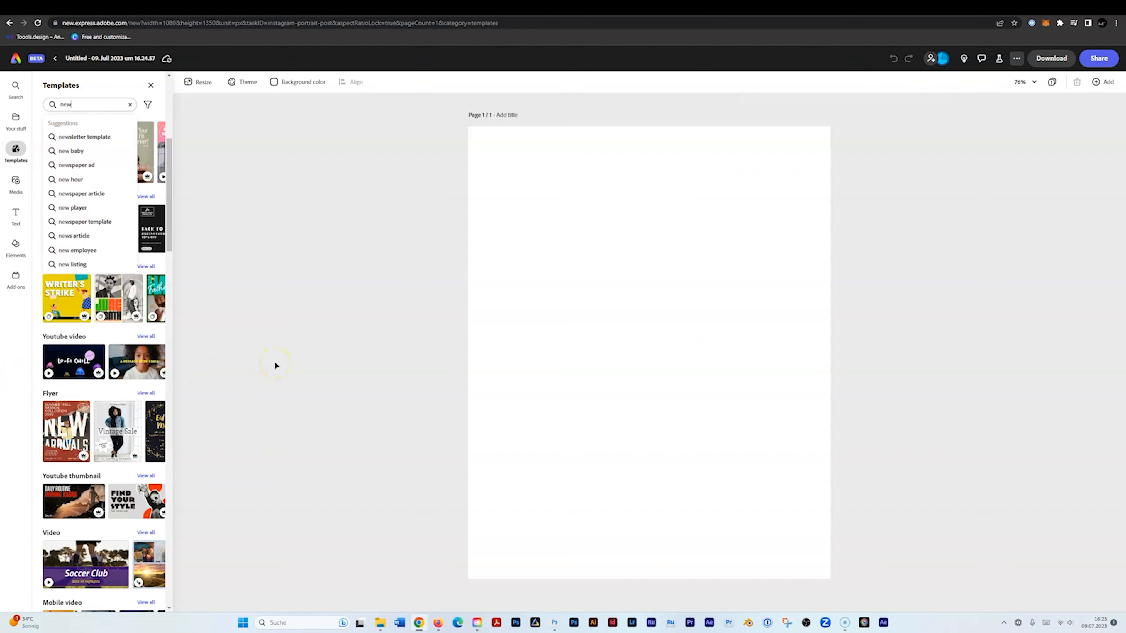
key(Return)
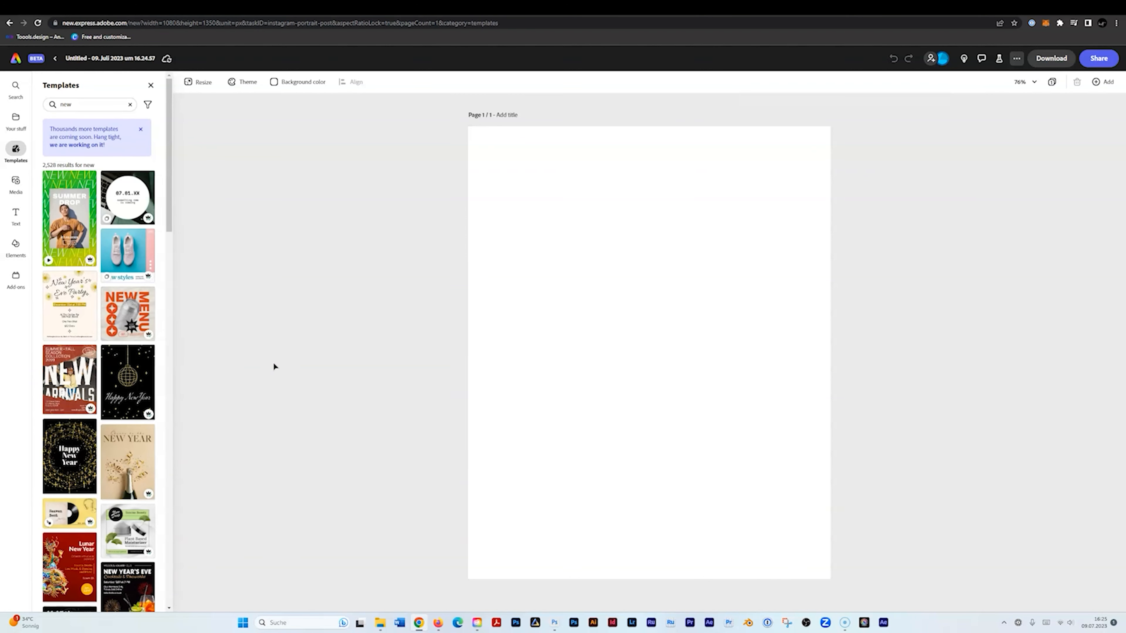
scroll(136, 430, down, 3)
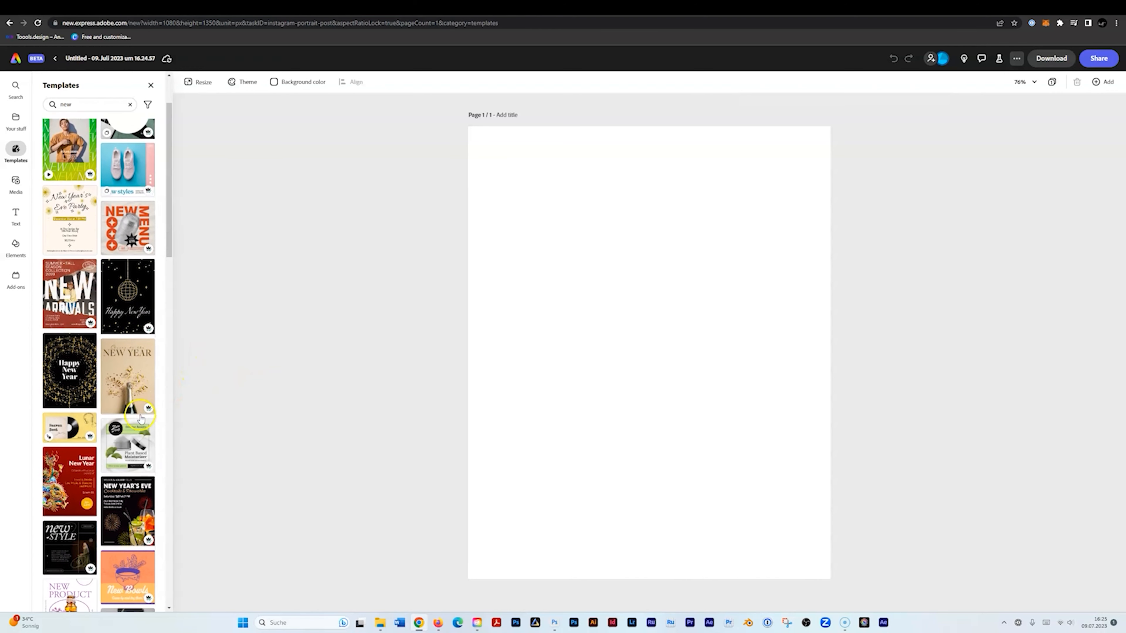
scroll(135, 430, down, 6)
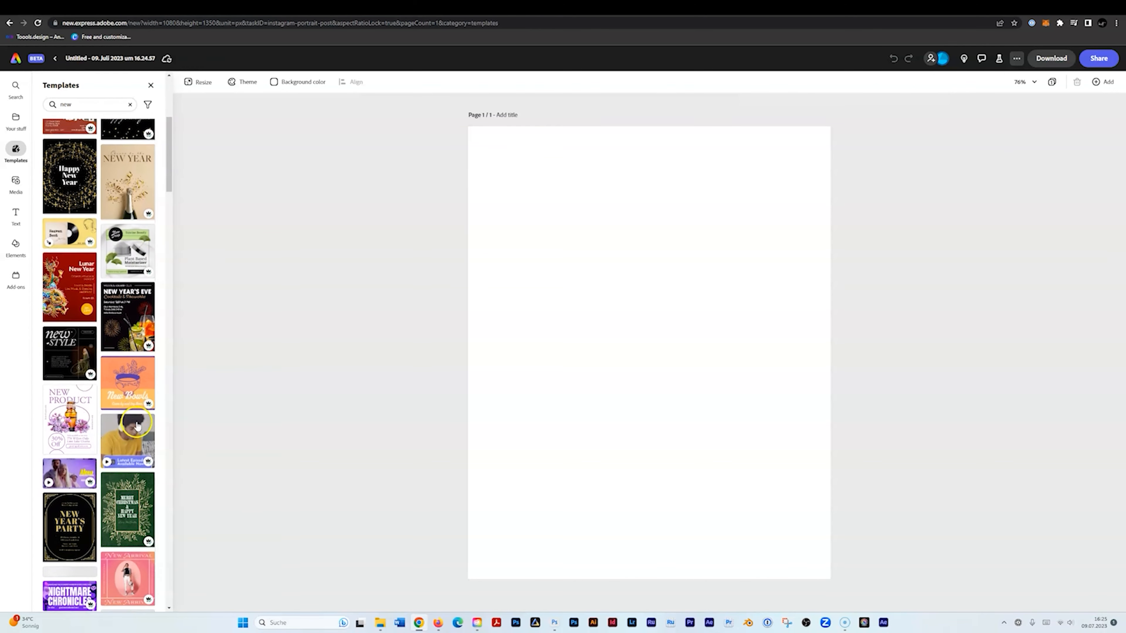
scroll(128, 461, down, 8)
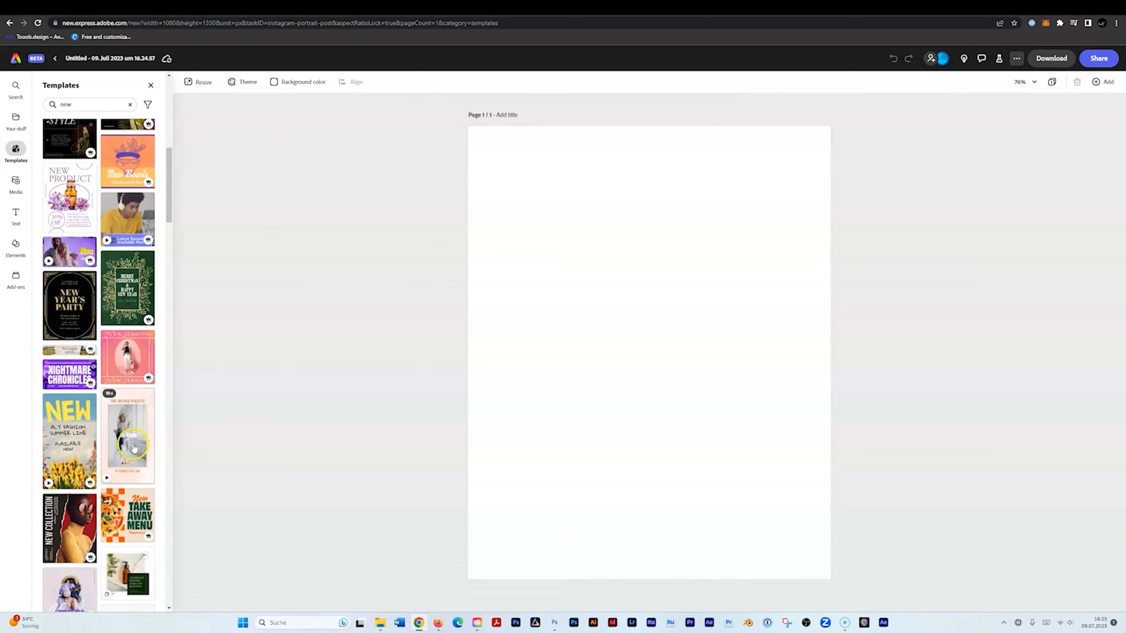
click(134, 448)
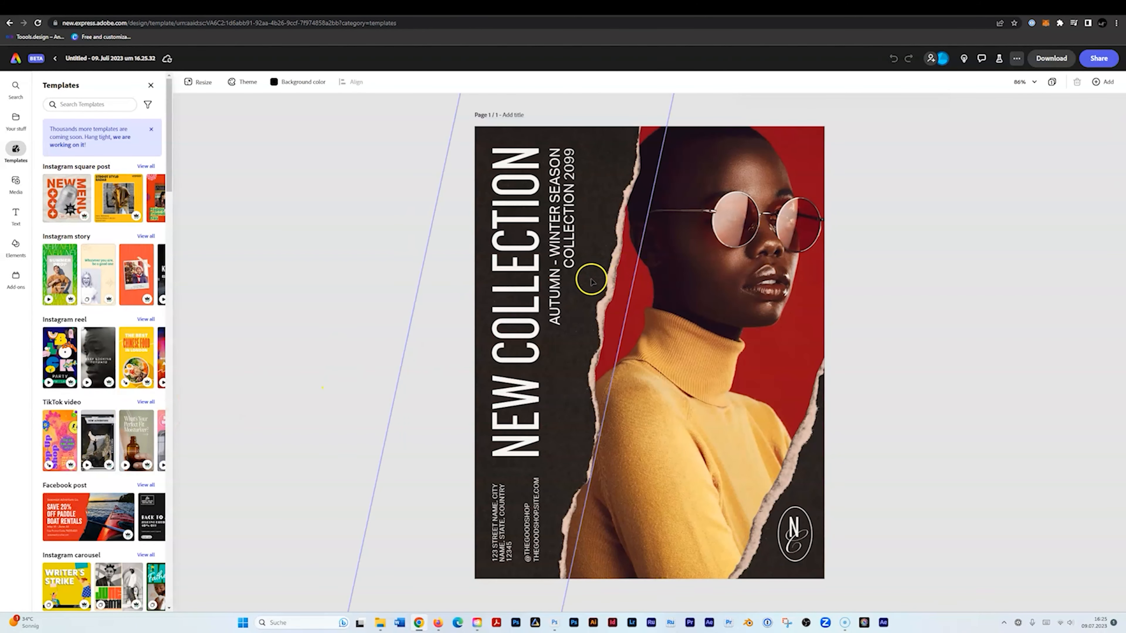
Step: Replace the model photo with the cypress landscape from the COLLECTION library, enlarging and raising it
click(758, 233)
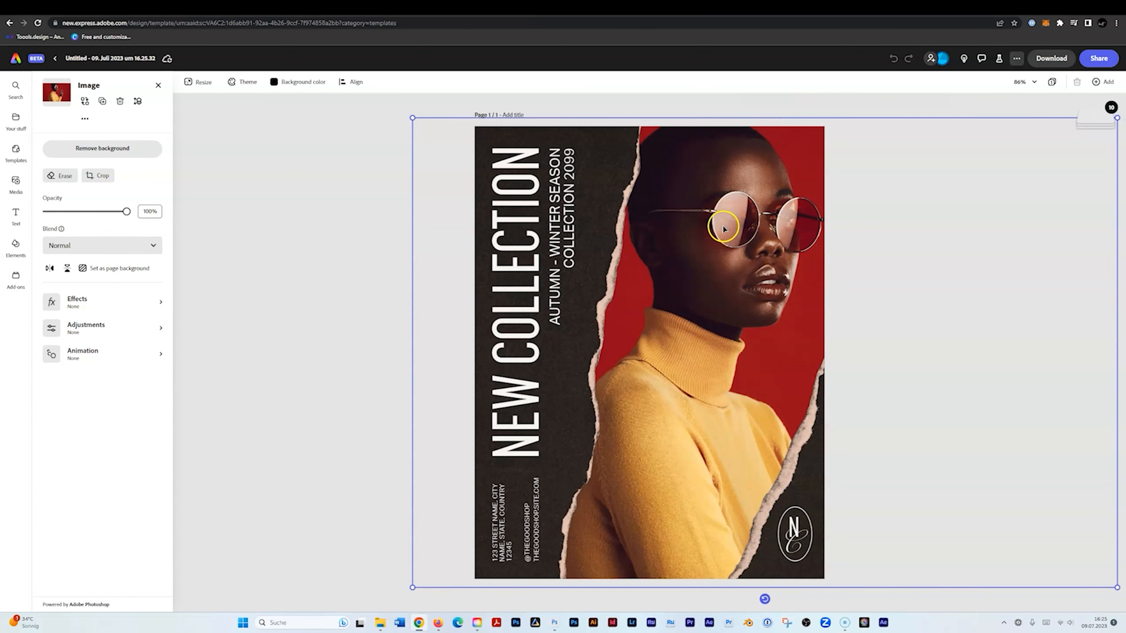
click(85, 101)
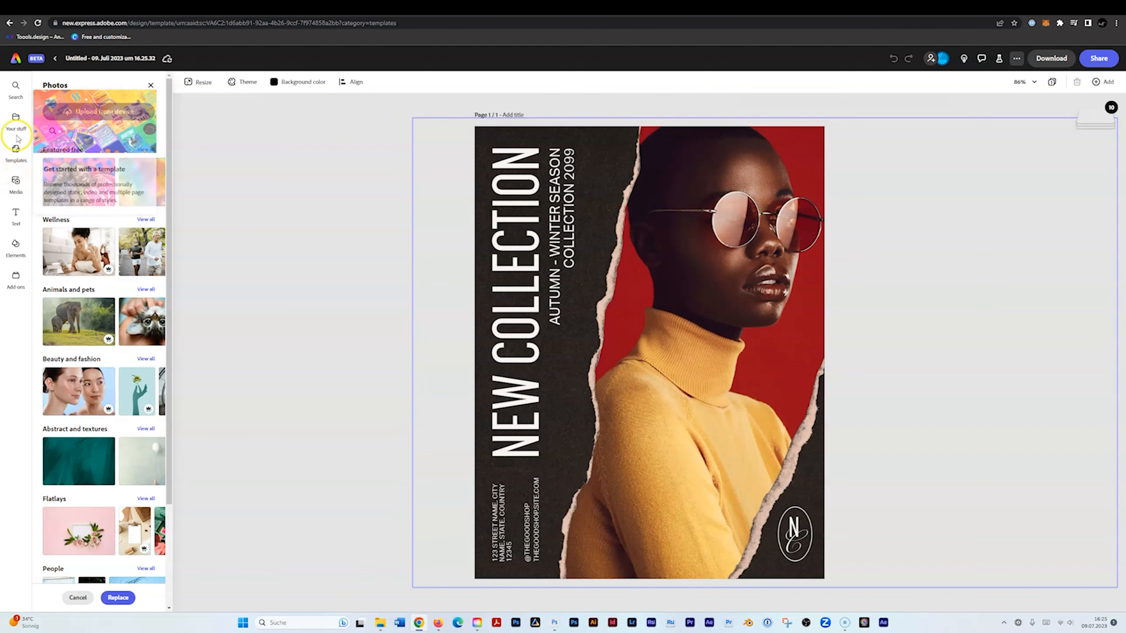
click(15, 117)
click(113, 101)
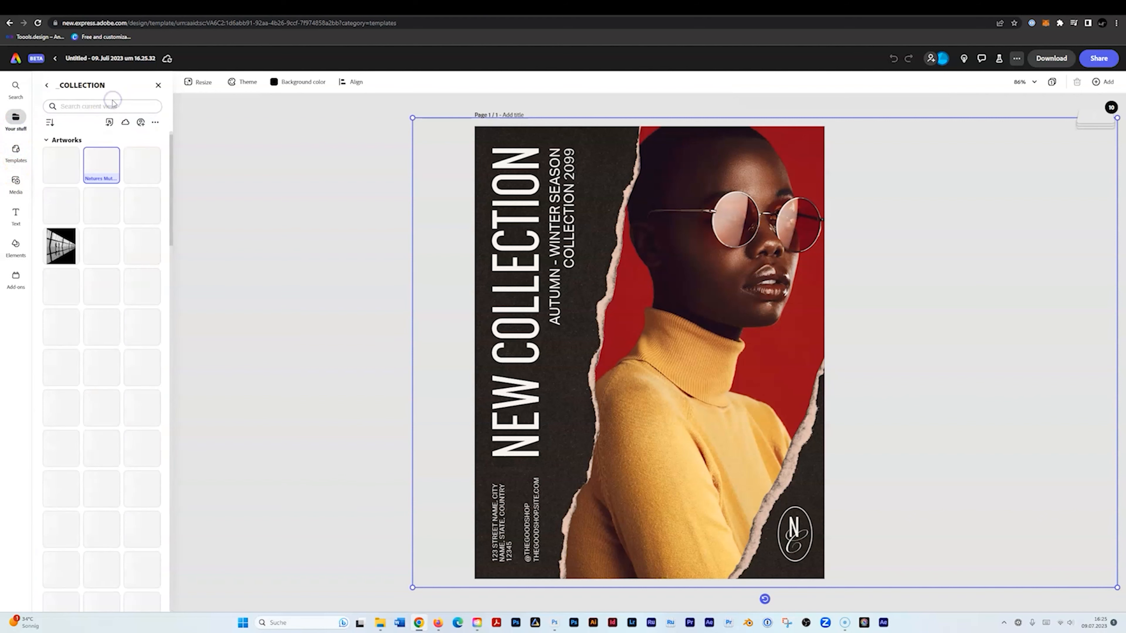
drag(90, 159, 710, 271)
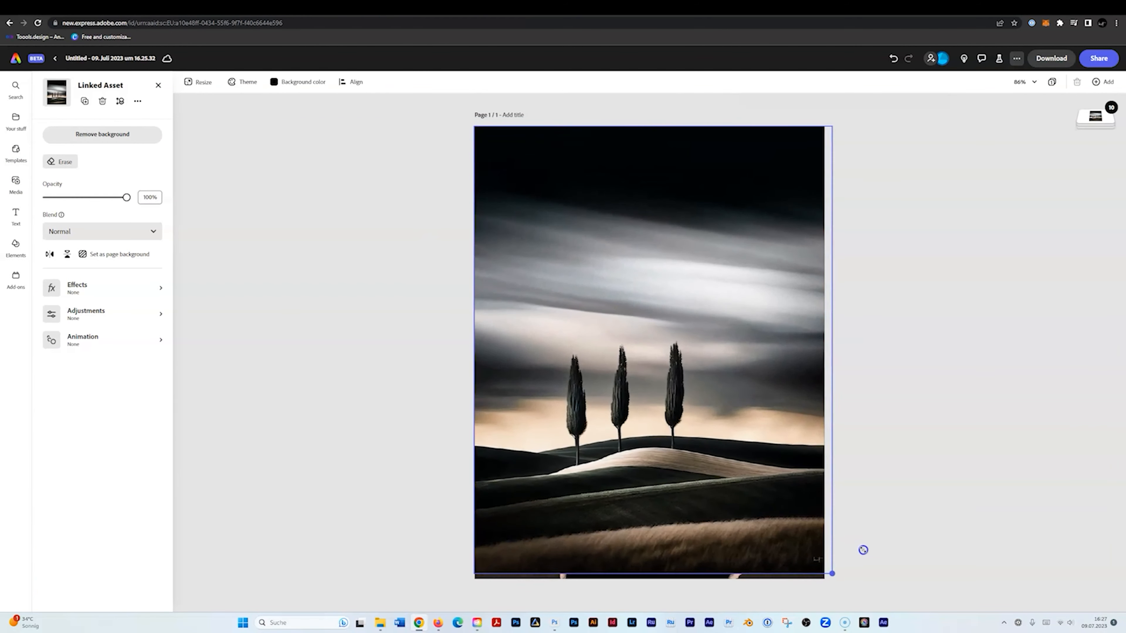
drag(862, 548, 887, 588)
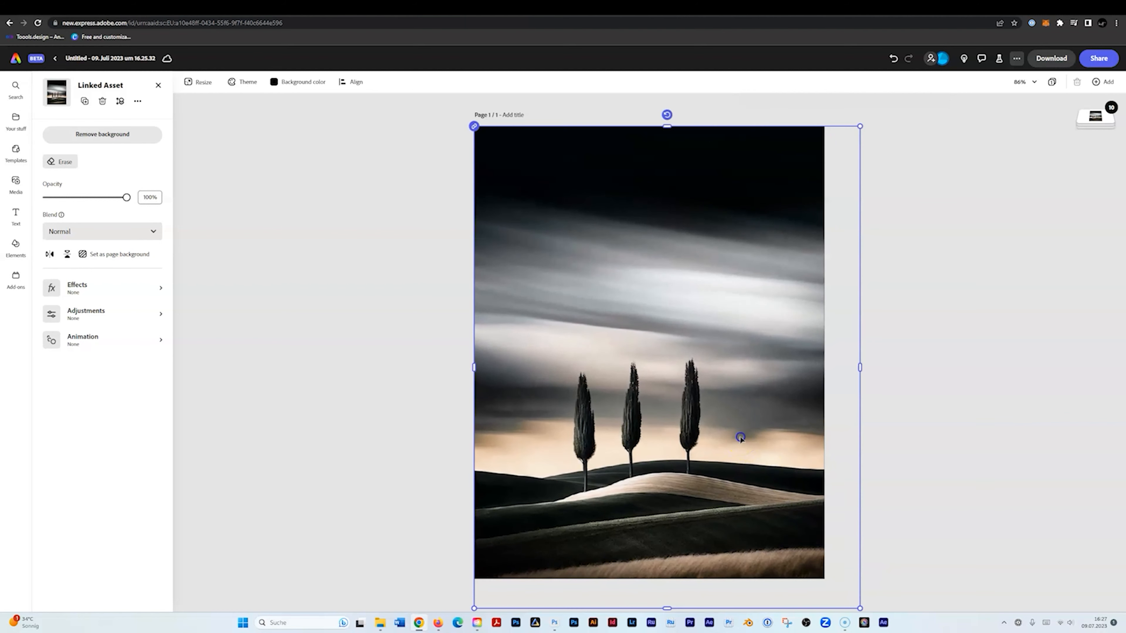
mouse_move(741, 435)
mouse_down()
mouse_move(741, 398)
mouse_move(742, 416)
mouse_up()
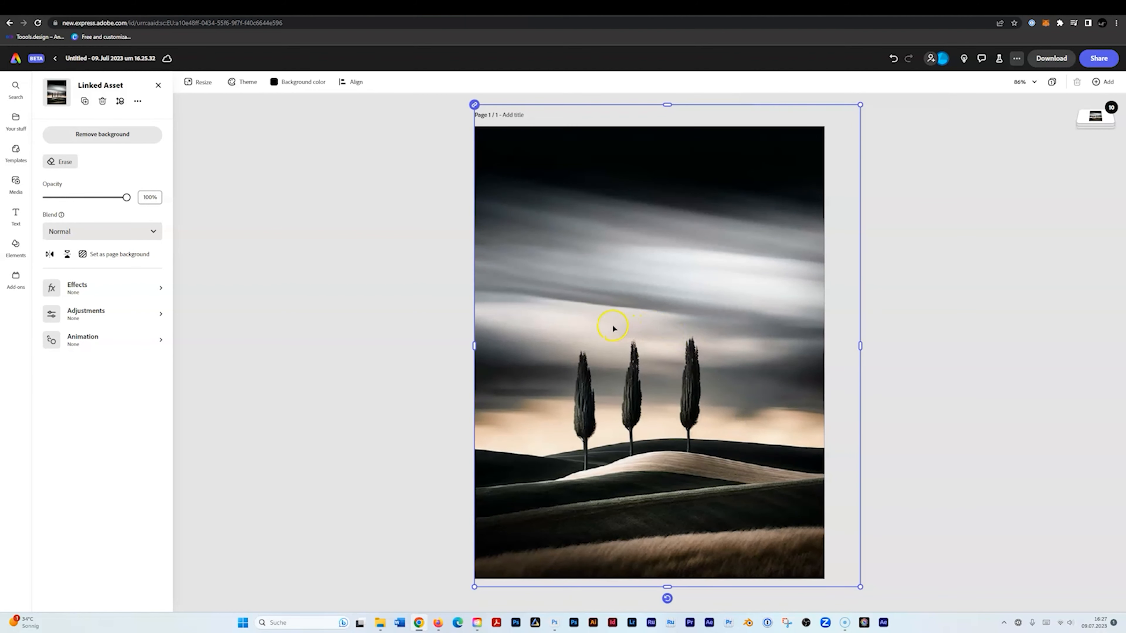
Step: Send the cypress photo behind the text and torn paper, then fine-tune its size and position
click(1089, 115)
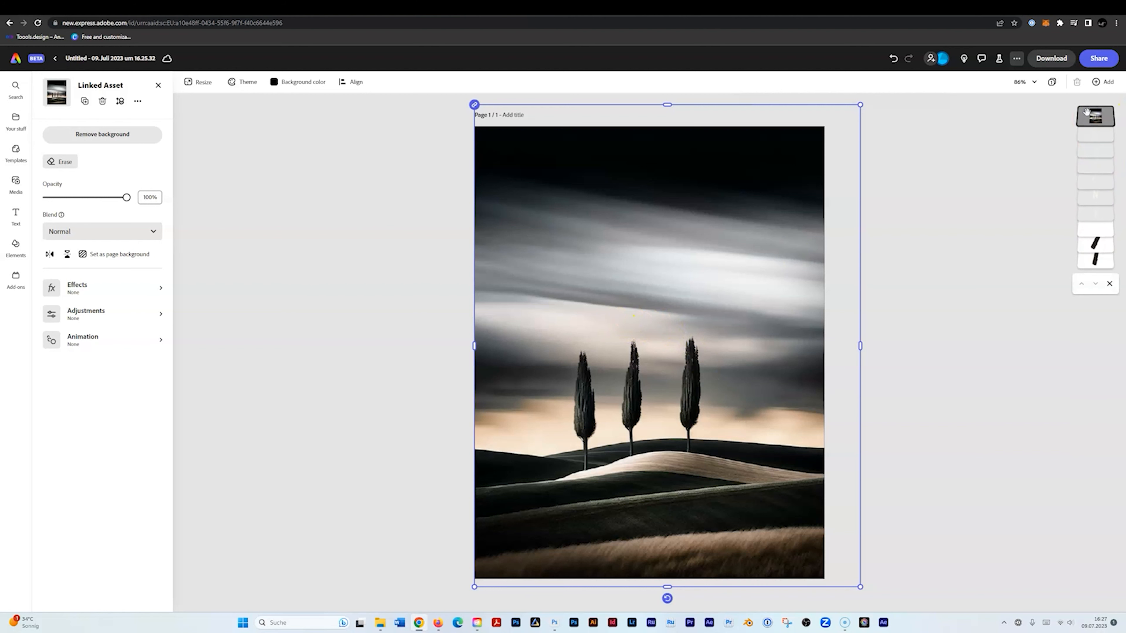
drag(1092, 117, 1084, 268)
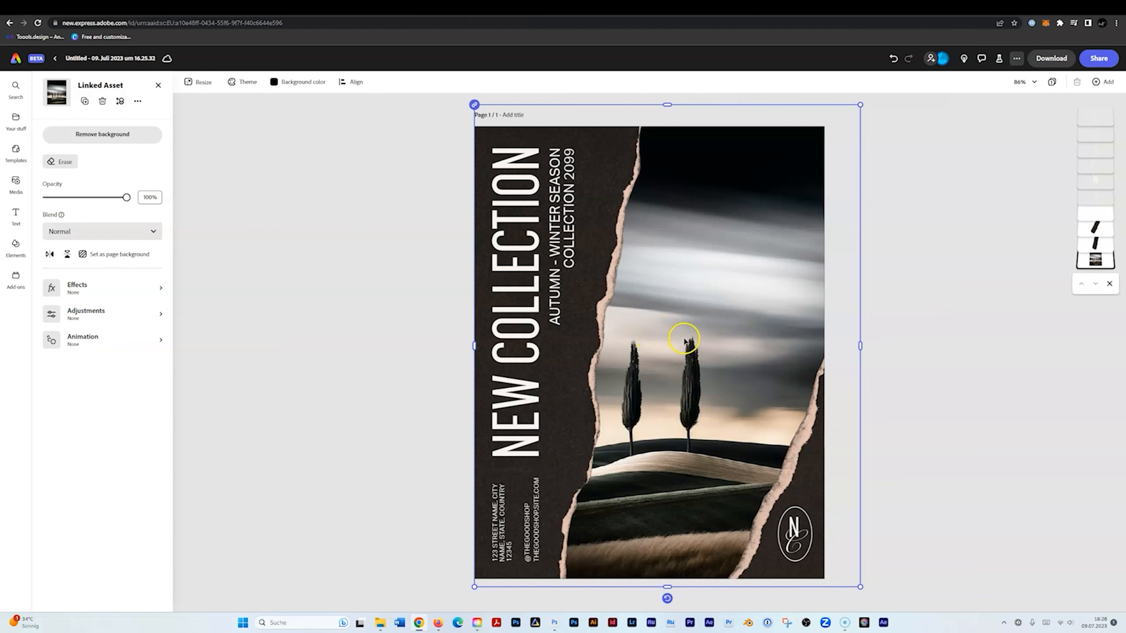
drag(860, 587, 937, 630)
drag(646, 479, 684, 430)
click(933, 350)
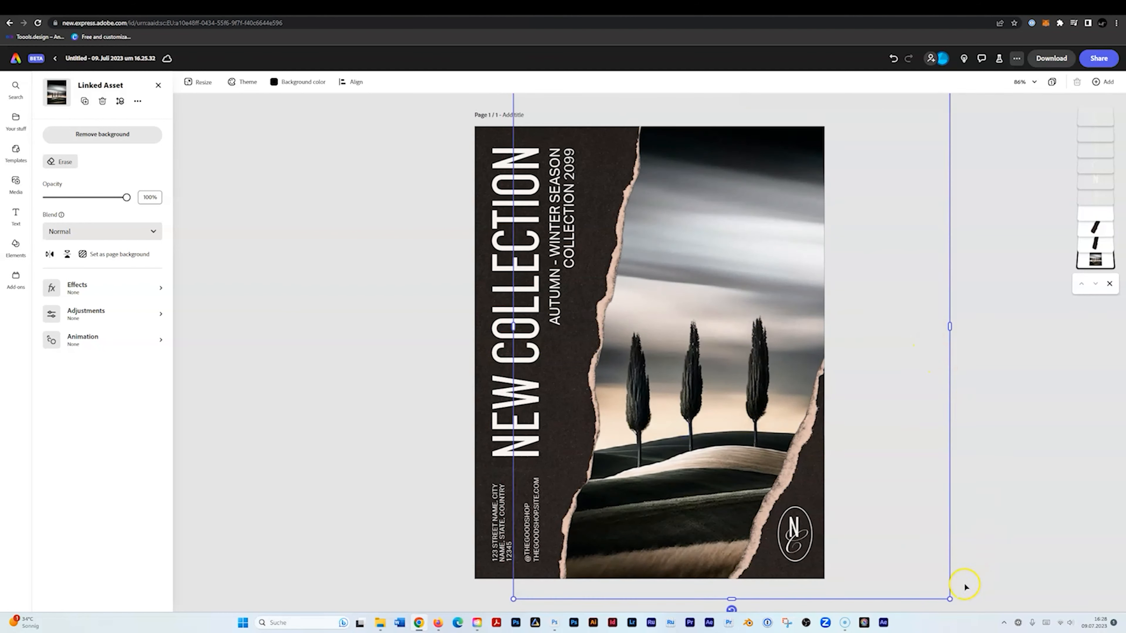
drag(950, 599, 940, 587)
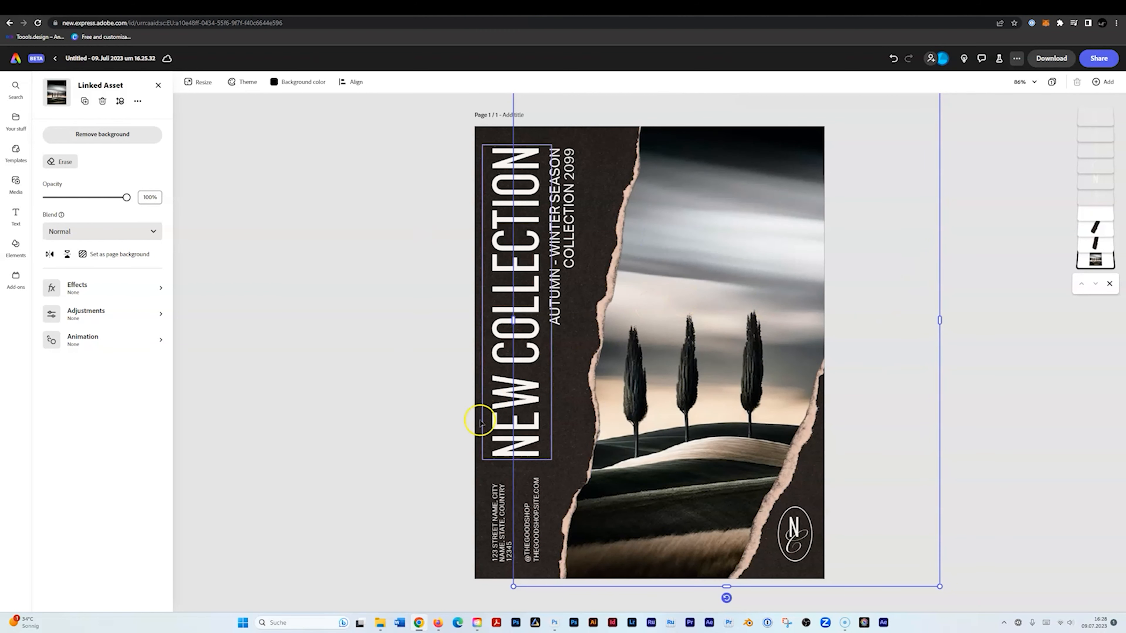
Step: Delete the monogram's ellipse, N letter and script C letter
click(811, 523)
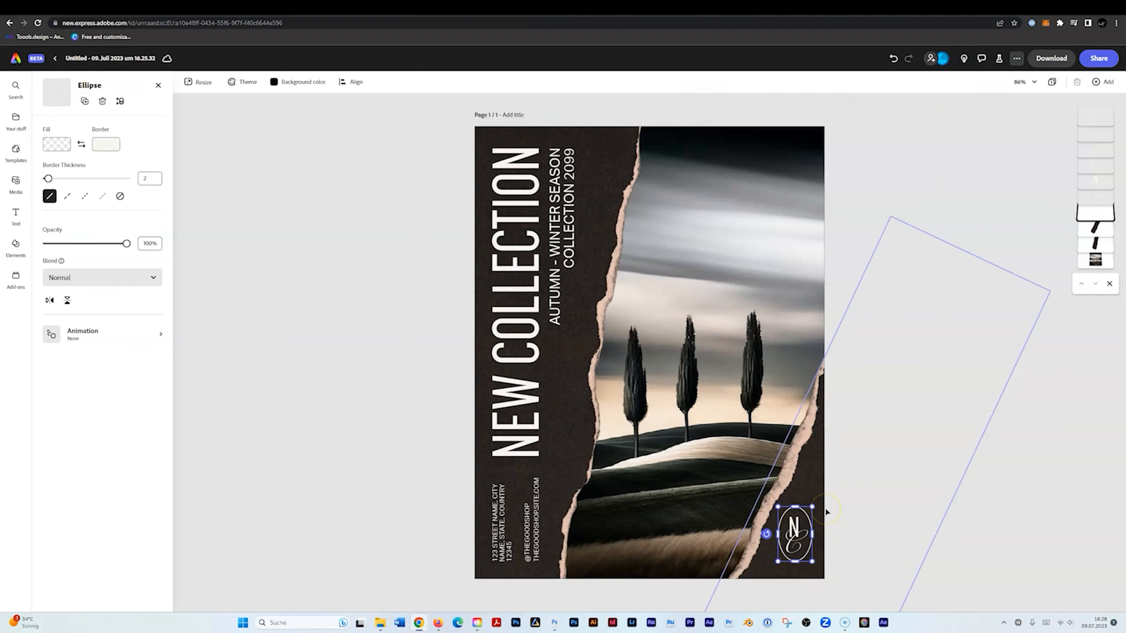
key(Delete)
click(799, 524)
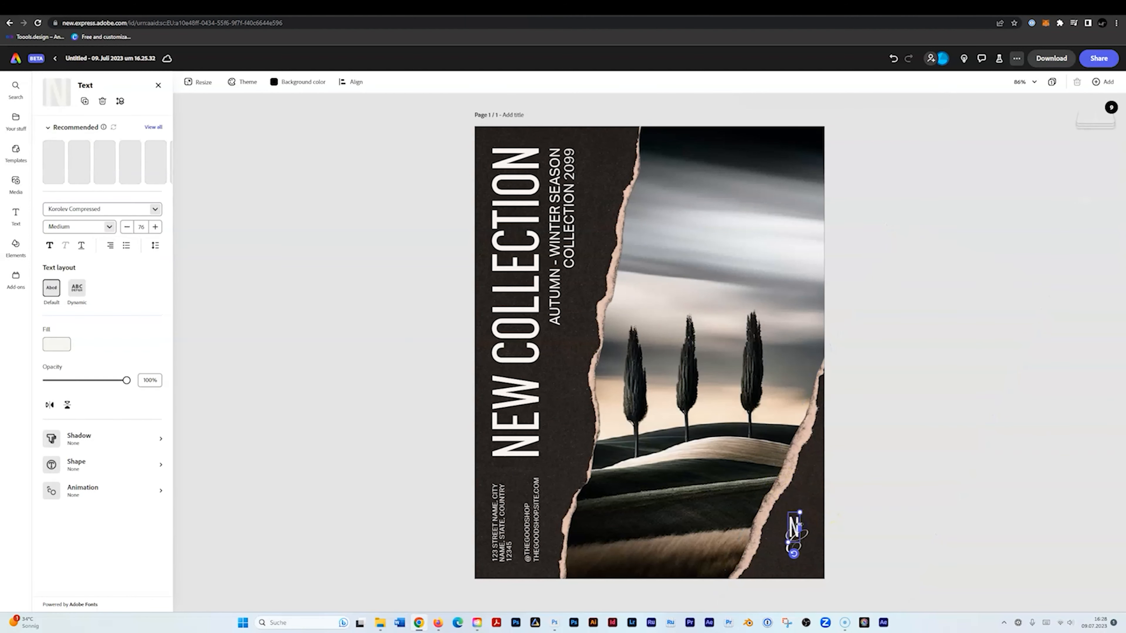
key(Delete)
click(798, 532)
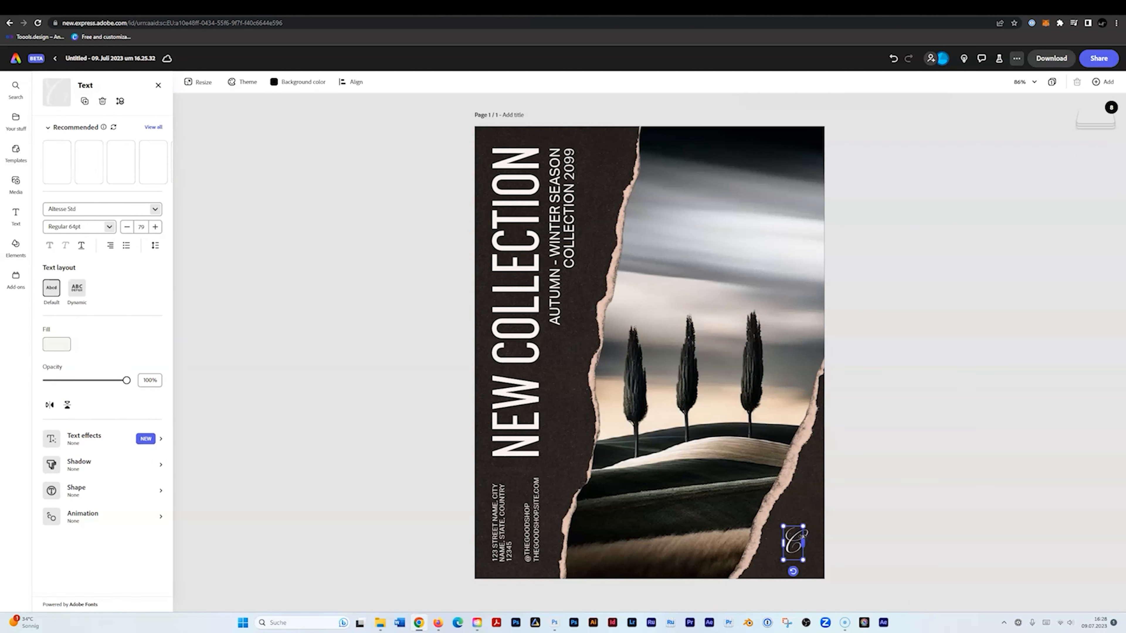
key(Delete)
click(811, 503)
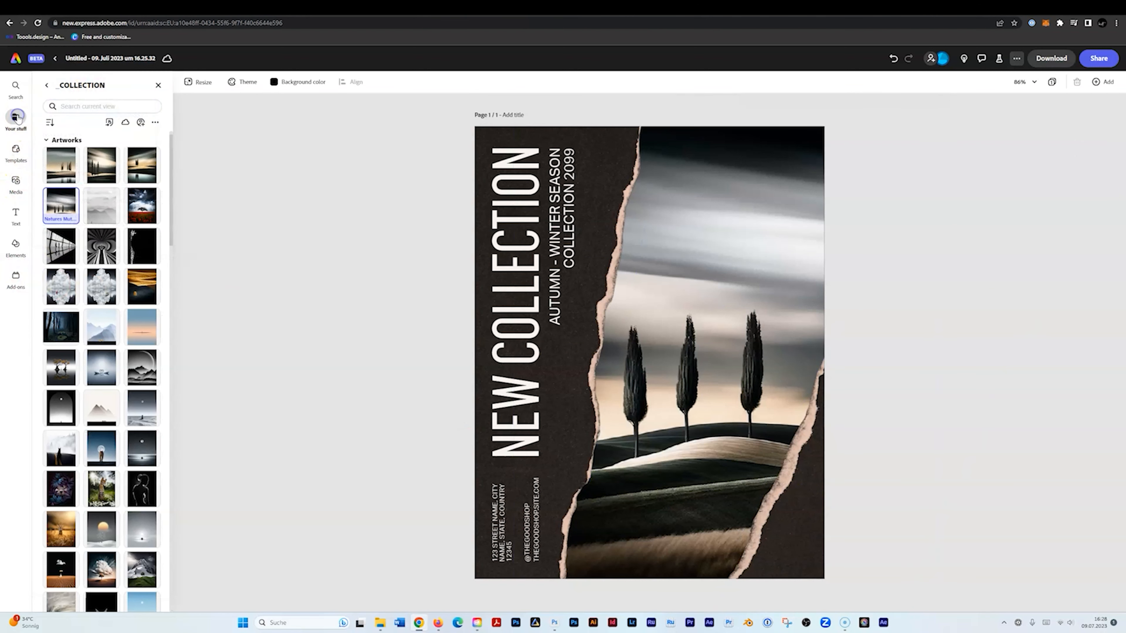
Step: Place the white kat logo from the brand kit and shrink it among the trees
click(48, 88)
click(88, 170)
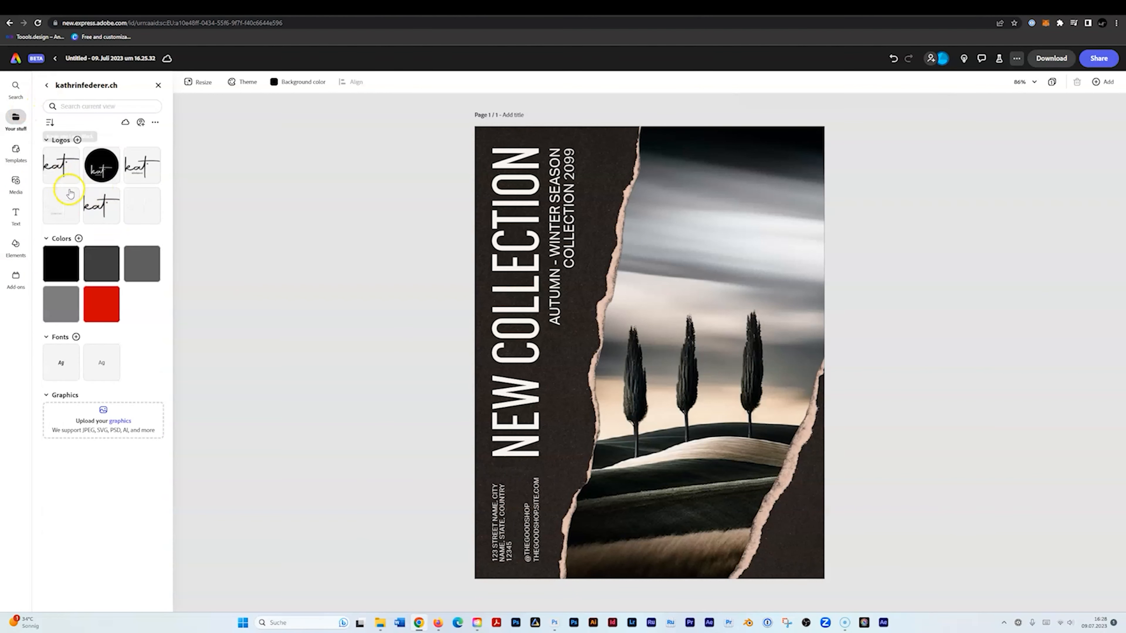
drag(141, 205, 770, 523)
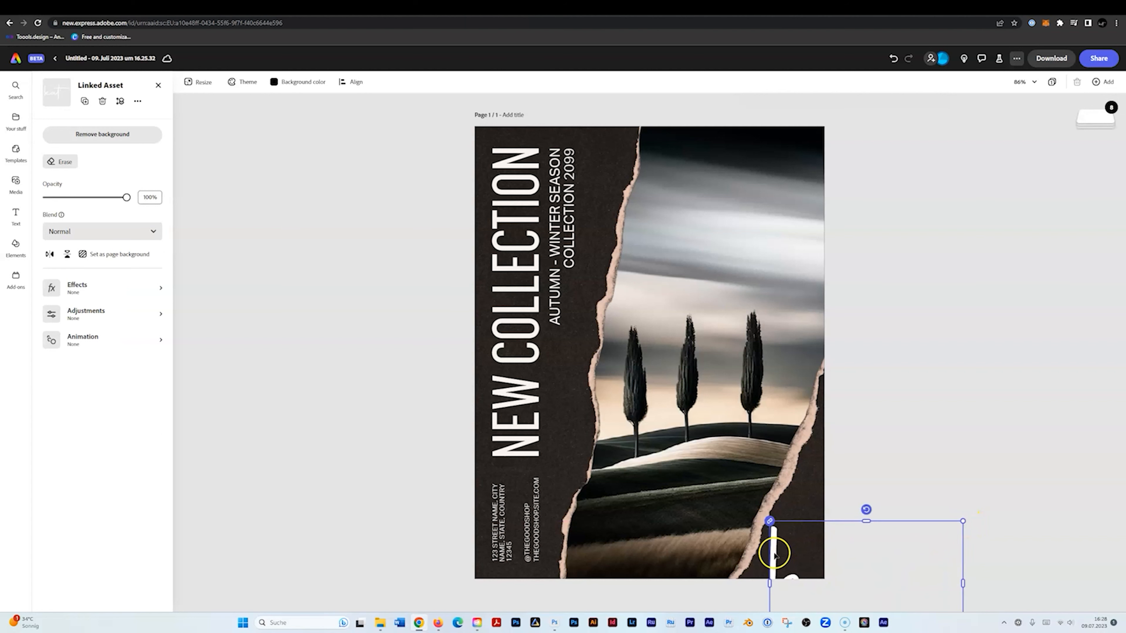
drag(779, 548, 694, 388)
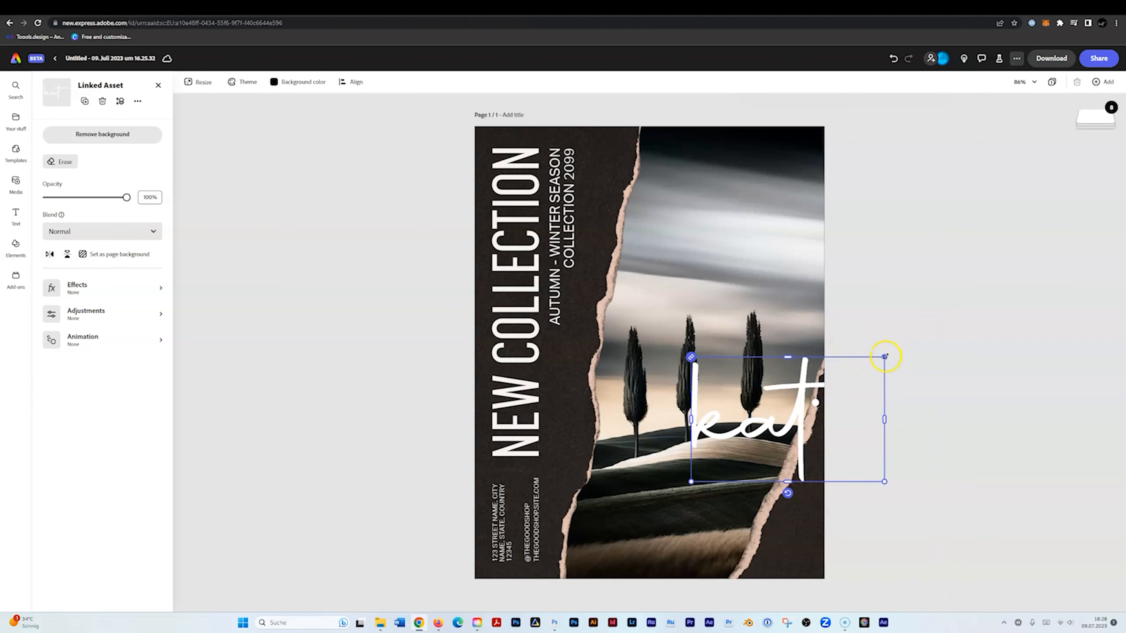
drag(884, 356, 796, 546)
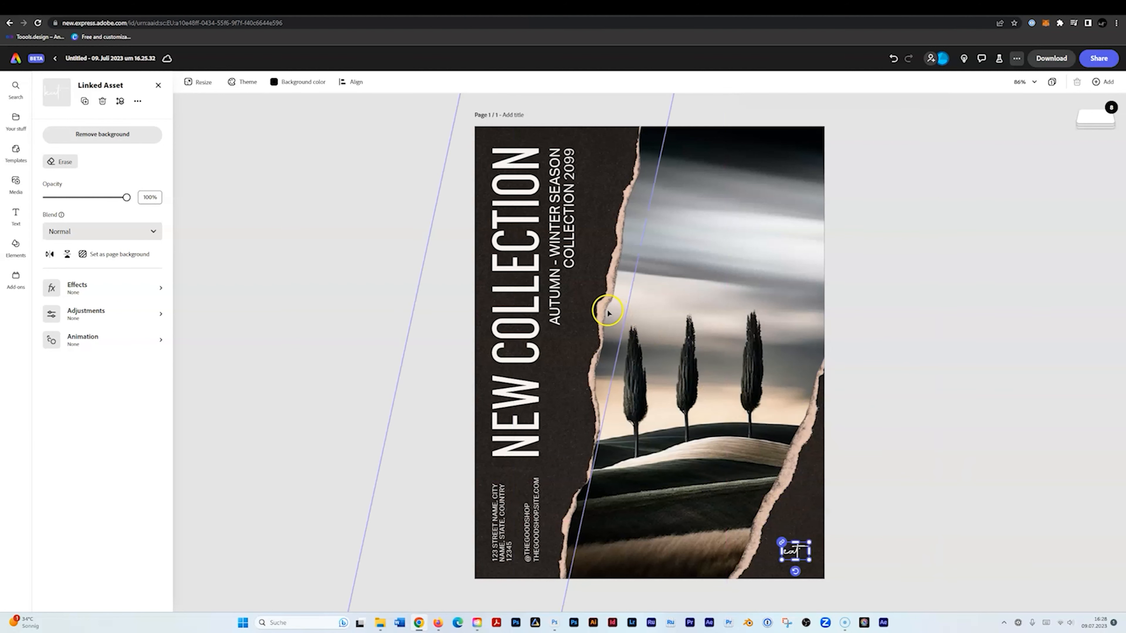
Step: Apply the Grayscale effect to the left torn-paper strip
click(598, 307)
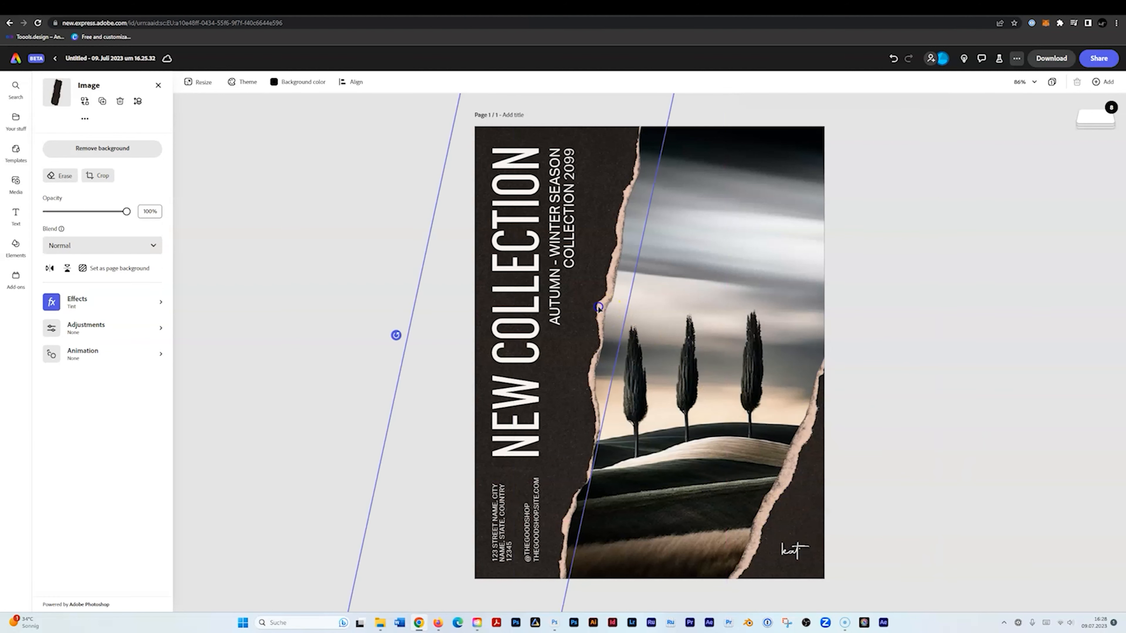
click(94, 301)
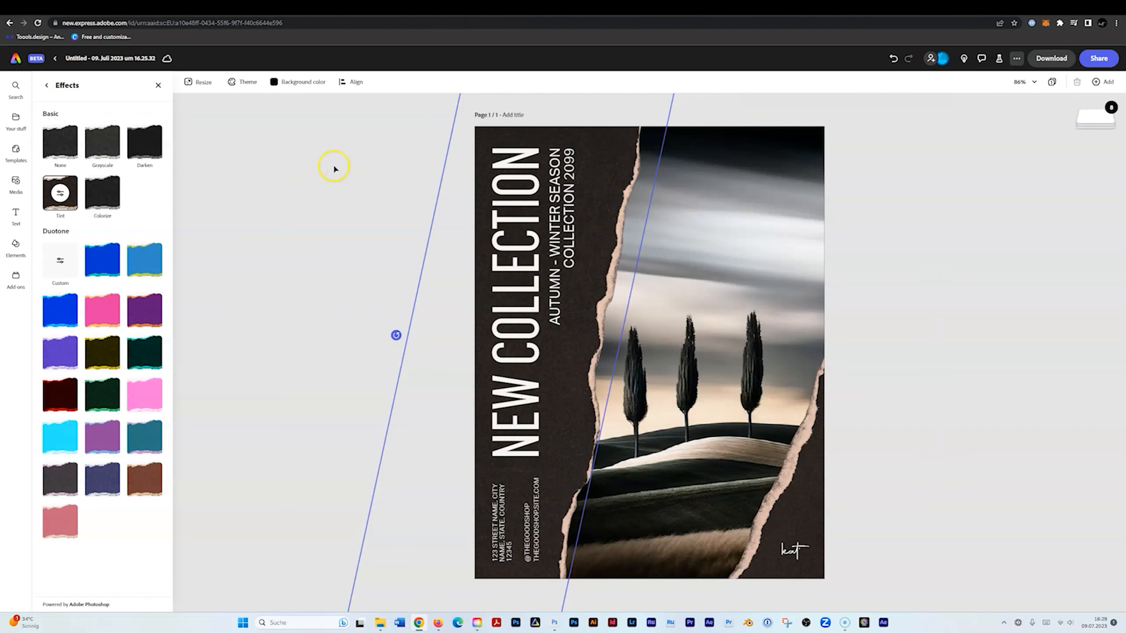
click(146, 141)
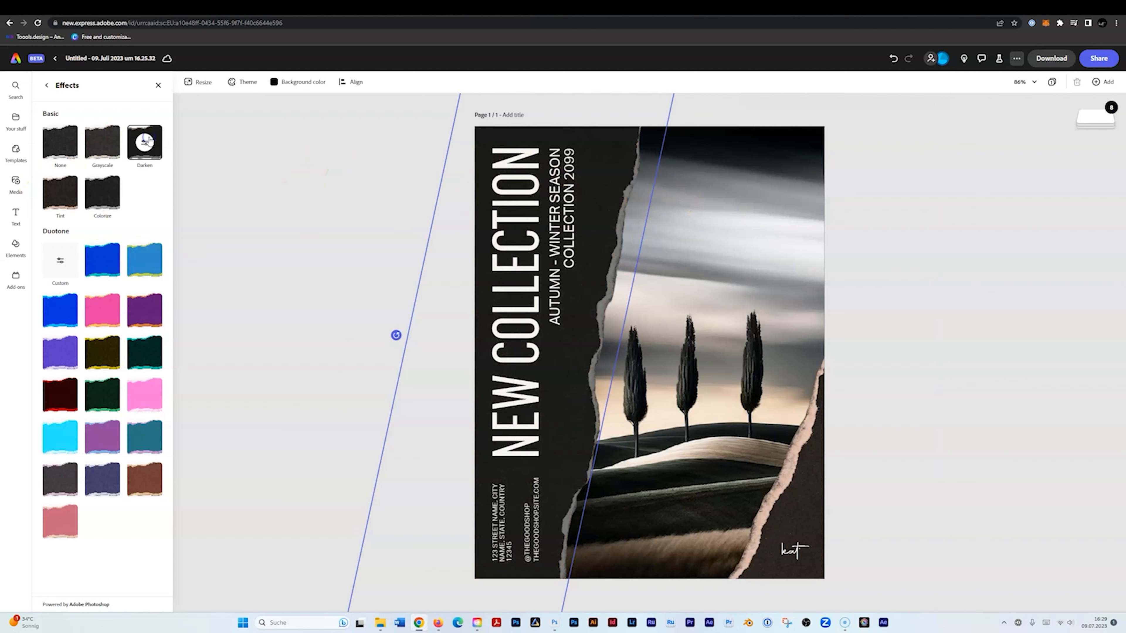
click(106, 155)
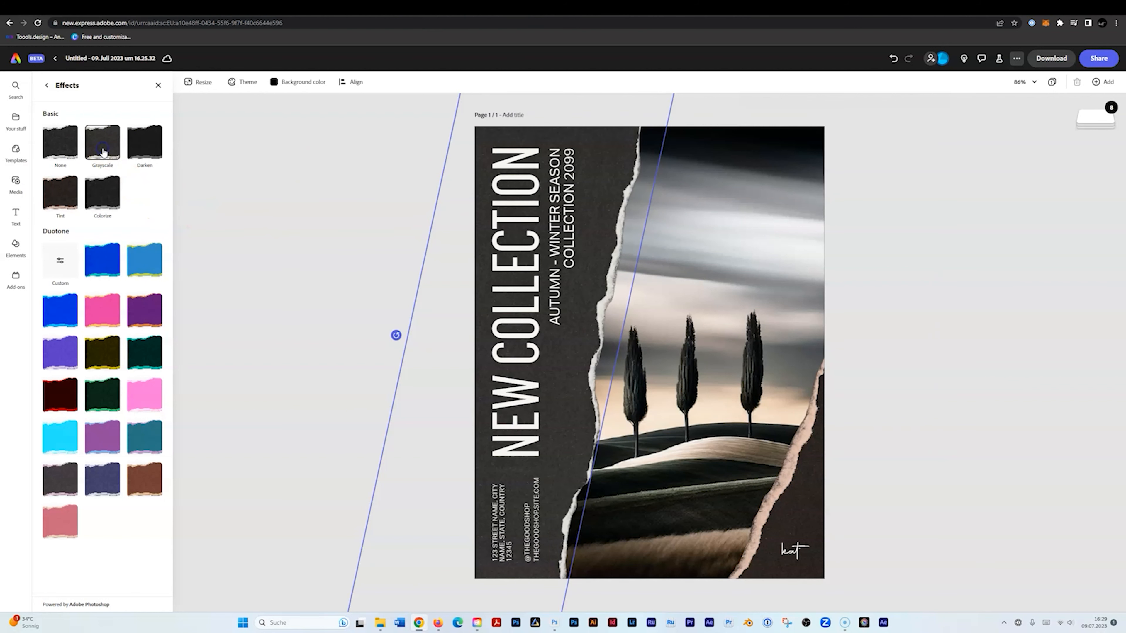
Step: Give the right torn-paper strip a dark grey Colorize effect
click(783, 532)
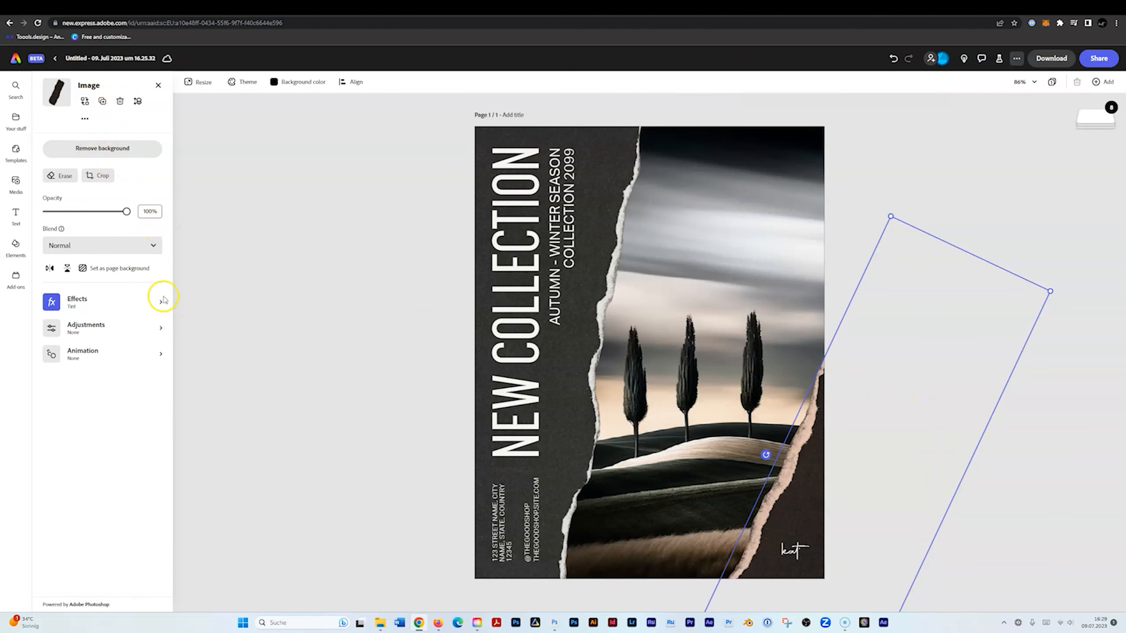
click(71, 301)
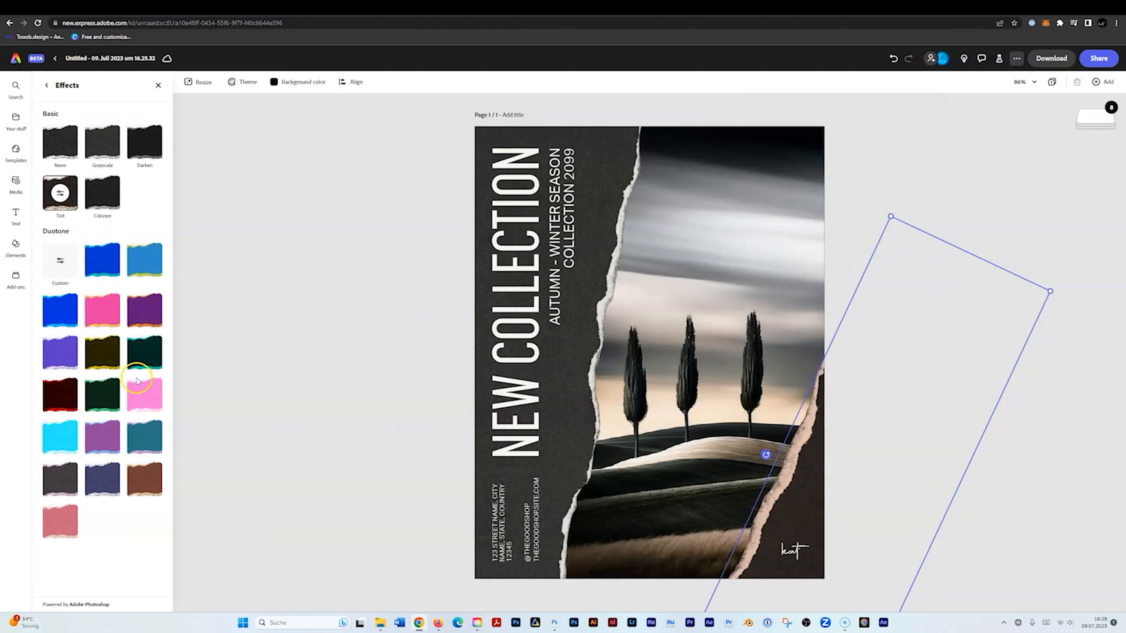
click(144, 479)
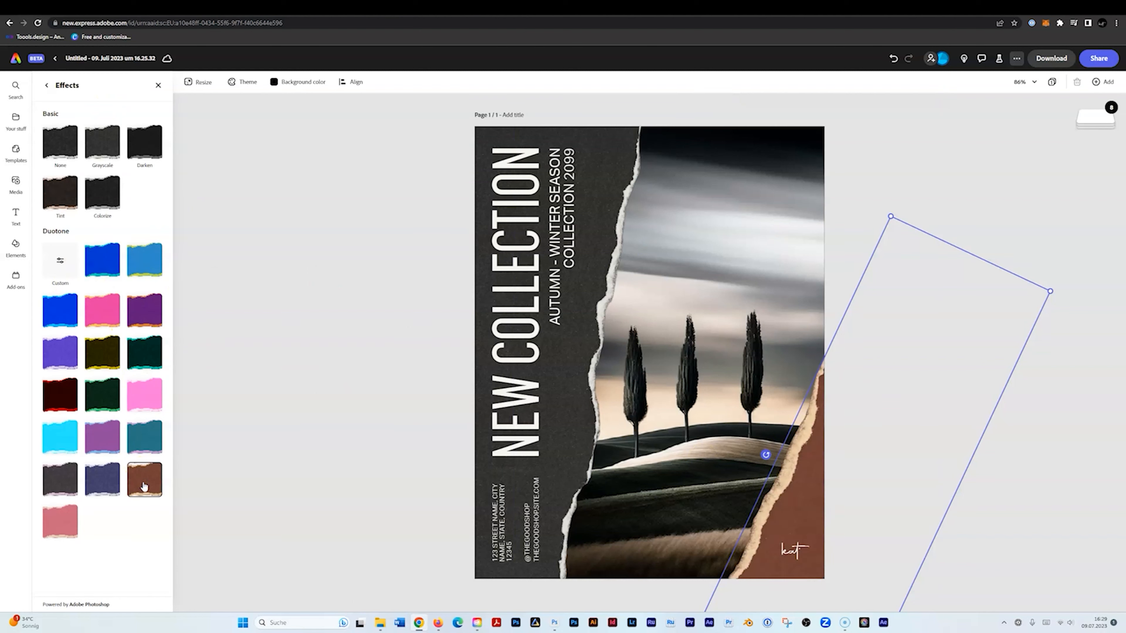
click(62, 485)
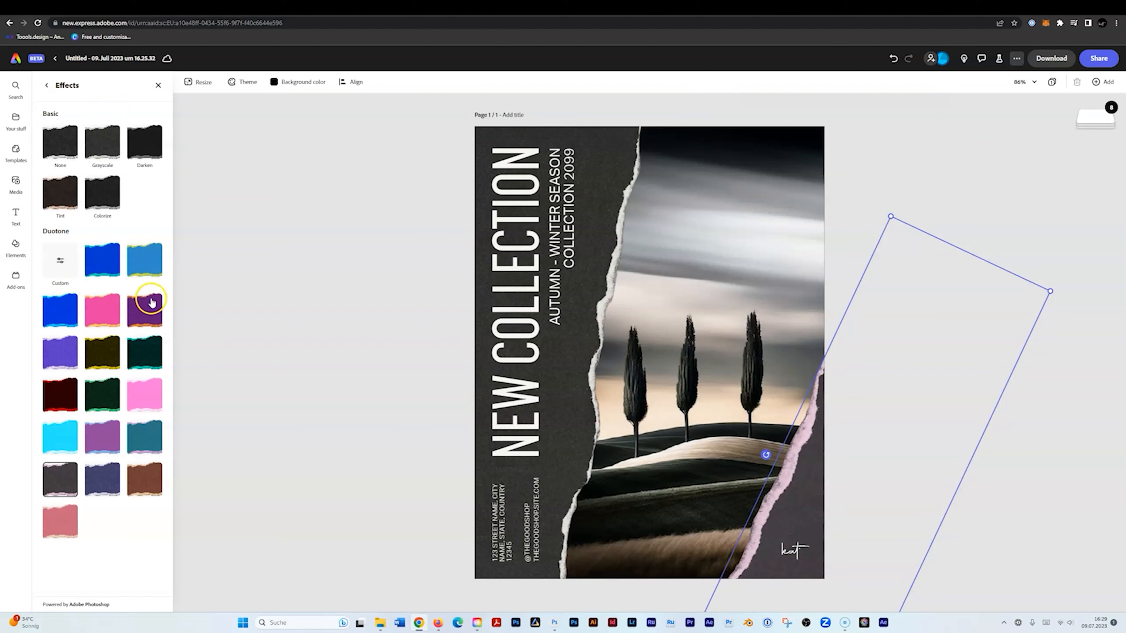
click(102, 191)
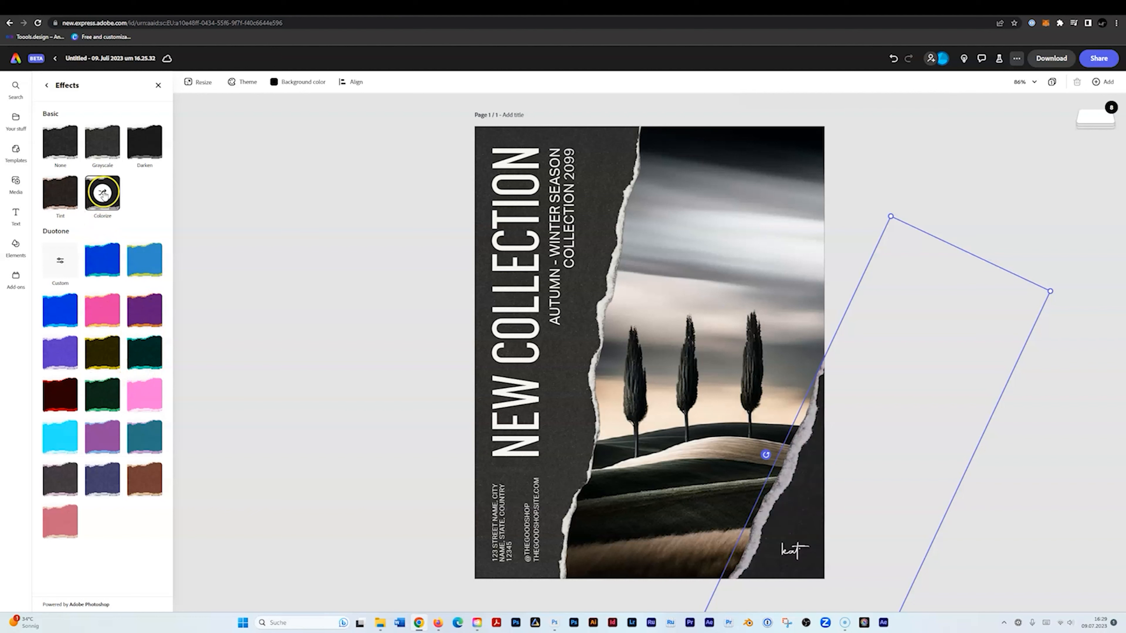
click(103, 193)
click(104, 193)
click(103, 194)
click(103, 193)
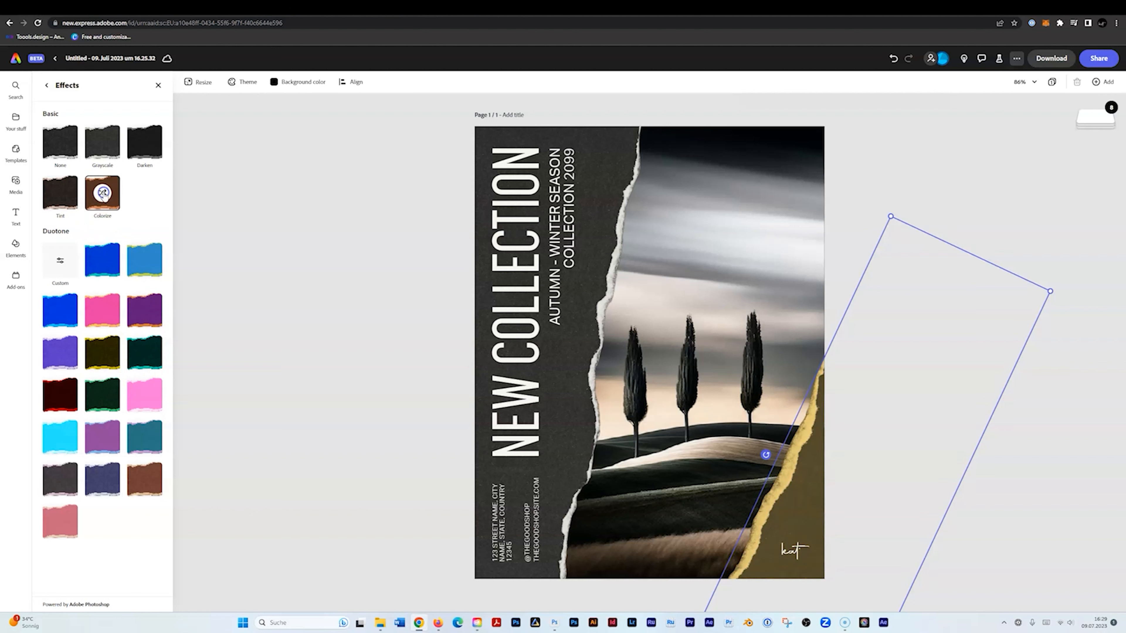
click(104, 193)
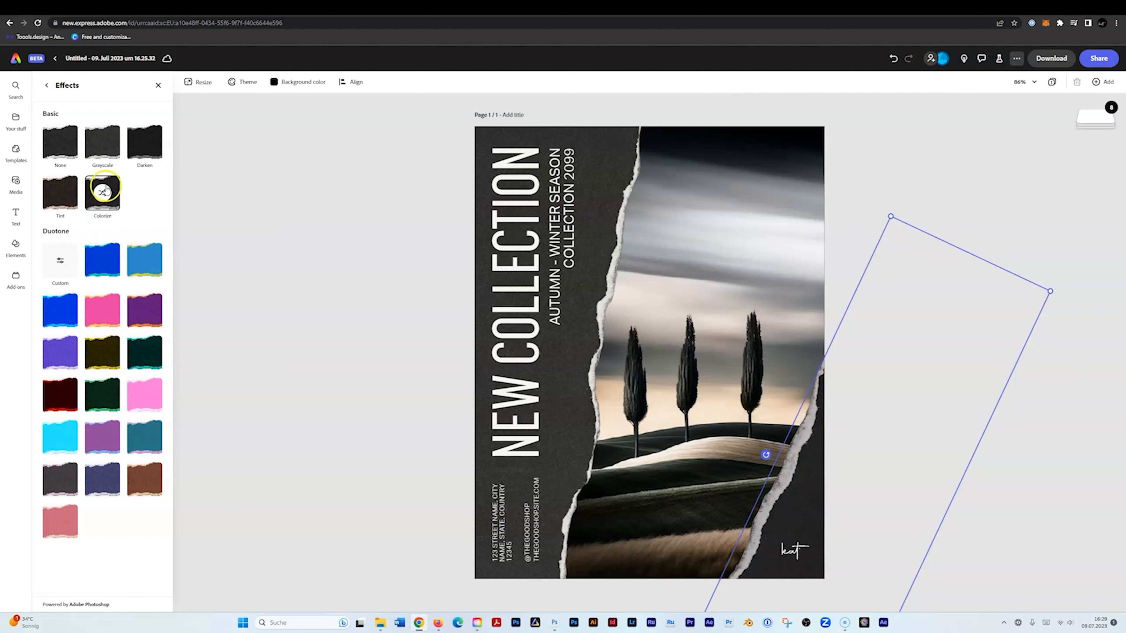
Step: Try the Colorize effect on the left torn-paper strip
click(615, 369)
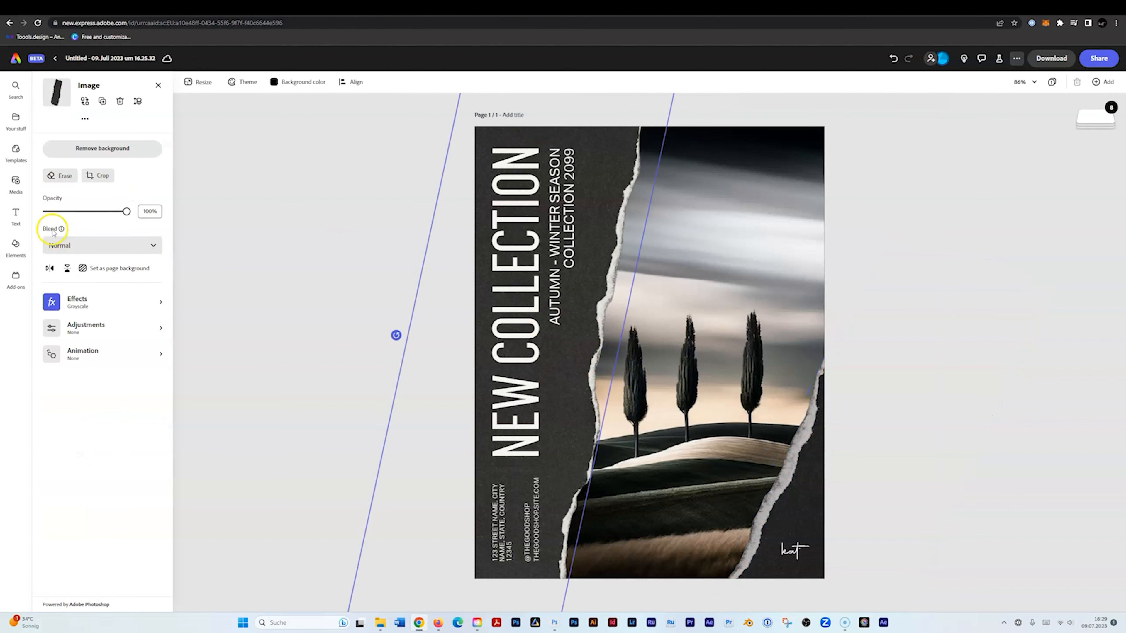
click(82, 306)
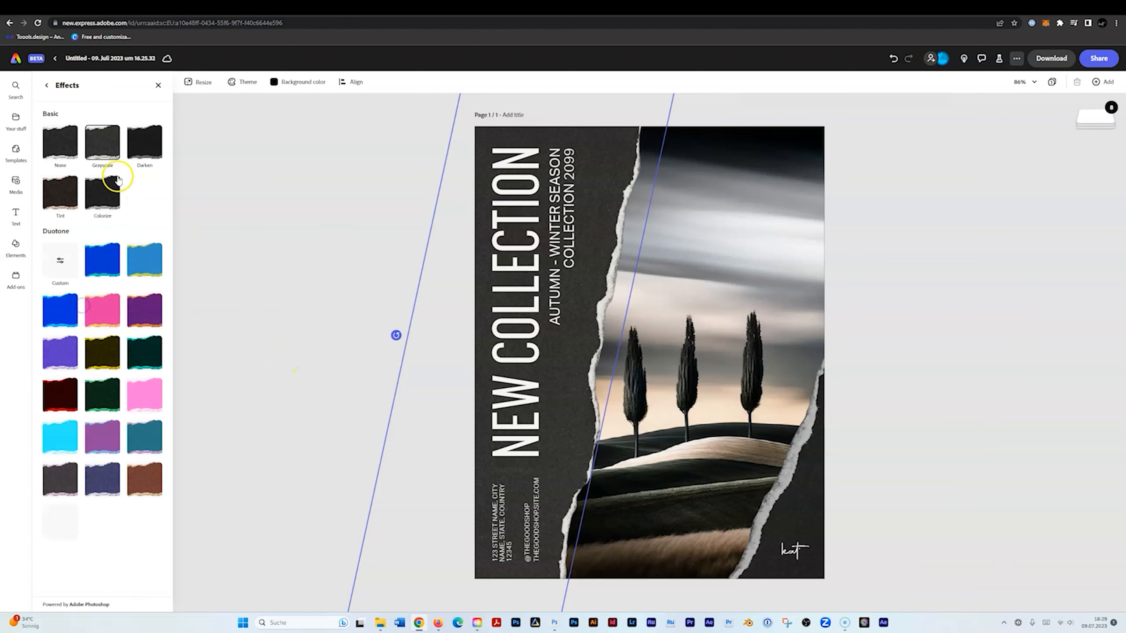
click(106, 194)
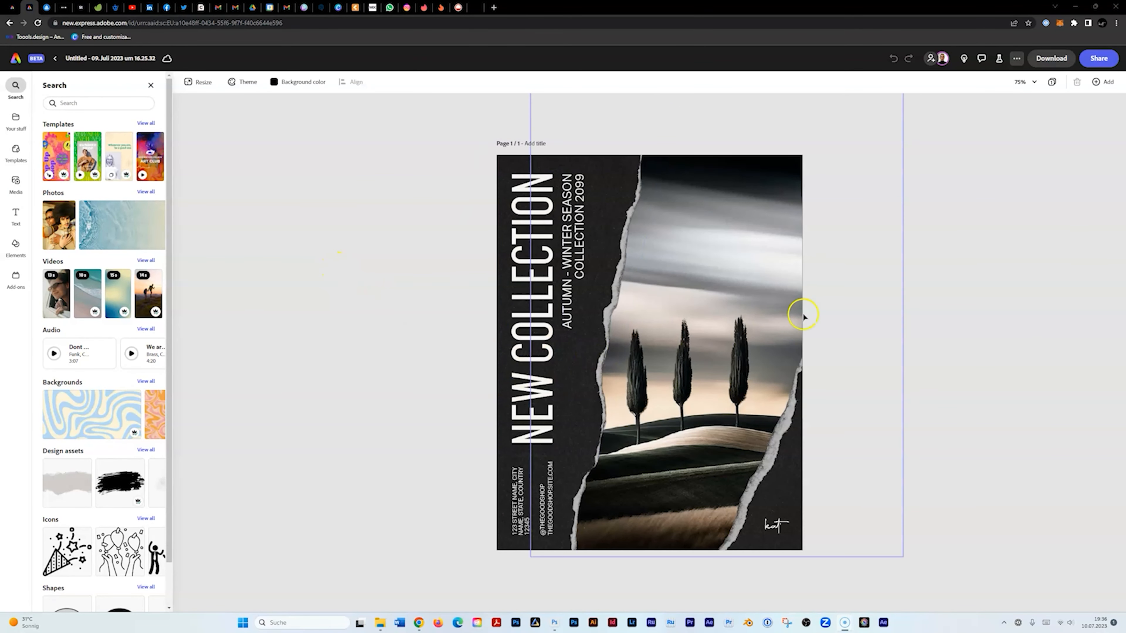
Step: Set the torn-paper strip's Adjustments to contrast 62 and brightness 15, then open Elements
click(718, 266)
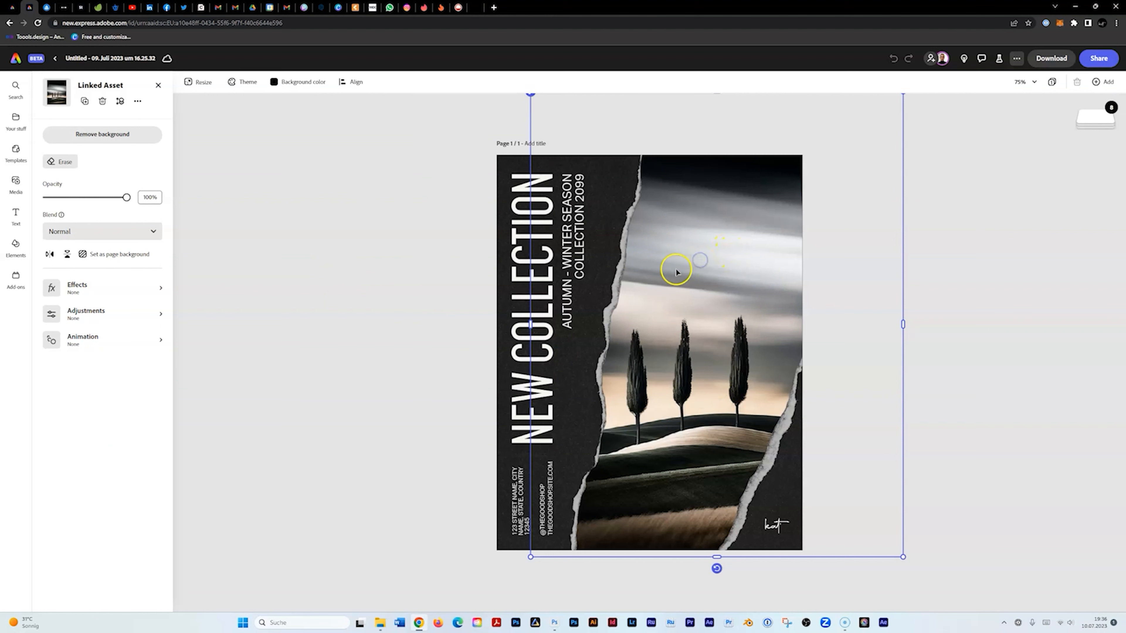
click(595, 298)
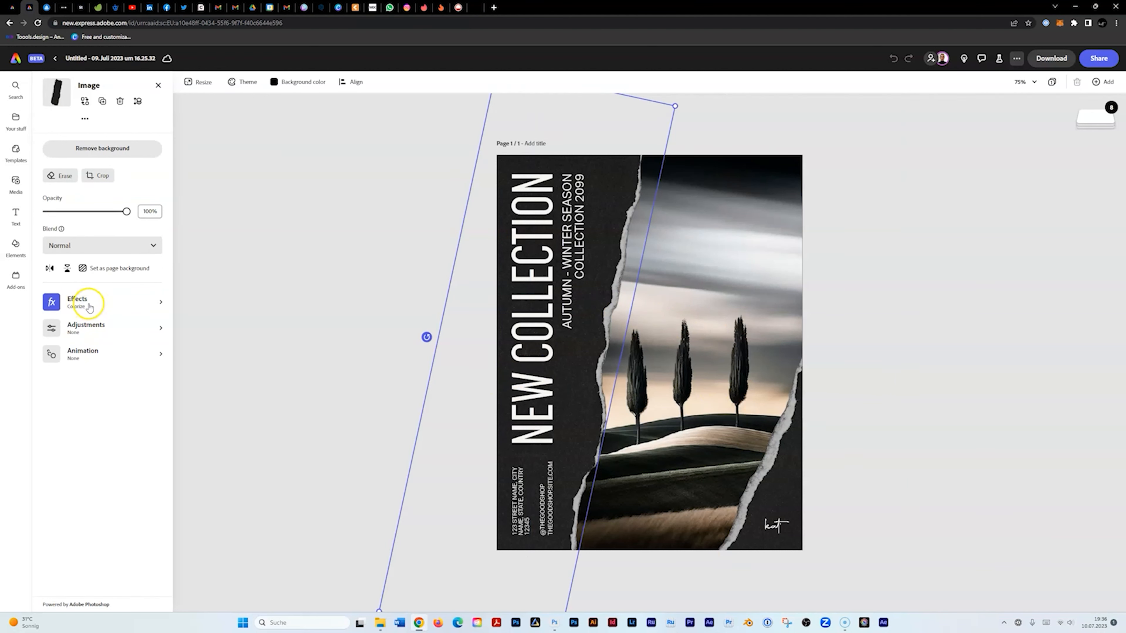
click(92, 333)
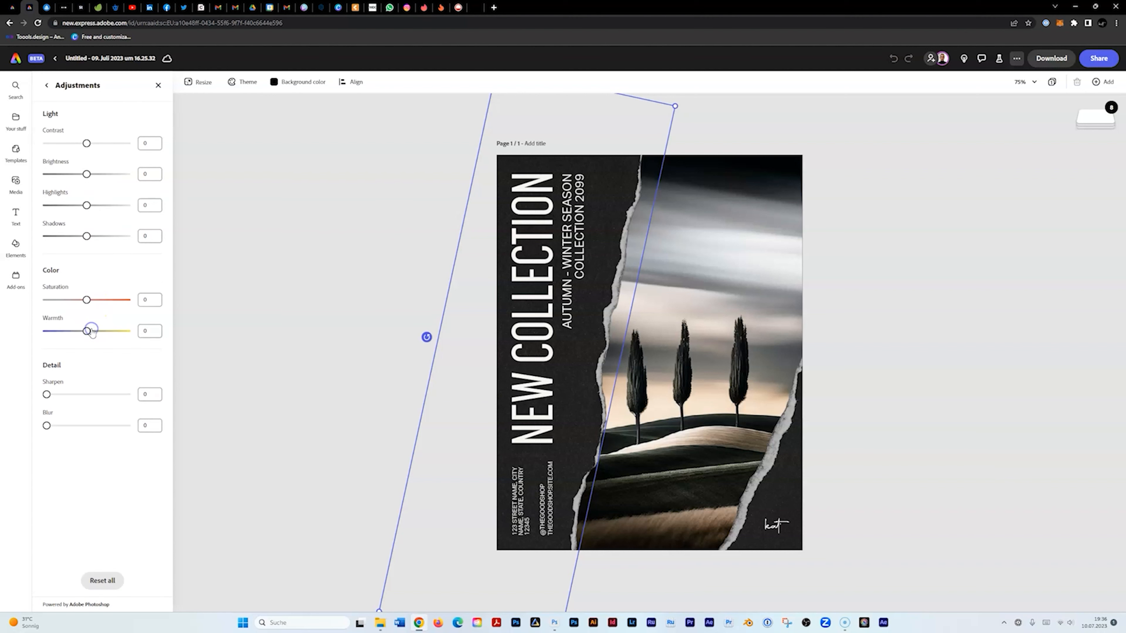
drag(88, 146, 94, 175)
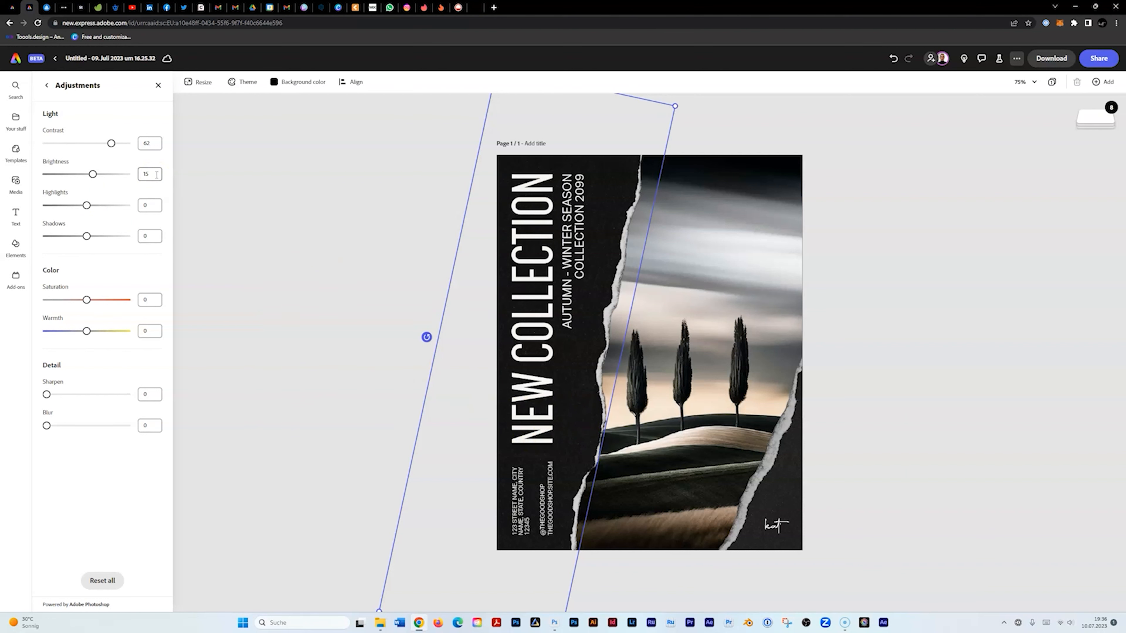
click(16, 182)
click(15, 245)
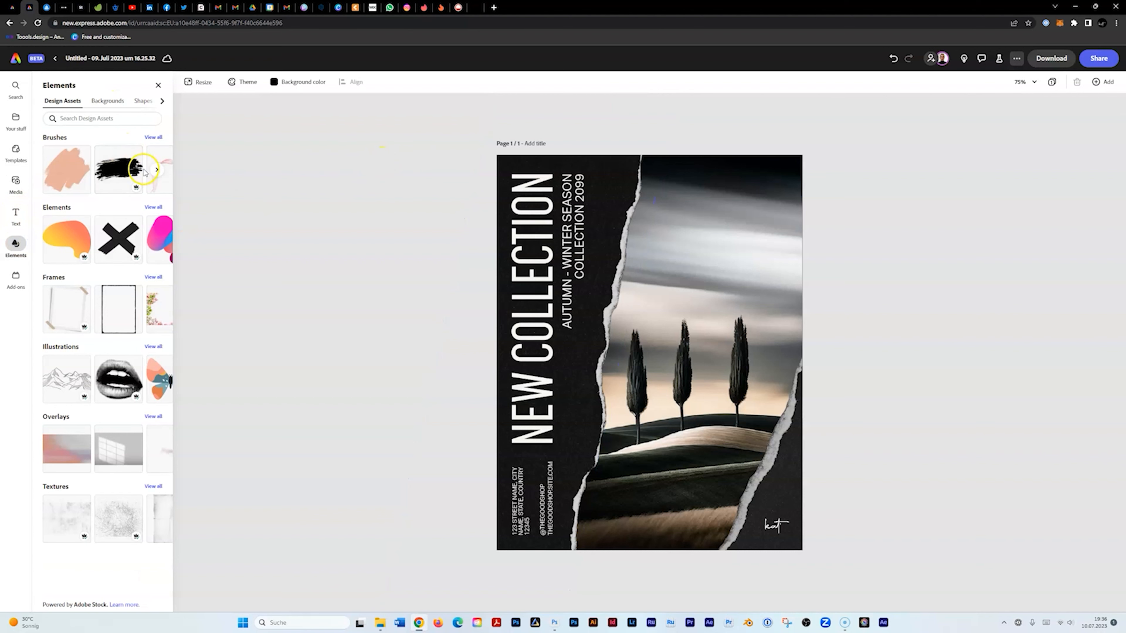
Step: Add the Nature tree icon from Elements Icons and place it in the upper-right sky
click(105, 100)
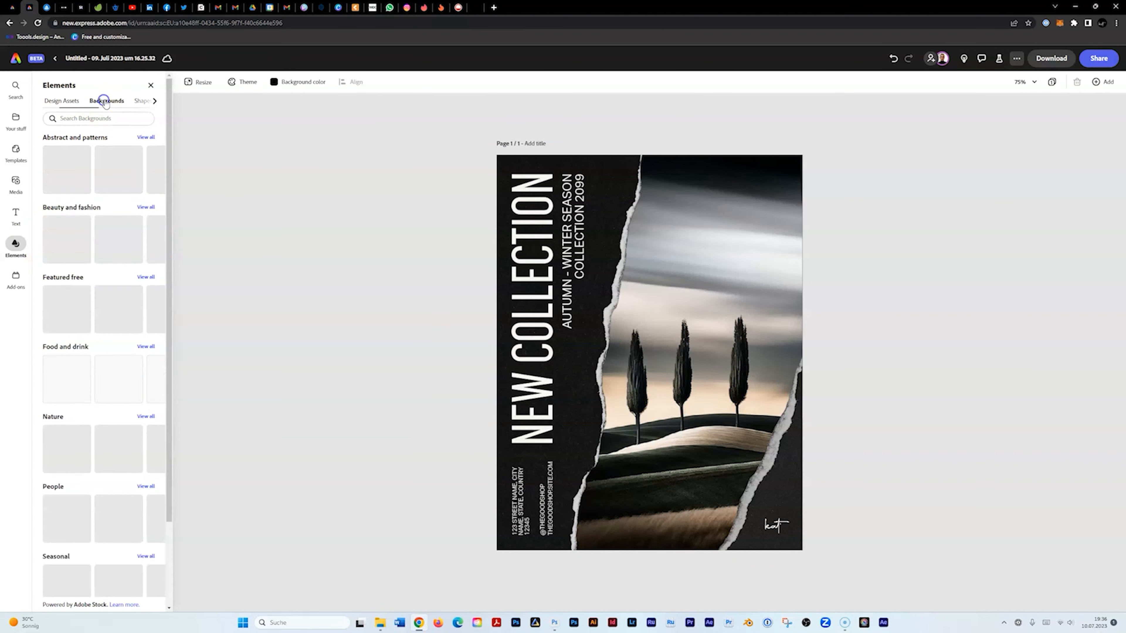
click(148, 102)
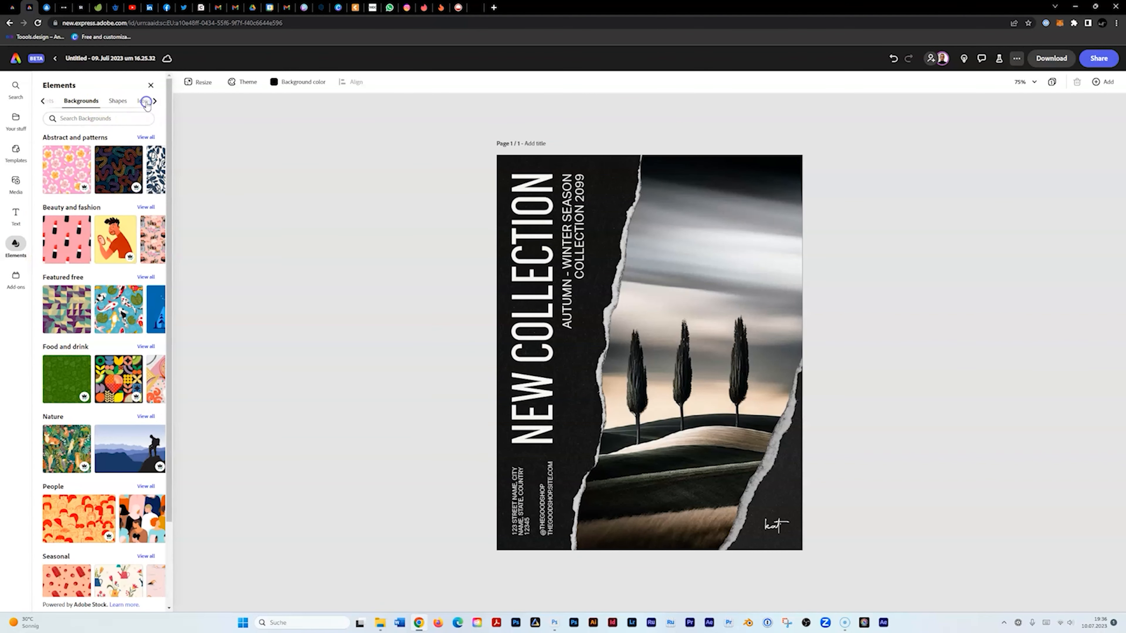
click(100, 104)
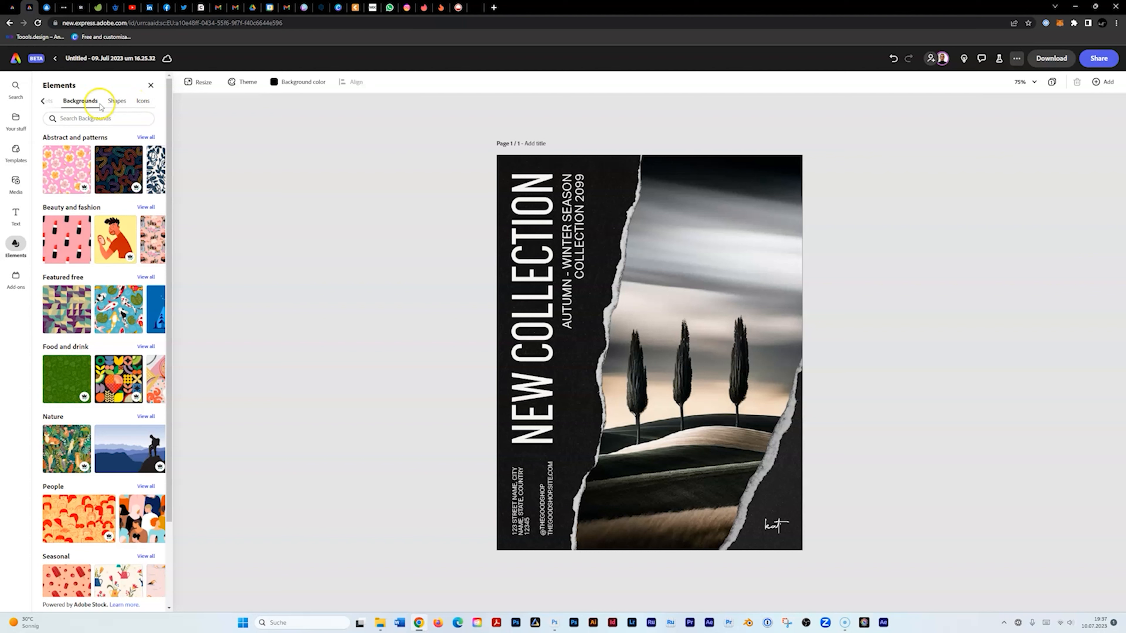
click(116, 102)
click(142, 101)
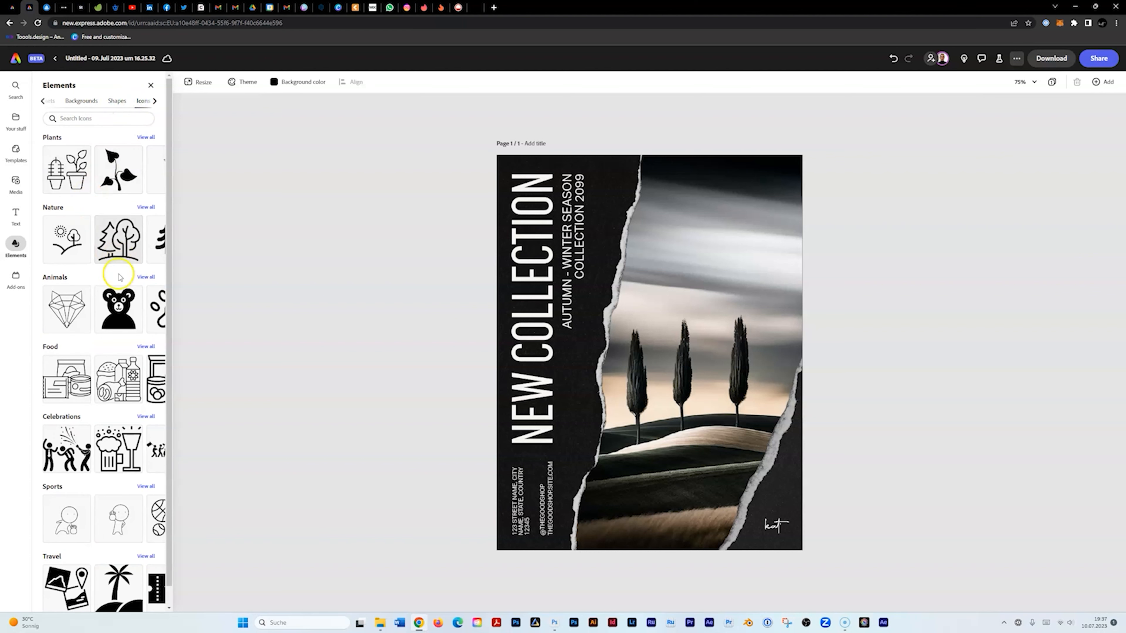
click(118, 240)
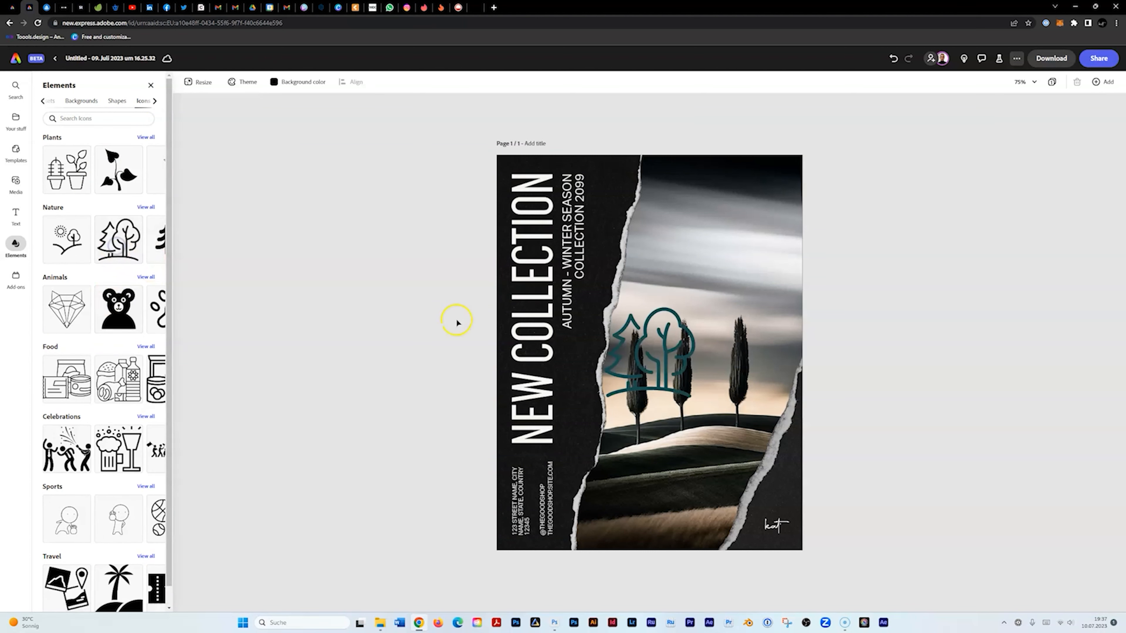
drag(668, 337, 758, 206)
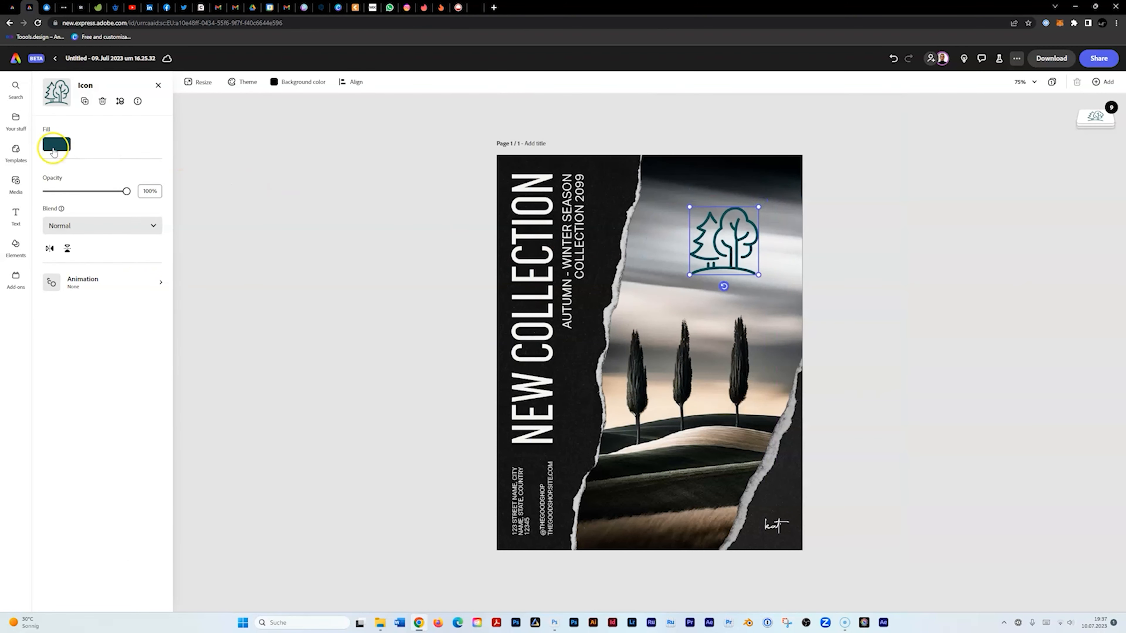
Step: Try Multiply and Screen blends on the tree icon and adjust its size
click(105, 225)
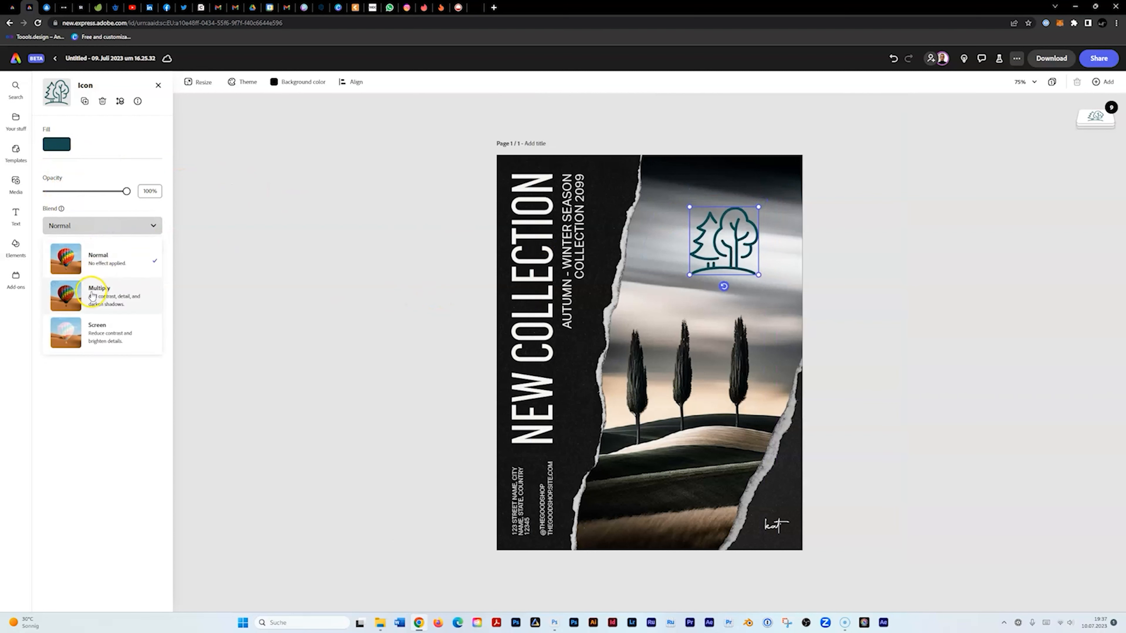
click(107, 303)
click(101, 225)
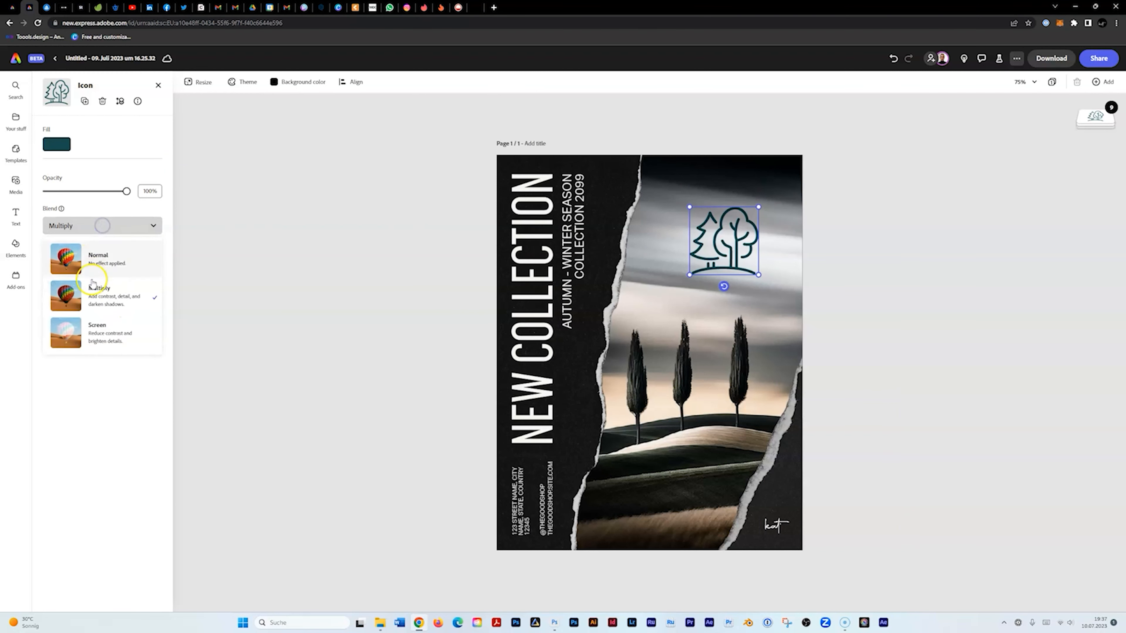
click(112, 335)
drag(759, 207, 748, 226)
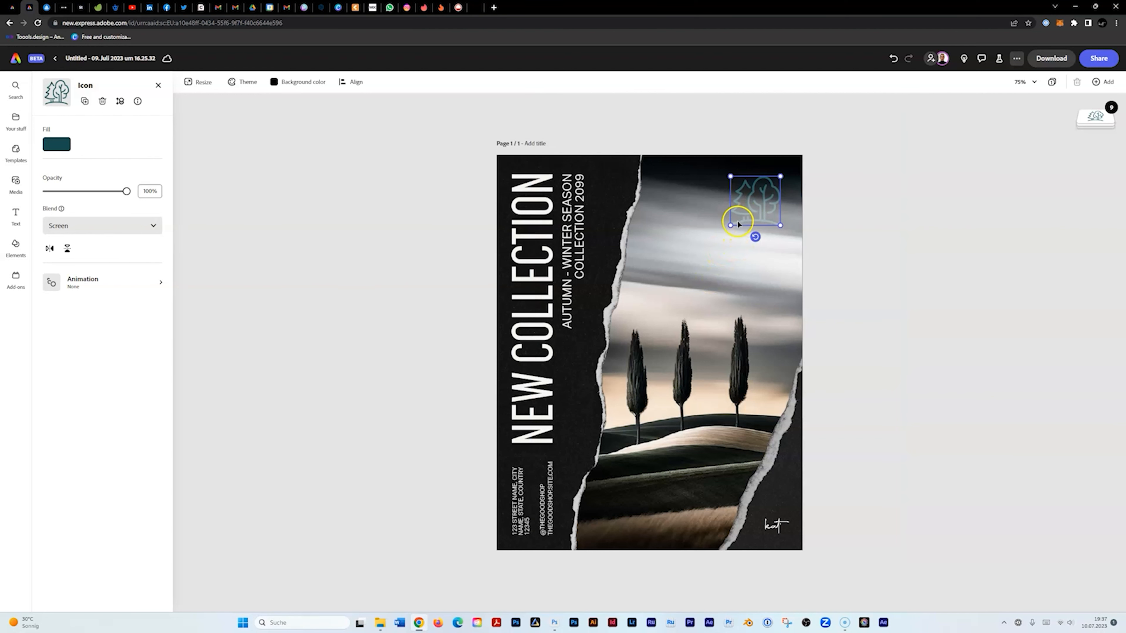
drag(731, 225, 713, 255)
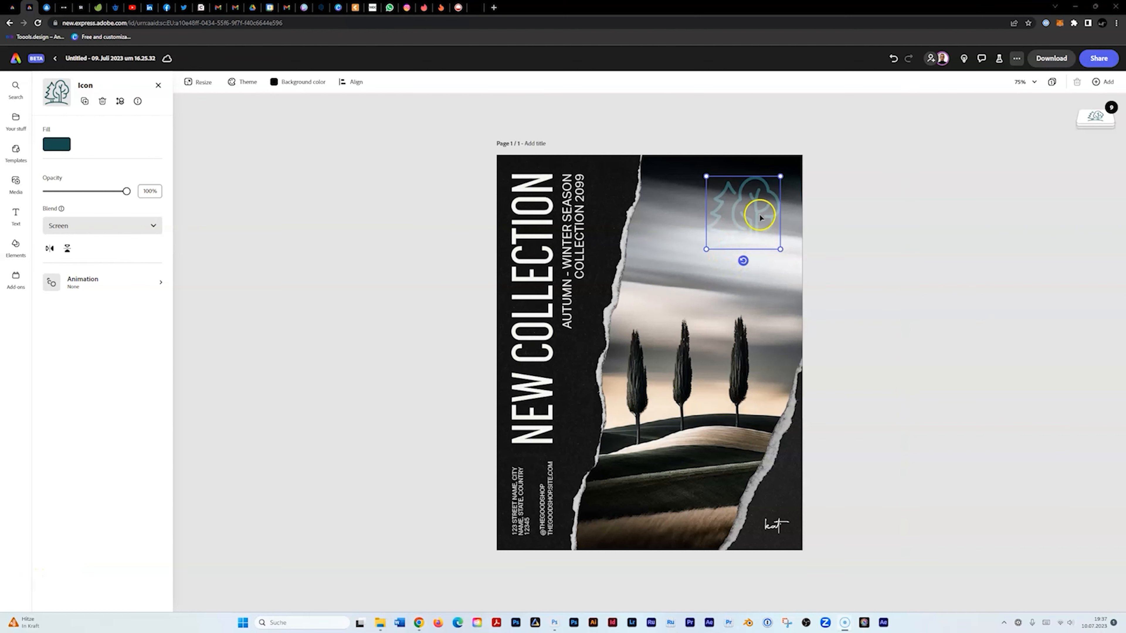
drag(781, 176, 751, 206)
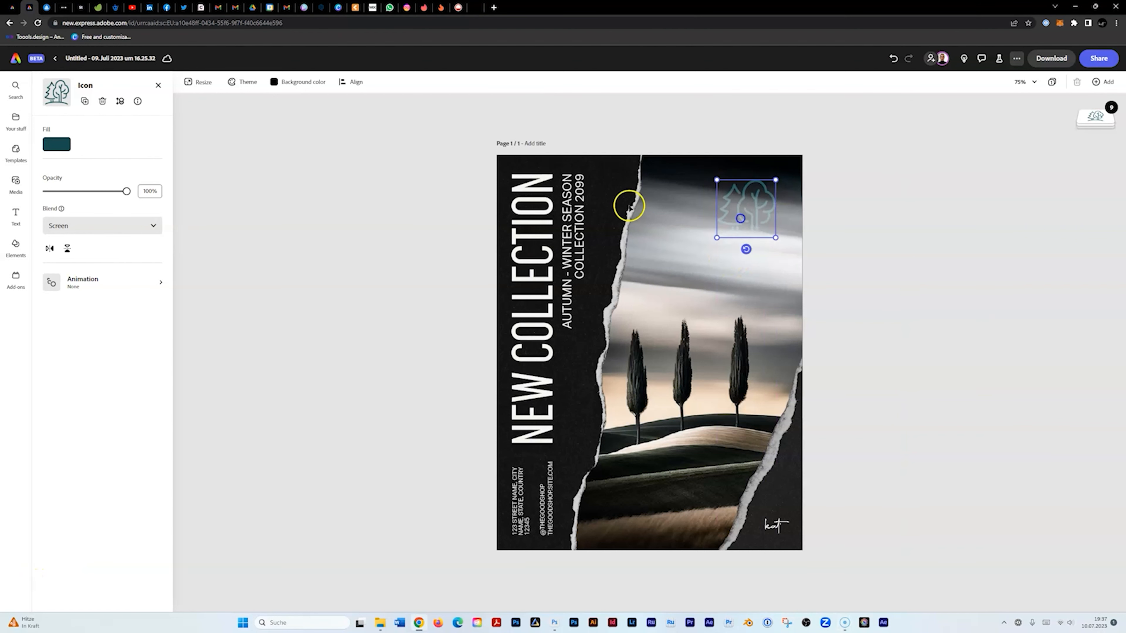
Step: Set the tree icon's blend back to Normal and close its properties
click(80, 227)
click(88, 254)
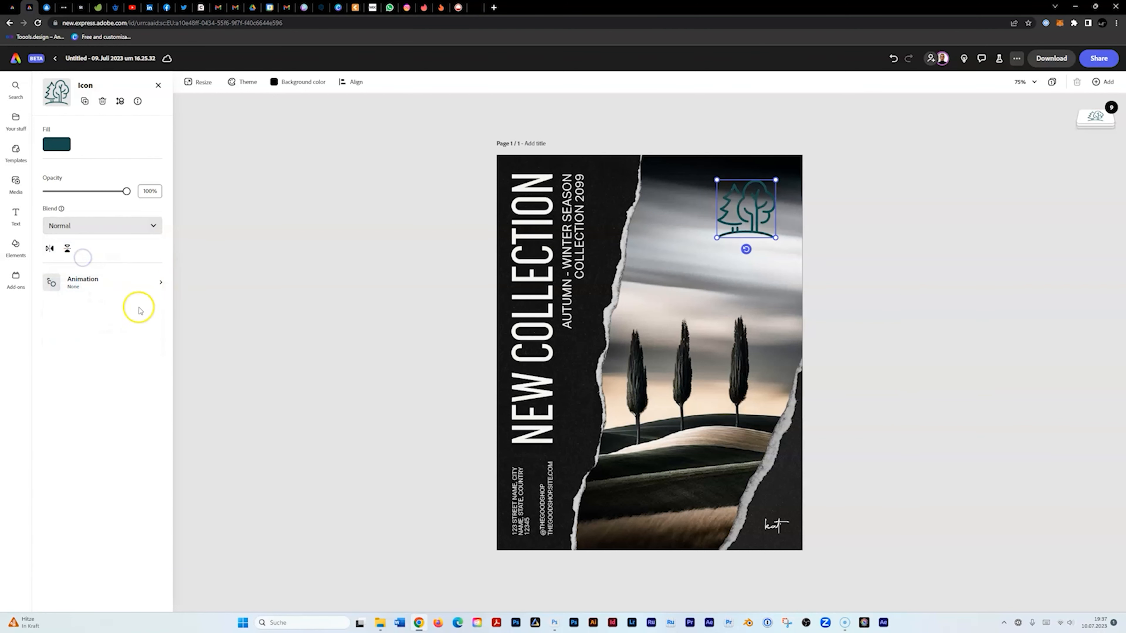
click(71, 291)
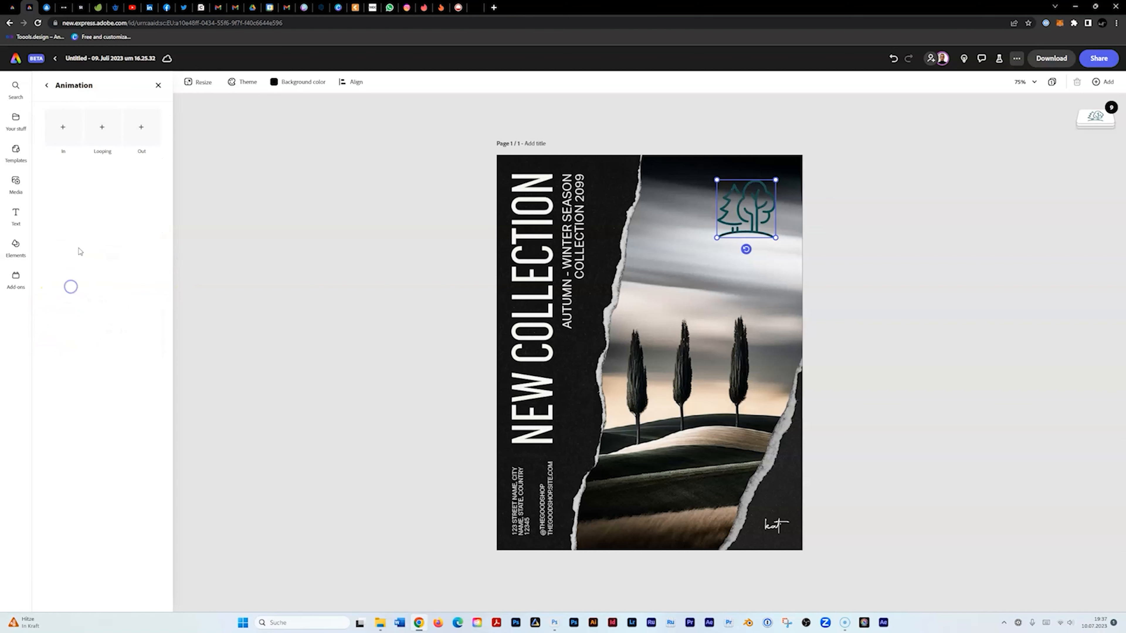
click(46, 85)
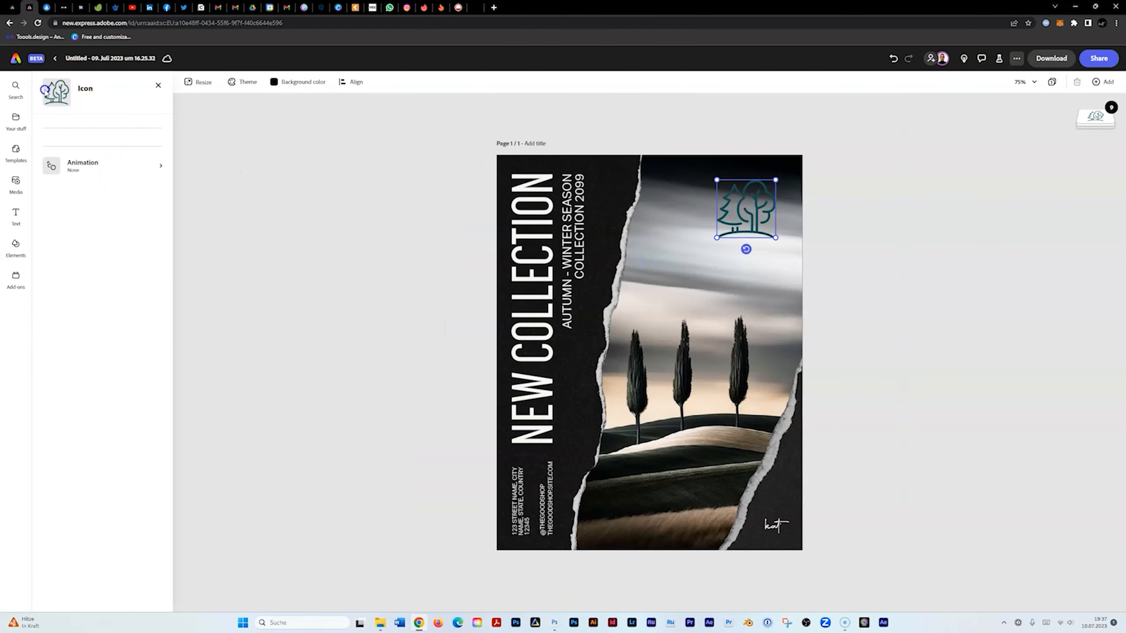
click(157, 84)
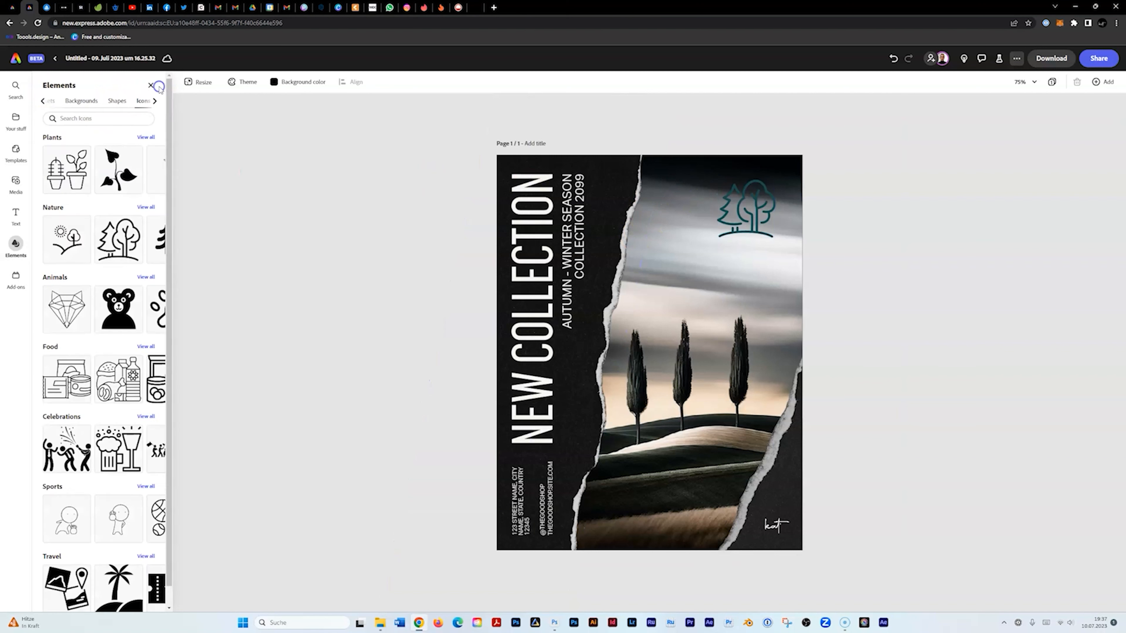
Step: Add the black brush stroke from Design Assets and move it up into the sky
click(117, 101)
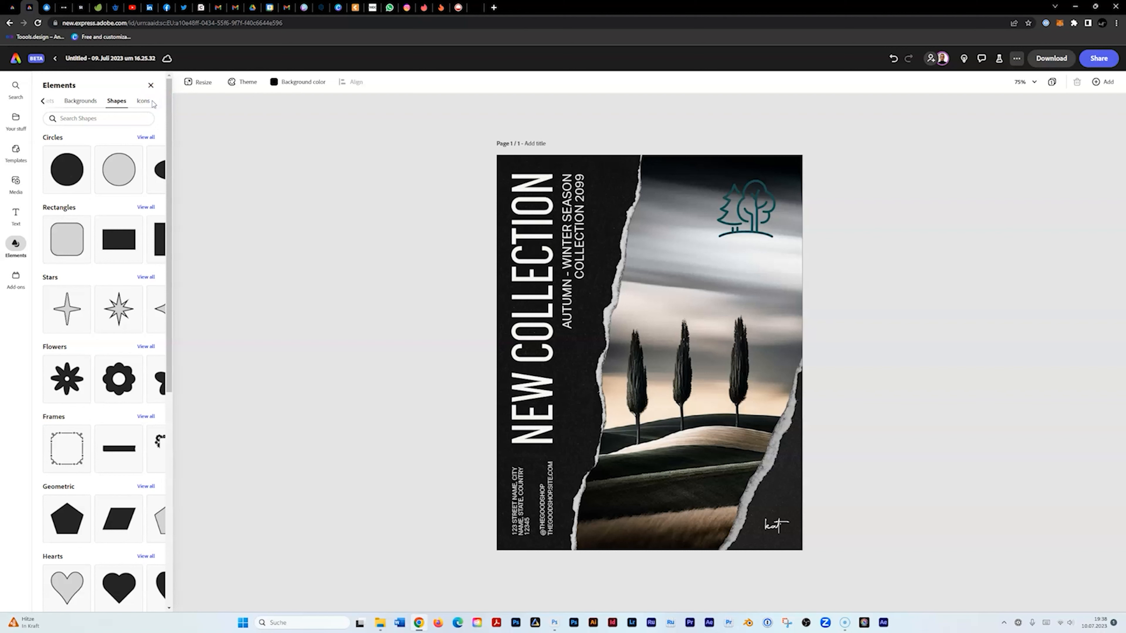
click(43, 100)
click(100, 105)
click(67, 102)
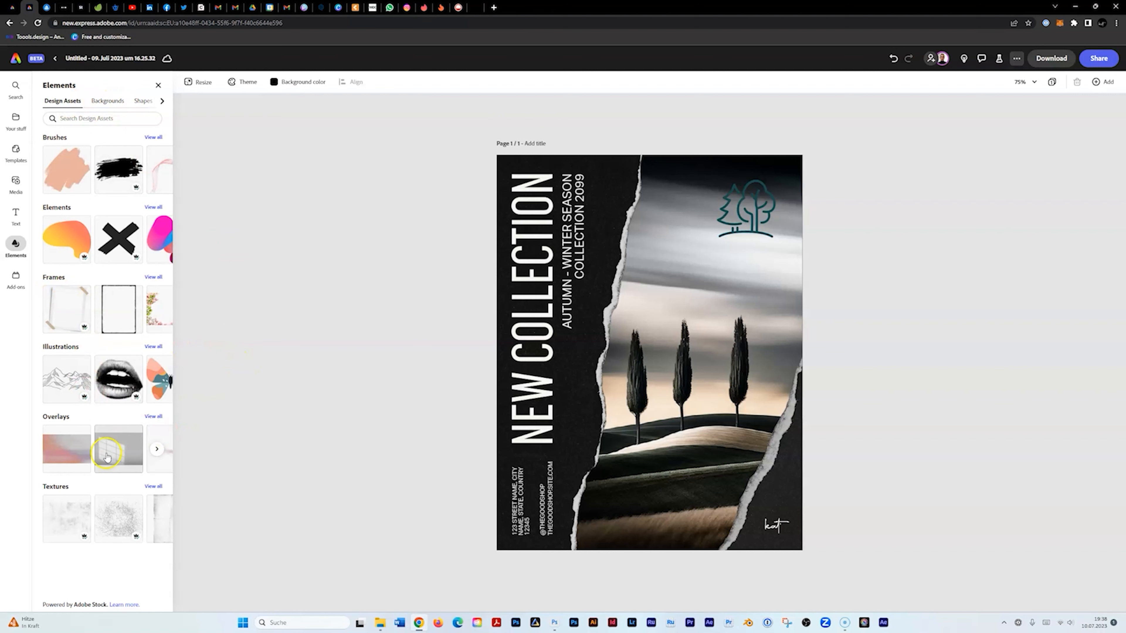
click(119, 168)
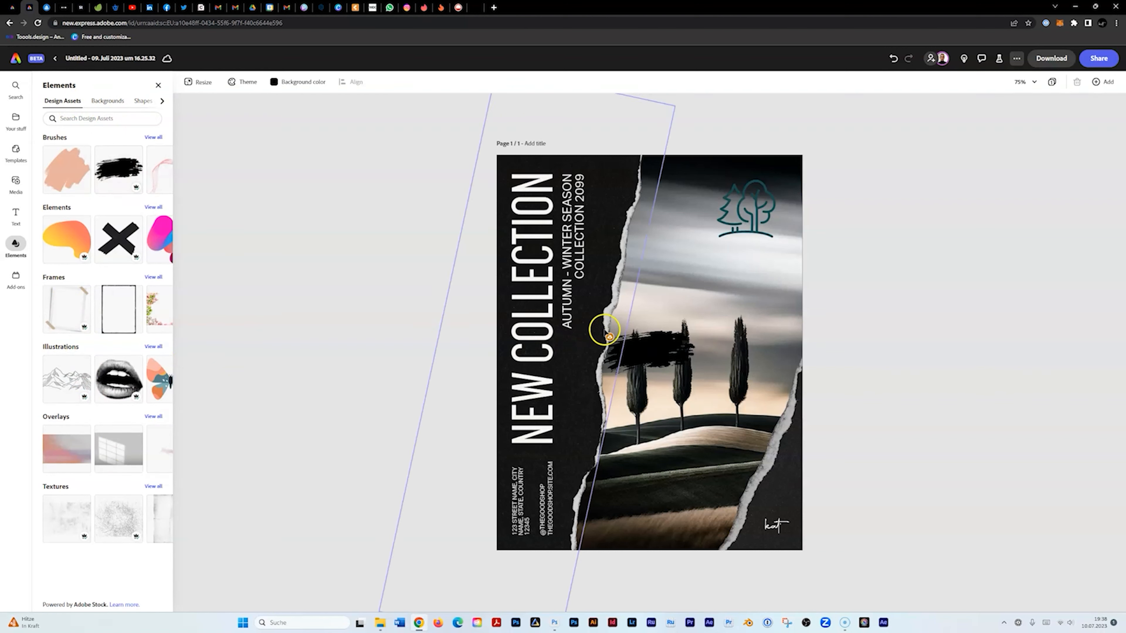
click(650, 349)
mouse_move(650, 349)
mouse_down()
mouse_move(734, 277)
mouse_move(690, 254)
mouse_move(694, 265)
mouse_up()
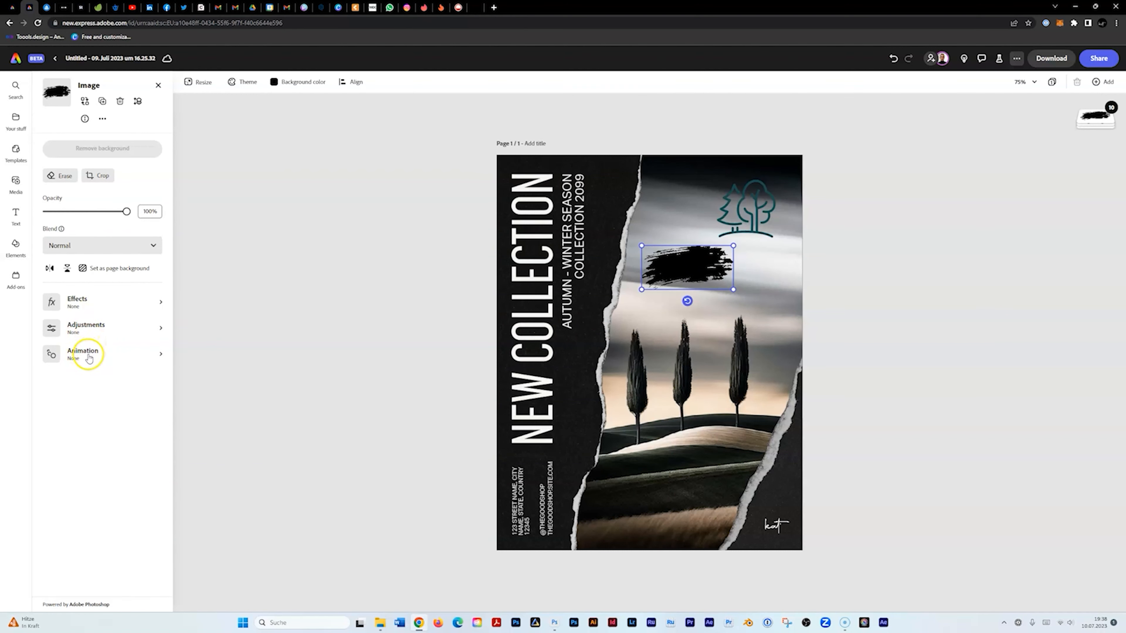
Step: Delete the brush stroke and close the Elements library
key(Delete)
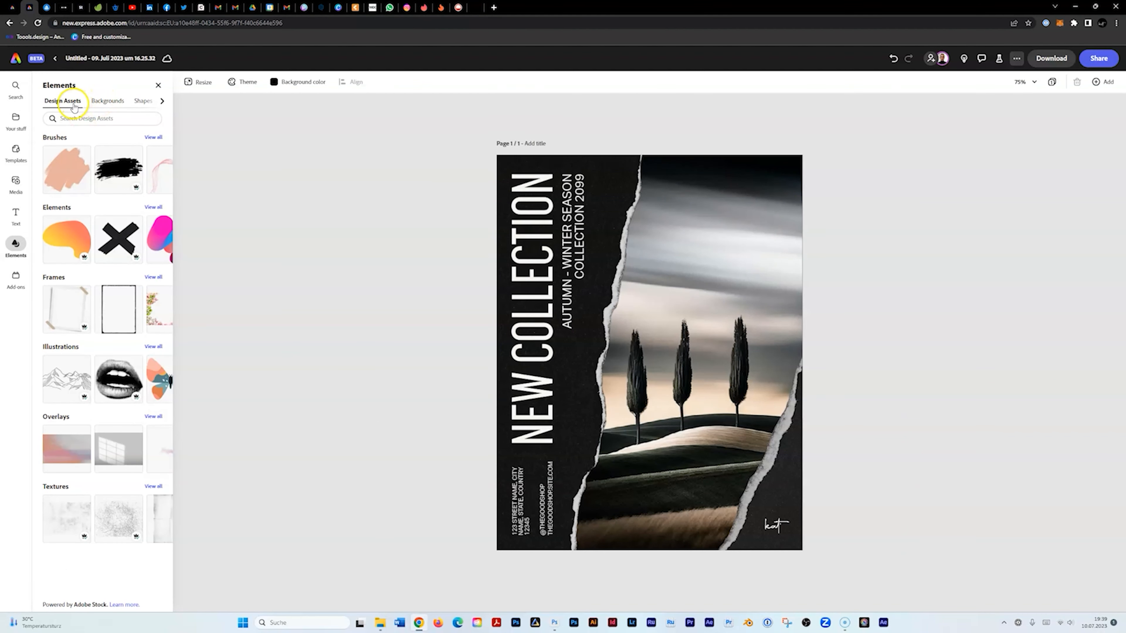
click(158, 85)
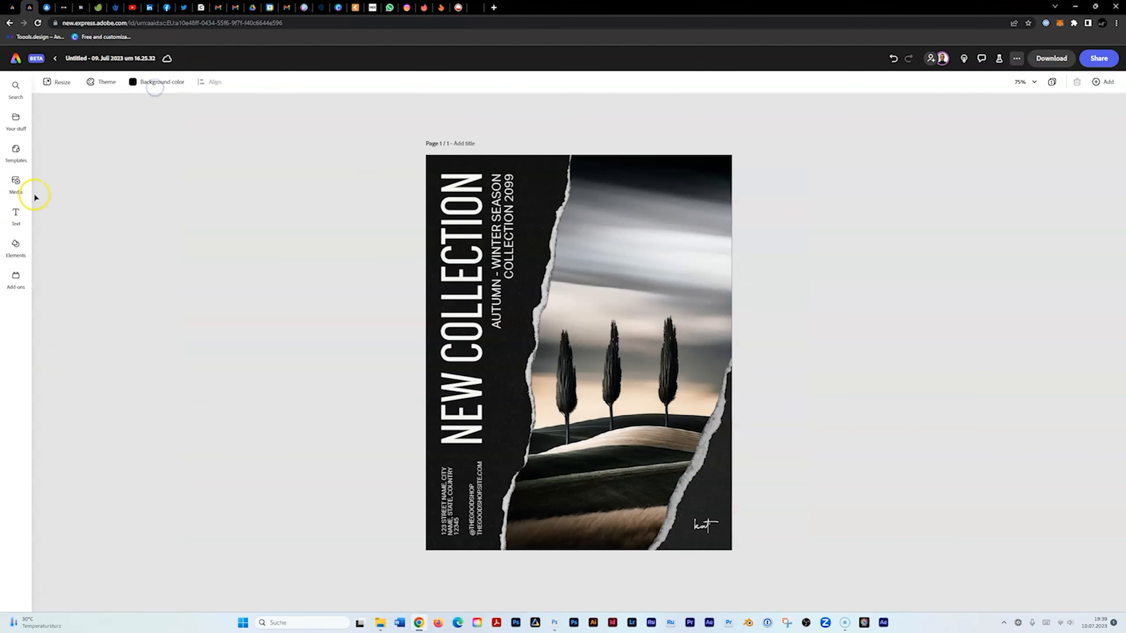
click(16, 180)
click(15, 244)
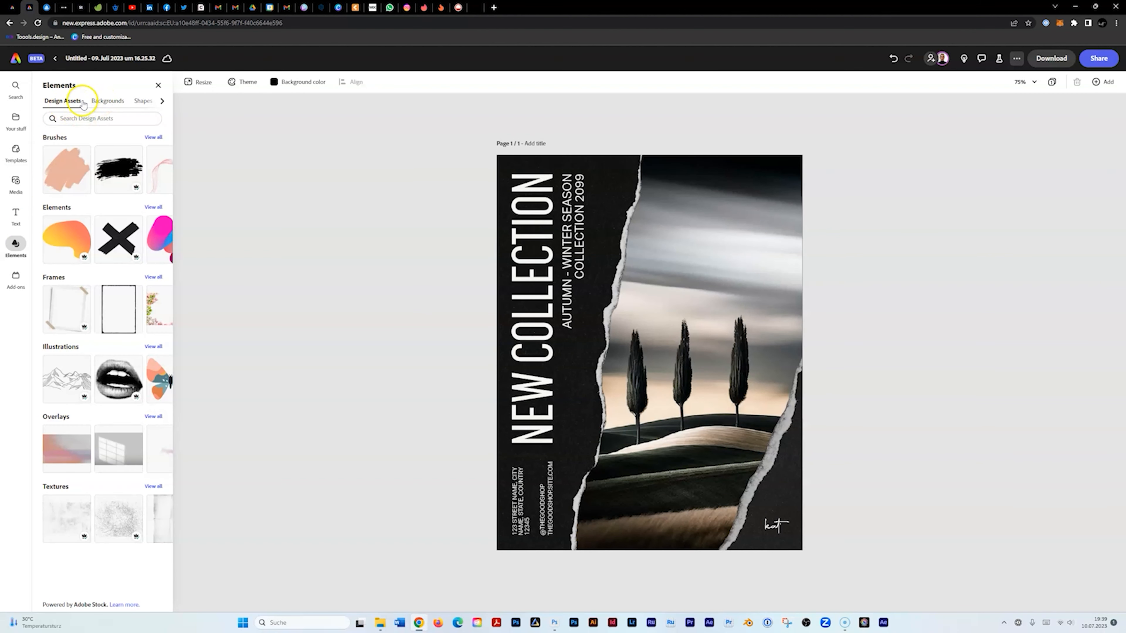
click(158, 86)
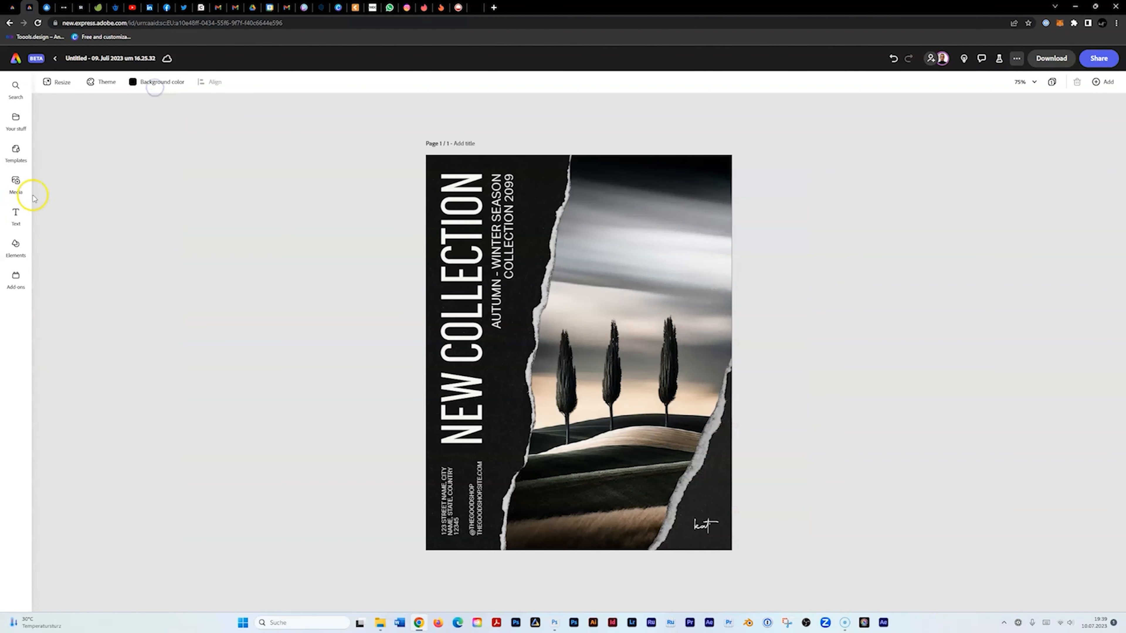
Step: Search stock photos for 'leaves' and place the flying green leaves photo mid-poster
click(17, 179)
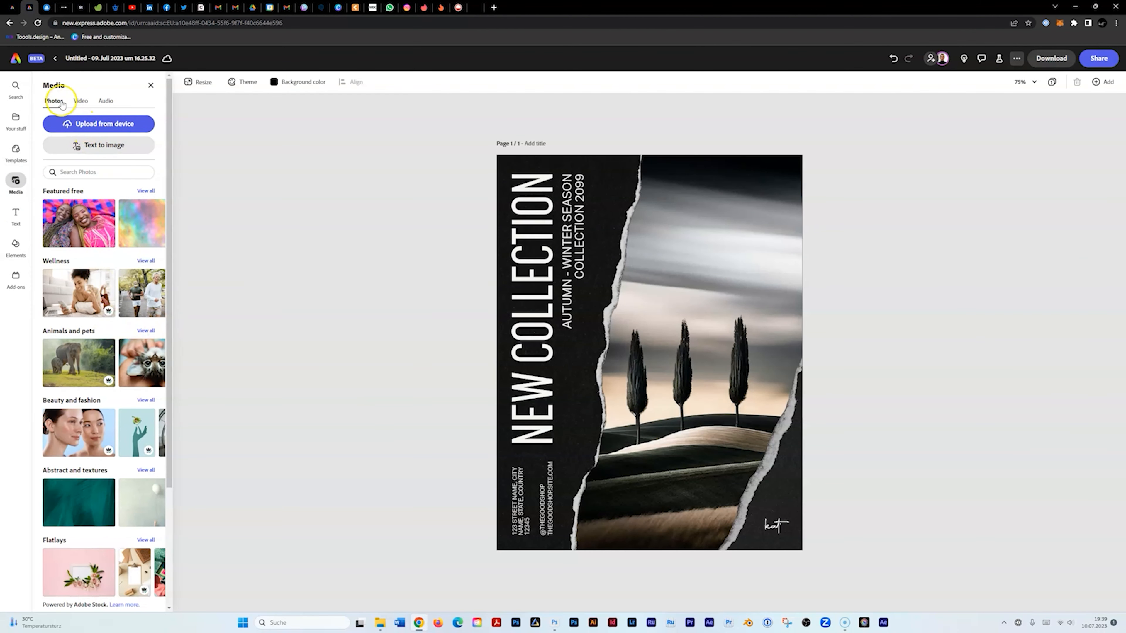
click(85, 172)
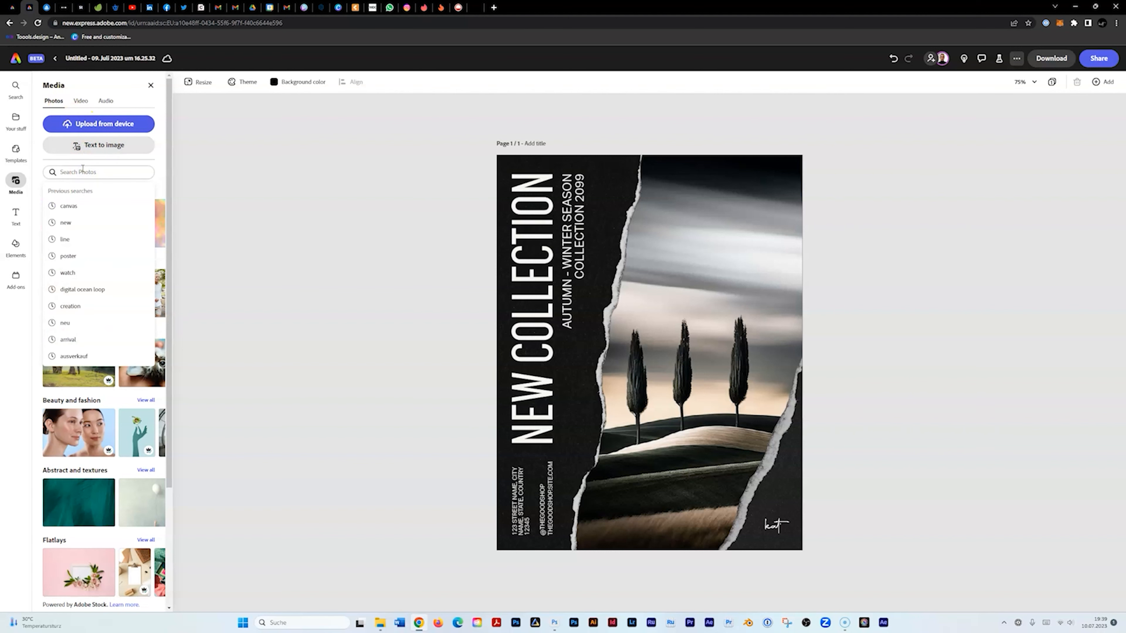
text(lea)
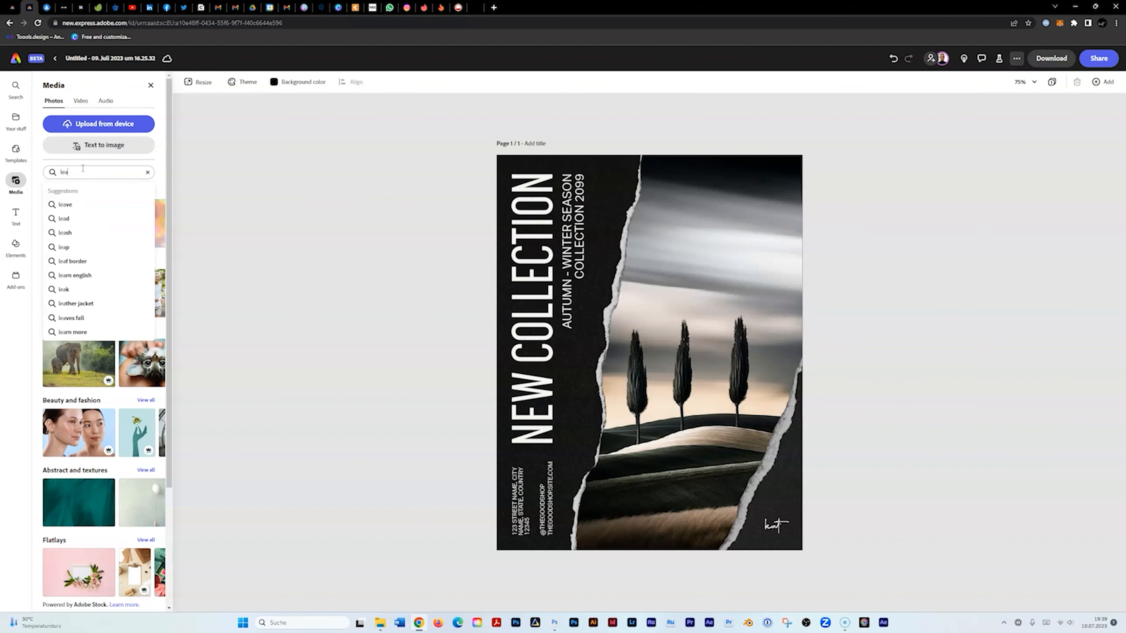
text(ves)
key(Return)
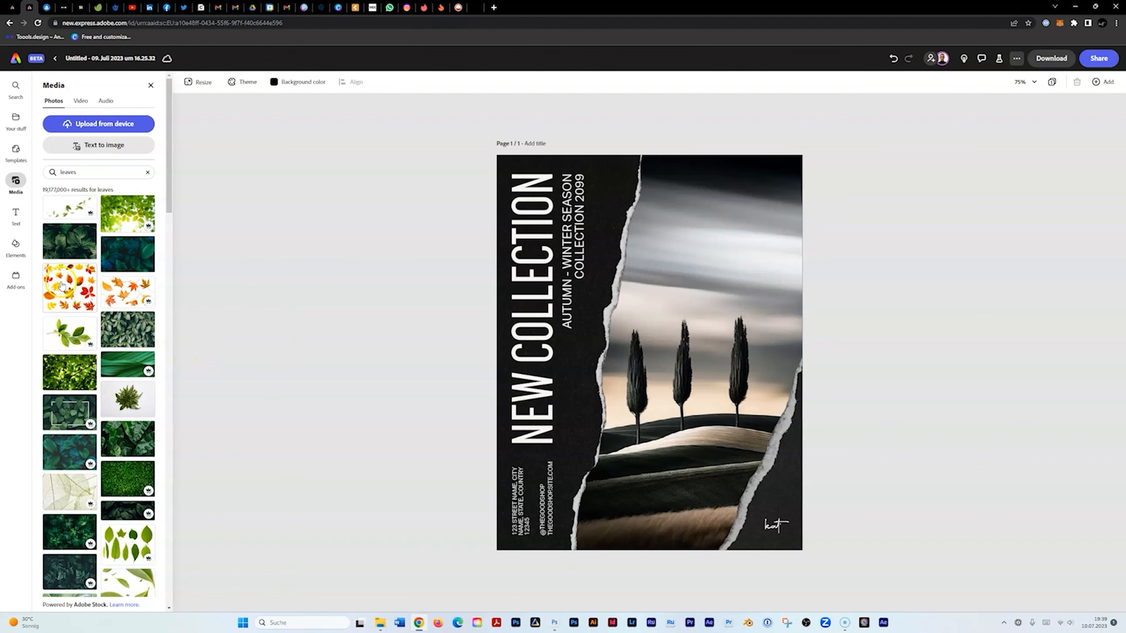
click(69, 206)
drag(559, 204, 684, 262)
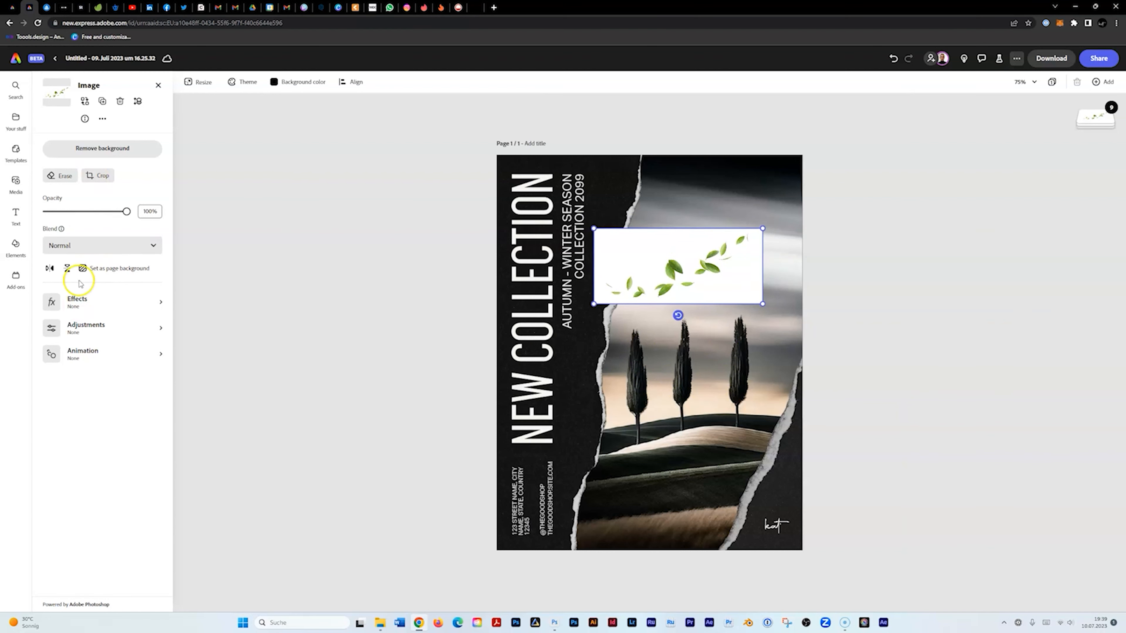
Step: Set the leaf photo's blend to Multiply and shrink it toward the upper right
click(79, 245)
click(83, 311)
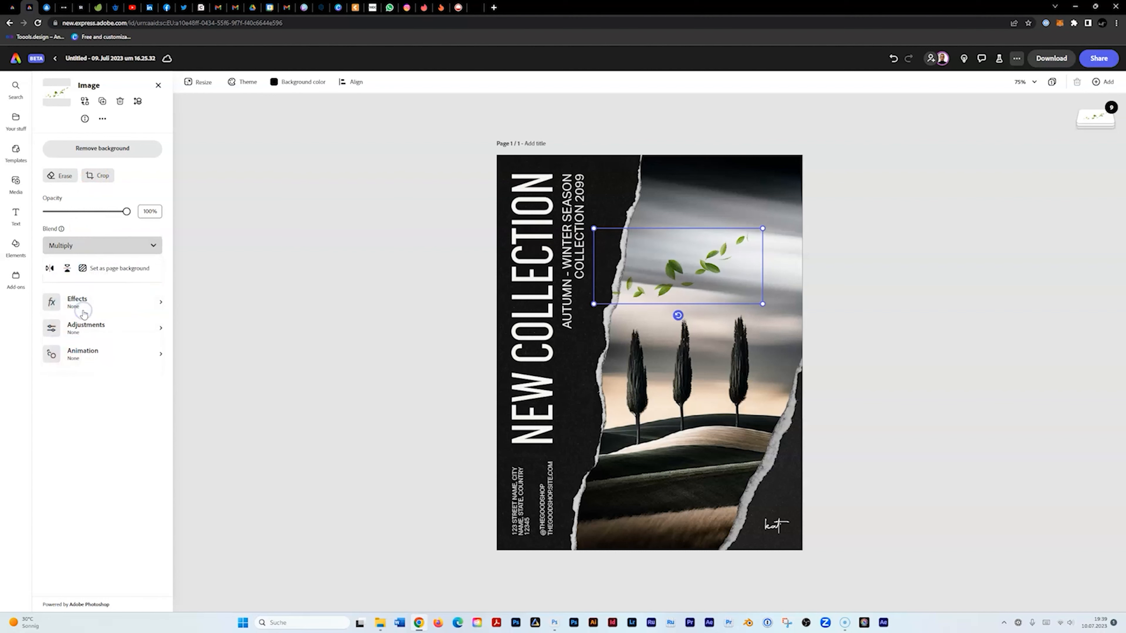
drag(762, 228, 730, 243)
drag(681, 269, 713, 245)
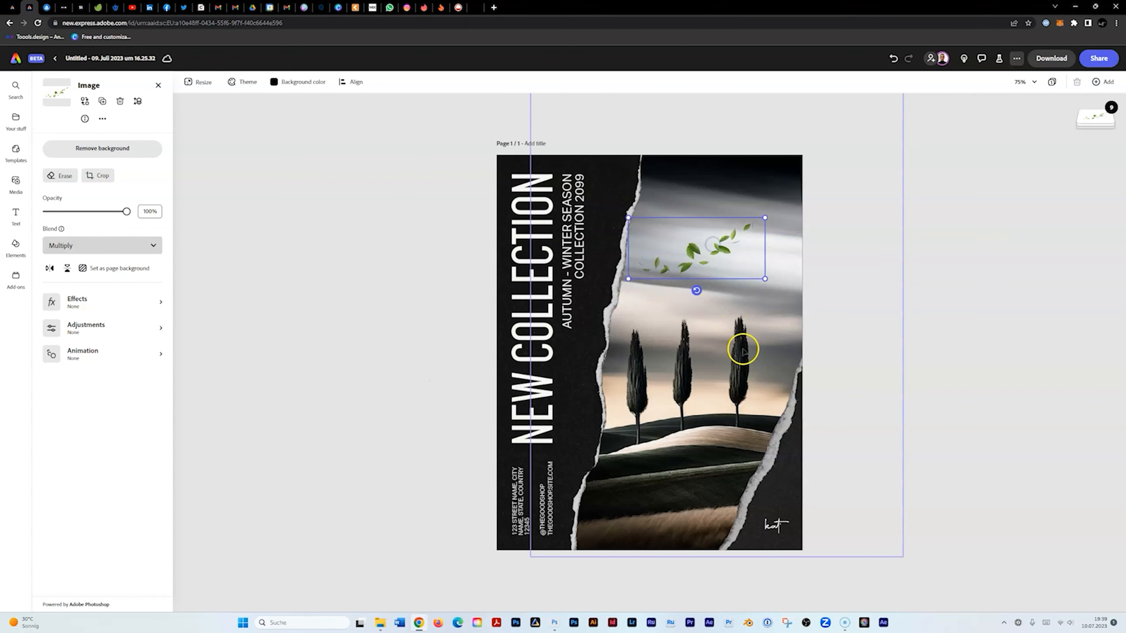
Step: Experiment with the leaves' saturation, highlights and contrast, then reset all adjustments
click(94, 330)
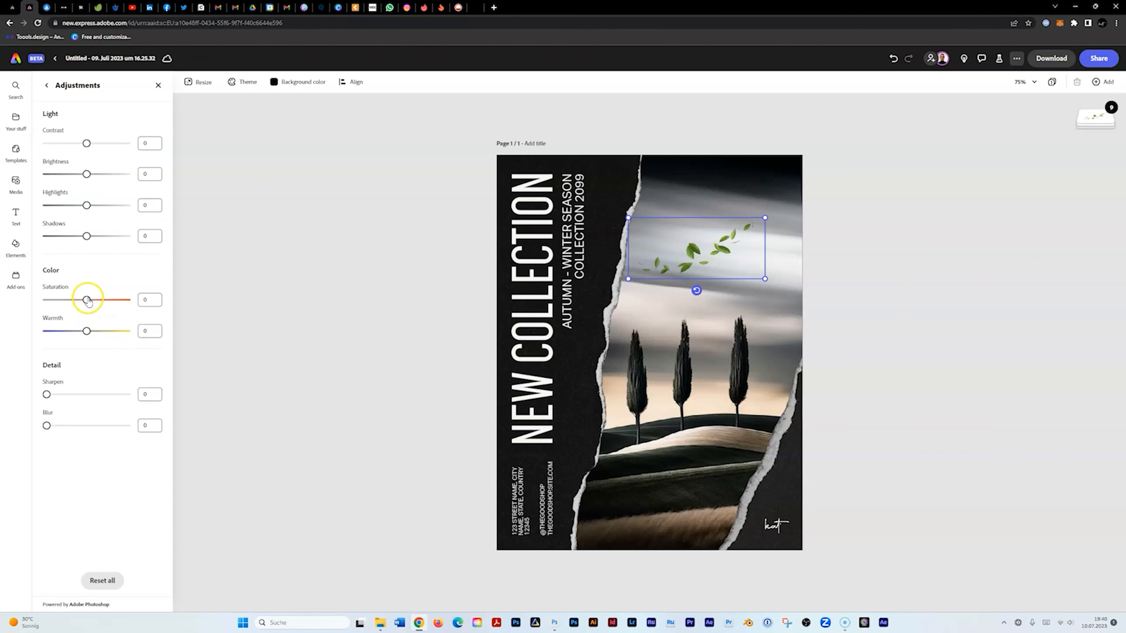
drag(74, 302, 73, 302)
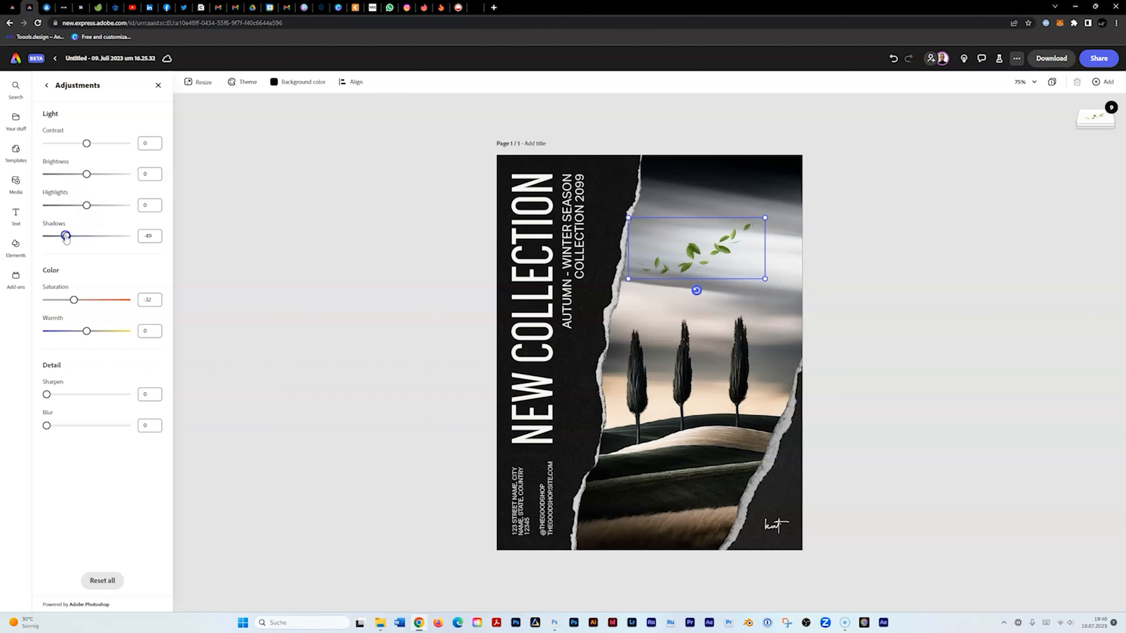
drag(87, 205, 49, 201)
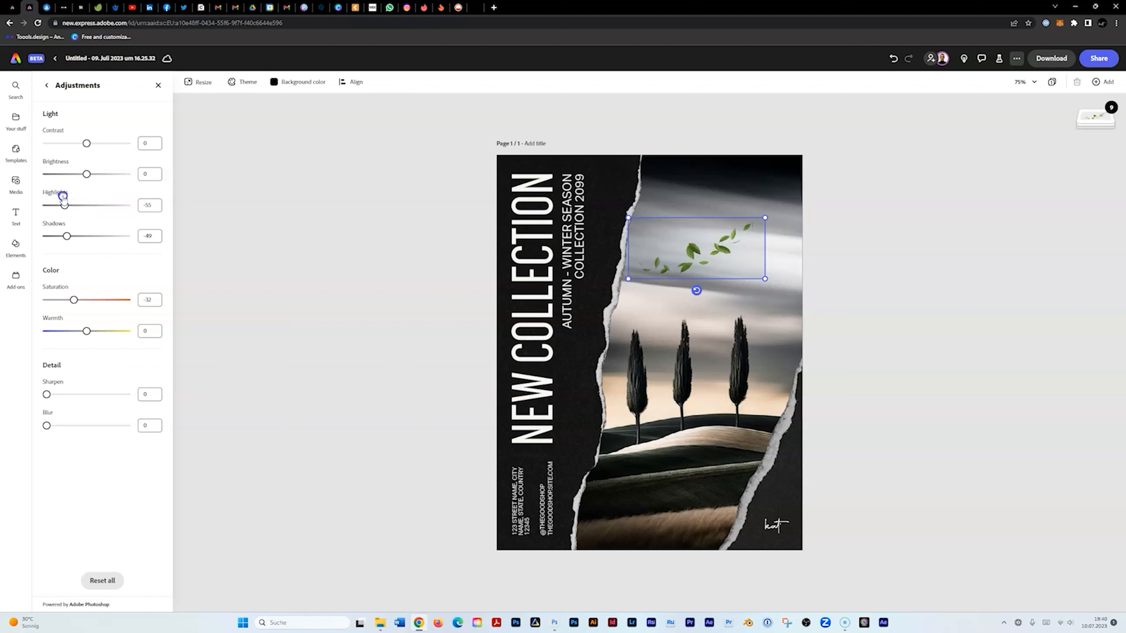
drag(86, 143, 102, 144)
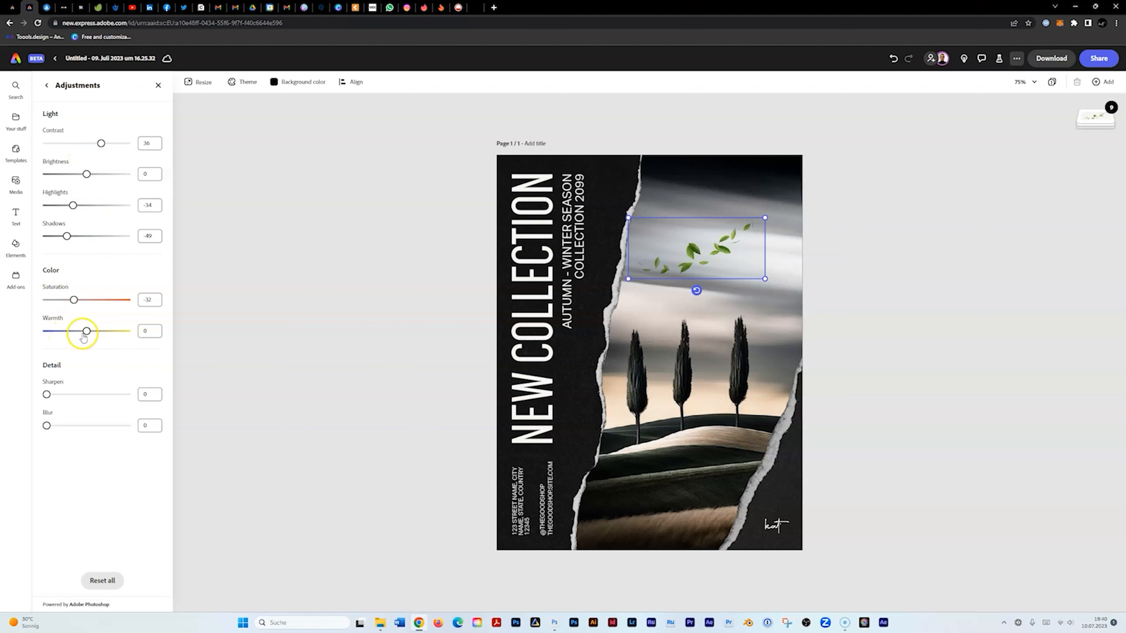
drag(74, 300, 64, 300)
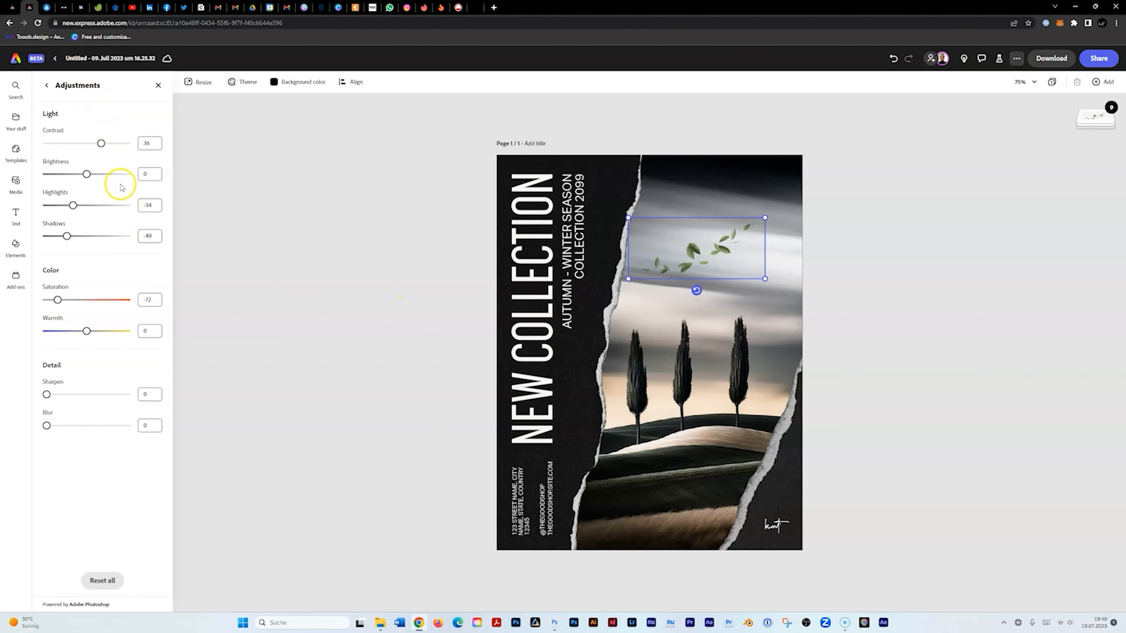
click(102, 580)
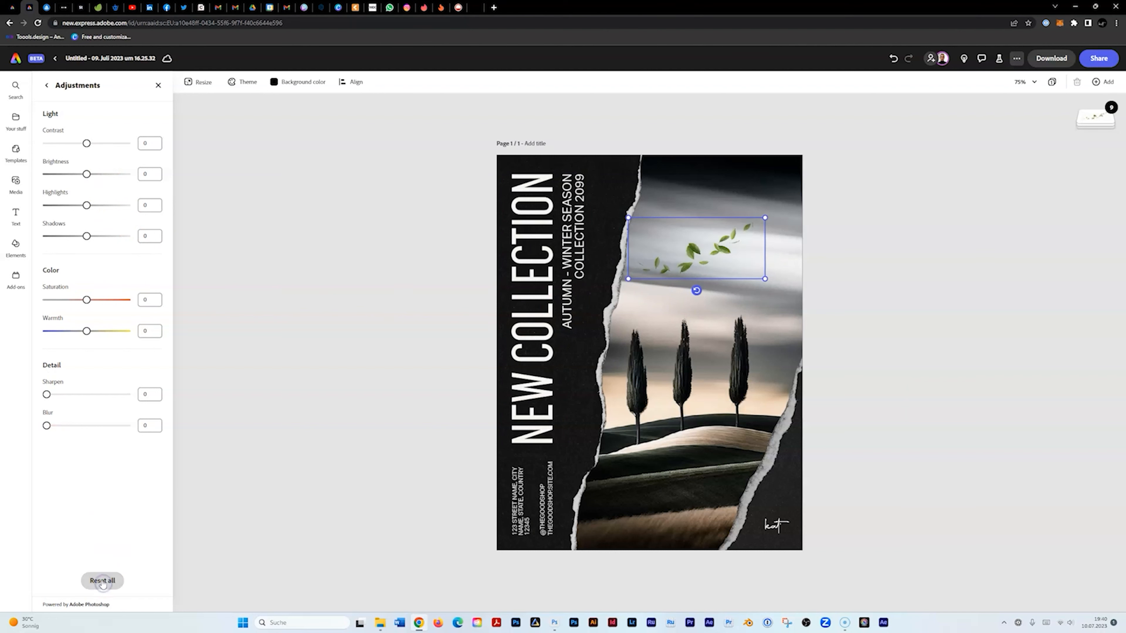
click(46, 85)
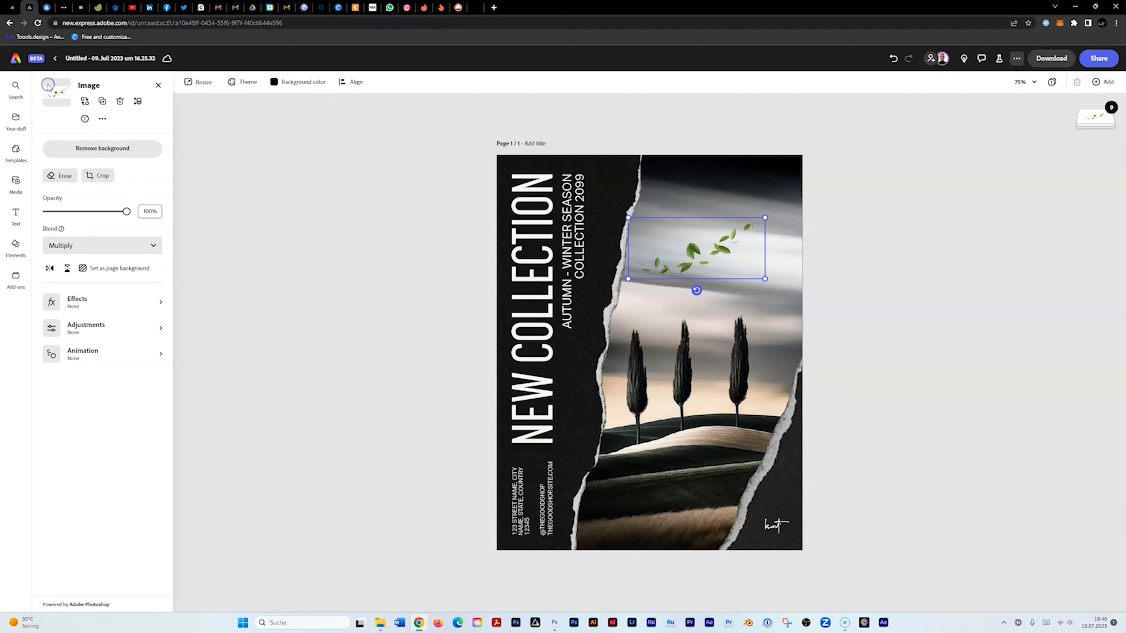
Step: Remove the leaves photo's background, rotate it nearly upright, and set blending to Normal
click(103, 154)
drag(628, 279, 587, 297)
drag(676, 309, 726, 279)
drag(686, 232, 715, 251)
click(112, 149)
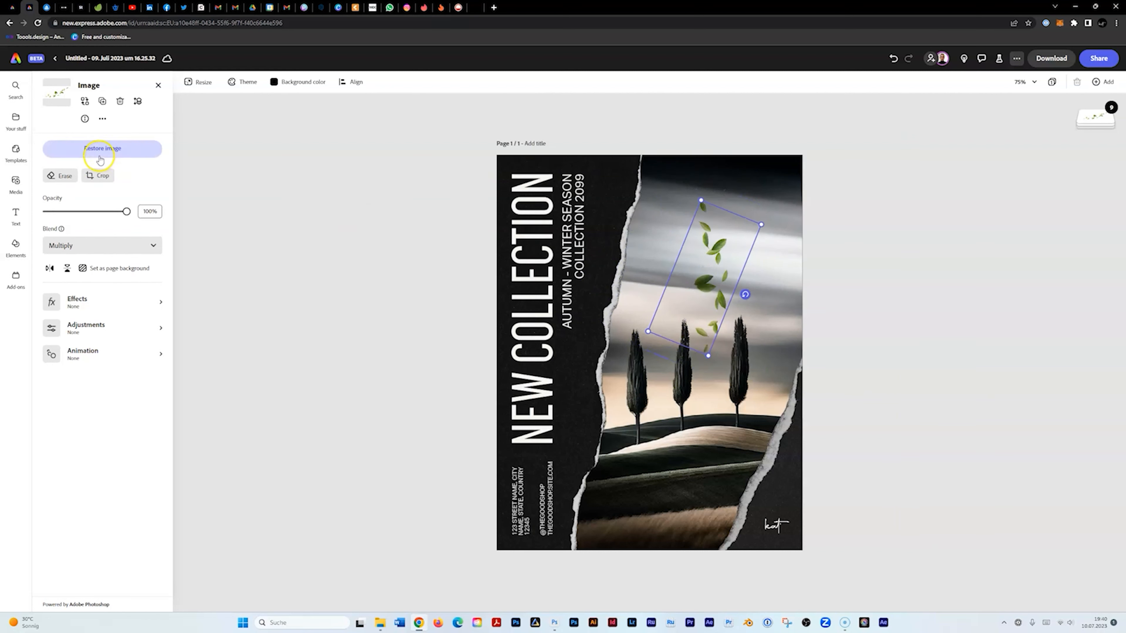
click(95, 238)
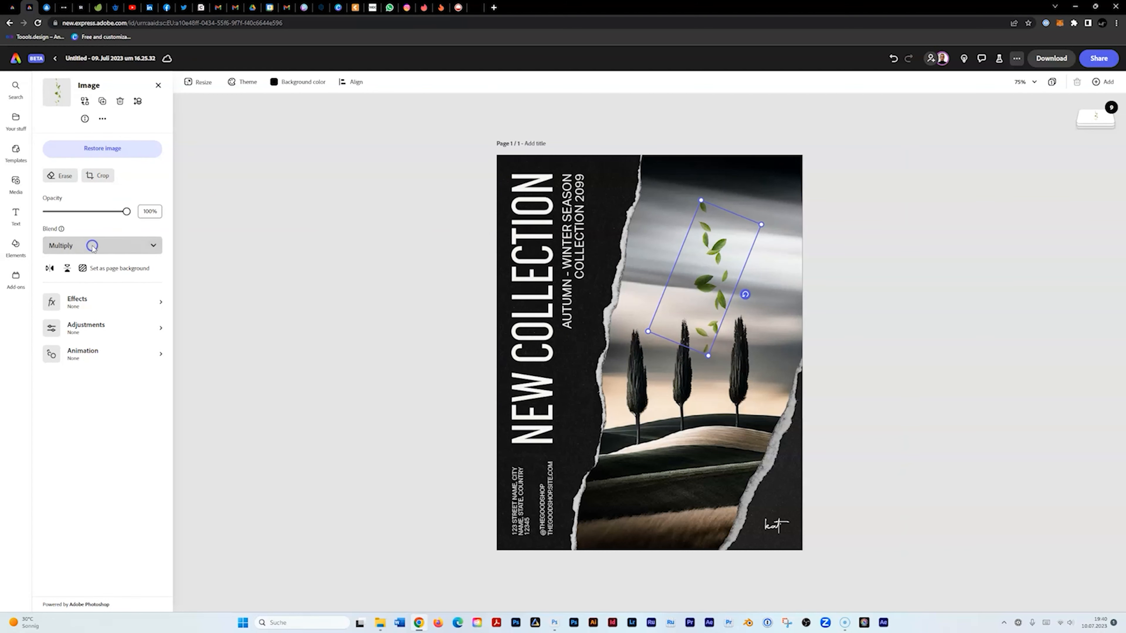
click(92, 271)
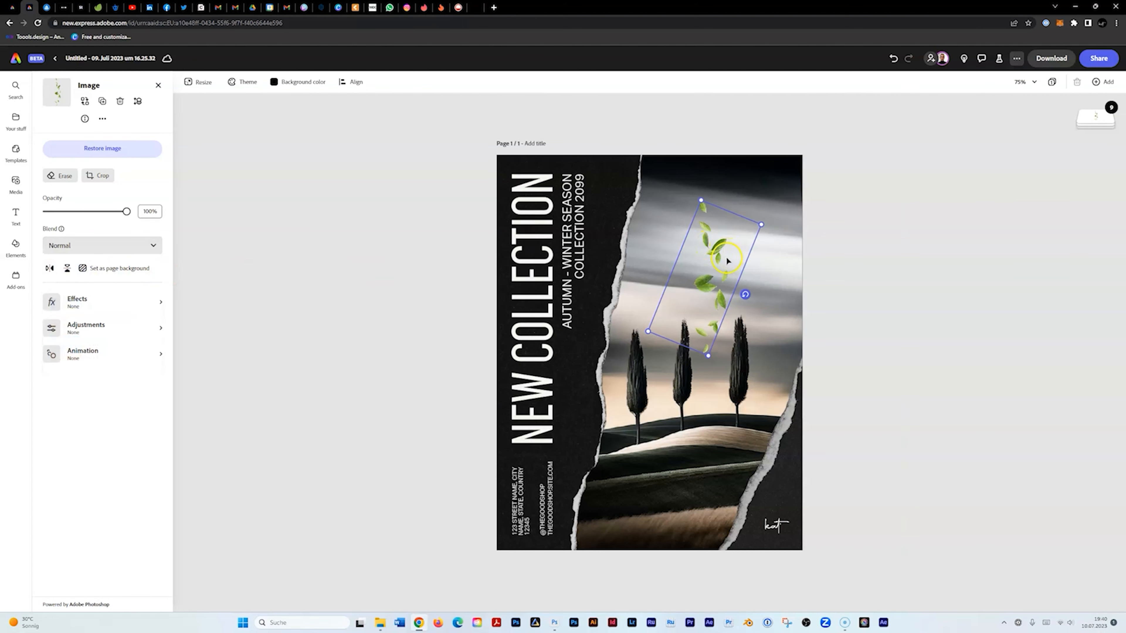
Step: Set leaves to contrast 55, brightness -53, highlights -86, shadows -50, saturation -86; angle along torn edge
click(83, 333)
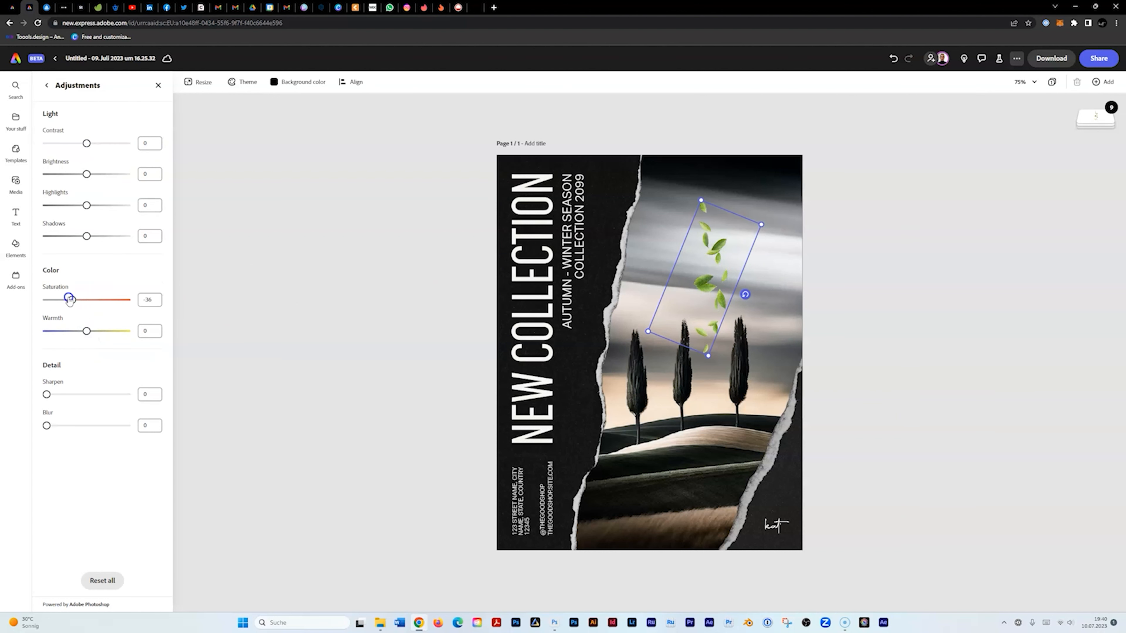
drag(69, 299, 68, 300)
drag(87, 236, 73, 238)
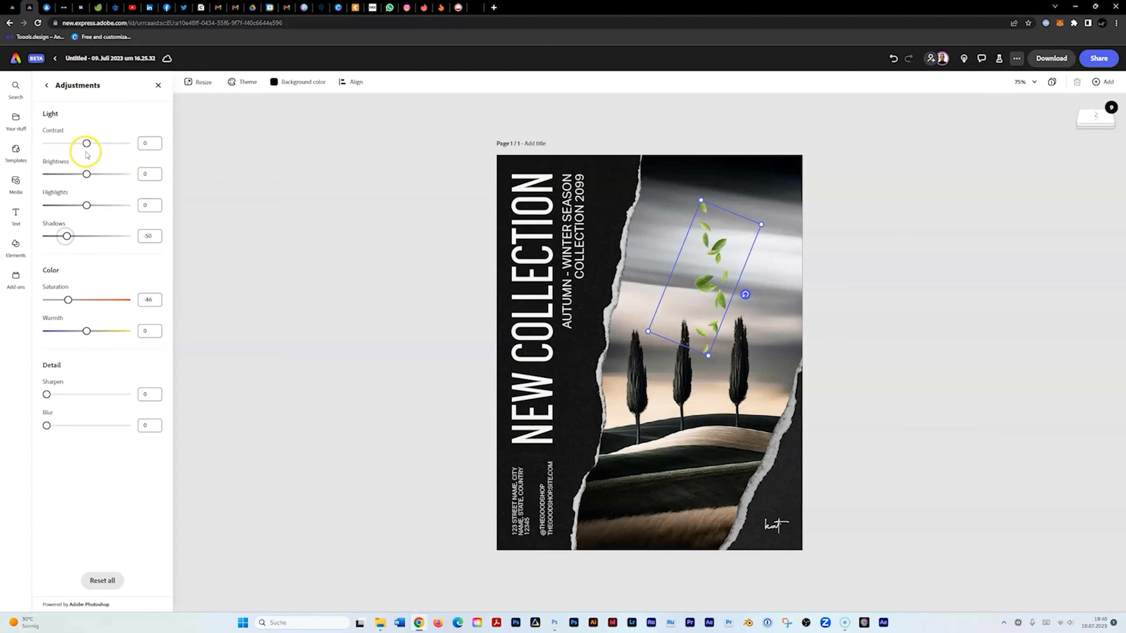
drag(109, 144, 67, 206)
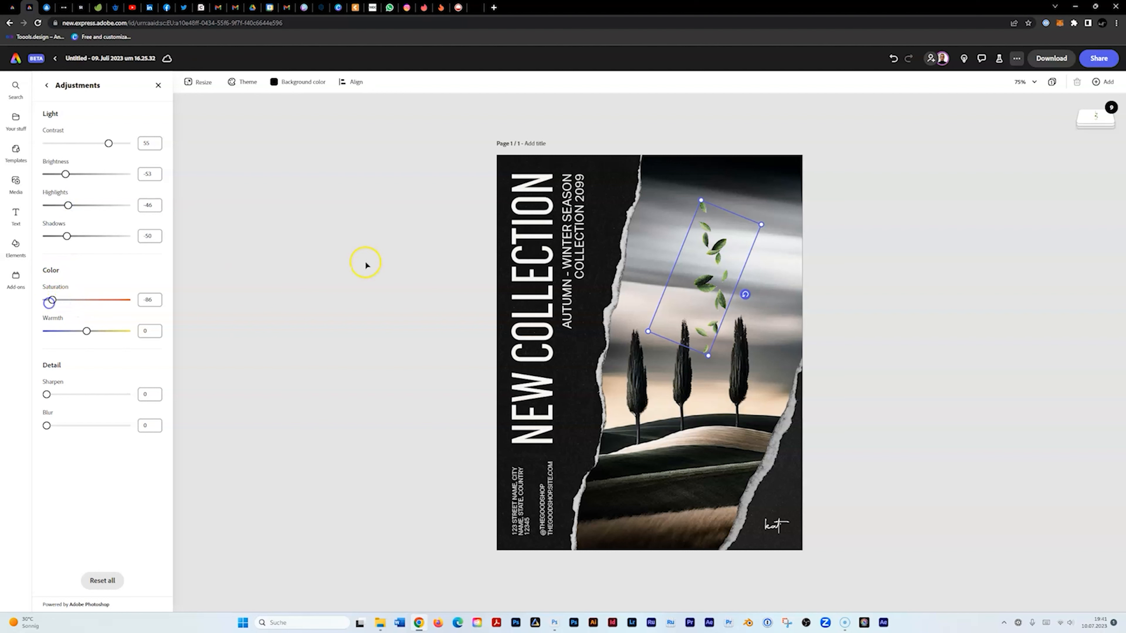
drag(762, 225, 755, 231)
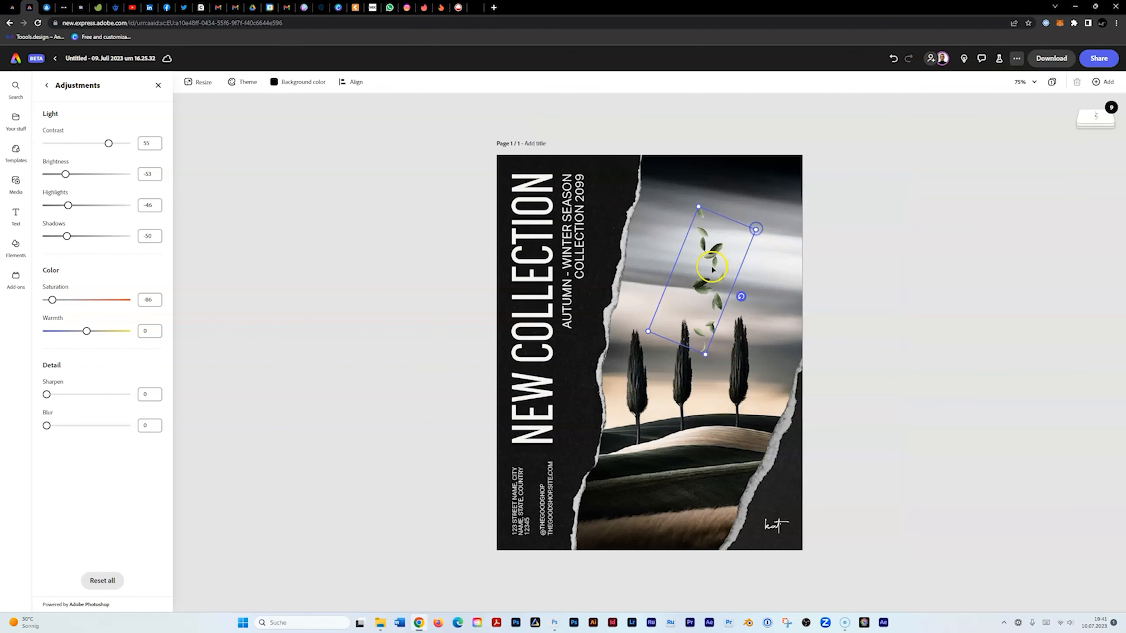
drag(708, 268, 599, 373)
drag(629, 445, 624, 454)
Step: Enlarge the cutout leaves and move them across the trees and over the dark text area
click(643, 436)
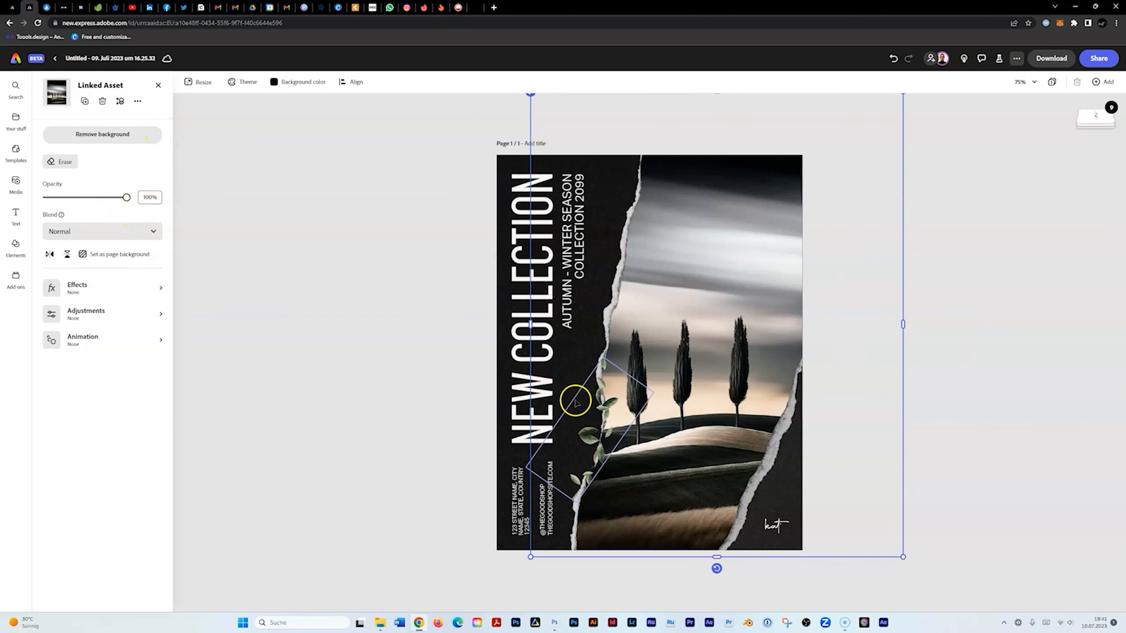
click(603, 402)
drag(656, 393, 757, 365)
drag(668, 359, 703, 306)
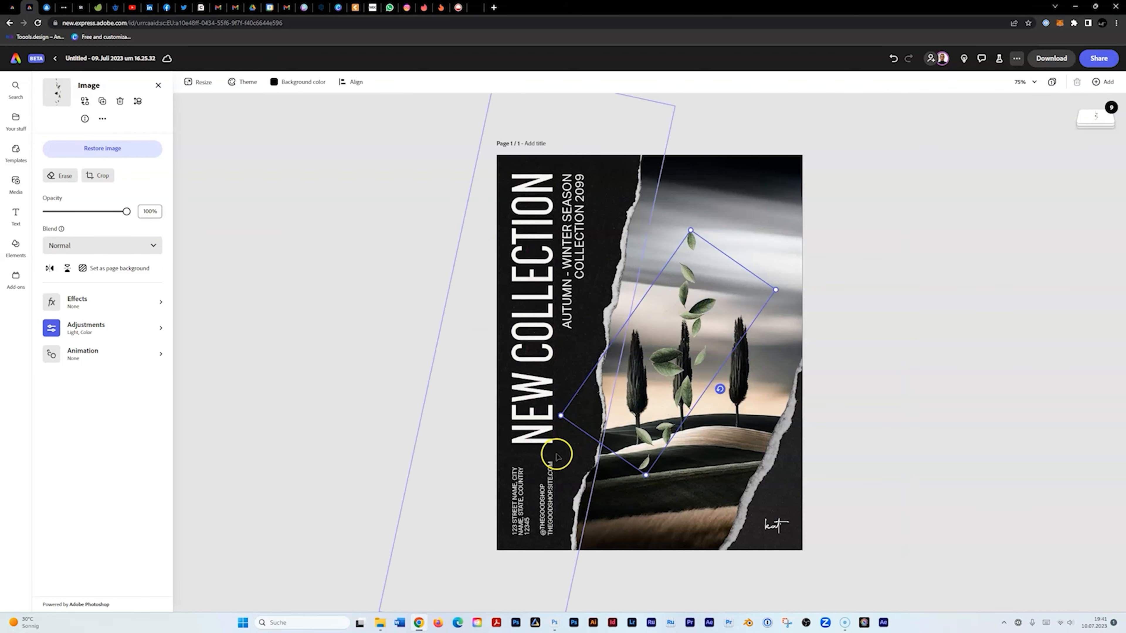
drag(560, 416, 476, 445)
mouse_move(695, 321)
mouse_down()
mouse_move(620, 333)
mouse_move(619, 309)
mouse_up()
Step: Open the leaves in Erase, close it without changes, and nudge the leaves up and right
click(64, 175)
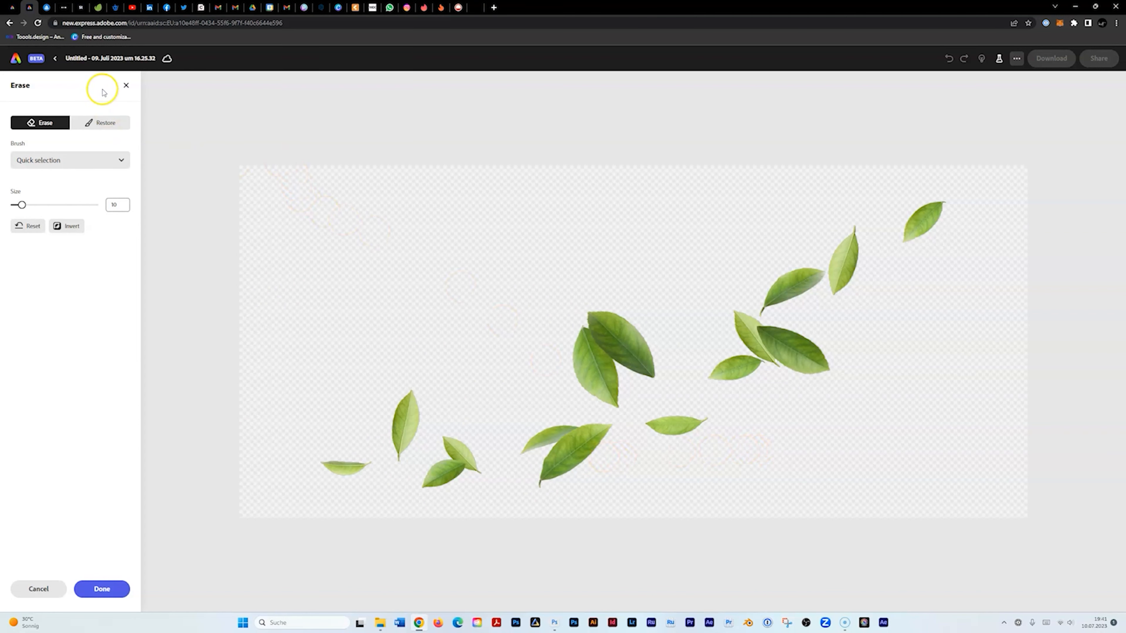
click(125, 85)
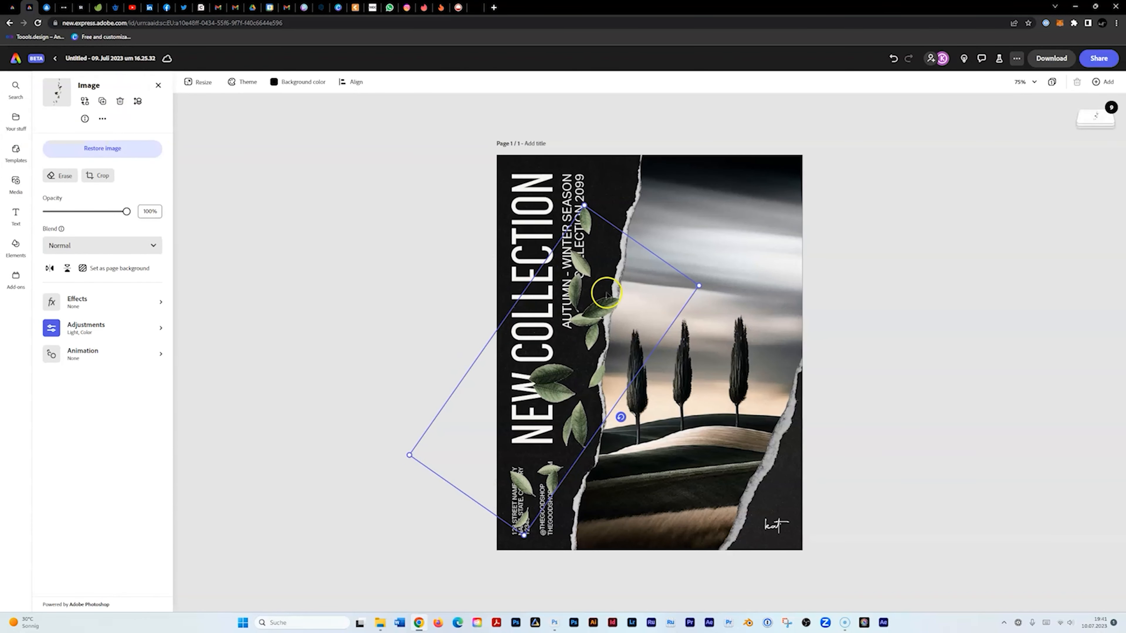
drag(612, 310, 643, 302)
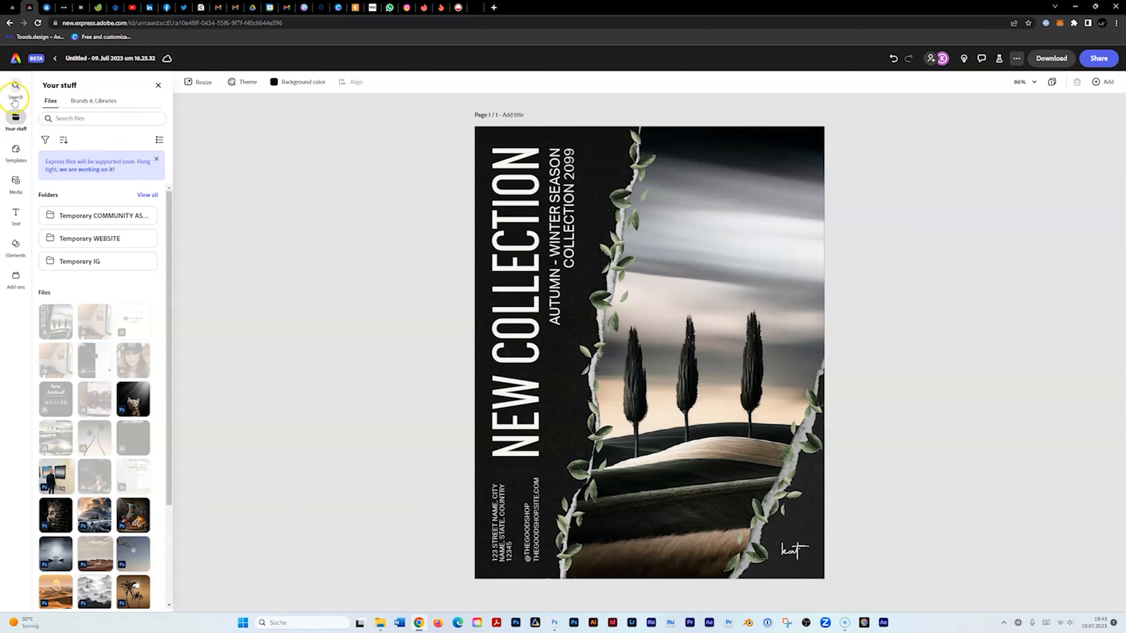
click(15, 61)
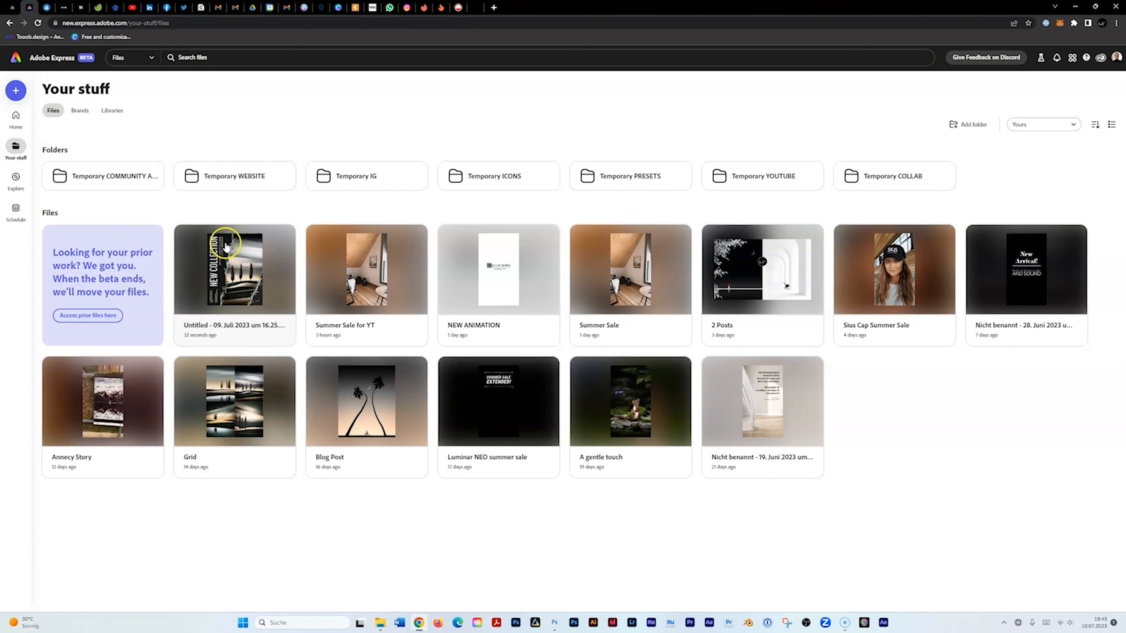
click(258, 280)
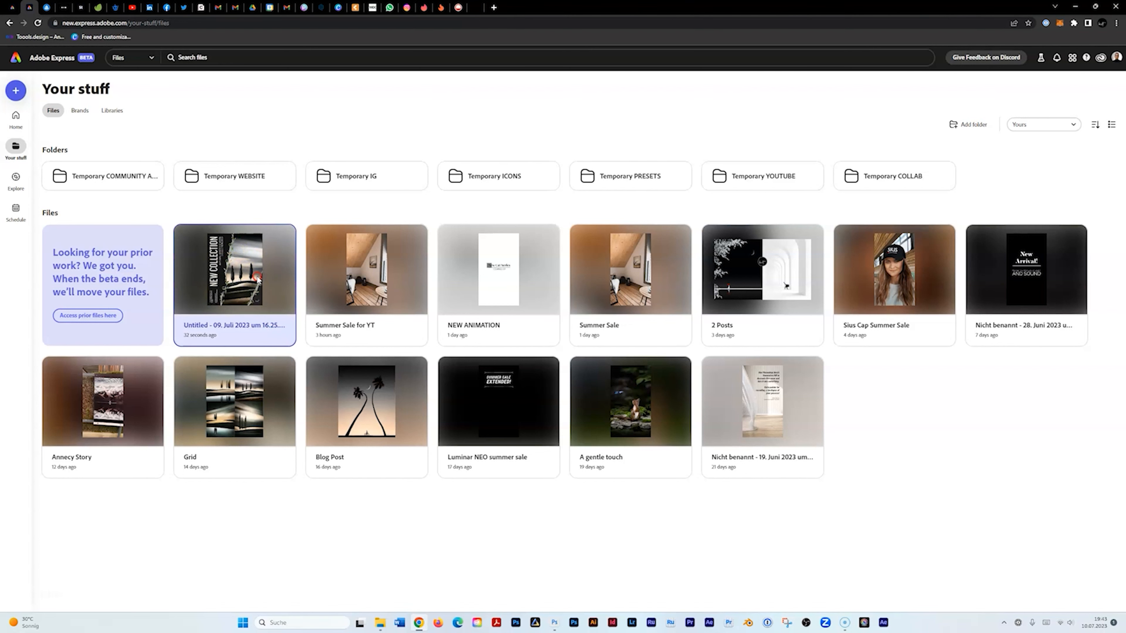
right_click(258, 279)
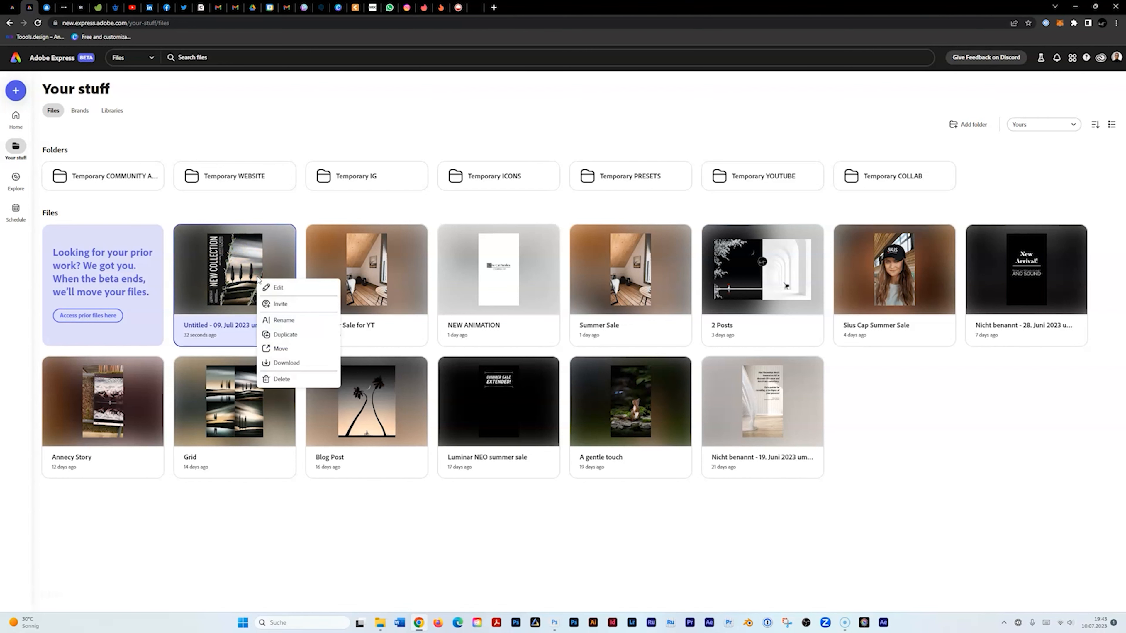
click(220, 267)
click(220, 266)
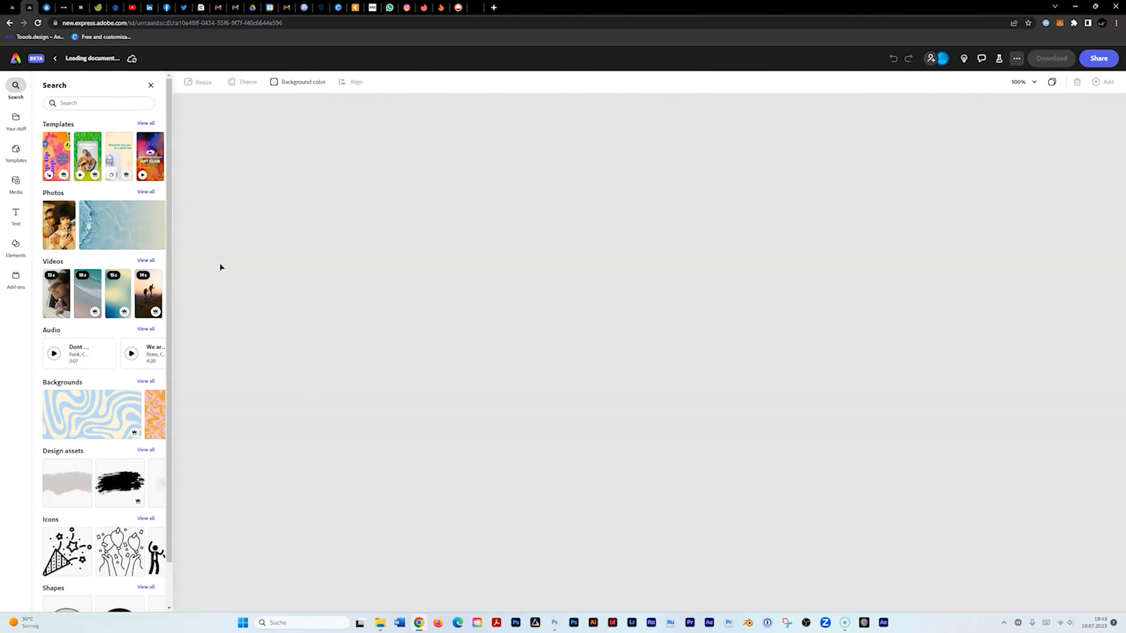
click(1050, 83)
click(141, 185)
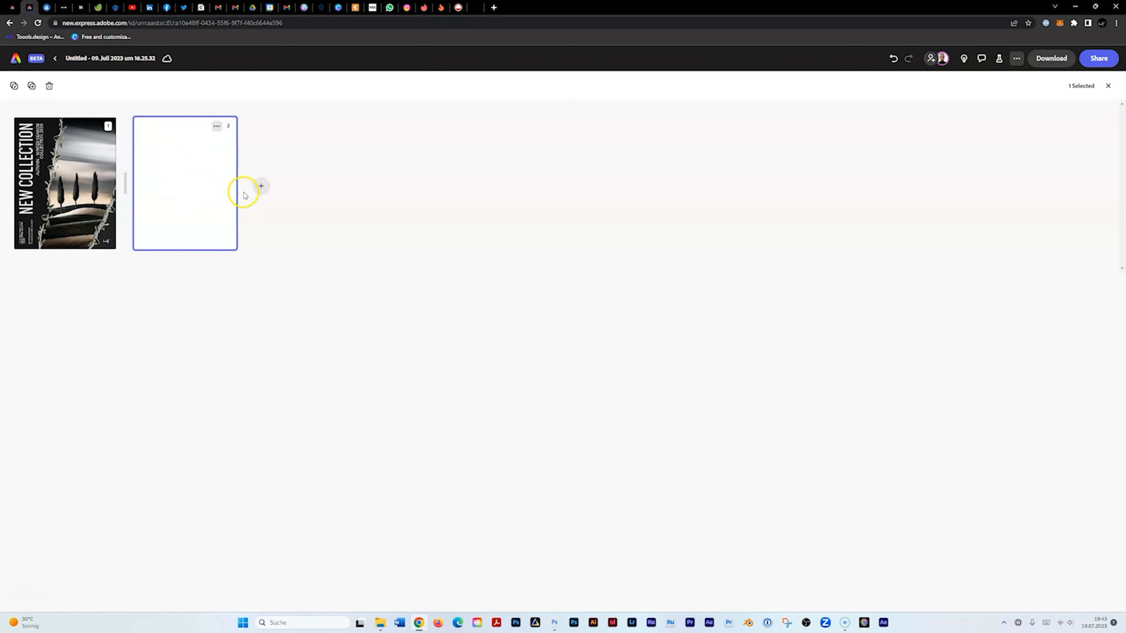
click(894, 58)
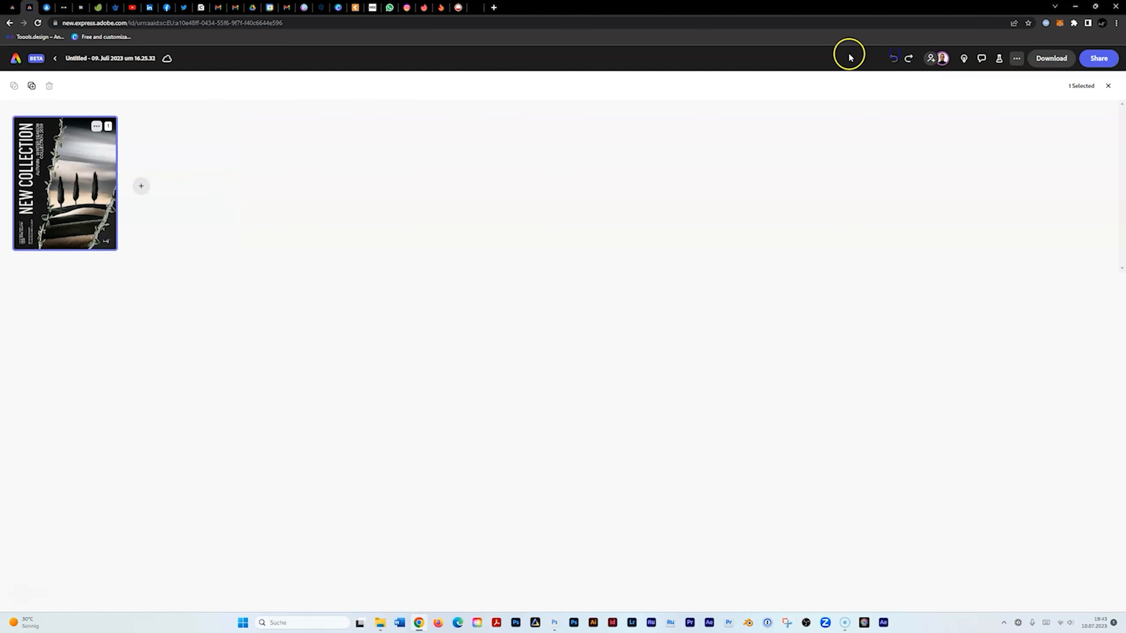
click(32, 86)
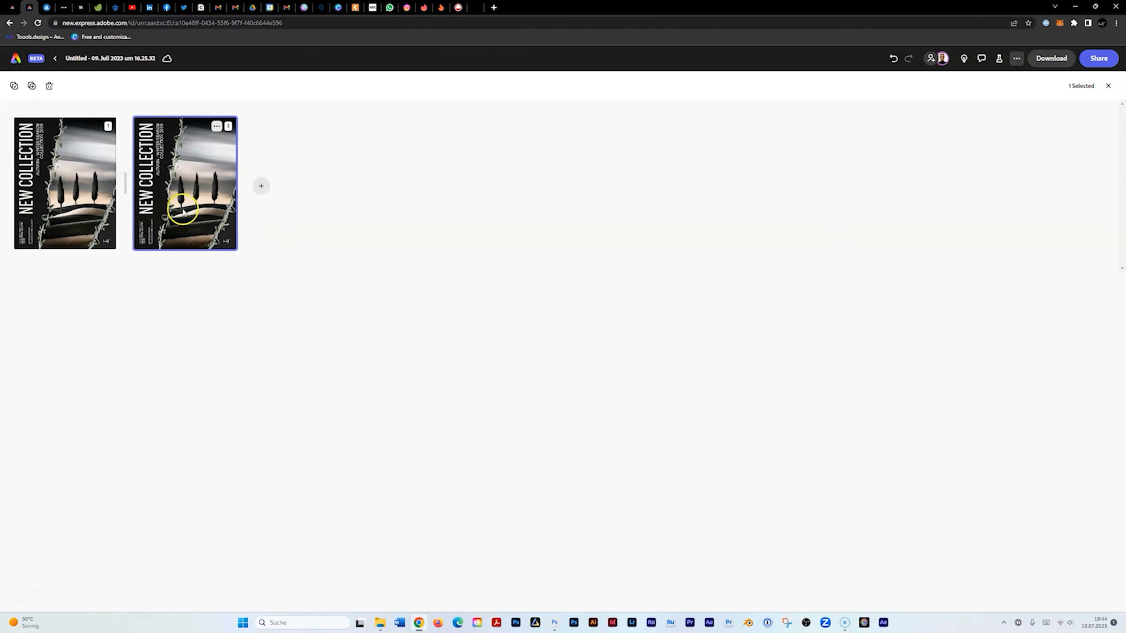
right_click(182, 196)
click(197, 173)
click(216, 126)
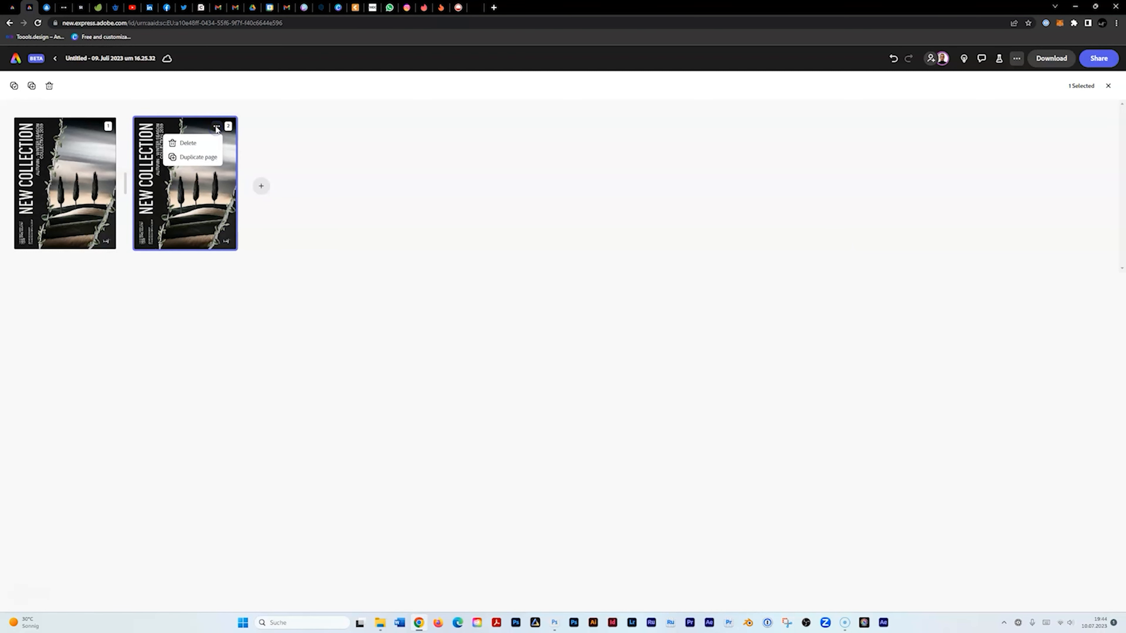
click(187, 144)
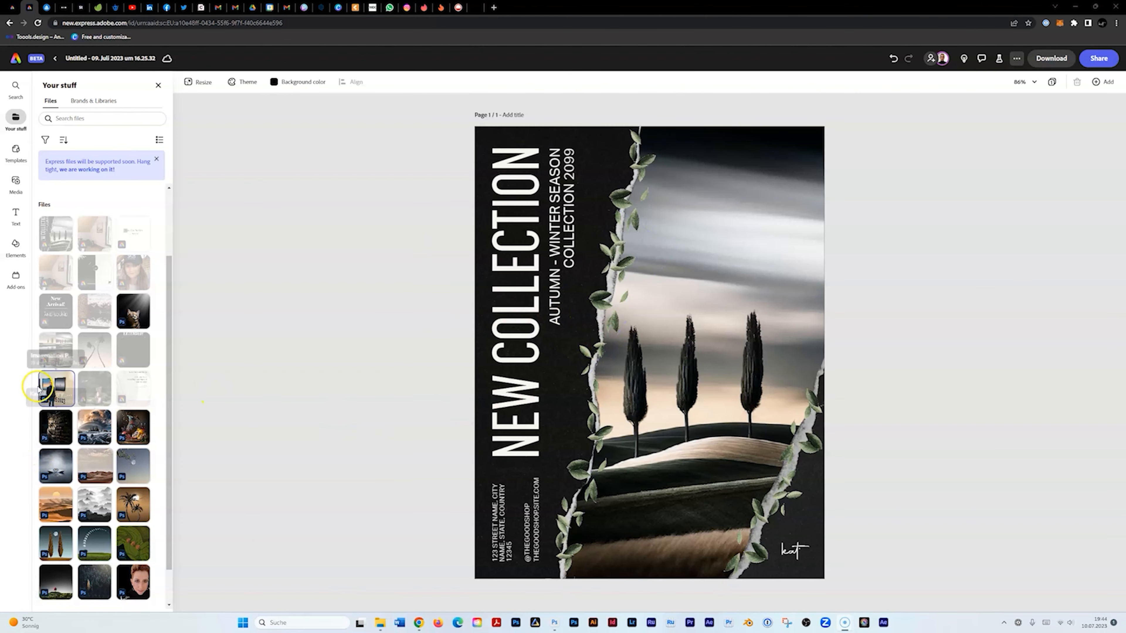
Step: Drag the Looking up cat photo onto the poster, shrink it, and place it in the top-right sky
click(142, 315)
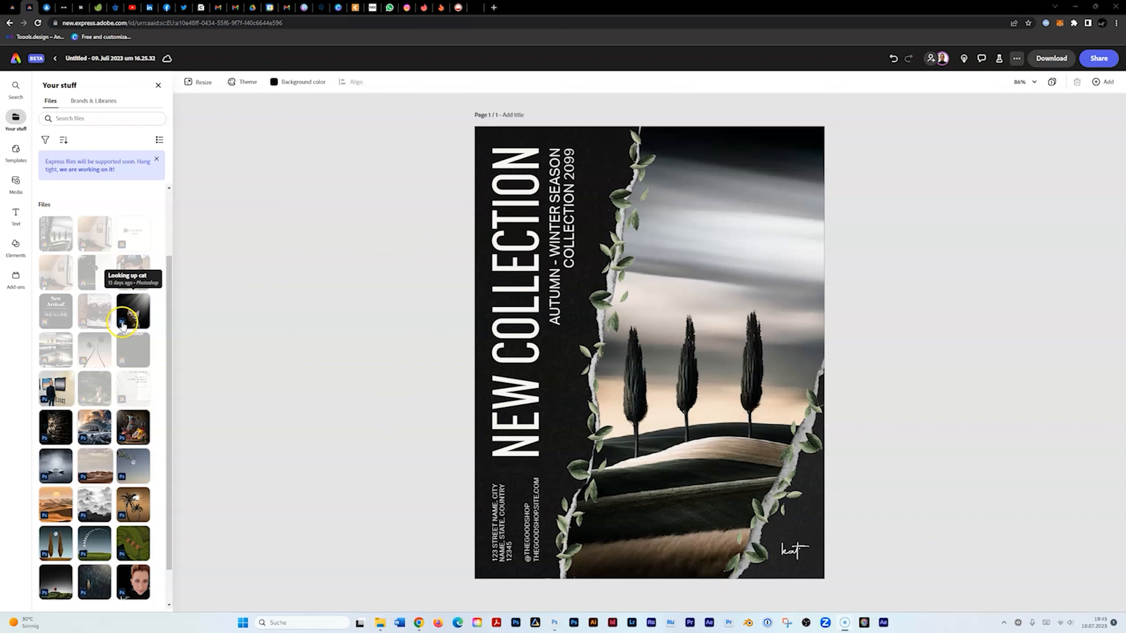
click(127, 310)
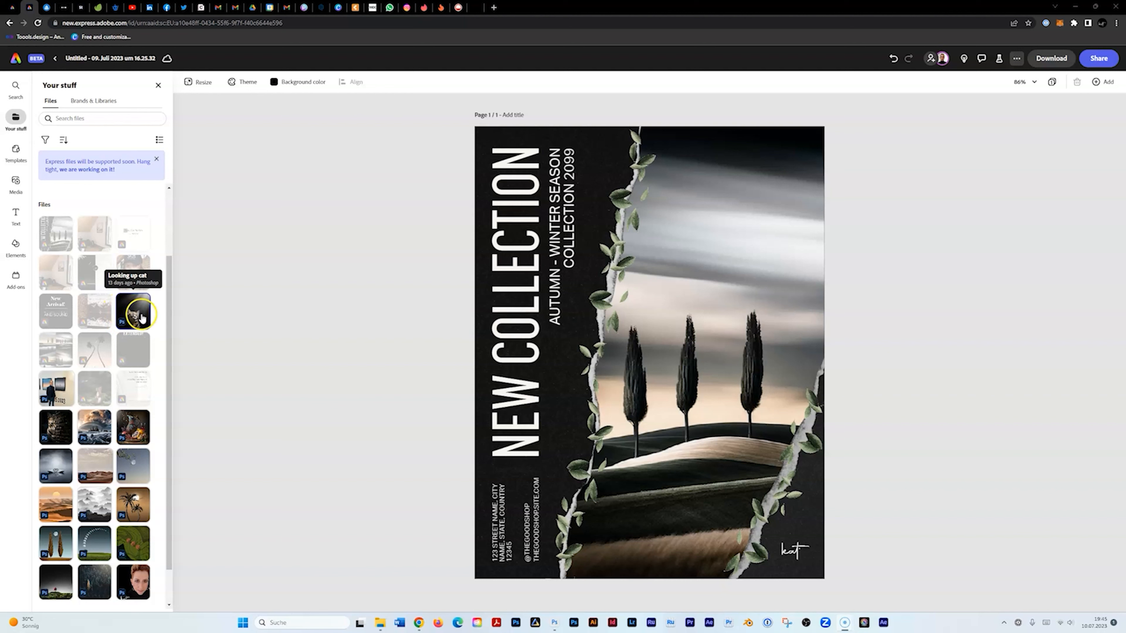
drag(134, 315, 715, 260)
drag(858, 247, 810, 308)
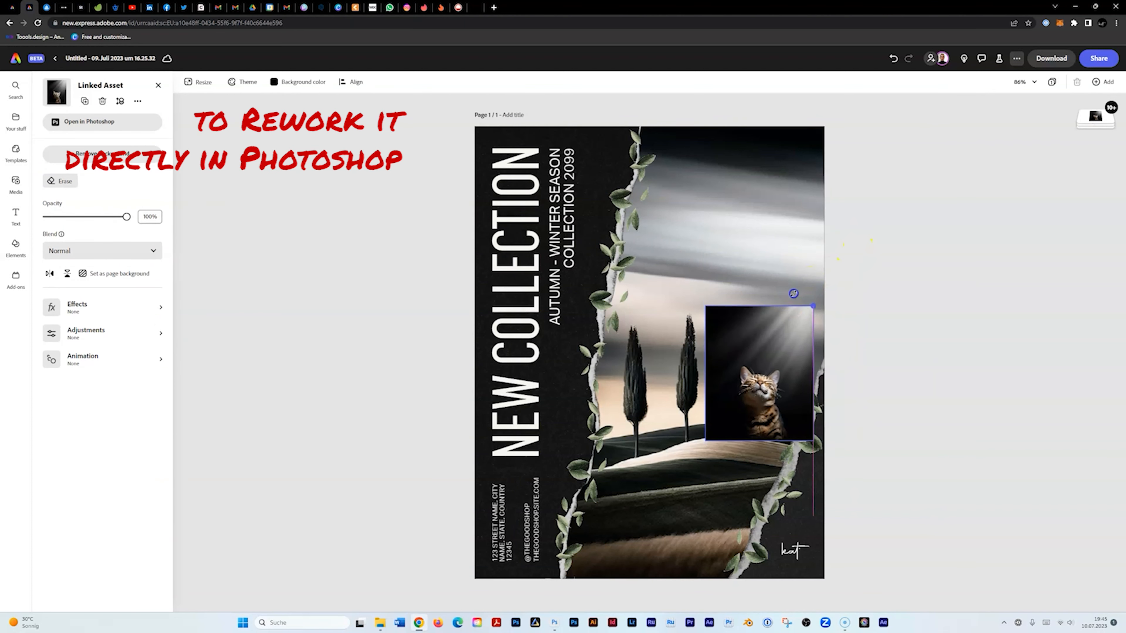
drag(749, 346, 731, 177)
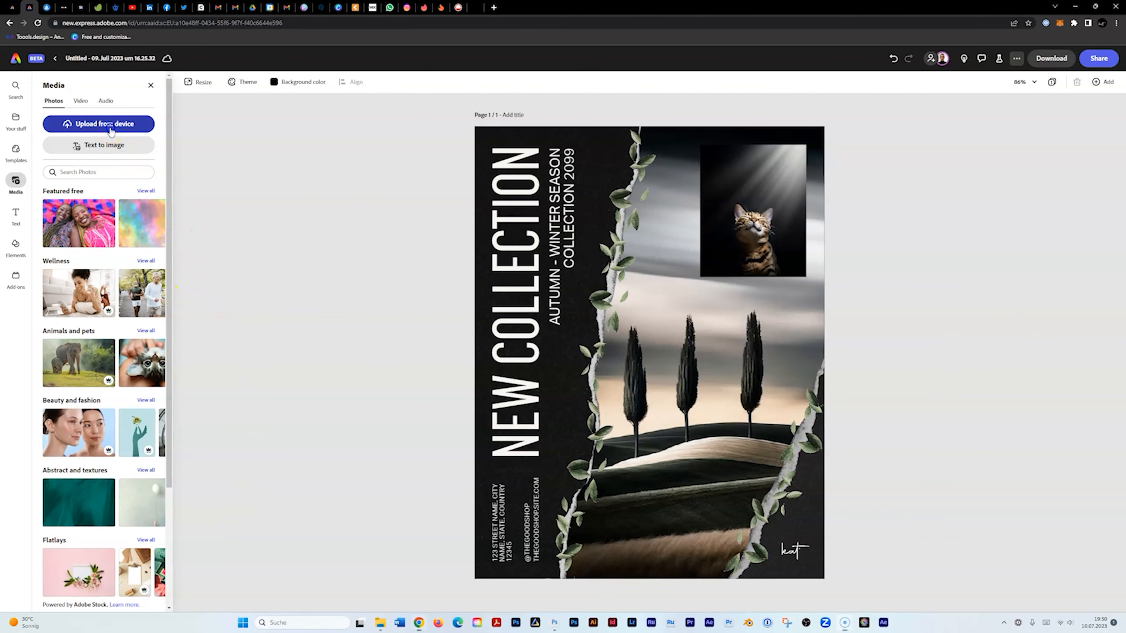
Step: Upload 'lady with the red umbrella 2' PSD from the computer and dismiss the Creative Cloud sync notice
click(129, 124)
click(392, 182)
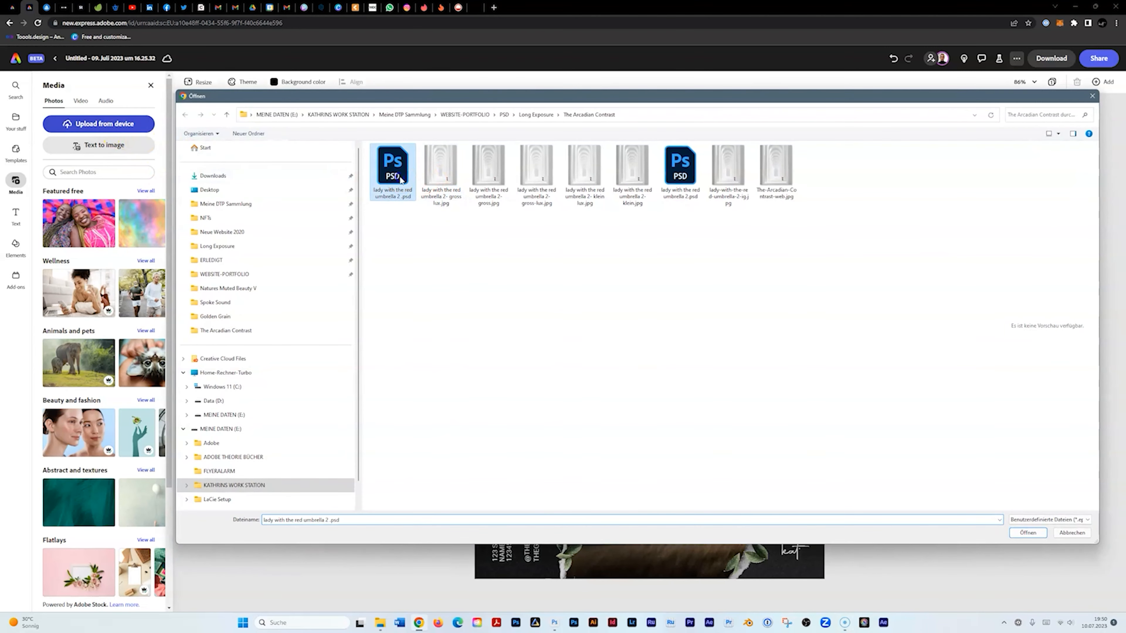
click(1027, 532)
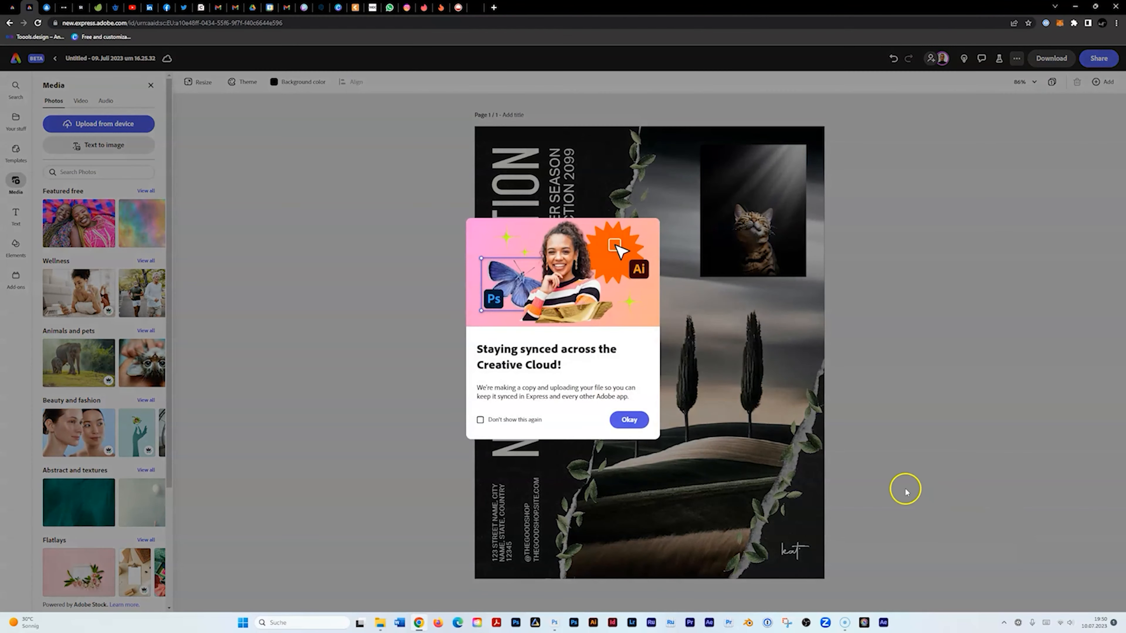
click(628, 419)
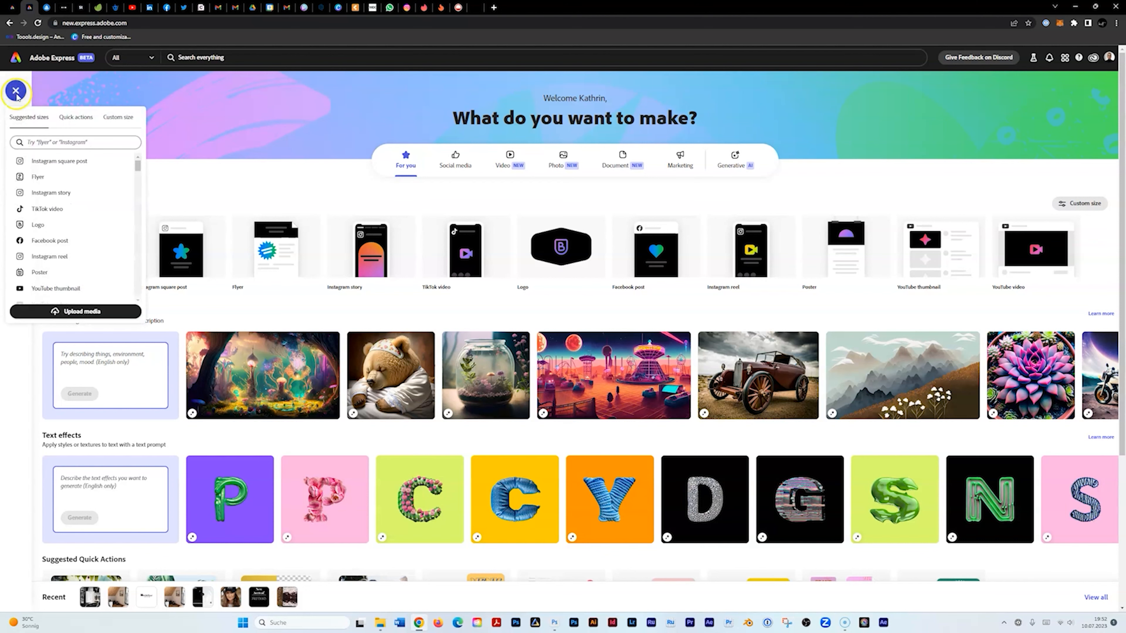
Step: Browse the home page Quick actions, then return to the poster and select its address text
click(74, 121)
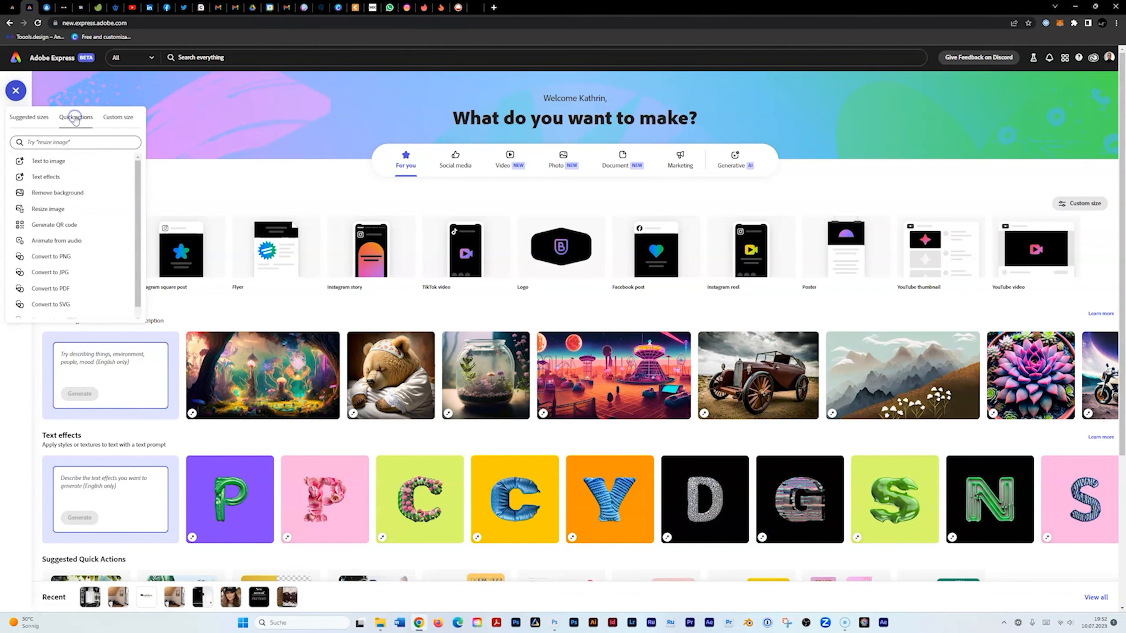
scroll(53, 231, down, 3)
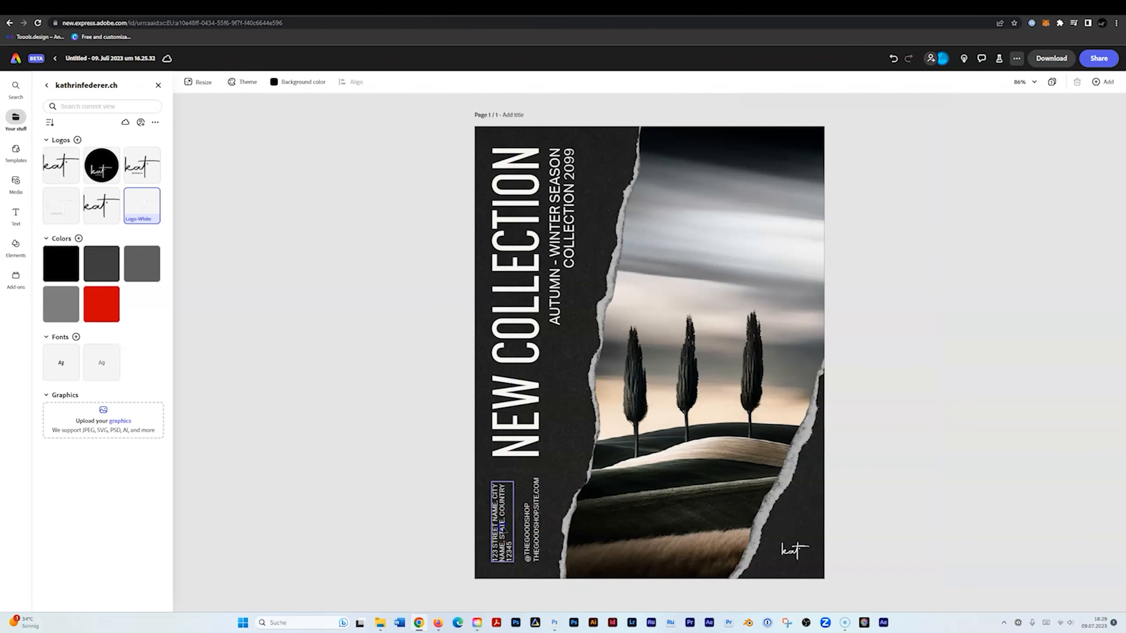
click(502, 530)
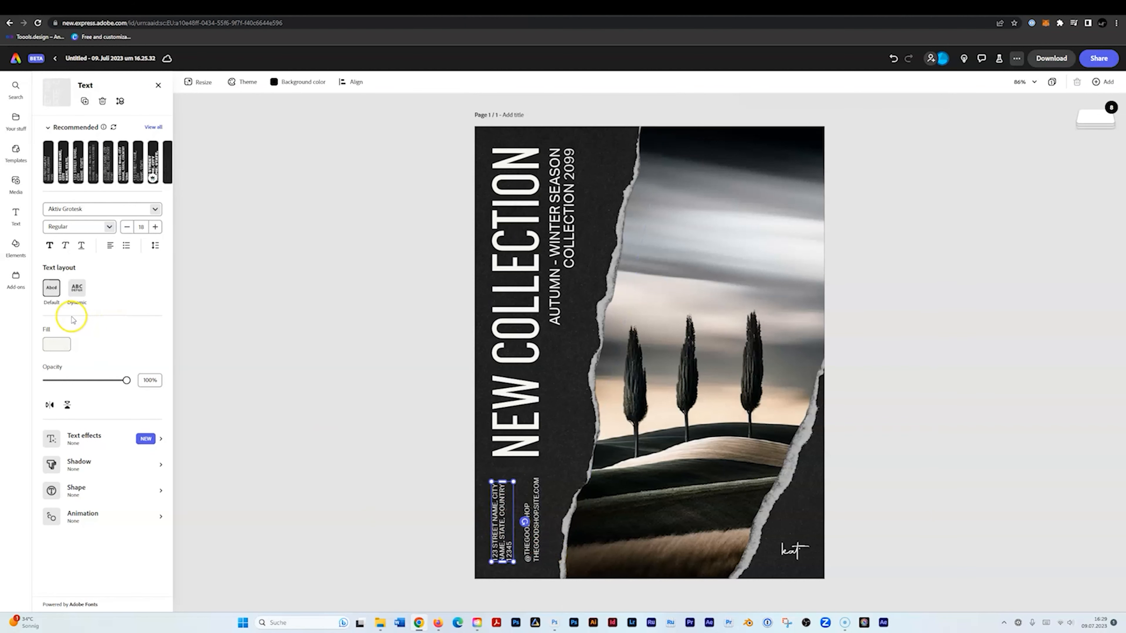
Step: Turn the address text horizontal, narrow it to five lines, and move it to the top right
drag(524, 521, 720, 454)
drag(722, 496, 630, 504)
drag(617, 331, 718, 143)
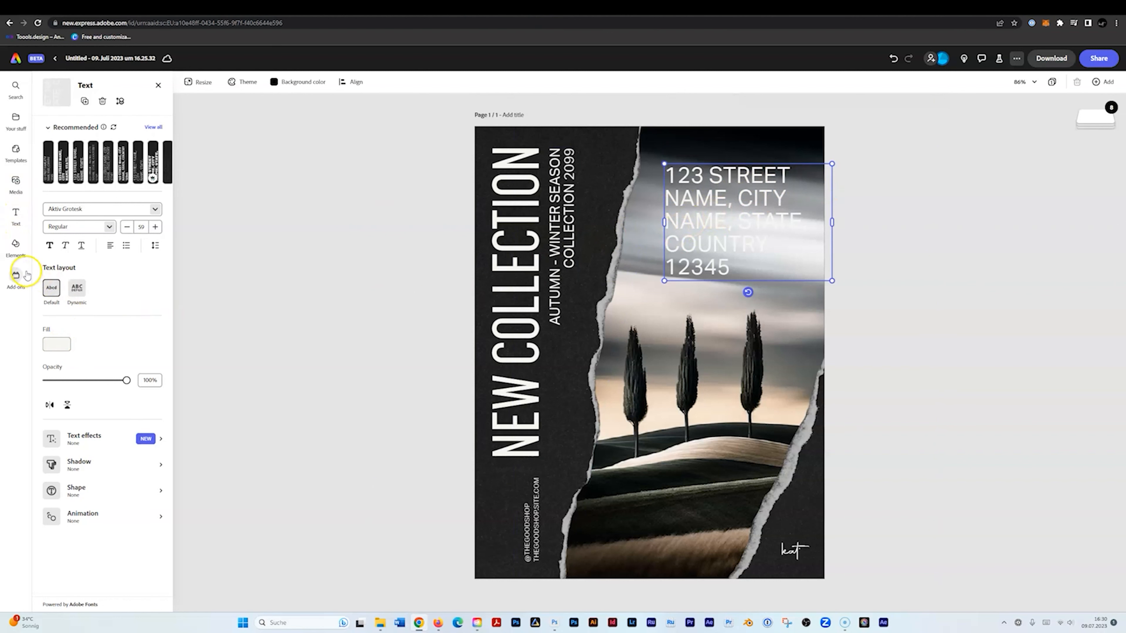
Step: Back the address with an enlarged dark rectangle sampled from a cypress and place it over the sky
click(97, 490)
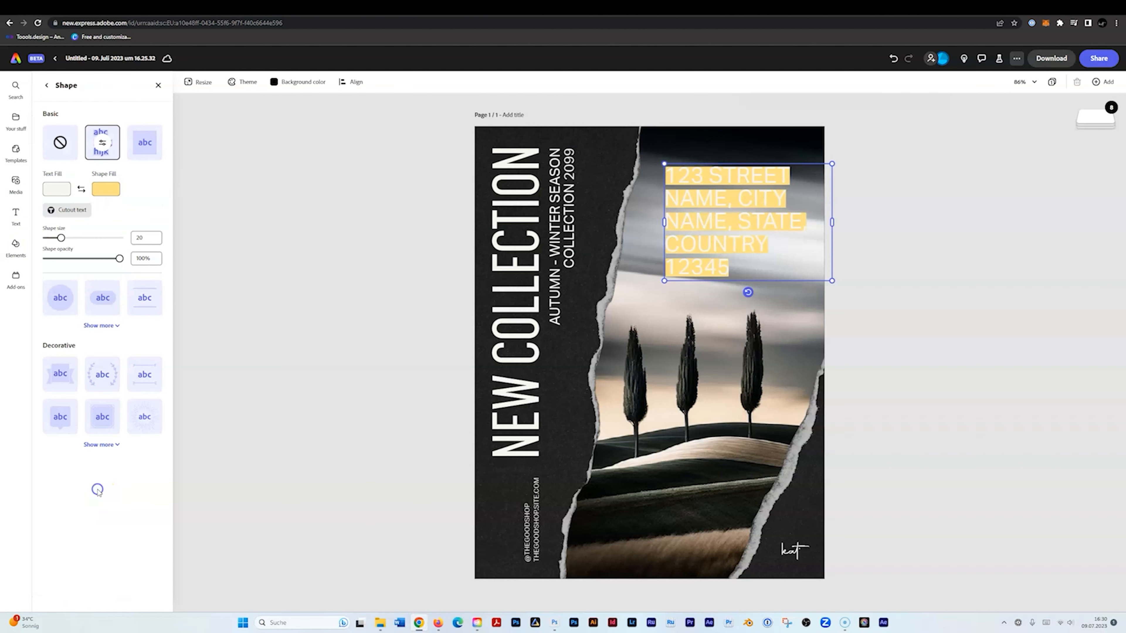
click(110, 185)
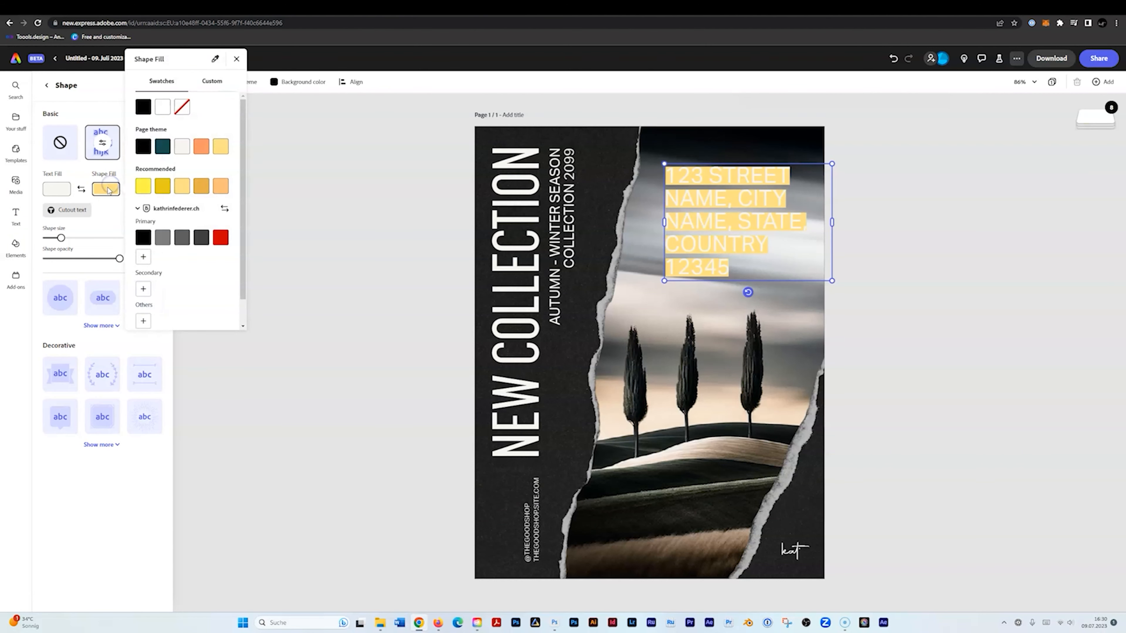
click(215, 59)
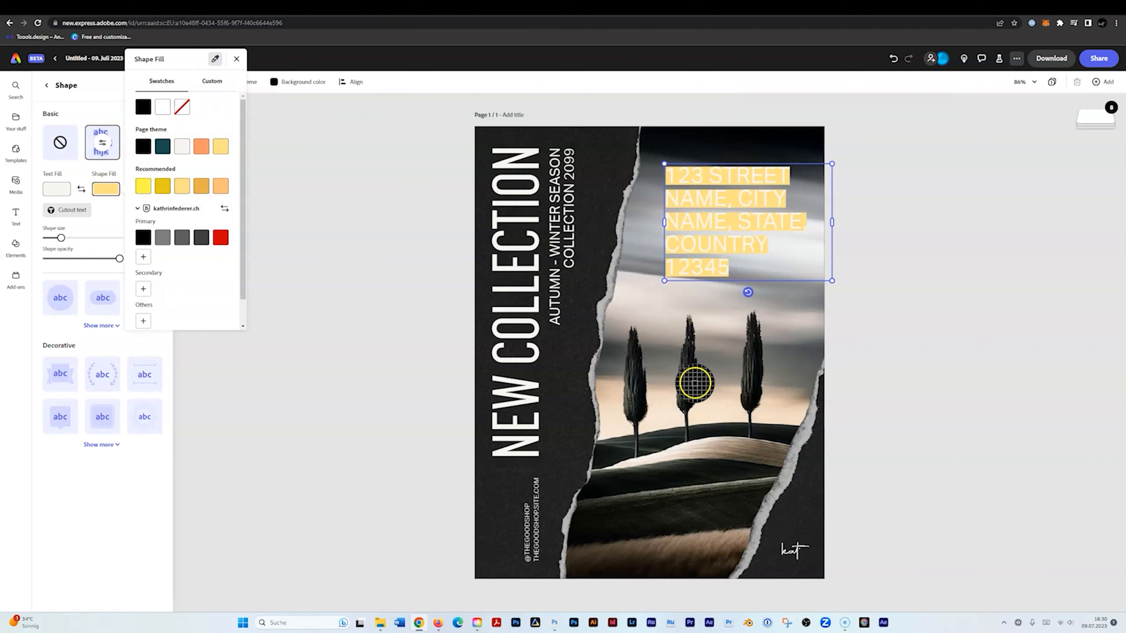
click(689, 390)
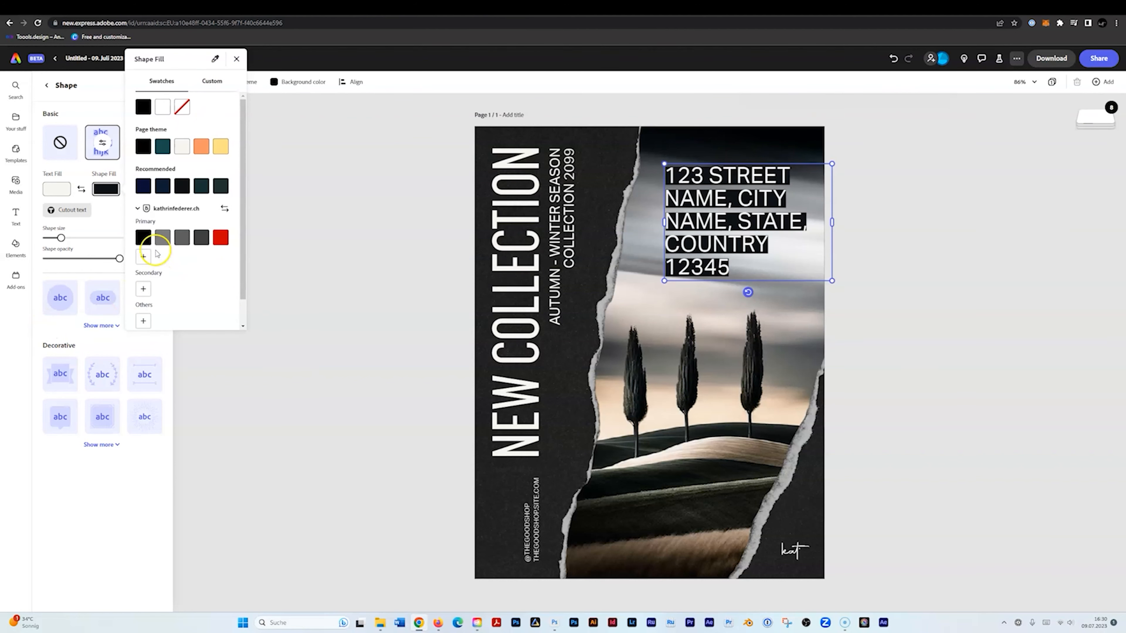
drag(61, 237, 100, 239)
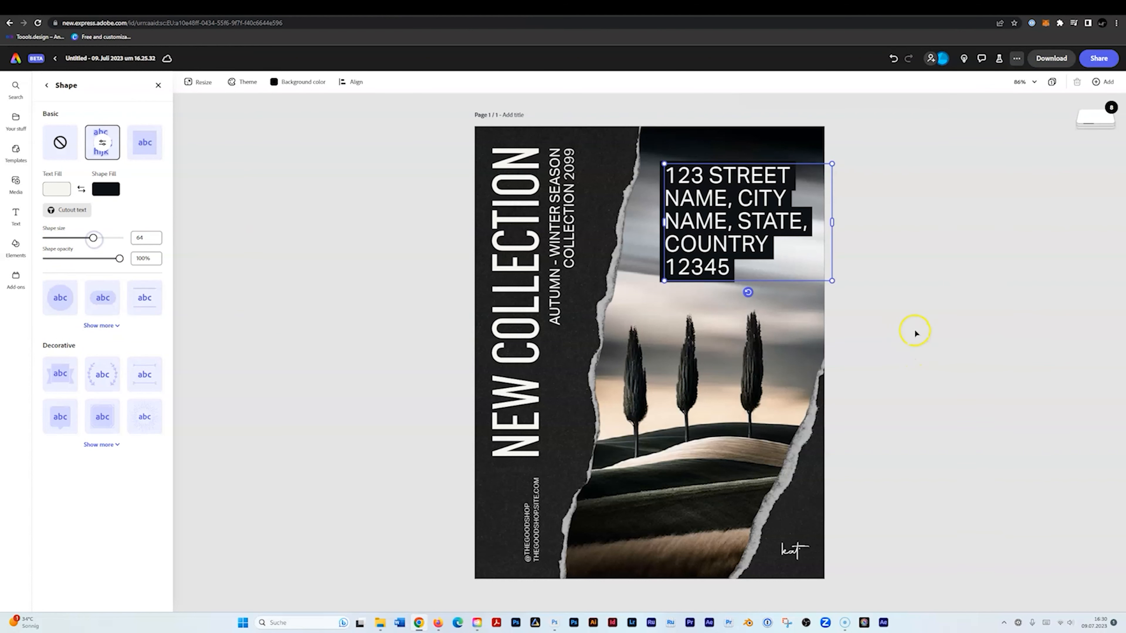
click(150, 150)
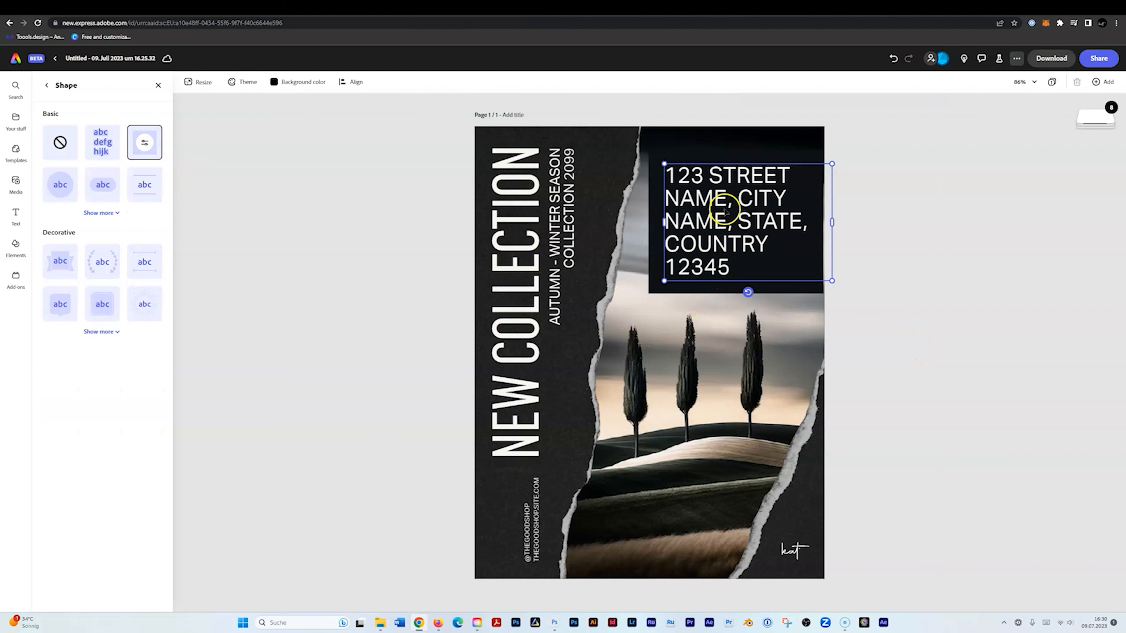
drag(725, 212, 696, 266)
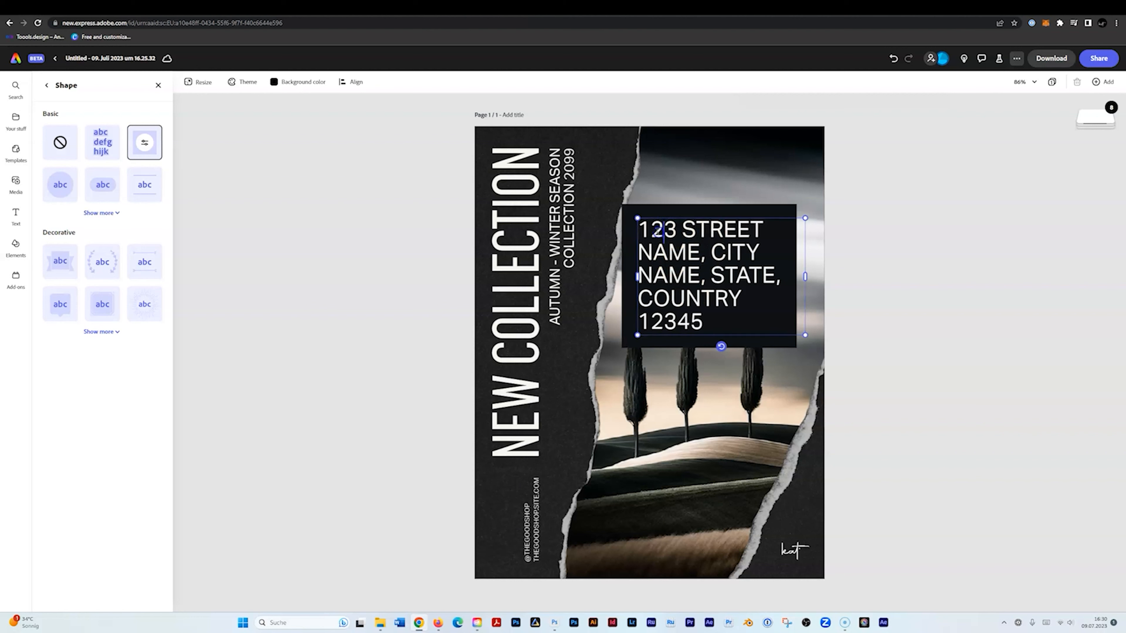
drag(646, 235, 756, 336)
Step: Give the whole address a Dynamic text layout, shrink the box, and move it up and right
click(47, 85)
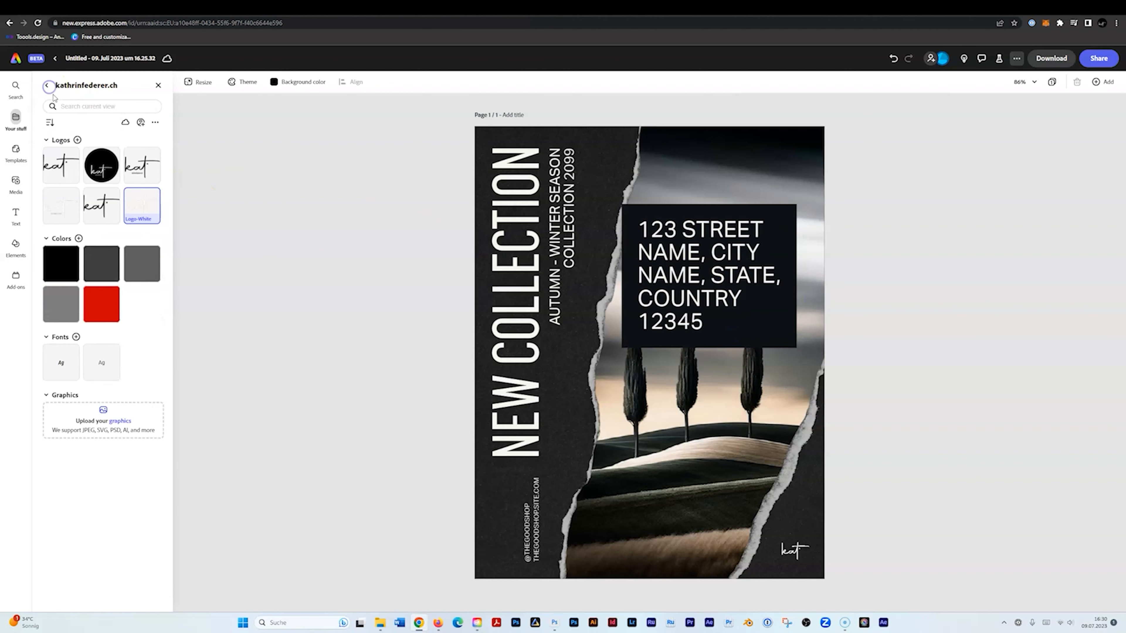
click(653, 306)
double_click(682, 274)
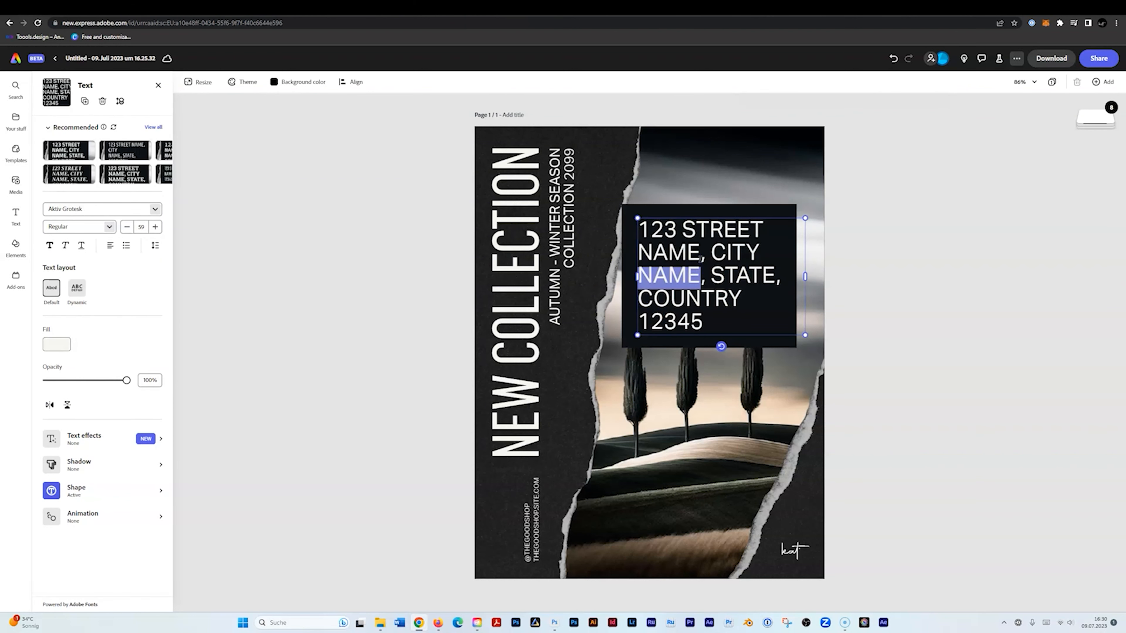
triple_click(700, 259)
click(77, 288)
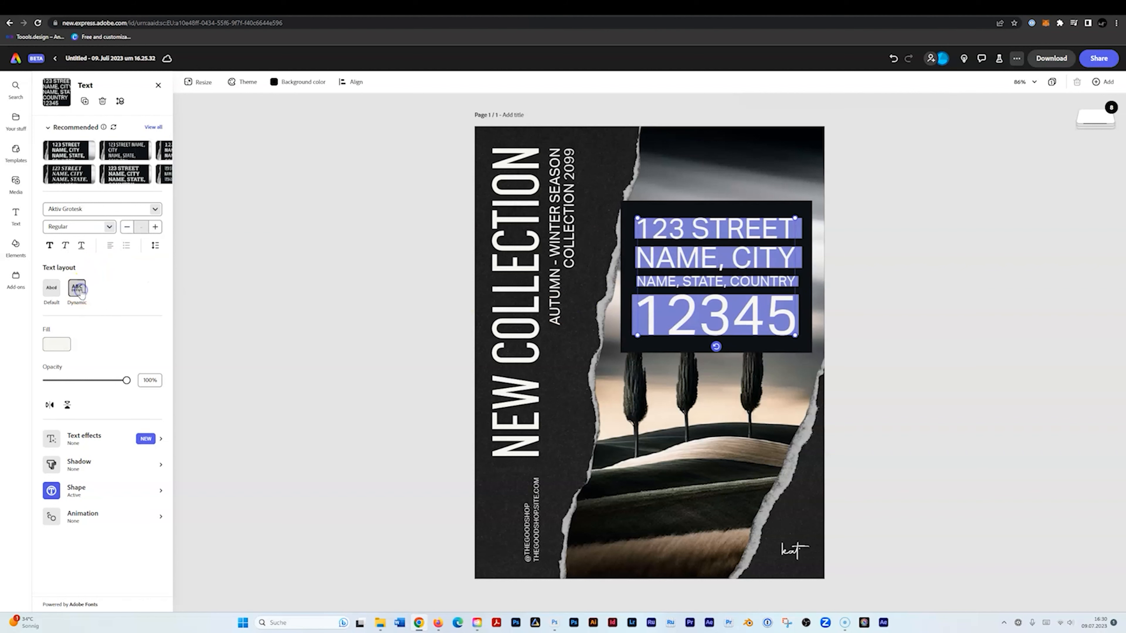
drag(795, 335, 730, 297)
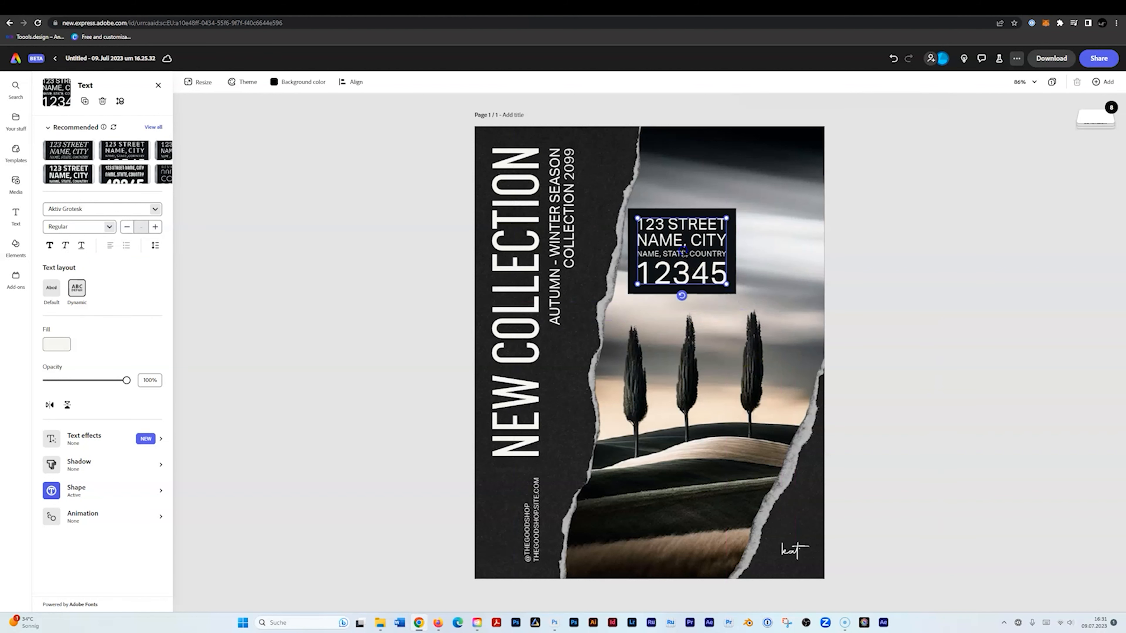
drag(680, 250, 736, 207)
Step: Set the address's dark backdrop shape to 72% opacity and nudge the block into place
click(879, 219)
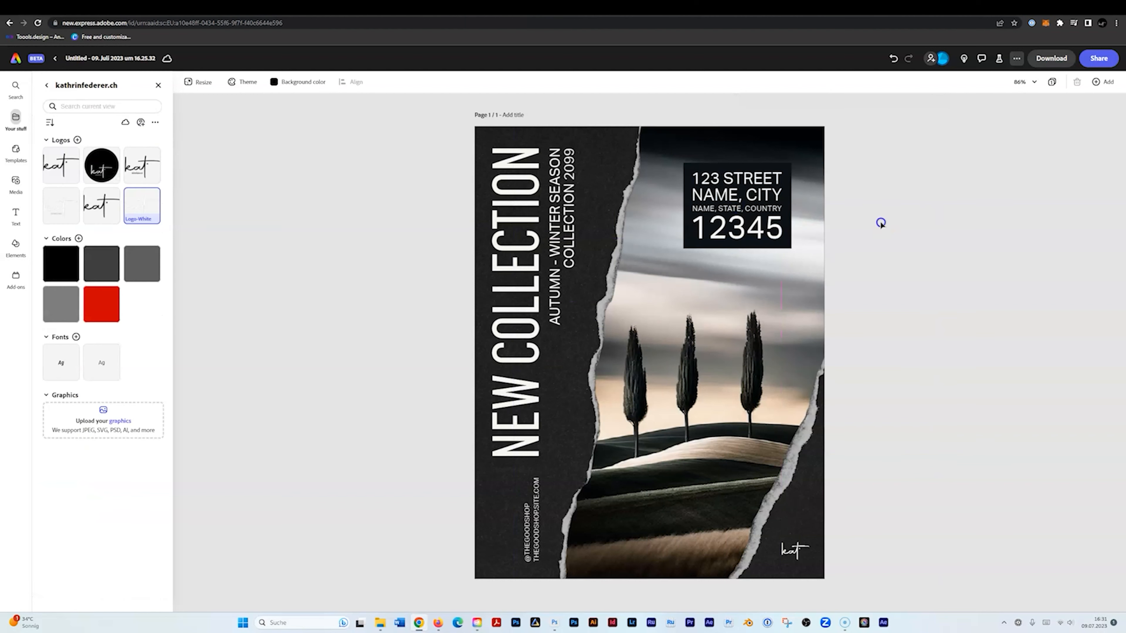
click(751, 184)
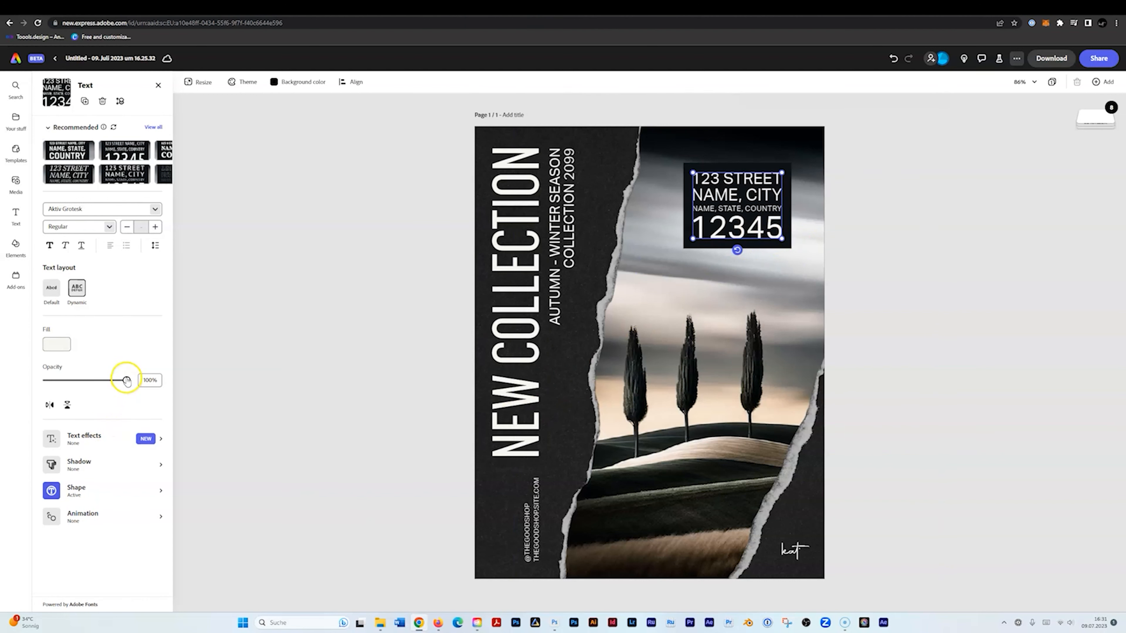
click(102, 489)
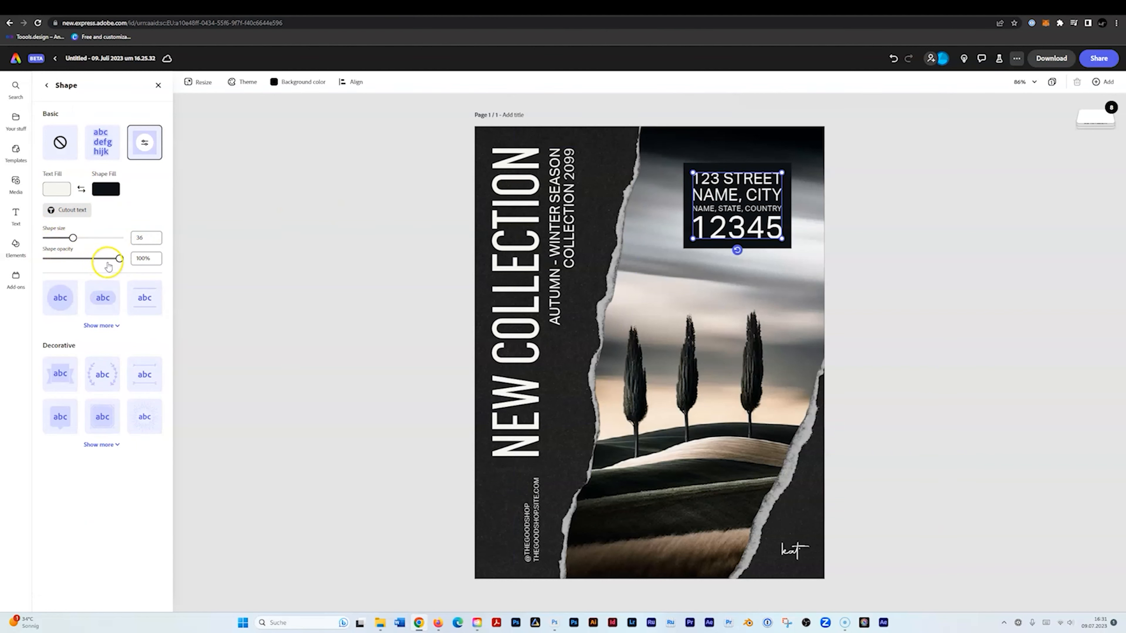
drag(107, 265, 101, 262)
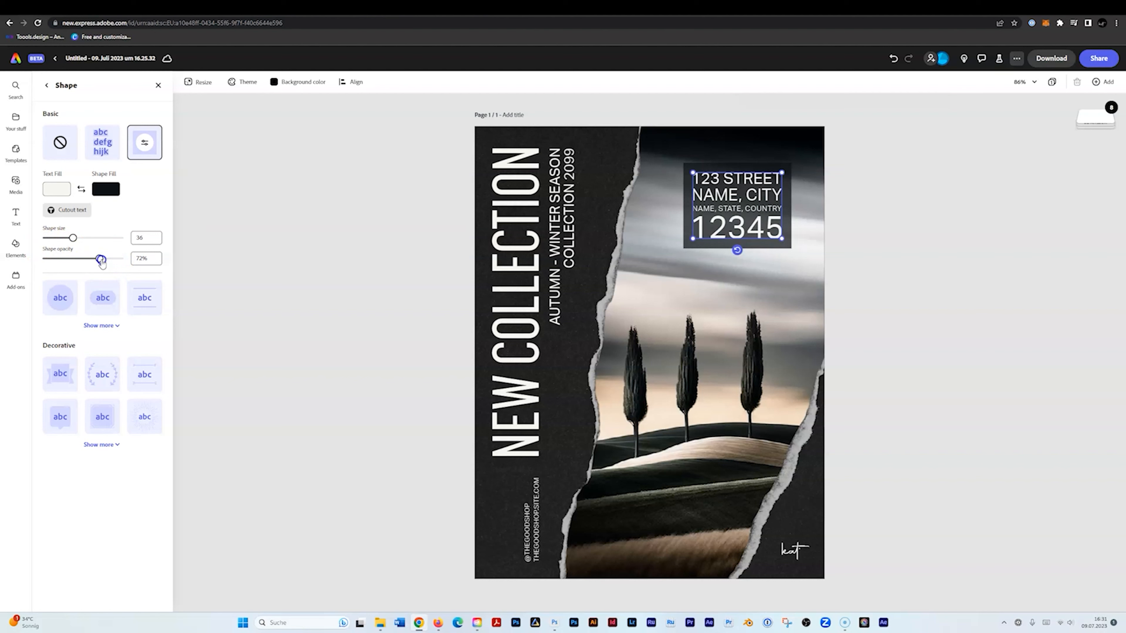
drag(749, 192, 721, 246)
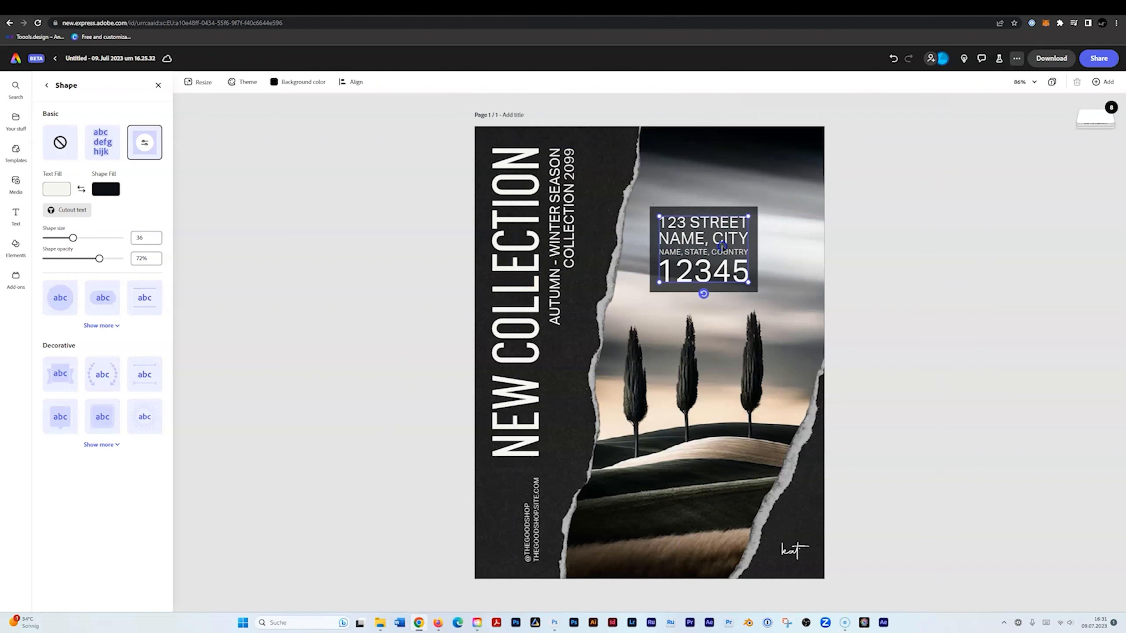
Step: Undo thirteen address edits, restoring the small vertical text at lower left, then deselect everything
click(893, 58)
click(892, 58)
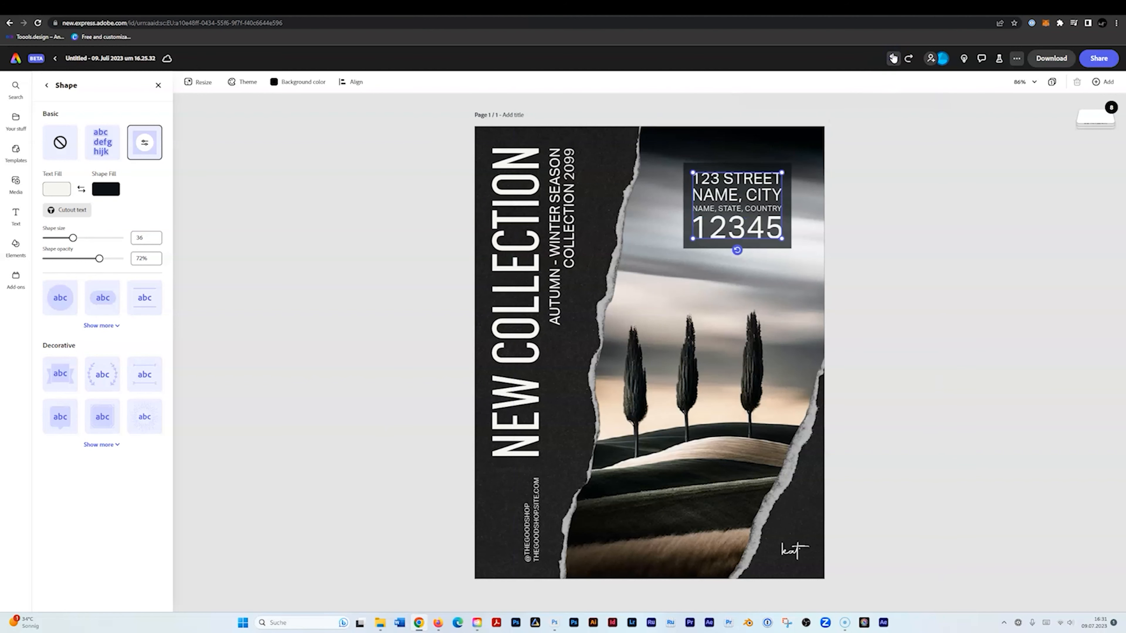
click(893, 58)
click(893, 58)
click(893, 58)
click(892, 58)
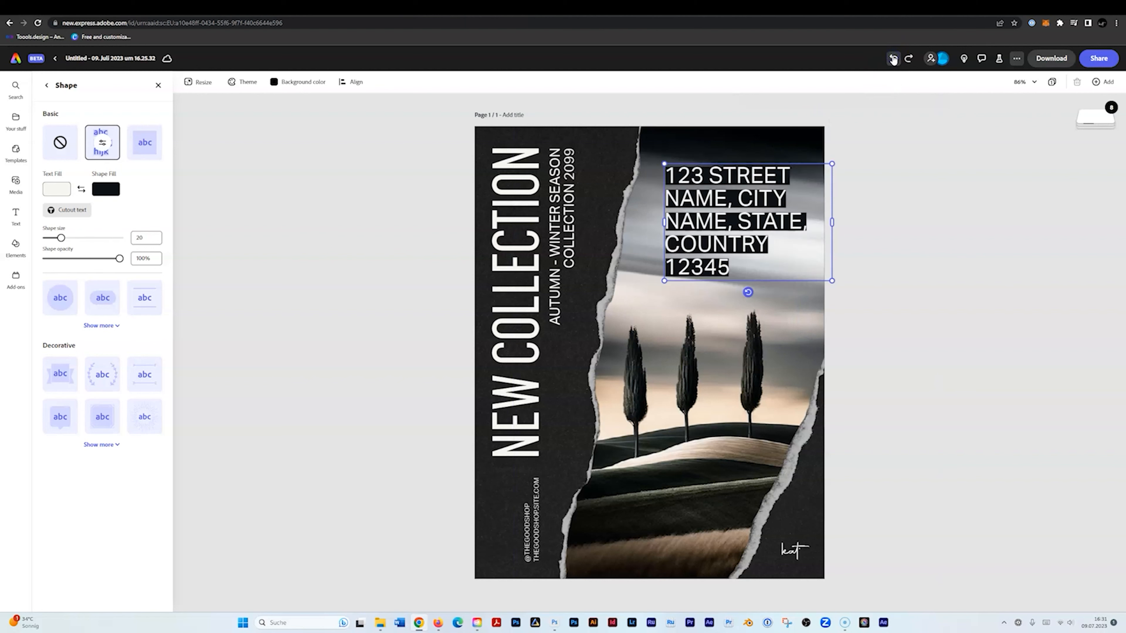
click(893, 58)
click(892, 58)
click(892, 58)
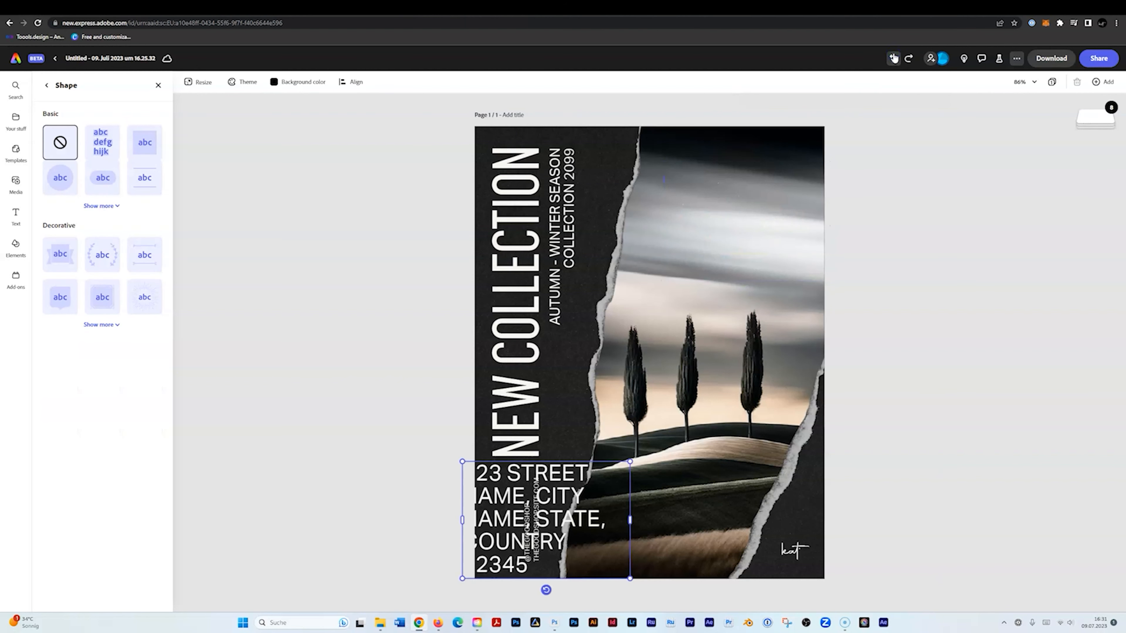
click(893, 58)
click(892, 58)
click(893, 58)
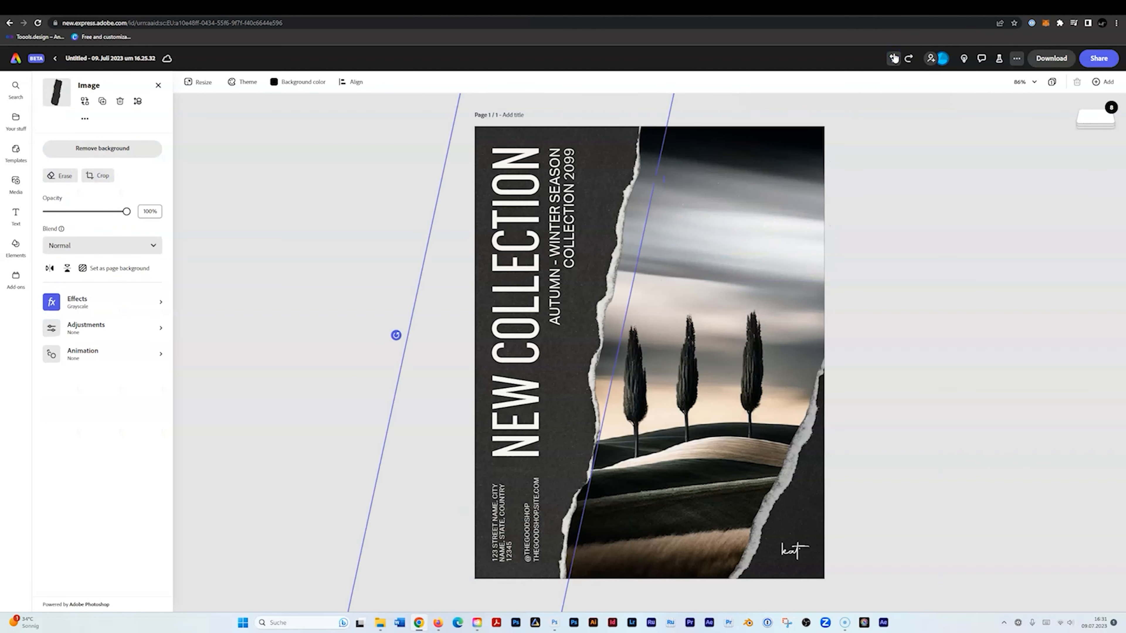
click(893, 58)
click(957, 372)
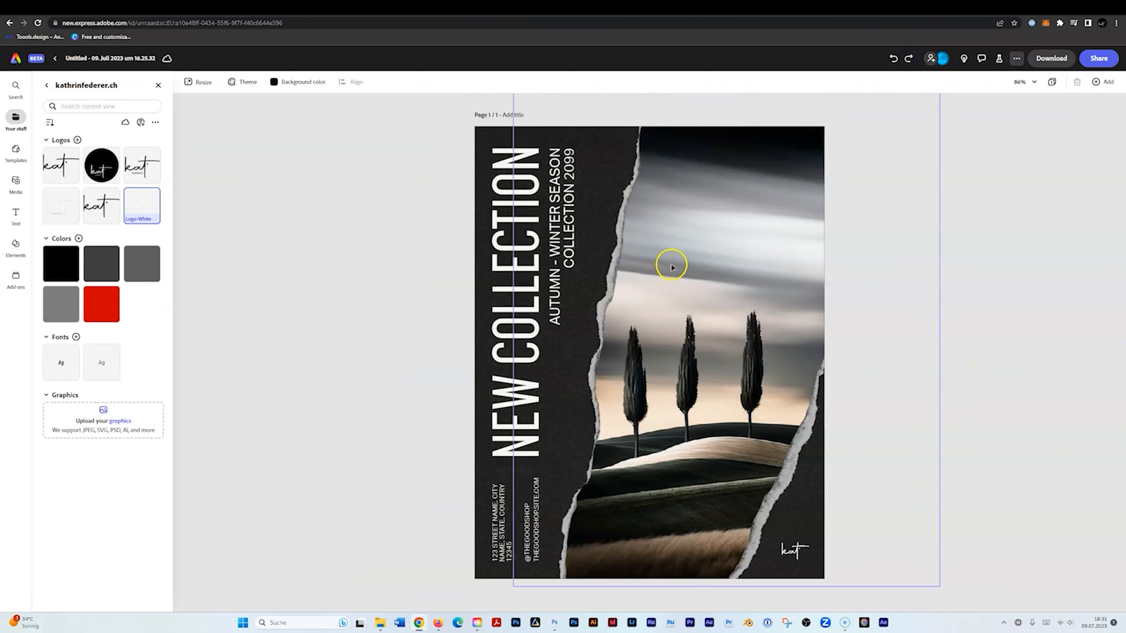
Step: Start a scheduled social post for the poster and set its date to the 15th
click(1104, 65)
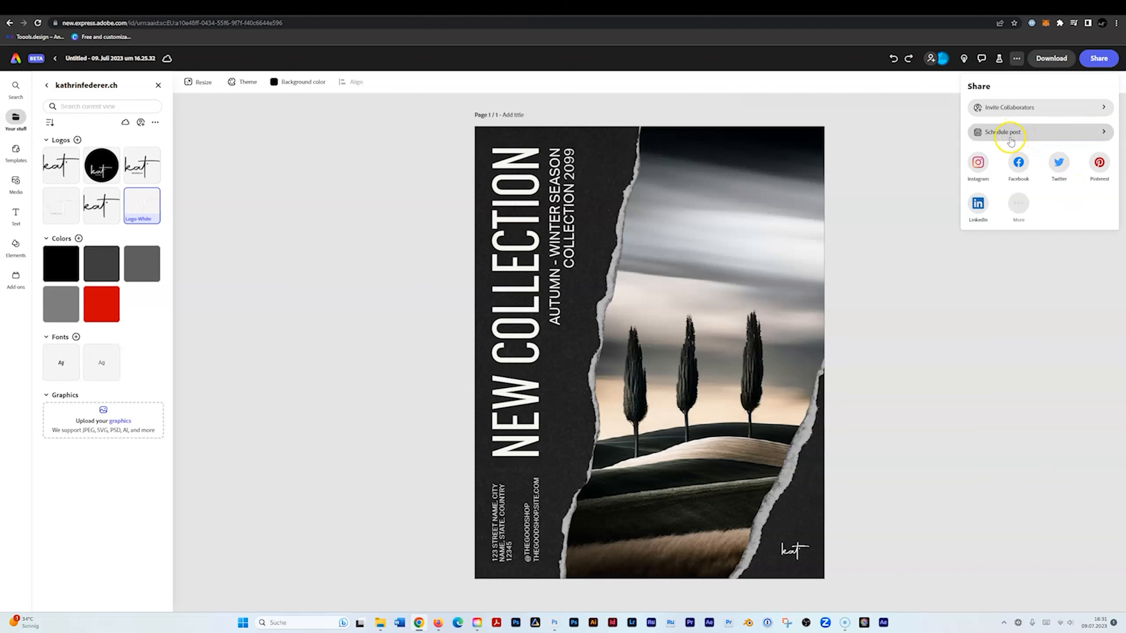
click(1059, 160)
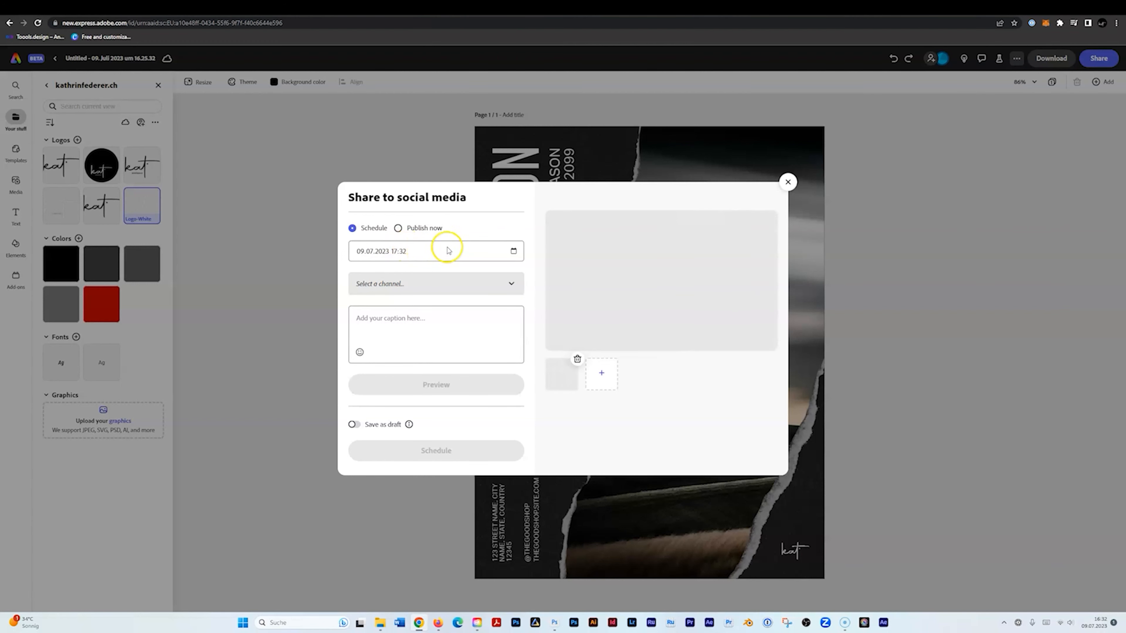
click(513, 250)
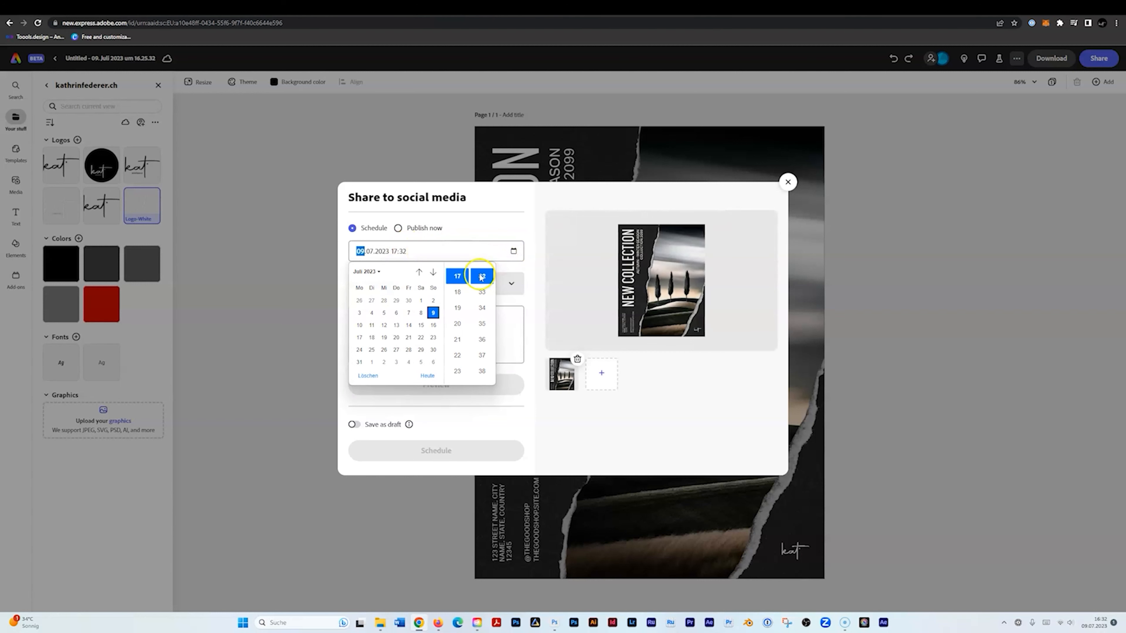
click(421, 325)
click(481, 257)
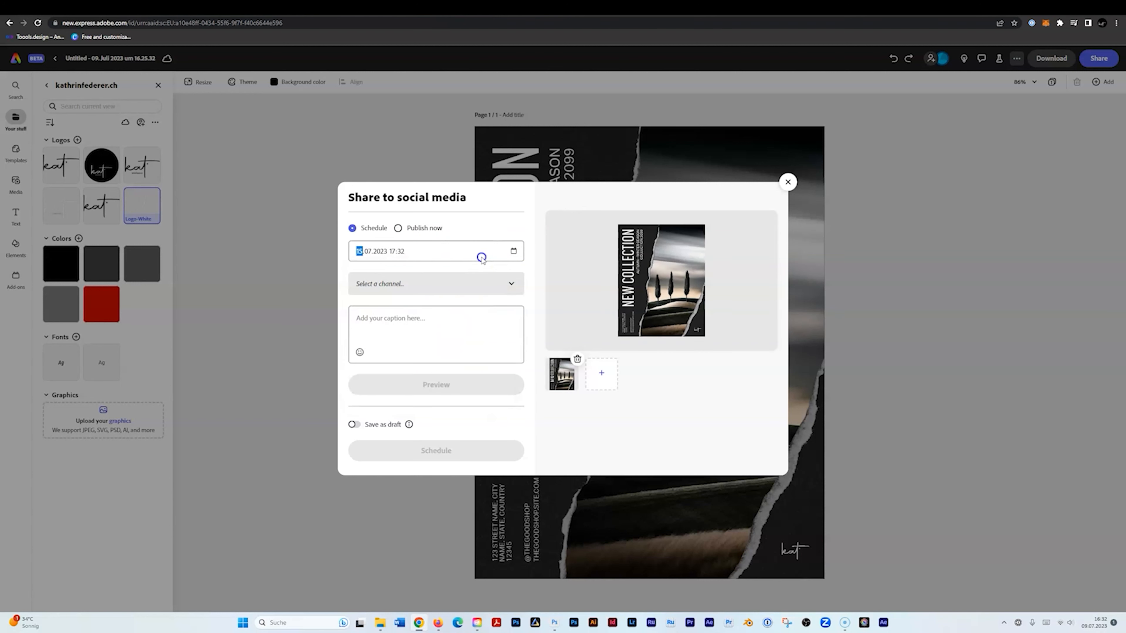
Step: Choose Twitter, caption it "Nature's Muted Beauty IV", and schedule it for 15.07.2023 17:32
click(412, 288)
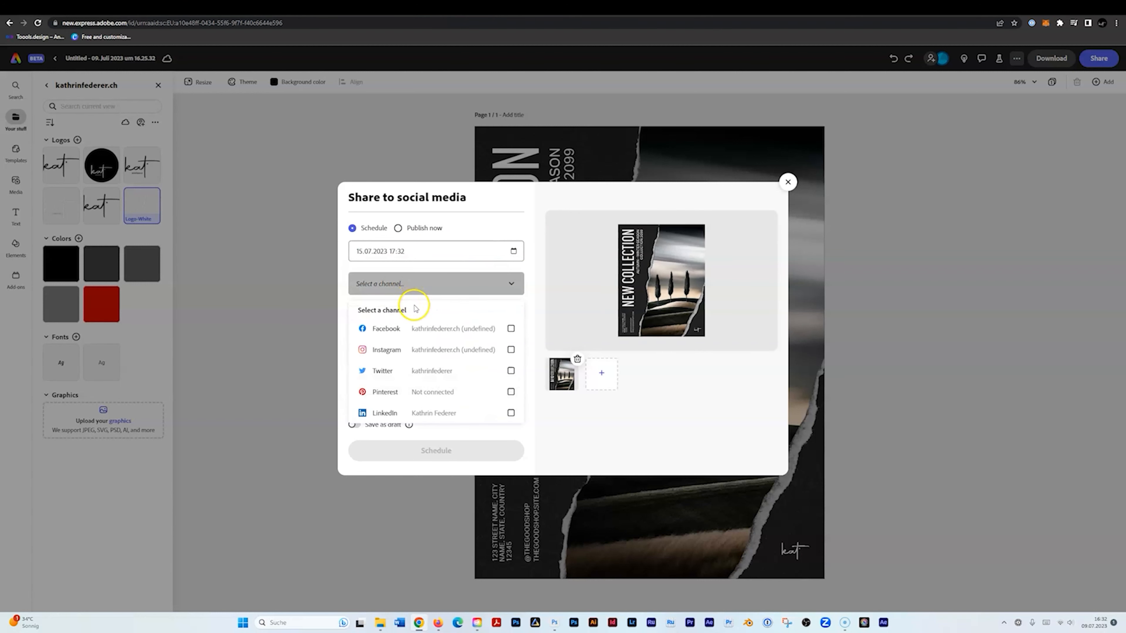
click(420, 370)
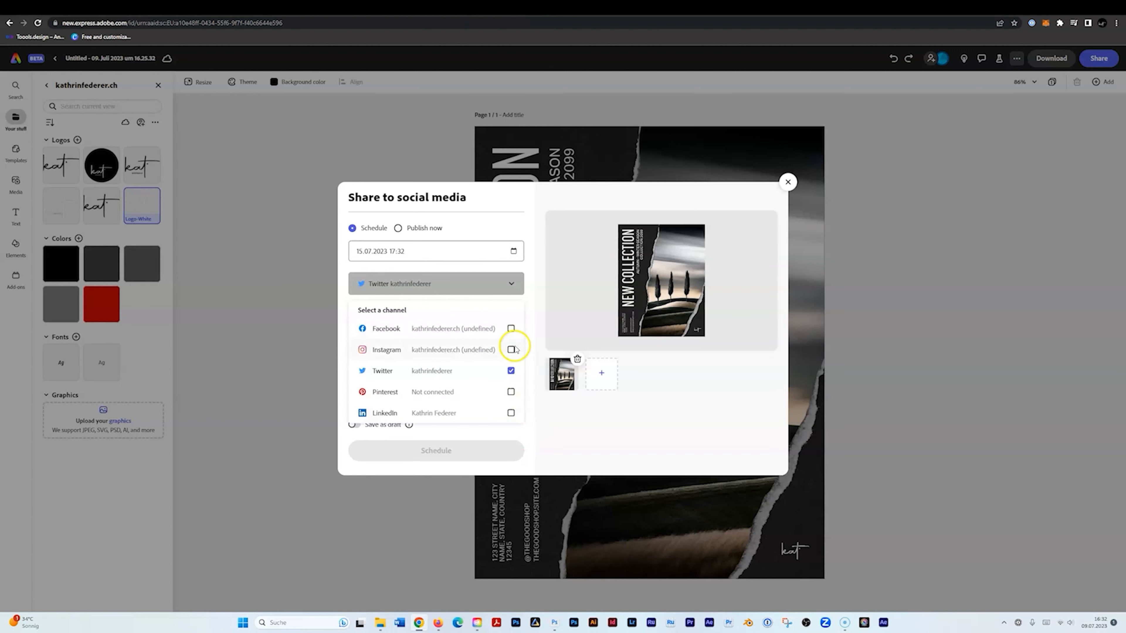
click(469, 288)
click(412, 322)
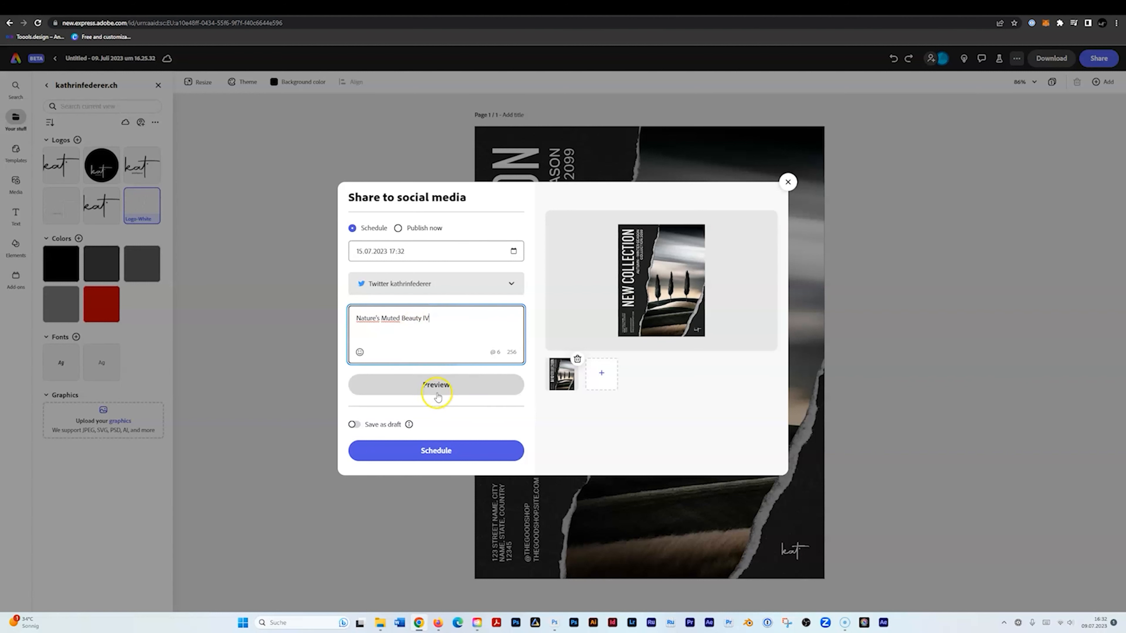
click(402, 349)
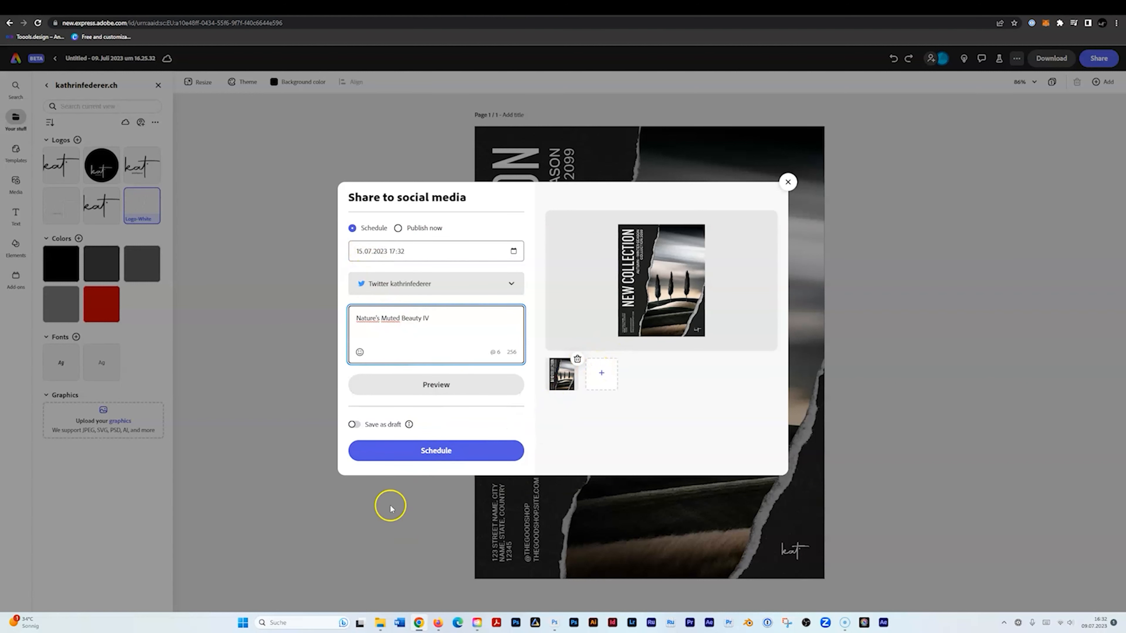
click(418, 459)
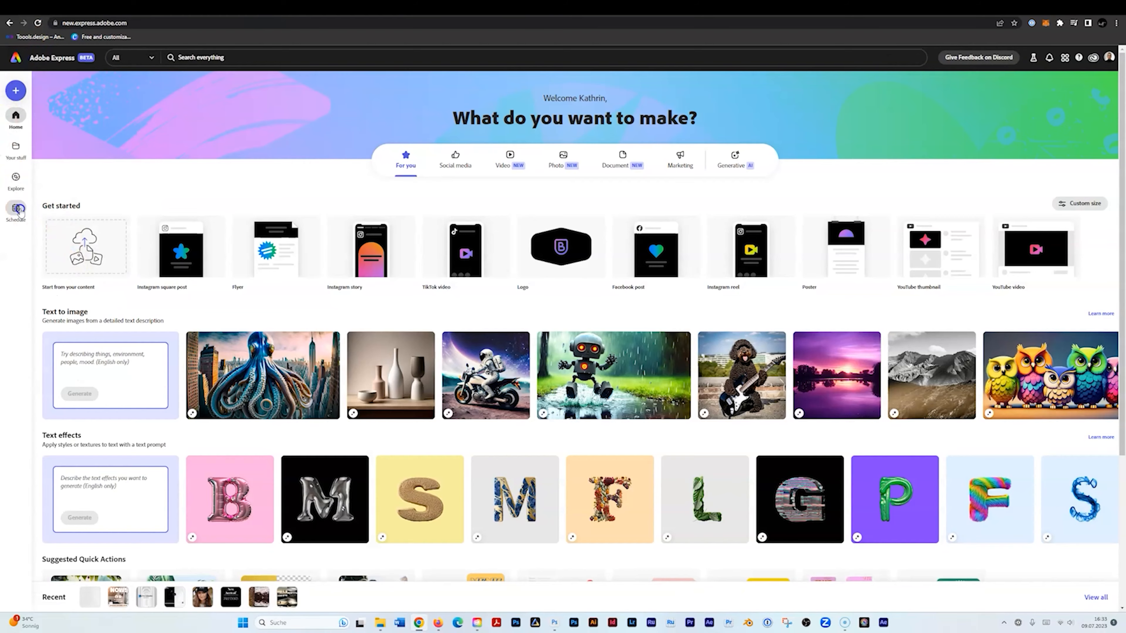
Step: Open the schedule calendar in Month view and open the July 15 Twitter post
click(17, 208)
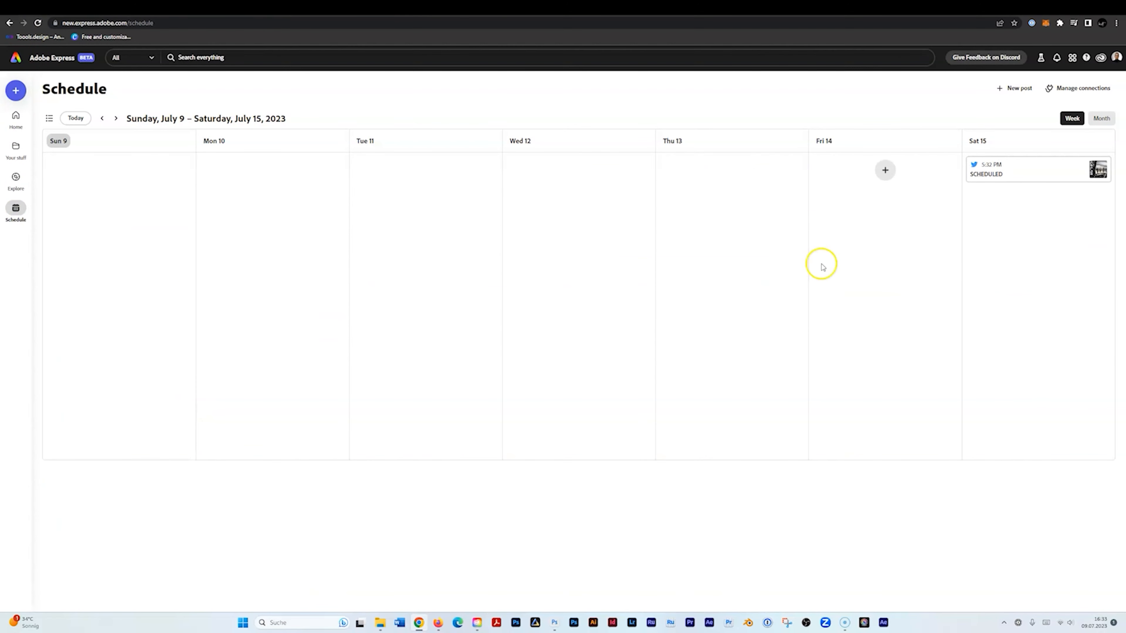
mouse_move(1012, 170)
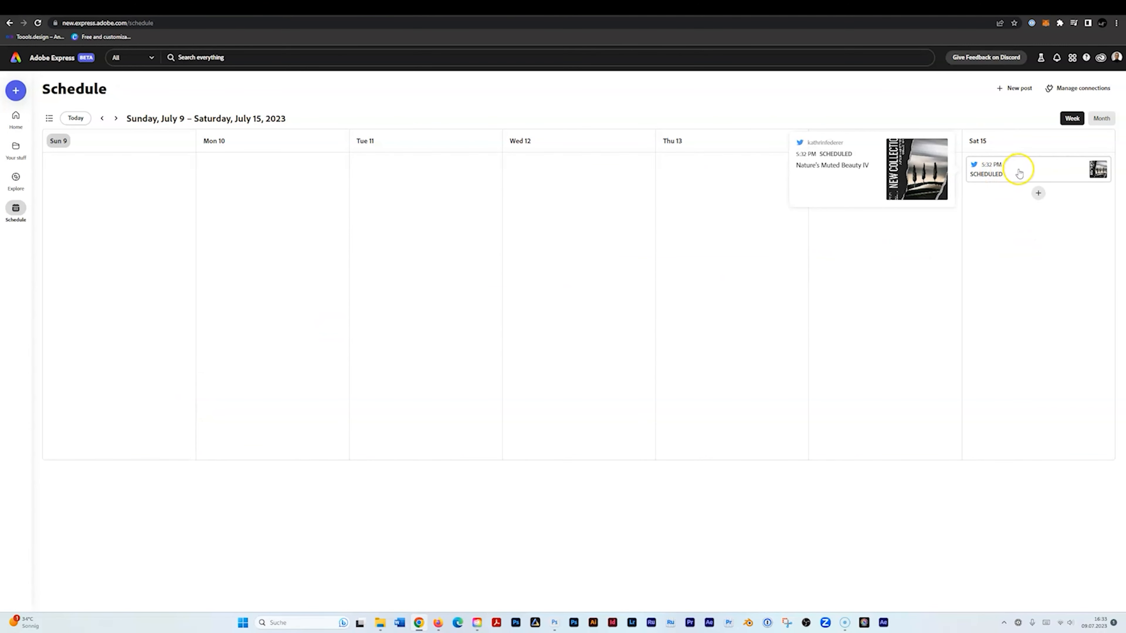
click(1101, 118)
mouse_move(1005, 322)
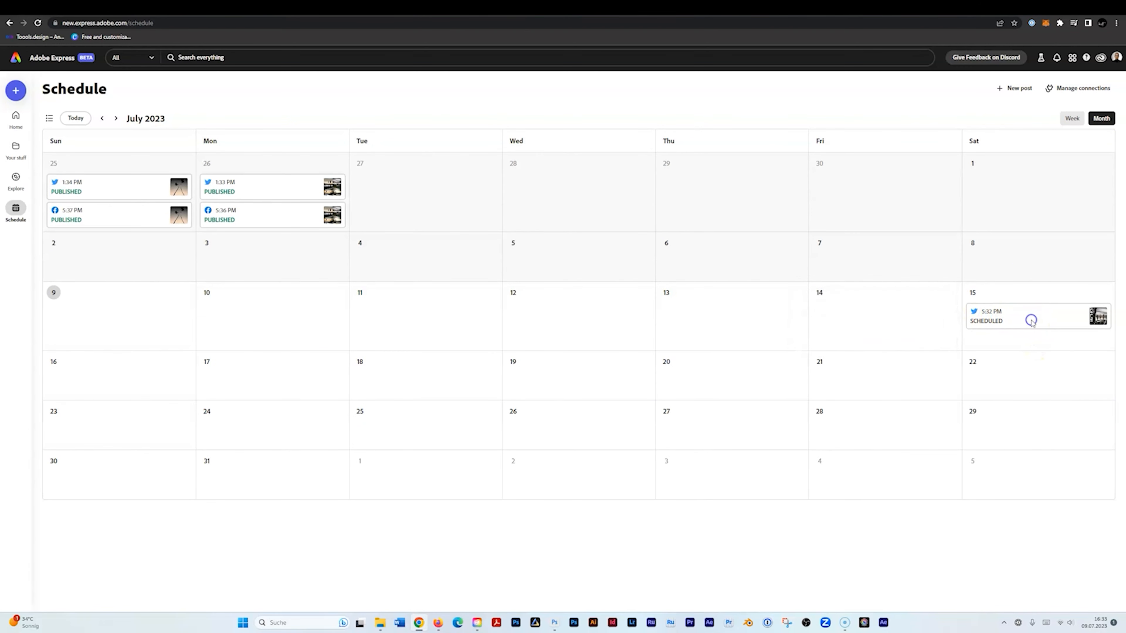
click(1029, 320)
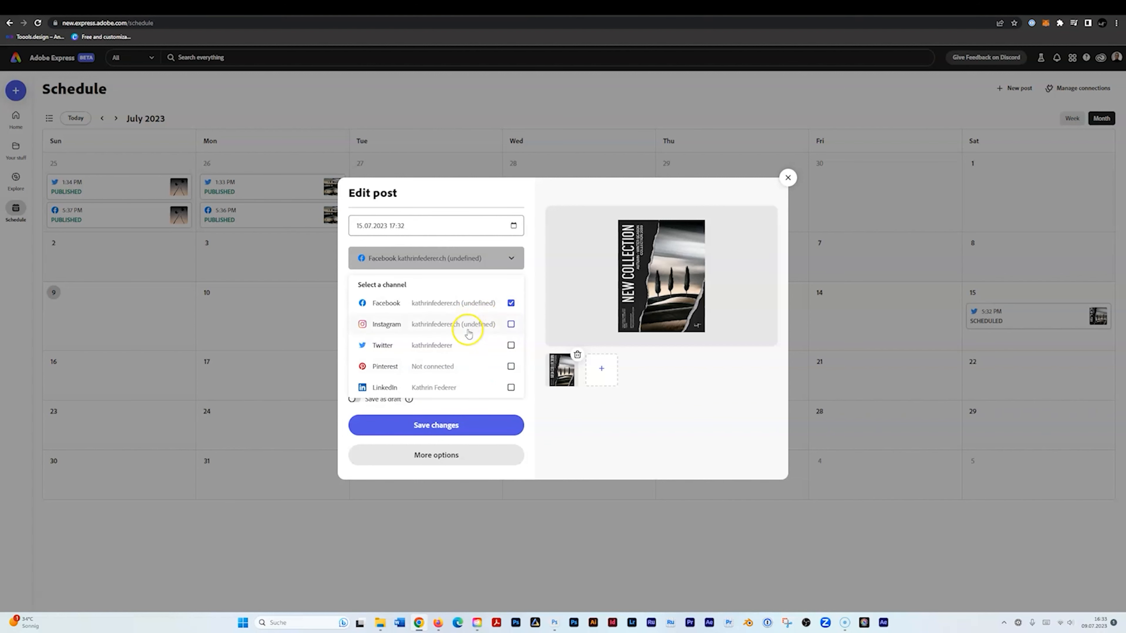
Step: Permanently delete the scheduled post, then select the untitled NEW COLLECTION design in Your stuff
click(643, 414)
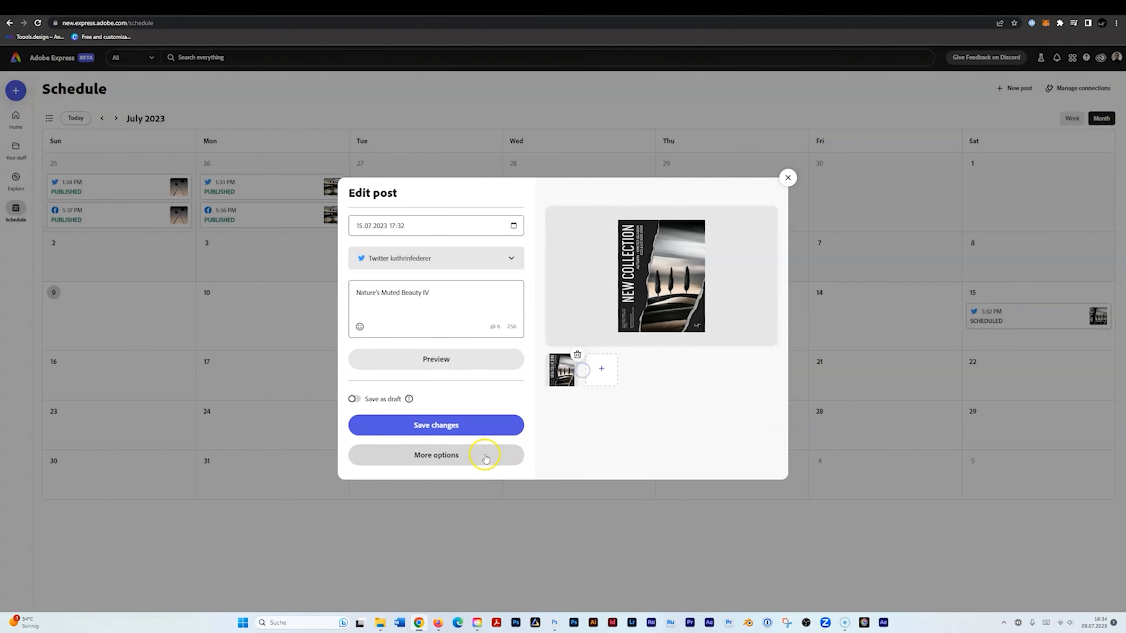
click(485, 457)
click(356, 430)
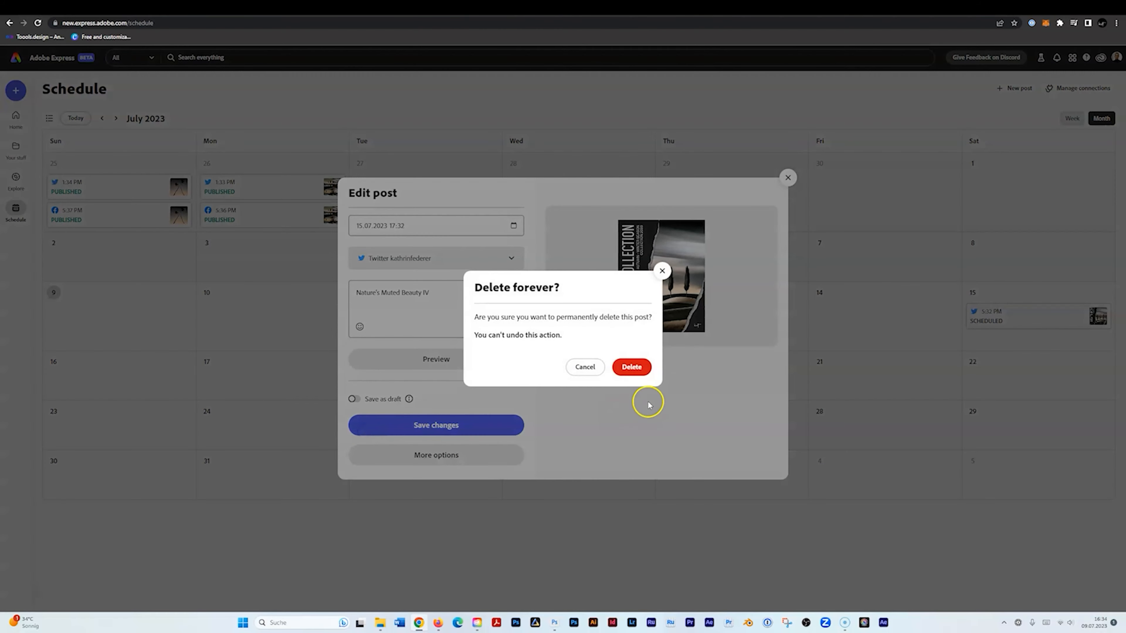
click(629, 367)
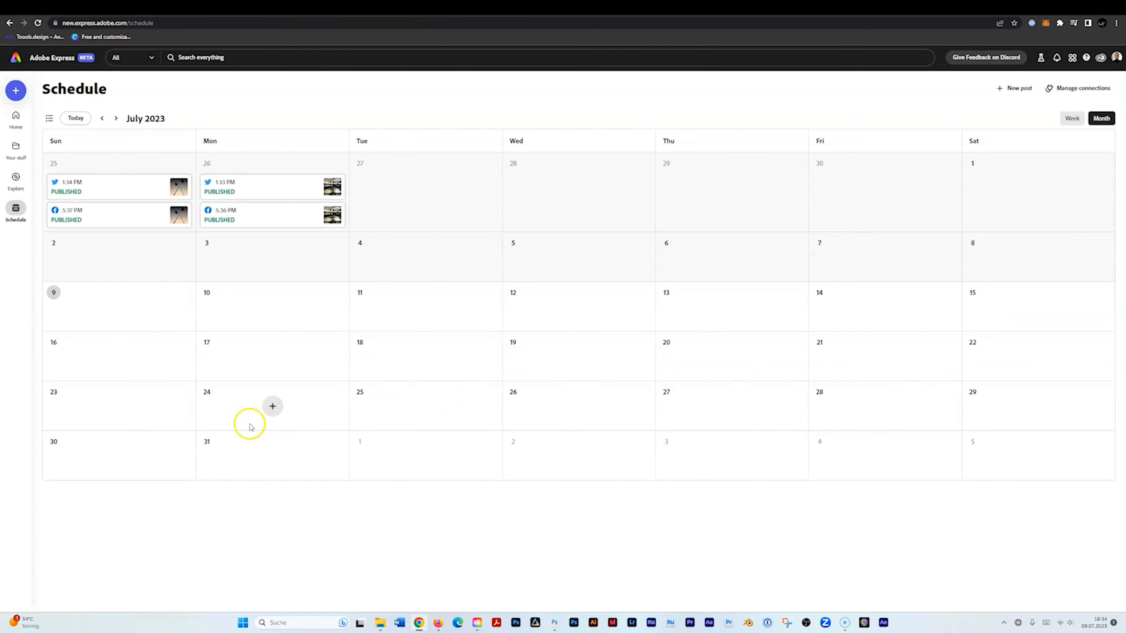
click(18, 65)
click(231, 279)
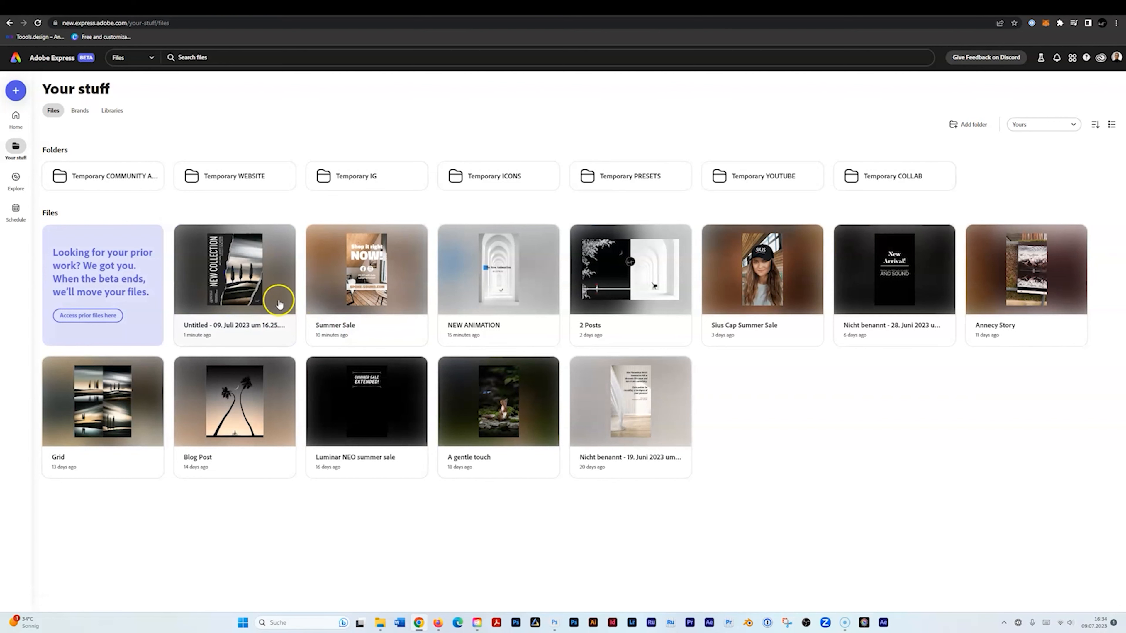
Step: Open the NEW COLLECTION design and start a new scheduled social media post
click(226, 264)
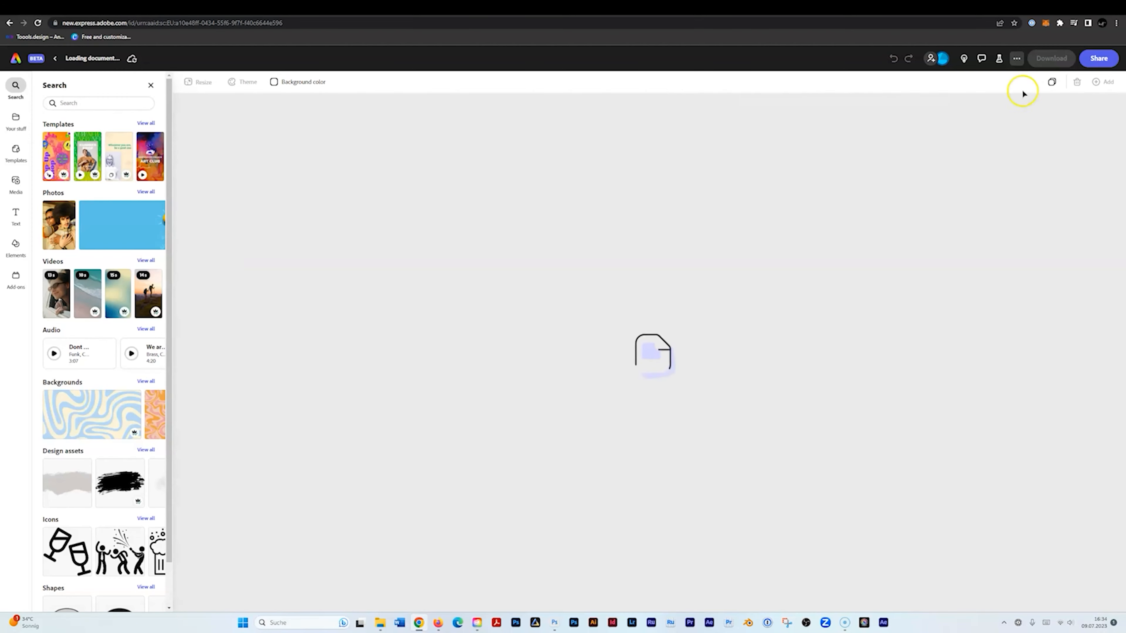
click(1099, 58)
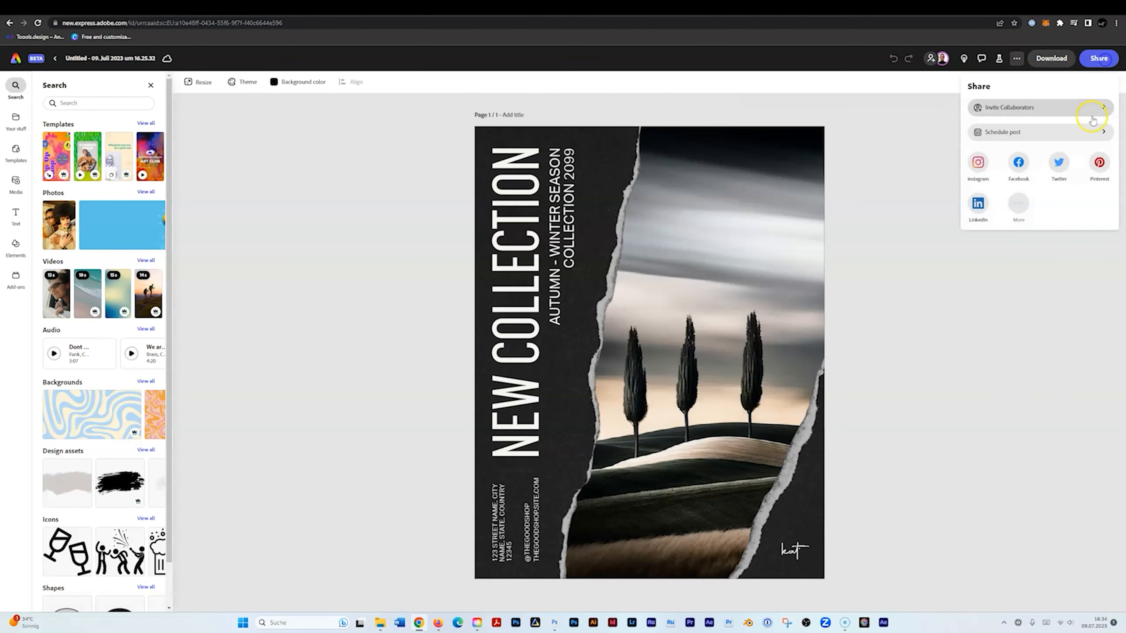
click(1008, 132)
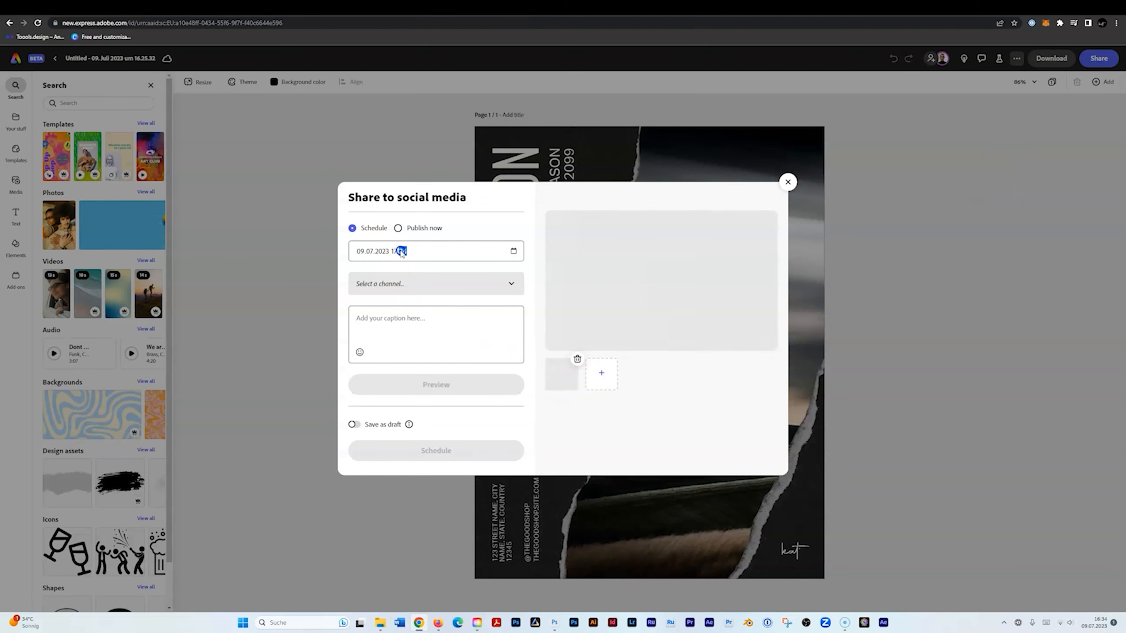
Step: Select Facebook, Twitter and LinkedIn as channels for the 09.07.2023 17:34 post
click(410, 281)
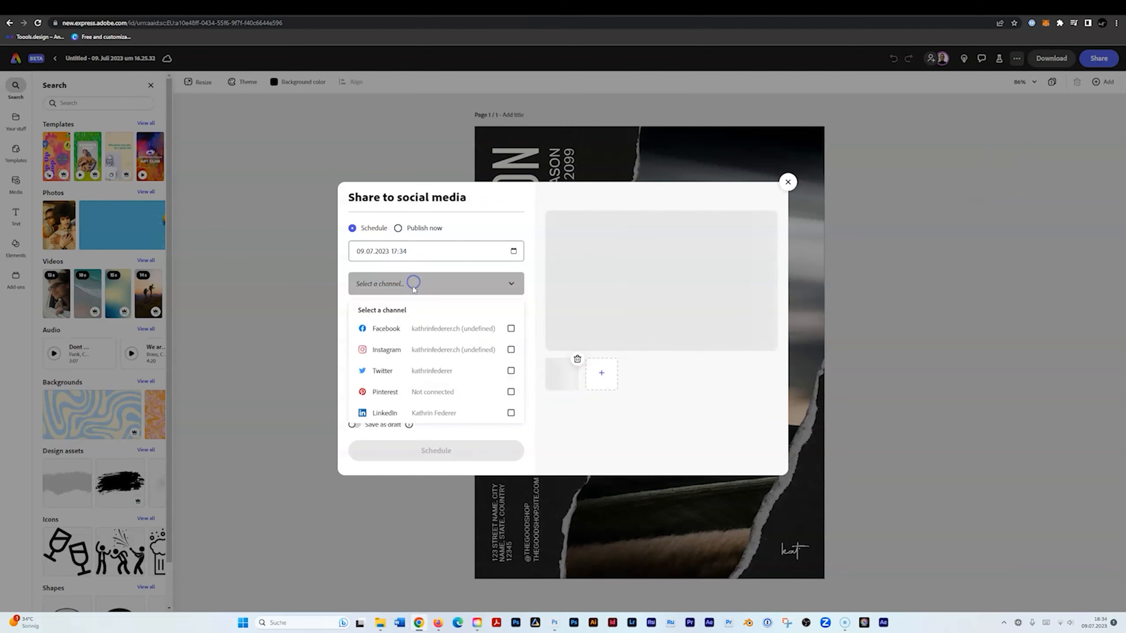
click(505, 330)
click(511, 372)
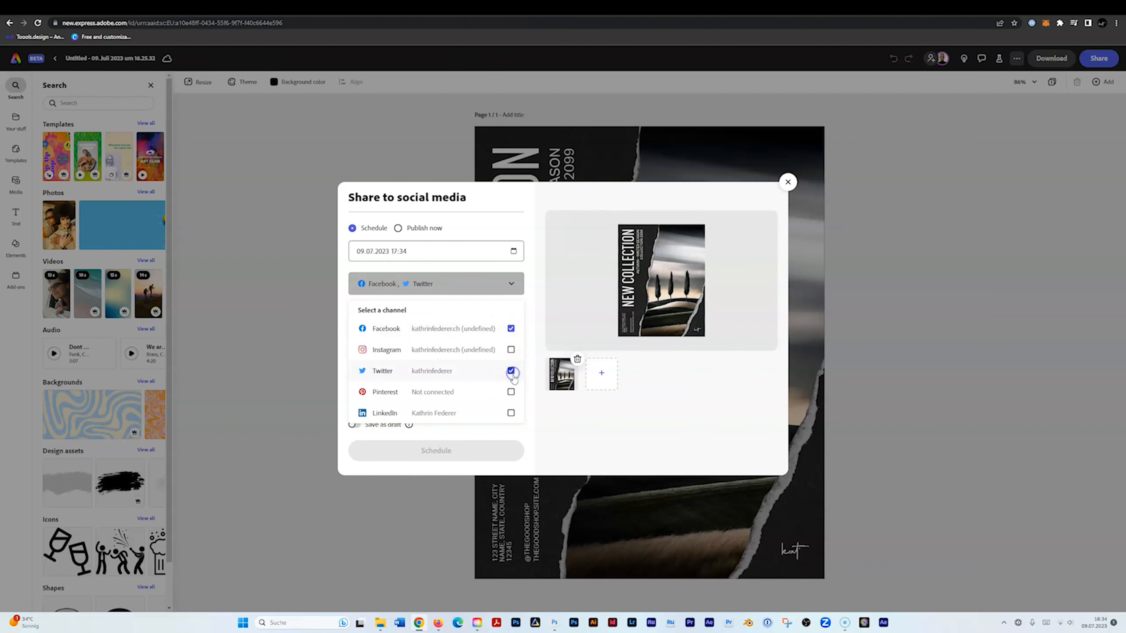
click(510, 412)
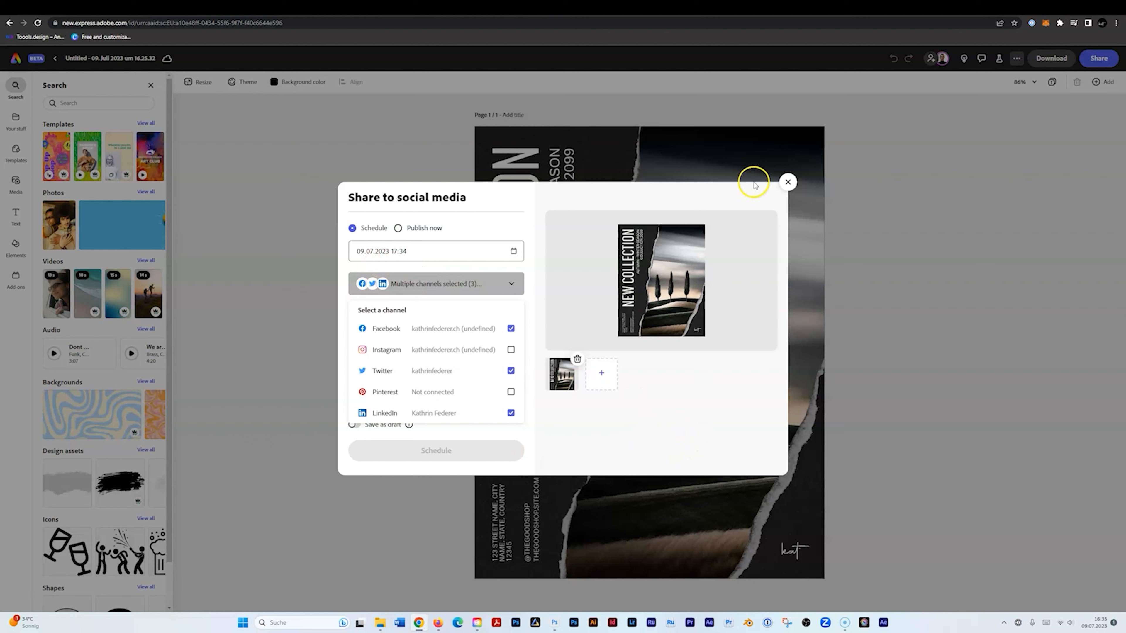
click(786, 182)
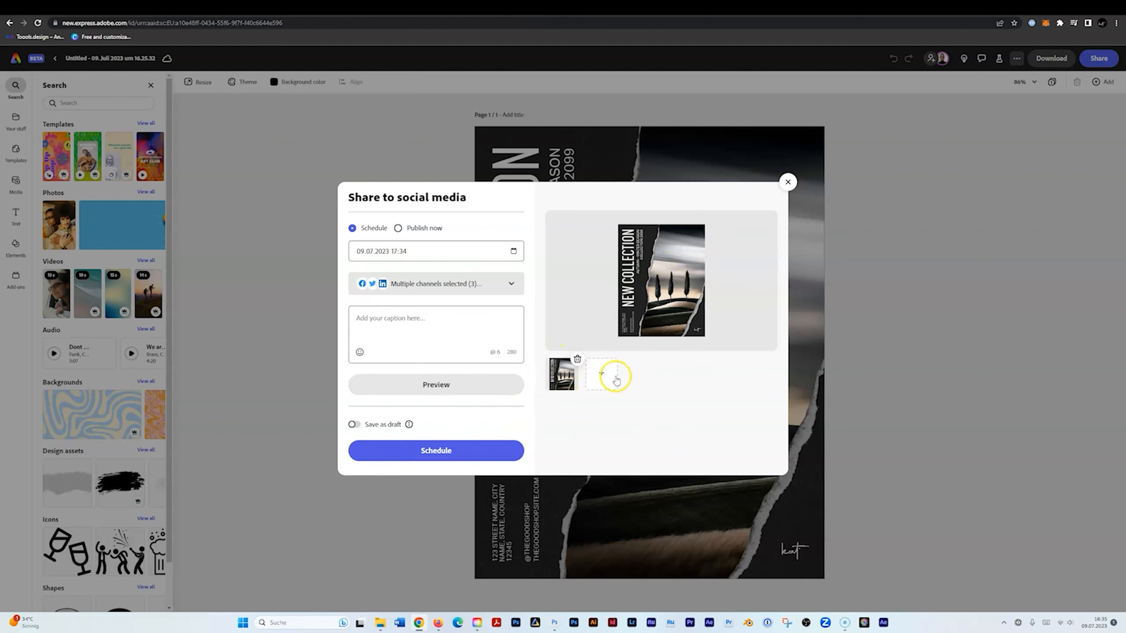
Step: Discard the unsent share, browse the _COLLECTION library's artworks, then open the July 2023 schedule calendar
click(787, 183)
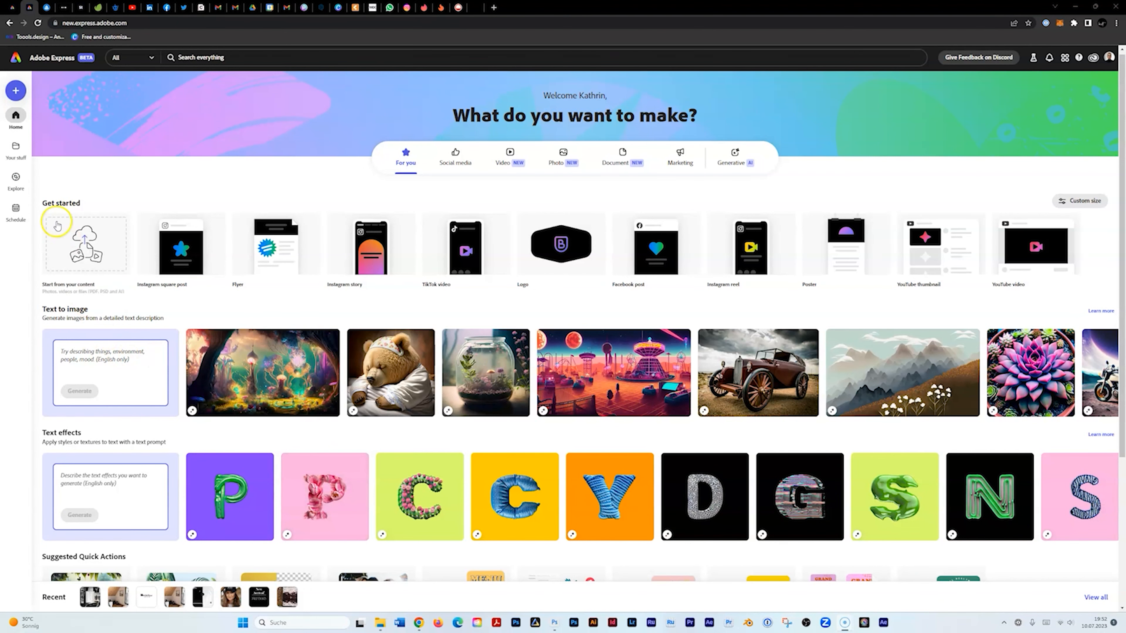
click(16, 146)
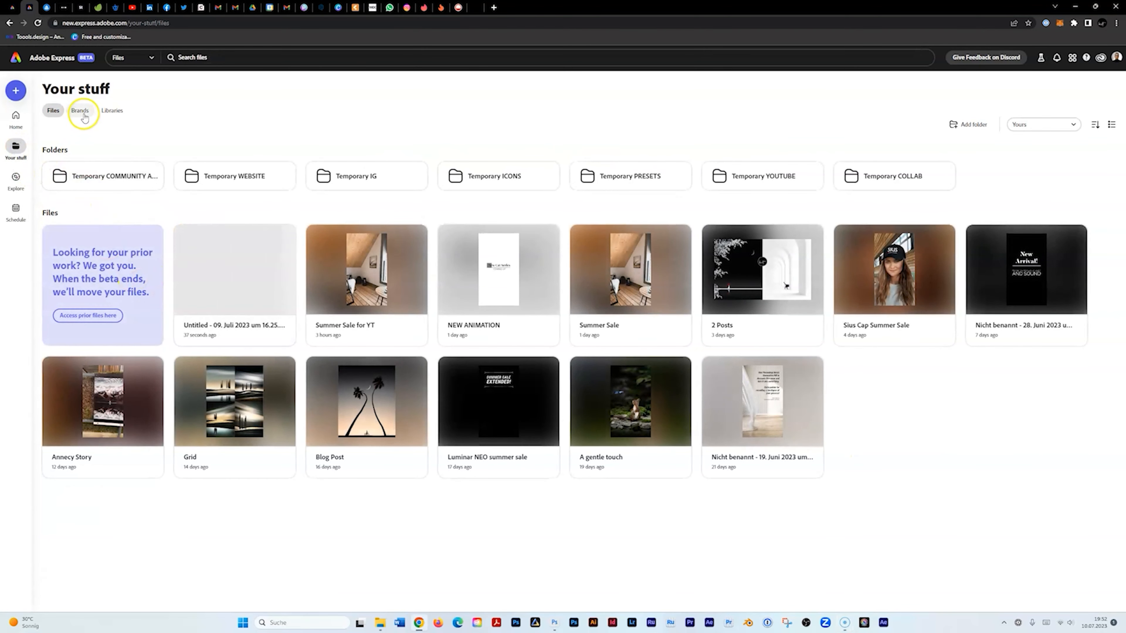
click(112, 111)
click(187, 202)
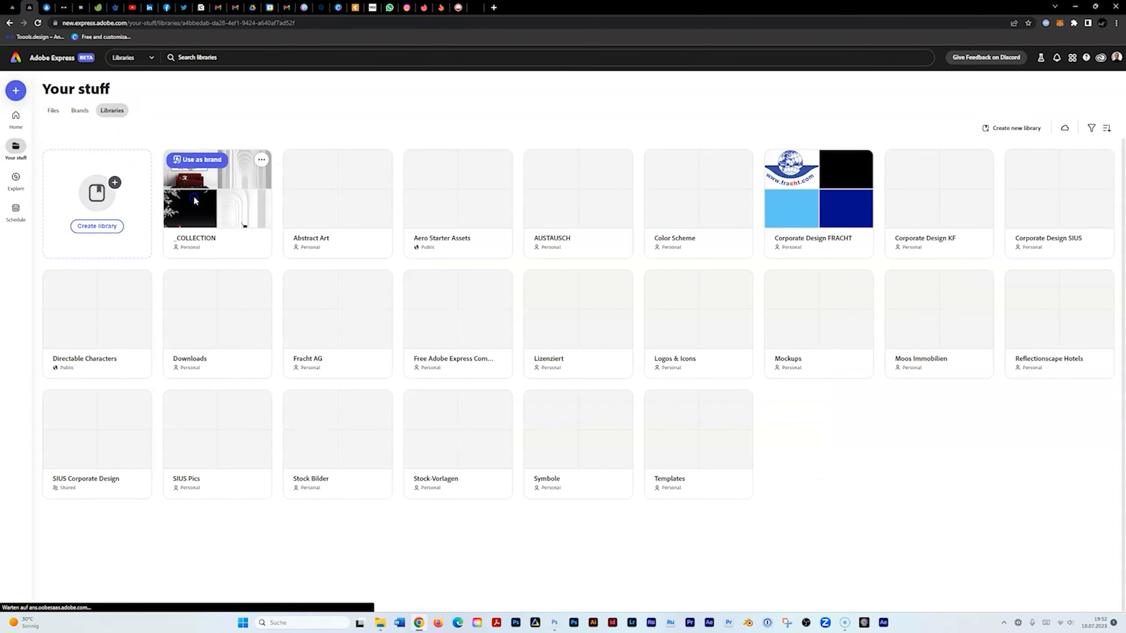
scroll(548, 265, down, 7)
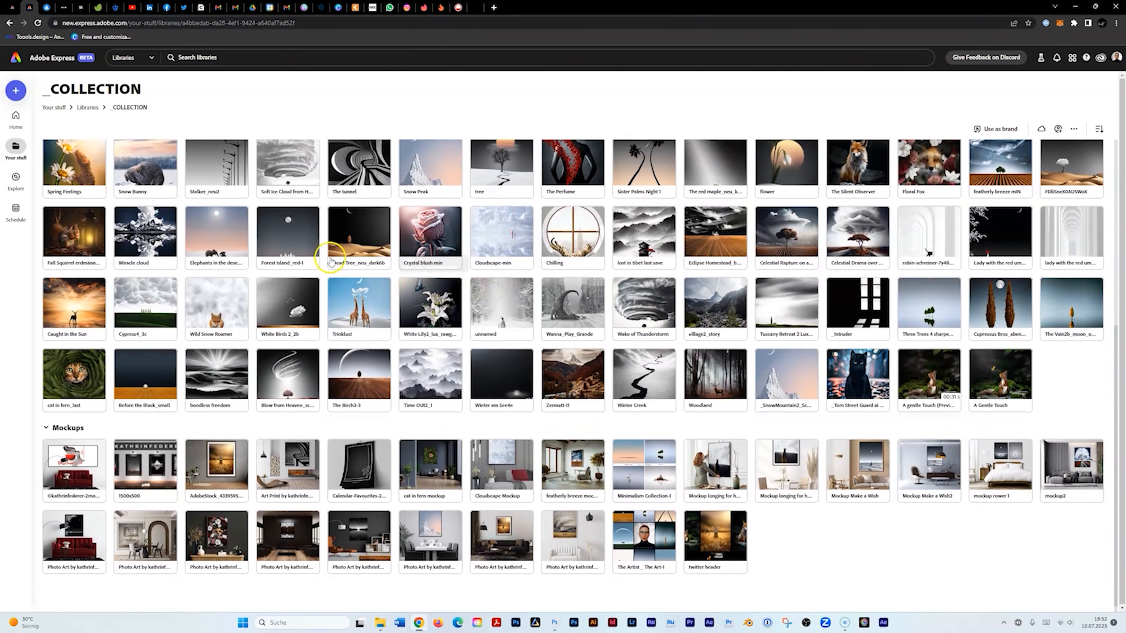
click(14, 210)
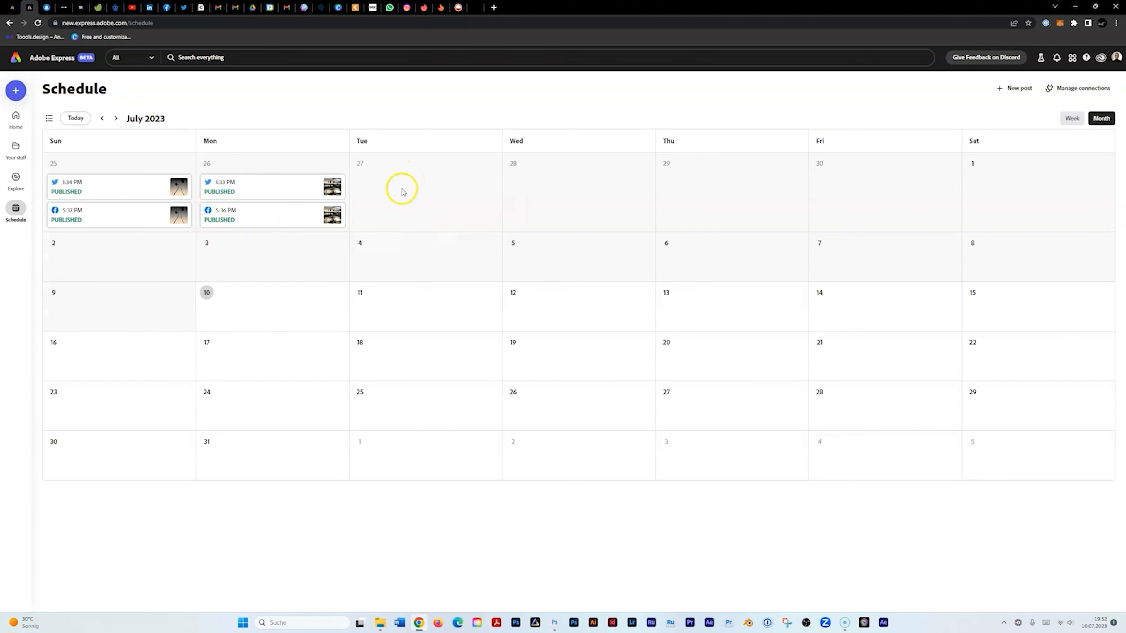
click(272, 308)
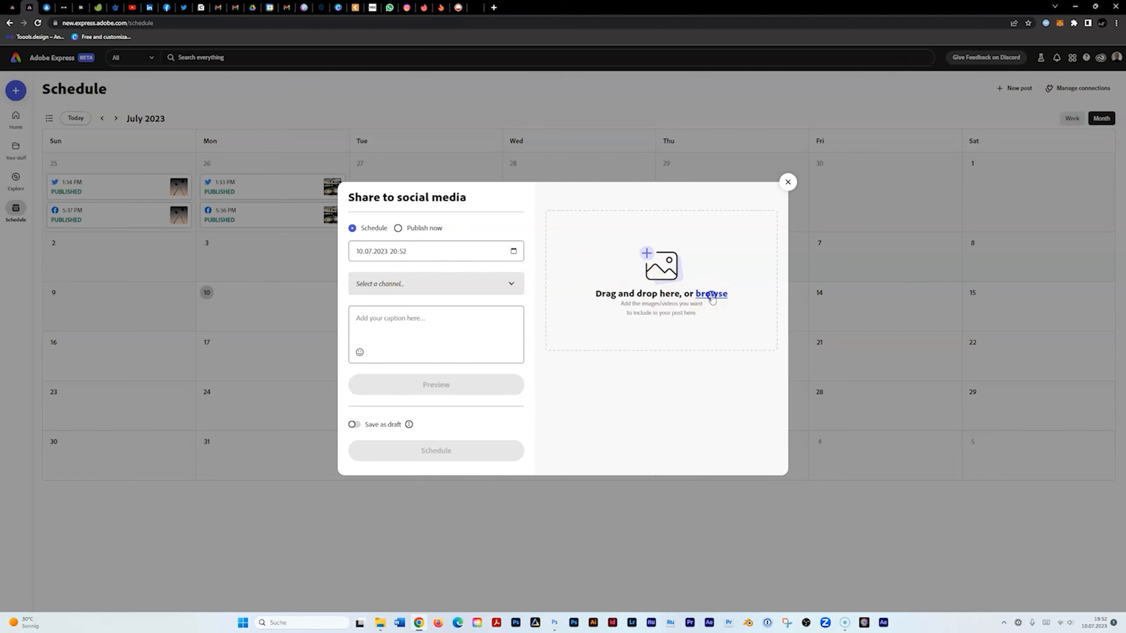
click(711, 295)
click(332, 201)
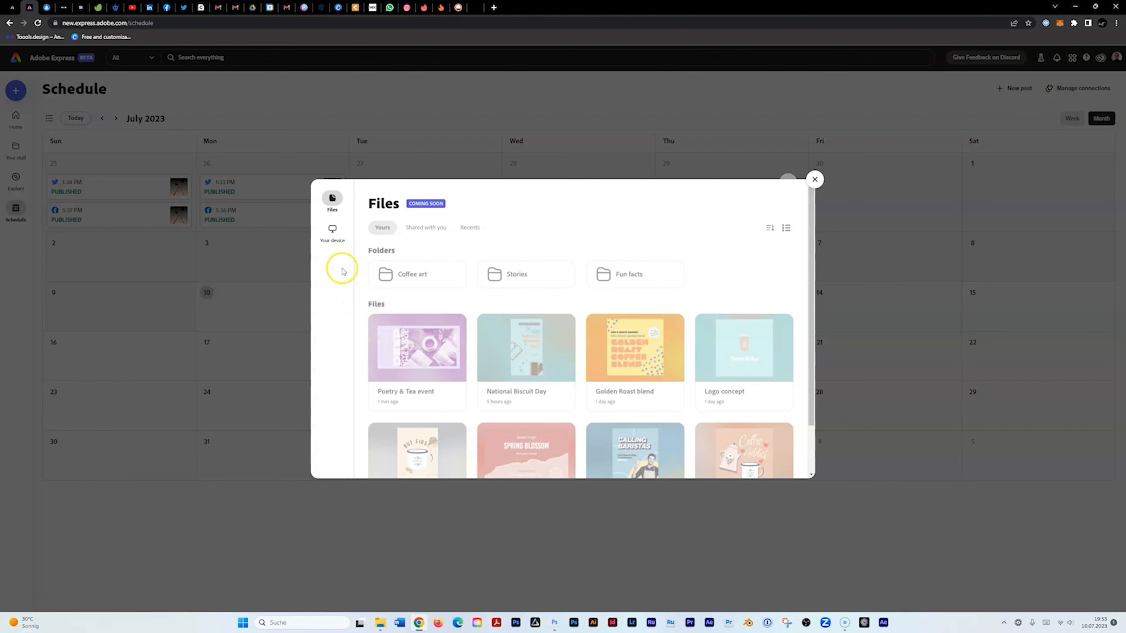
click(332, 230)
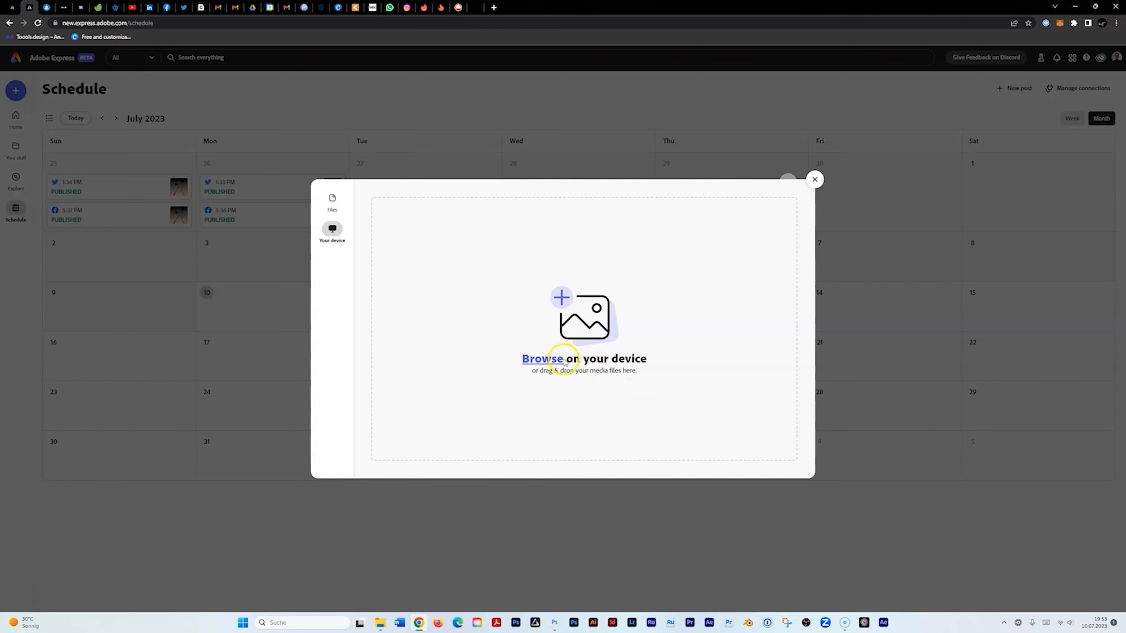
click(820, 178)
click(786, 184)
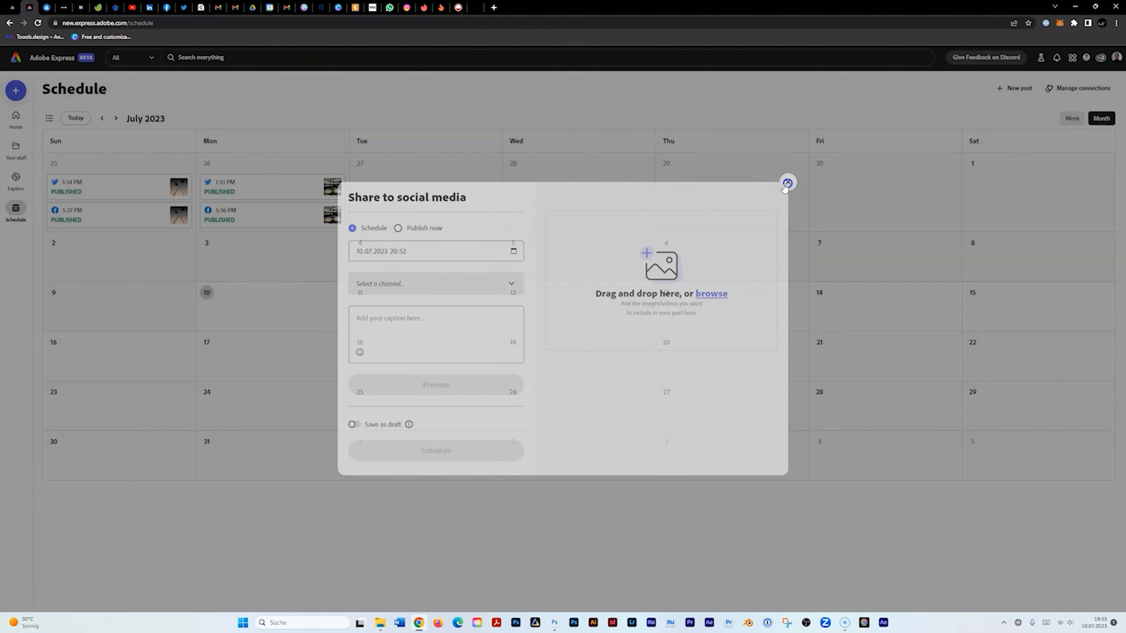
click(15, 90)
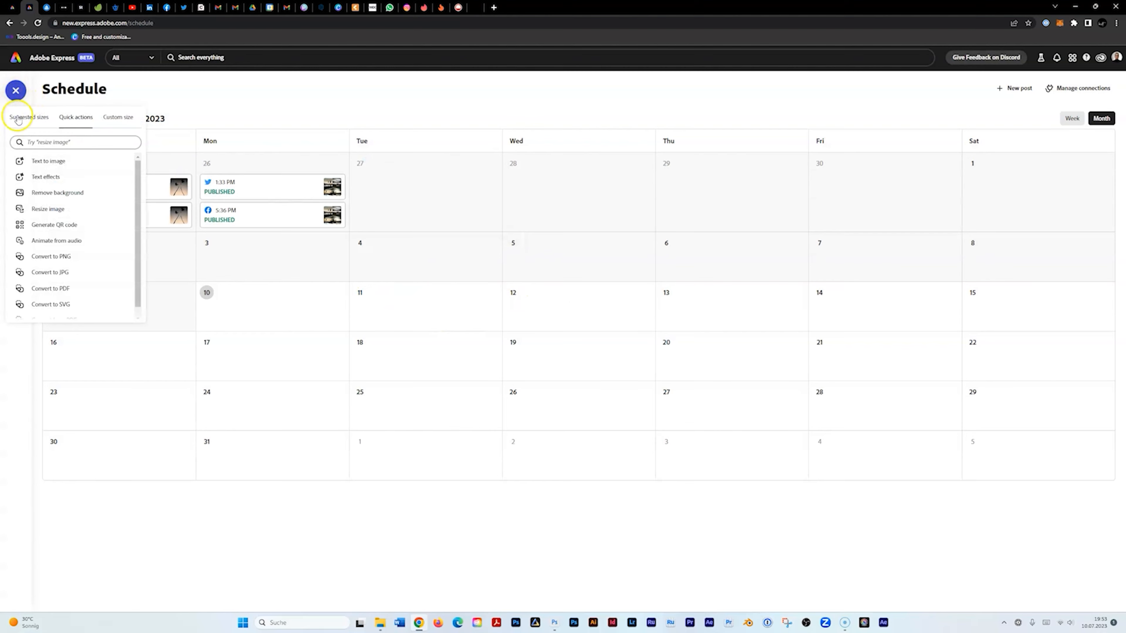
Step: Start a blank Instagram portrait post from the social media templates
click(155, 79)
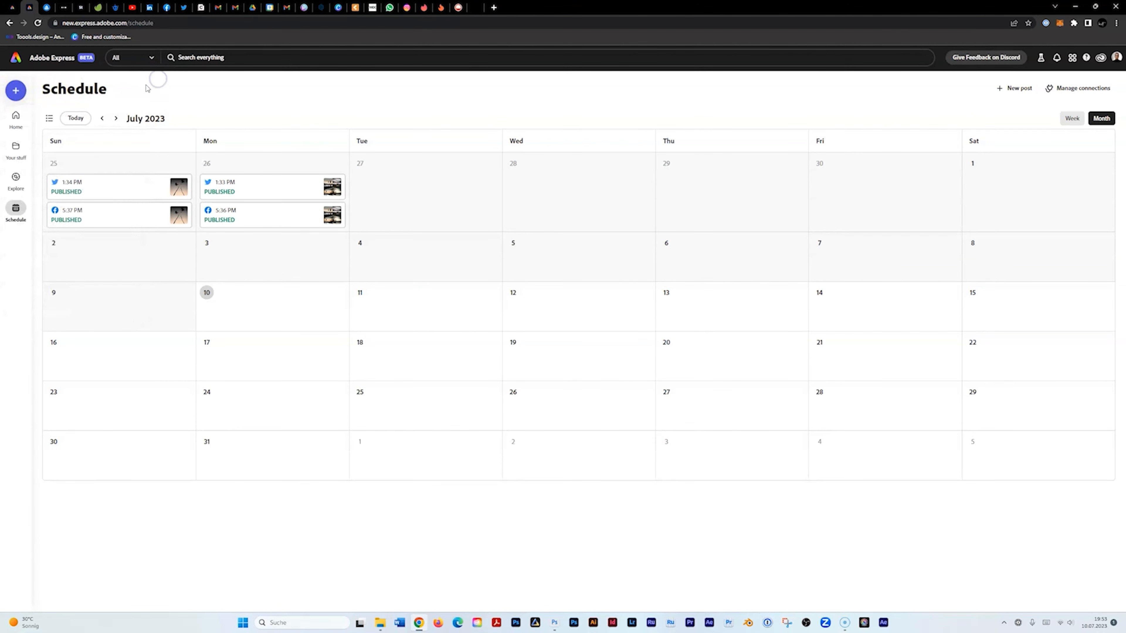
click(16, 116)
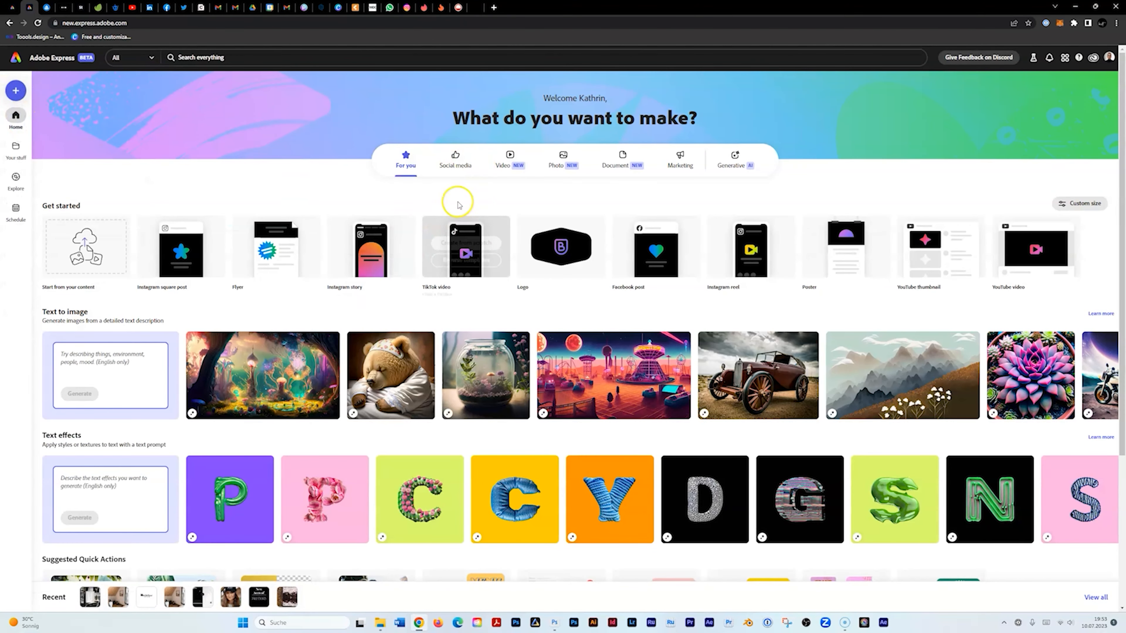
click(457, 164)
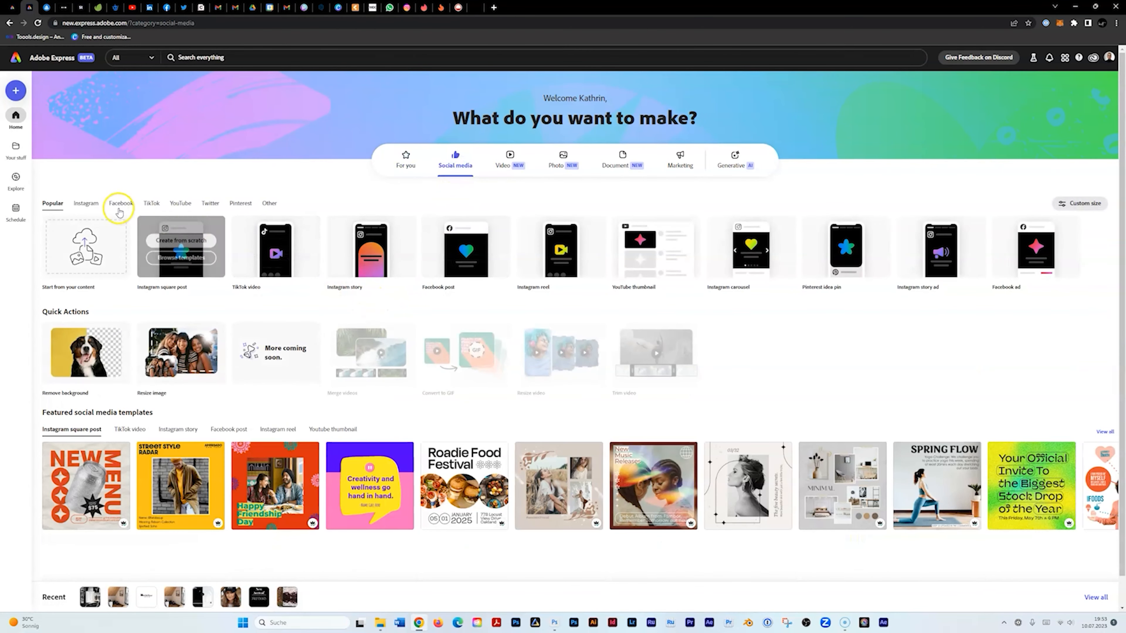
click(91, 203)
mouse_move(742, 279)
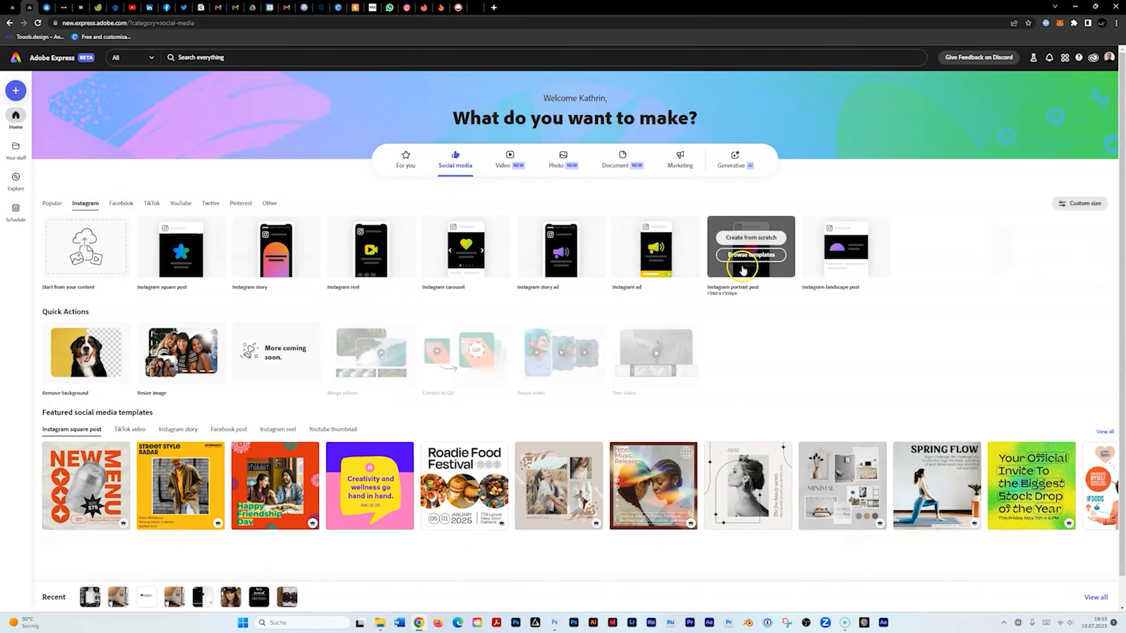
click(751, 237)
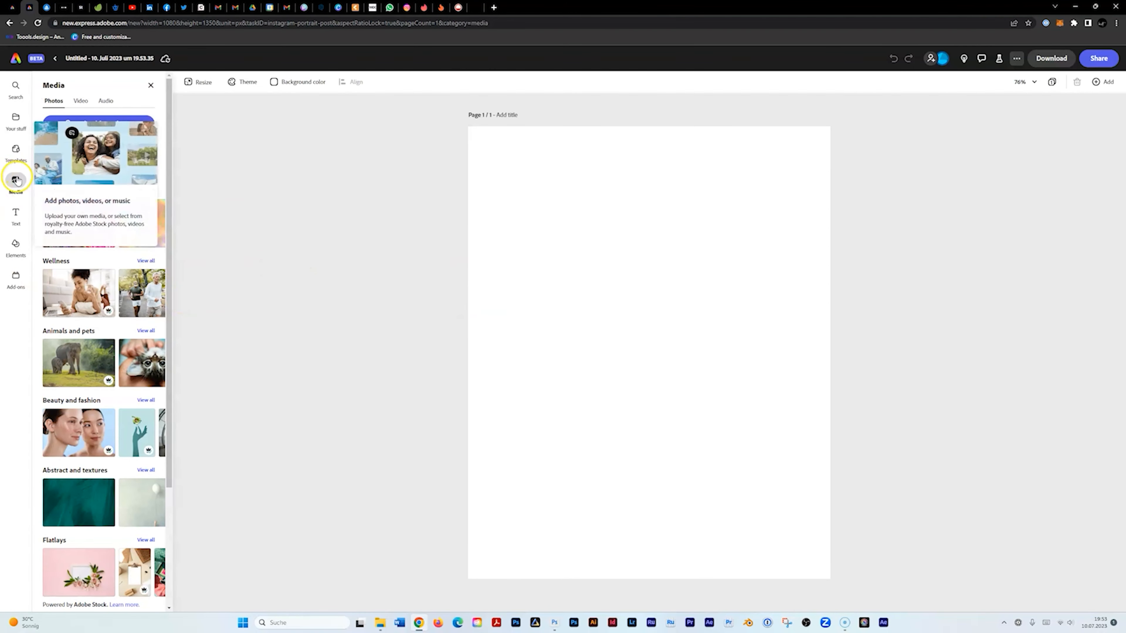
Step: Drag a misty cypress artwork from the _COLLECTION library onto the page and set it as the page background
click(16, 118)
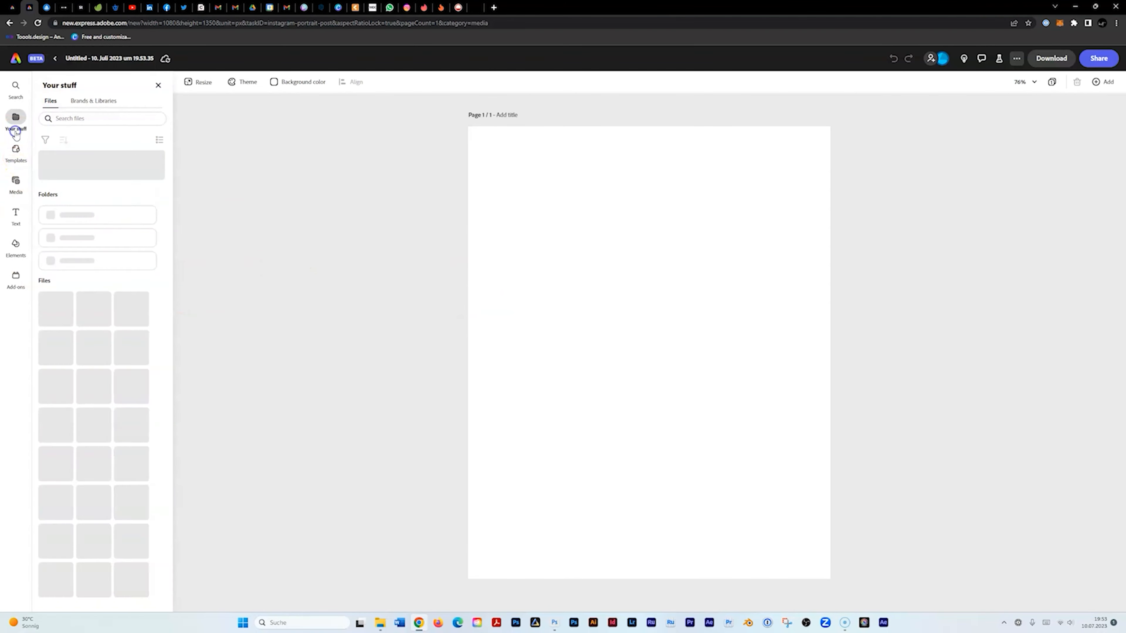
click(91, 101)
click(46, 85)
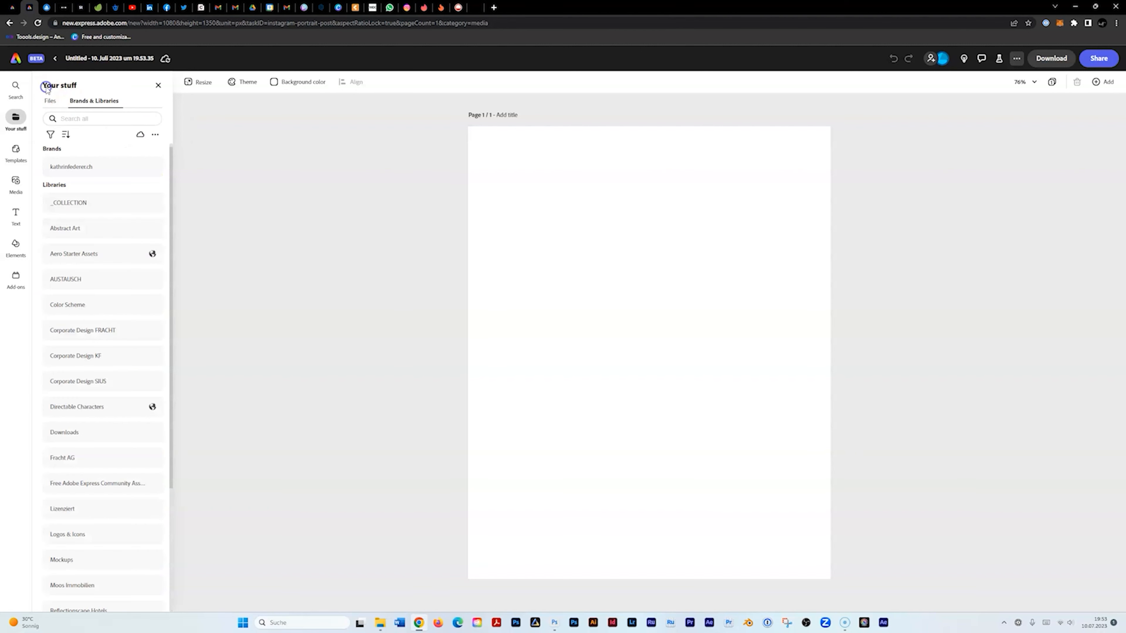
click(73, 203)
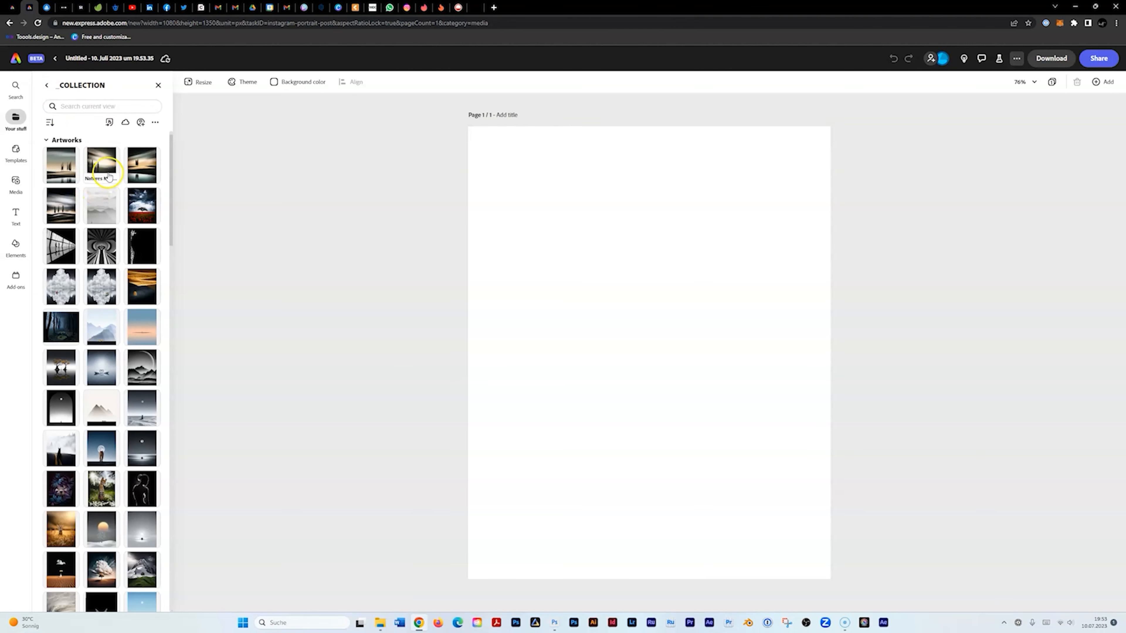
drag(101, 164, 606, 254)
click(124, 253)
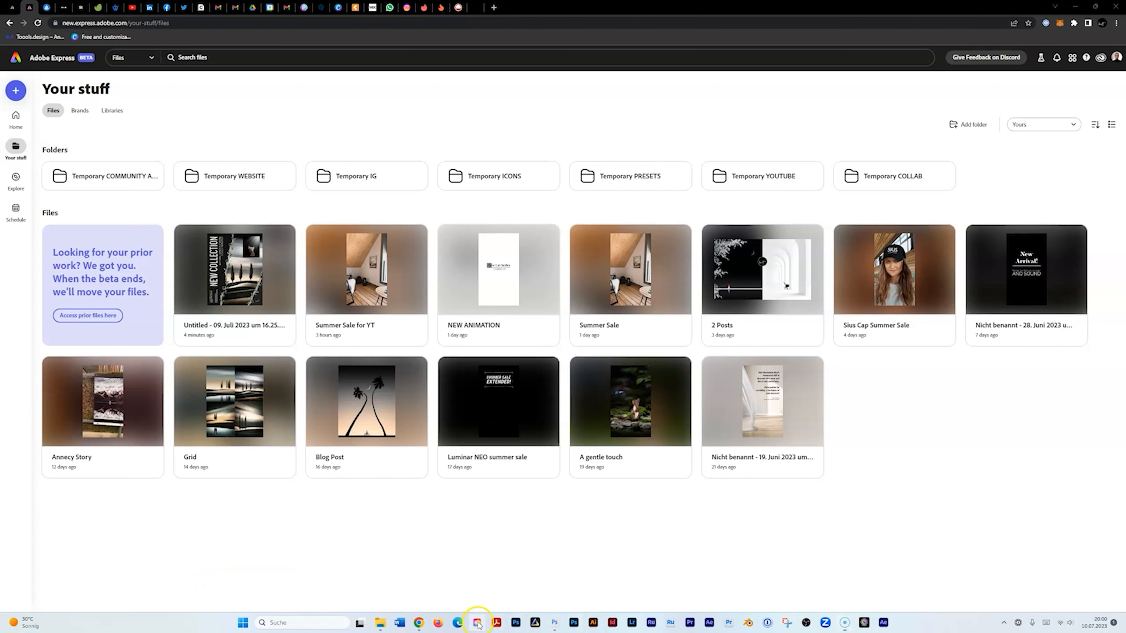
Step: Choose Zeitplan on the Love Swans_in Snow image in Creative Cloud's Ihre Dateien
click(478, 623)
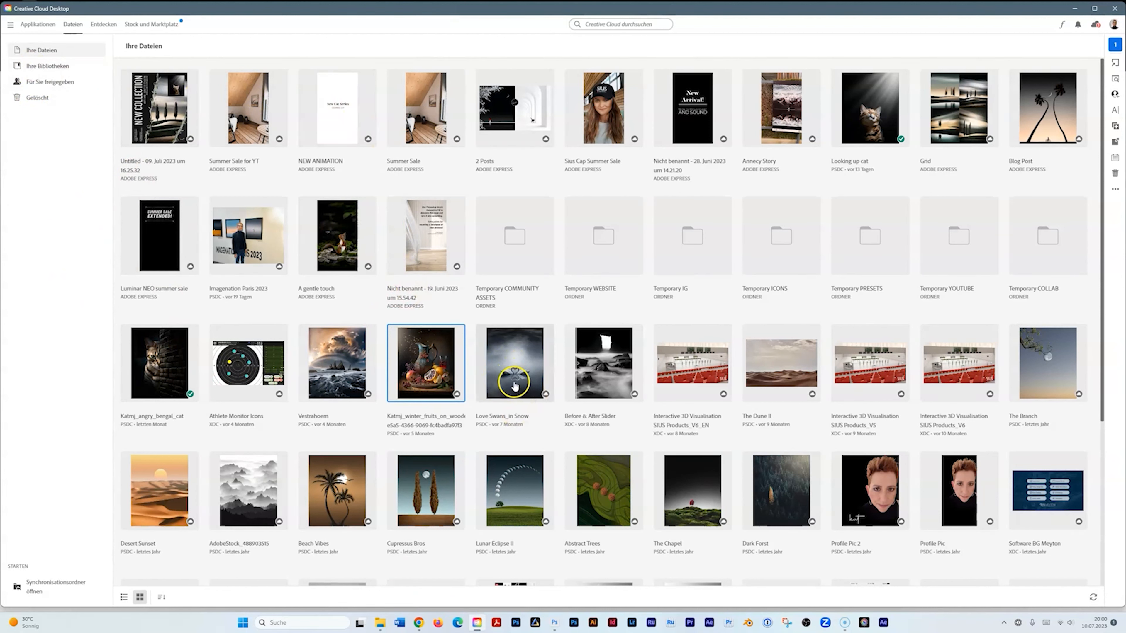
right_click(507, 368)
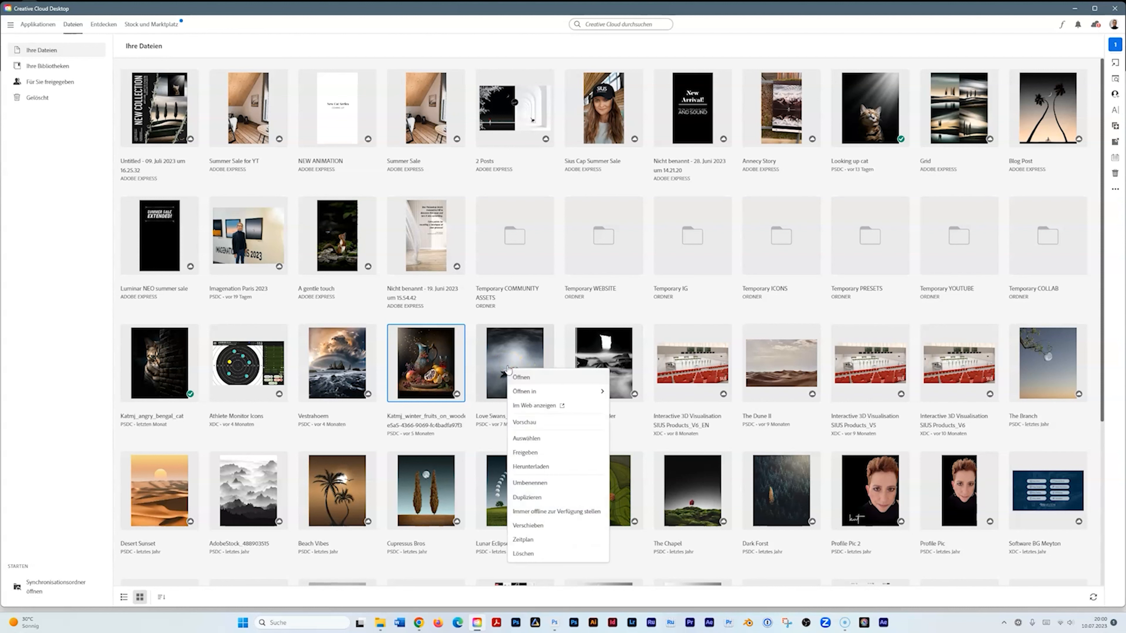
click(501, 354)
right_click(501, 354)
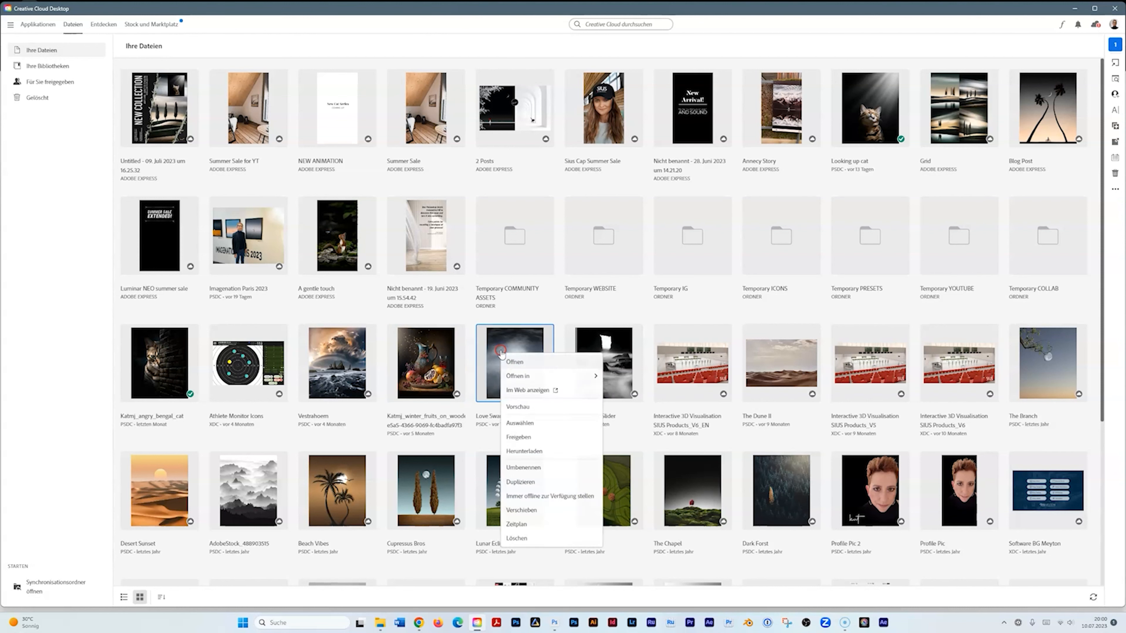
click(521, 523)
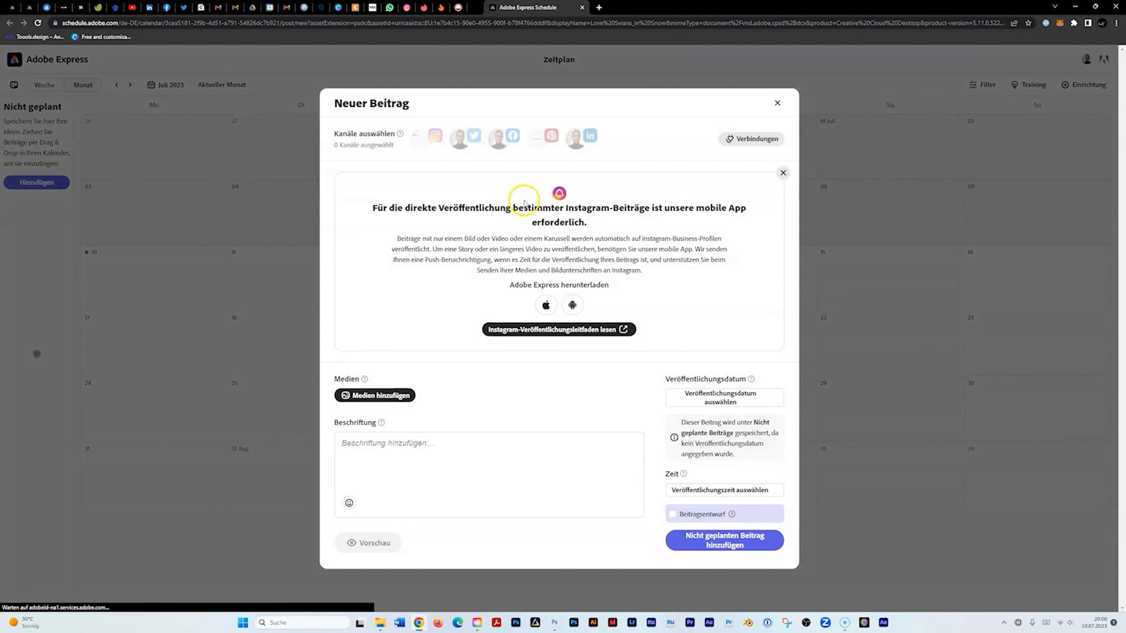
Step: Post to the connected Instagram account with a publish date of 20 July 2023
click(435, 136)
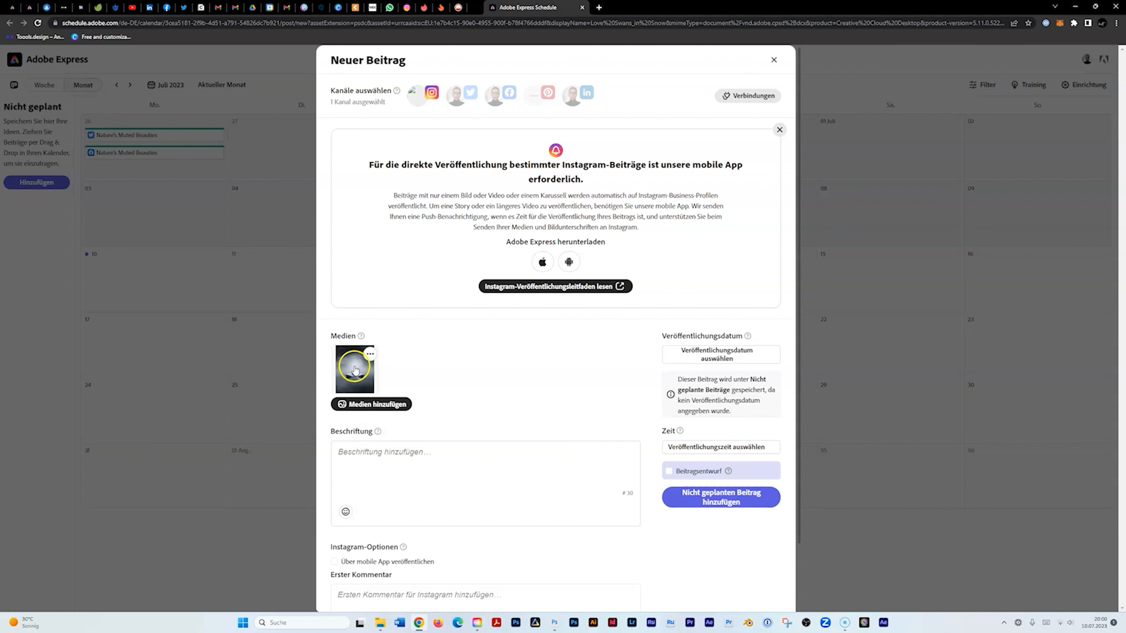
mouse_move(360, 374)
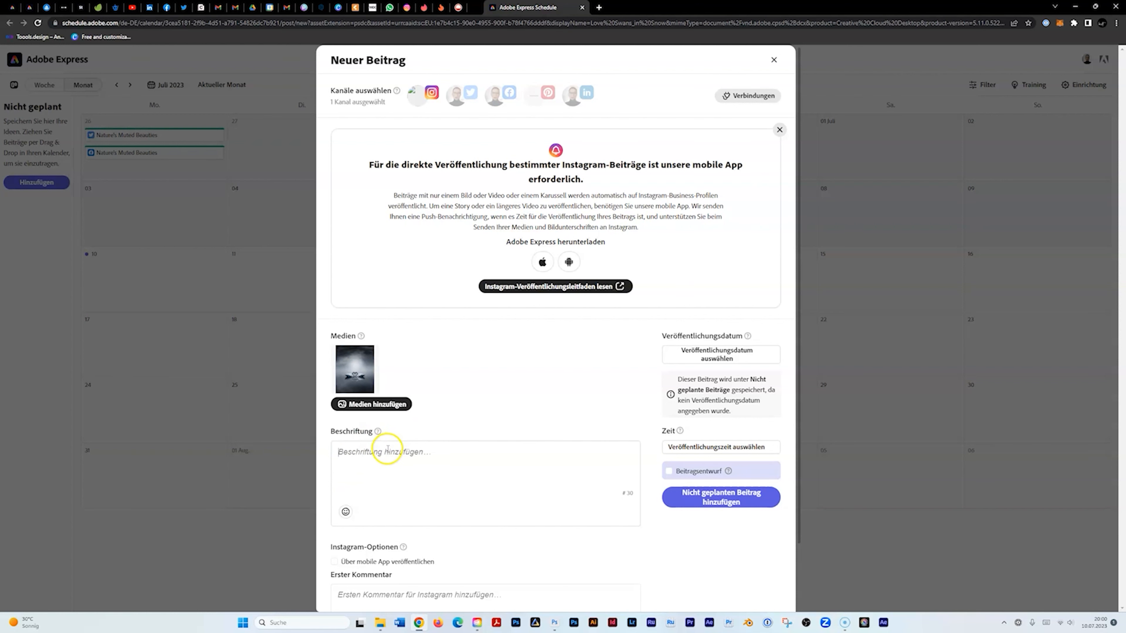
scroll(382, 596, down, 1)
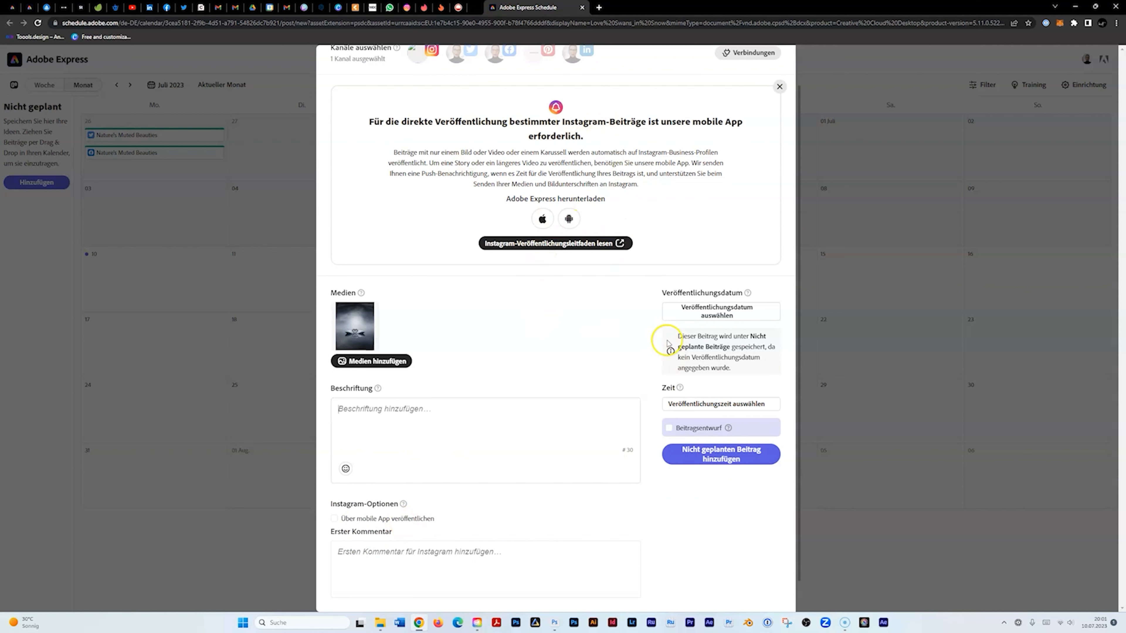
click(716, 311)
click(735, 419)
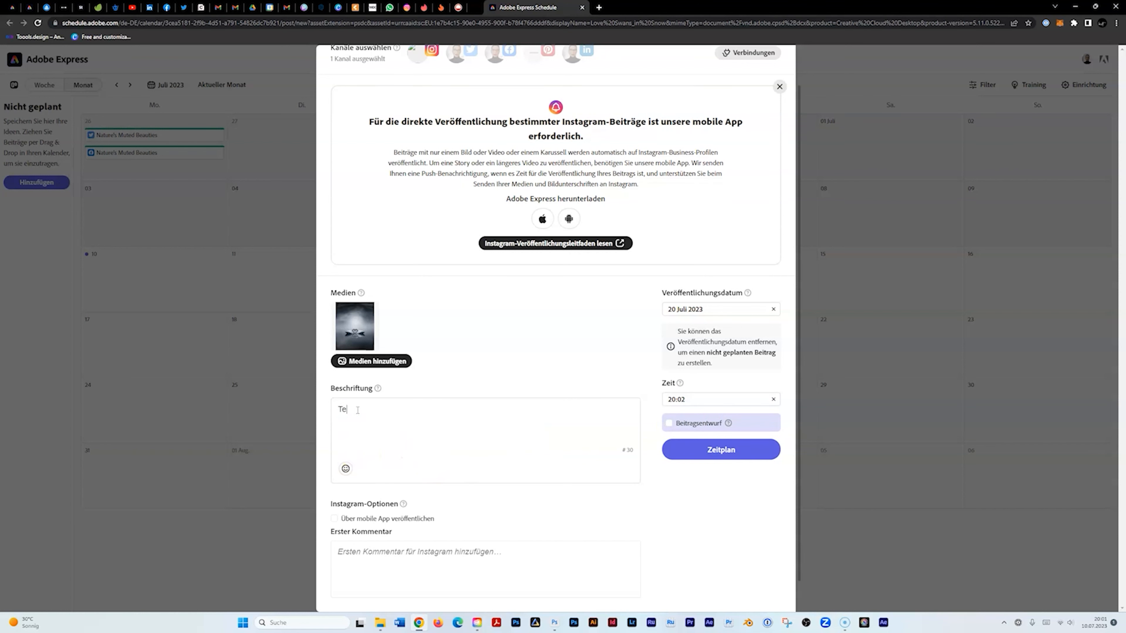
Step: Add a heart-eyes 😍 emoji after the caption 'Test'
click(346, 468)
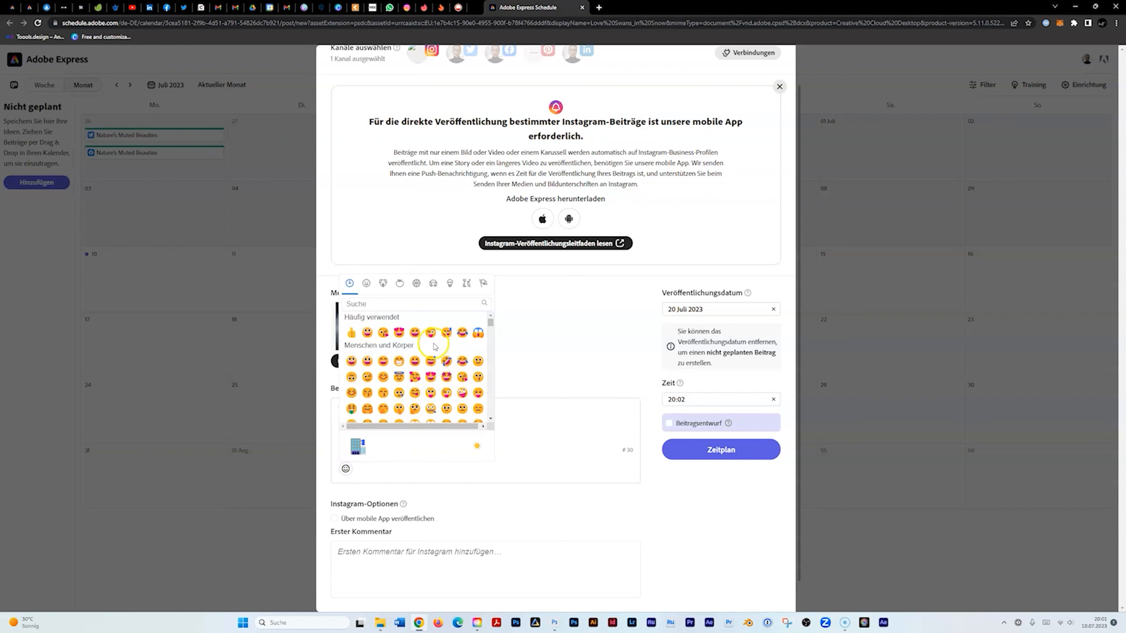
click(399, 332)
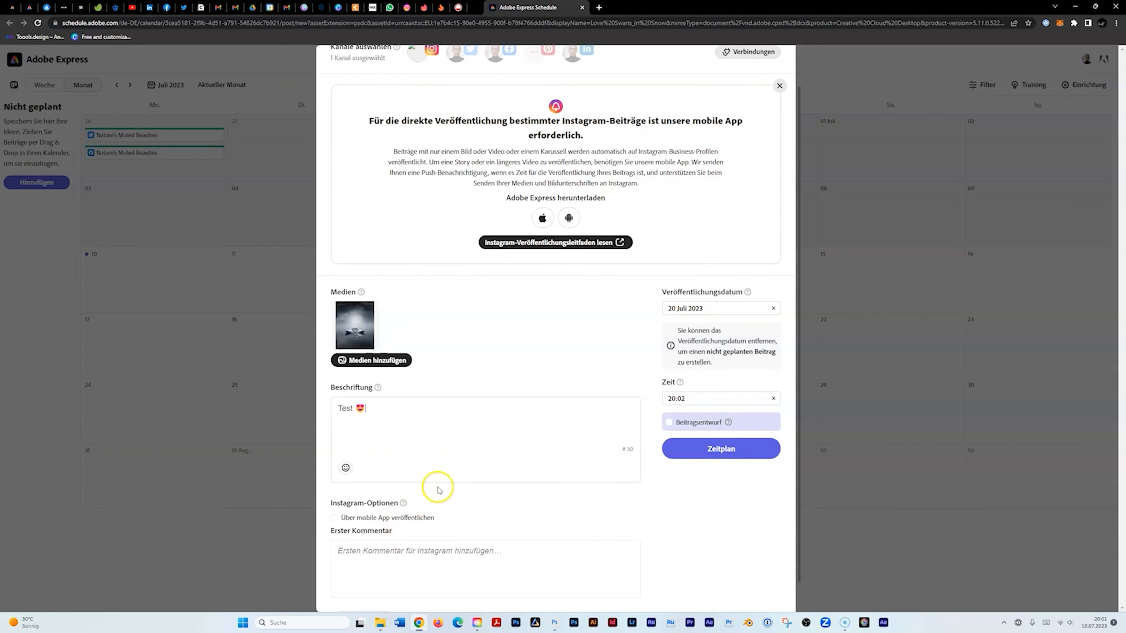
scroll(420, 511, down, 1)
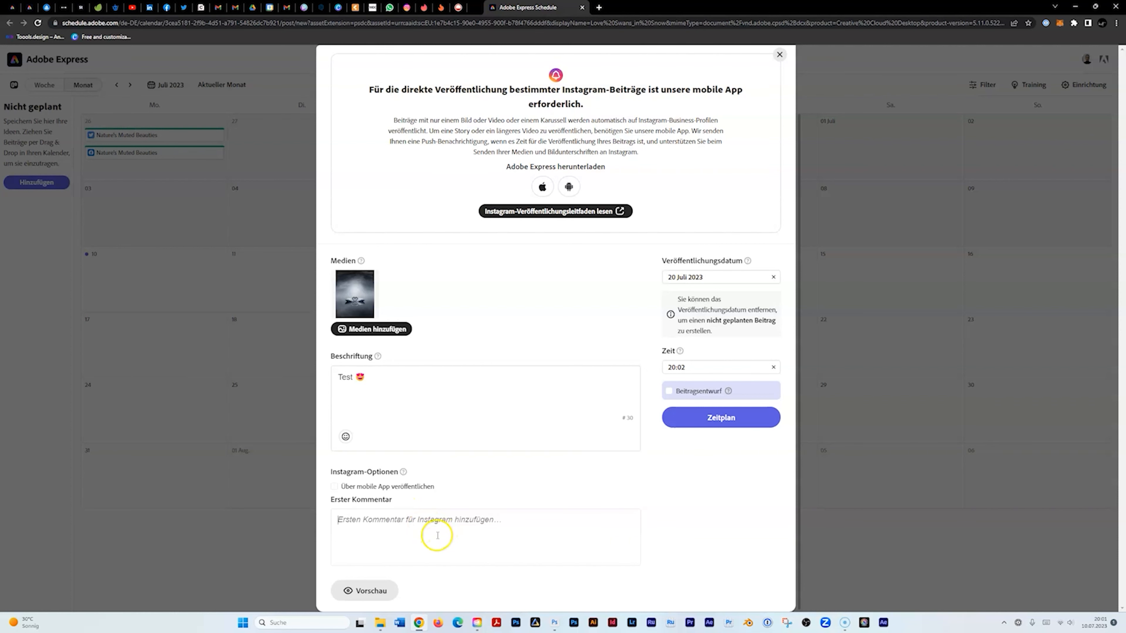
Step: Preview the Test post, then schedule it for 20 July
click(362, 596)
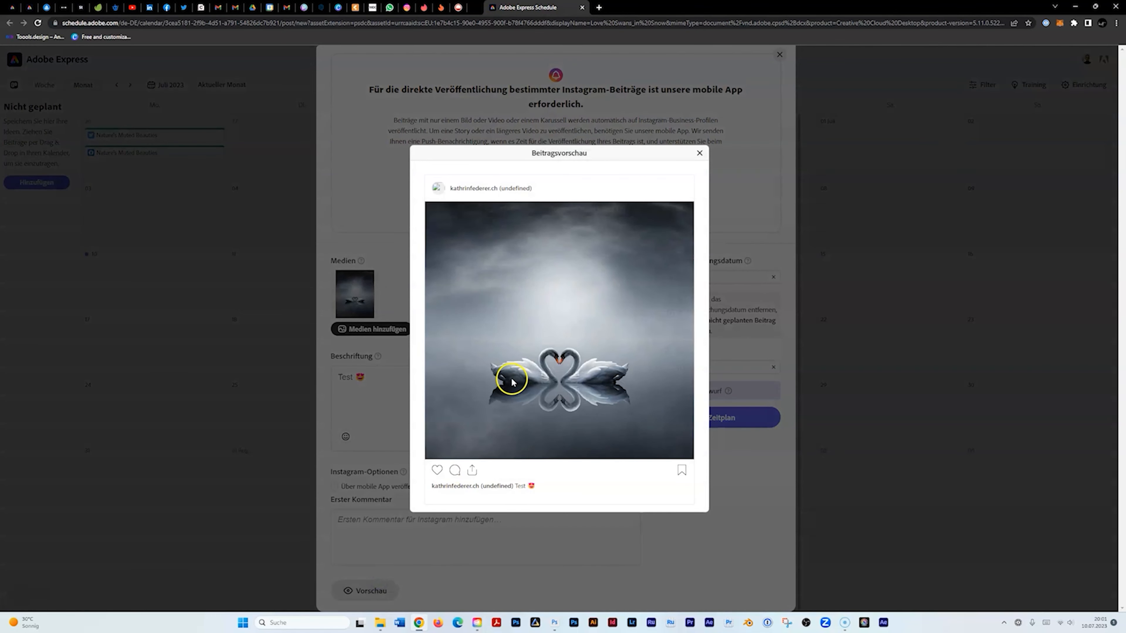
click(699, 152)
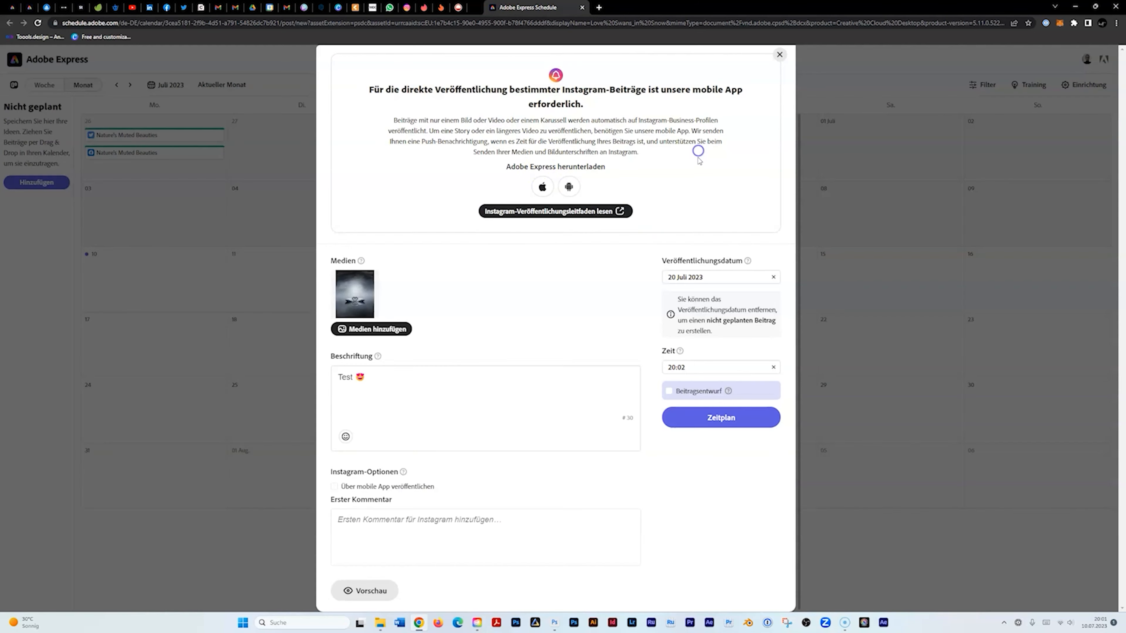
scroll(487, 115, up, 2)
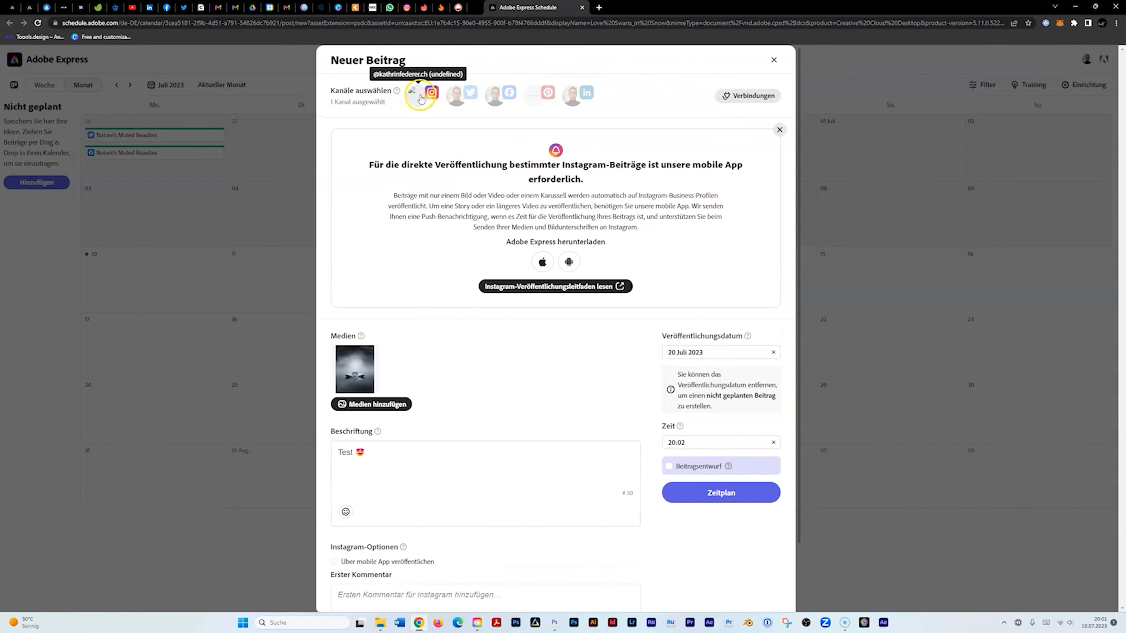
scroll(566, 377, down, 2)
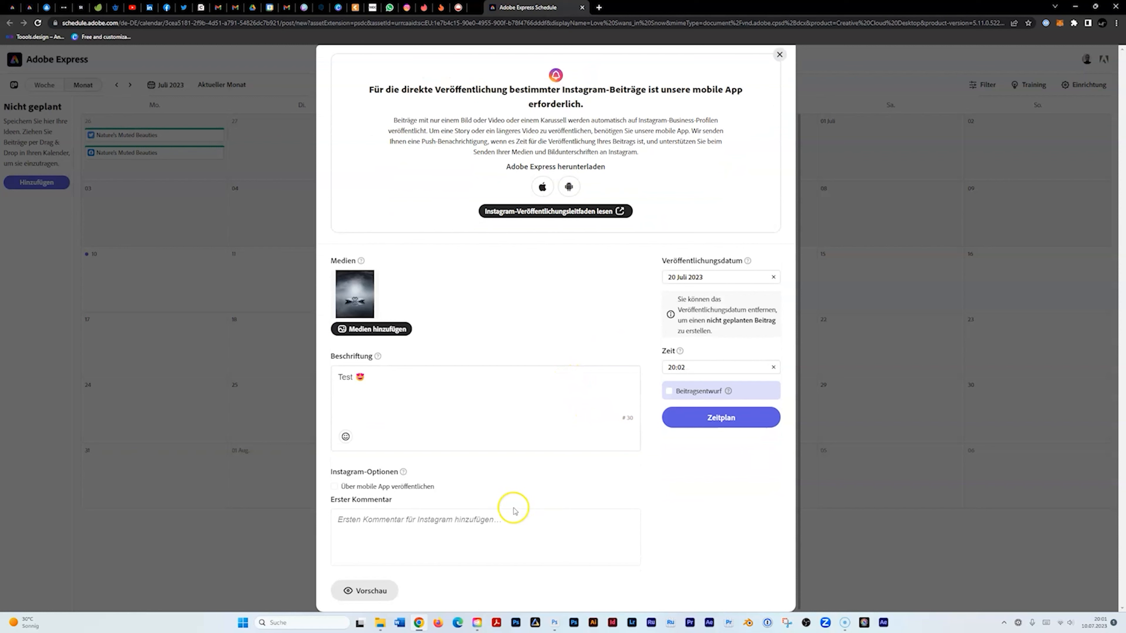
click(700, 419)
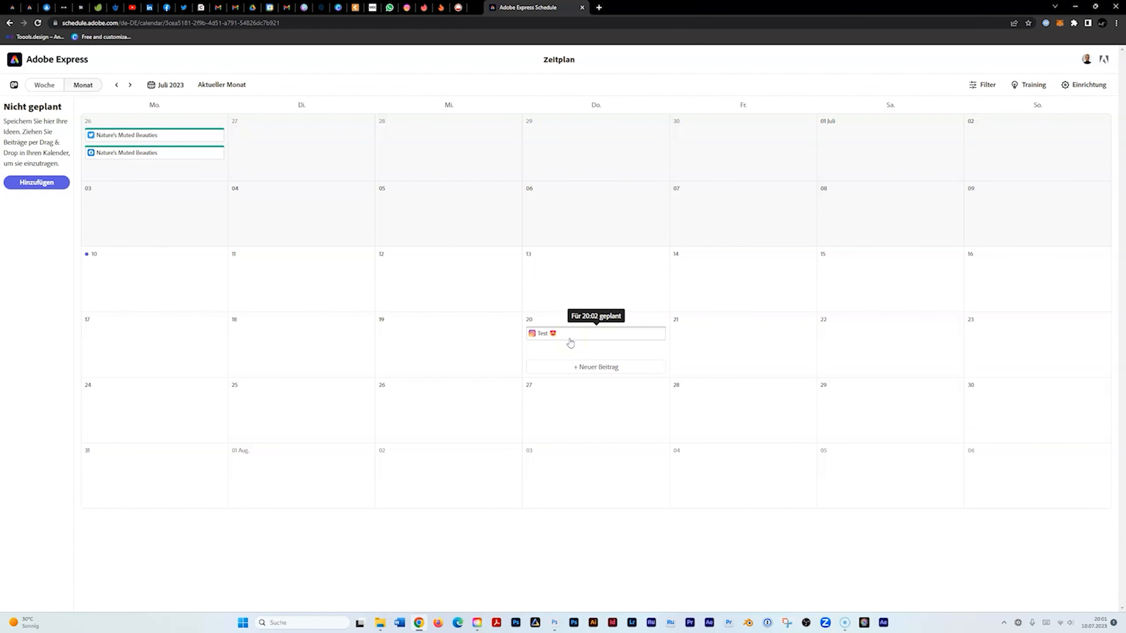
Step: Delete the scheduled Test post from the July calendar and confirm
right_click(569, 339)
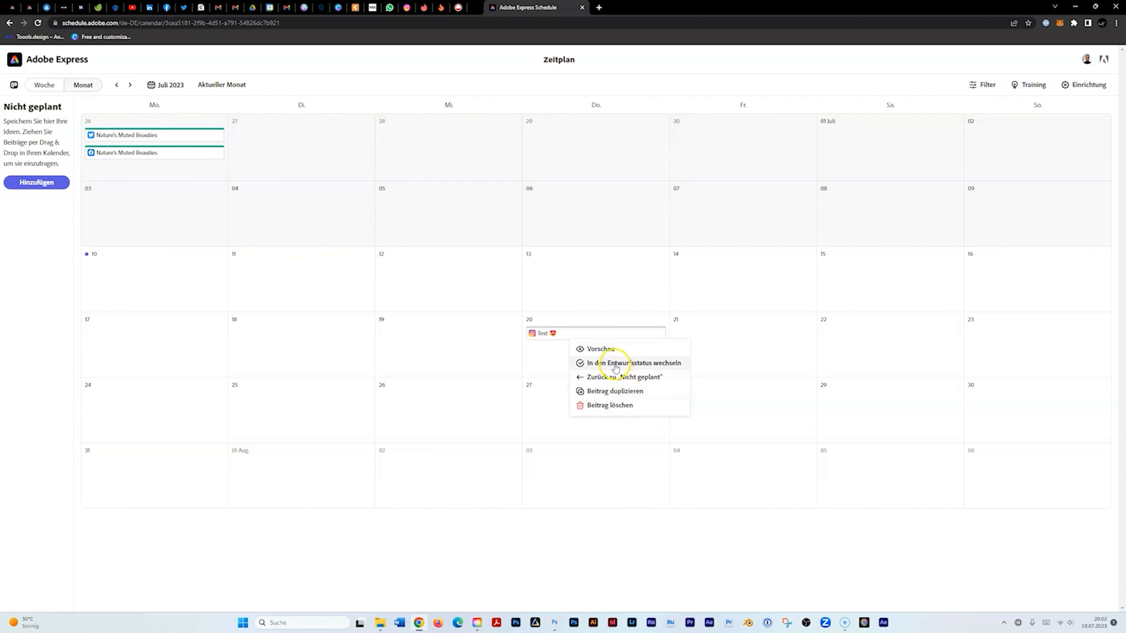
click(603, 404)
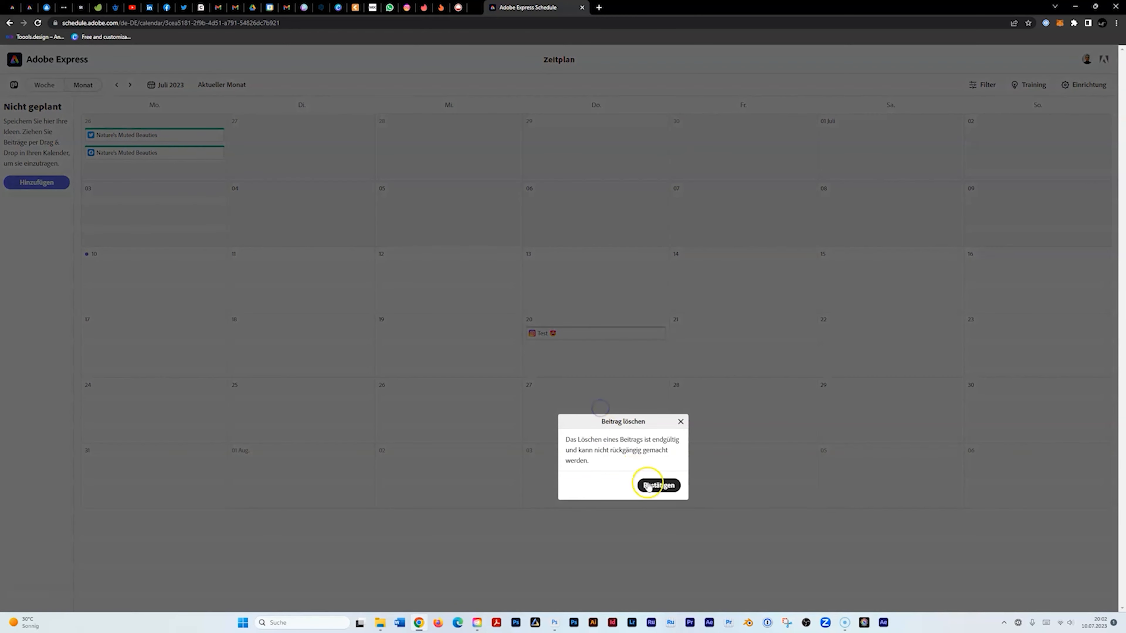
click(658, 485)
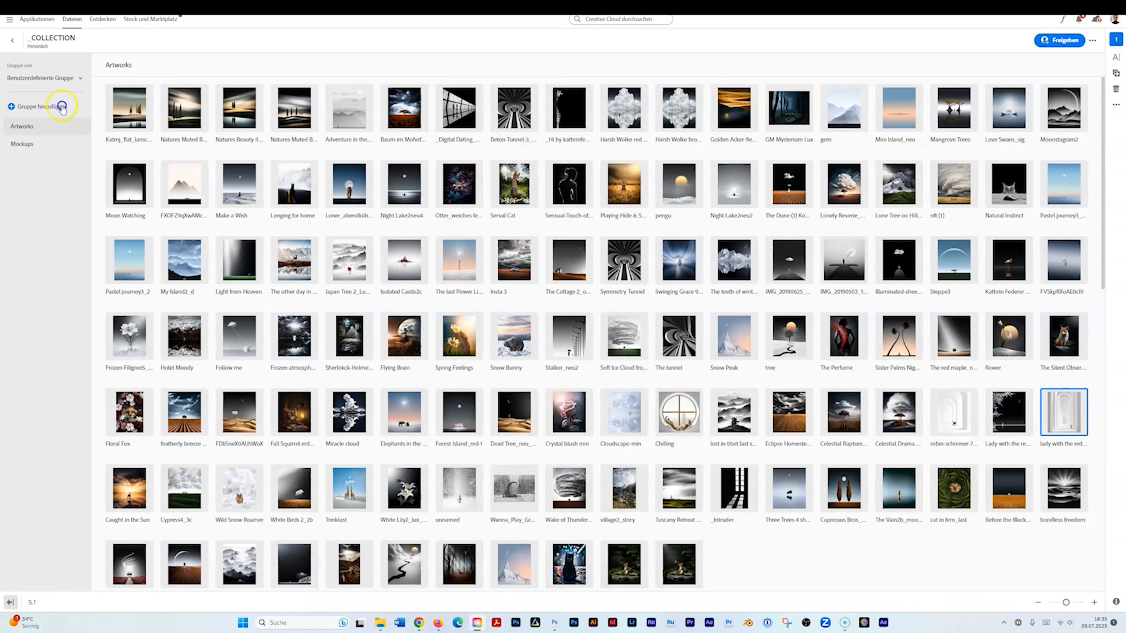
Step: Launch Adobe Express (Beta) from Creative Cloud Desktop's Applikationen list
click(33, 19)
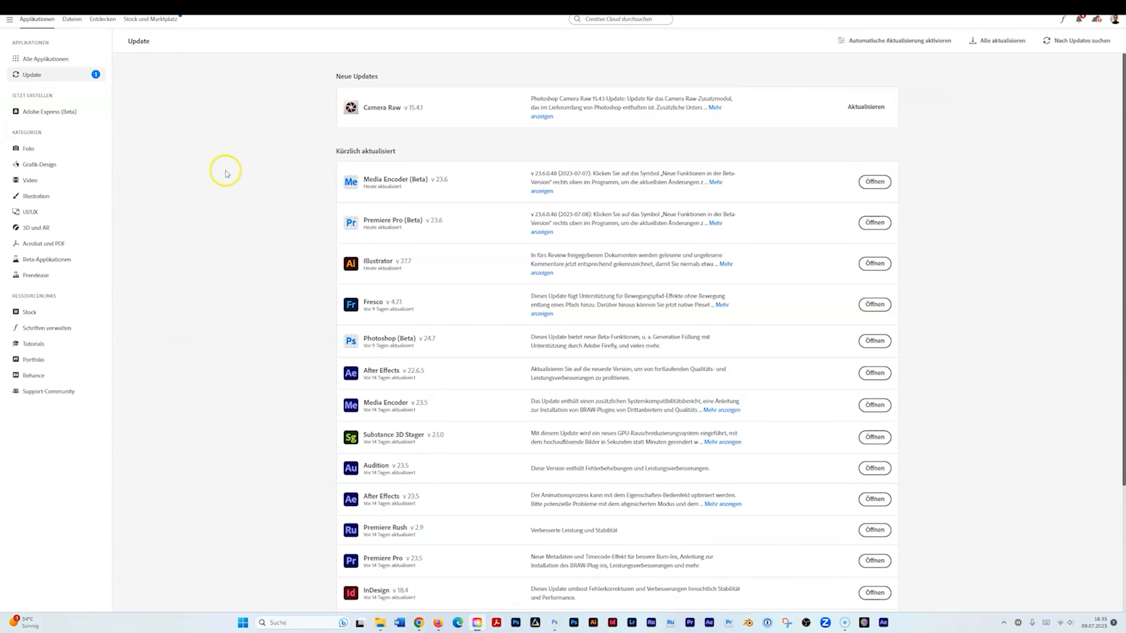
click(34, 114)
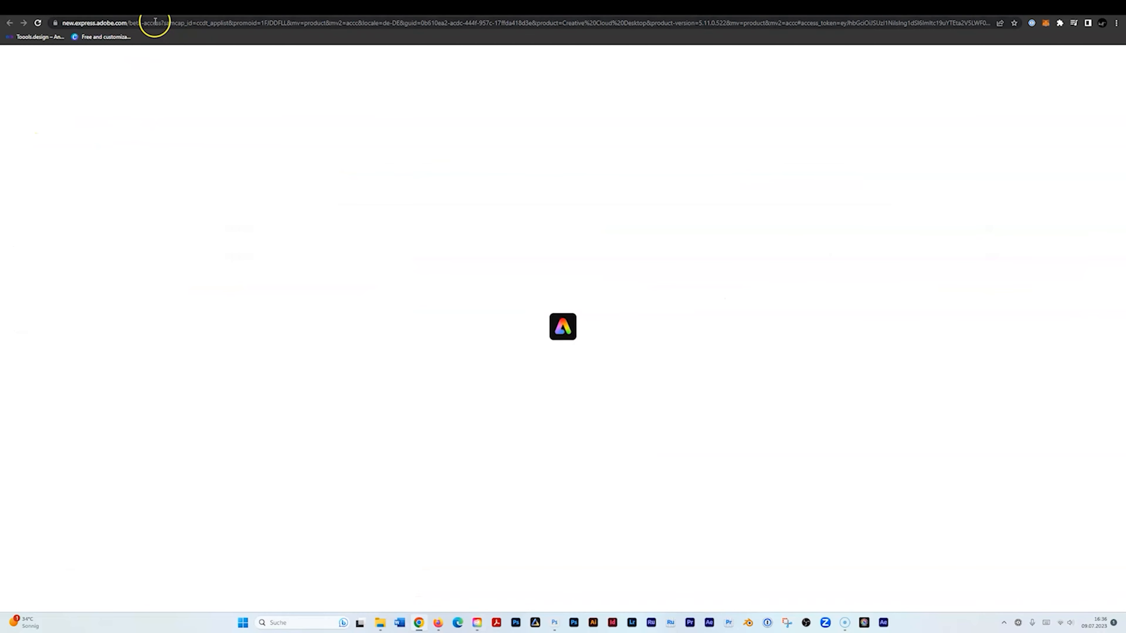